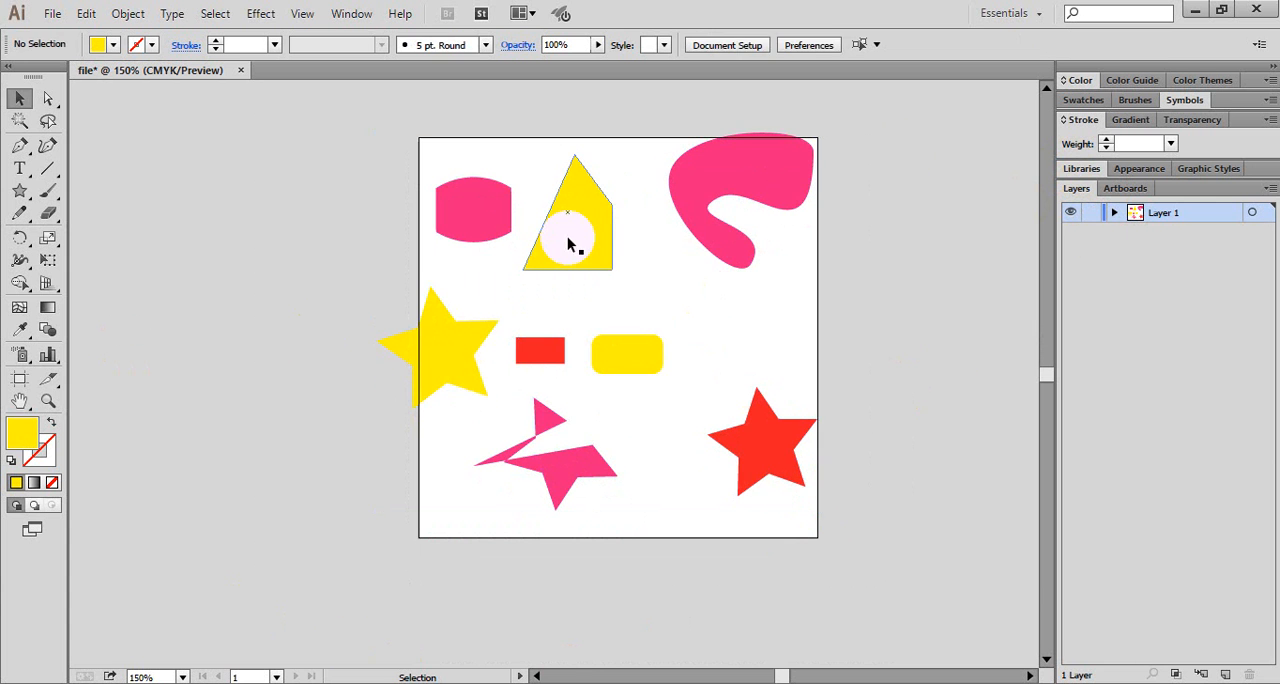
- Stack the pink curved shape, yellow rounded rectangle, yellow polygon and red star over one another near the artboard's upper edge
left_click(568, 244)
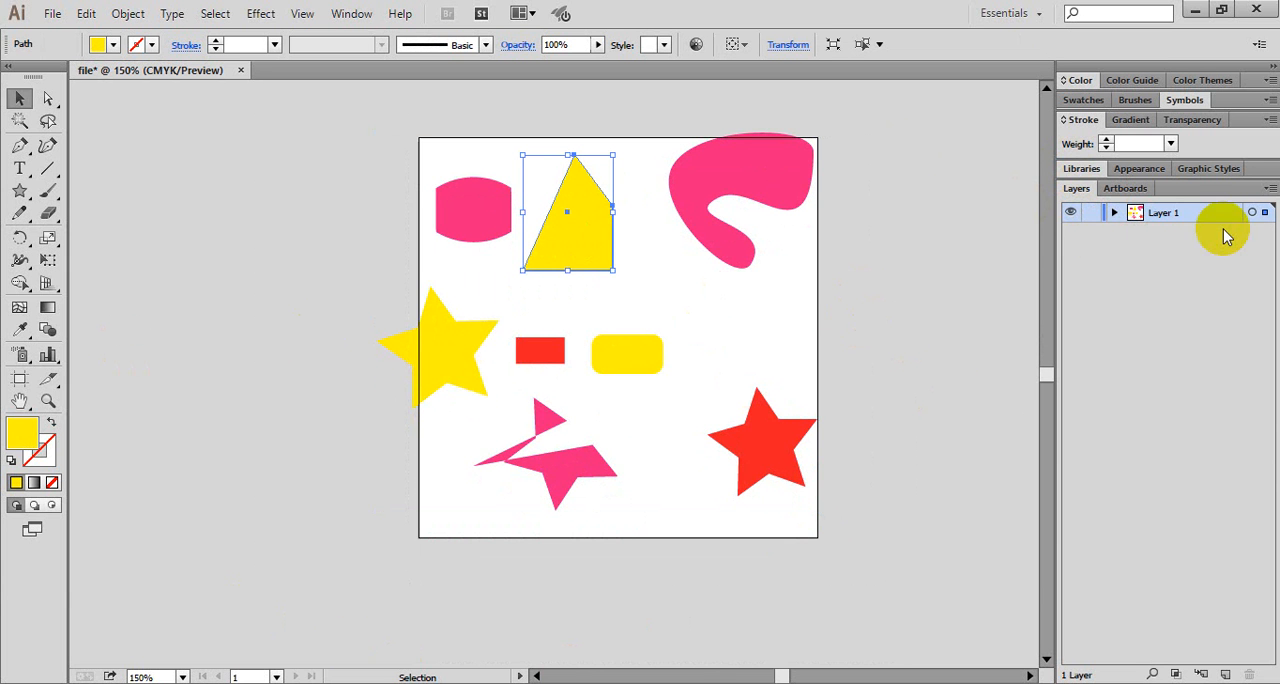
left_click(787, 335)
left_click(576, 230)
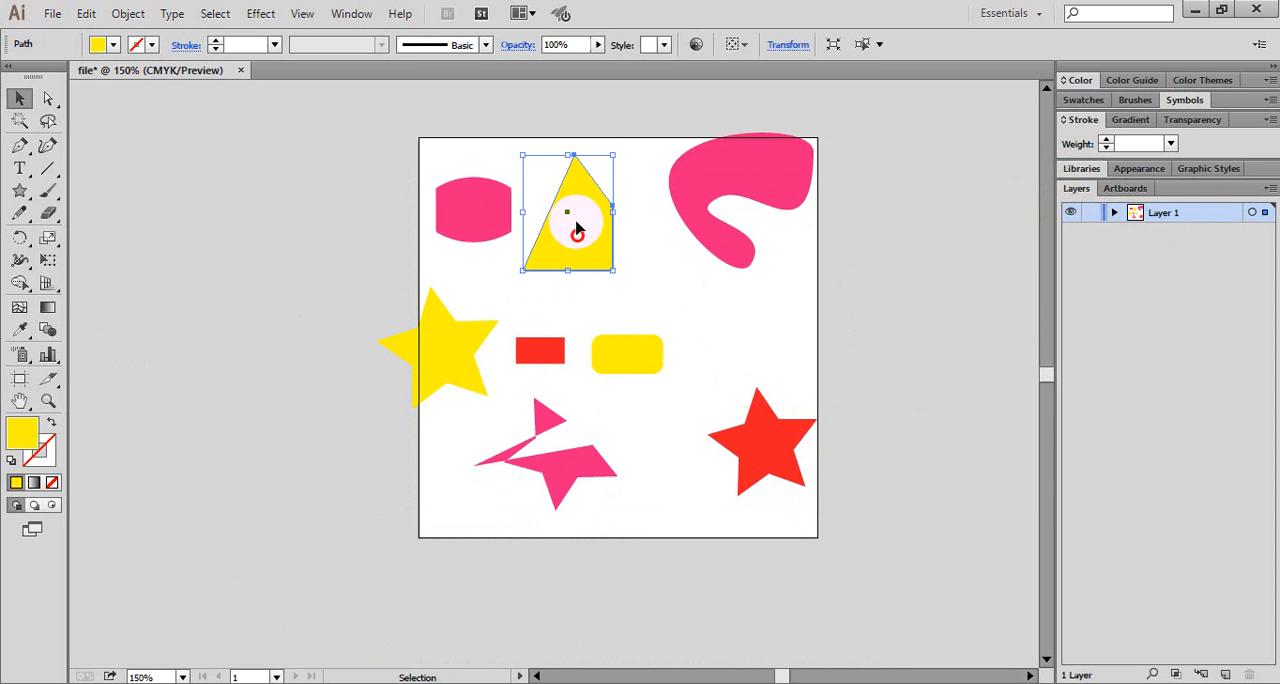
left_click_drag(576, 230, 846, 368)
left_click_drag(713, 220, 585, 216)
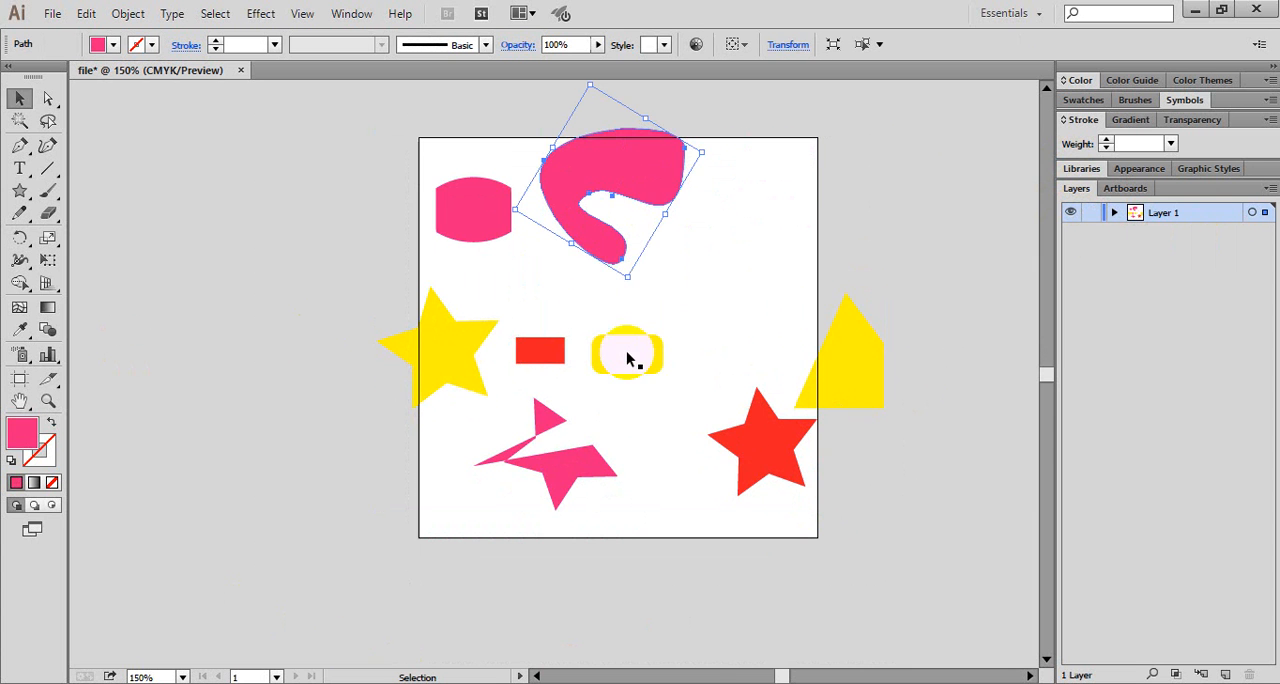
left_click_drag(627, 358, 600, 182)
left_click_drag(818, 342, 602, 160)
left_click_drag(760, 430, 632, 198)
left_click(587, 597)
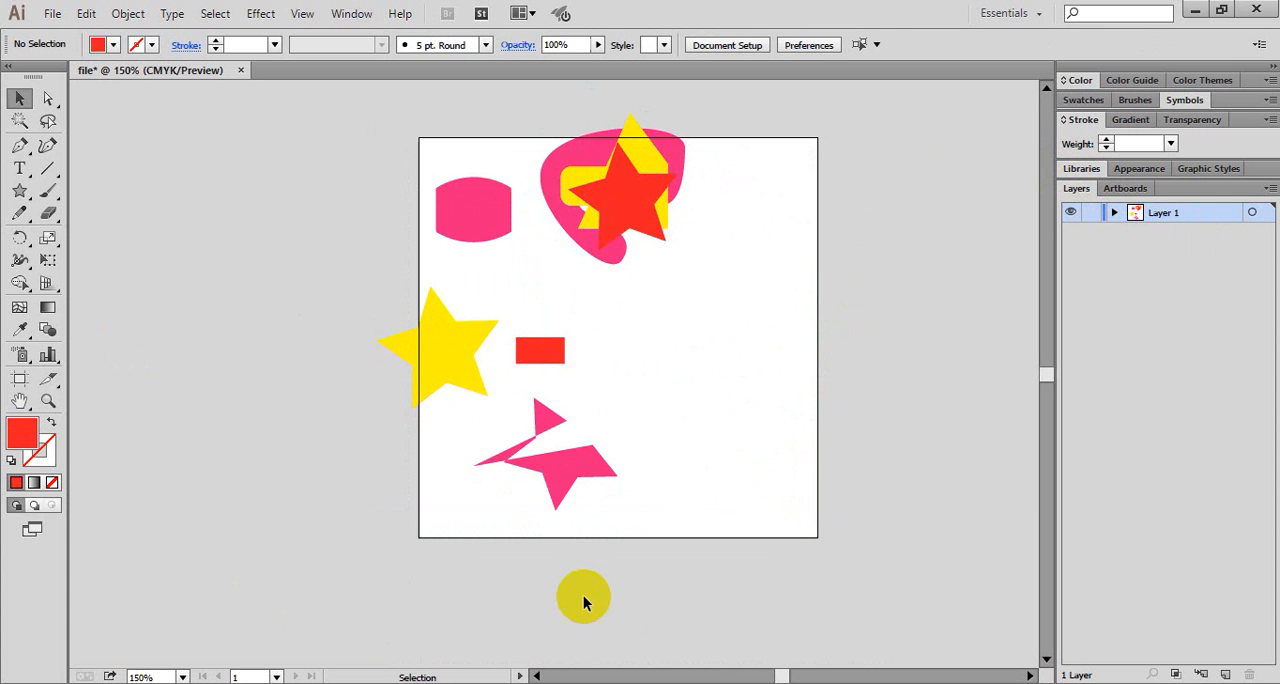
- Spread the stacked shapes apart, leaving the yellow polygon partly behind the red star
left_click_drag(699, 418, 684, 349)
left_click_drag(595, 193, 533, 303)
left_click_drag(598, 216, 739, 246)
left_click_drag(613, 236, 668, 240)
left_click_drag(535, 303, 541, 284)
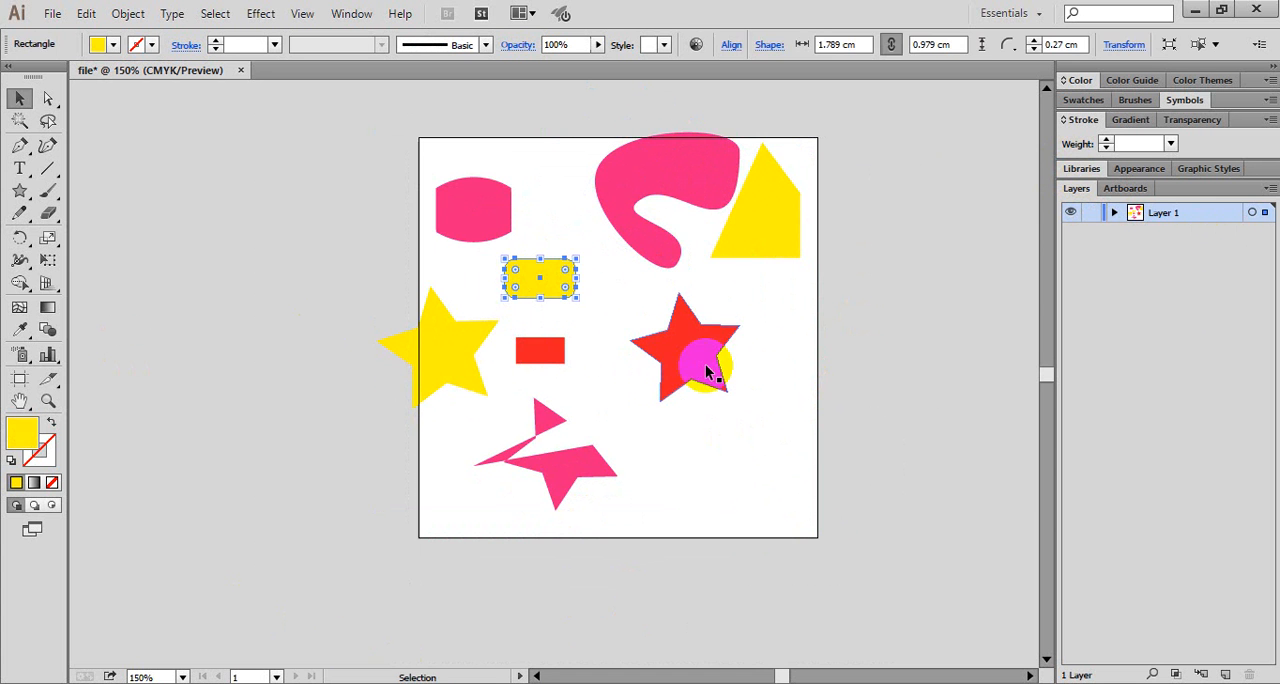
left_click_drag(706, 372, 670, 360)
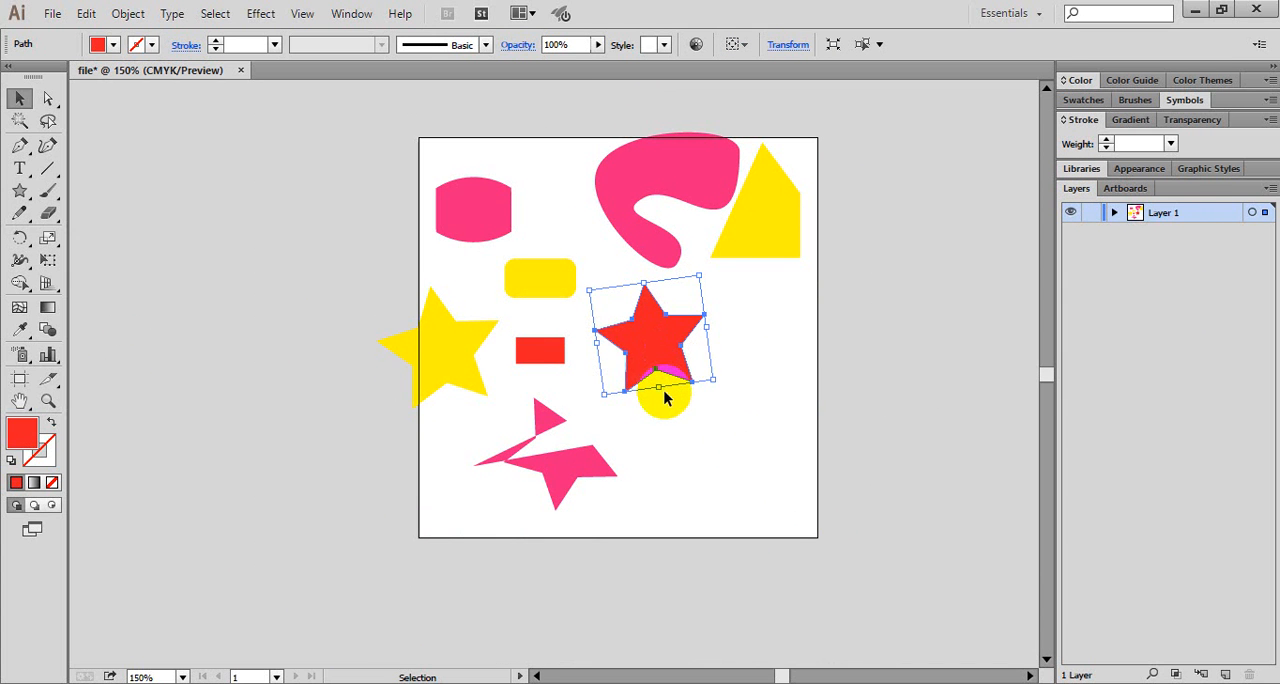
left_click_drag(748, 247, 726, 329)
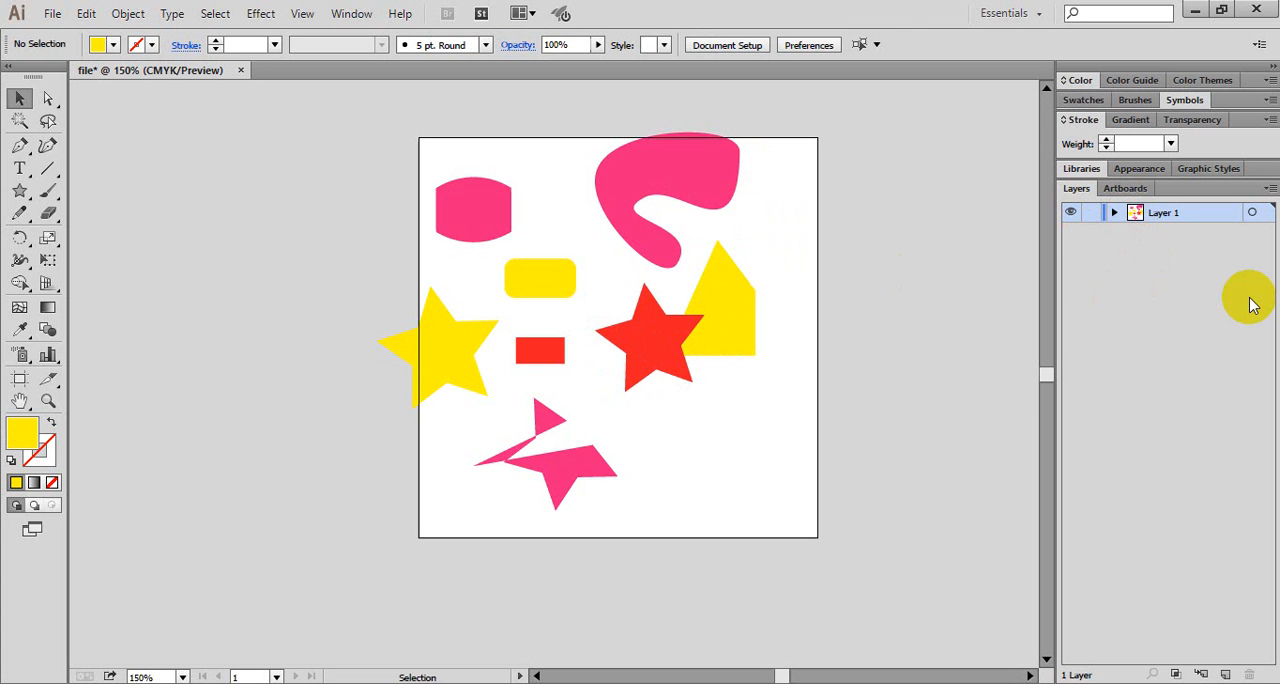
- Inspect the objects inside Layer 1, and create a new layer above it and delete that layer again
left_click(1113, 213)
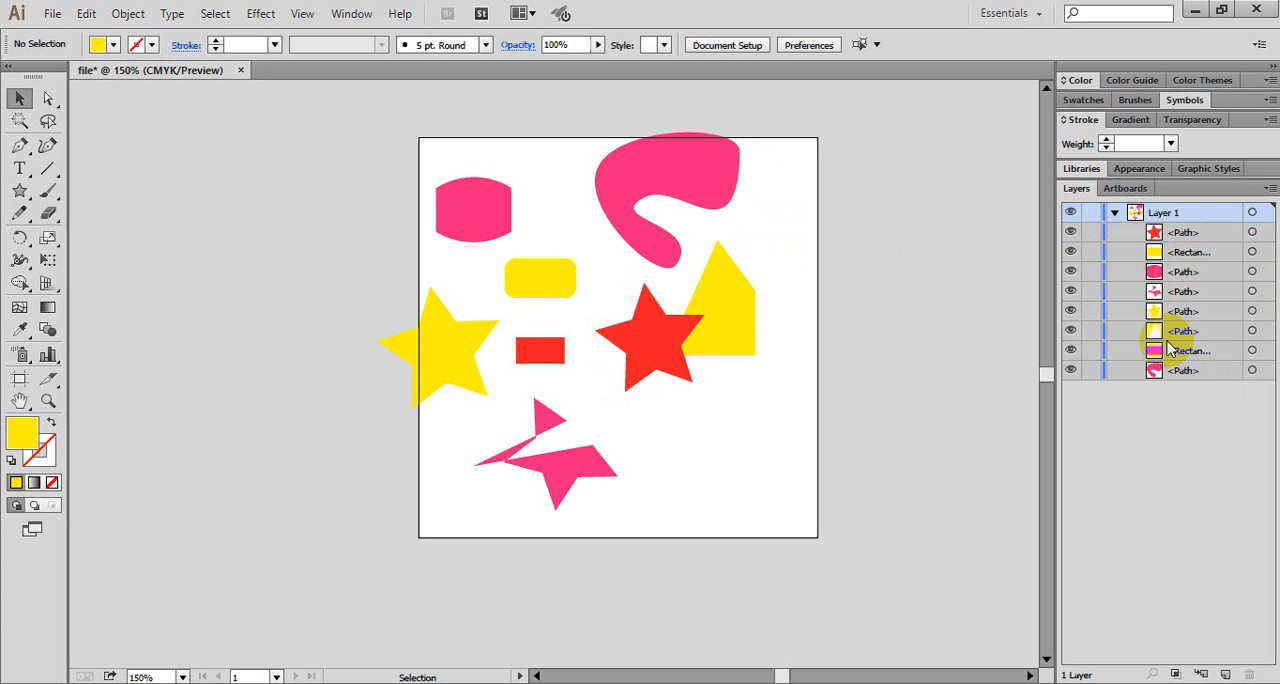
left_click(1112, 213)
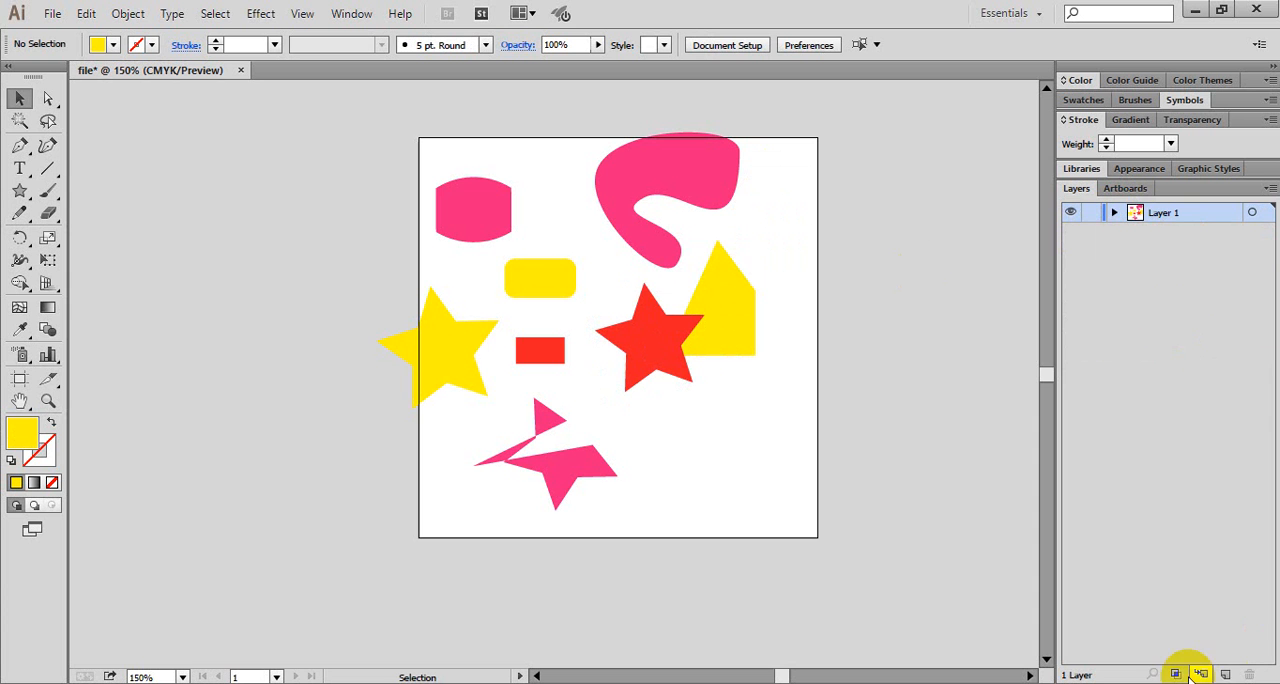
left_click(1222, 675)
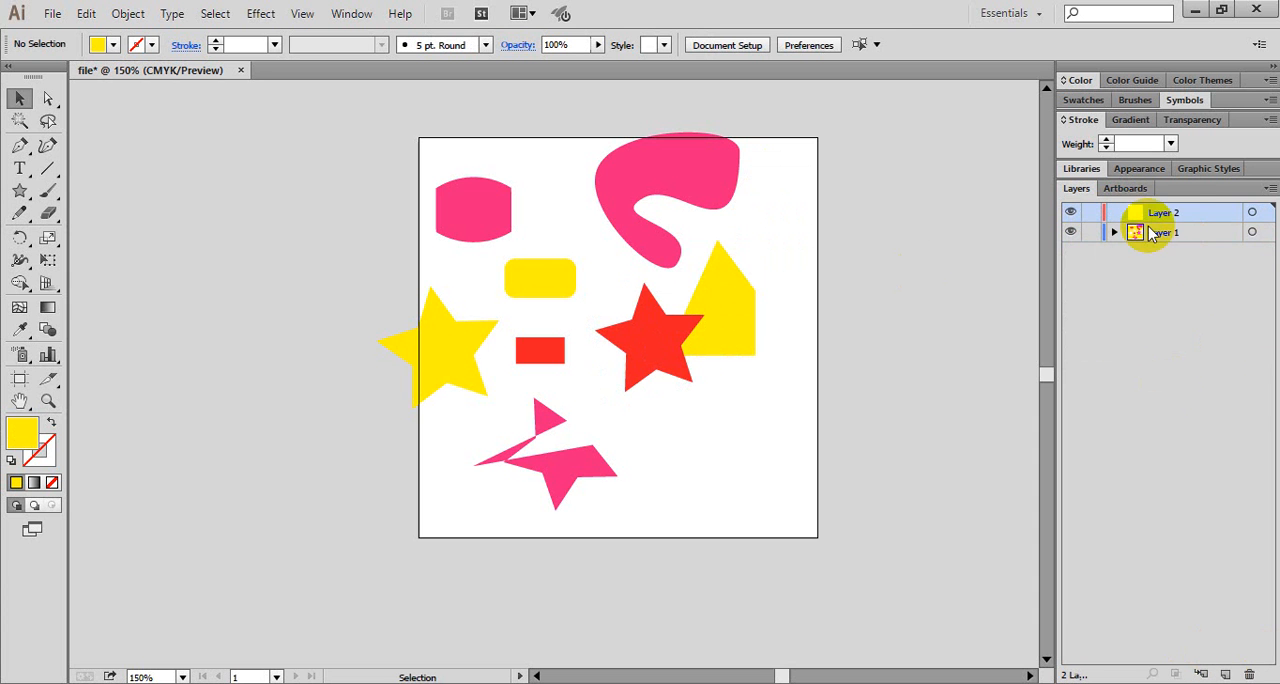
left_click_drag(1200, 229, 1249, 674)
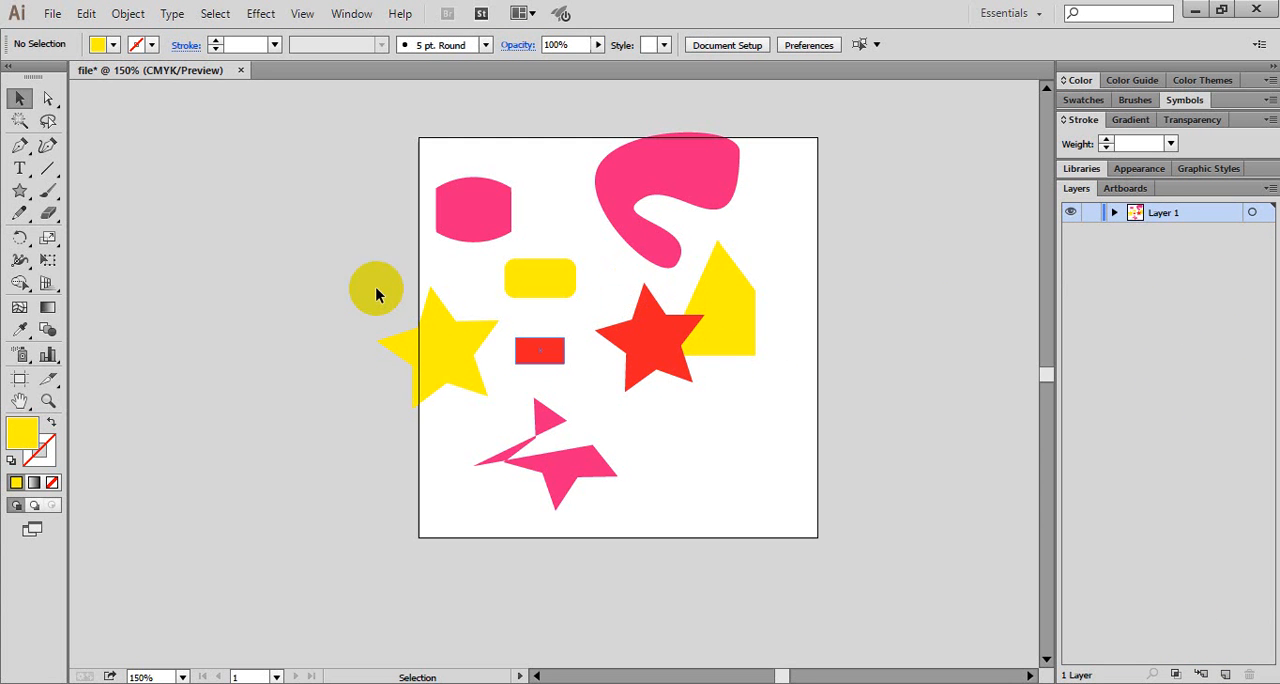
- Reposition the red rectangle, red star, yellow polygon and yellow star so the red star and polygon no longer overlap
left_click_drag(540, 350, 551, 350)
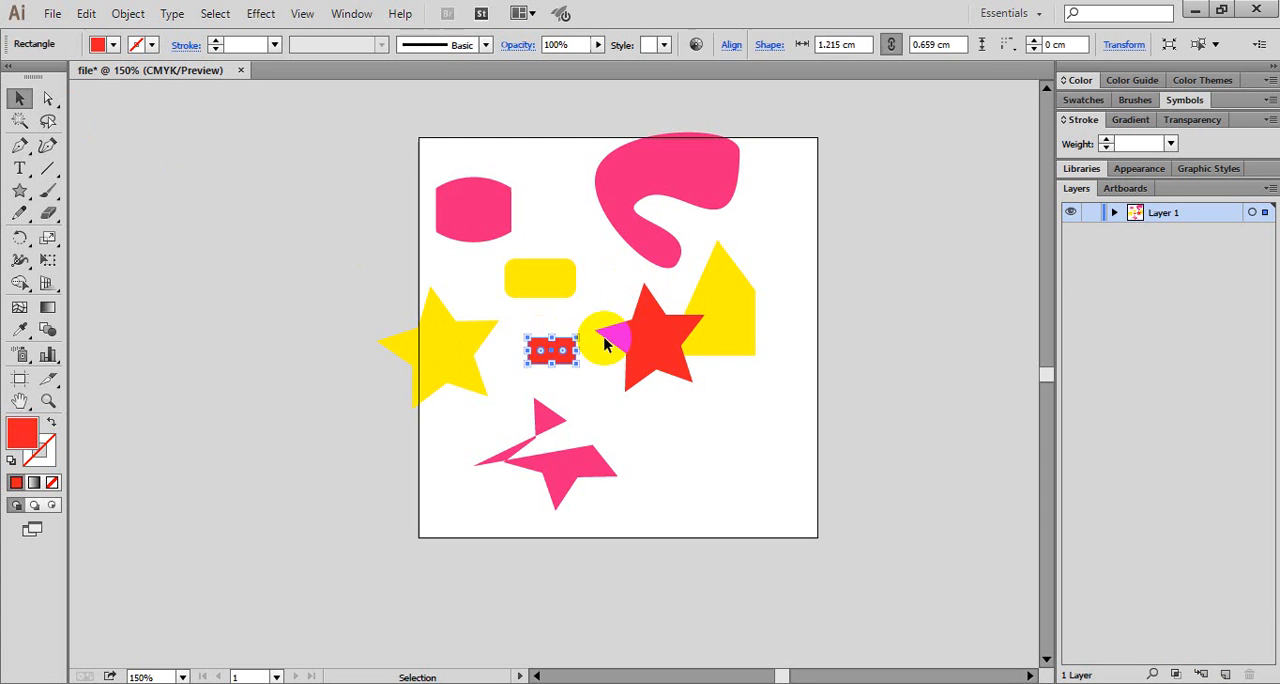
left_click_drag(634, 337, 716, 442)
left_click_drag(752, 310, 766, 299)
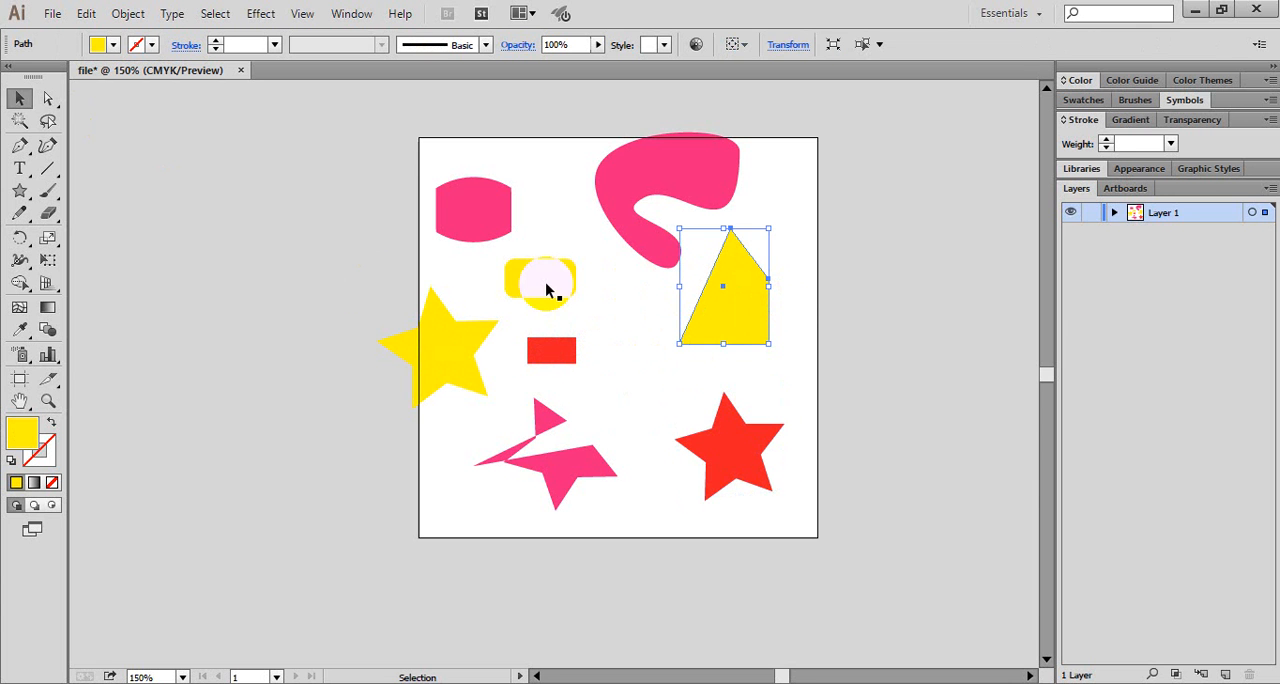
left_click(228, 262)
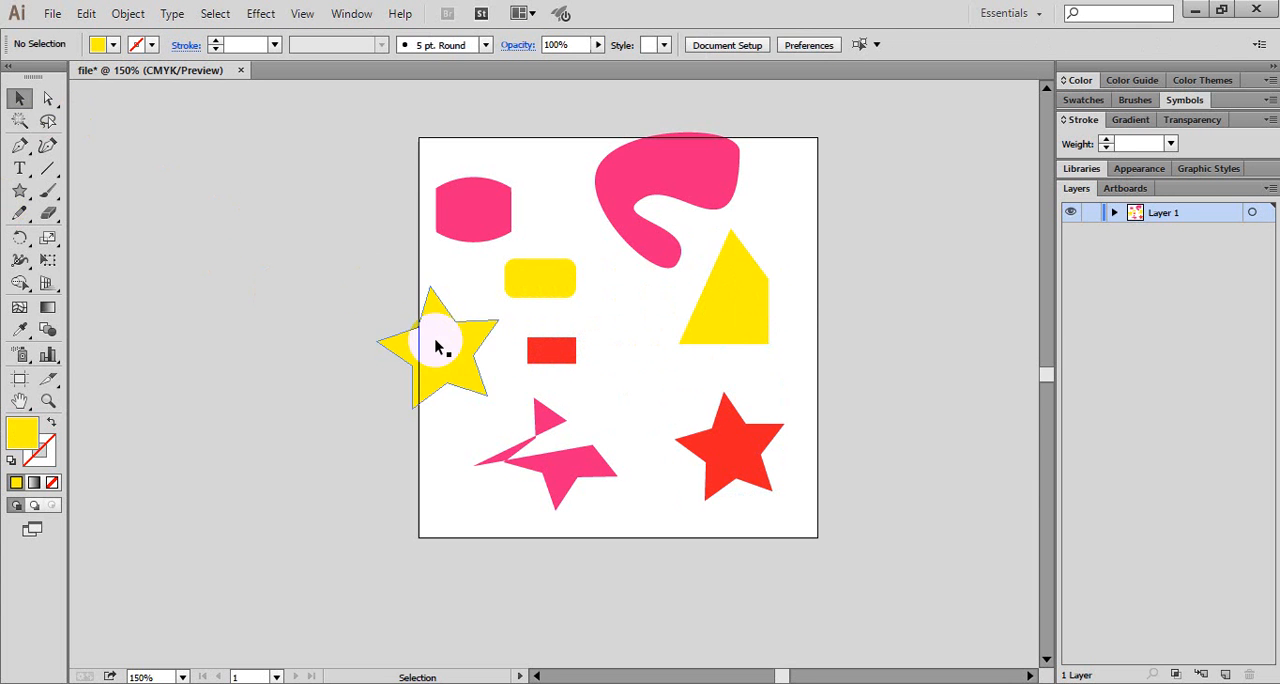
left_click_drag(437, 347, 449, 375)
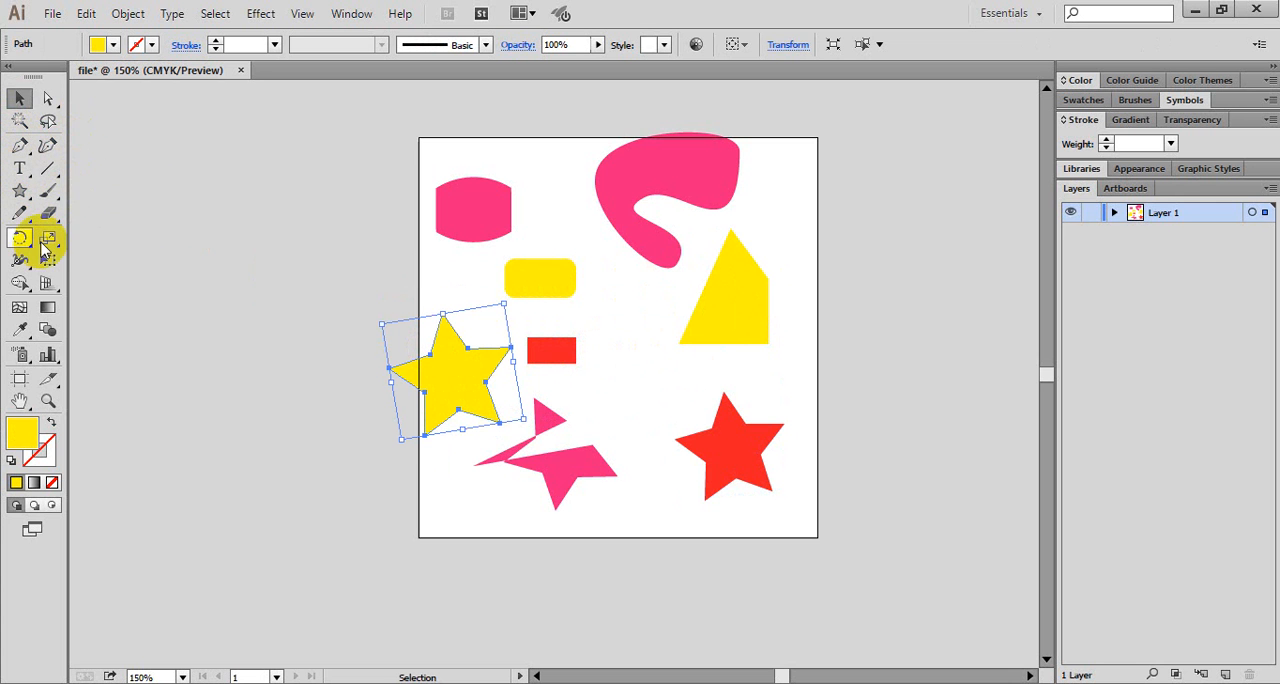
- Select all the shapes on and around the artboard and delete them
left_click_drag(348, 112, 828, 555)
key("Delete")
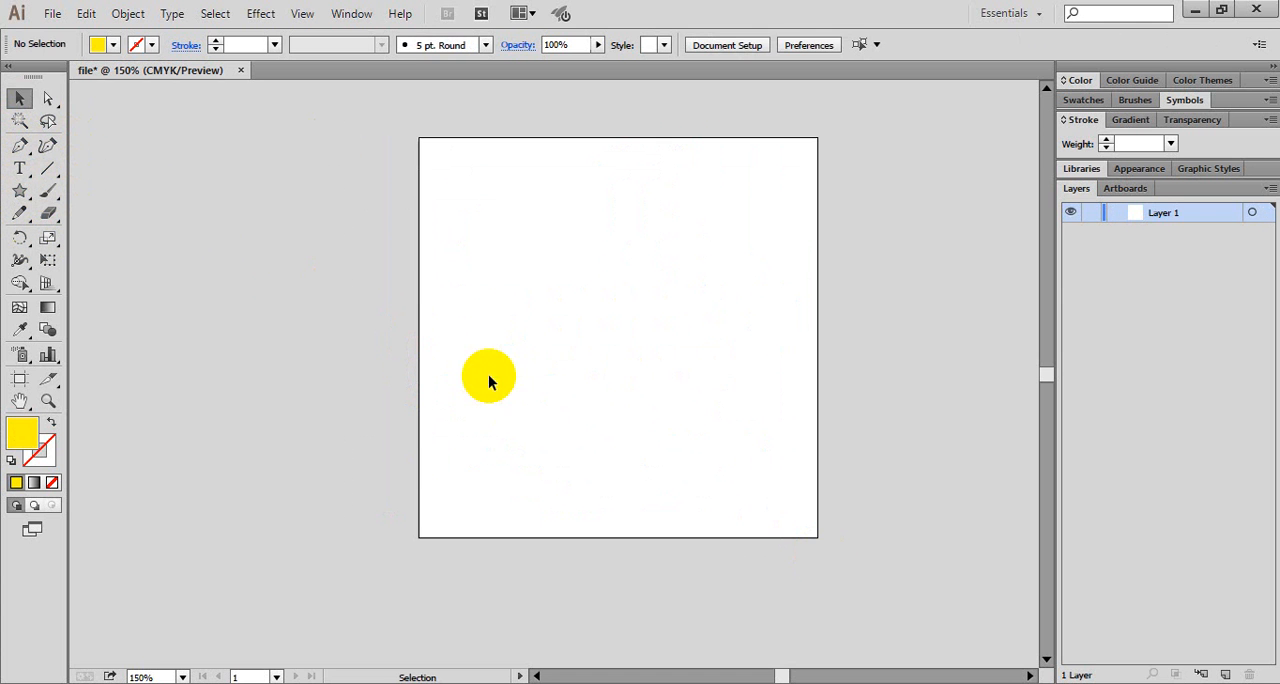
- Detach the Pen tool group as a floating panel beside the artboard and activate the Pen tool
left_click(31, 149)
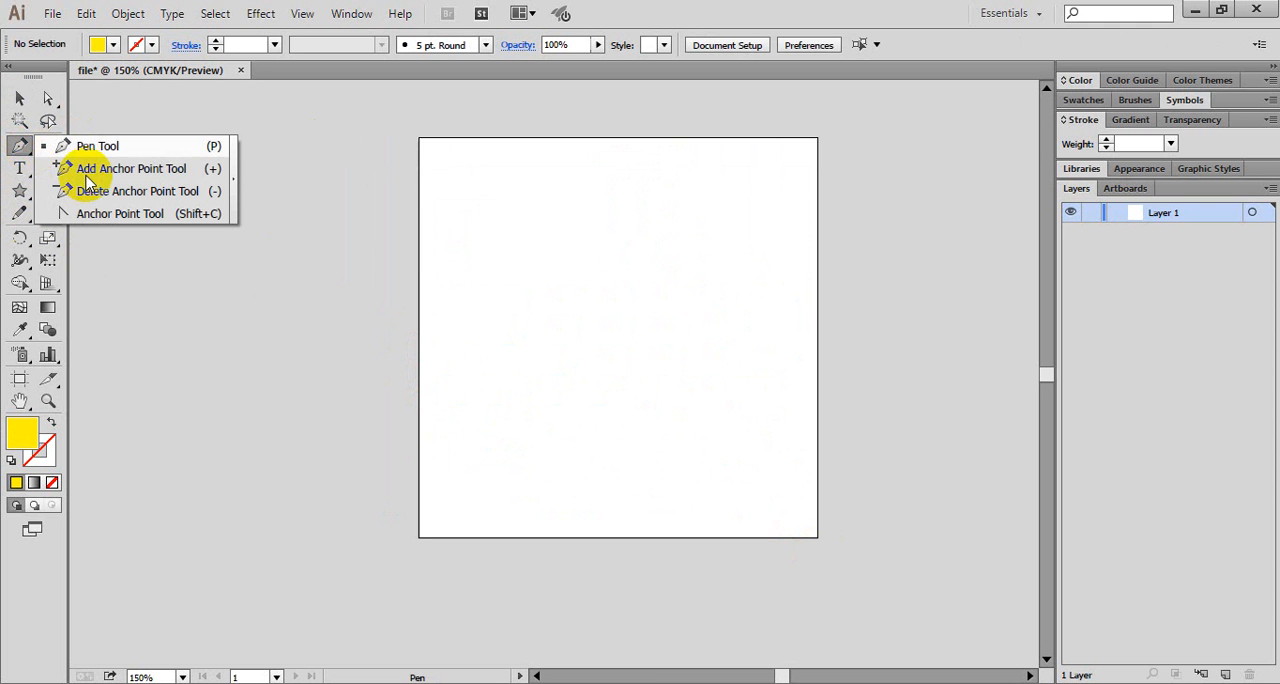
left_click(236, 178)
left_click_drag(236, 178, 932, 168)
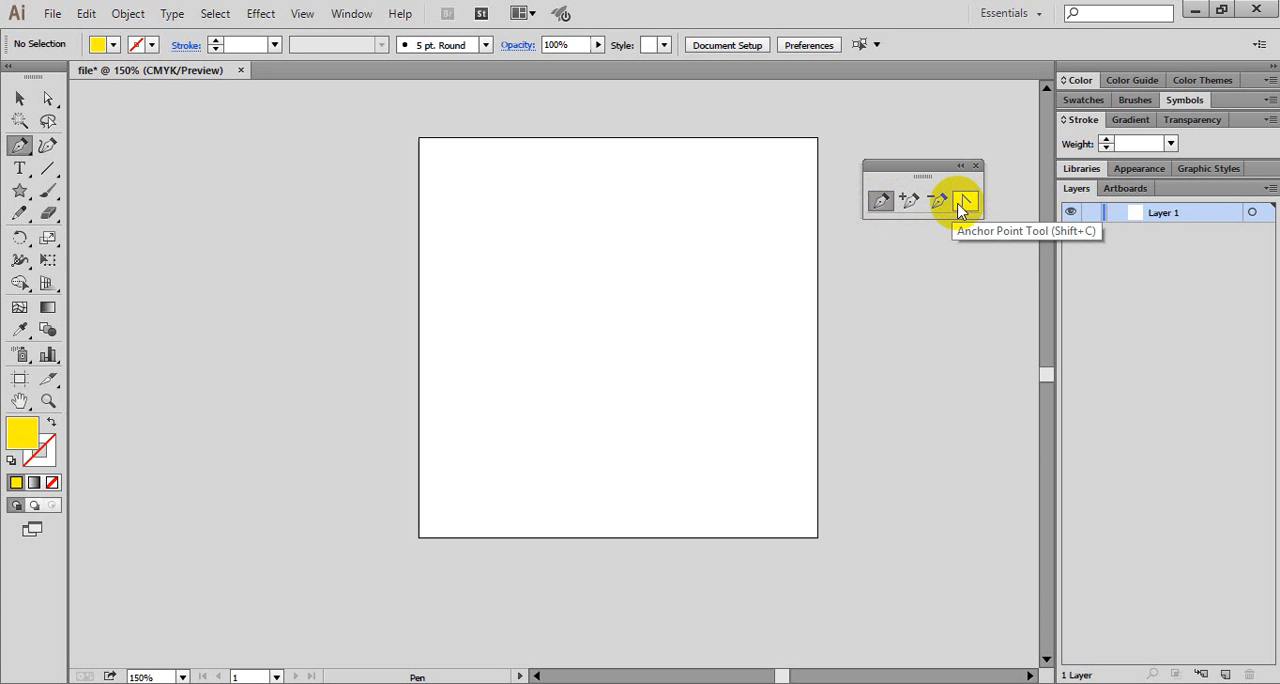
left_click(884, 205)
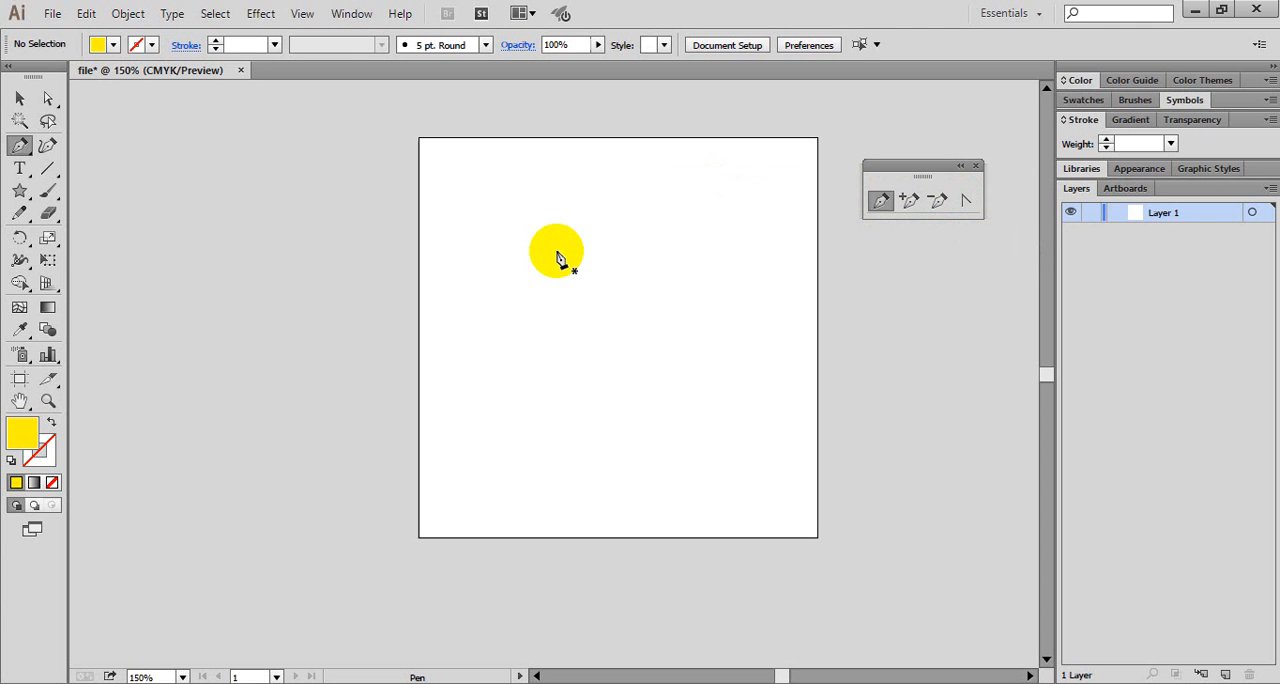
- Start a pen path with a curved segment from outside the artboard, and convert its end anchor to a corner
left_click(351, 414)
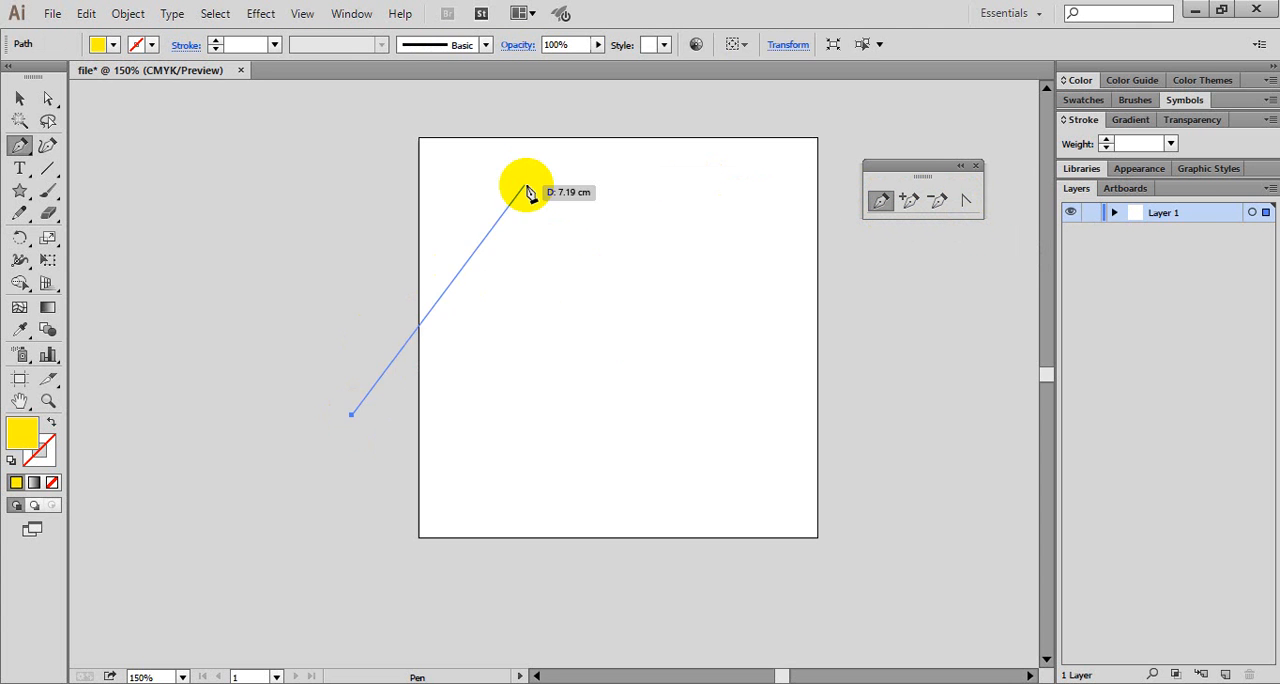
left_click_drag(583, 208, 765, 495)
scroll(765, 495, "down", 2)
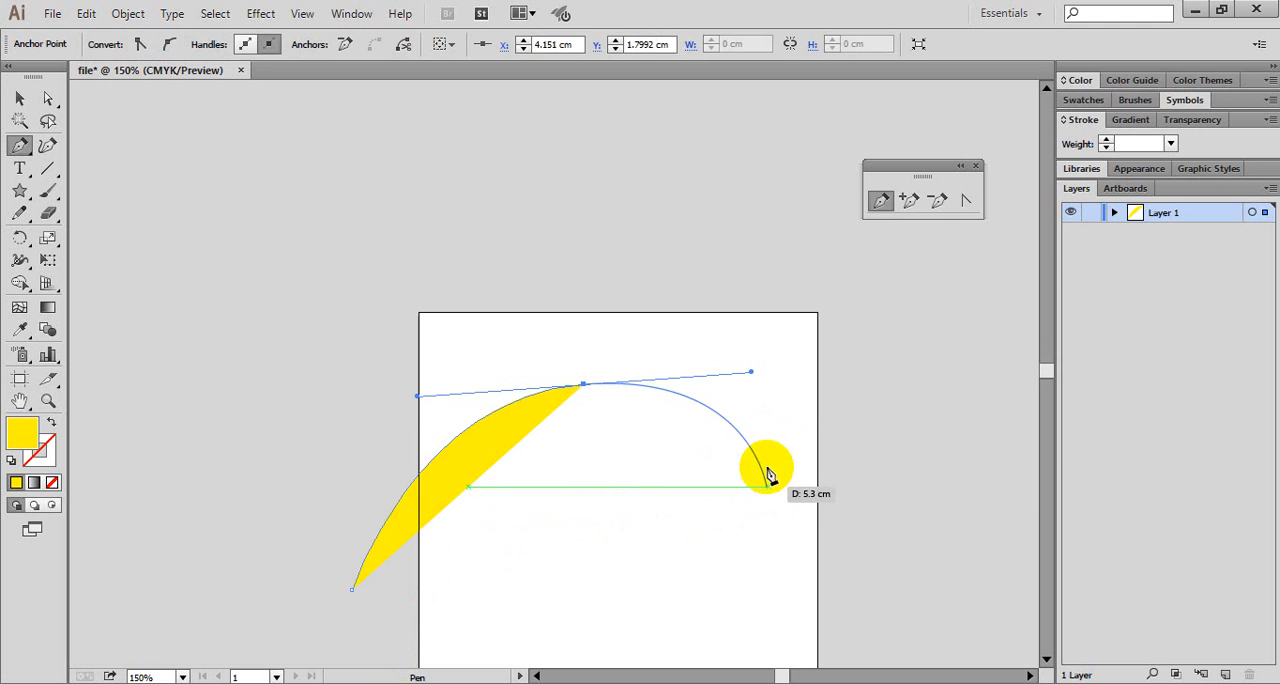
left_click(584, 385)
- Examine how Smart Guides align the pen's next segment to nearby points, and review the available guide and snapping options
left_click_drag(587, 453, 621, 518)
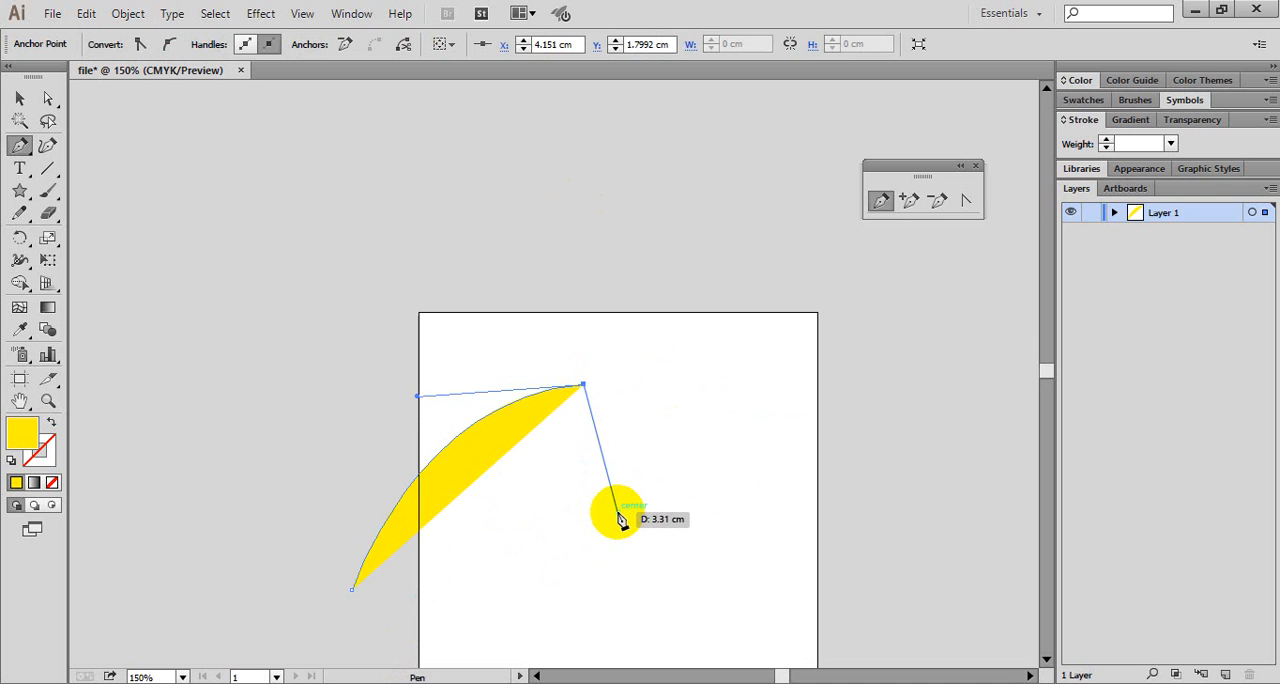
mouse_move(620, 520)
left_mouse_down()
mouse_move(574, 540)
mouse_move(569, 556)
mouse_move(585, 558)
left_mouse_up()
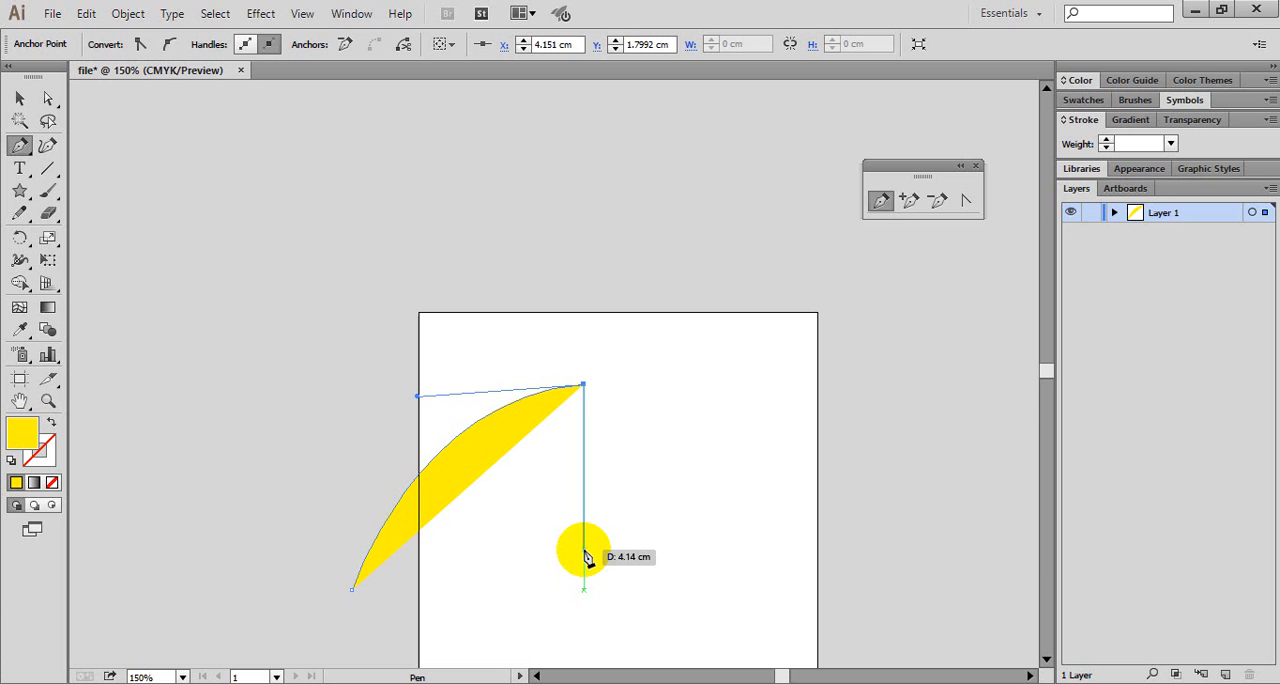
left_click_drag(586, 557, 588, 498)
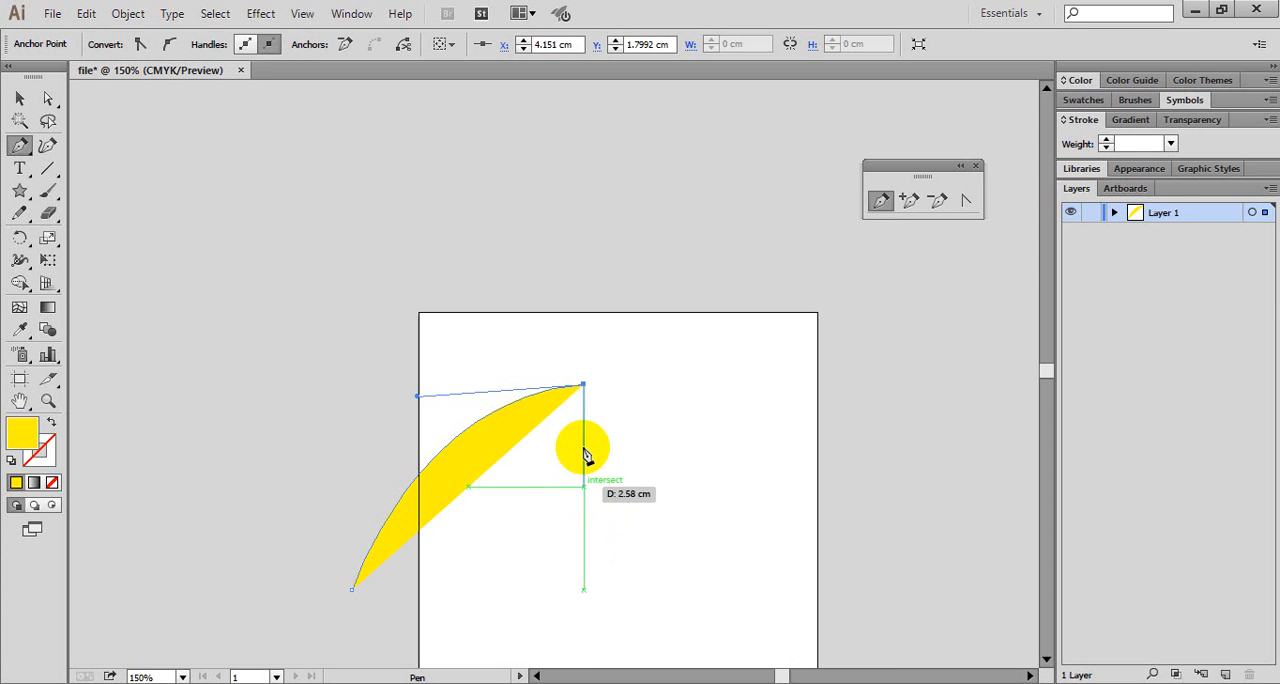
left_click_drag(586, 455, 594, 496)
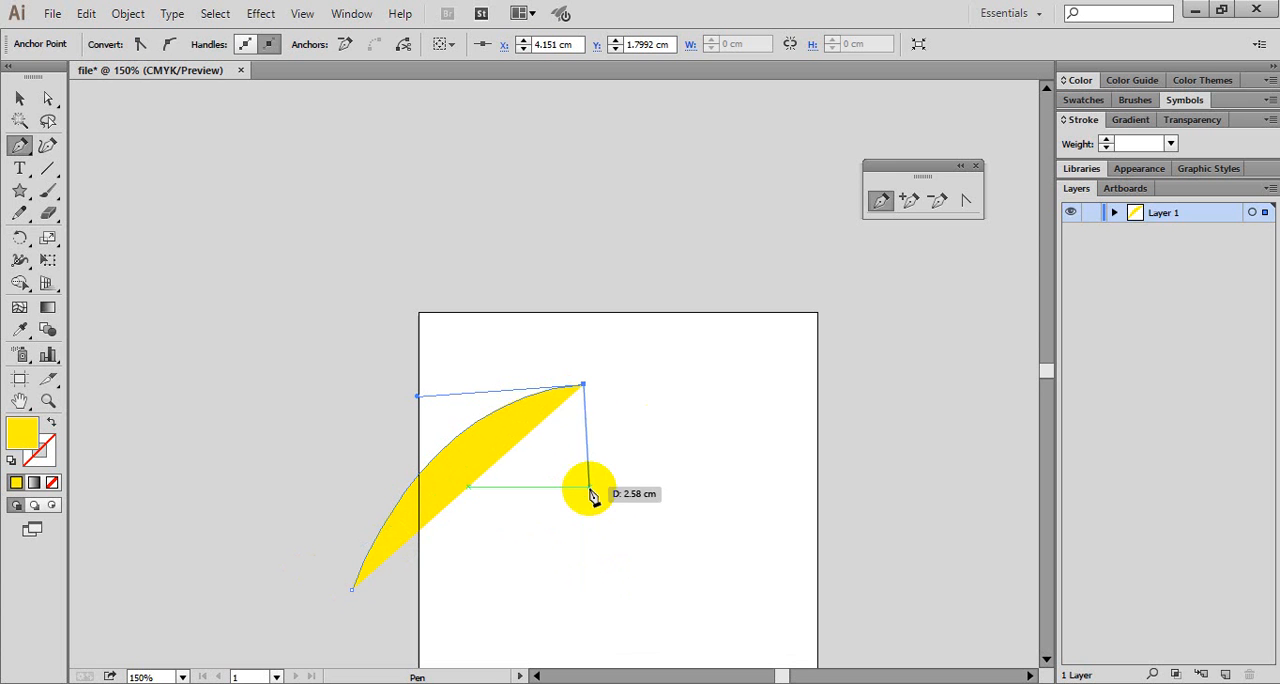
left_click_drag(592, 496, 471, 497)
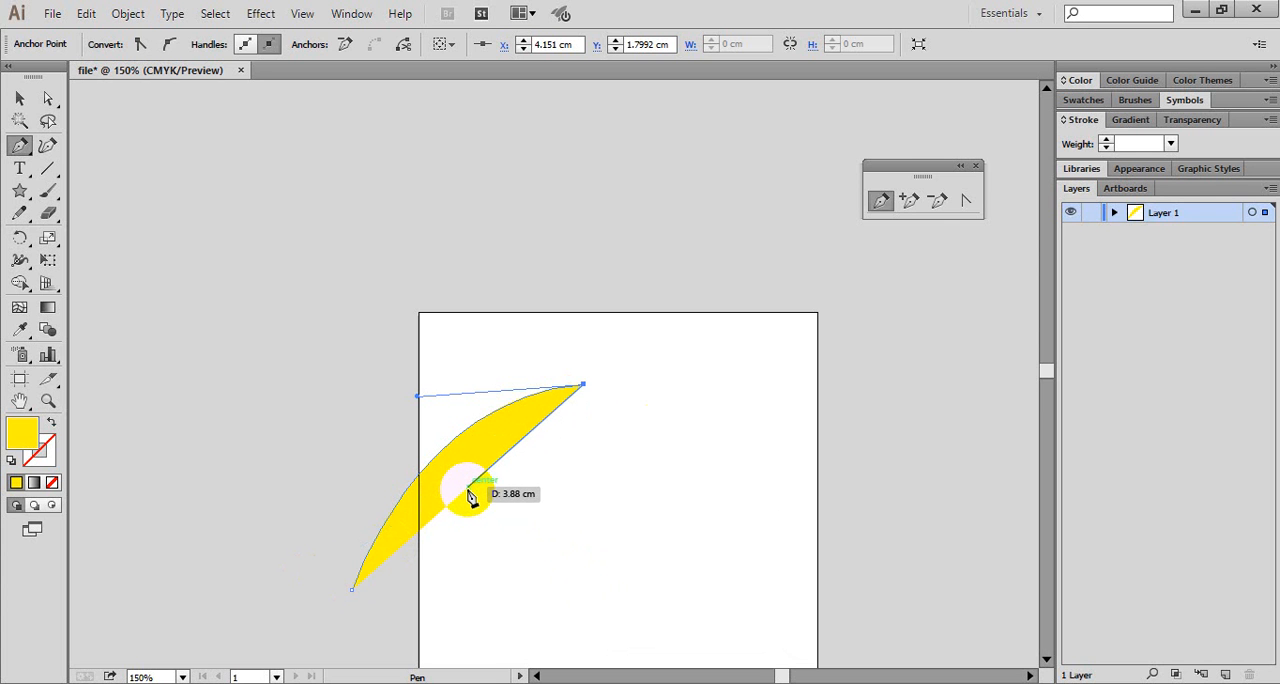
left_click_drag(470, 495, 470, 495)
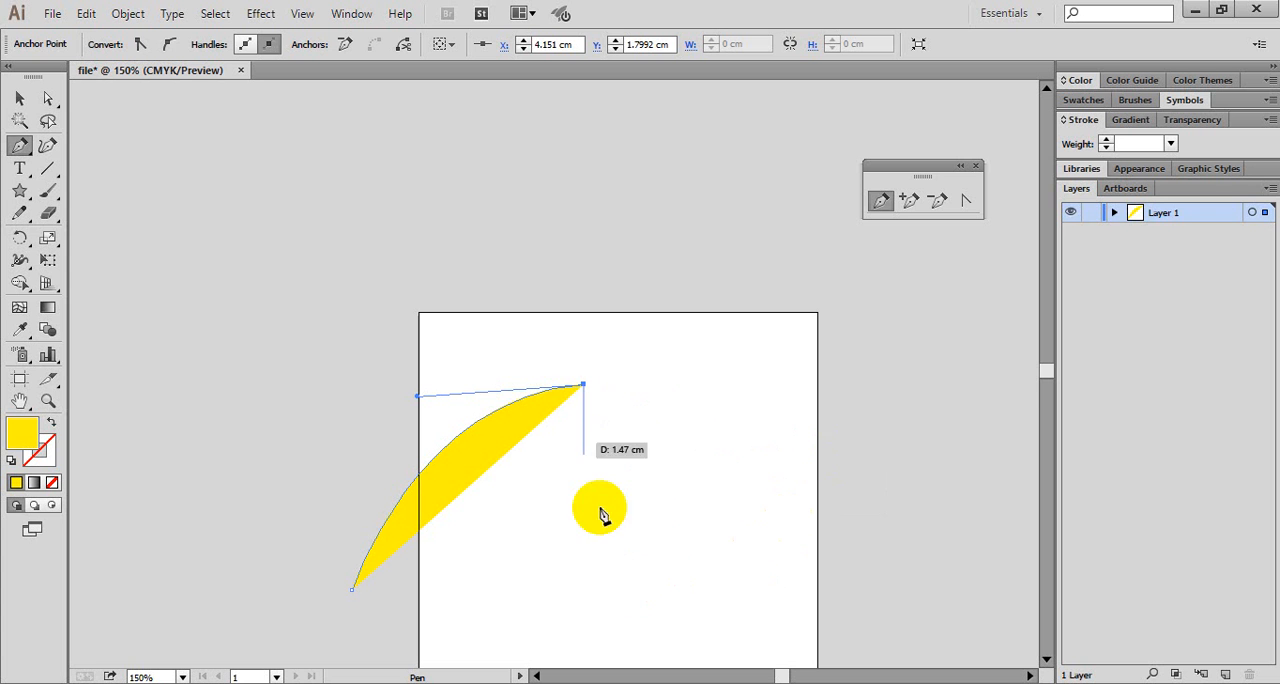
left_click_drag(600, 512, 320, 20)
left_click(318, 17)
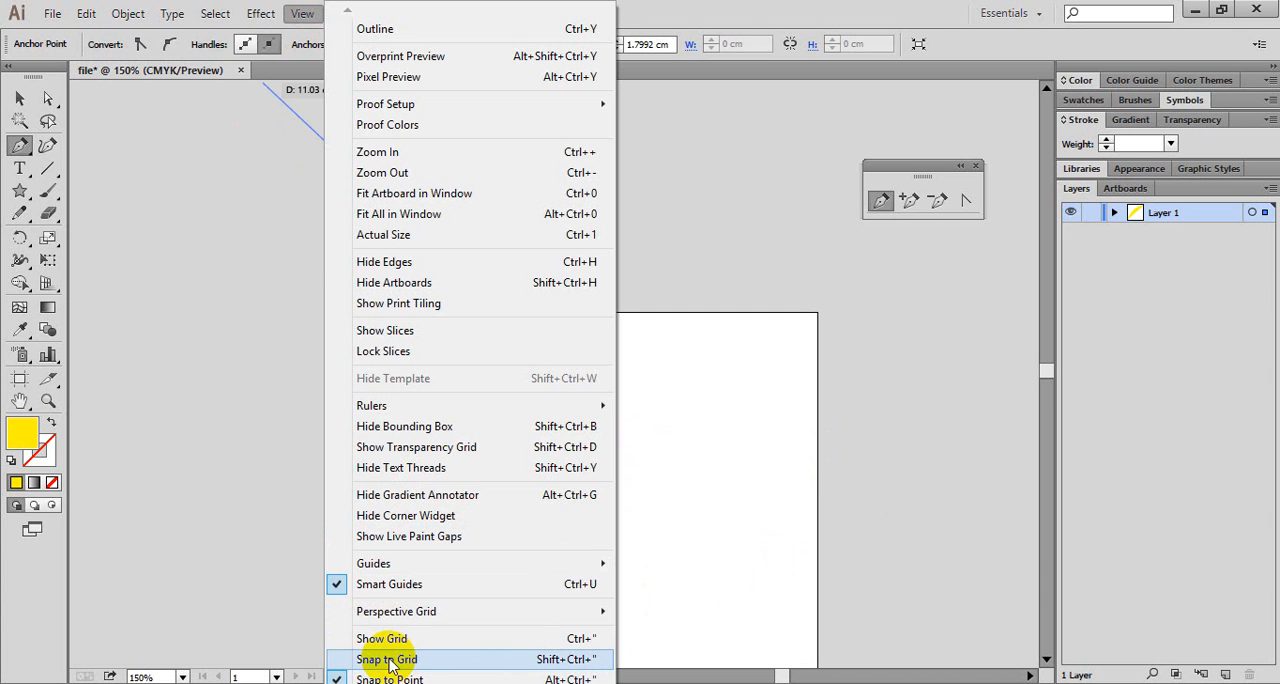
- Continue the yellow pen path with several straight and curved segments and close it at its starting anchor
left_click(716, 428)
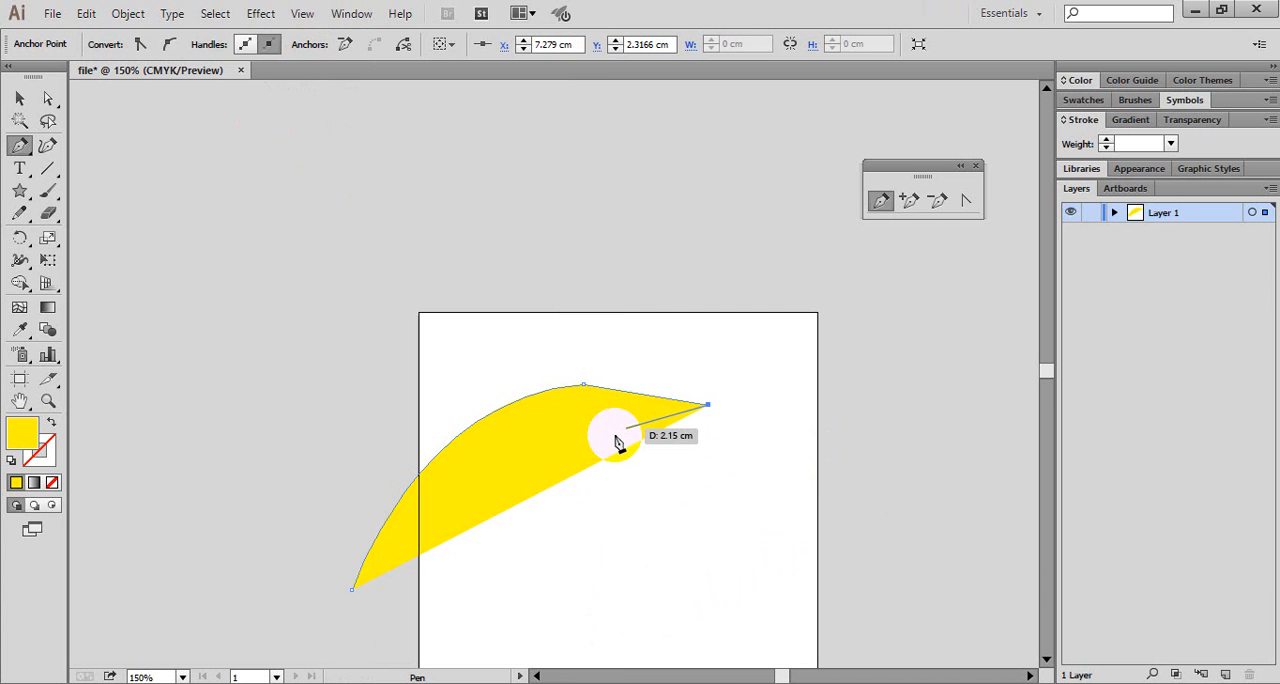
left_click(585, 550)
left_click_drag(495, 580, 530, 640)
left_click(499, 598)
left_click_drag(449, 427, 449, 411)
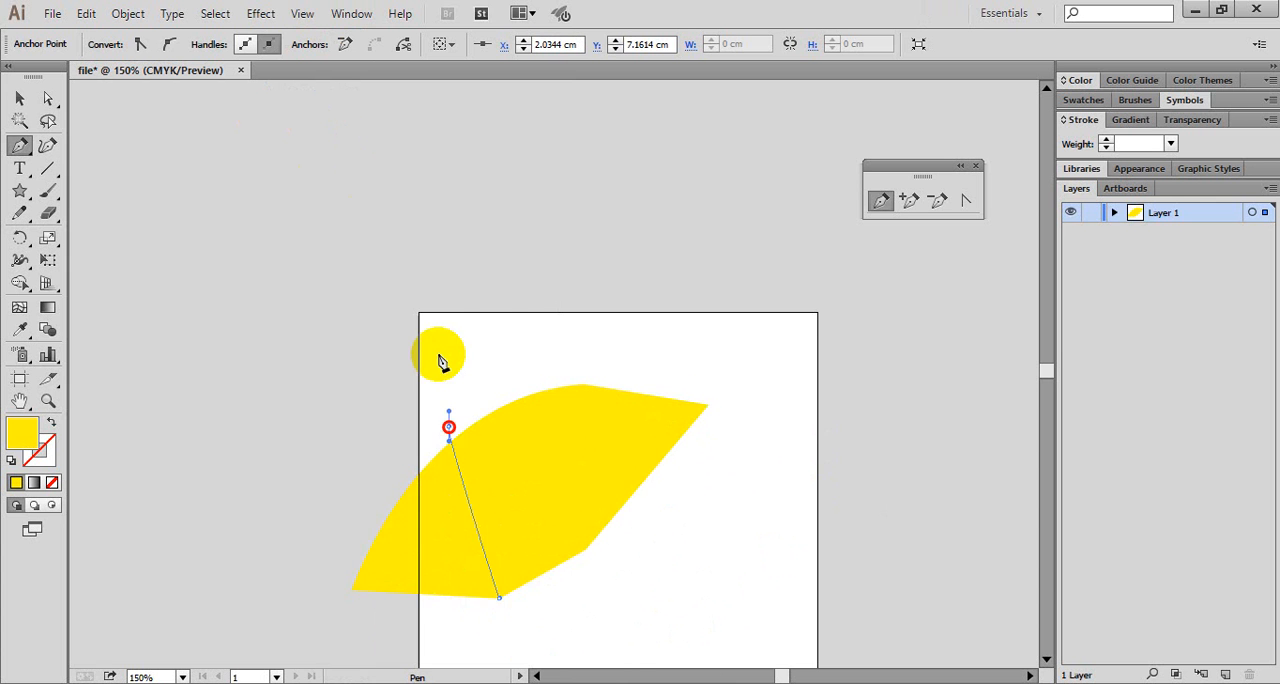
left_click(433, 305)
left_click_drag(296, 552, 397, 488)
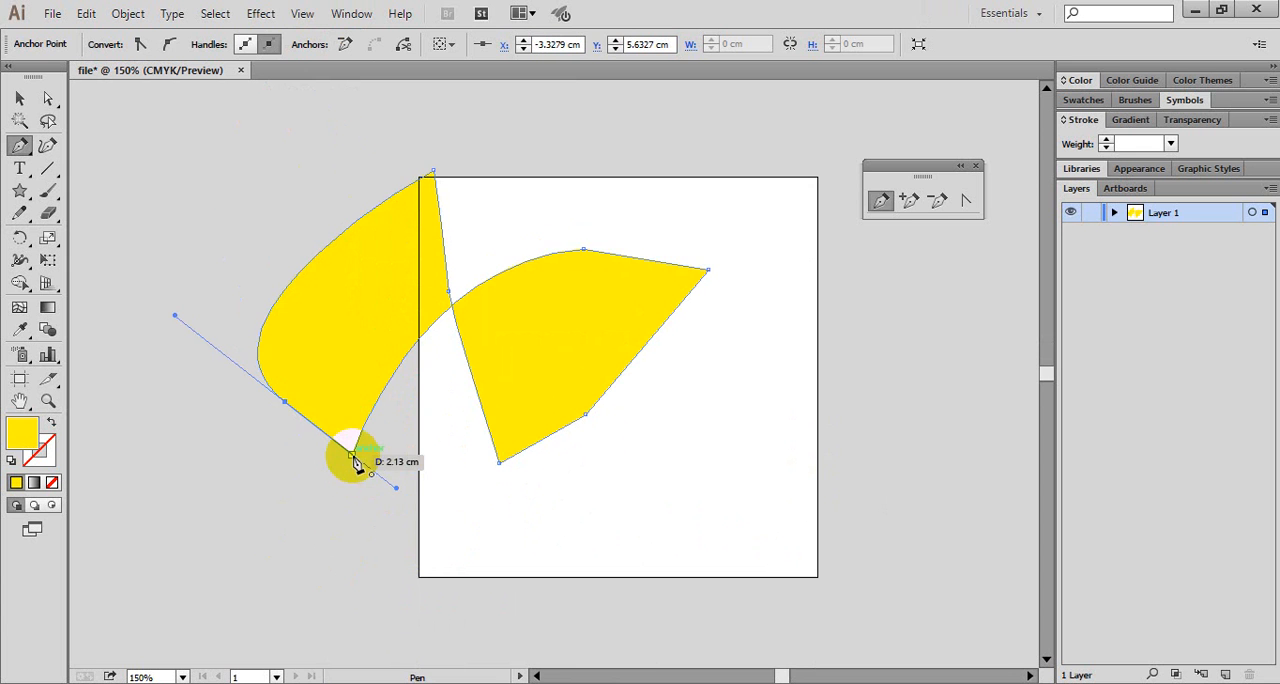
left_click(352, 456)
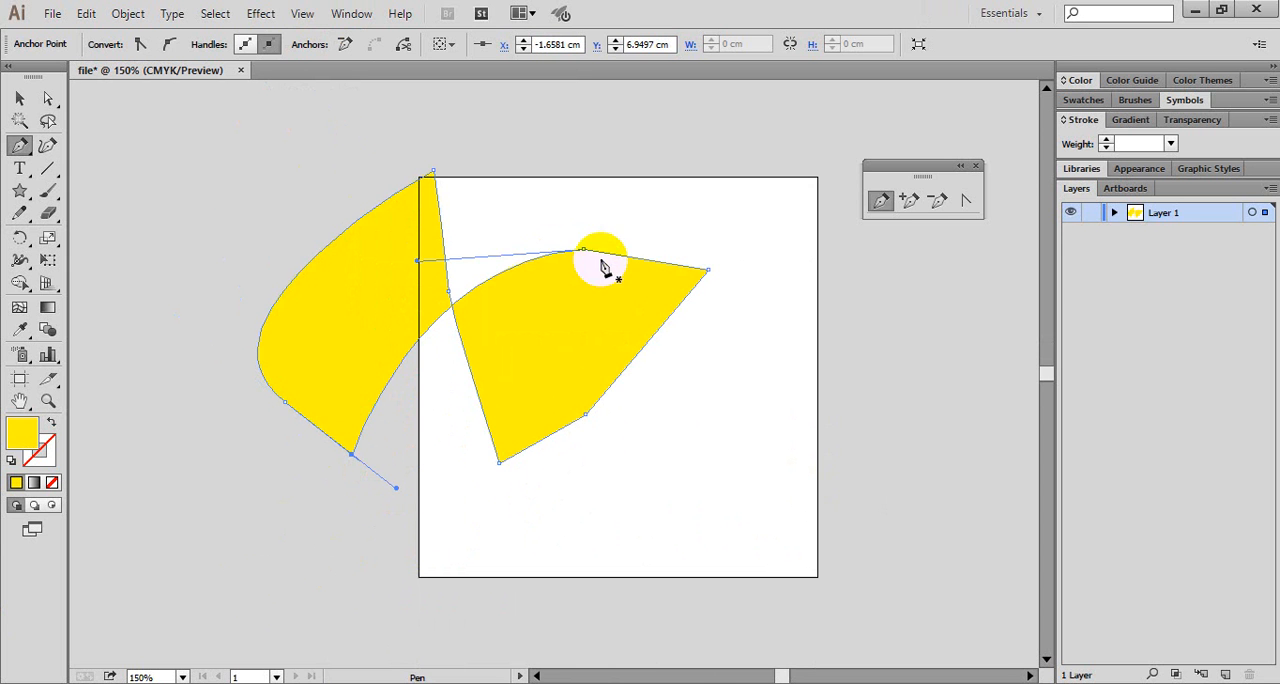
- Select the closed yellow pen-drawn shape and delete it from the artboard
left_click(18, 103)
left_click_drag(609, 357, 723, 386)
key("Delete")
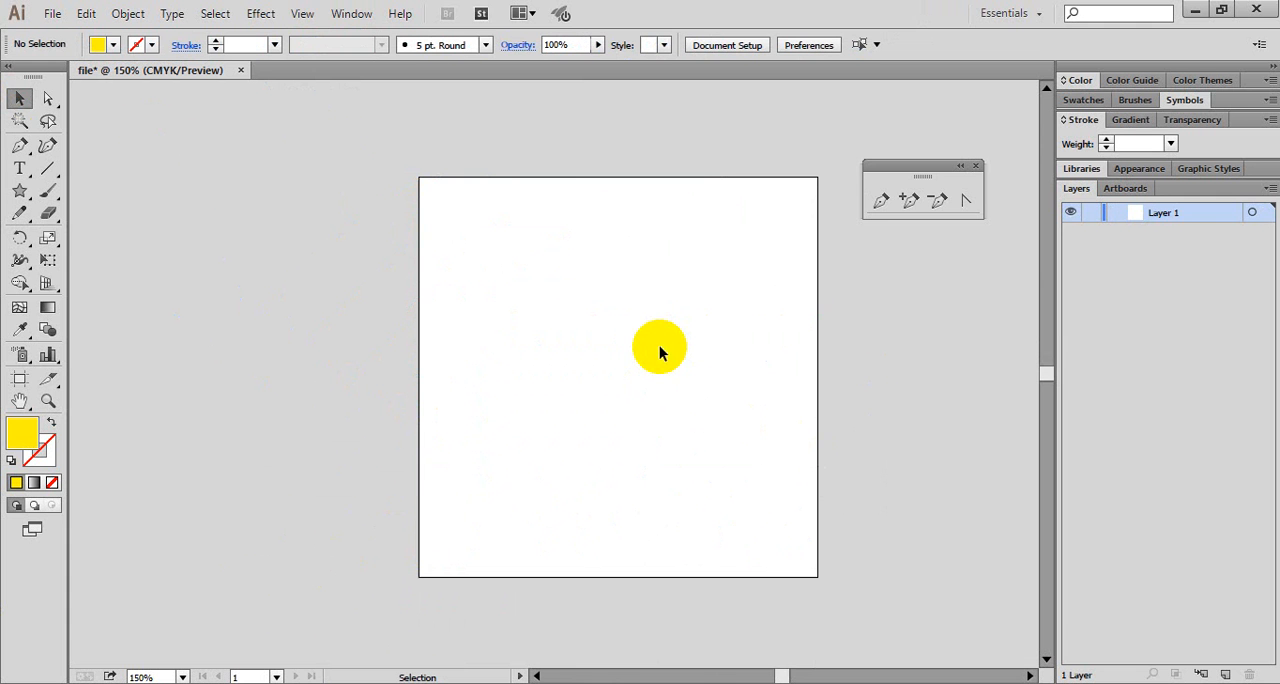
- Draw a closed yellow heart shape with the Pen tool, using curved segments, a corner at the upper notch and a pointed bottom
left_click_drag(31, 157, 100, 150)
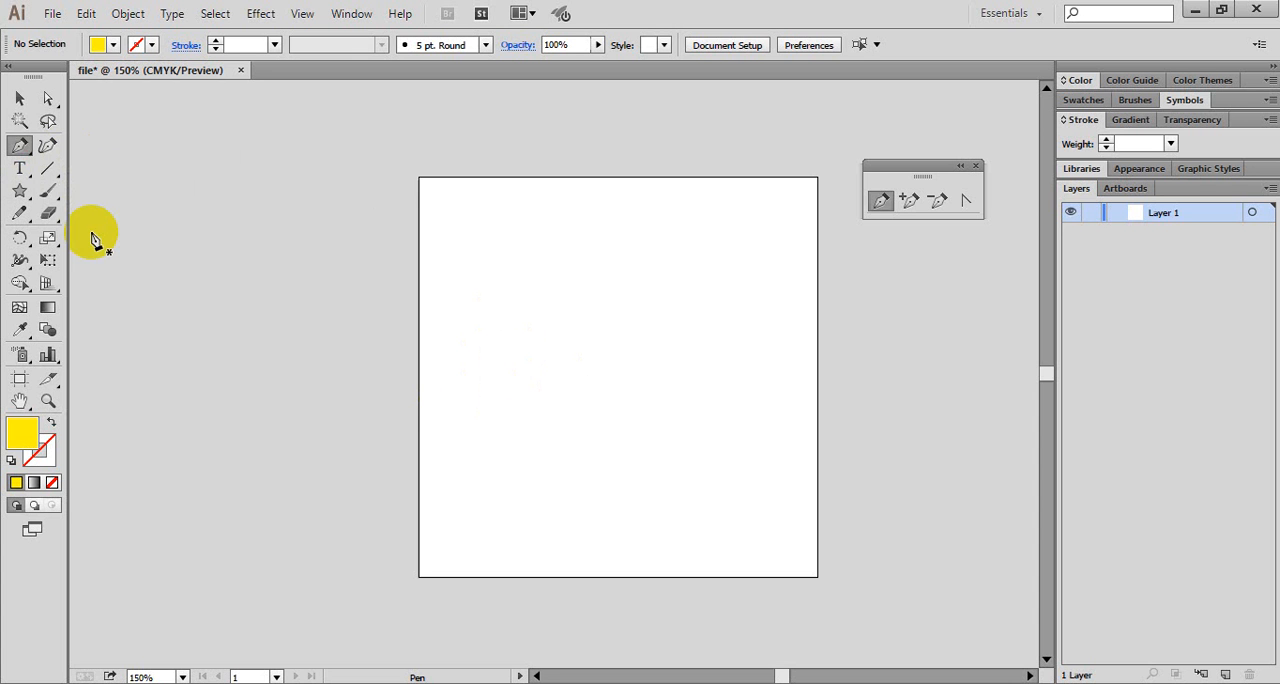
left_click(512, 469)
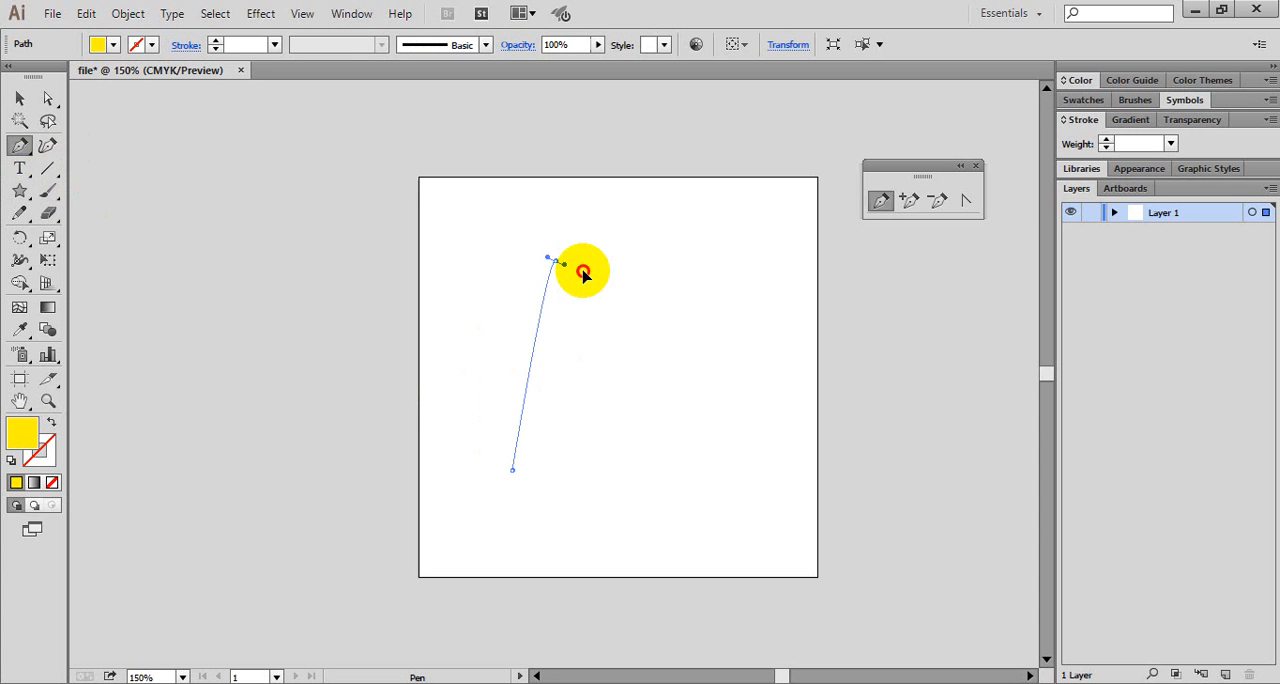
left_click_drag(555, 260, 782, 356)
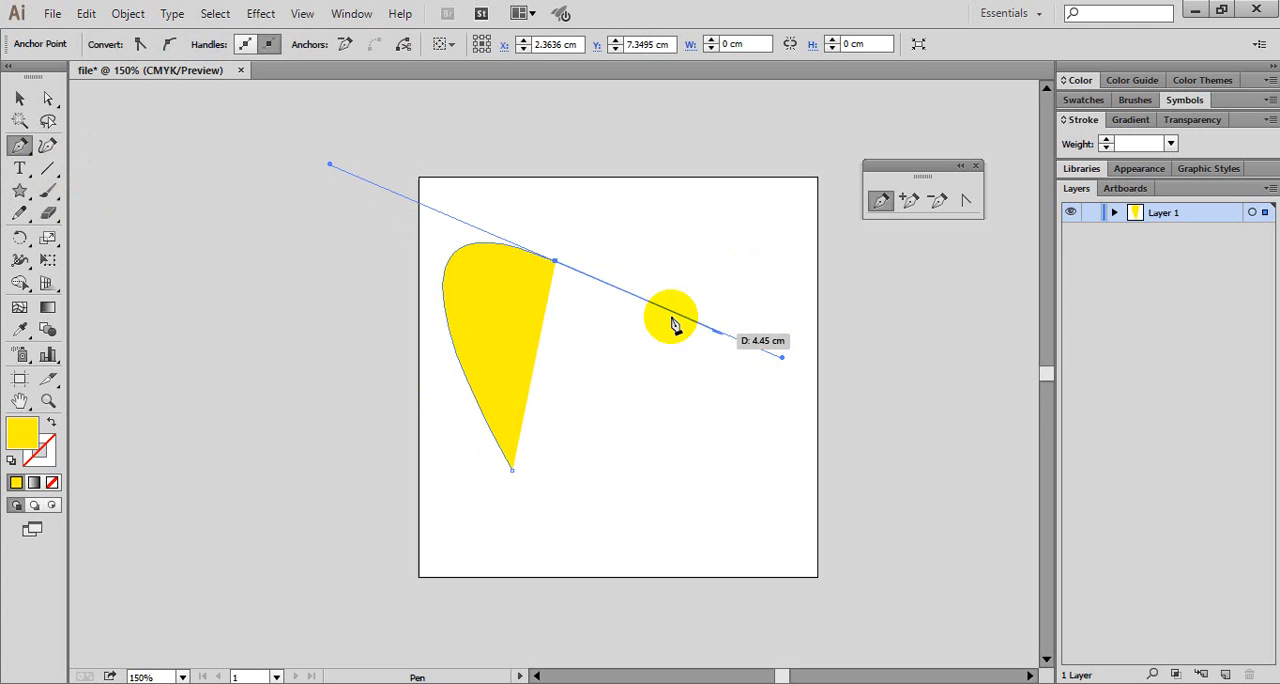
left_click(557, 263)
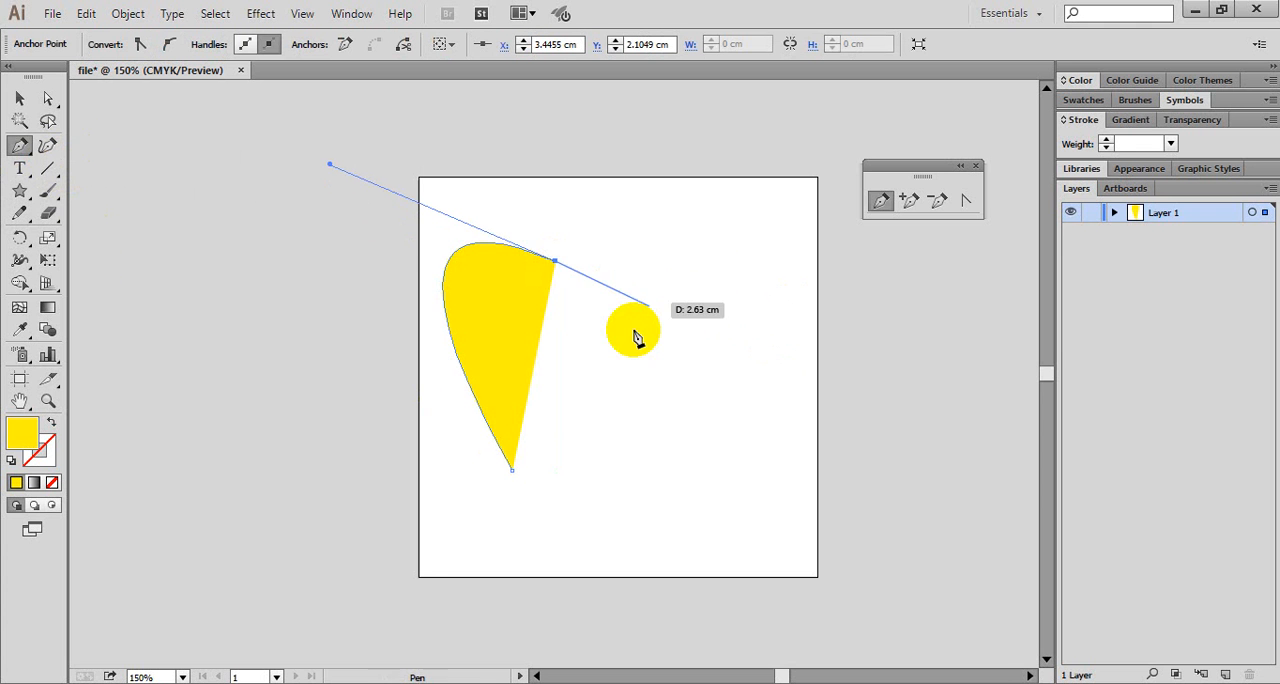
left_click_drag(513, 470, 330, 102)
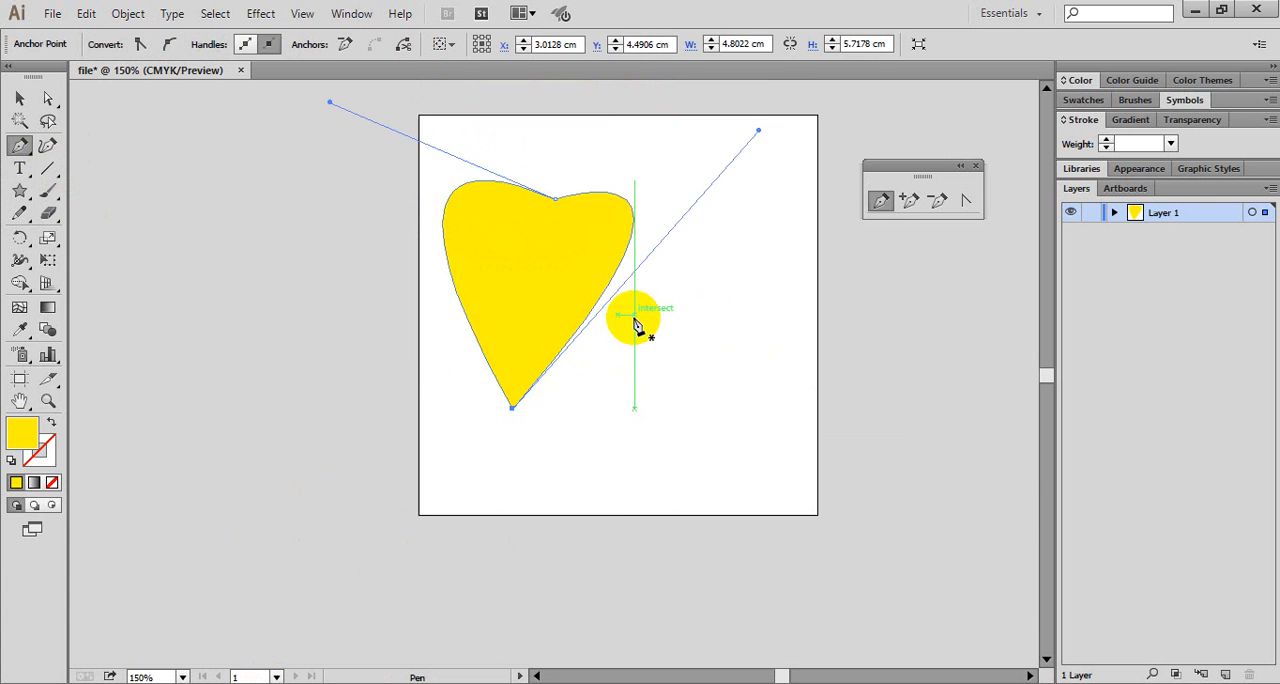
- Select the whole yellow heart and move it horizontally toward the middle of the artboard
scroll(634, 318, "up", 3)
left_click(19, 97)
left_click(537, 368)
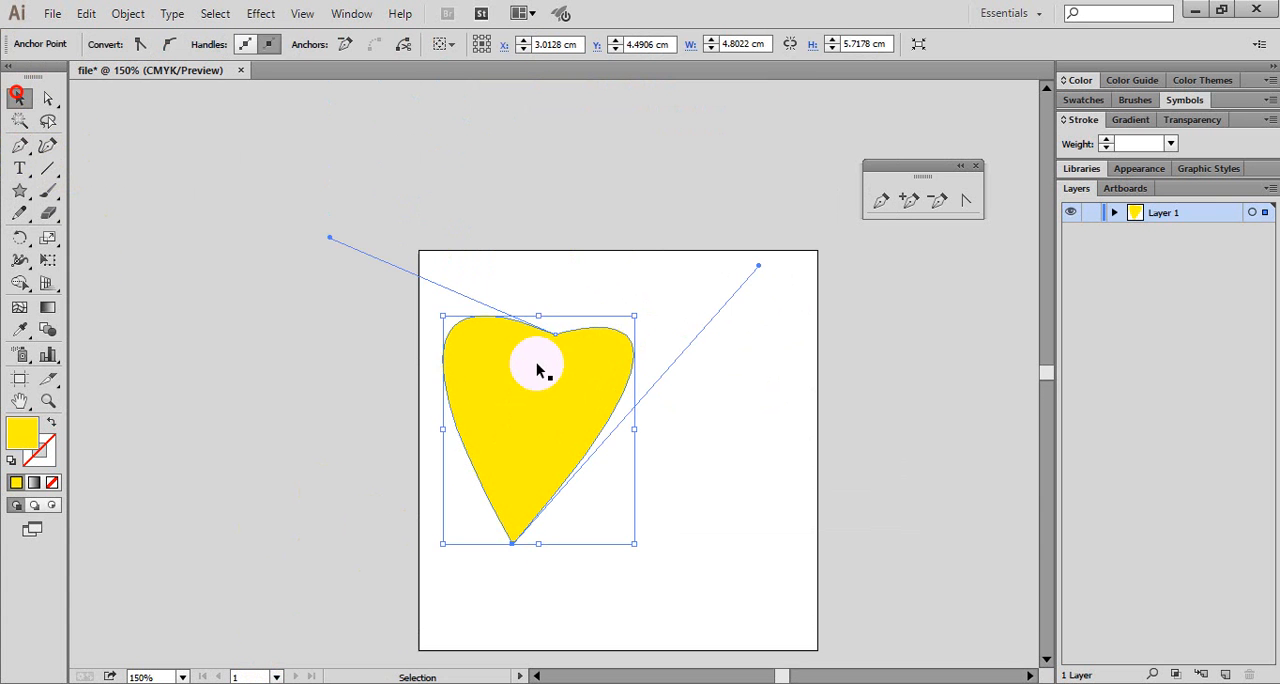
left_click_drag(537, 368, 610, 408)
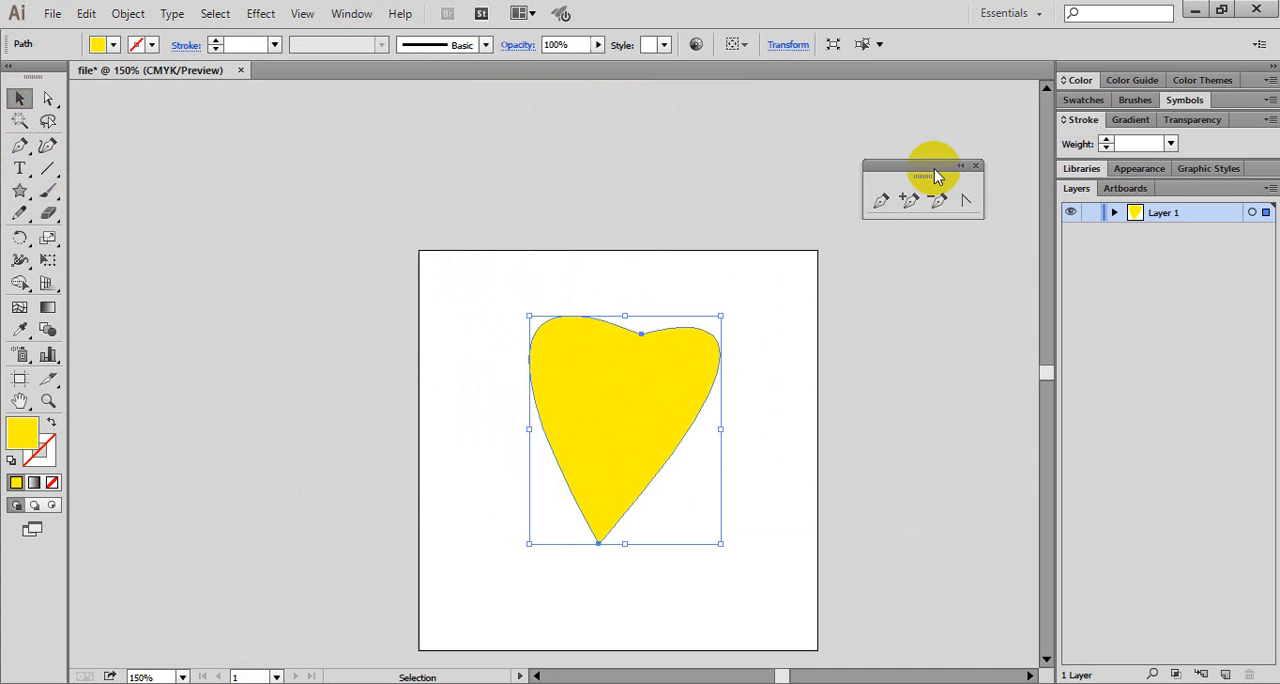
- Close the floating Pen tool group, detach it again and place it just above the artboard's upper-right corner
left_click_drag(936, 177, 812, 171)
left_click(852, 161)
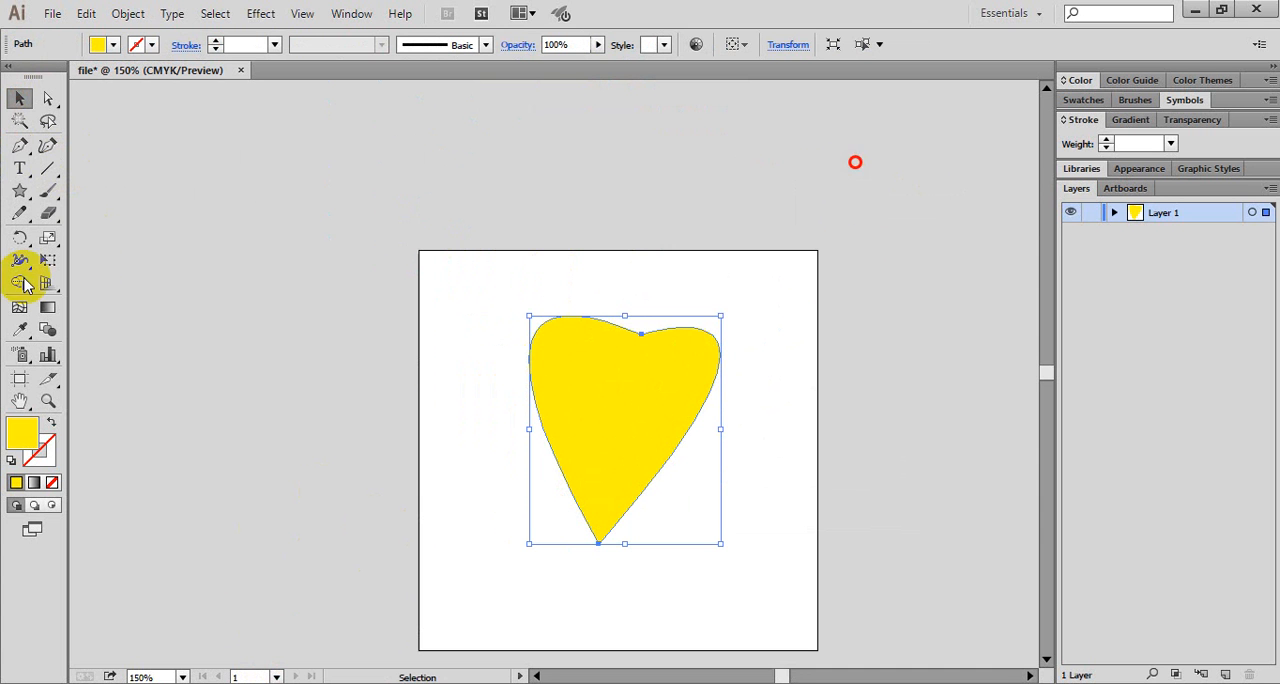
left_click(22, 150)
left_click_drag(25, 155, 234, 180)
left_click_drag(147, 160, 954, 190)
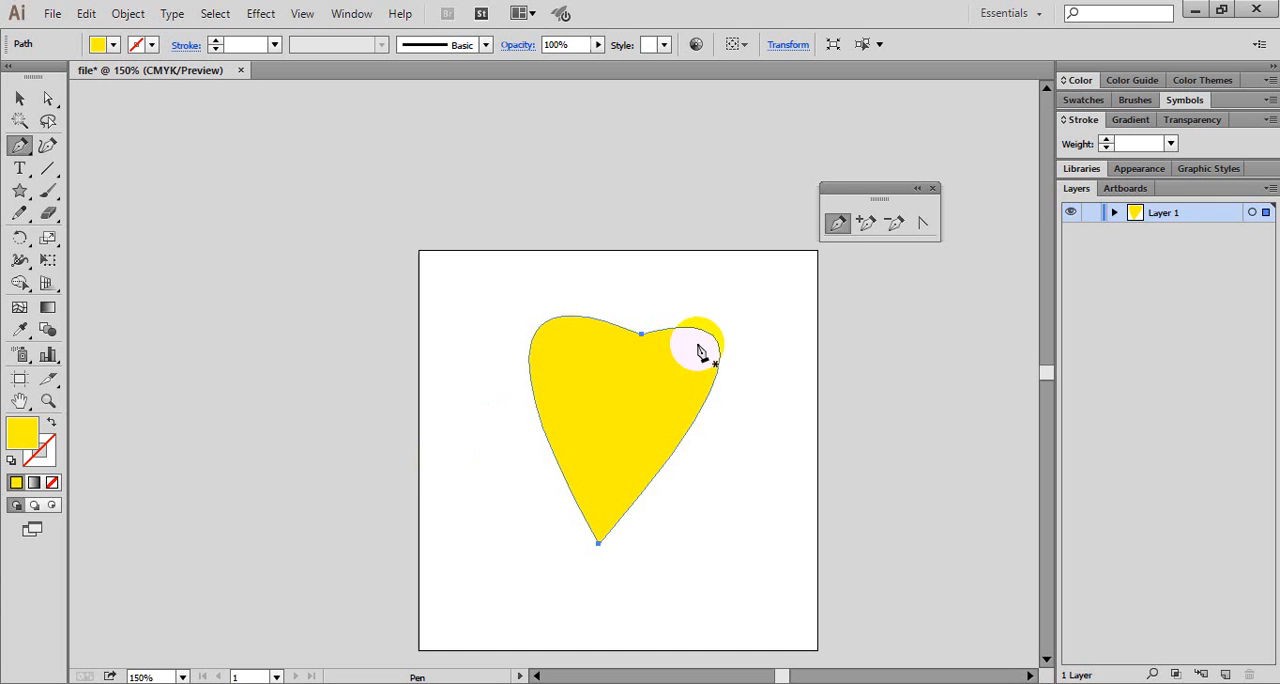
- Add four anchor points to the heart's outline with the Add Anchor Point tool: one on each lower side and one on each upper lobe
left_click(863, 225)
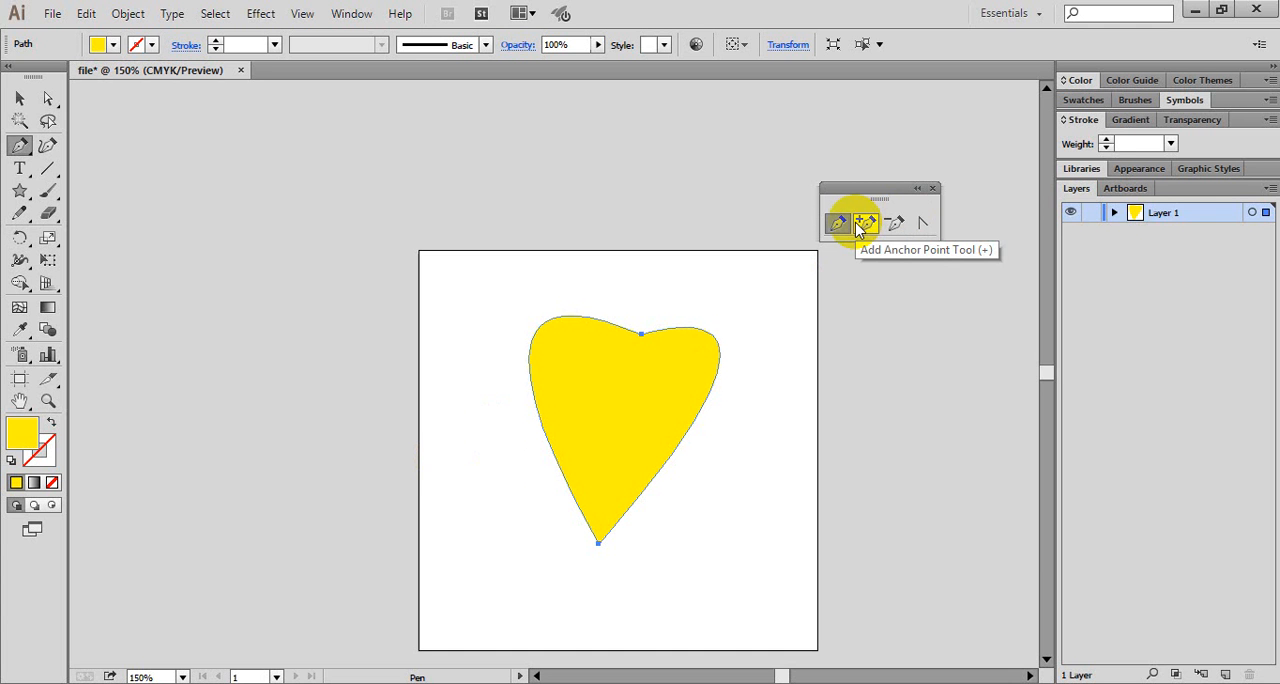
left_click(866, 230)
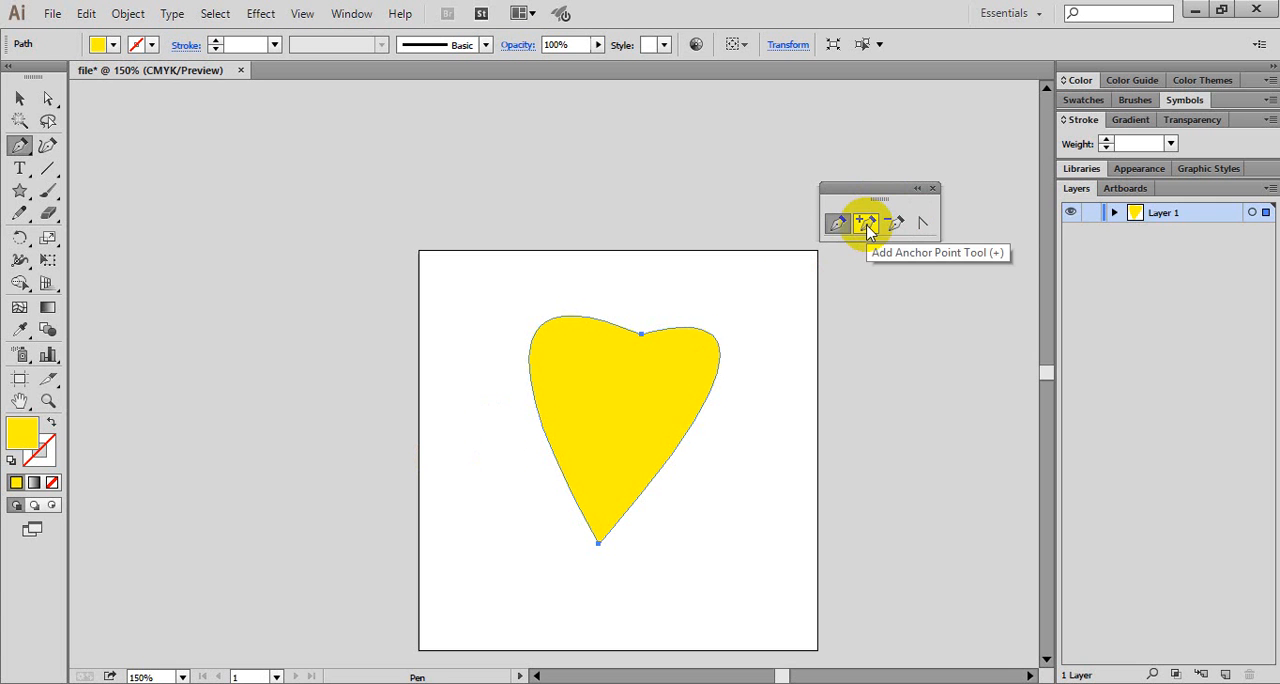
left_click(868, 230)
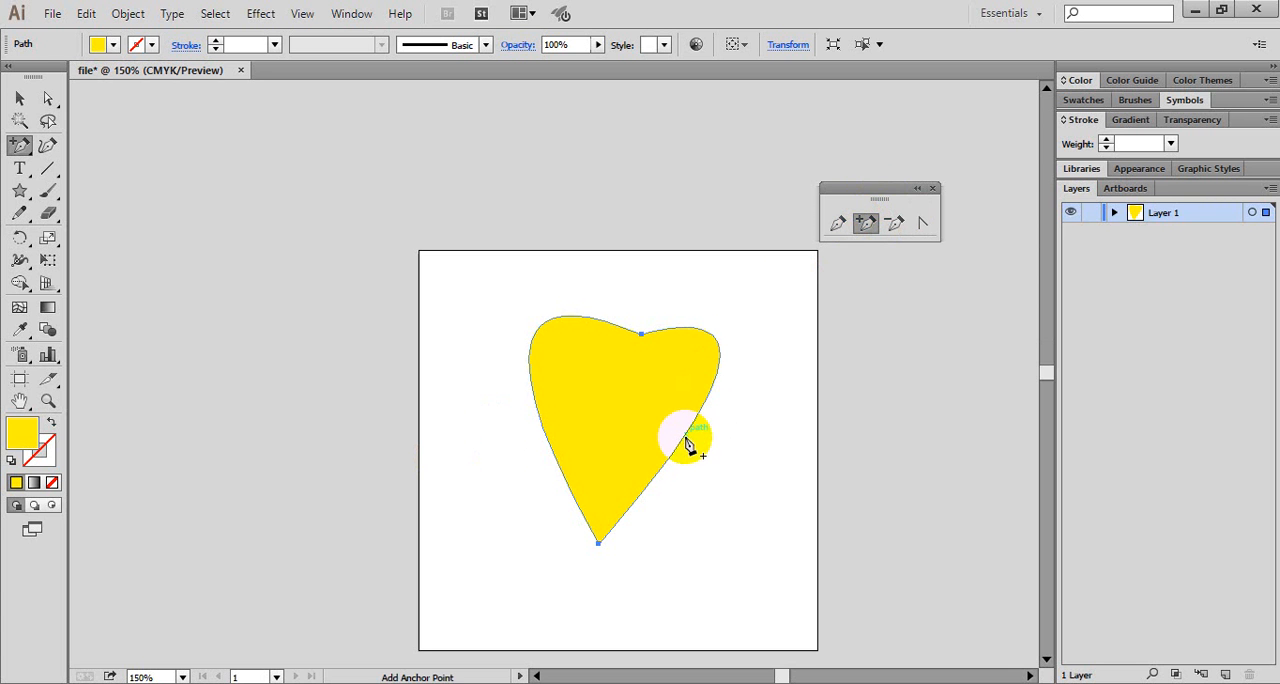
left_click(673, 454)
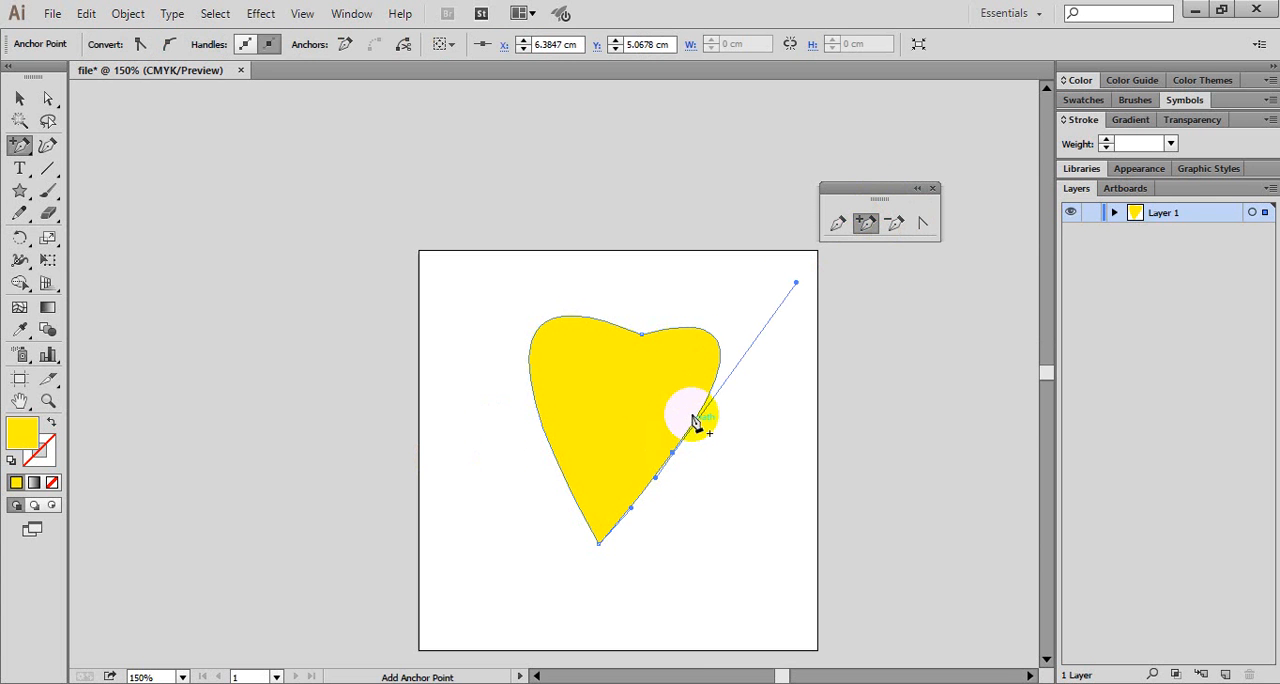
left_click(542, 434)
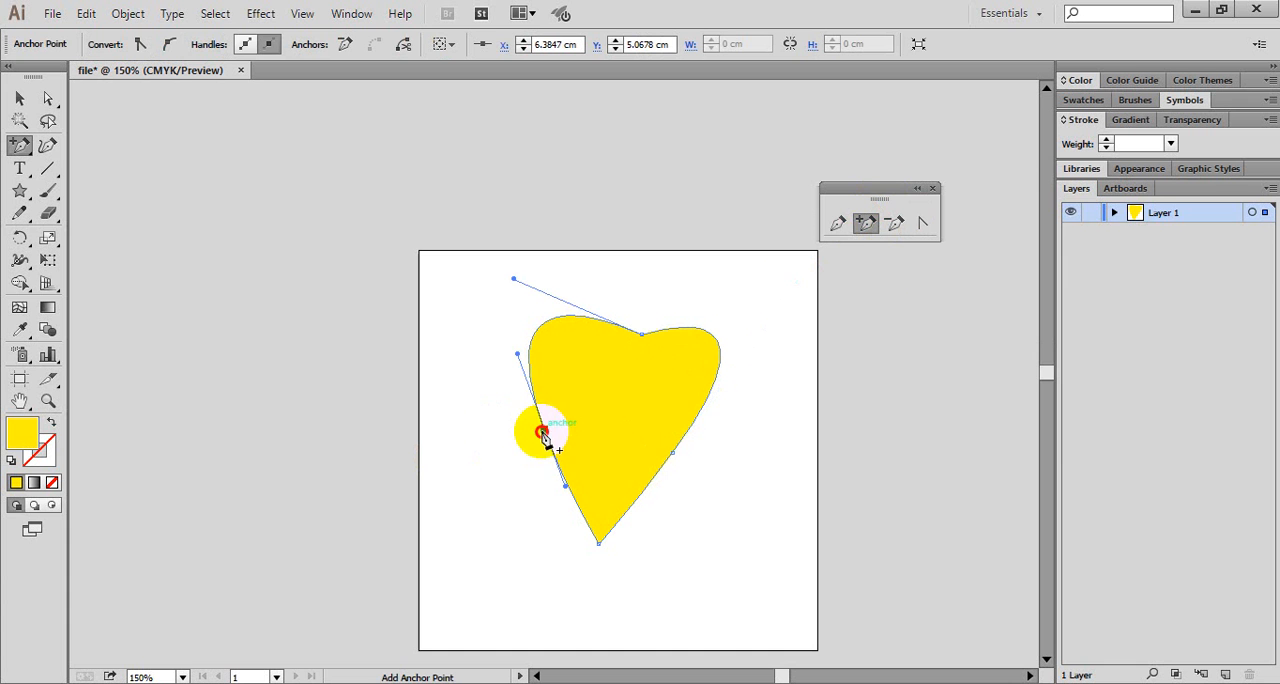
left_click(560, 323)
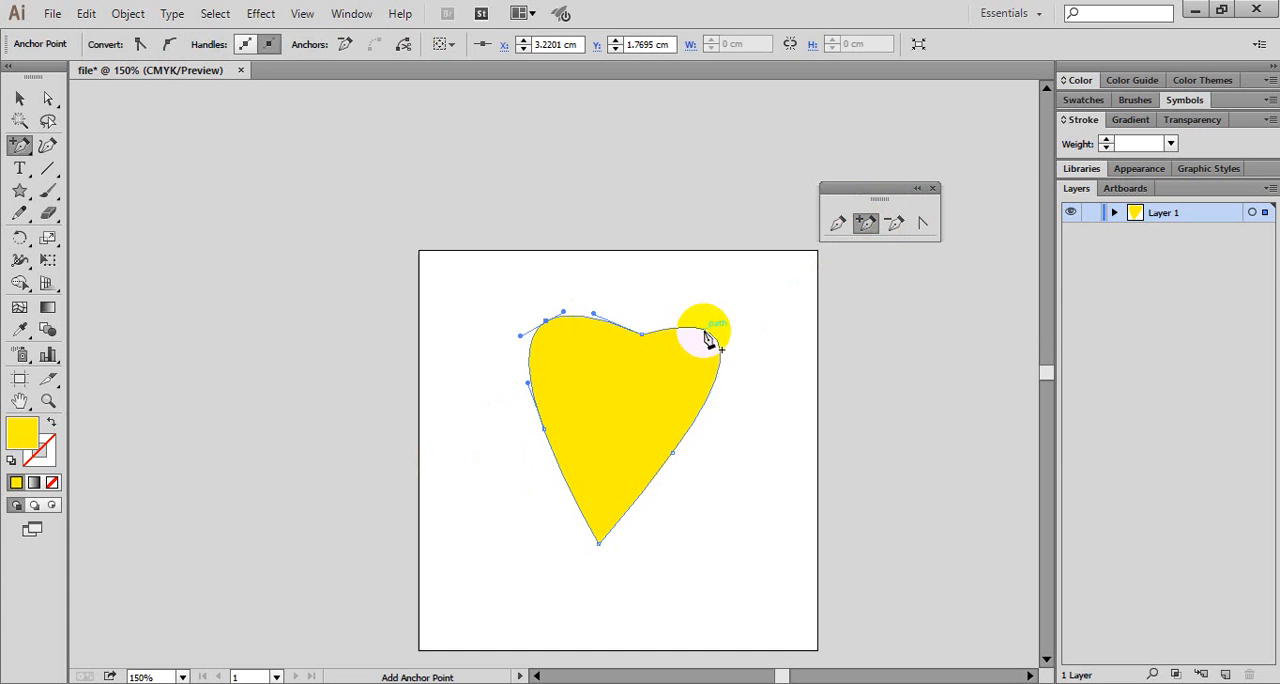
left_click(705, 334)
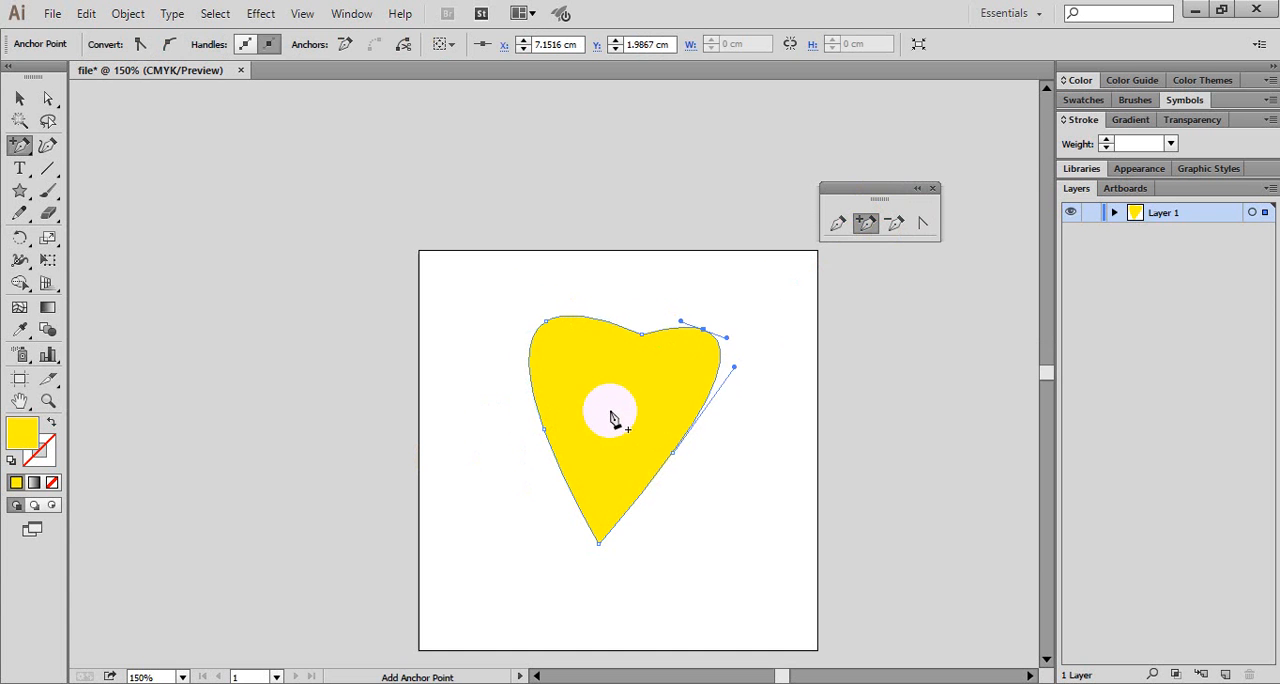
- Remove the heart's anchor points one by one with the Delete Anchor Point tool, leaving only the bottom anchor
left_click(898, 224)
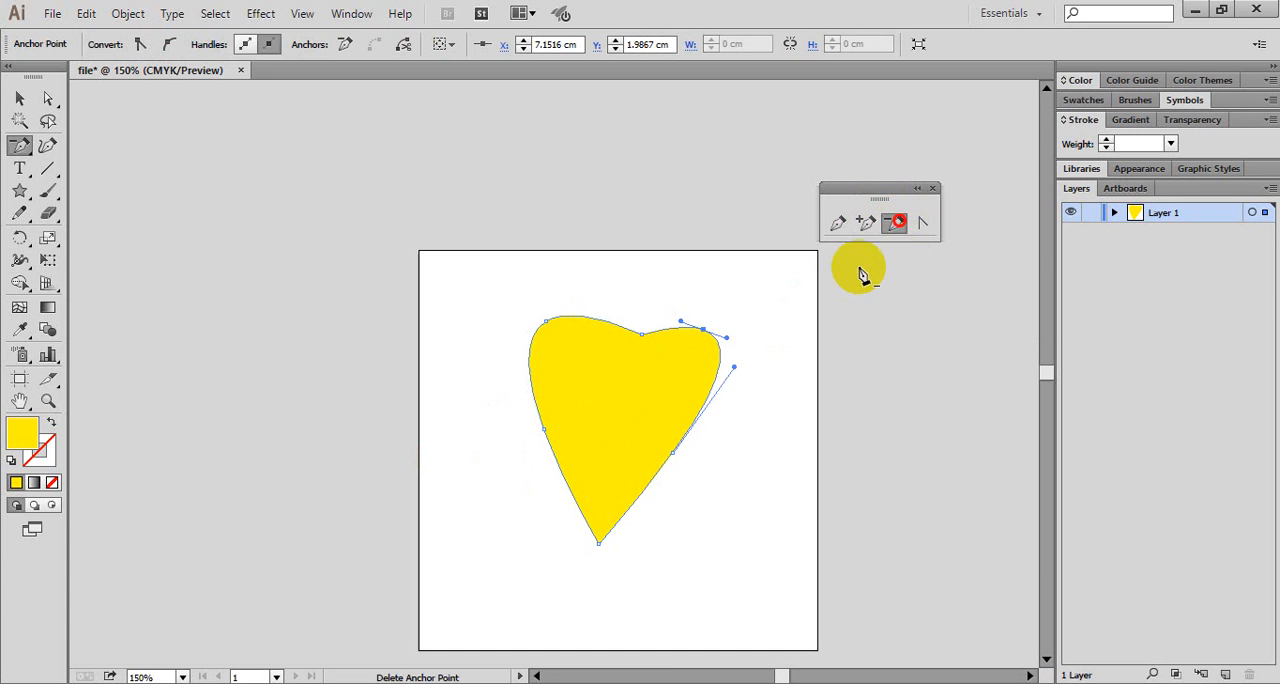
left_click(705, 330)
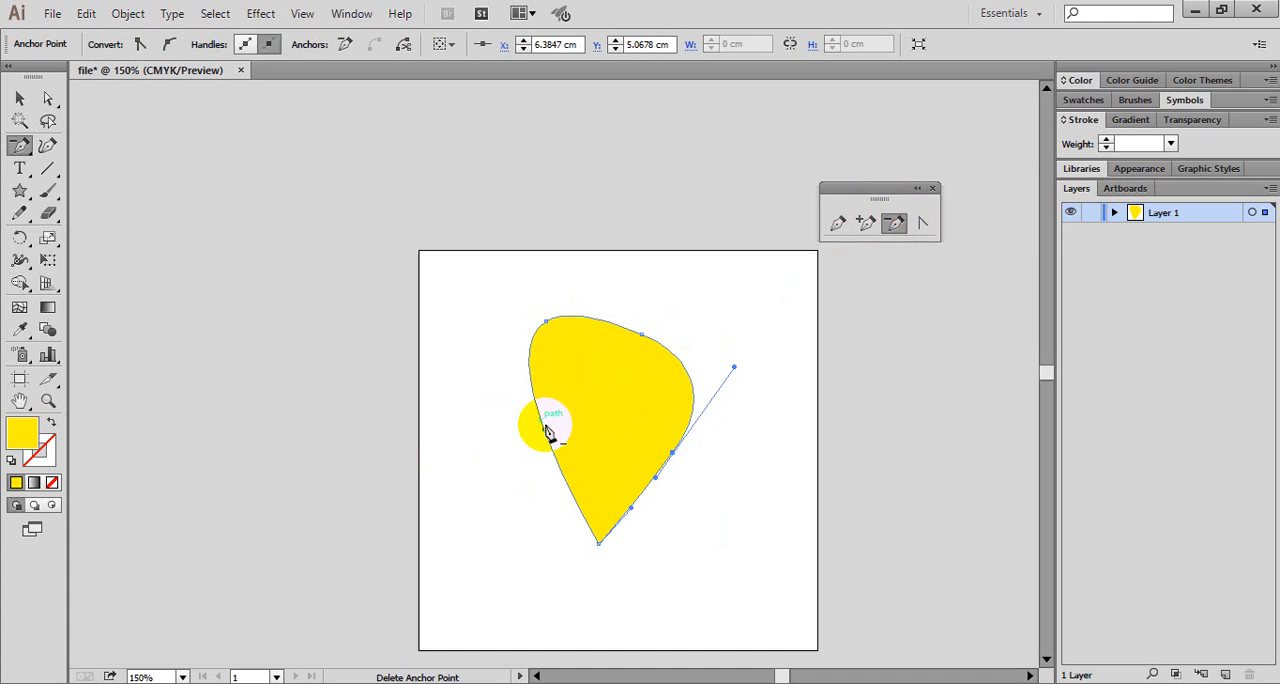
left_click(550, 330)
left_click(548, 326)
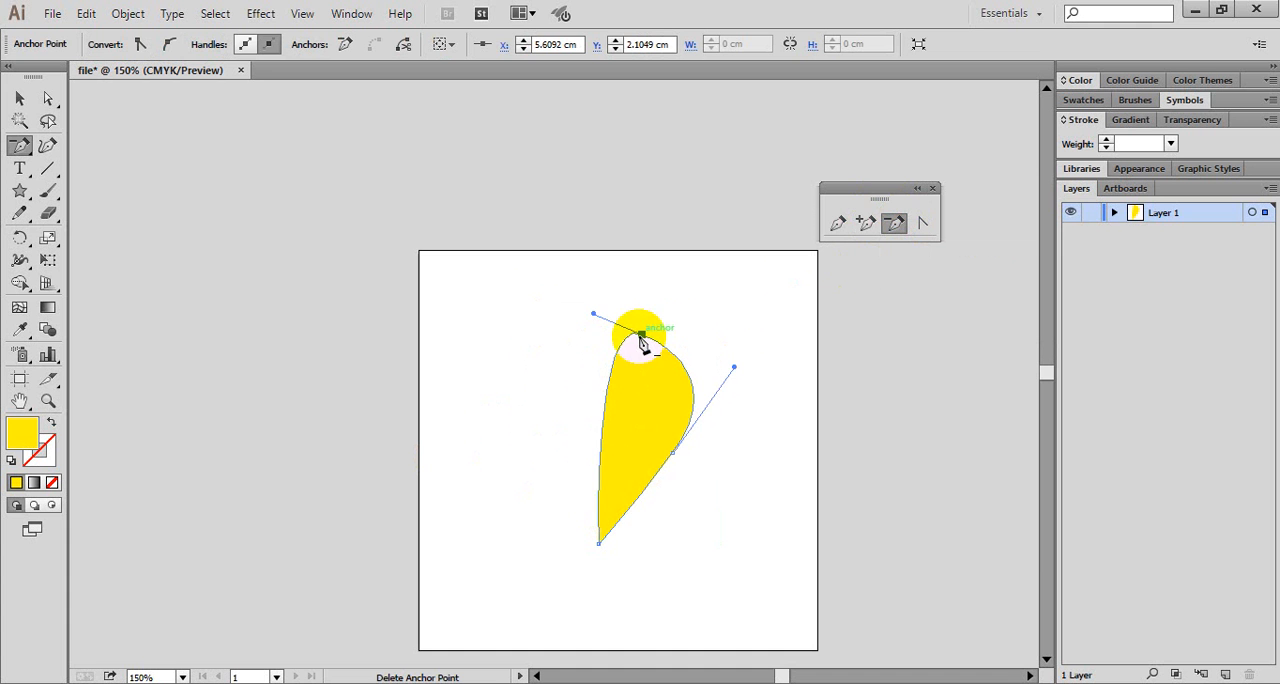
left_click(641, 334)
left_click(673, 458)
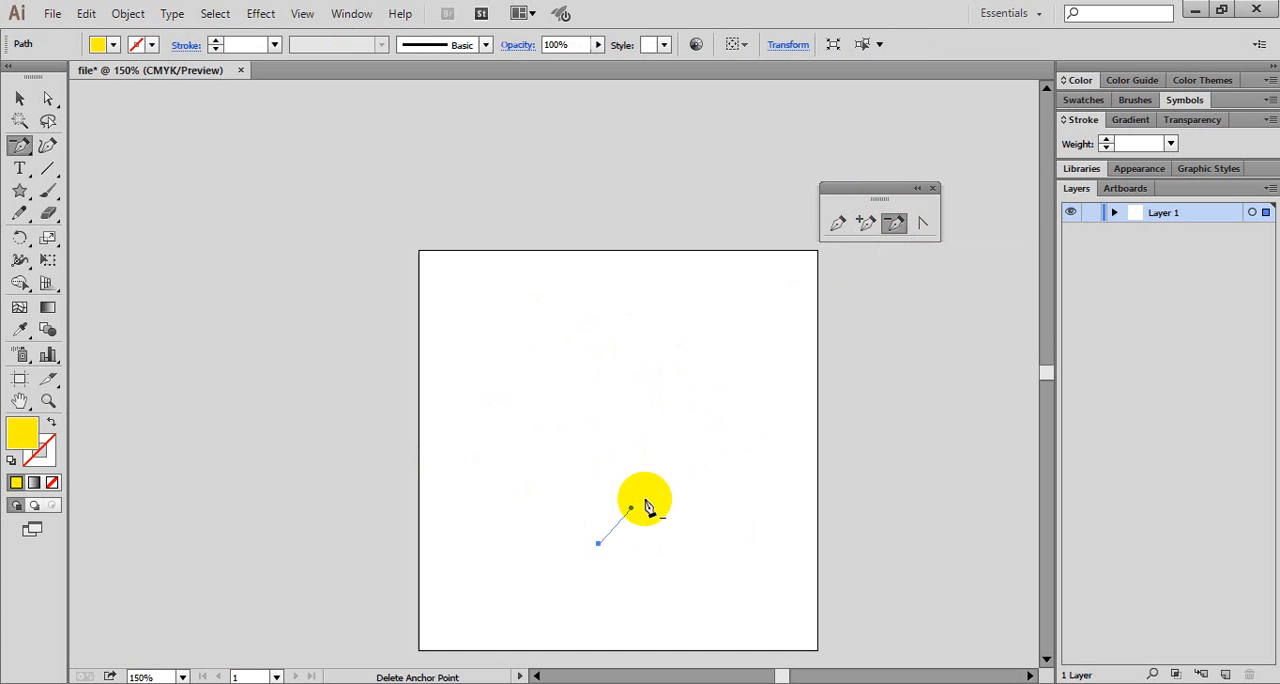
- Try the Delete Anchor Point tool on the remaining direction handle, and delete the last anchor to clear the path
left_click(631, 508)
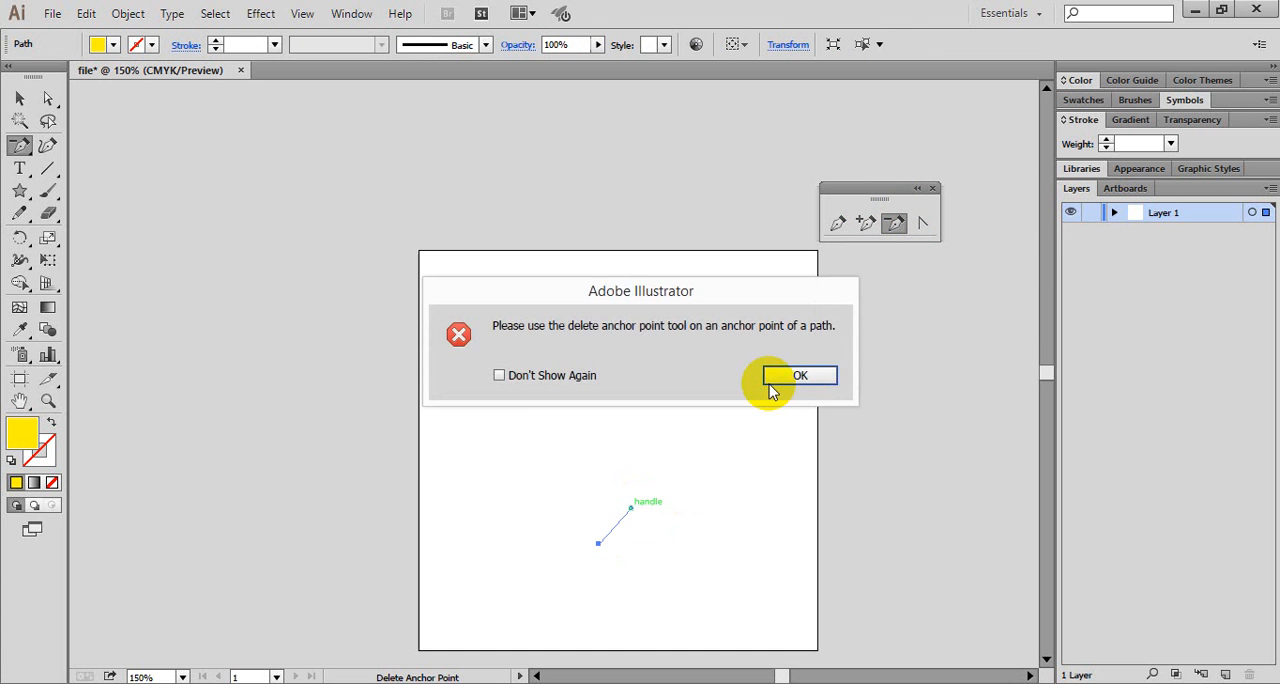
left_click(771, 385)
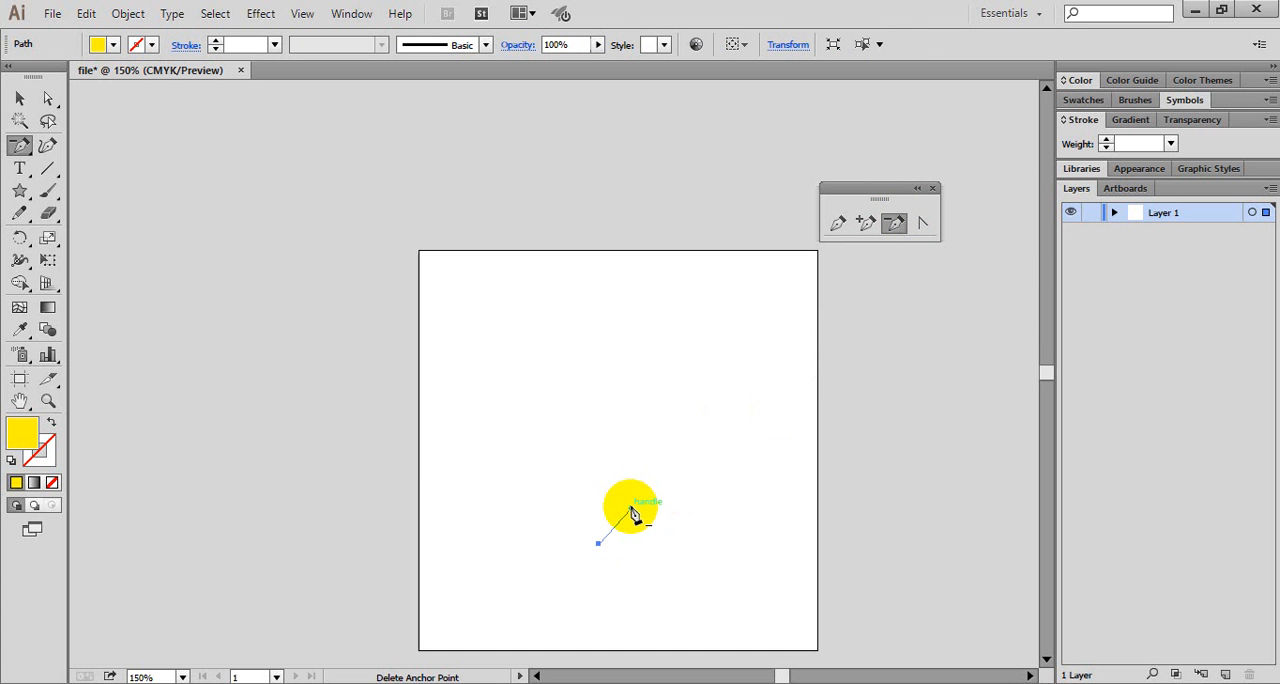
left_click(632, 514)
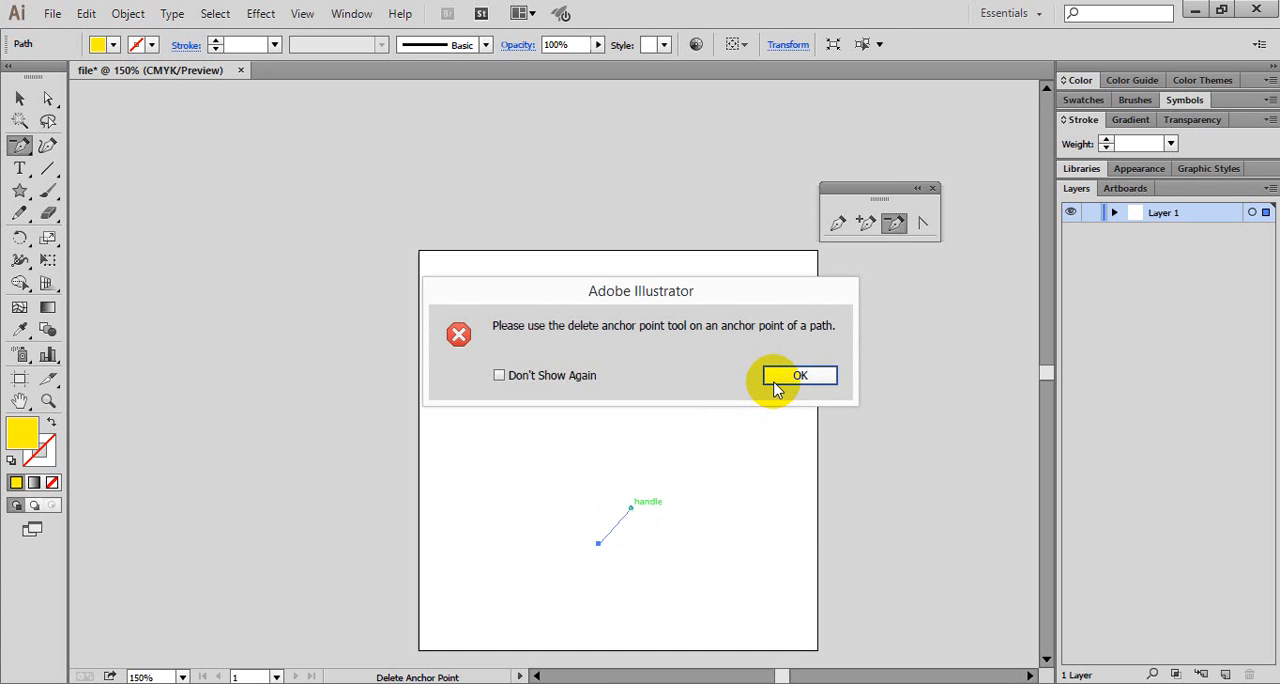
left_click(778, 388)
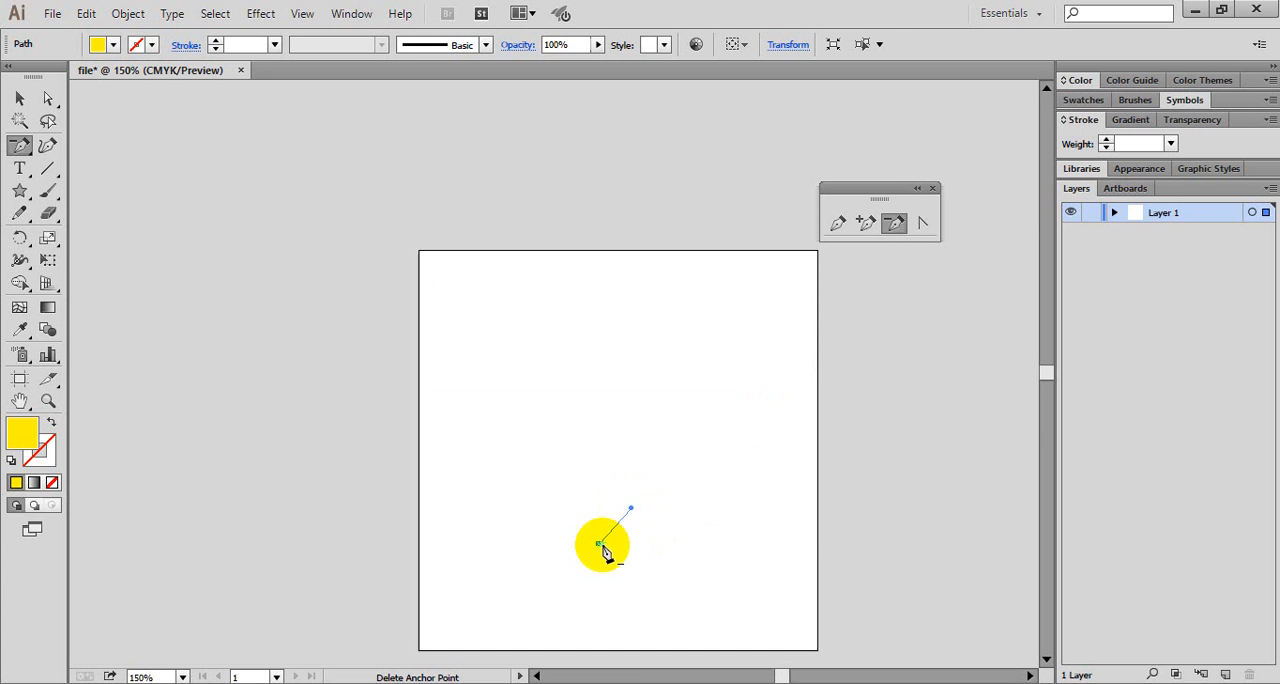
left_click(598, 543)
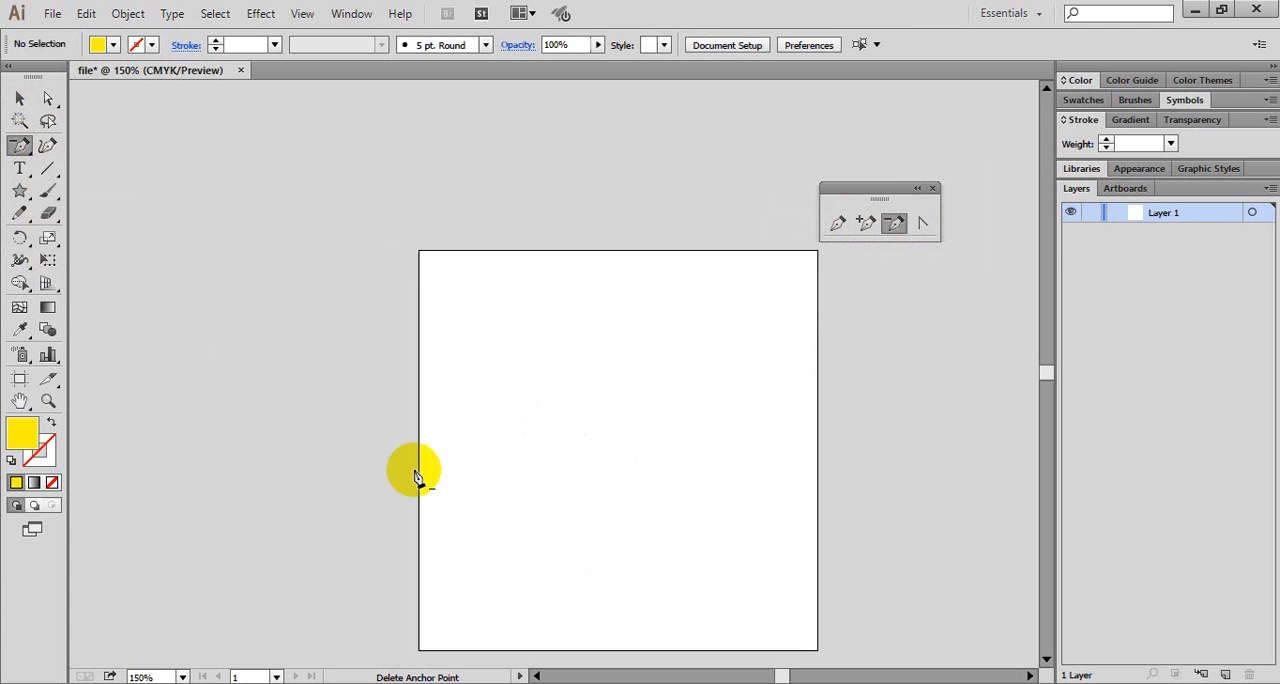
- Draw a closed yellow teardrop with the Pen tool, with a smooth rounded top and a pointed bottom, over the artboard's left edge
left_click(835, 226)
left_click(500, 531)
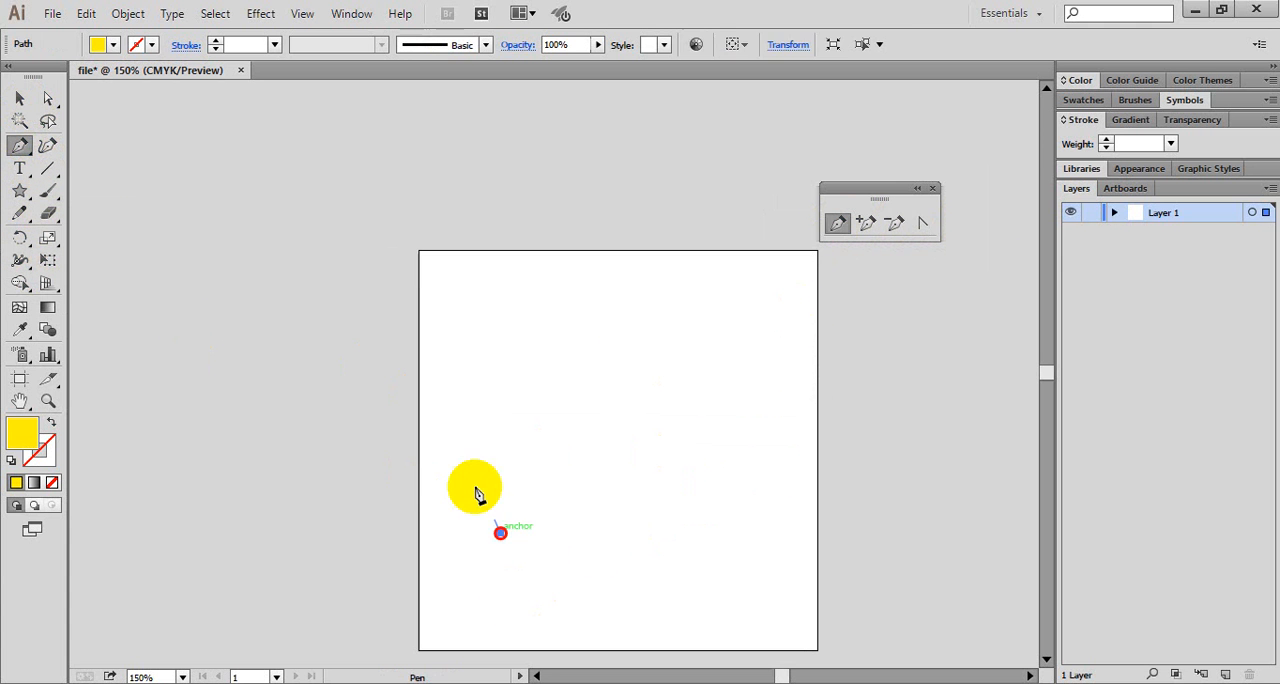
left_click_drag(480, 364, 640, 370)
left_click_drag(500, 531, 498, 545)
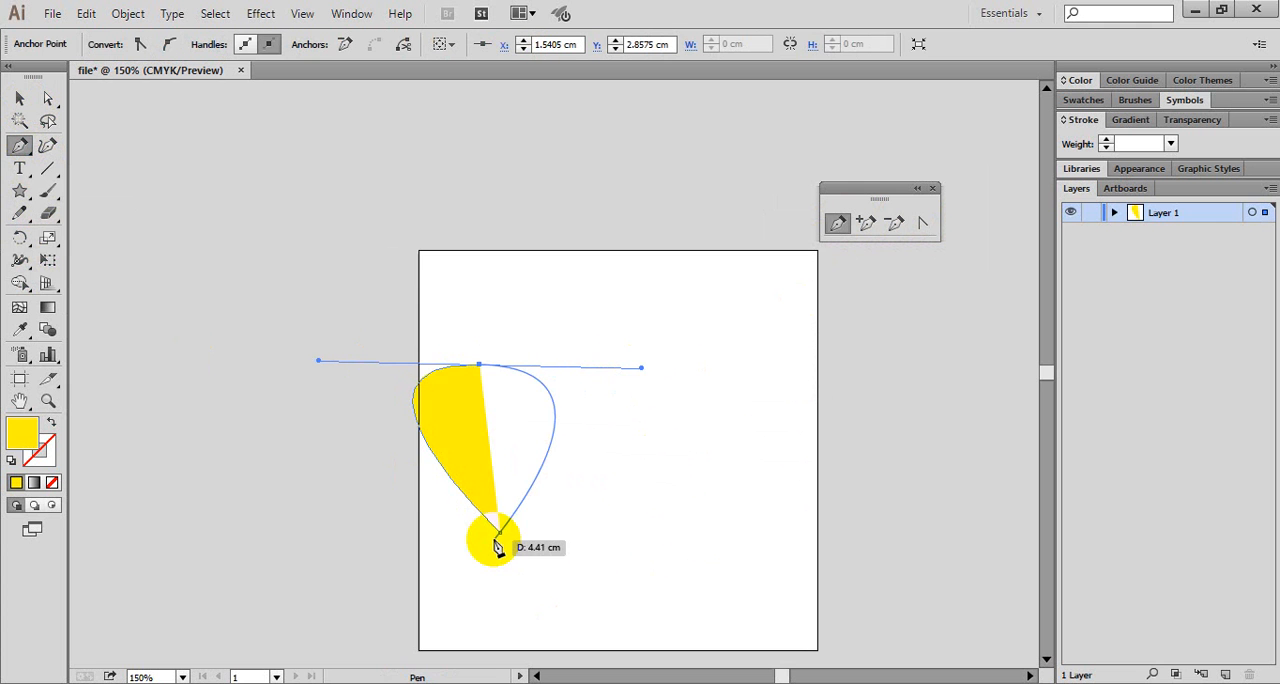
left_click(499, 533)
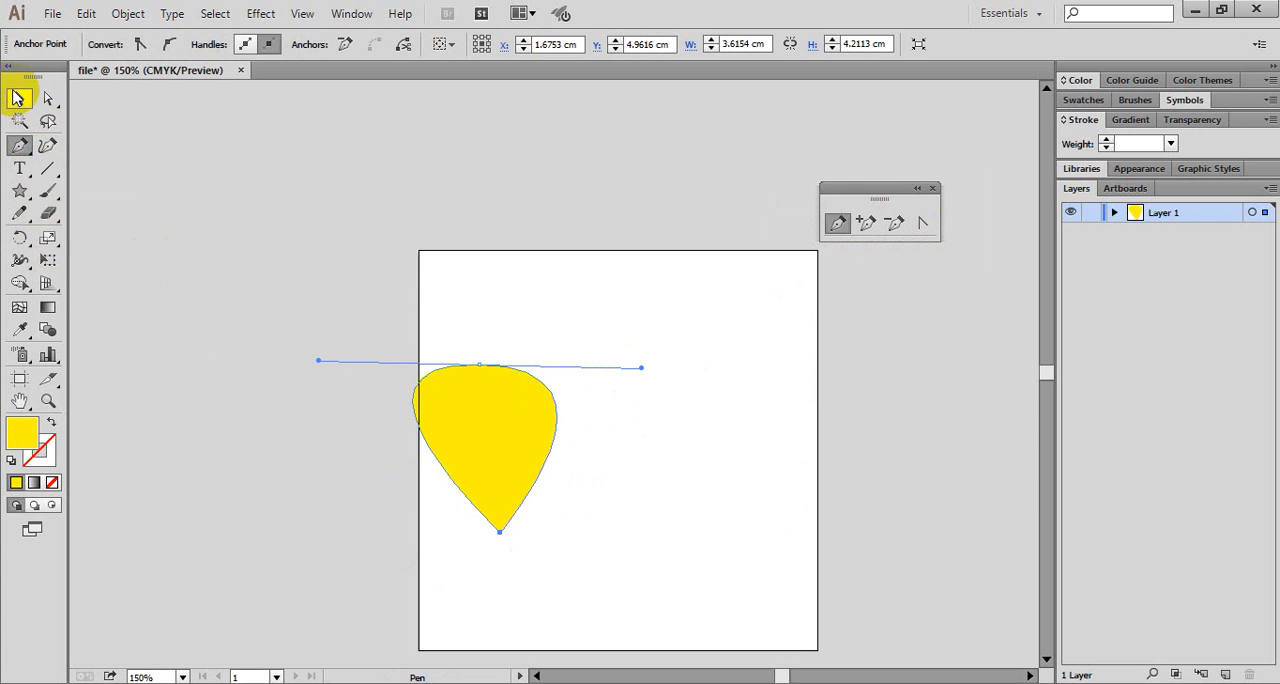
- Add an anchor on the teardrop's lower right side and extend its upper handle with the Anchor Point tool to pull out the curve
left_click(866, 222)
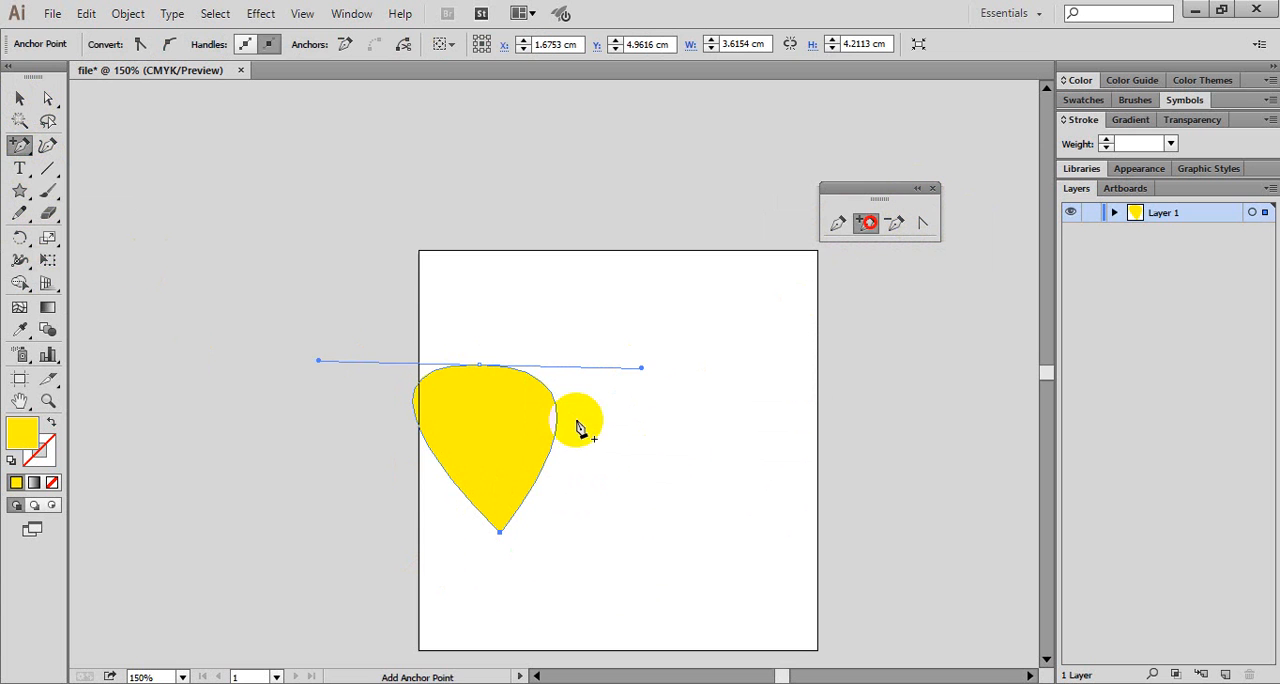
left_click(546, 462)
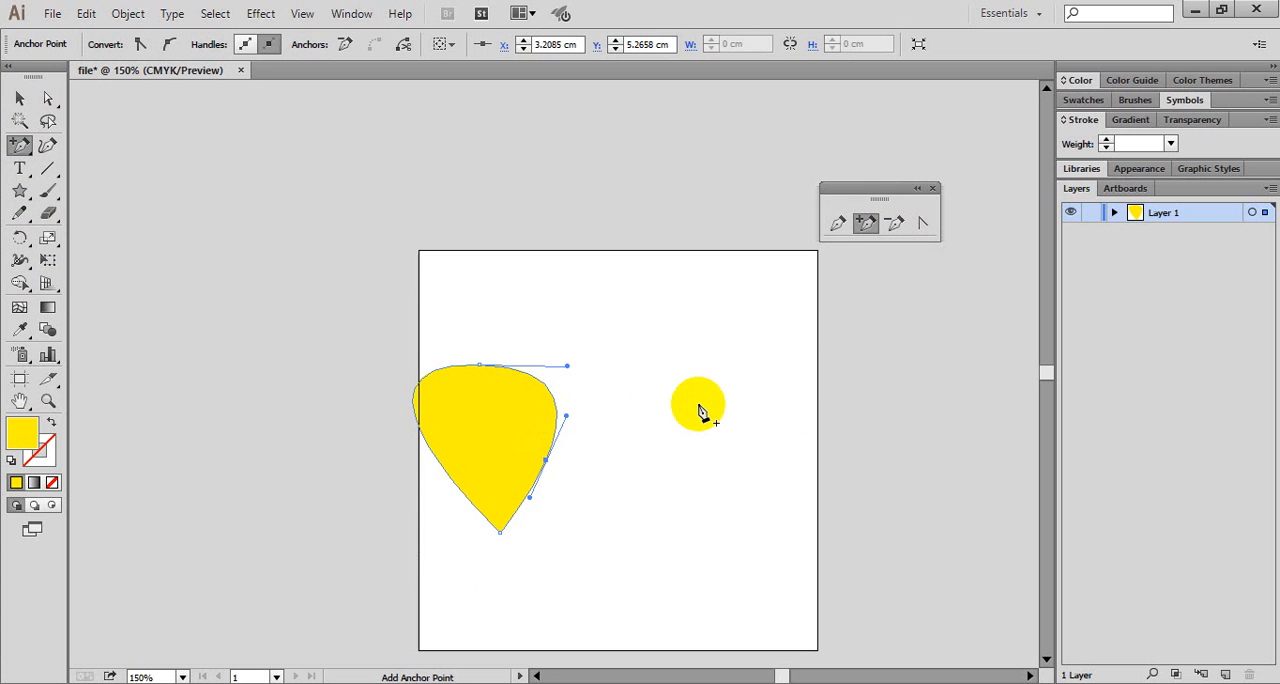
left_click(922, 222)
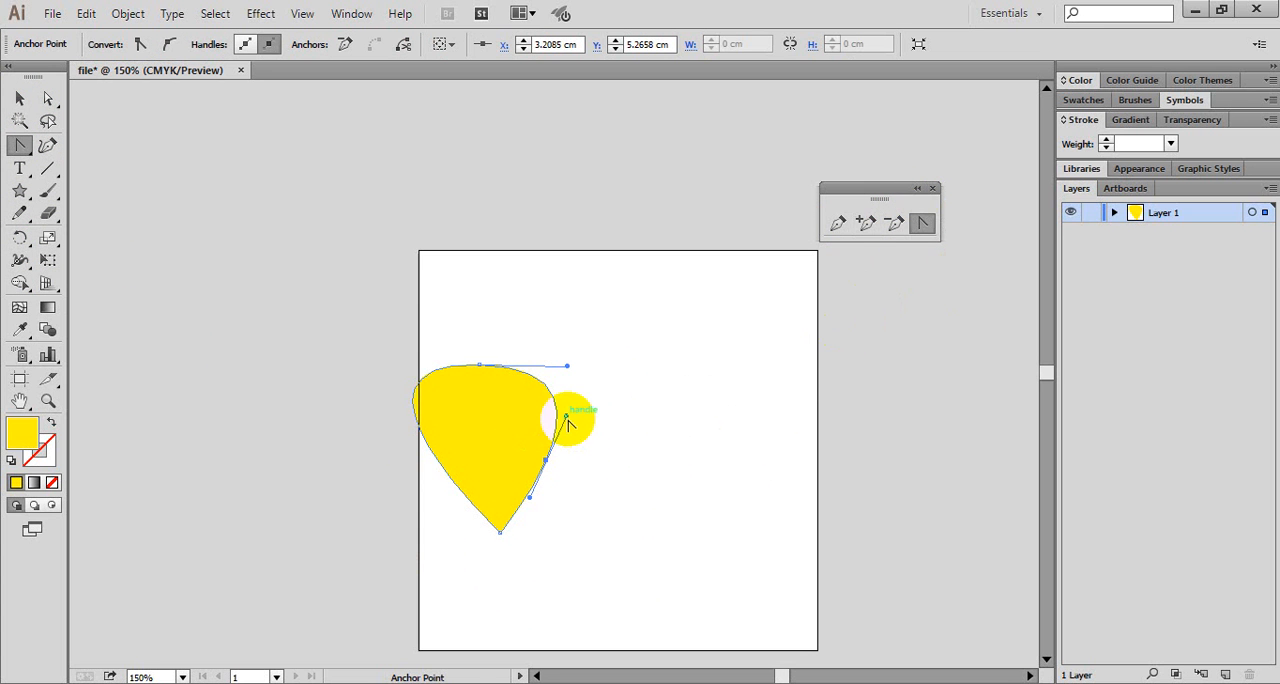
left_click_drag(567, 420, 656, 230)
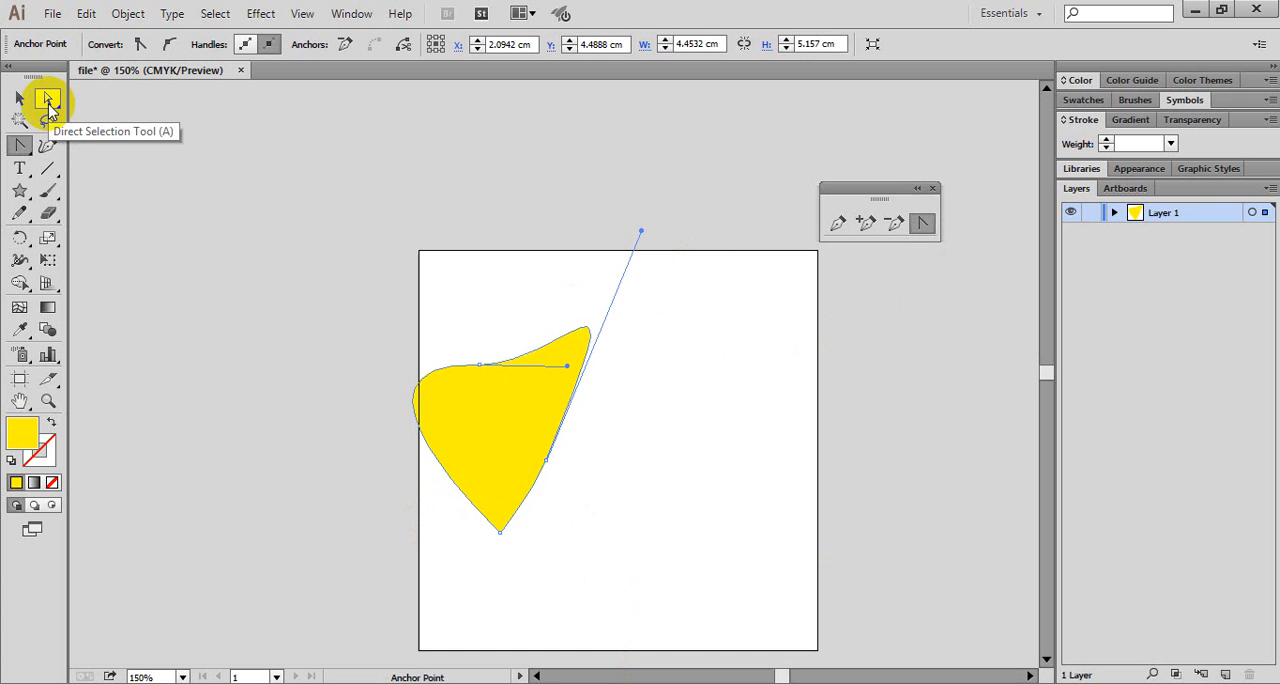
- Pull the right-side anchor's lower handle outward with the Direct Selection tool to bulge the curve beneath it, and select that anchor
left_click(48, 100)
left_click(545, 464)
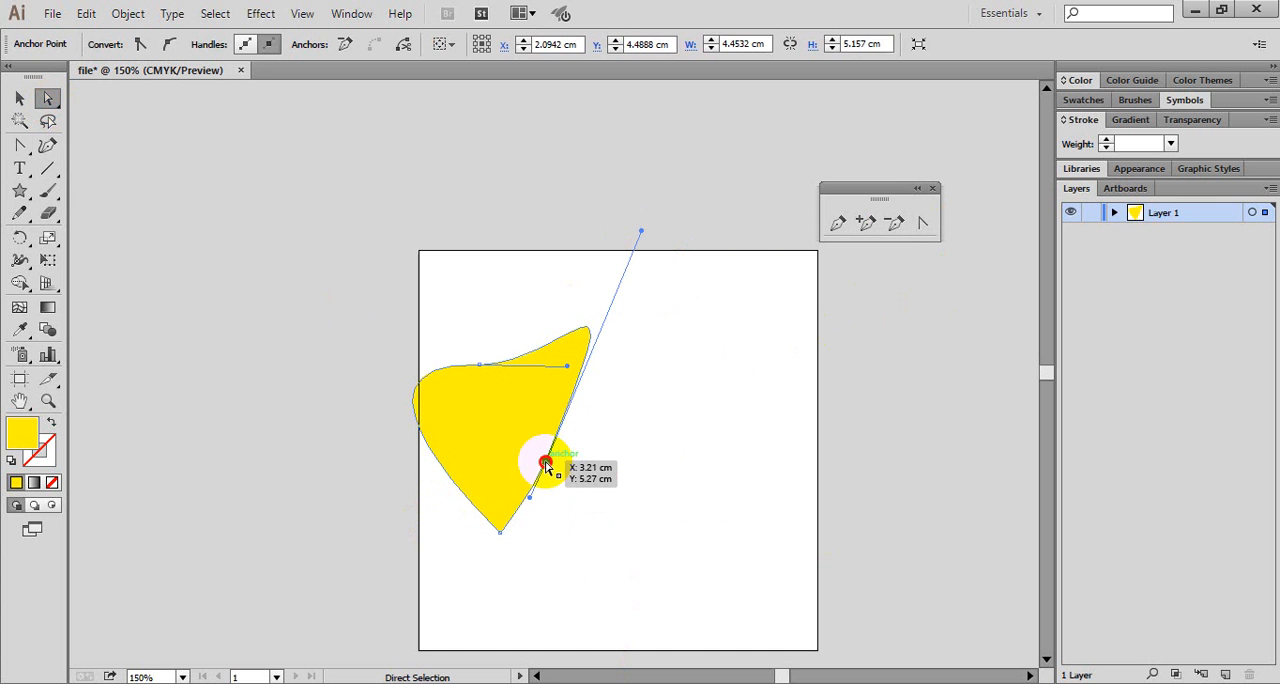
left_click_drag(530, 505, 550, 557)
left_click(47, 97)
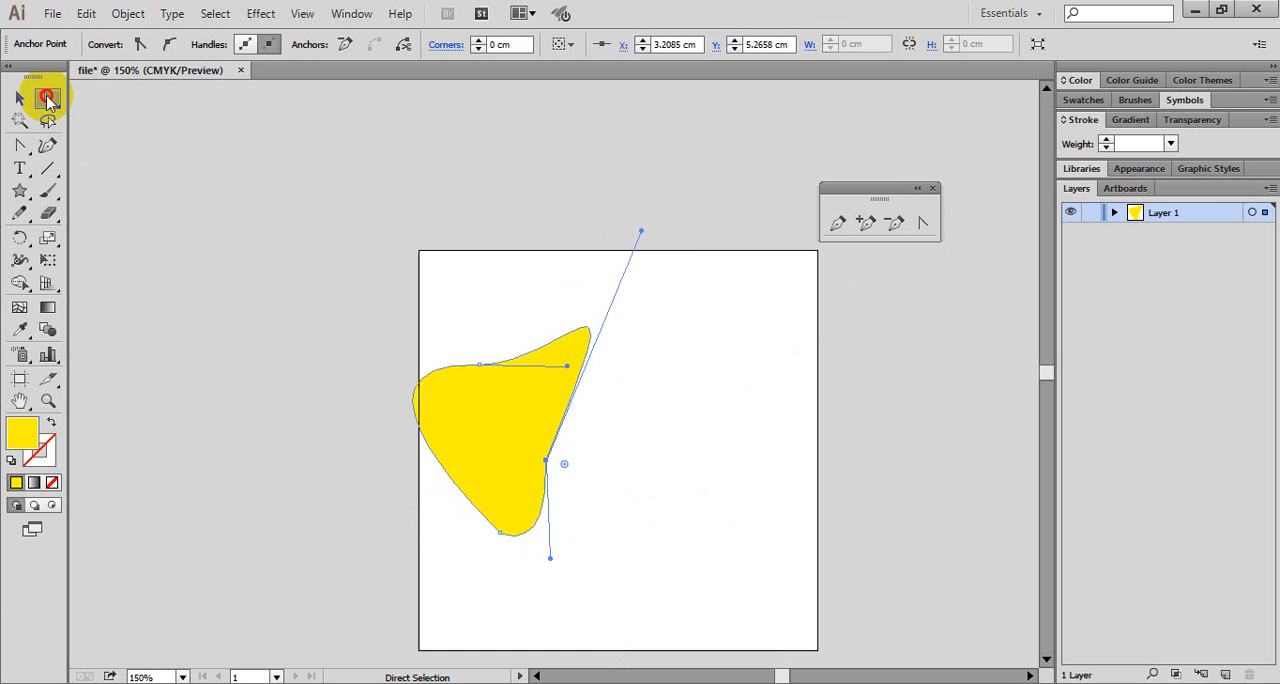
left_click_drag(553, 568, 600, 493)
left_click(545, 461)
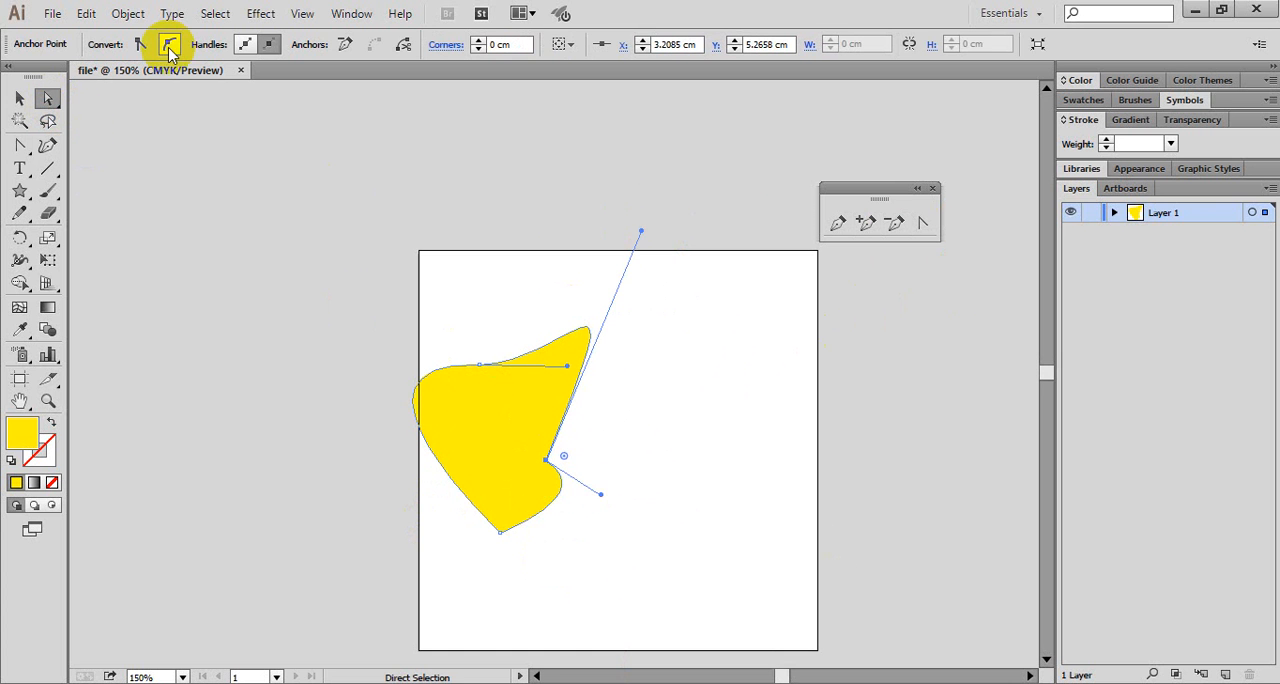
- Convert the yellow shape's right-side anchor to smooth, swing its handles to tilt the right edge, and deselect the shape
left_click(167, 46)
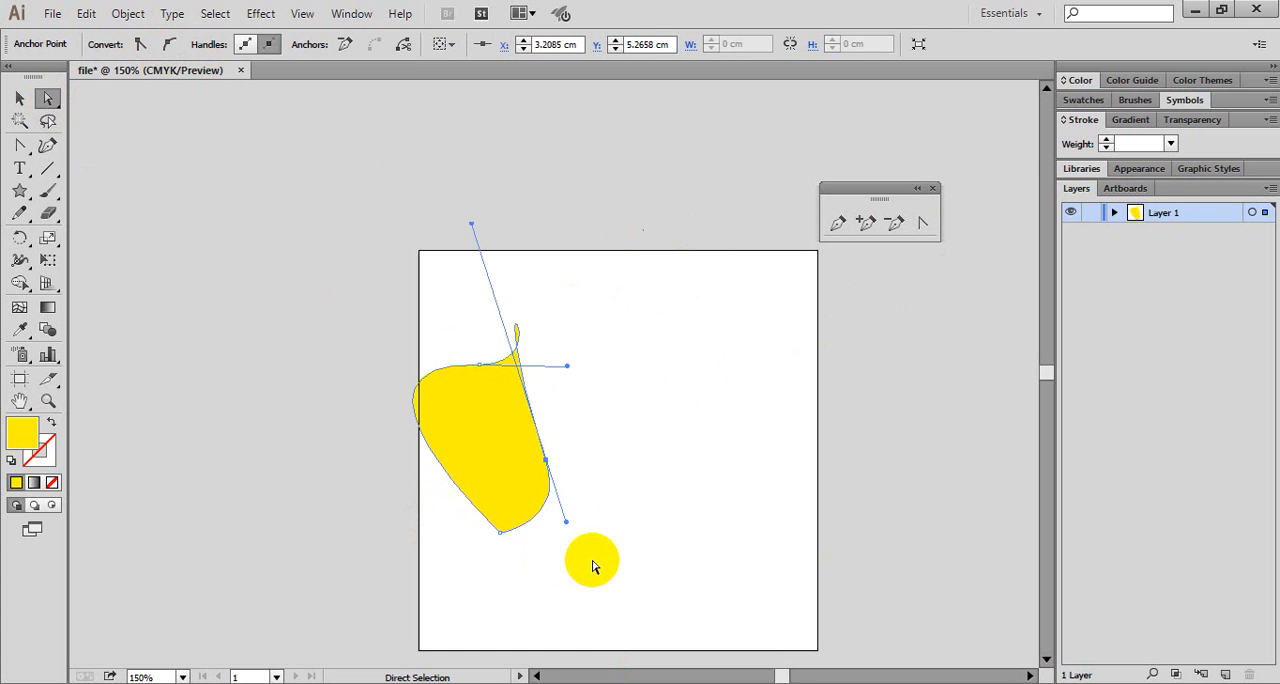
left_click_drag(566, 523, 572, 555)
left_click_drag(482, 222, 613, 252)
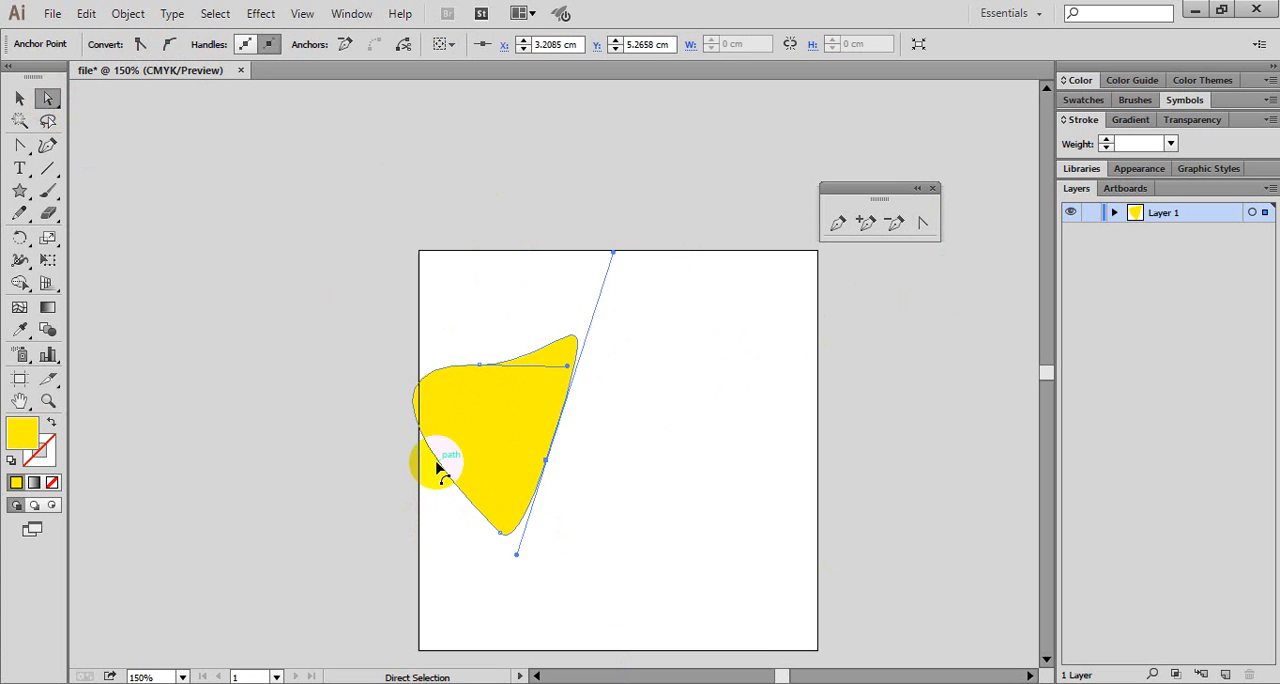
left_click(21, 97)
left_click(810, 484)
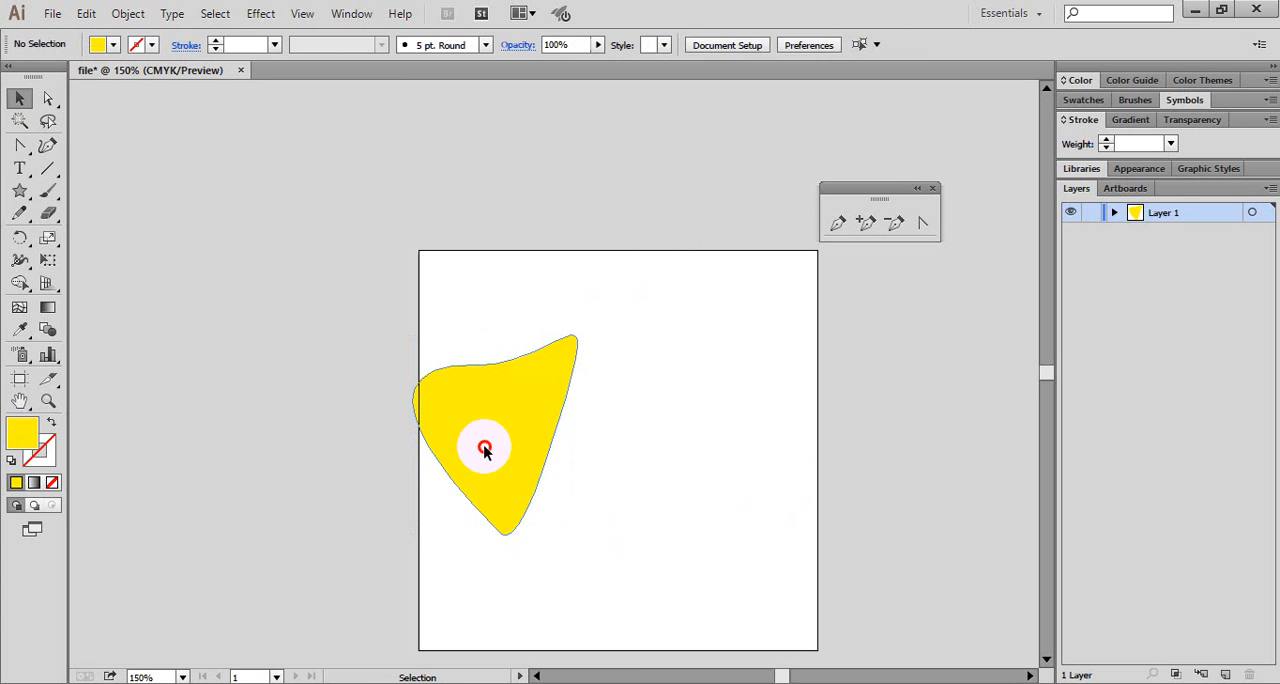
- Select the yellow shape and add an anchor point on its lower left edge
left_click(484, 450)
left_click(868, 224)
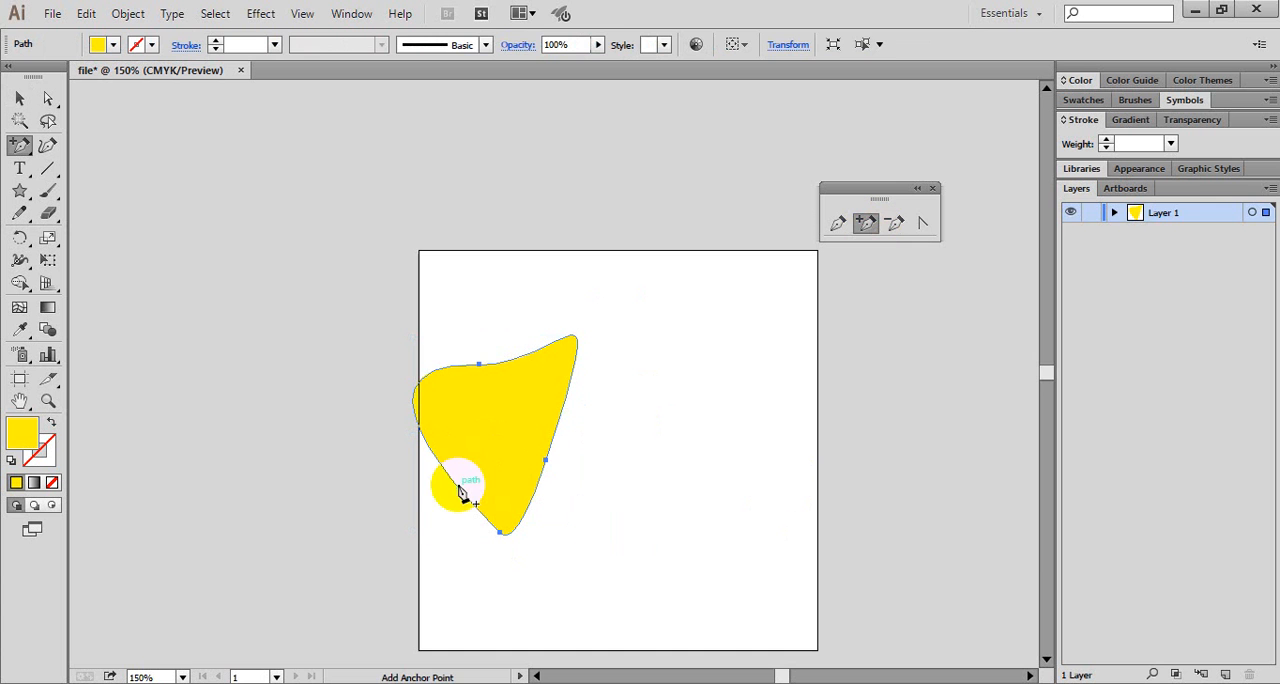
left_click(458, 488)
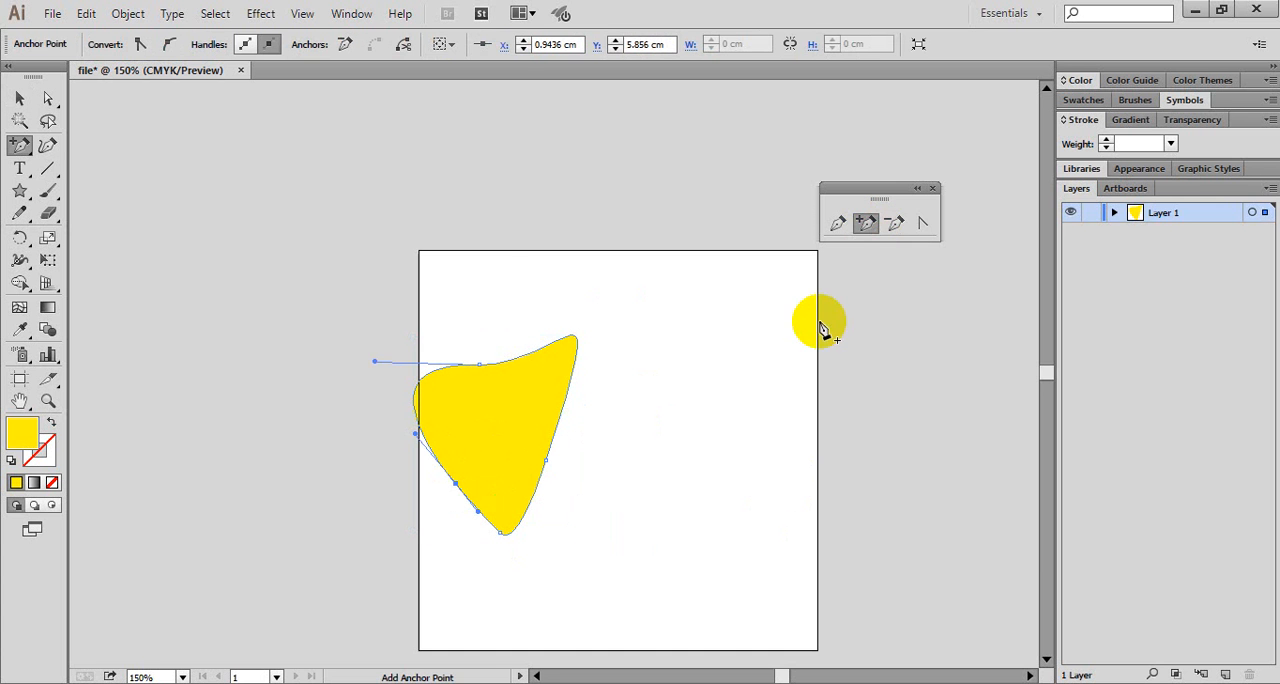
- Reshape the left curve by pulling the new anchor's upper handle outward and swinging it down below the anchor with Direct Selection
left_click(921, 224)
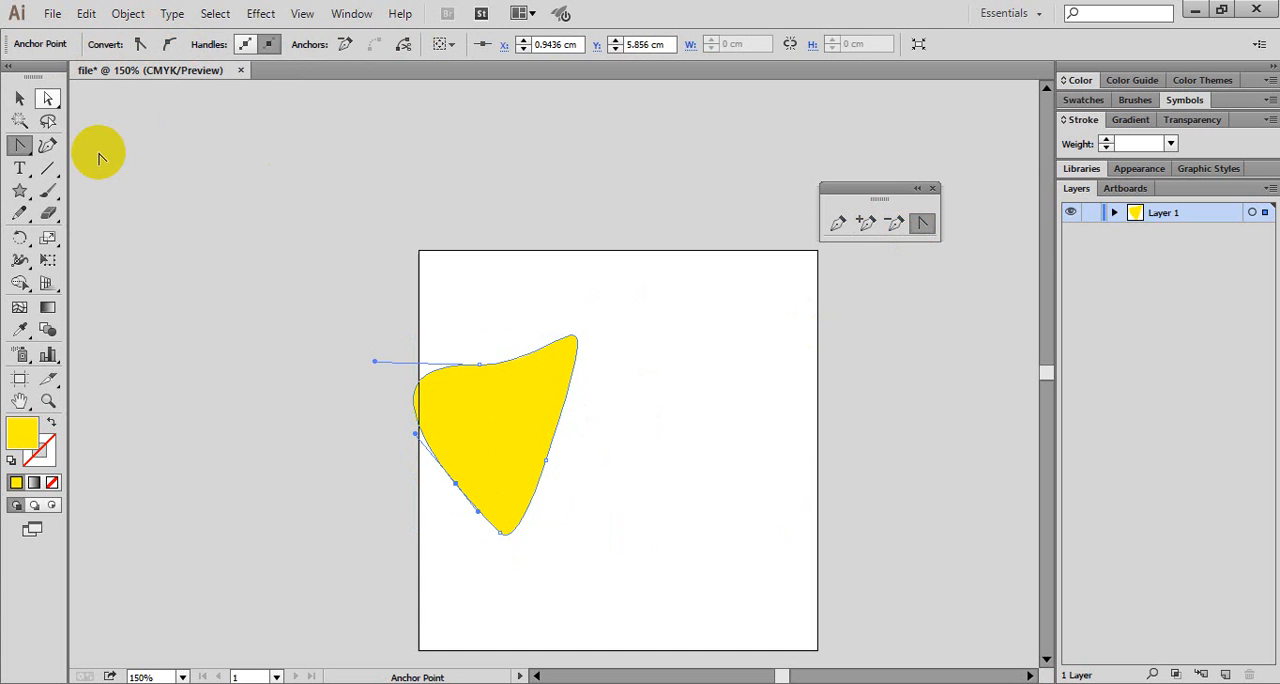
left_click(47, 97)
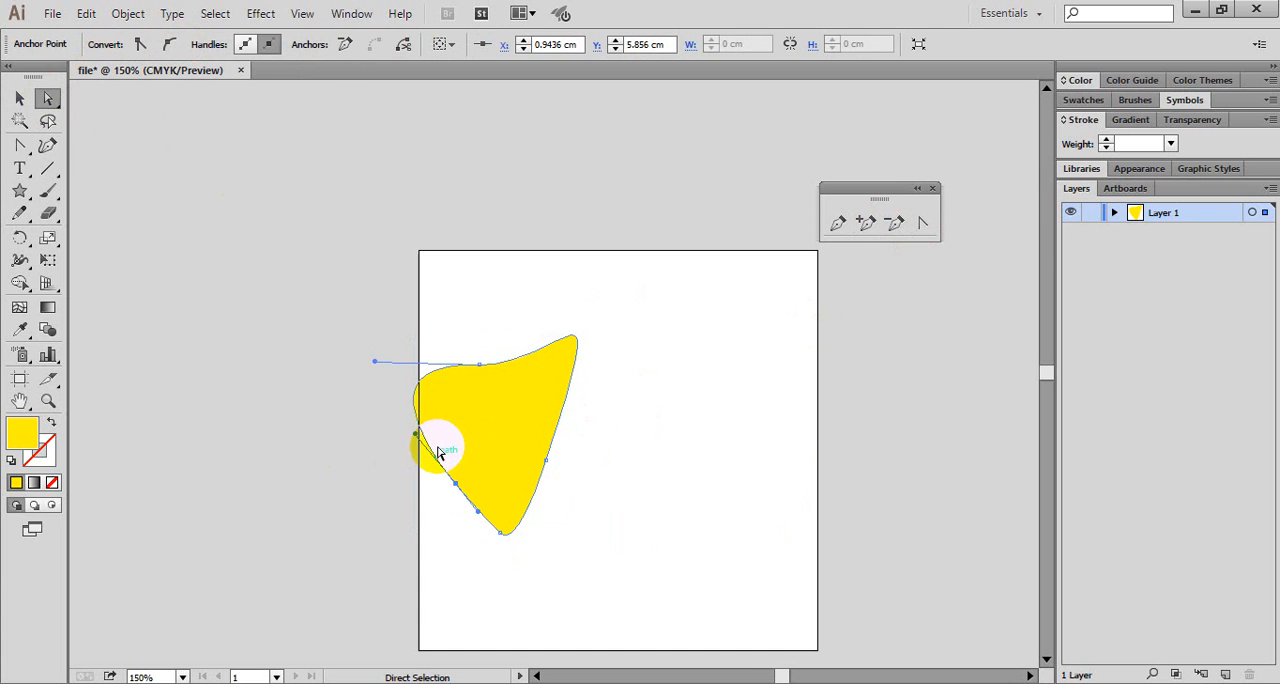
left_click_drag(438, 452, 358, 380)
left_click(922, 222)
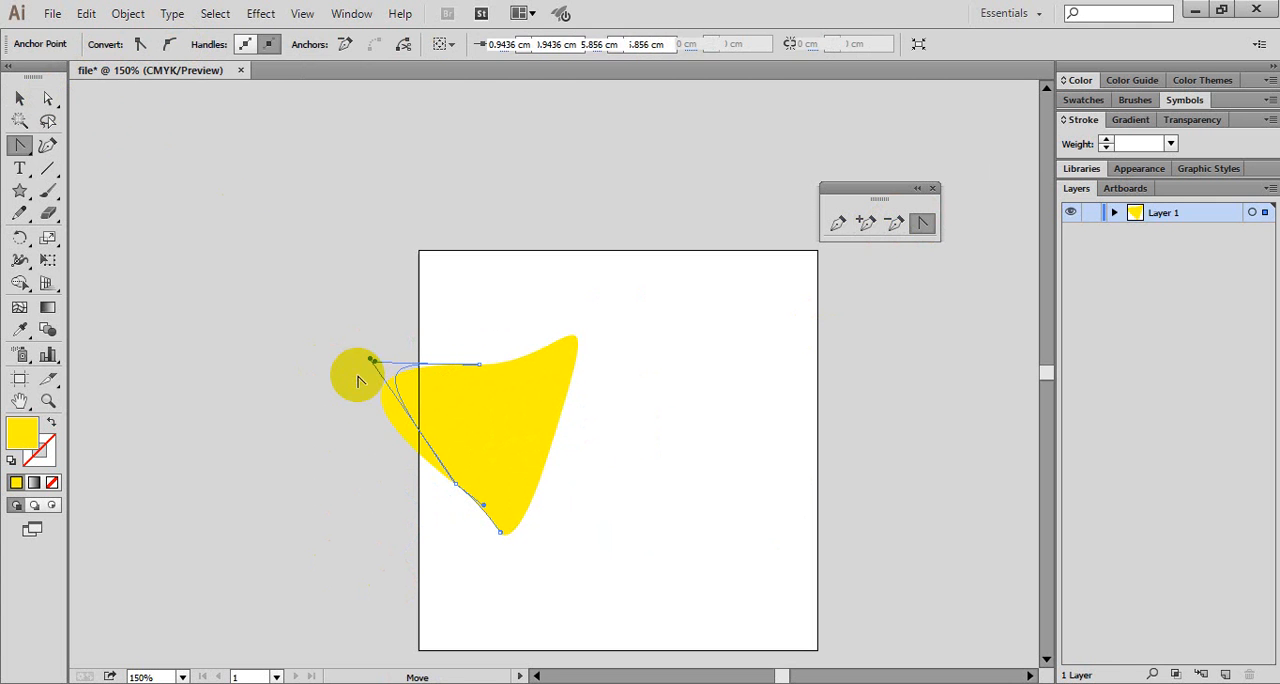
left_click(50, 100)
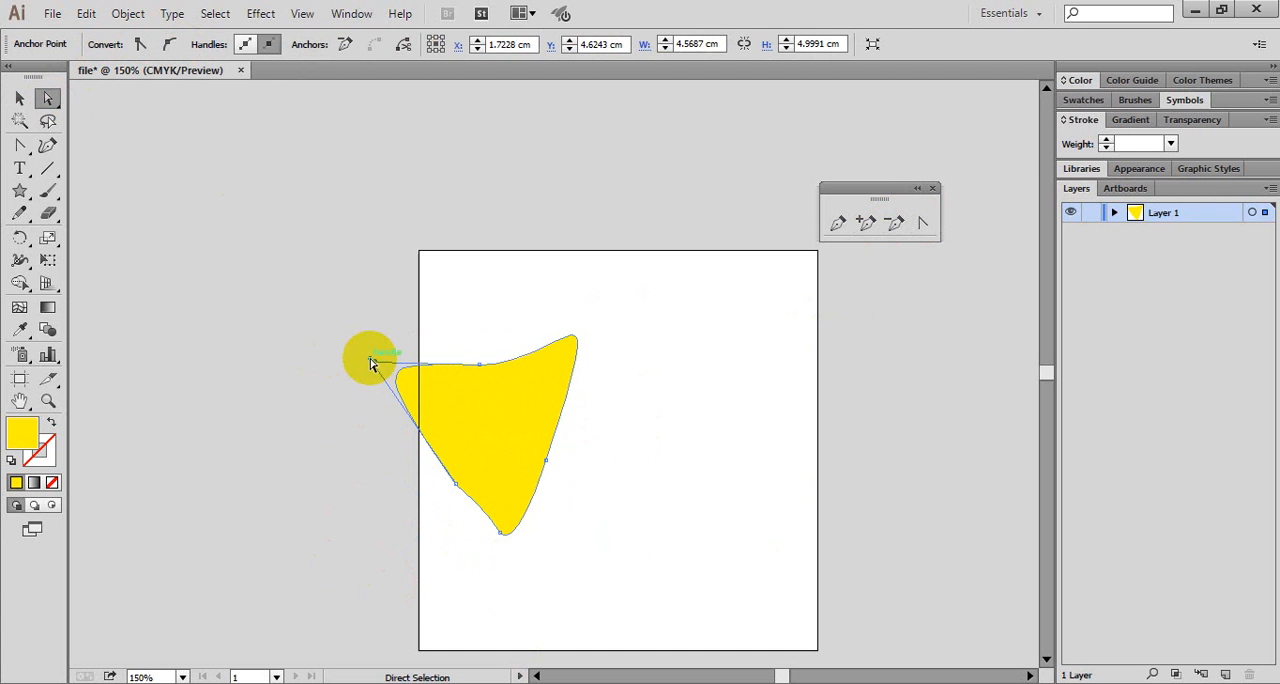
left_click_drag(370, 359, 396, 522)
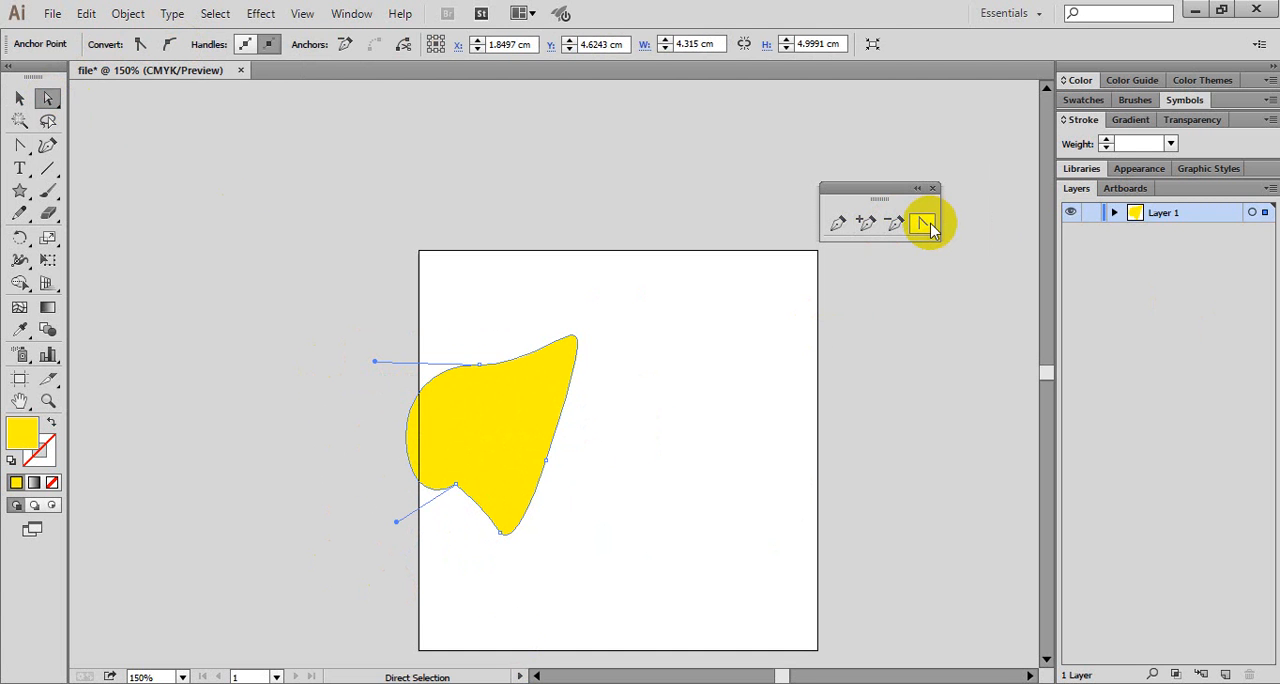
- Convert the lower left anchor to smooth and pull its handle across the shape to the far right, curving the left edge inward
left_click(455, 485)
left_click(168, 44)
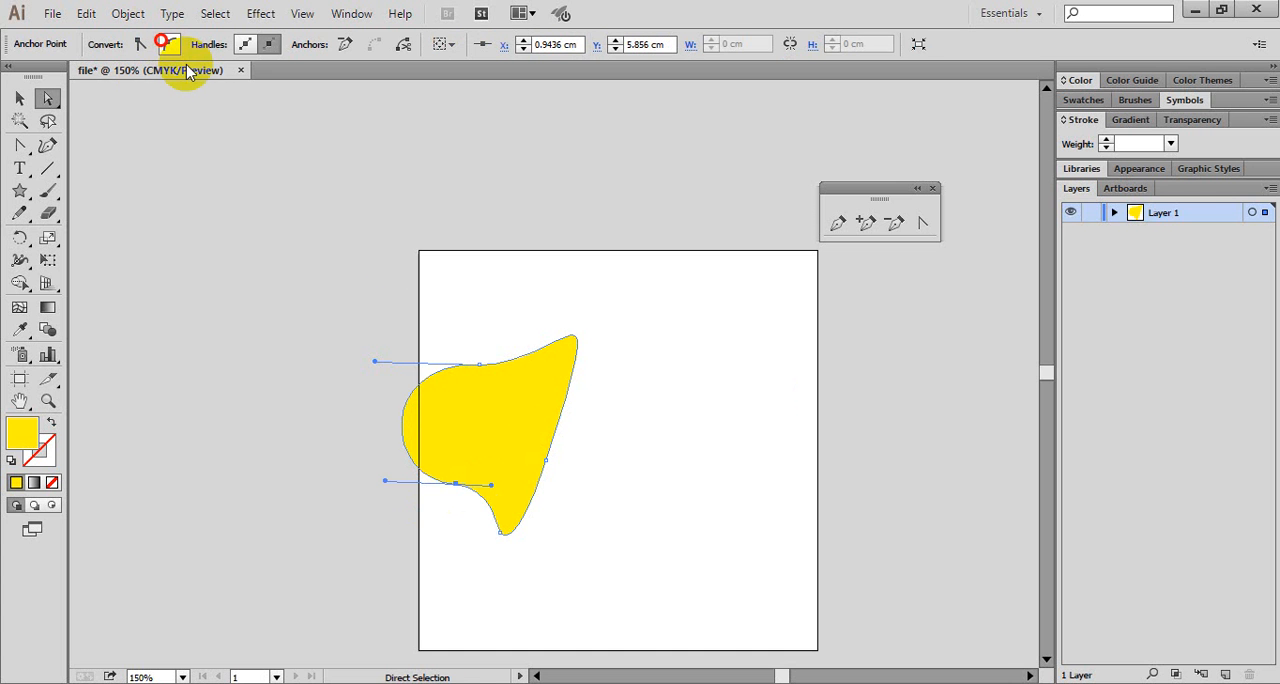
left_click_drag(385, 487, 675, 415)
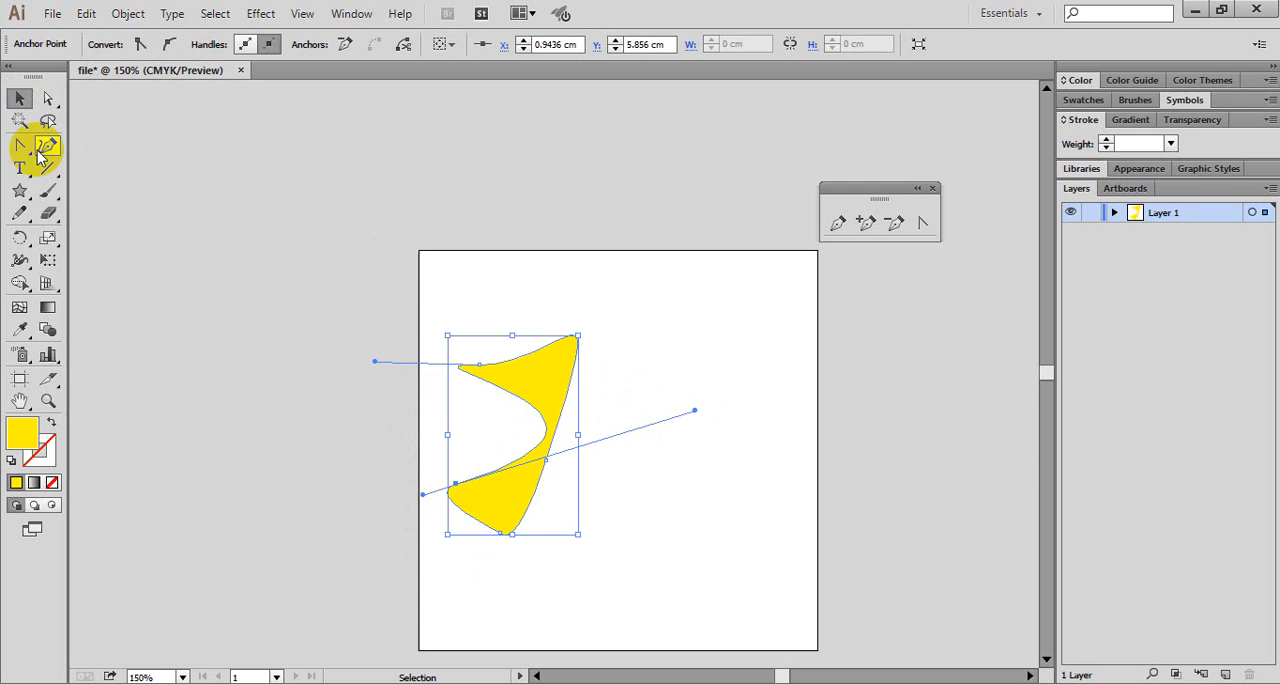
- Delete the reshaped yellow shape and close the floating set of Pen tools
left_click_drag(40, 157, 62, 160)
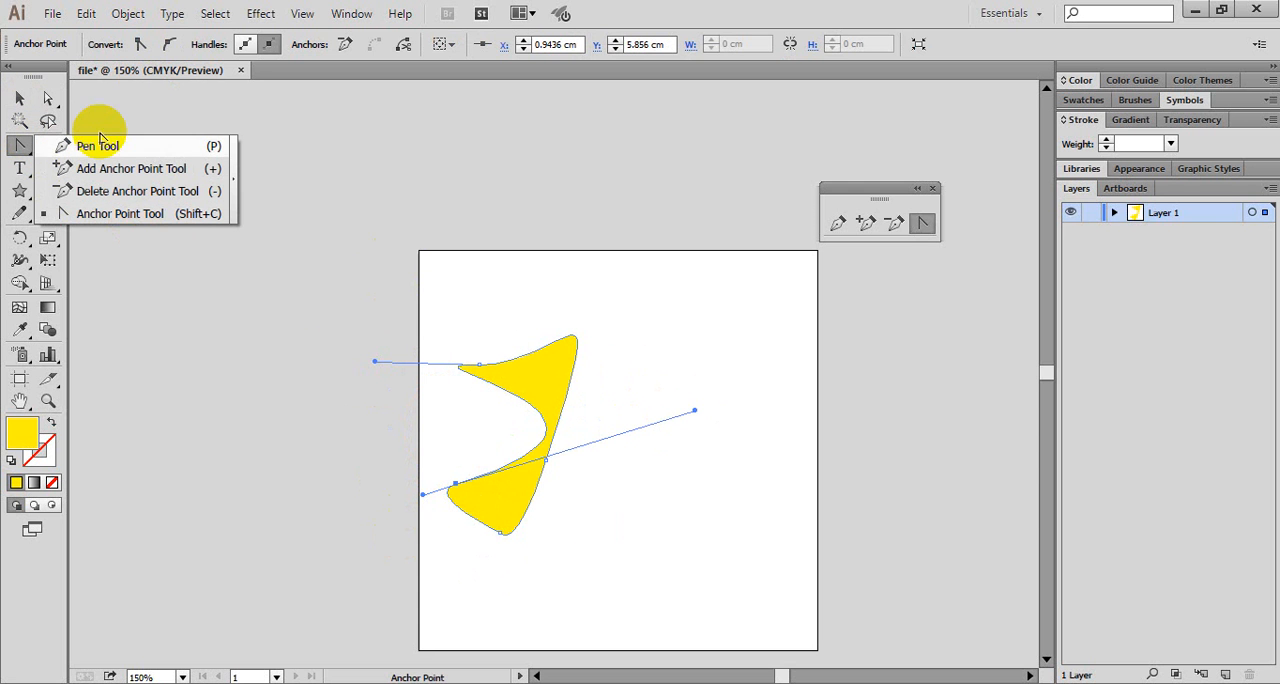
left_click(125, 219)
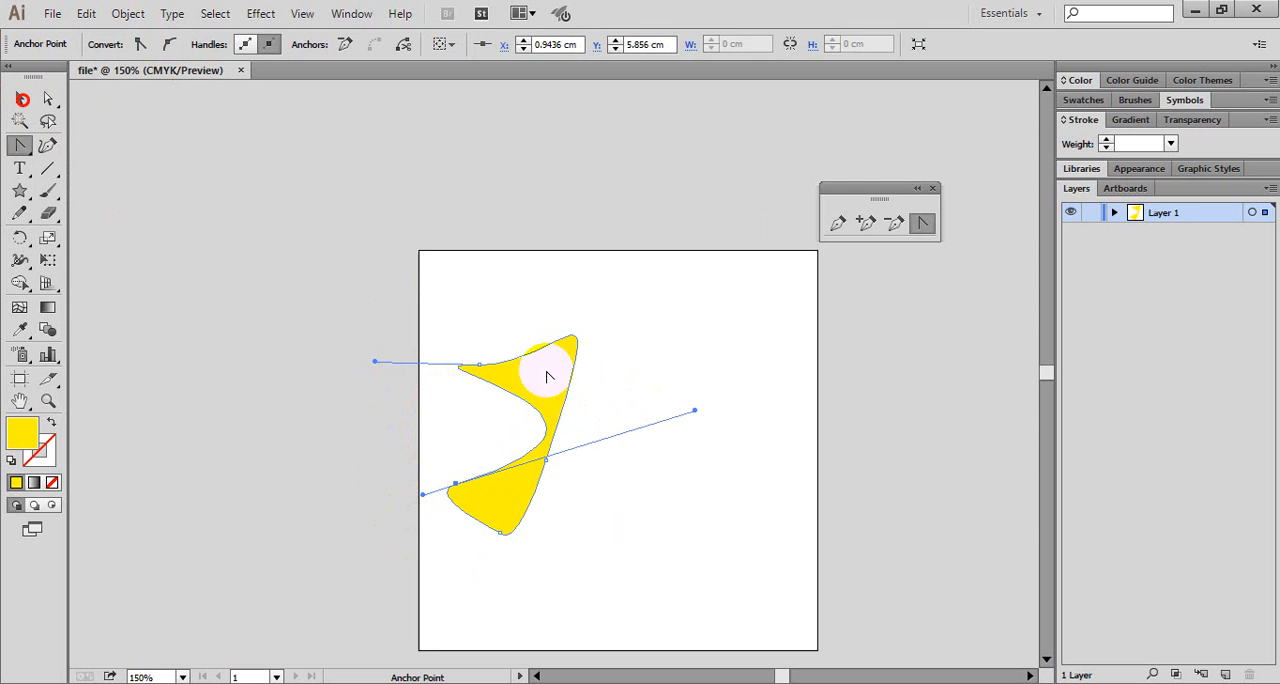
key("v")
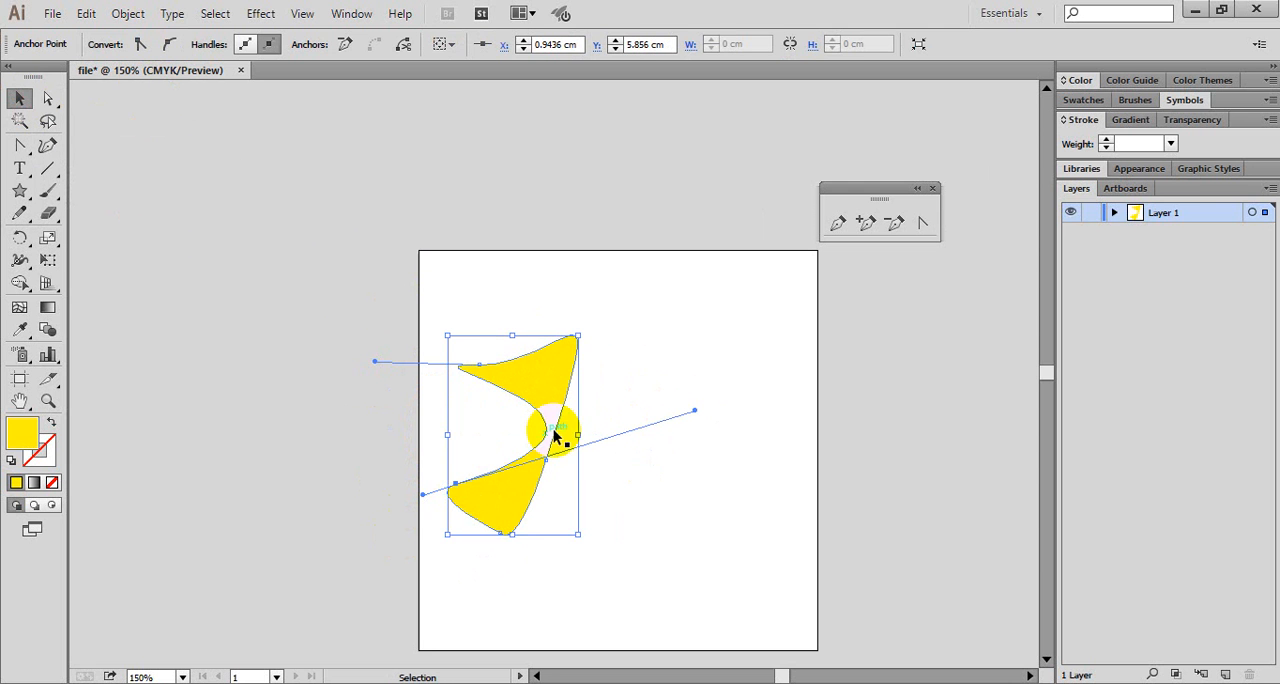
left_click(547, 398)
key("Delete")
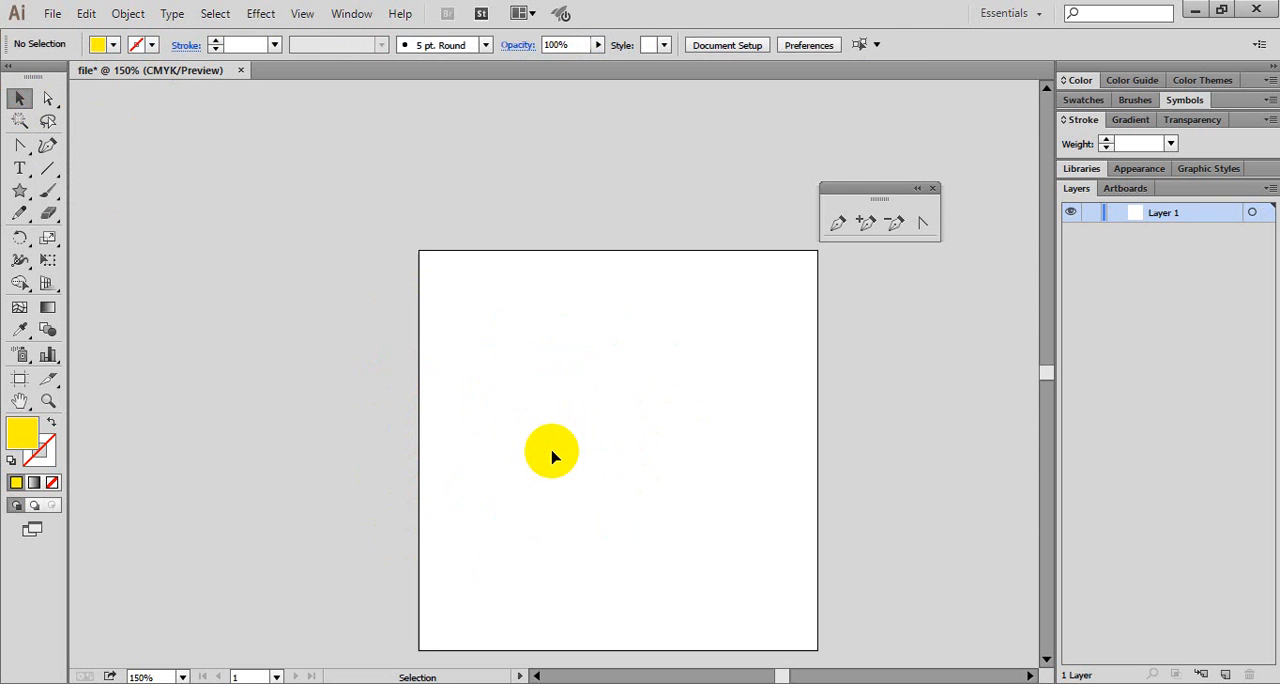
left_click(932, 189)
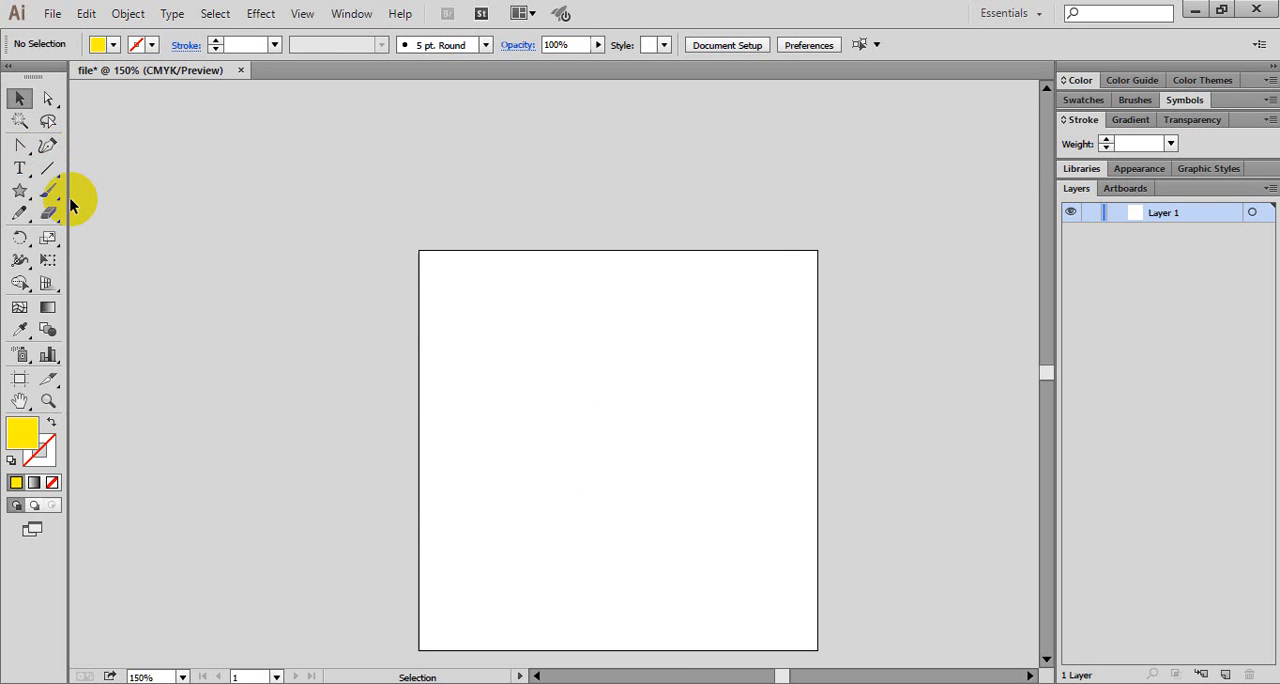
- Draw a closed yellow bean-shaped blob with eight points using the Curvature tool, overlapping the artboard's left edge
left_click(49, 147)
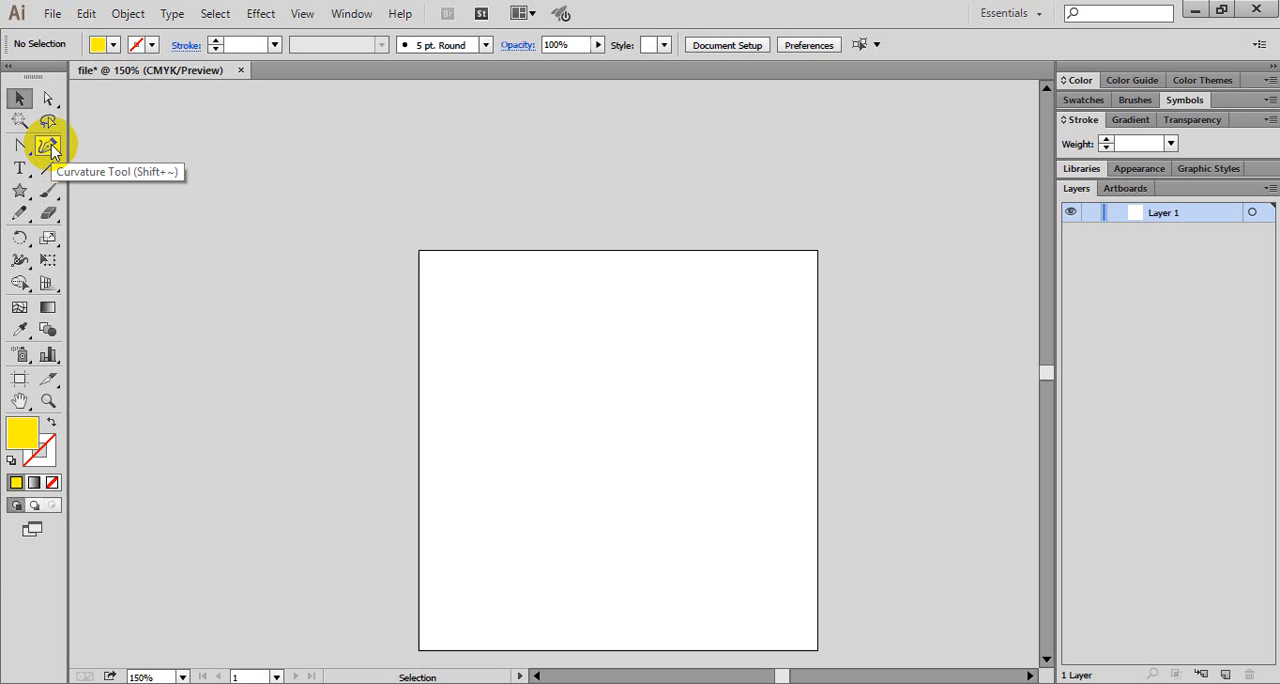
left_click(49, 147)
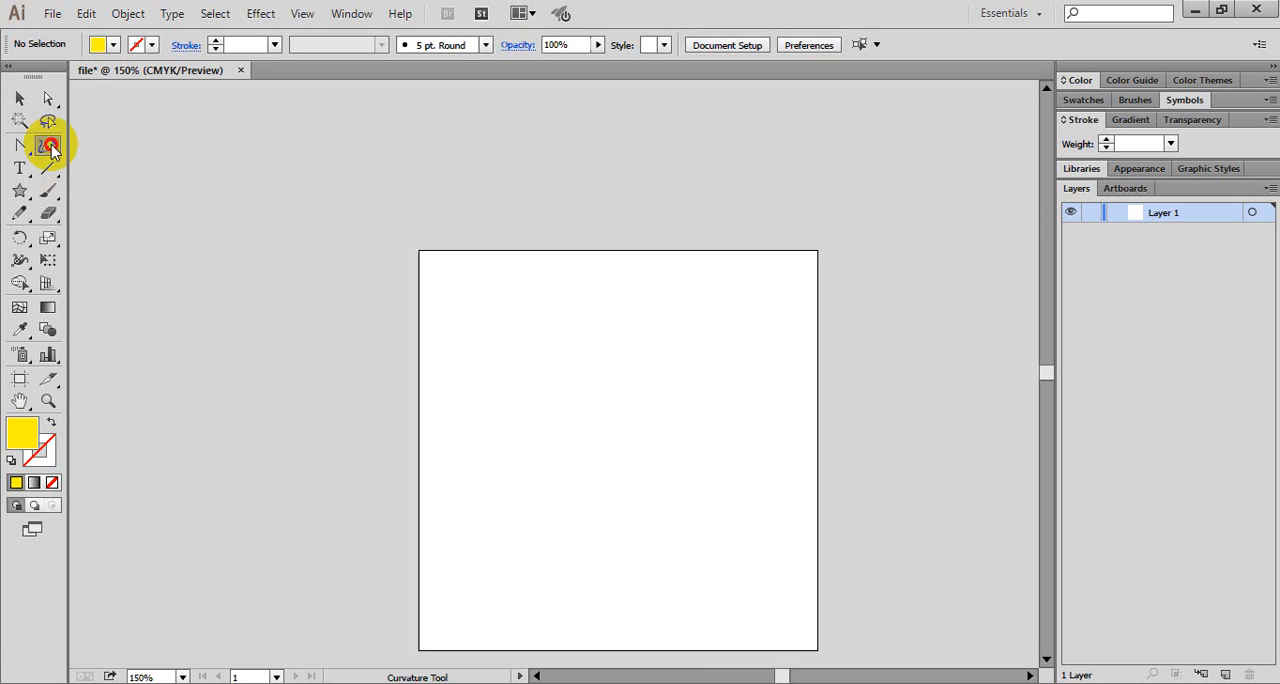
left_click(446, 311)
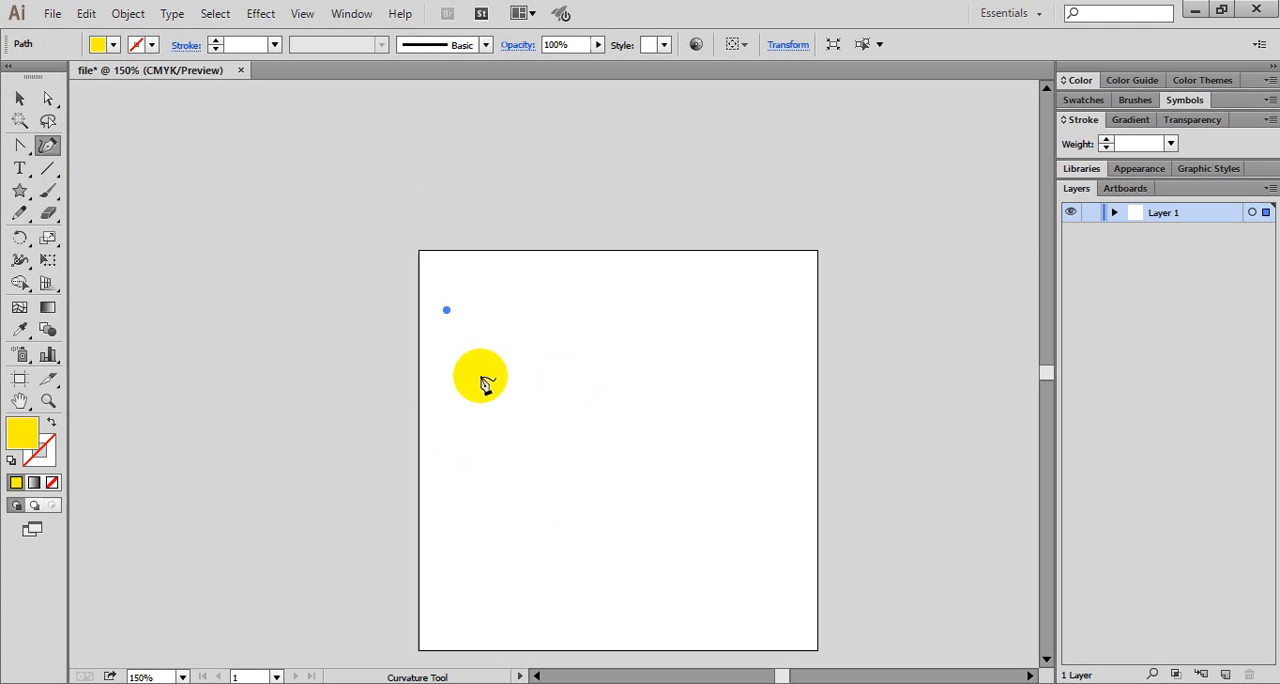
left_click(475, 364)
left_click(562, 332)
left_click(711, 346)
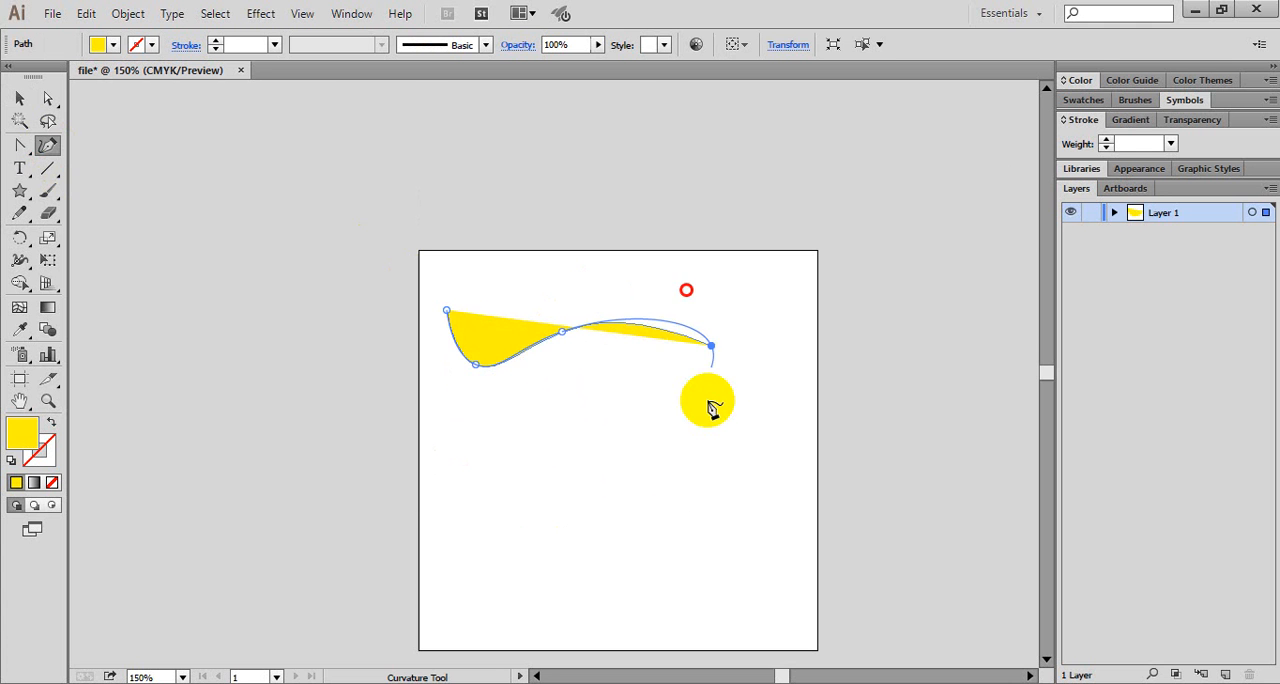
left_click(629, 538)
left_click(481, 526)
left_click(350, 396)
left_click(350, 285)
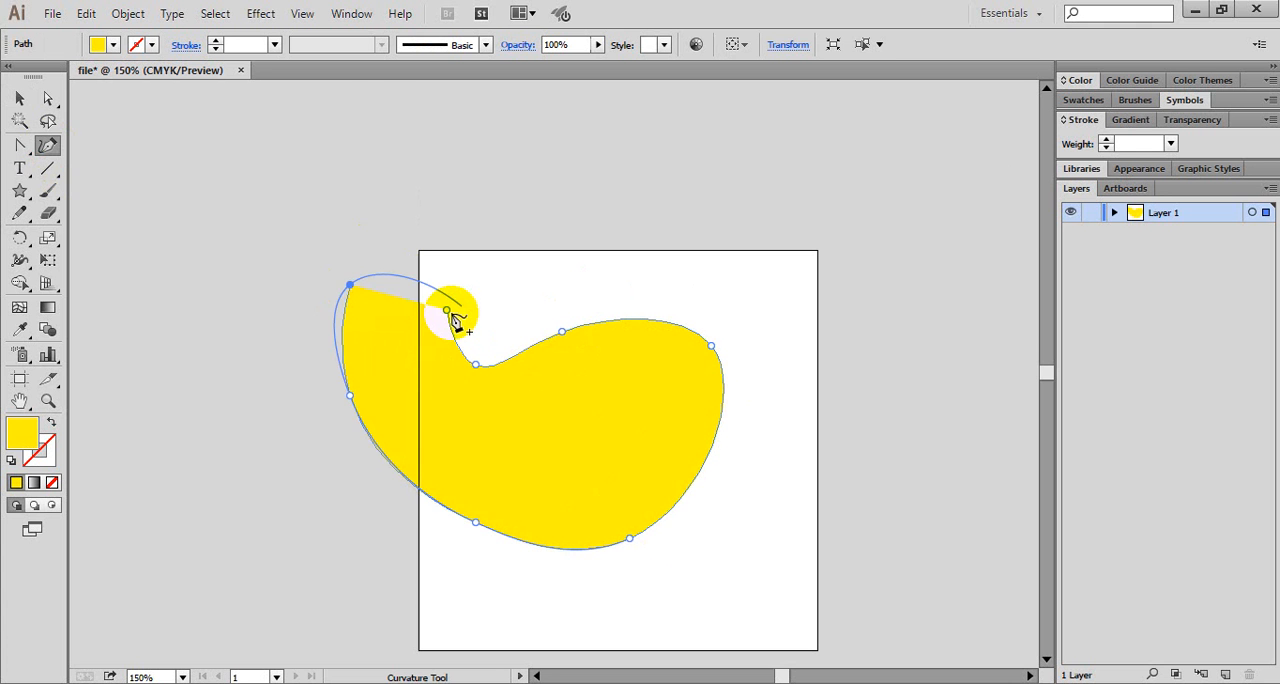
left_click(446, 311)
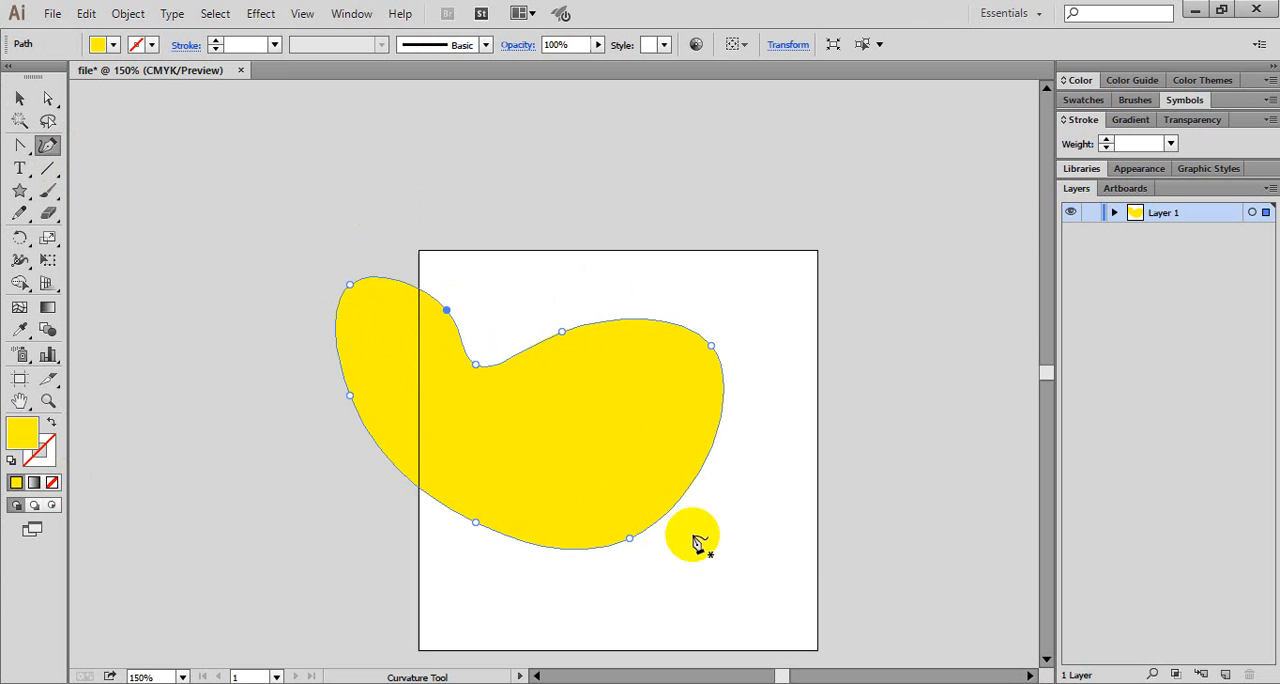
- Draw a closed, nearly circular yellow shape with five points using the Curvature tool, overlapping the blob
scroll(679, 340, "down", 1)
scroll(679, 340, "down", 1)
left_click(757, 474)
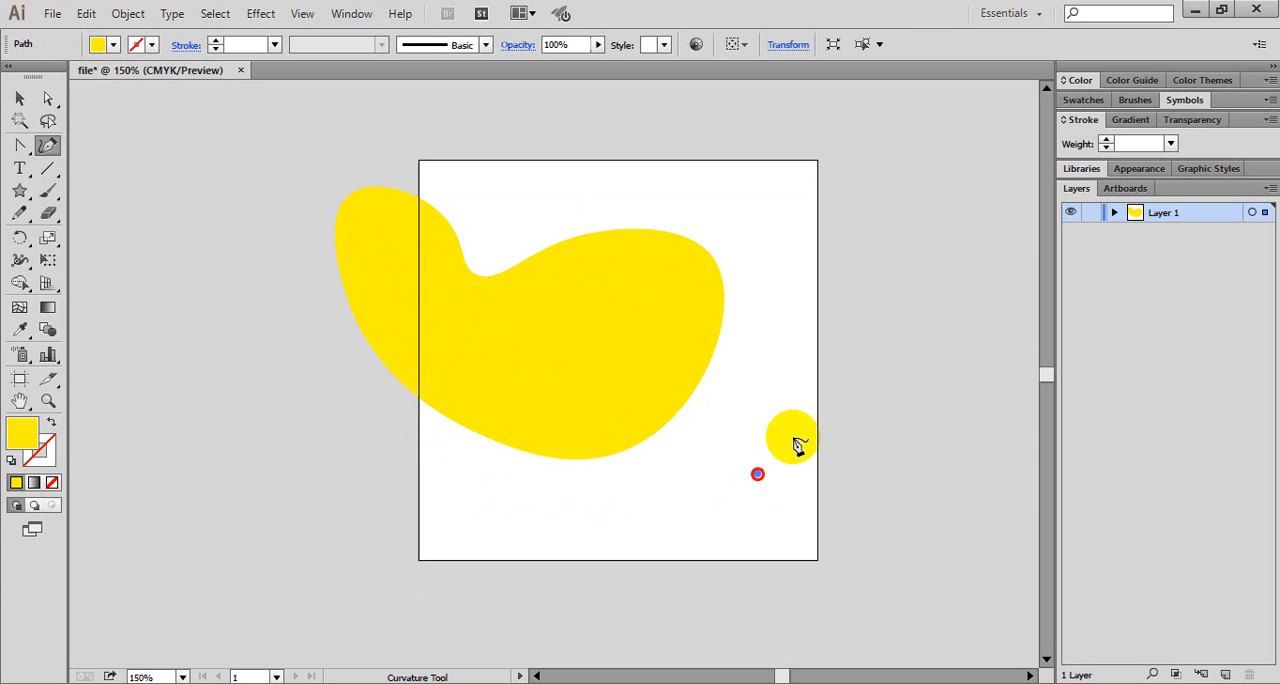
left_click(796, 322)
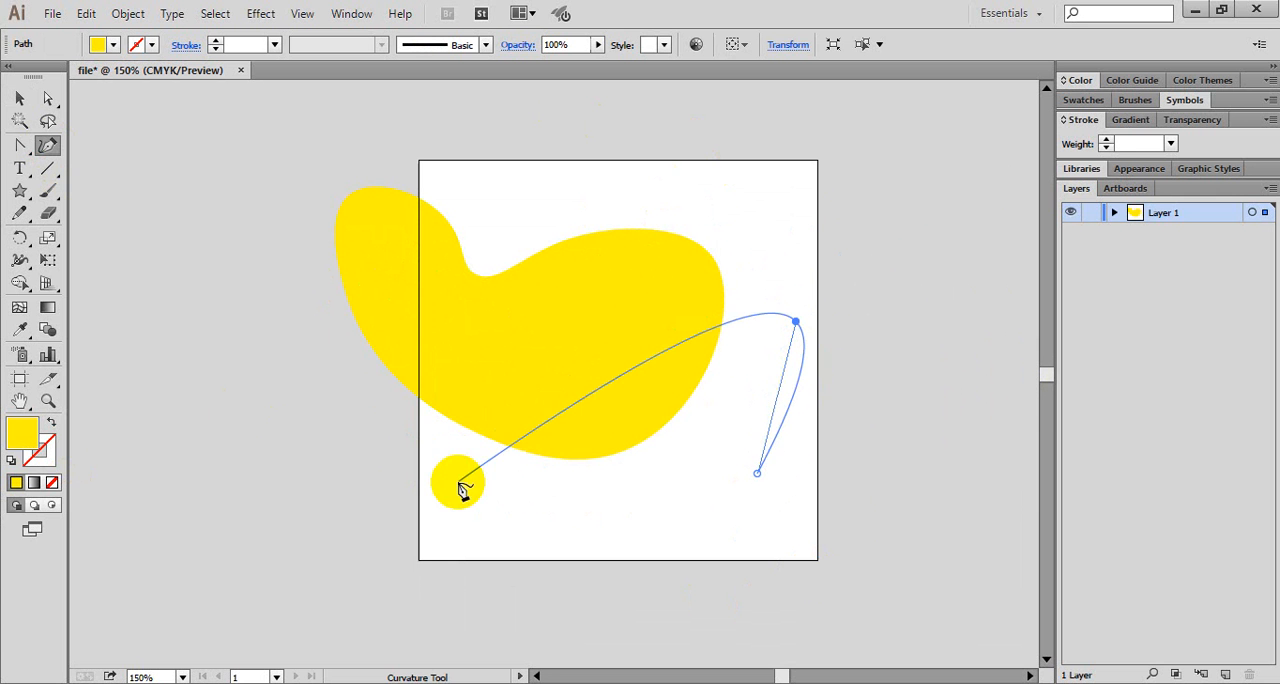
left_click(637, 160)
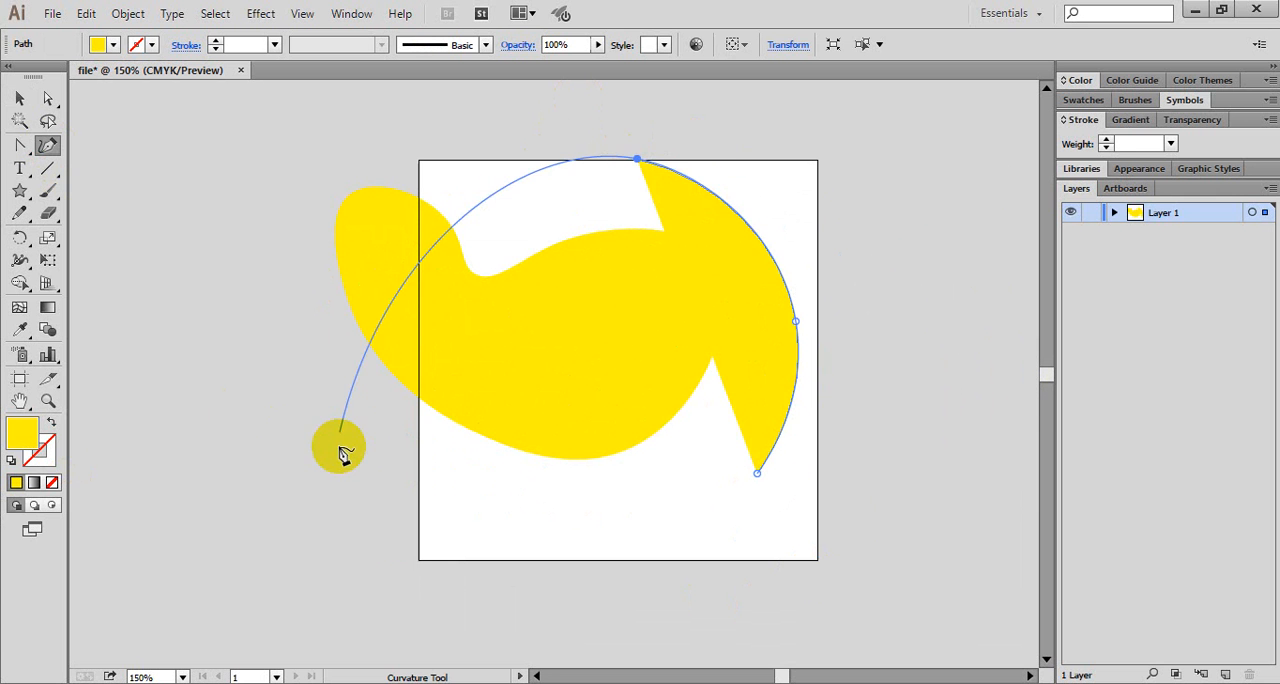
left_click(445, 277)
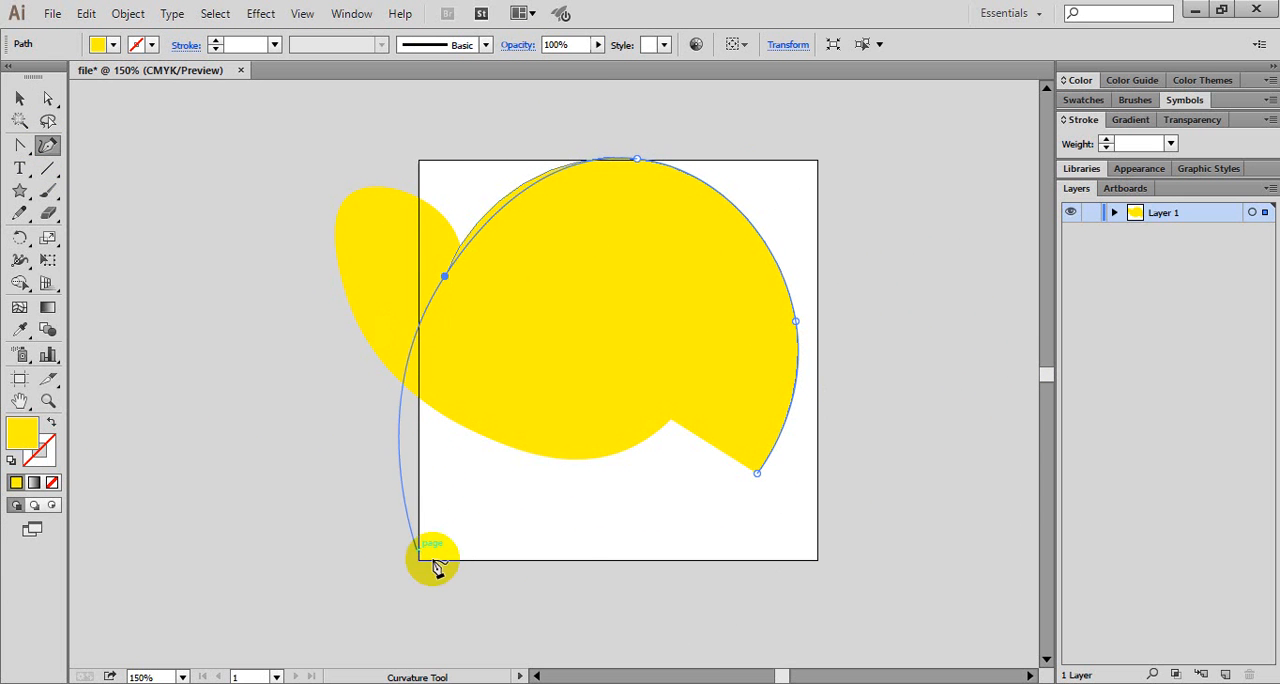
left_click(603, 520)
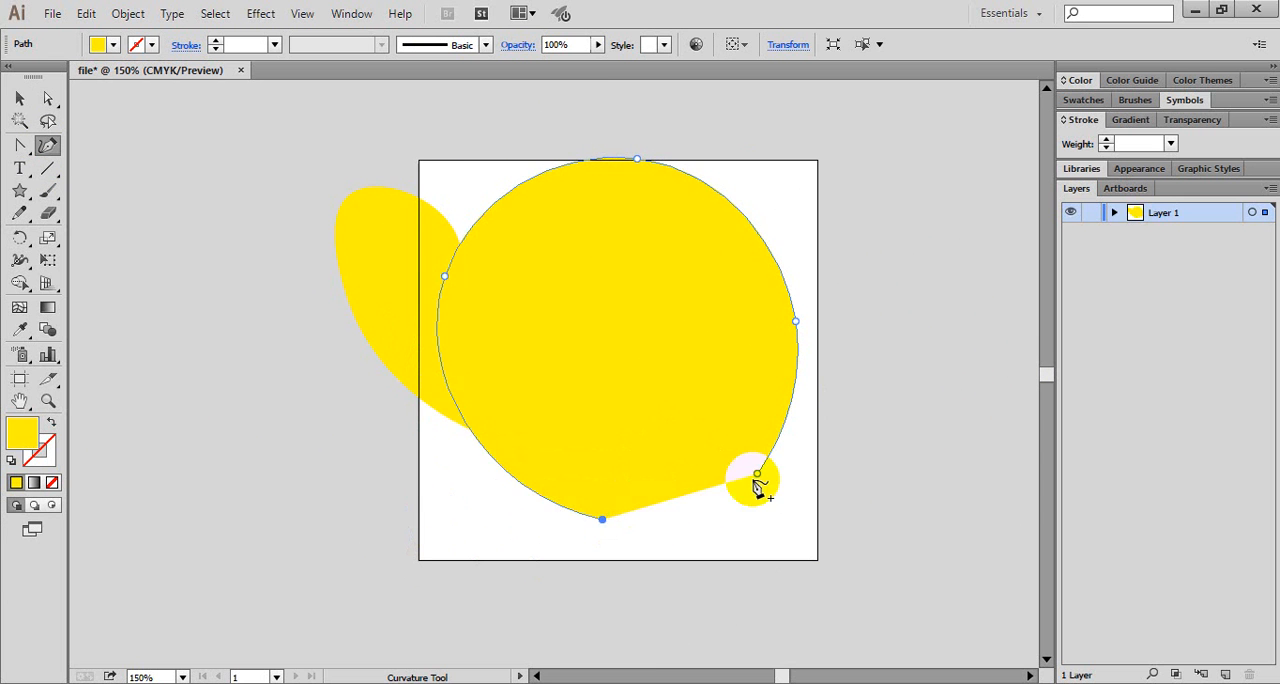
left_click(755, 473)
- Move the round shape to the artboard's lower right and the bean-shaped blob to the upper left so they sit apart
left_click(12, 101)
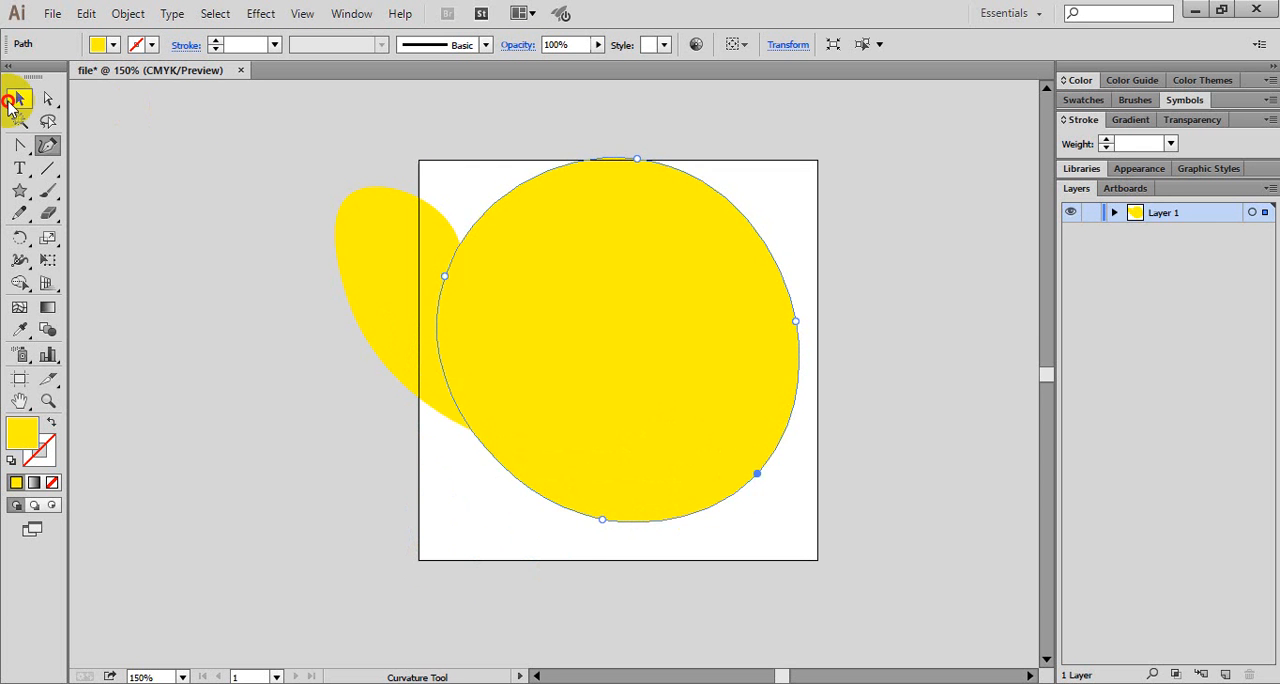
left_click_drag(738, 265, 996, 381)
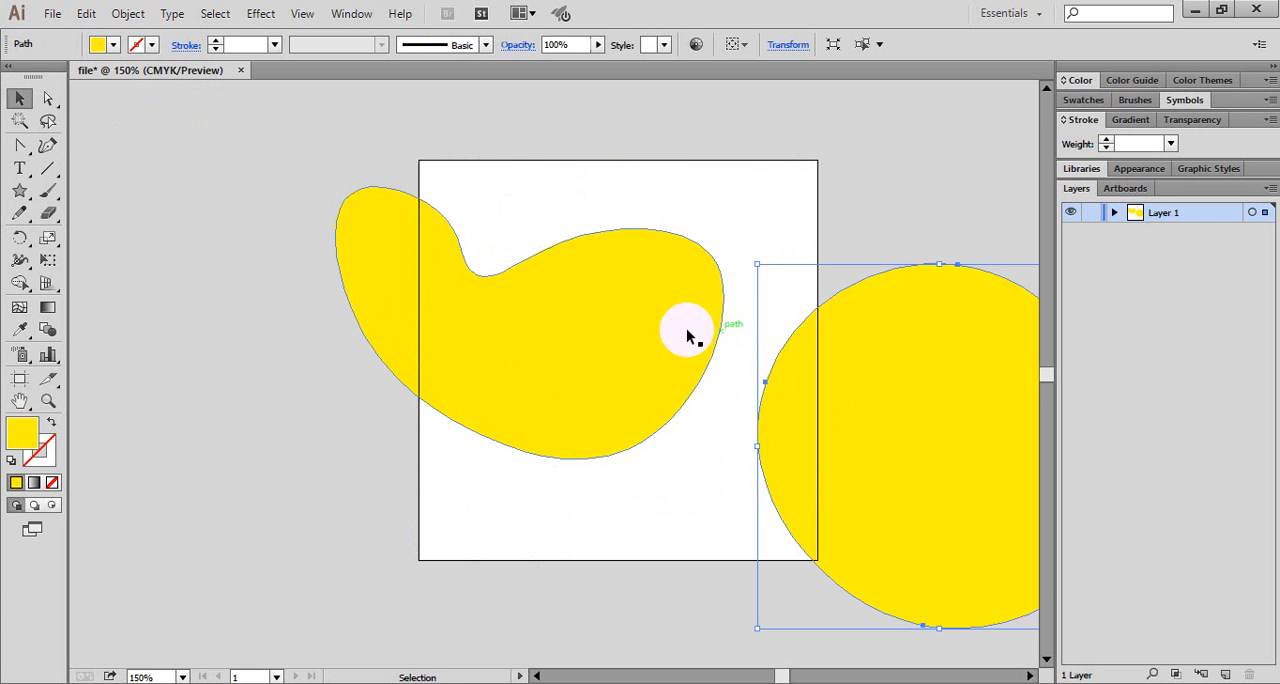
left_click_drag(617, 331, 436, 262)
left_click_drag(955, 420, 723, 370)
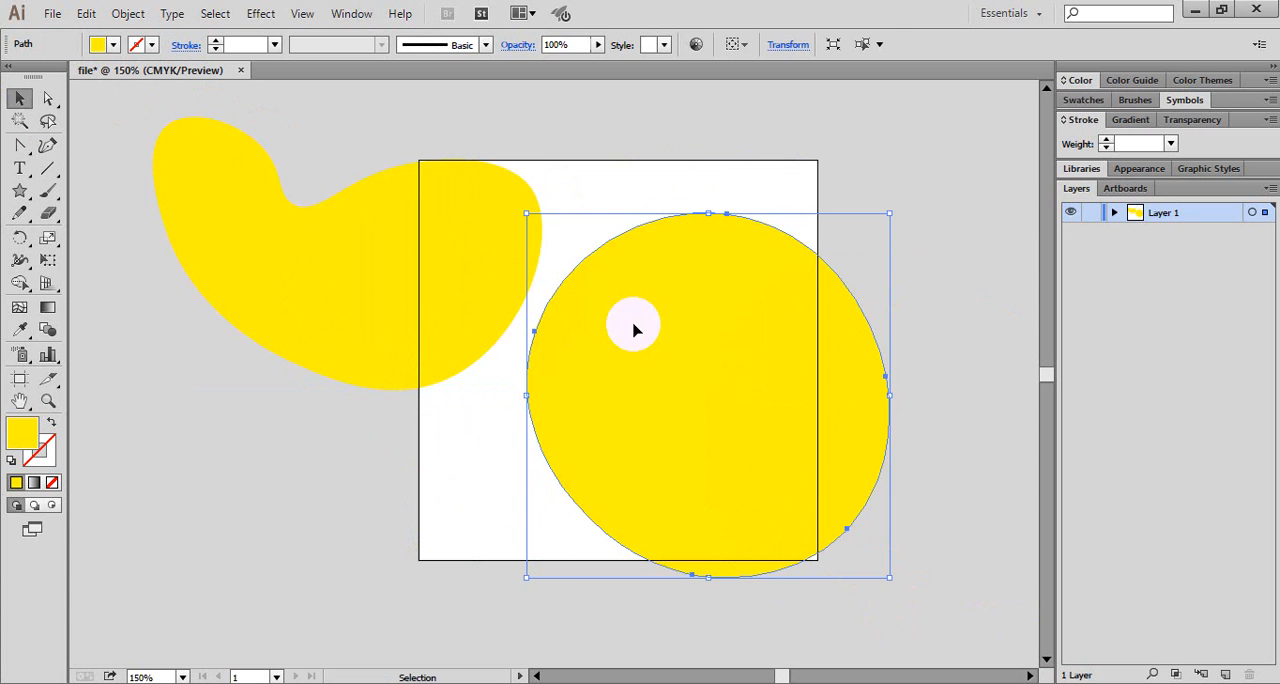
- Delete the round shape and the bean-shaped blob to empty the artboard
key("Delete")
left_click(500, 265)
key("Delete")
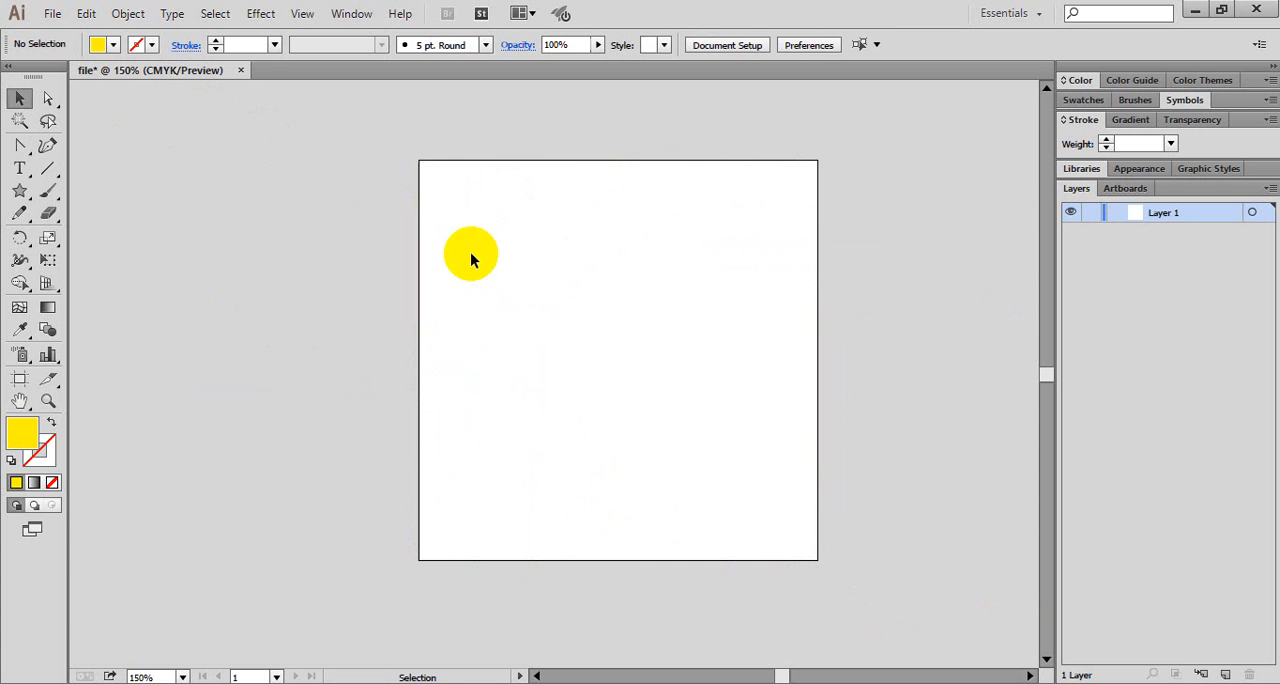
- Draw a closed, straight-sided yellow zigzag shape with eight anchor points using the Pen tool, extending past the artboard's right edge
left_click(38, 150)
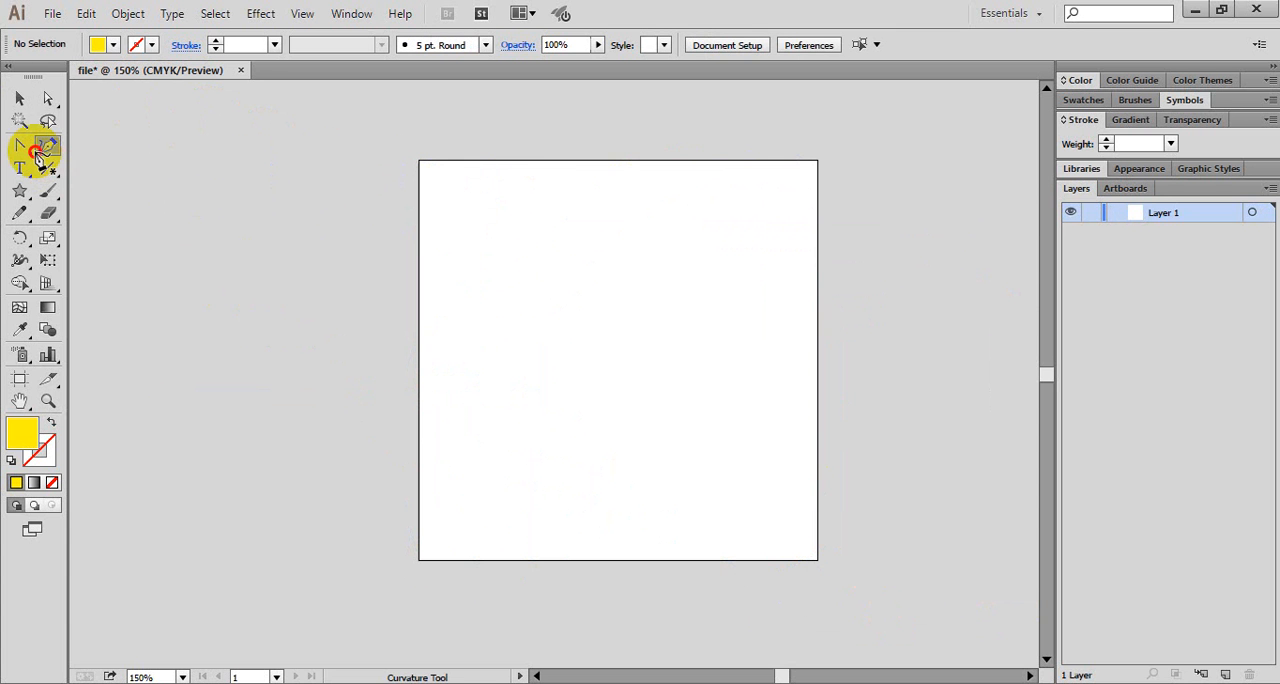
left_click(29, 150)
left_click_drag(30, 155, 77, 151)
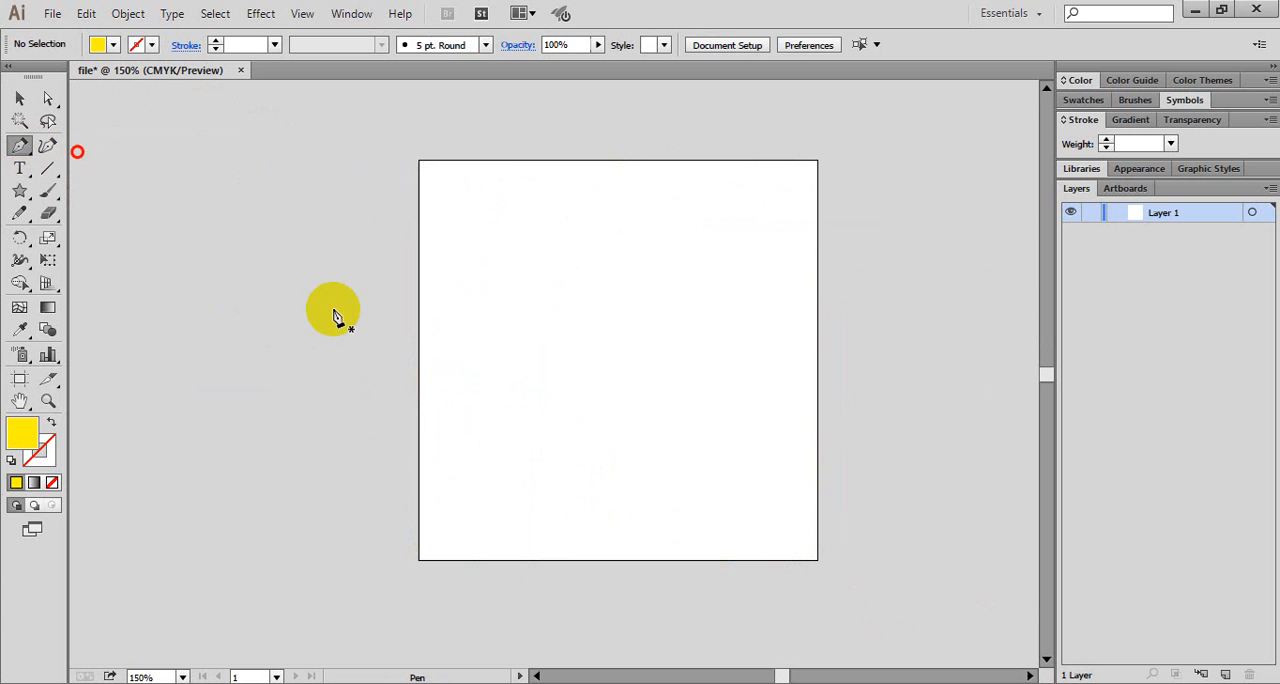
left_click(447, 381)
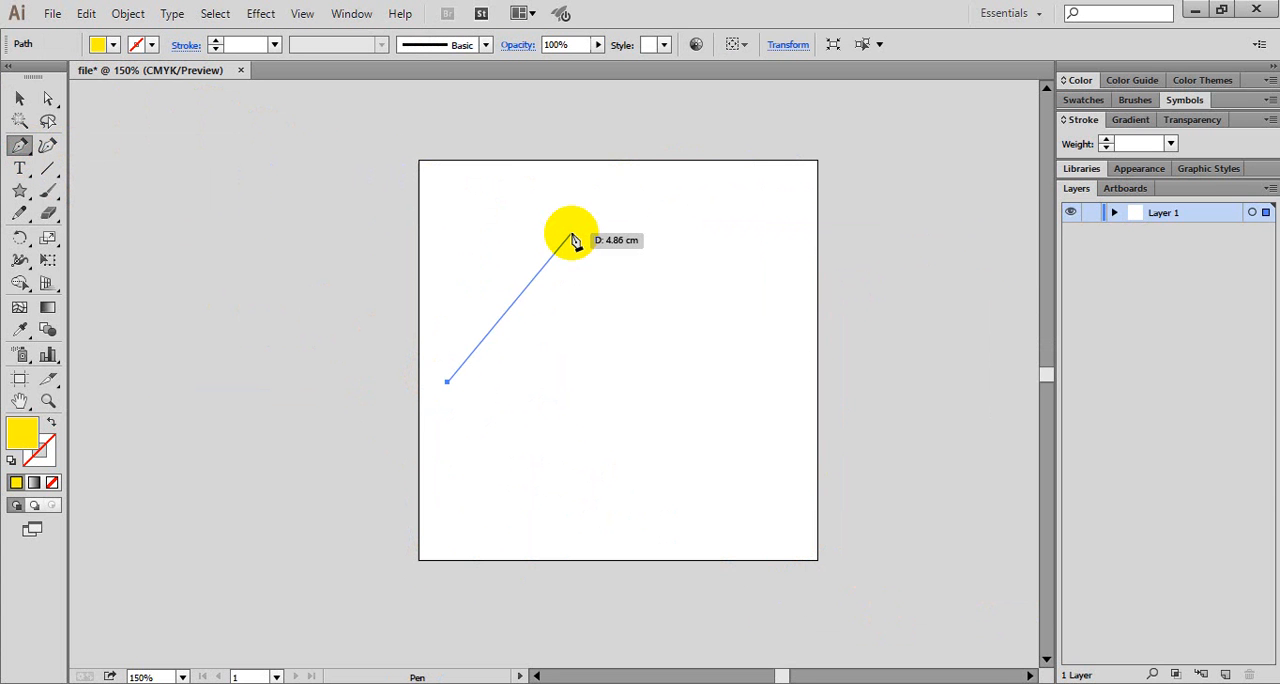
left_click(571, 236)
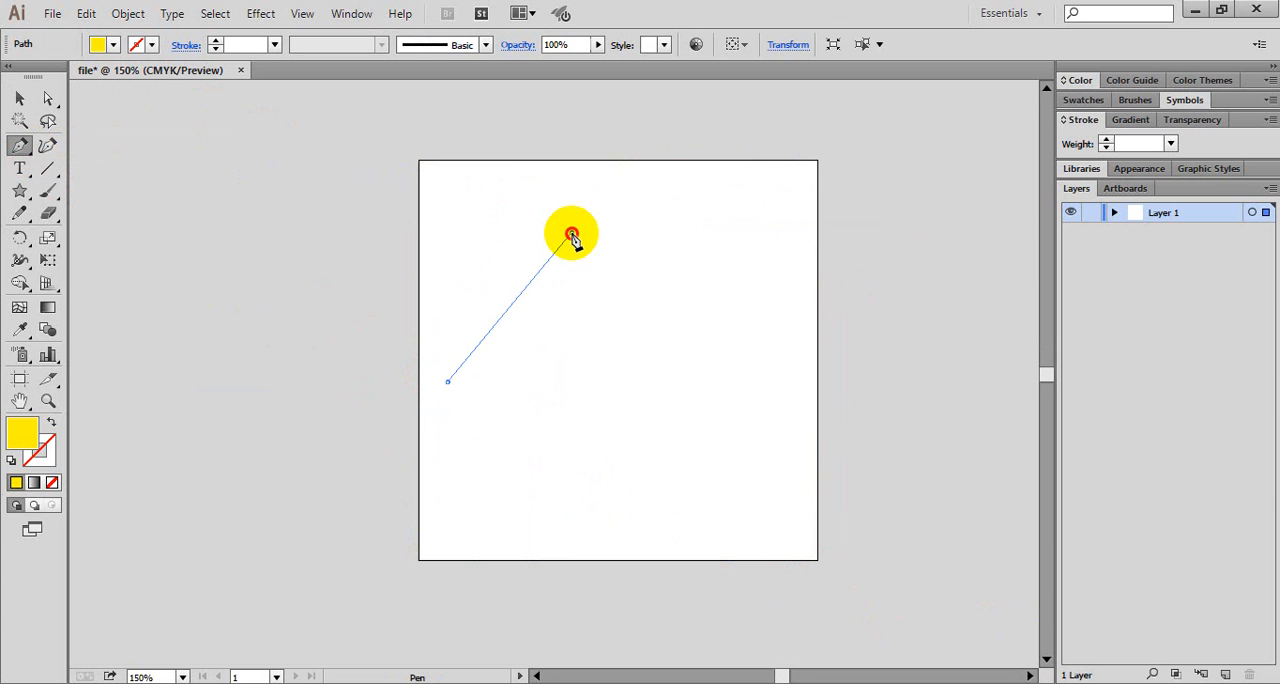
left_click(656, 380)
left_click(534, 512)
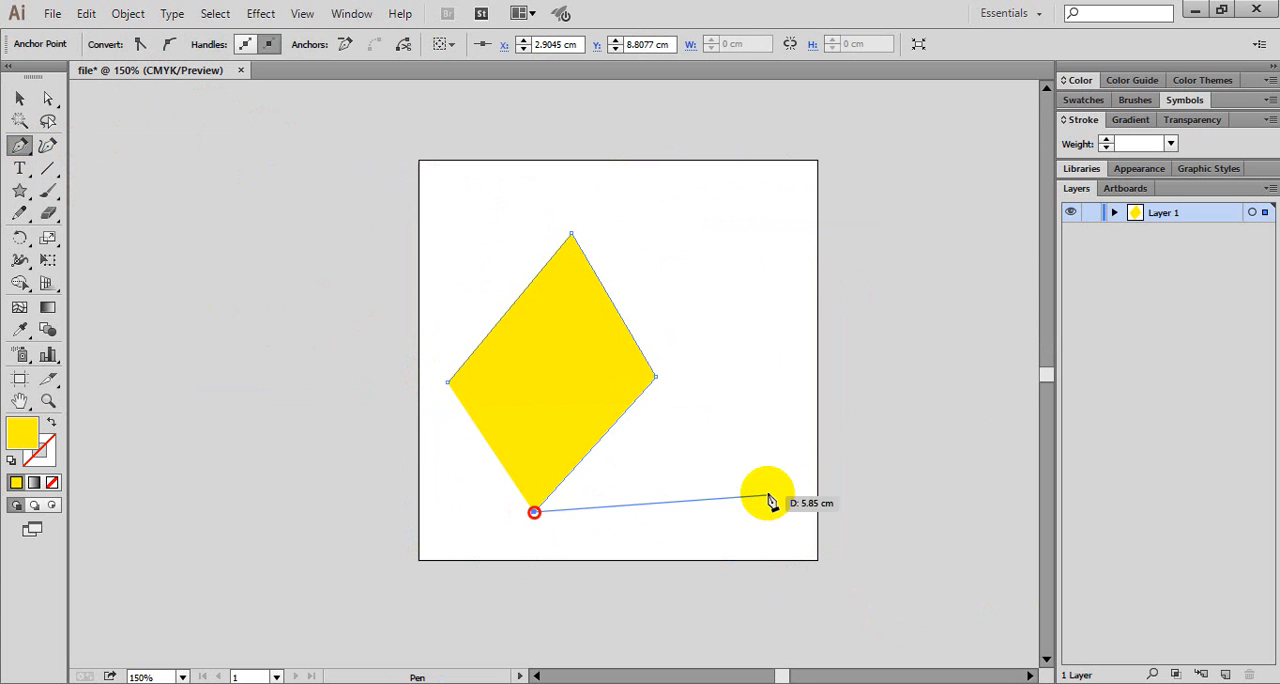
left_click(771, 462)
left_click(818, 232)
left_click(907, 372)
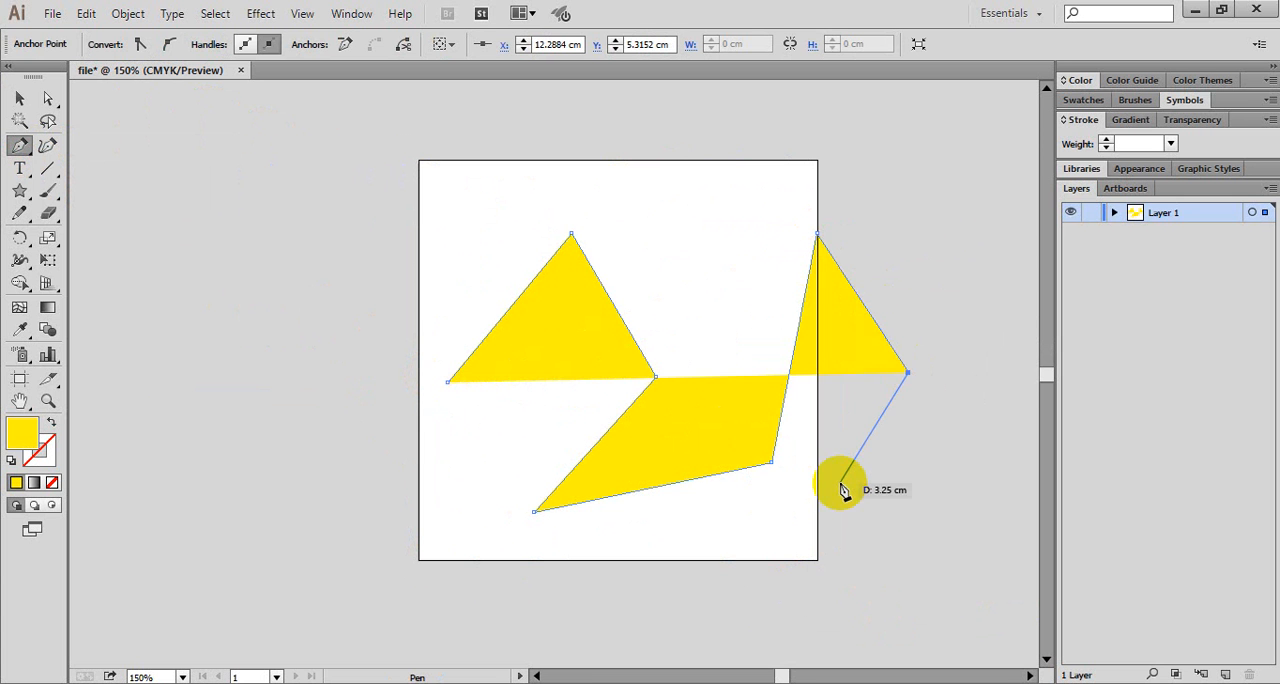
left_click(839, 482)
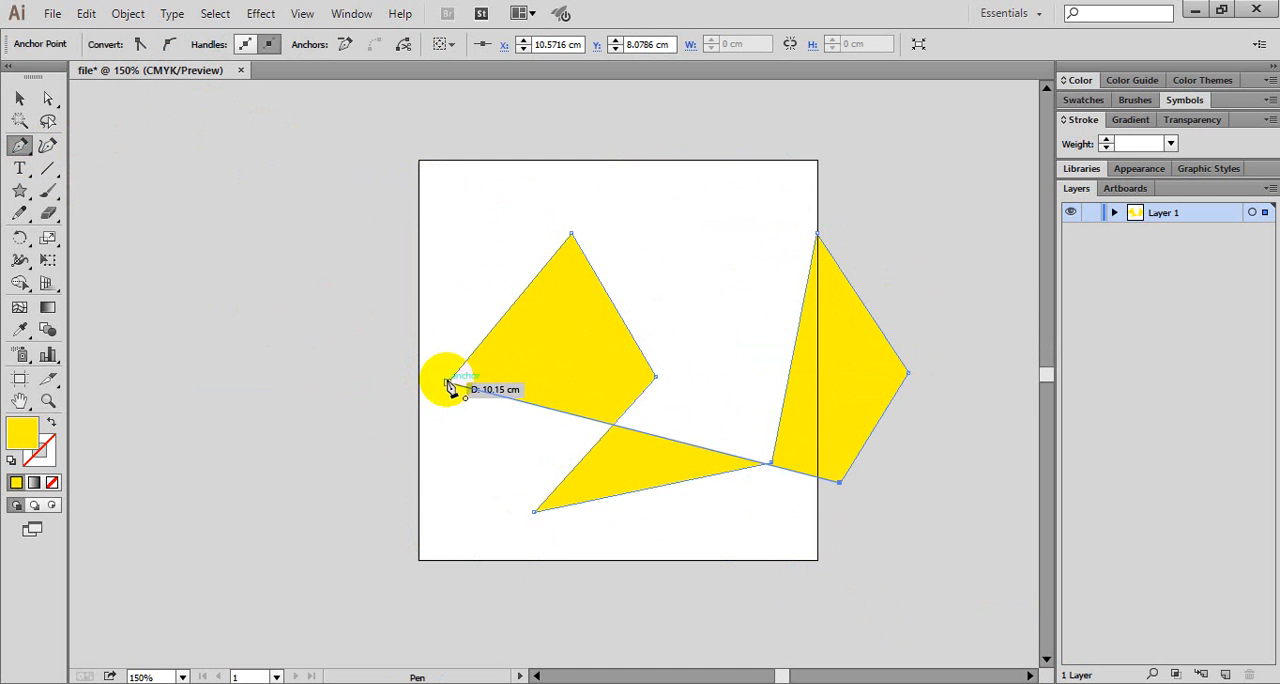
left_click(447, 382)
- Delete the yellow zigzag shape completely, starting with its selected anchor point
left_click(18, 98)
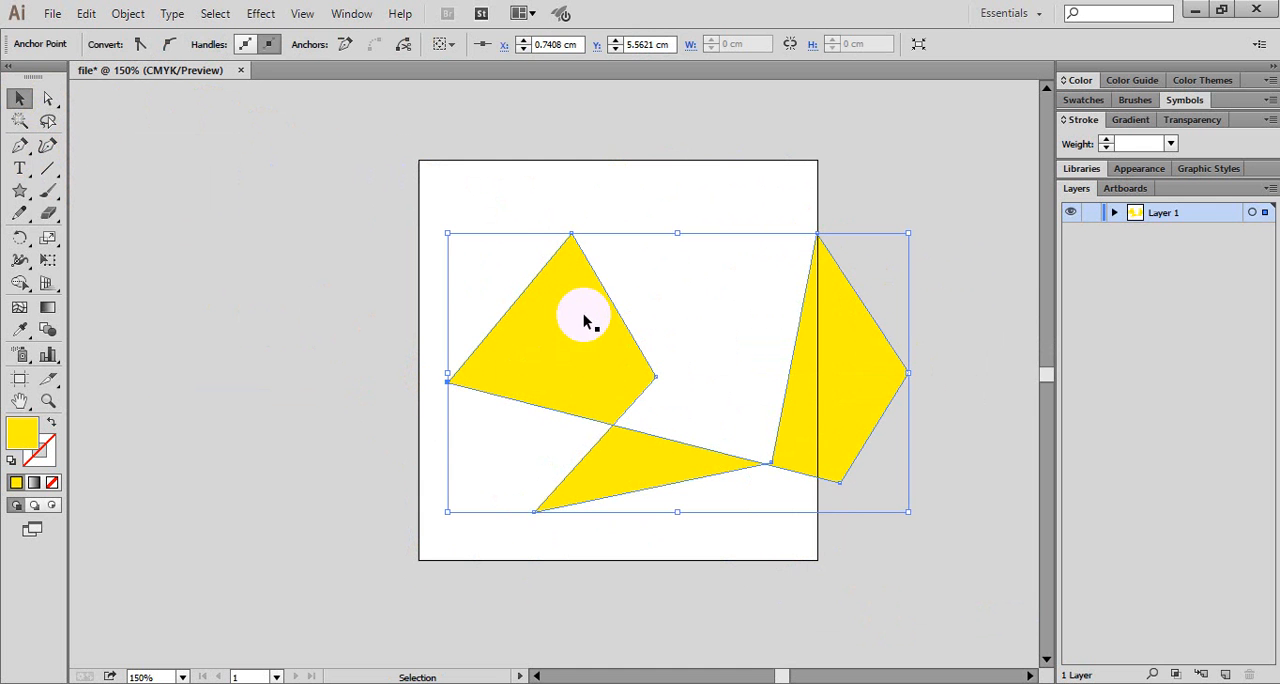
key("Delete")
left_click(254, 193)
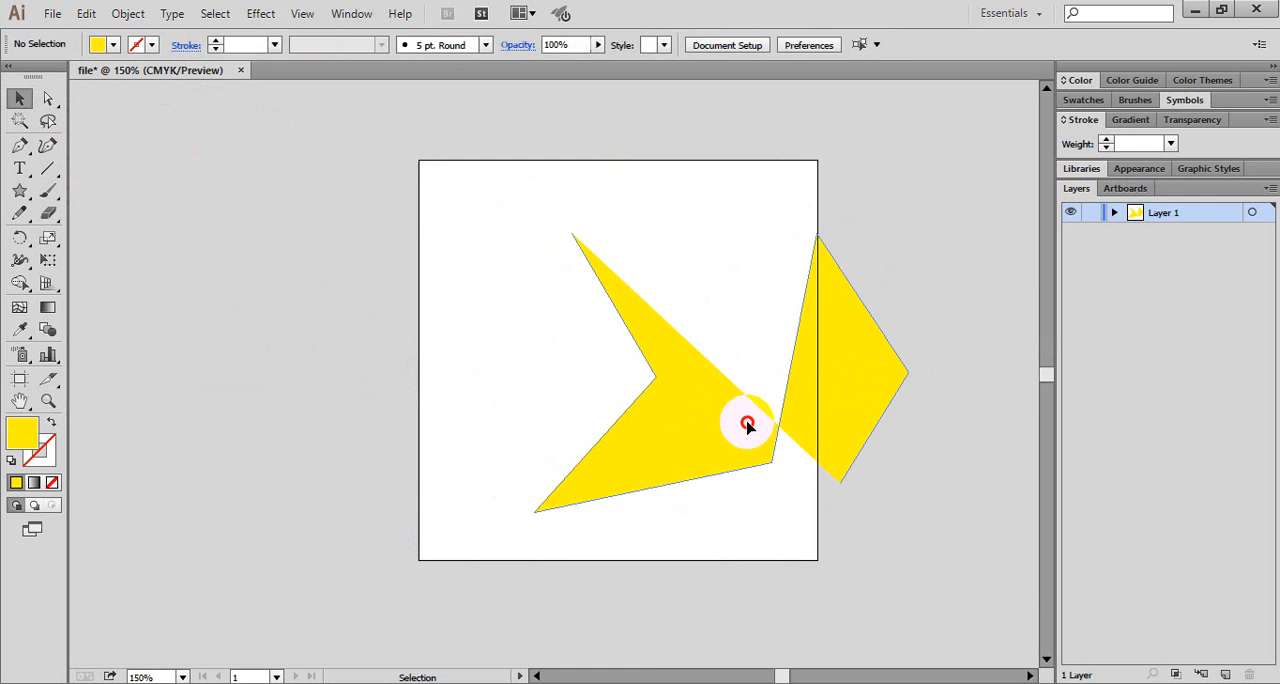
left_click(747, 424)
key("Delete")
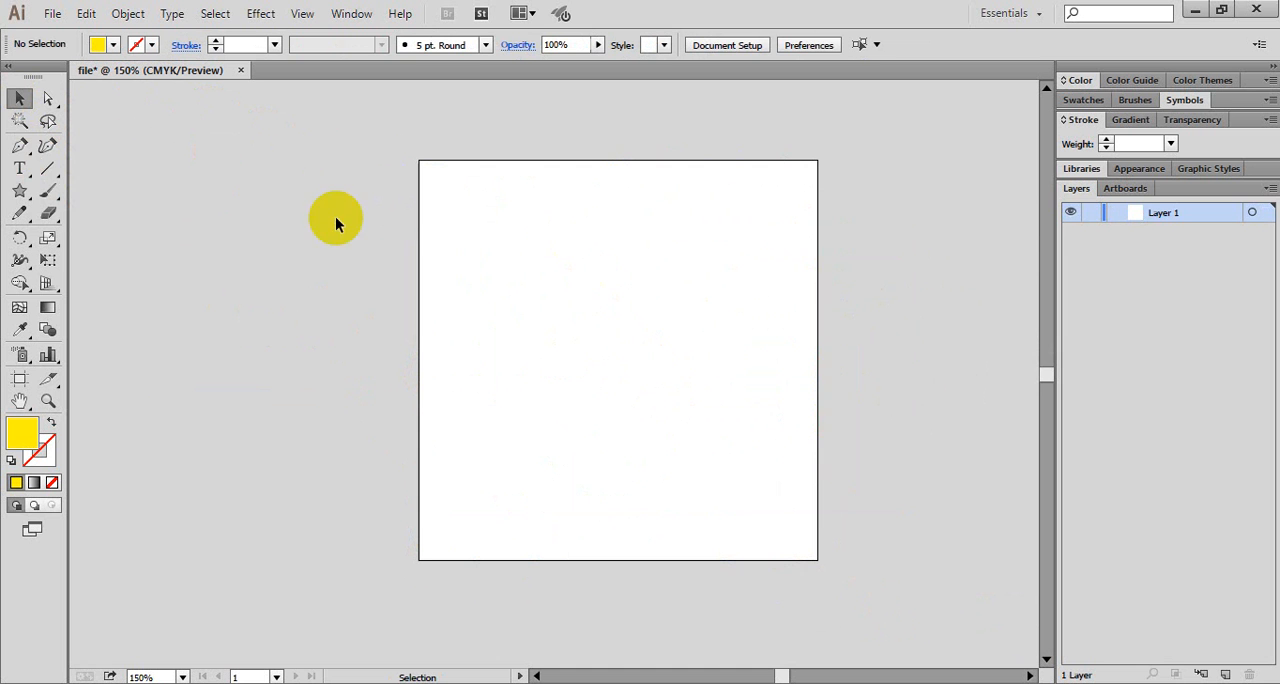
- Draw a closed yellow leaf-like shape with six points and a narrow notch using the Curvature tool, overlapping the artboard's left edge
left_click(47, 150)
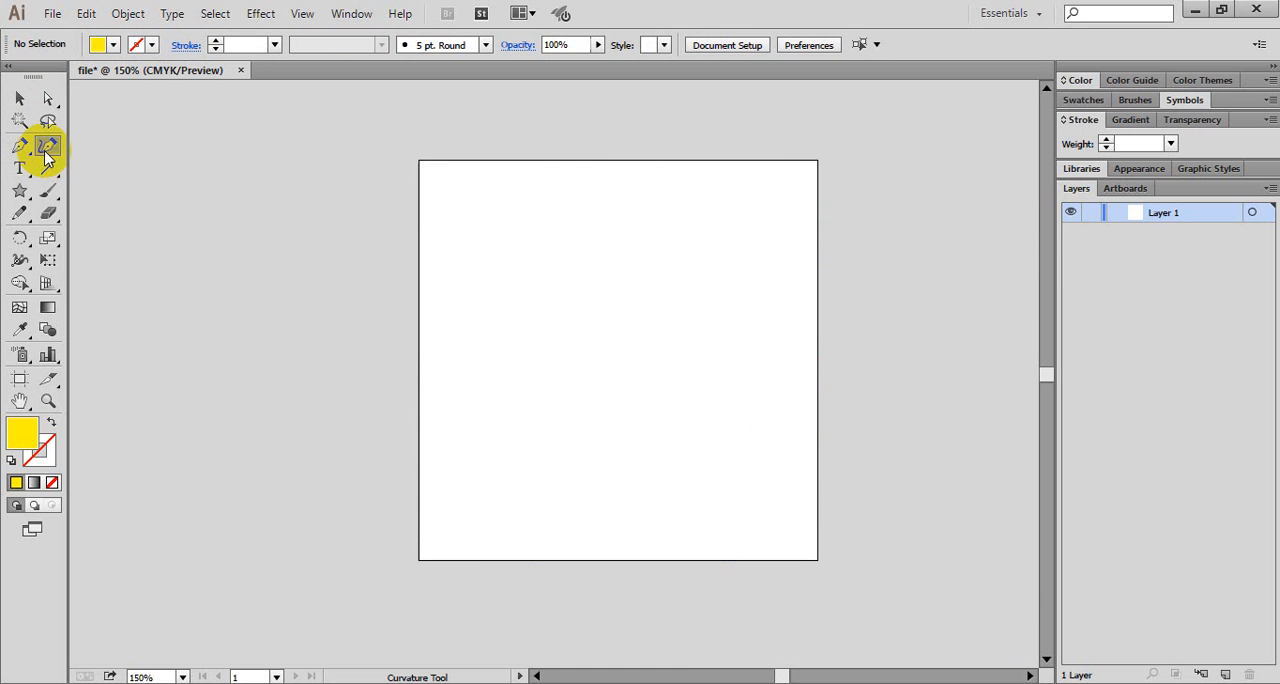
left_click(436, 358)
left_click(587, 235)
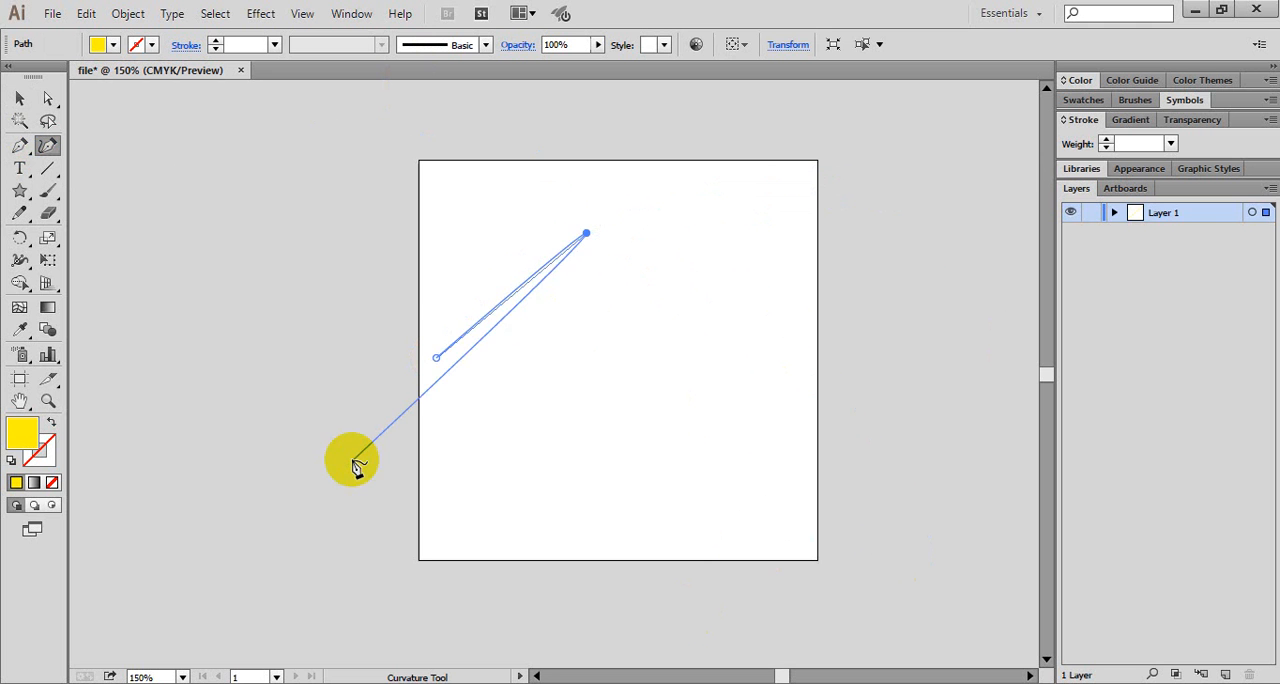
left_click(401, 220)
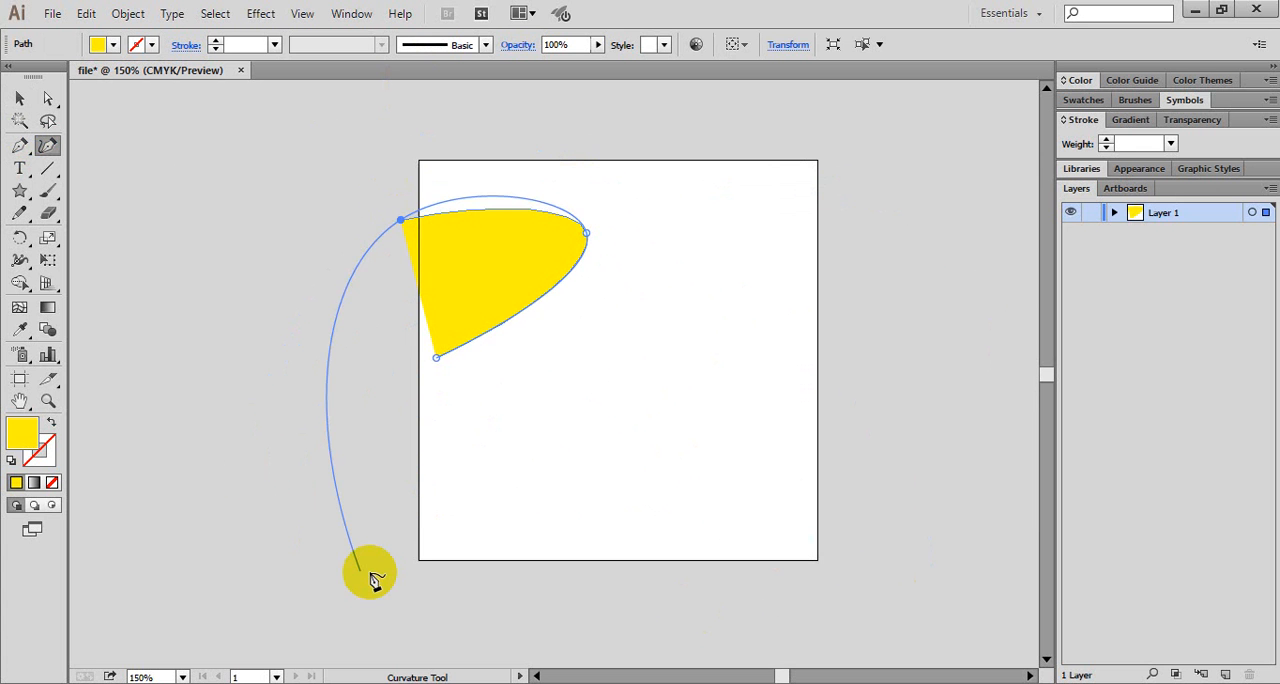
left_click(251, 435)
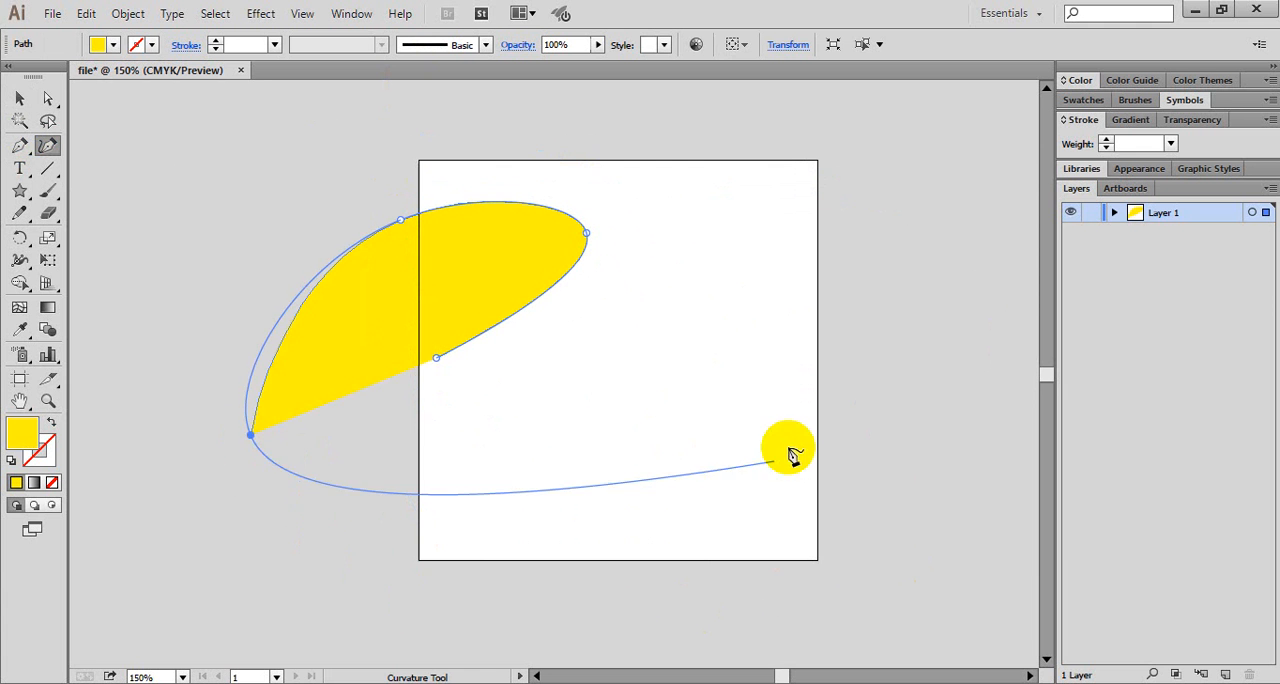
left_click(520, 521)
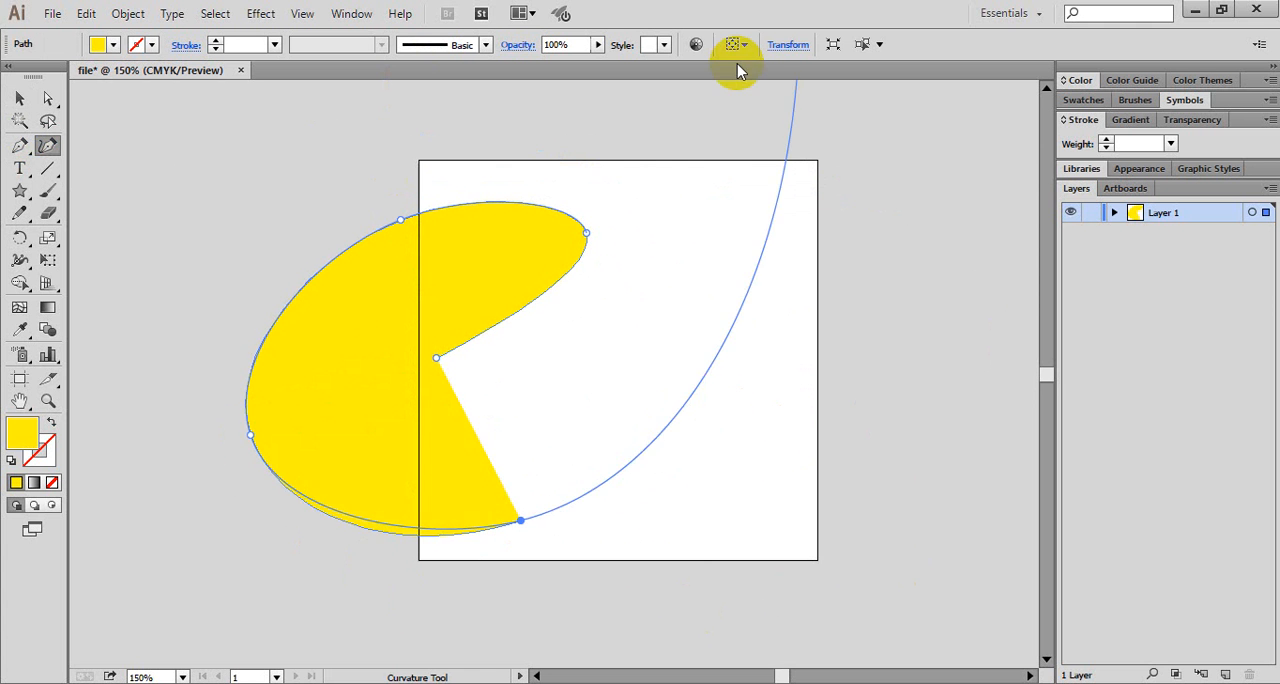
left_click(734, 245)
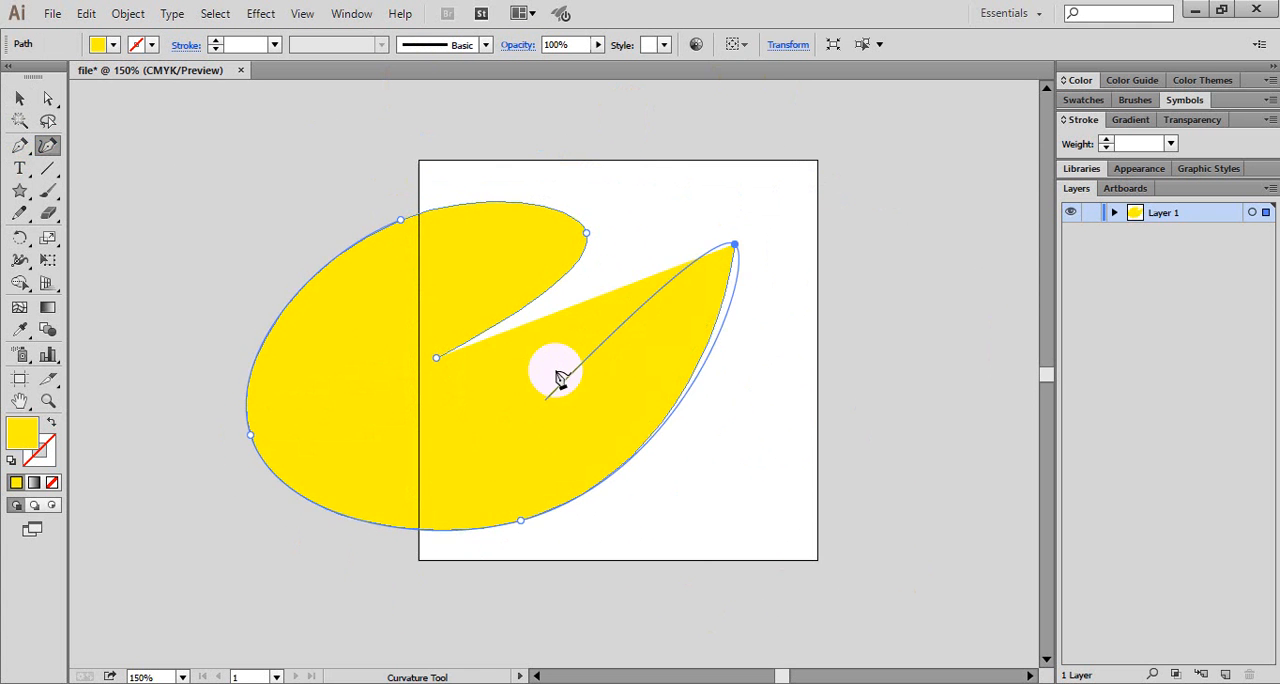
left_click(437, 358)
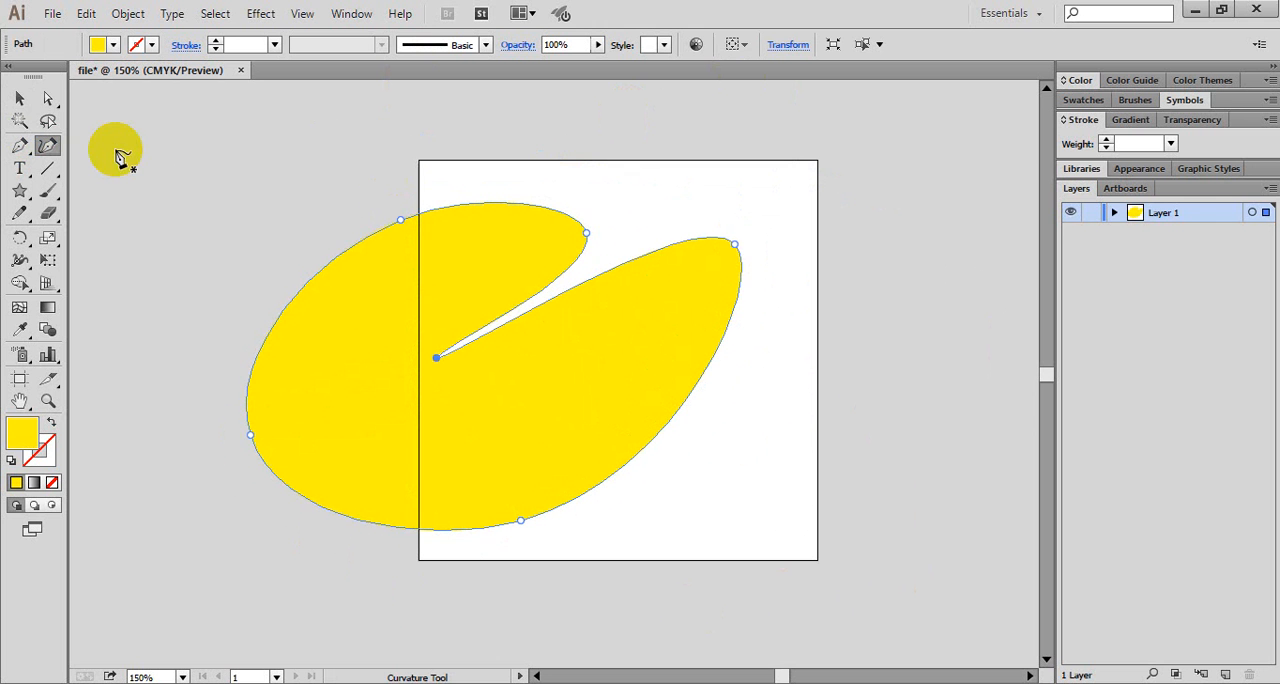
- Move the notched yellow shape toward the artboard's right side and delete it
left_click(20, 98)
left_click(969, 502)
left_click_drag(579, 402, 802, 360)
left_click_drag(643, 356, 680, 362)
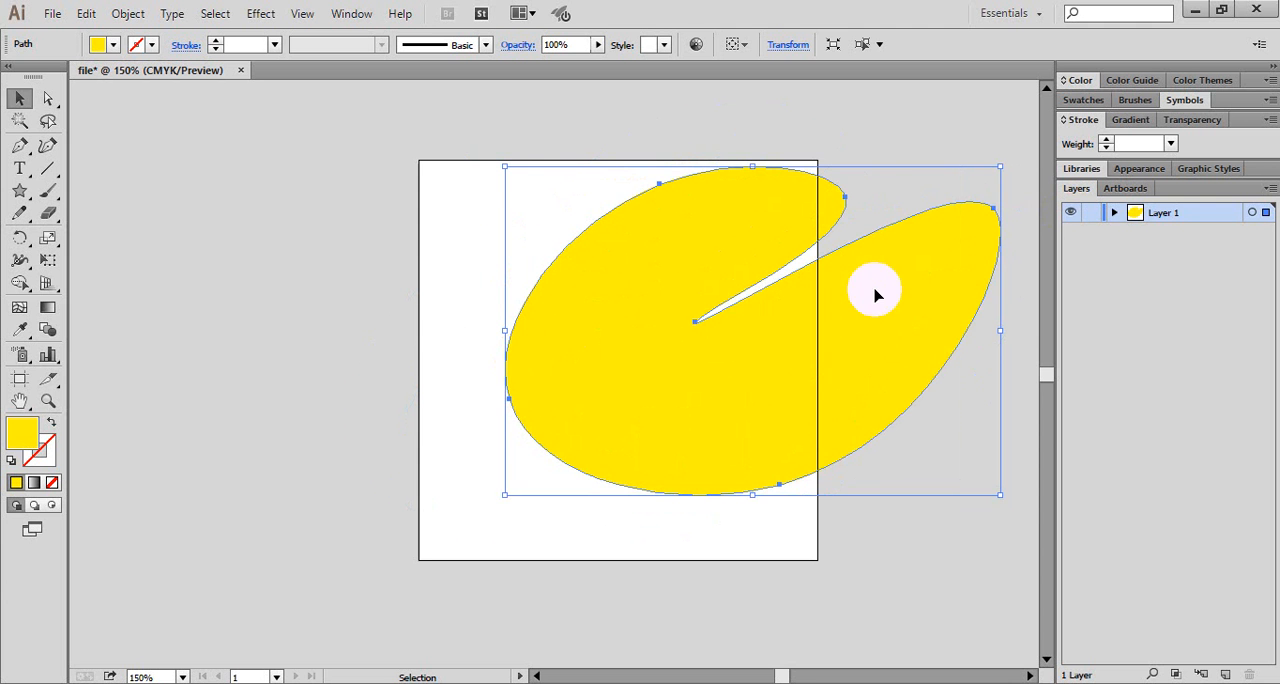
left_click_drag(875, 295, 741, 243)
key("Delete")
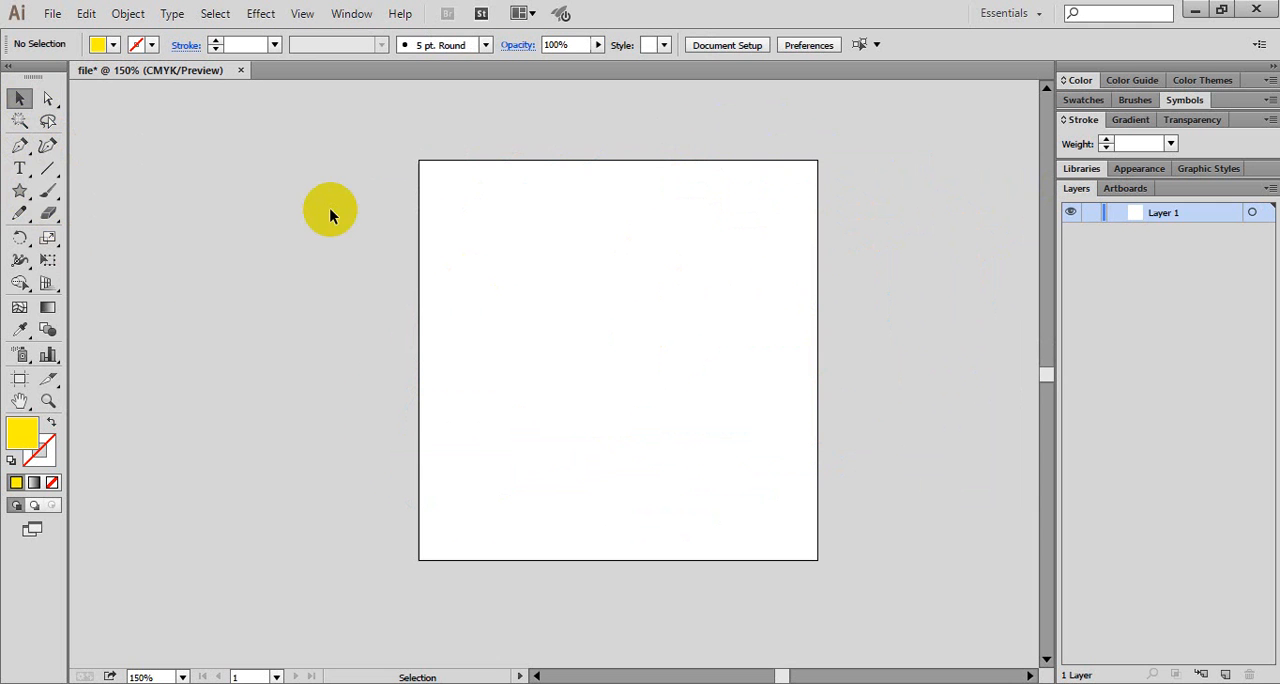
- Tear off the type tool group as a floating strip beside the artboard's upper-right corner and activate the Type tool
left_click(30, 172)
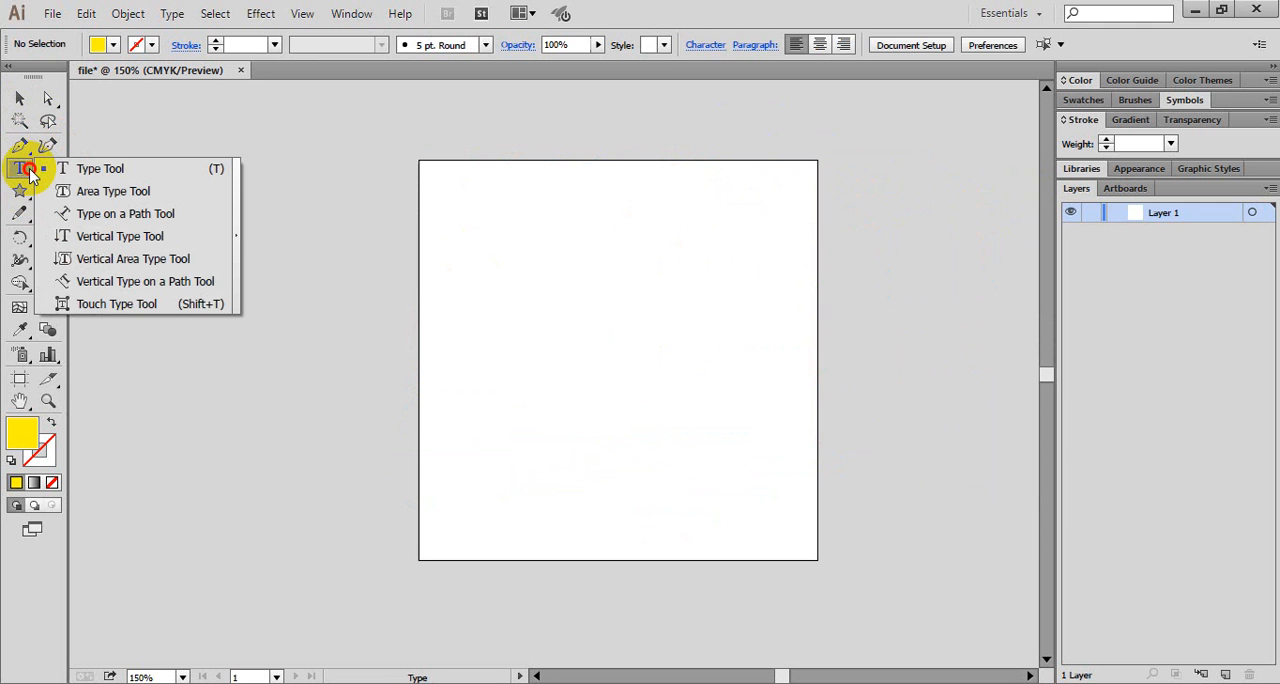
left_click(238, 238)
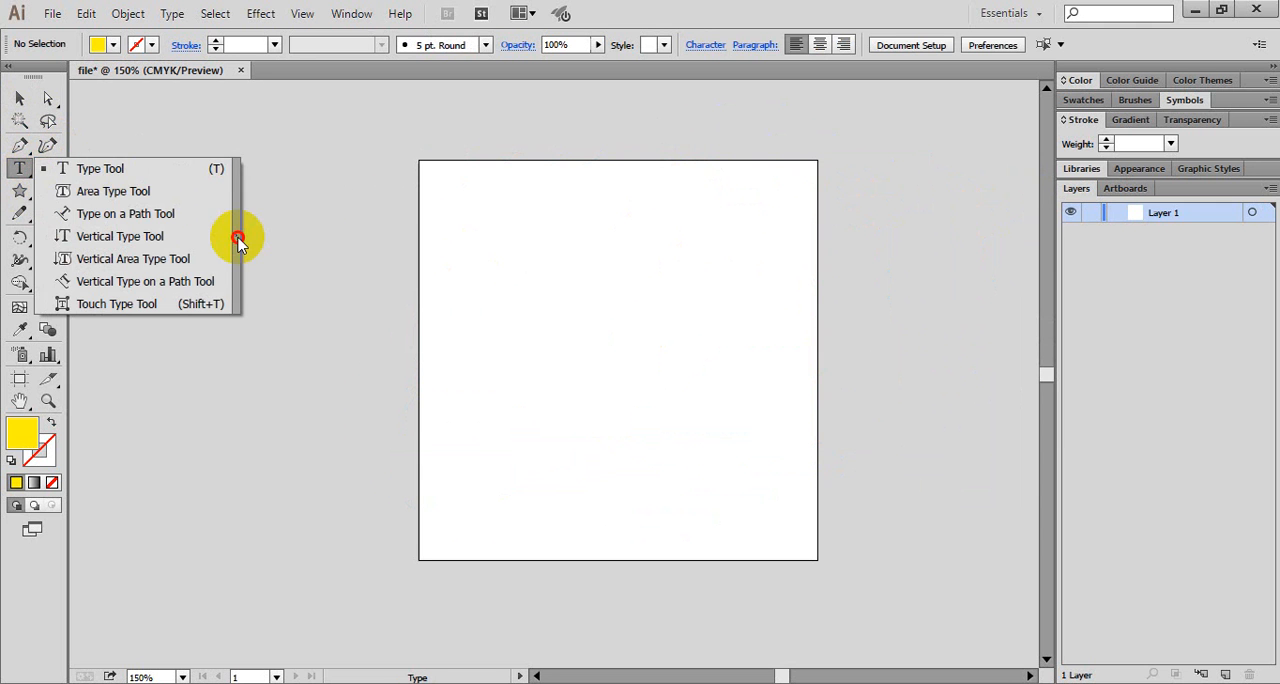
left_click_drag(176, 184, 968, 180)
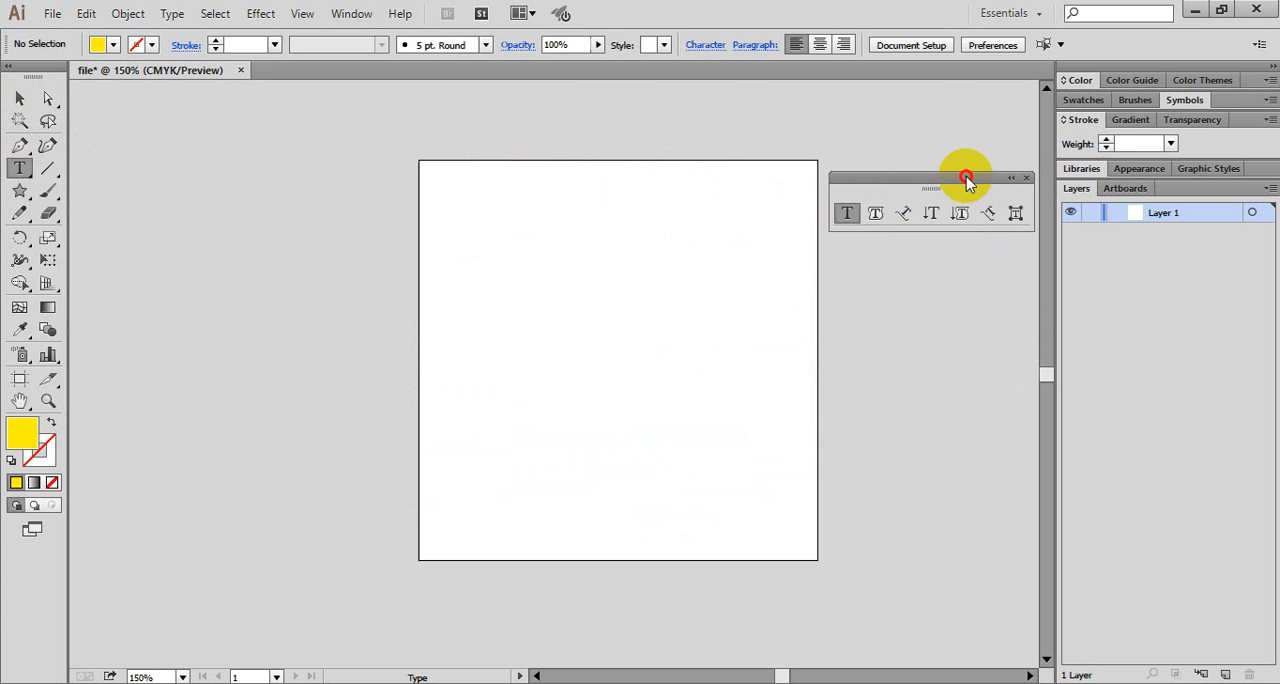
left_click(28, 175)
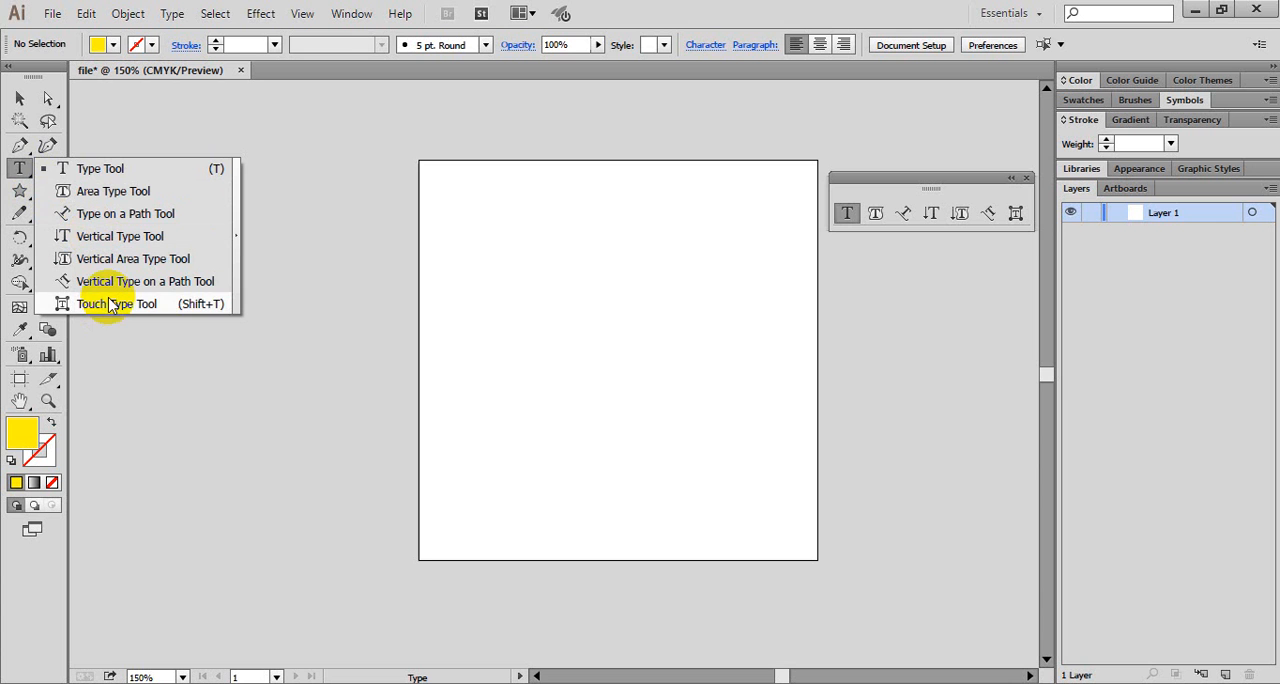
left_click(850, 222)
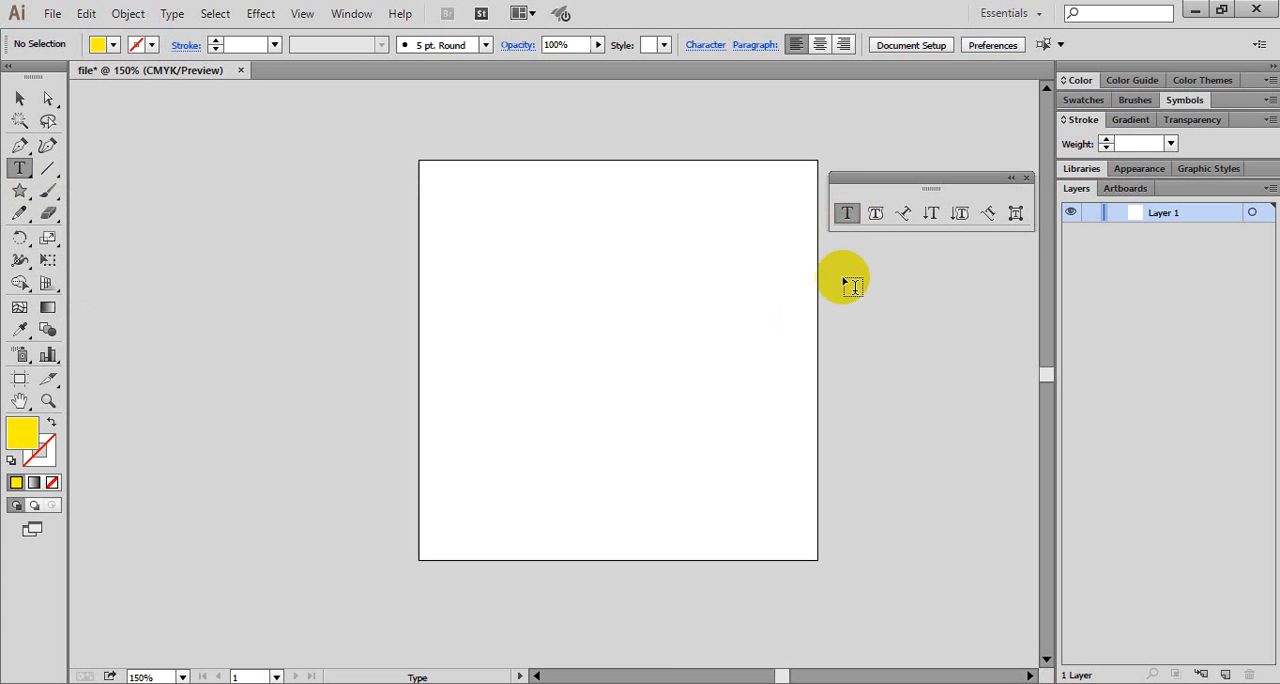
- Place an empty point-text object near the artboard's upper-left corner and close the floating type tool strip
left_click_drag(434, 193, 454, 231)
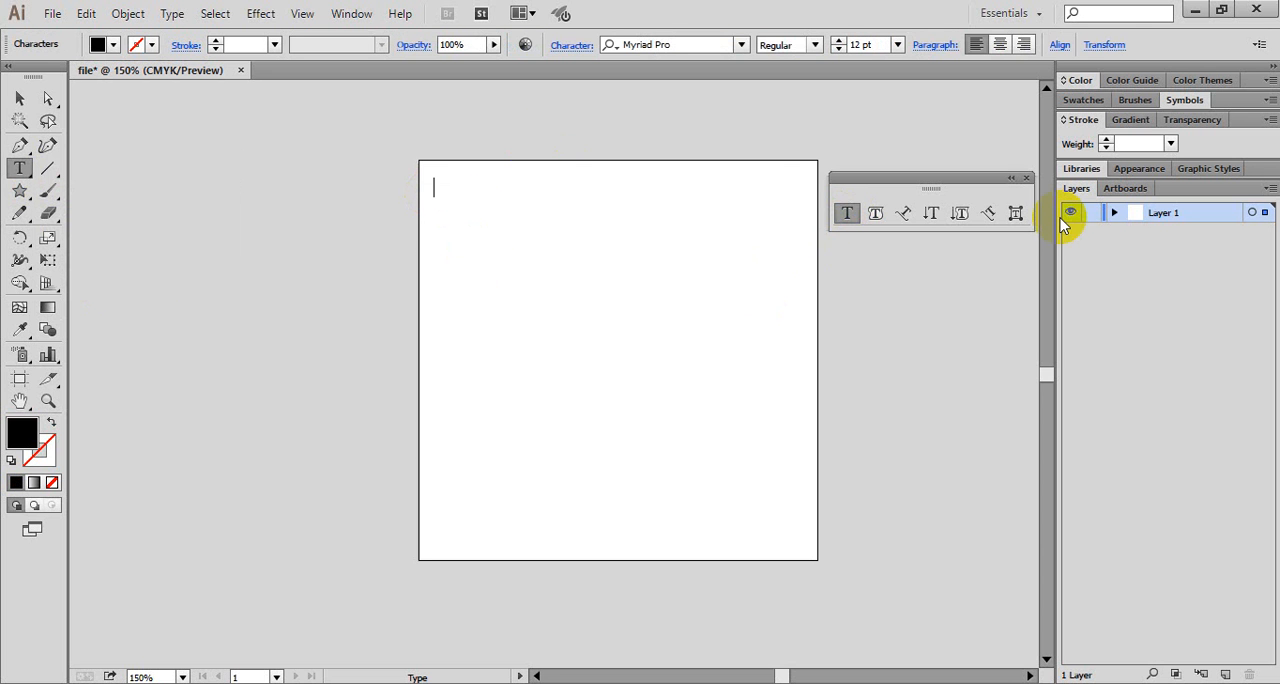
left_click(1026, 177)
left_click(19, 98)
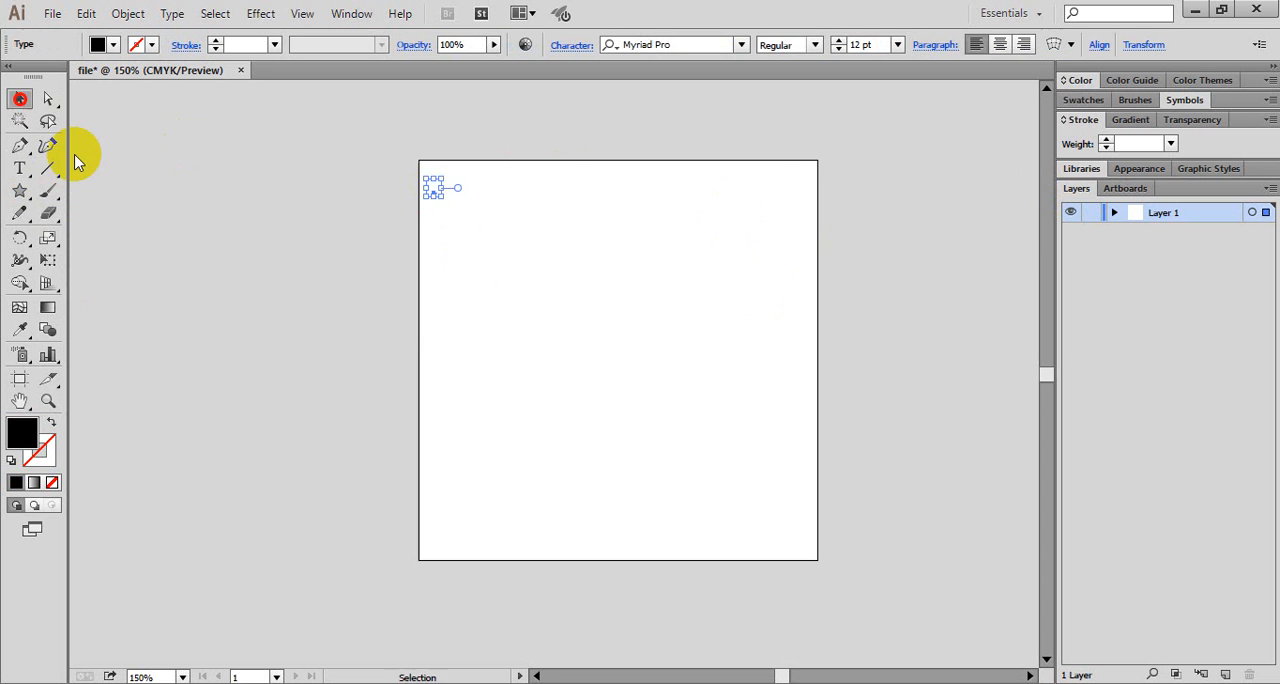
- Delete the empty text object from the artboard's upper-left corner
left_click(953, 340)
left_click(504, 269)
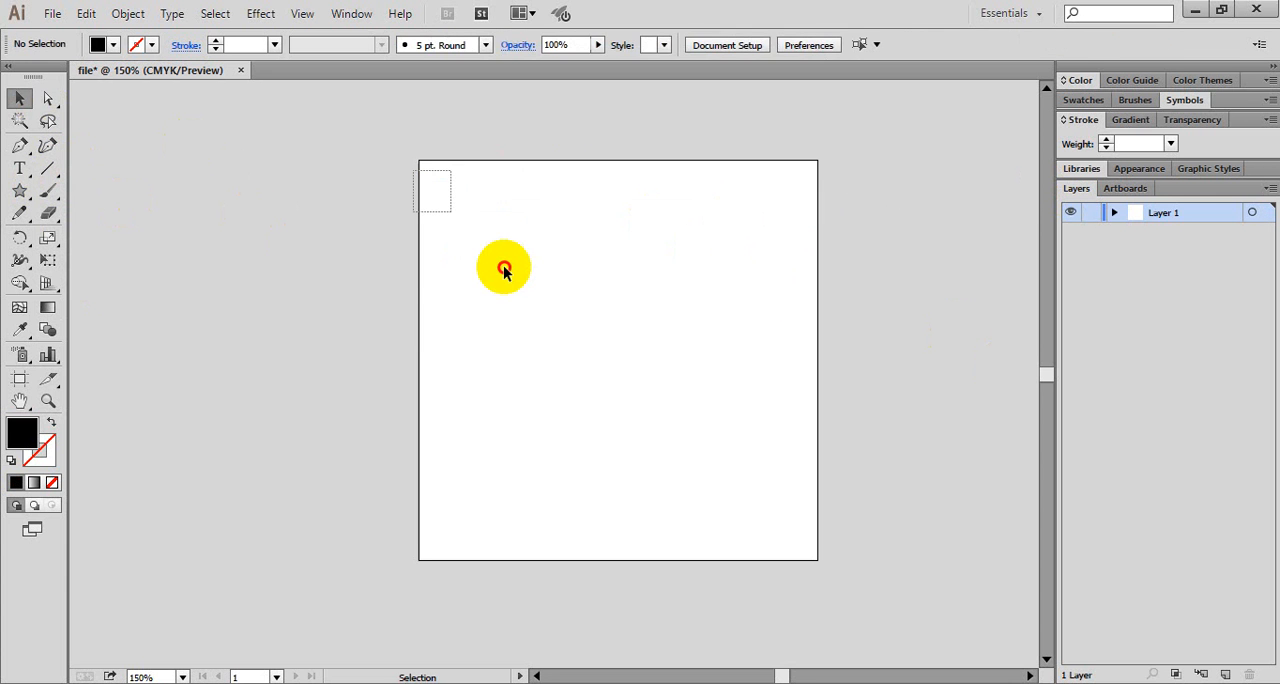
left_click_drag(504, 267, 511, 267)
left_click(520, 274)
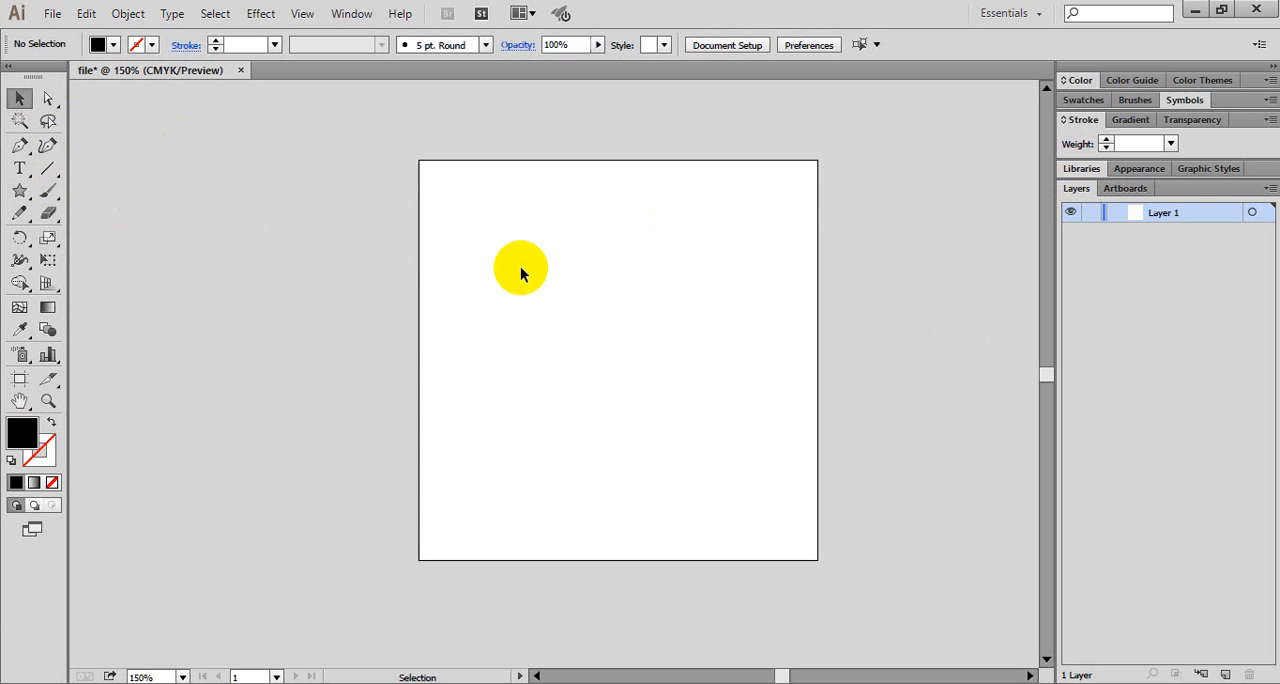
- In the Type preferences, enable Show East Asian Options and Show Font Names in English and apply the settings
left_click(87, 14)
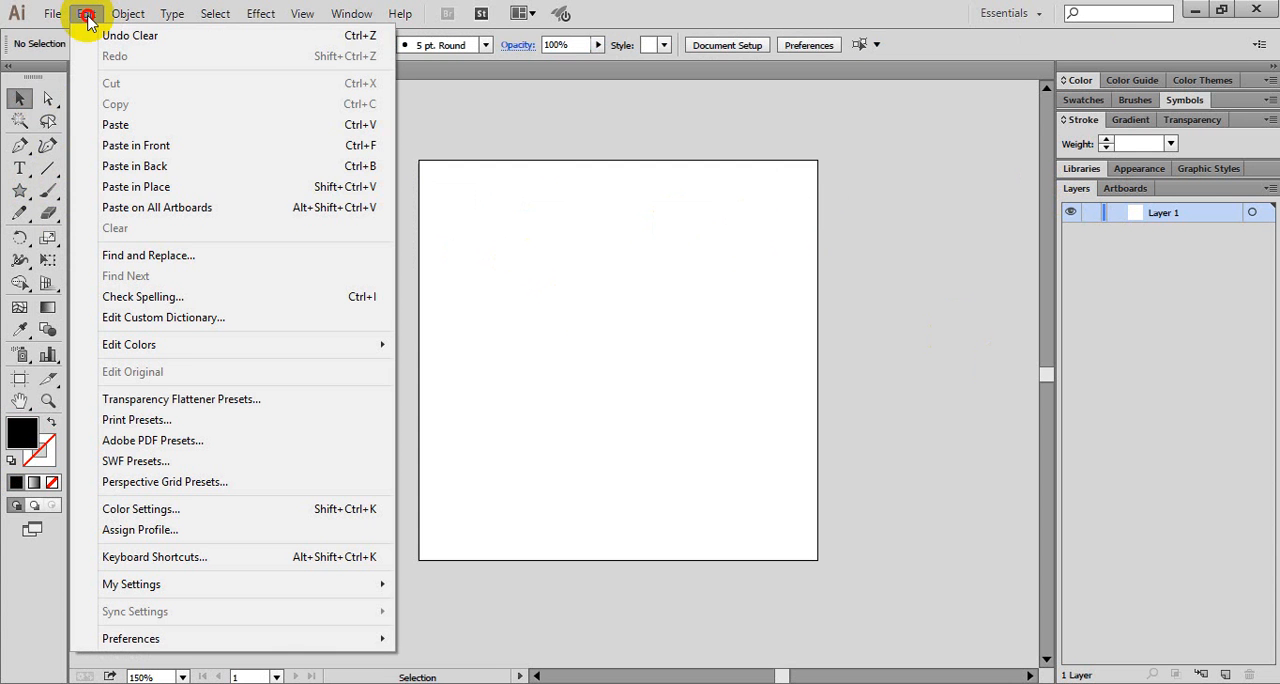
left_click(159, 636)
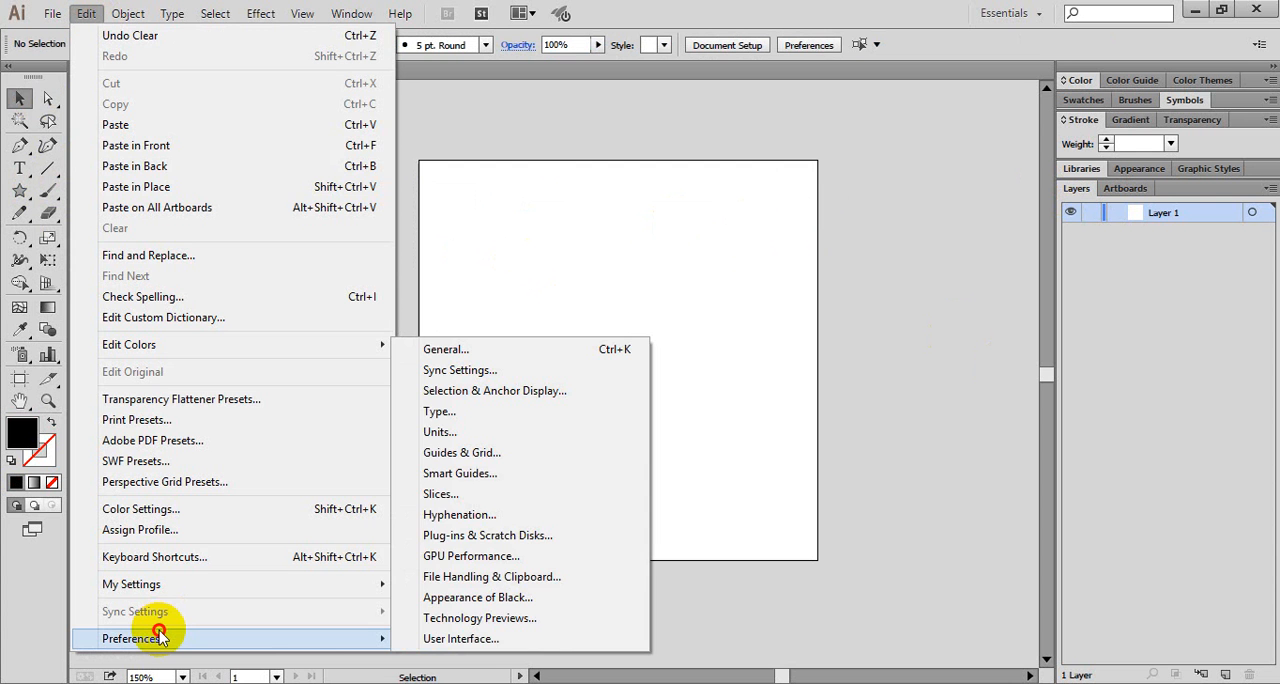
left_click(280, 645)
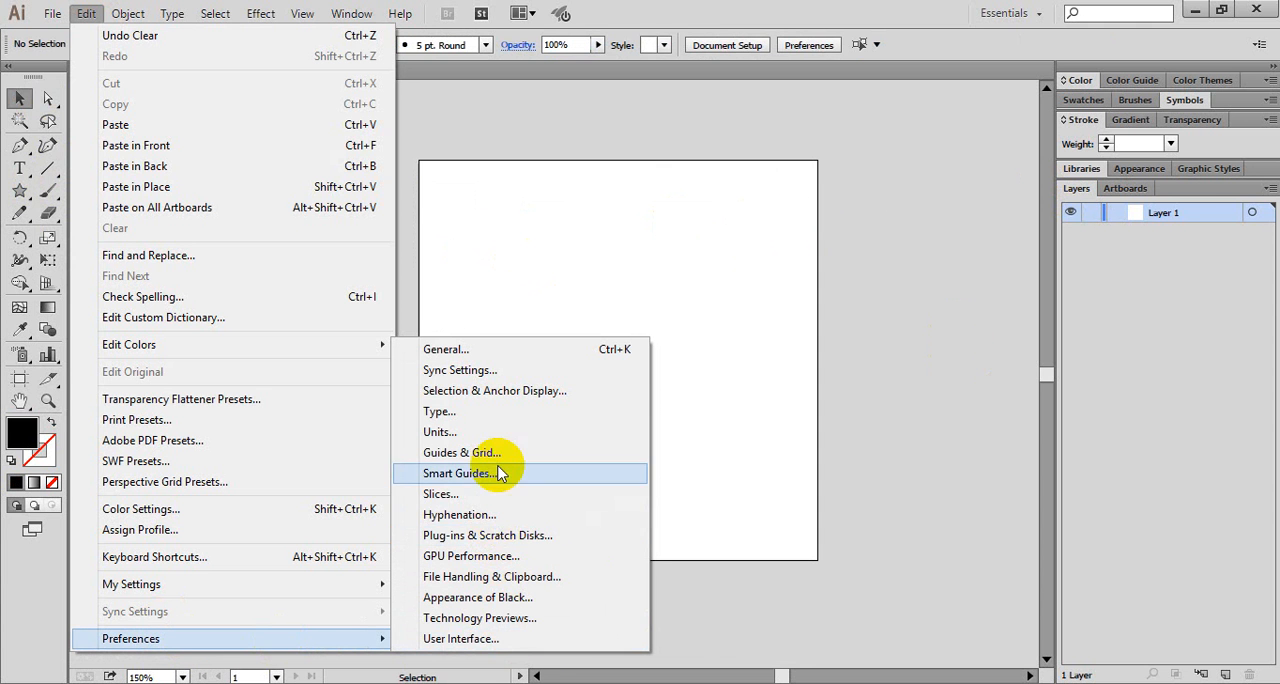
left_click(440, 411)
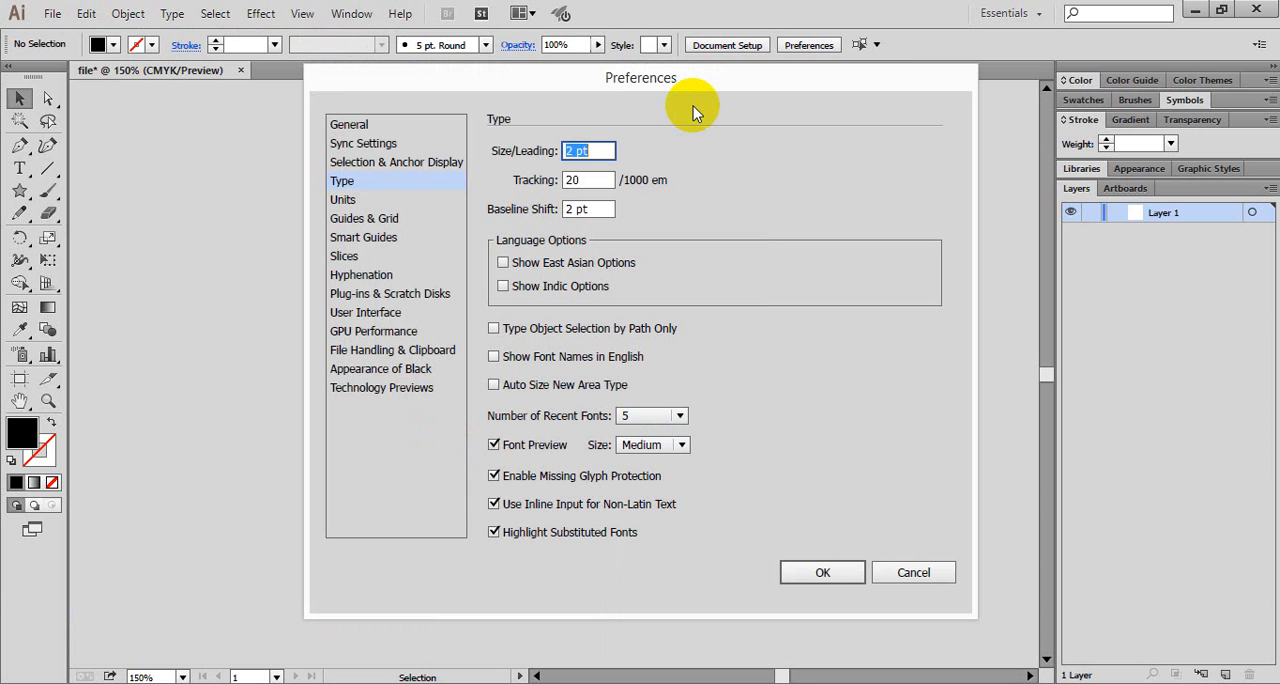
left_click_drag(663, 86, 599, 75)
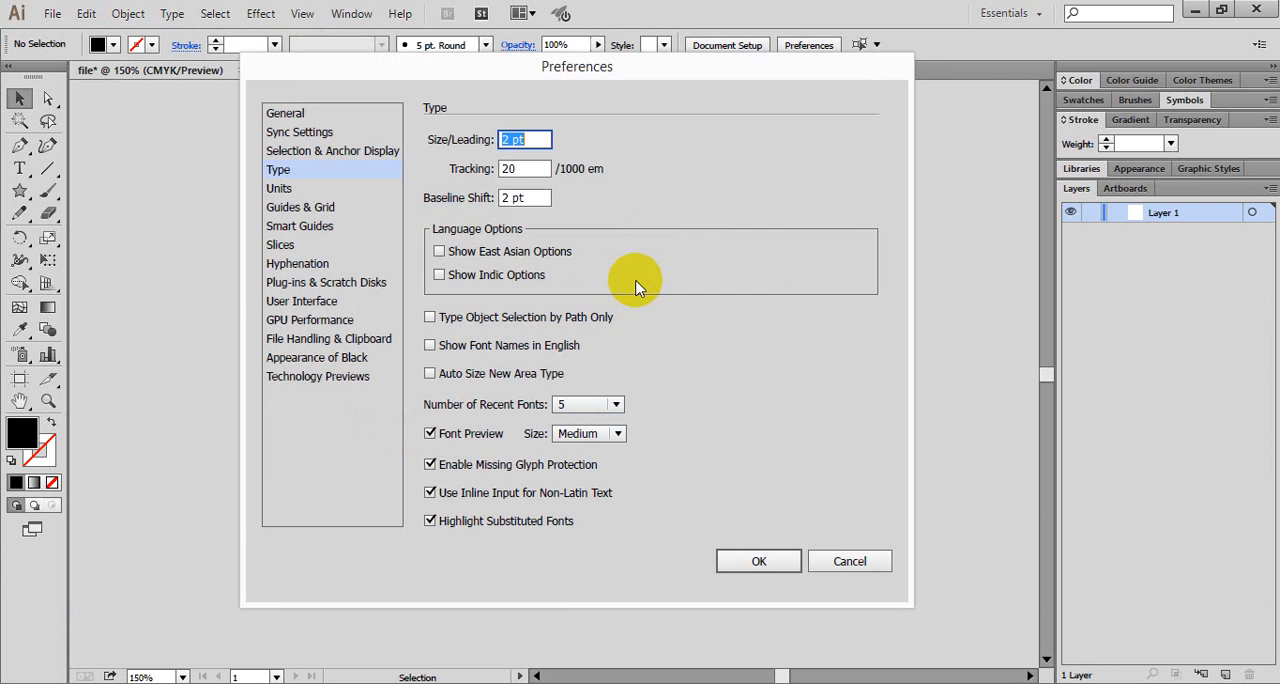
left_click(465, 260)
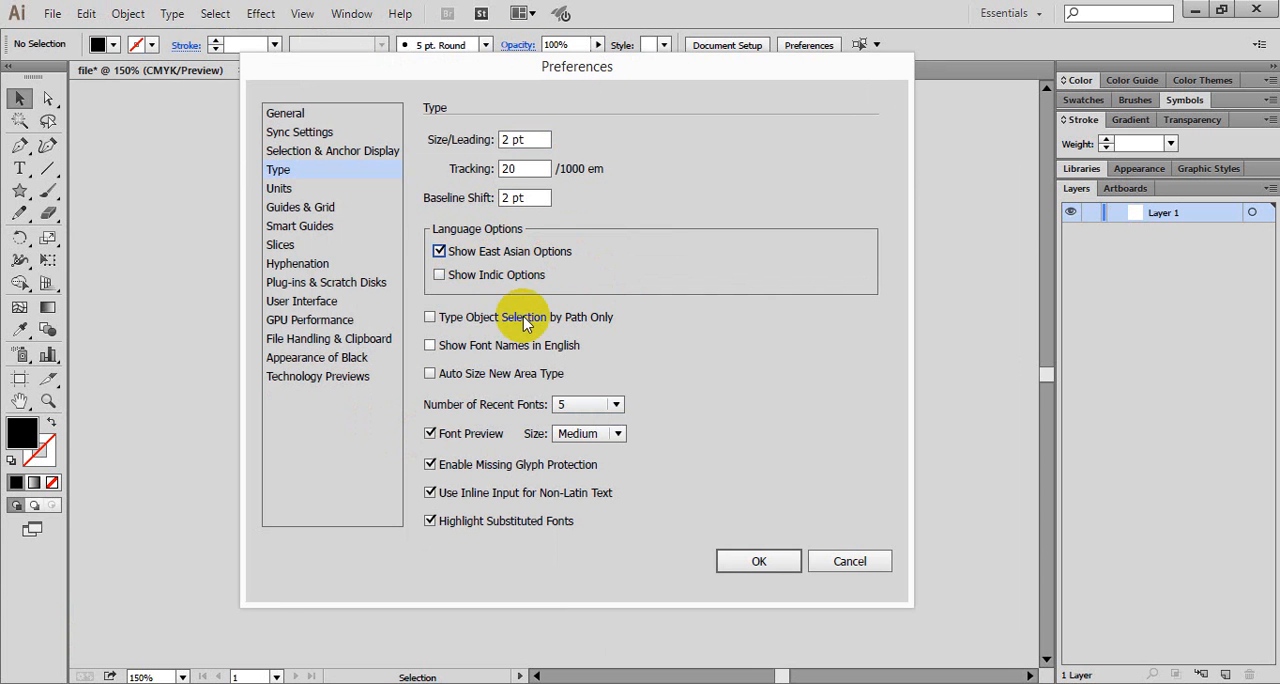
left_click(446, 277)
left_click(440, 253)
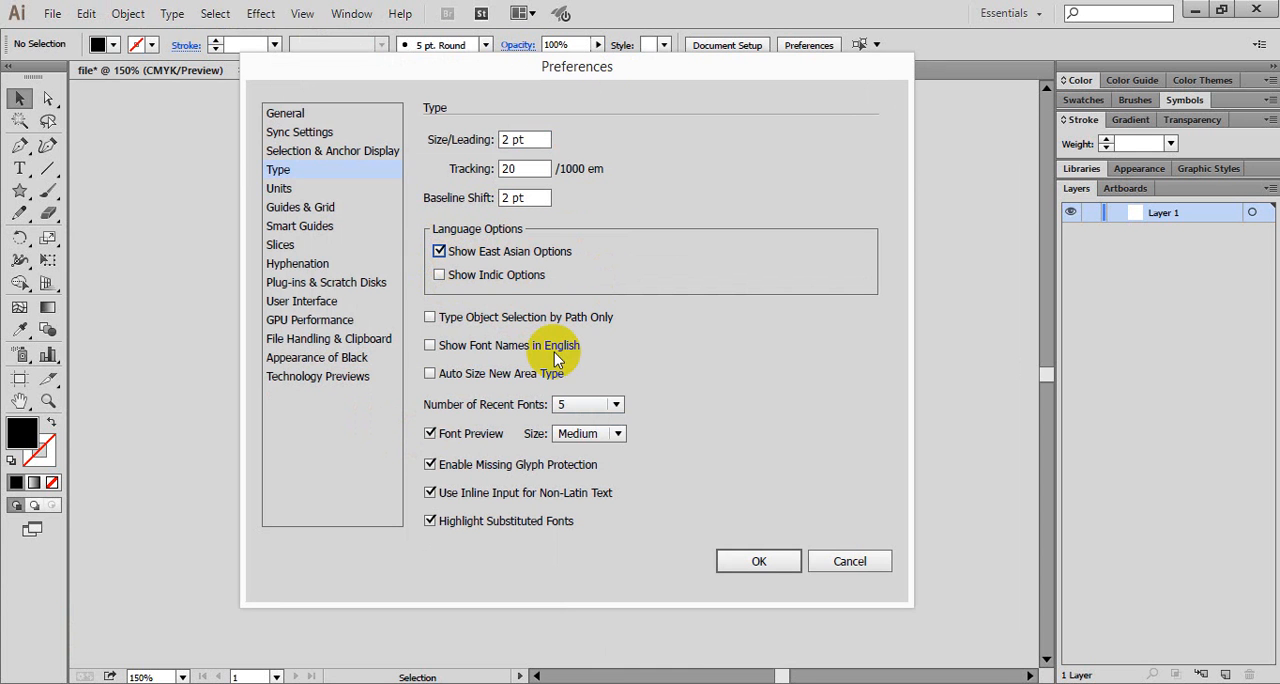
left_click(430, 345)
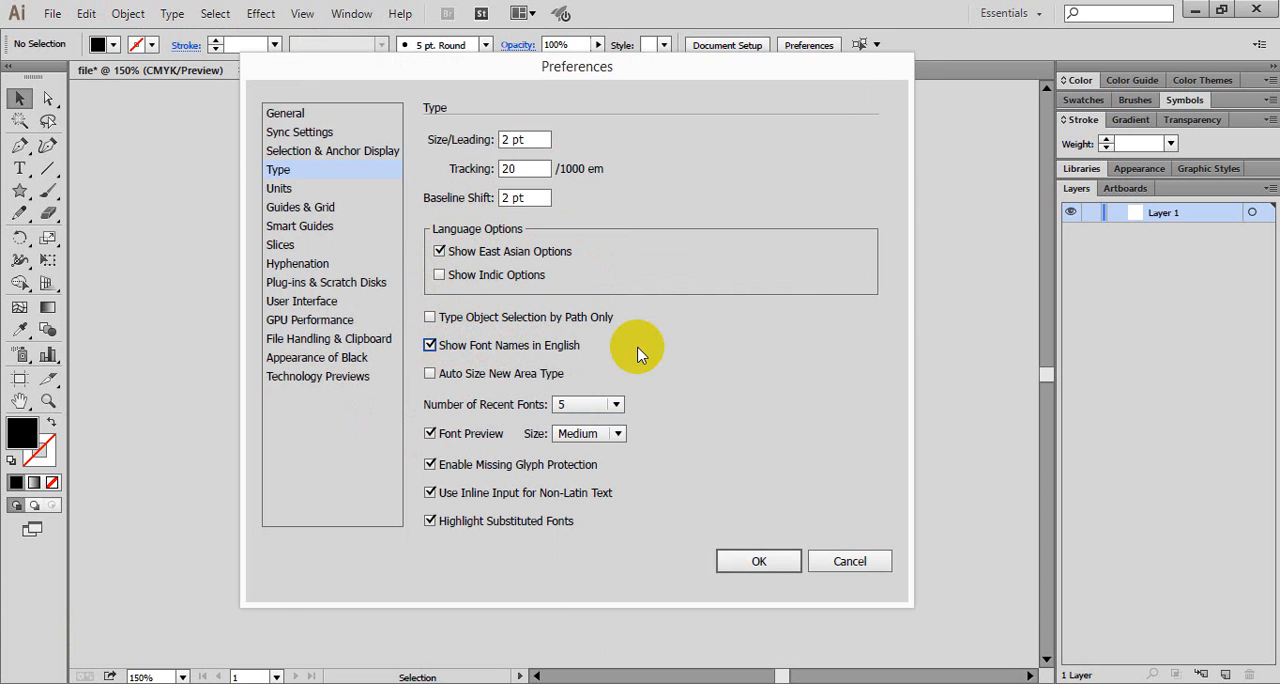
left_click(757, 560)
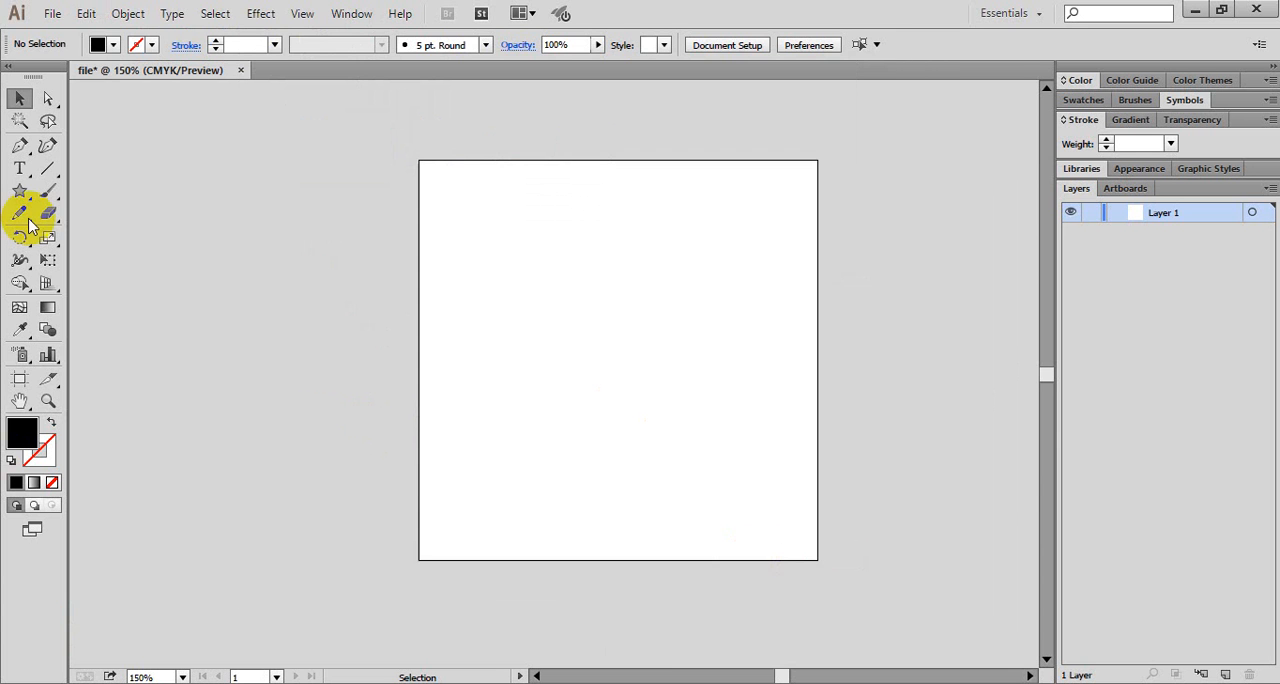
- Start a point-text object in the artboard's upper-left area and set its font to Khmer OS Freehand
left_click(19, 170)
left_click_drag(18, 172, 82, 172)
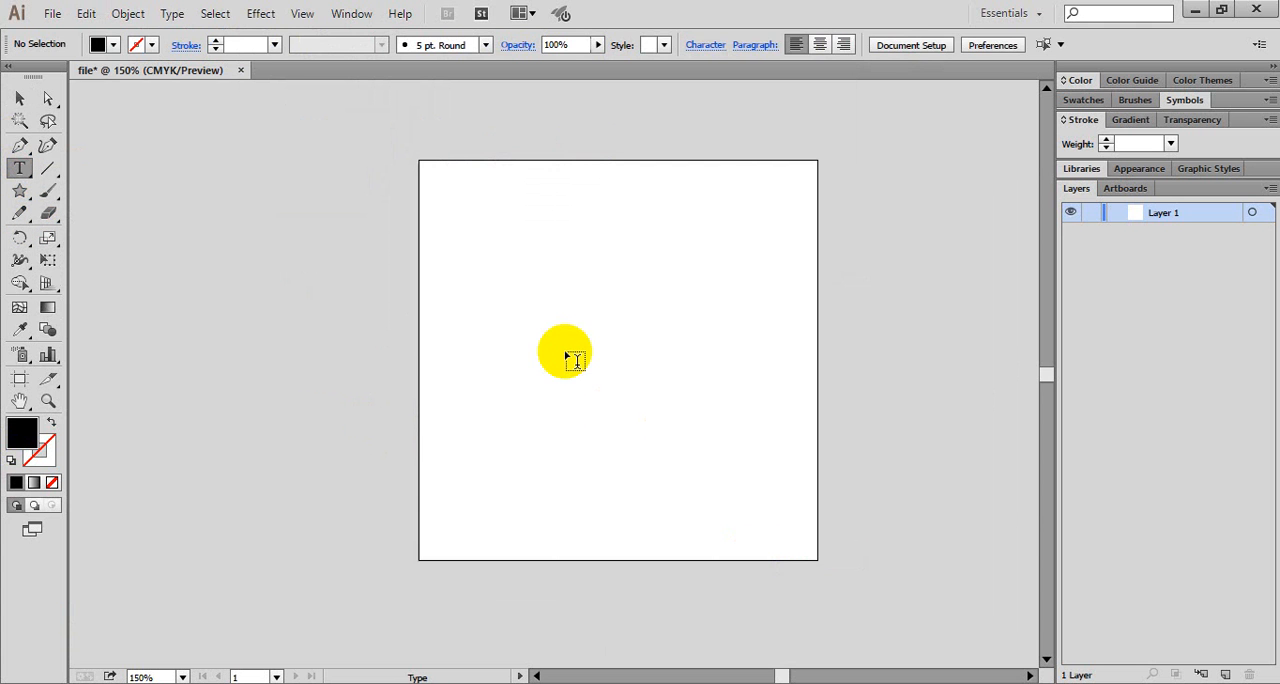
left_click(480, 287)
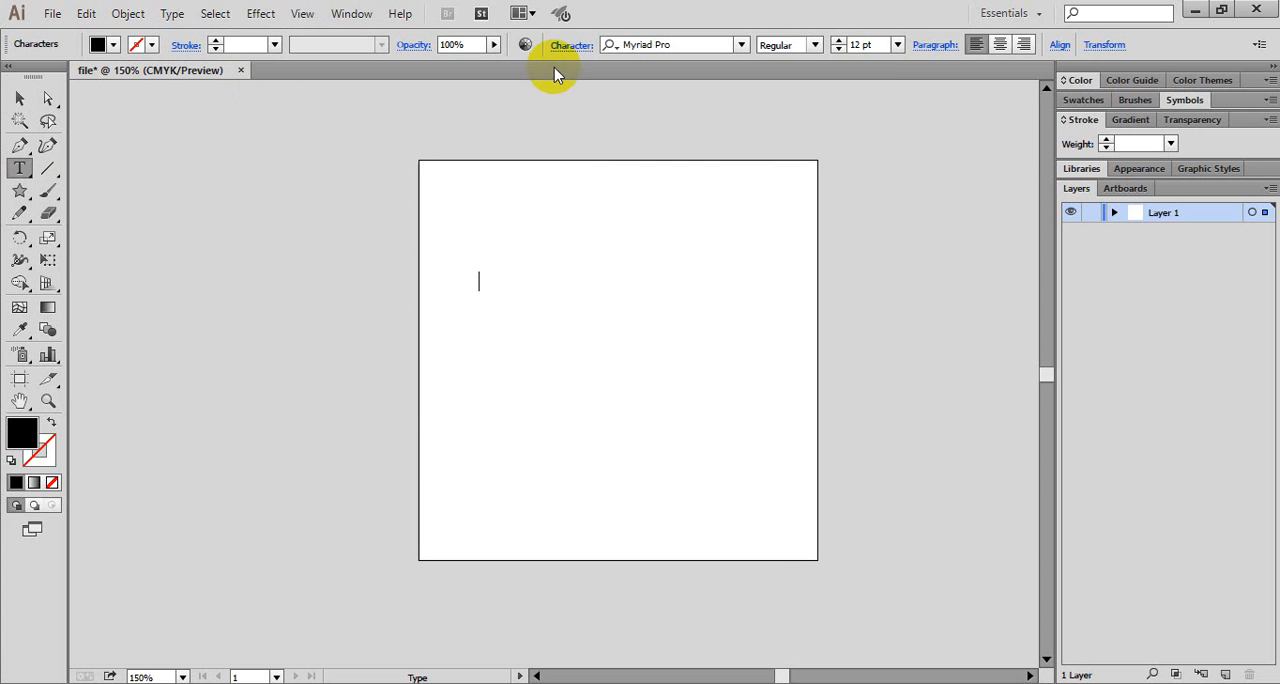
left_click(741, 46)
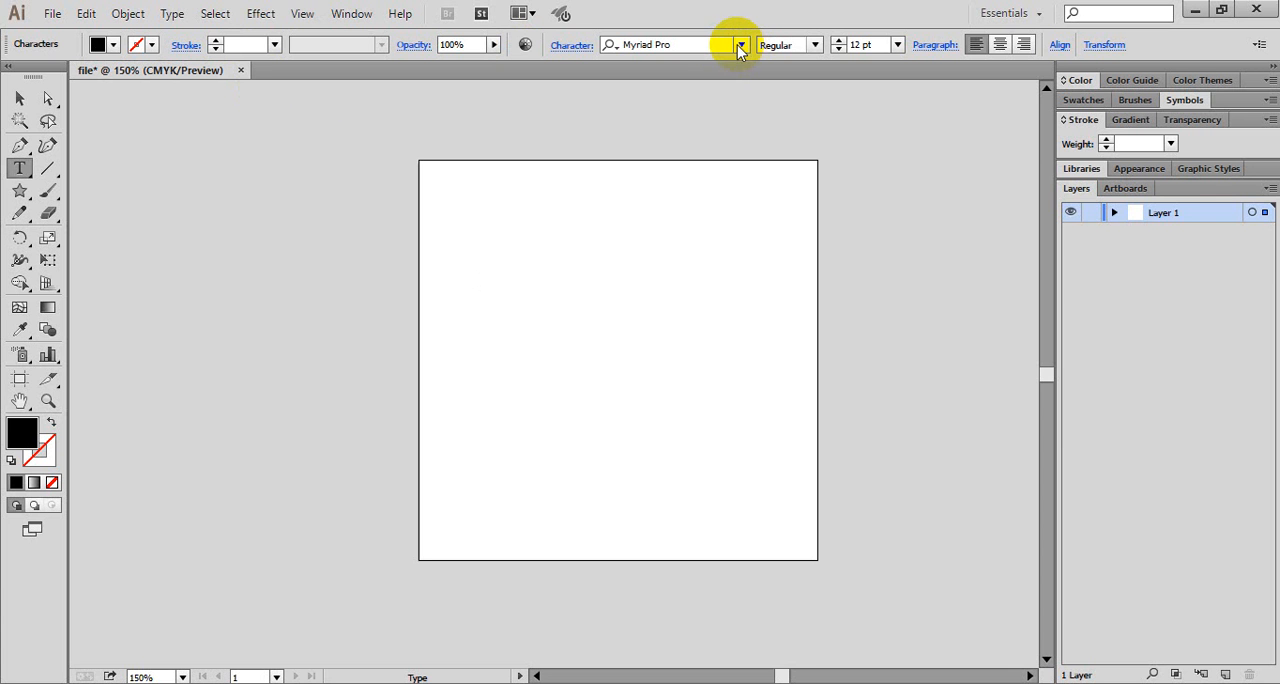
left_click(741, 46)
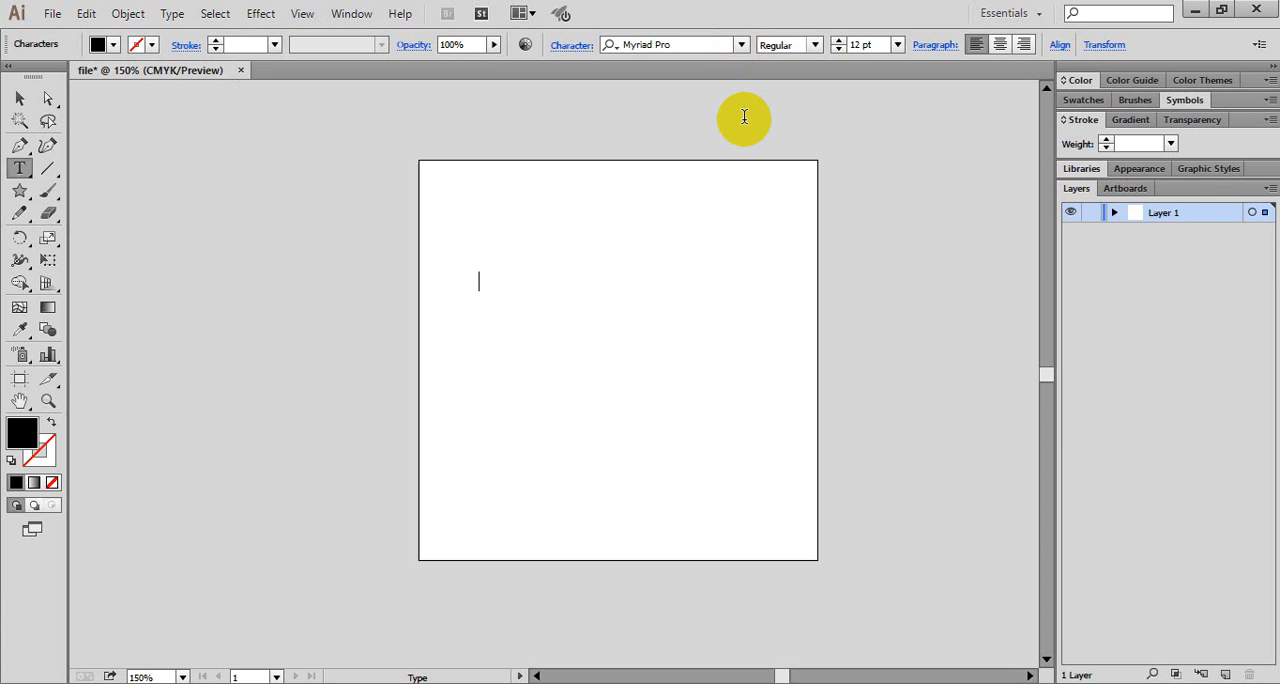
left_click(738, 48)
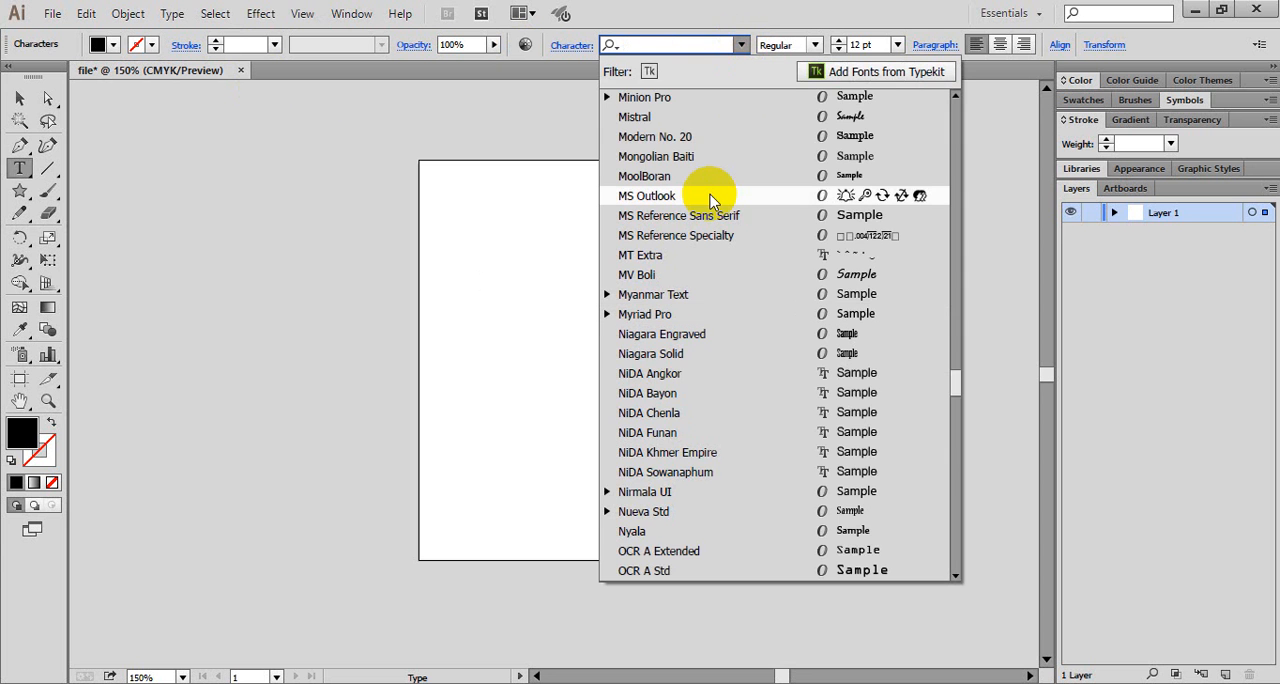
type("k")
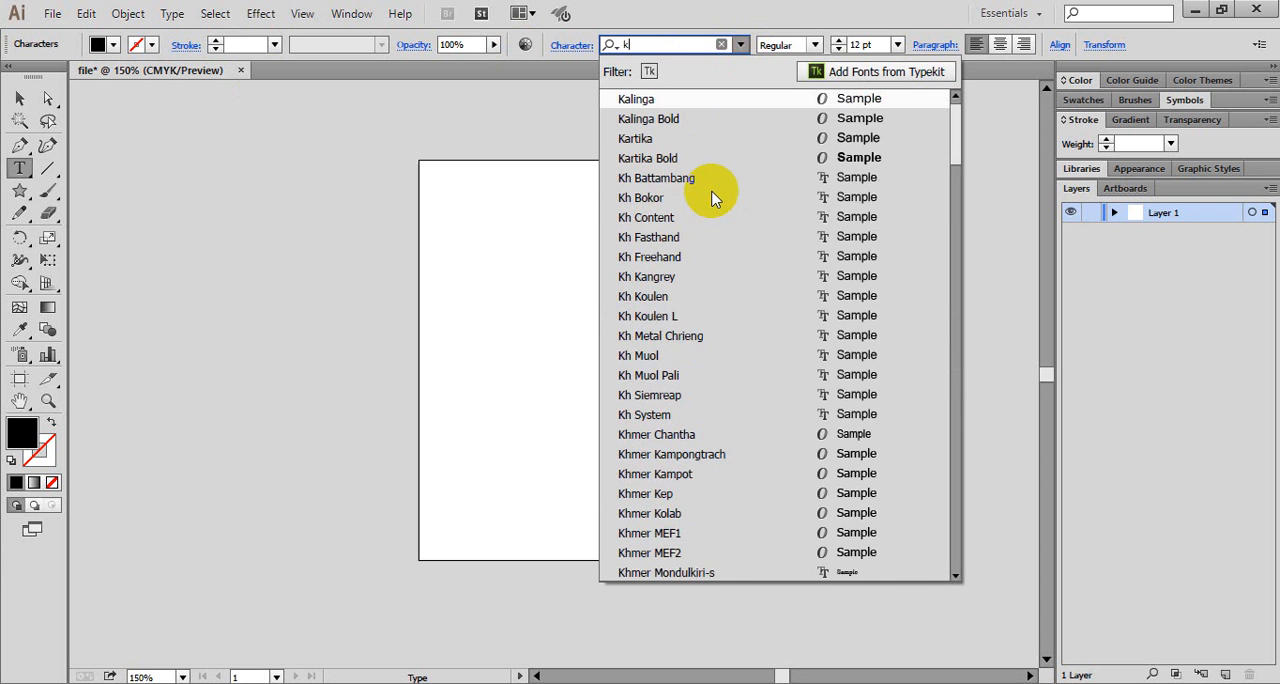
type("hmer os")
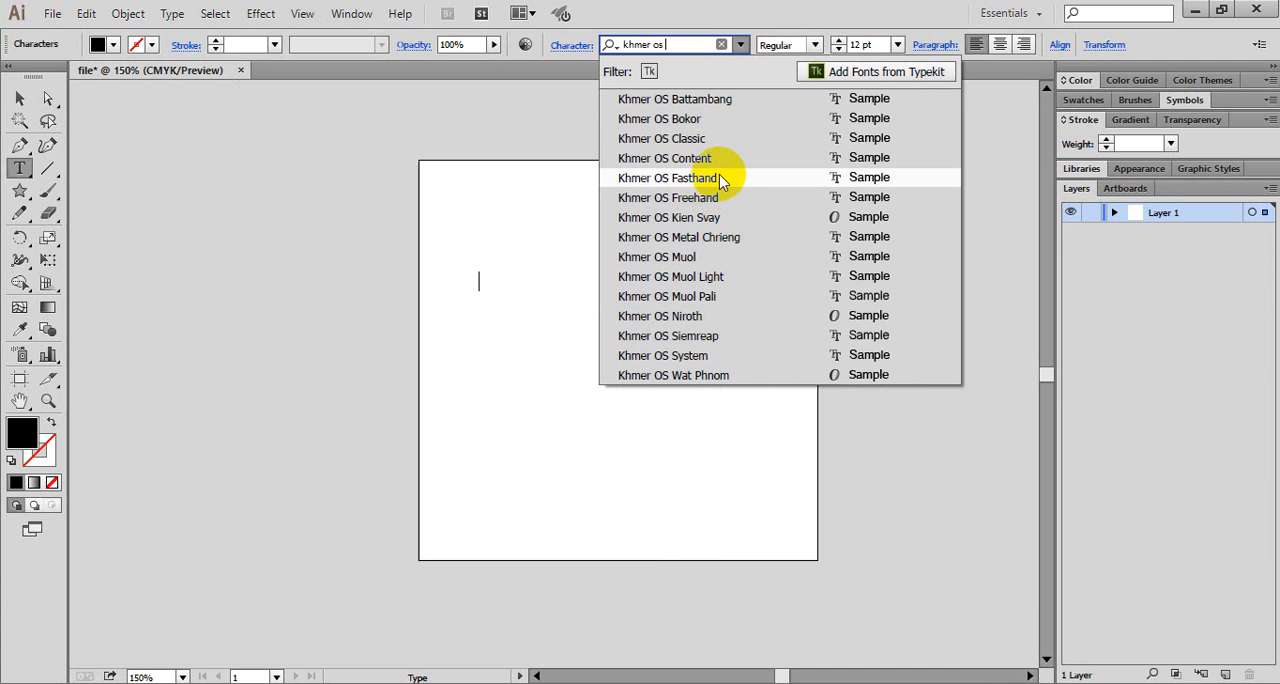
left_click(700, 198)
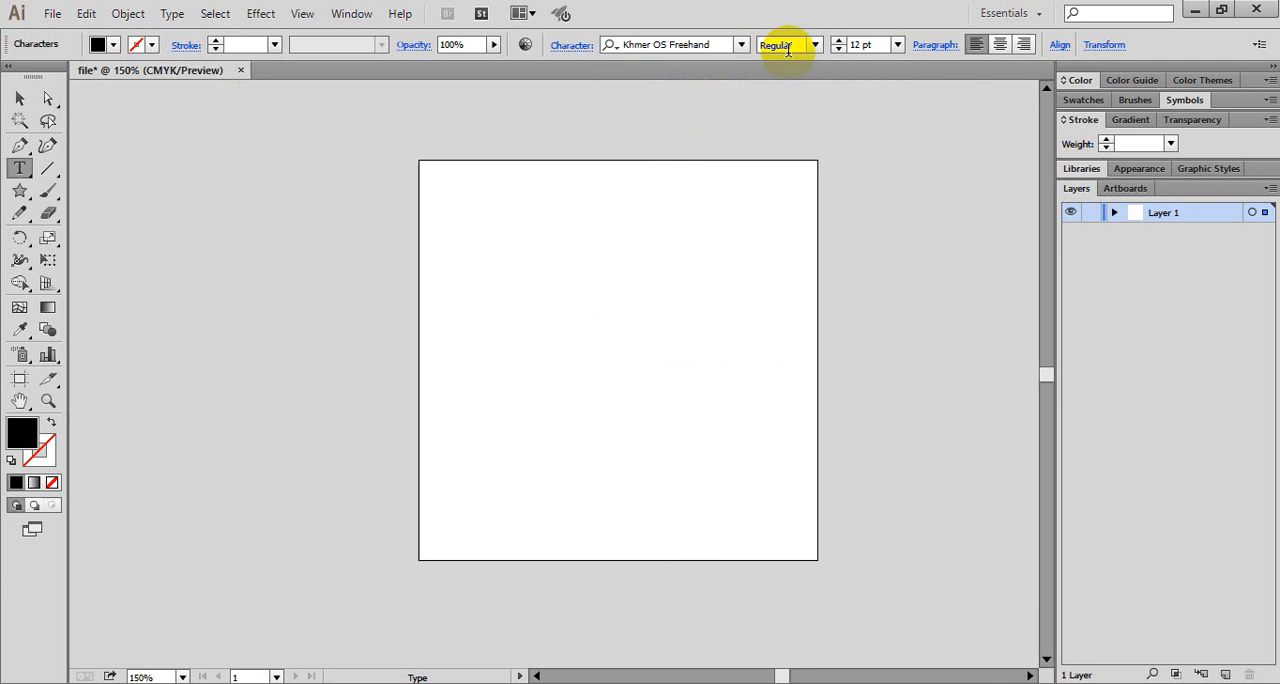
- Try a 48 pt font size for the new text, and set it to 24 pt
left_click(897, 45)
left_click(912, 340)
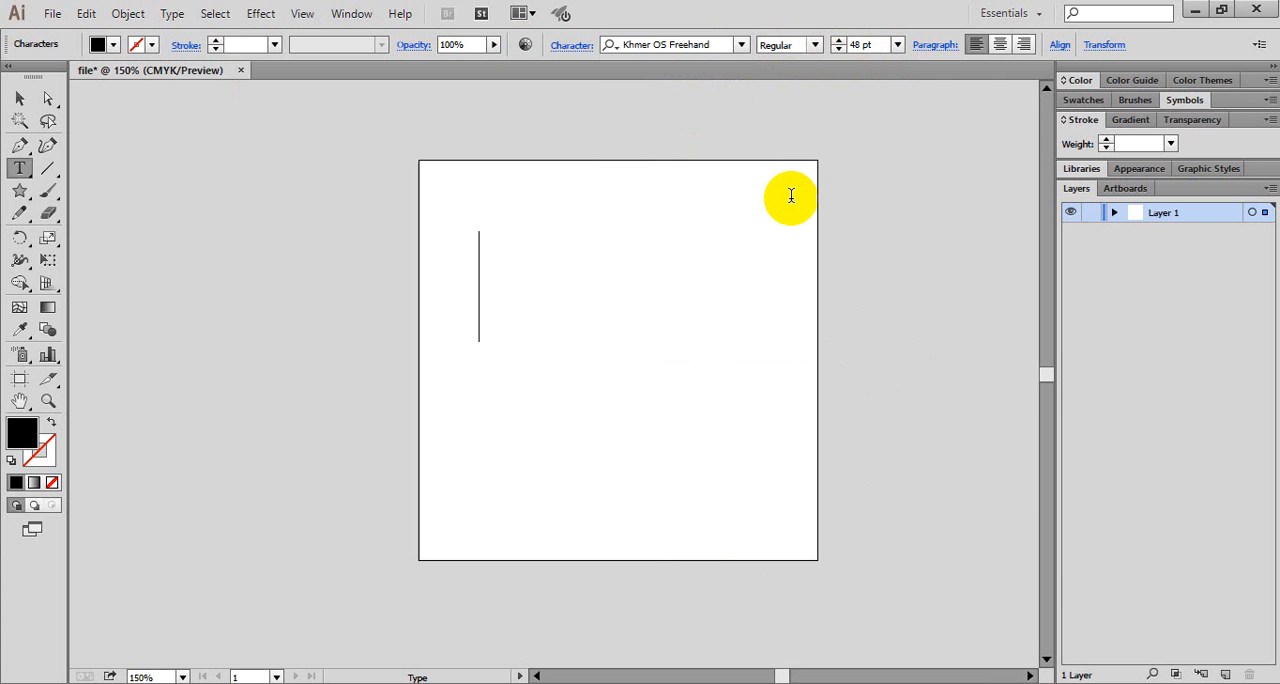
left_click(897, 45)
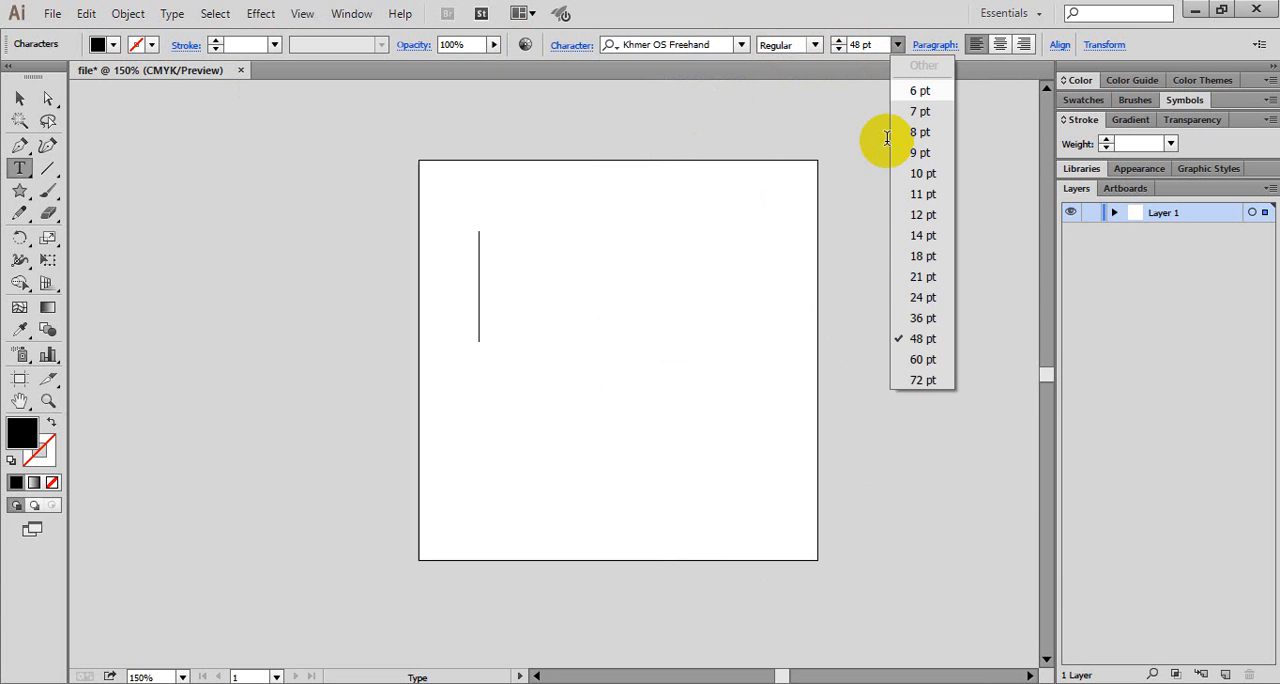
left_click(926, 297)
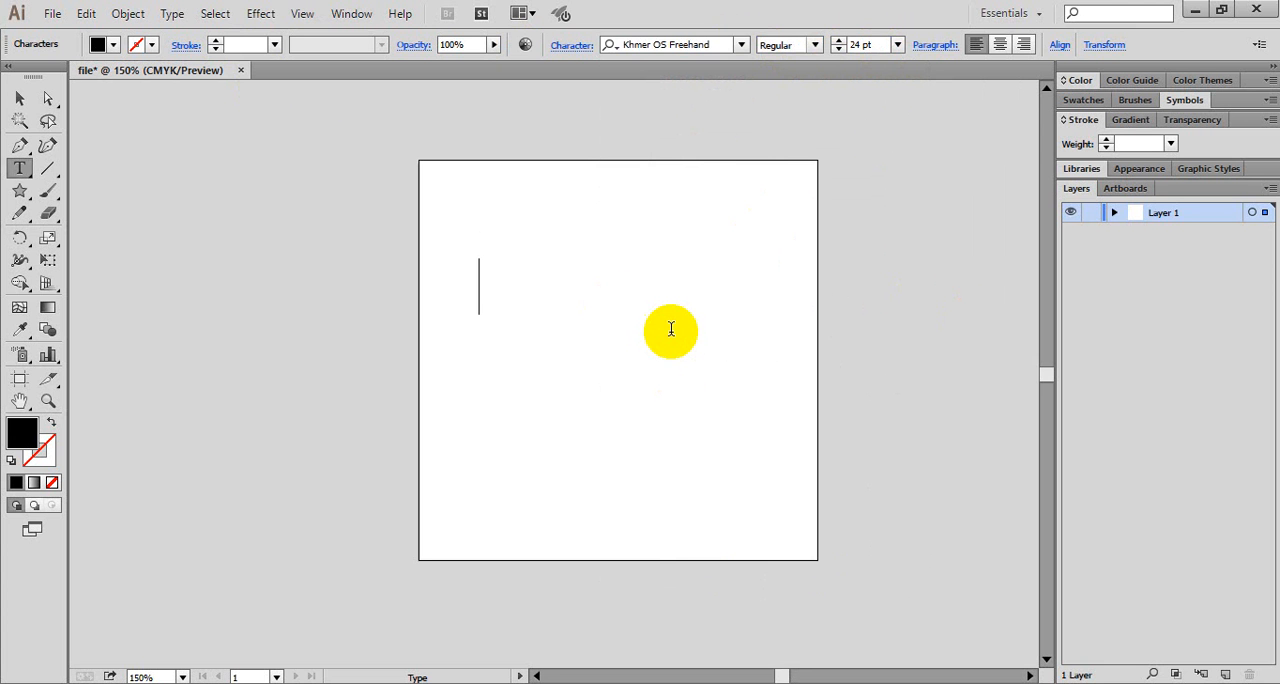
- Switch the input language to the Khmer (NIDA) keyboard and enter "ភាសាខ្មែរ" in the text object
left_click(1190, 683)
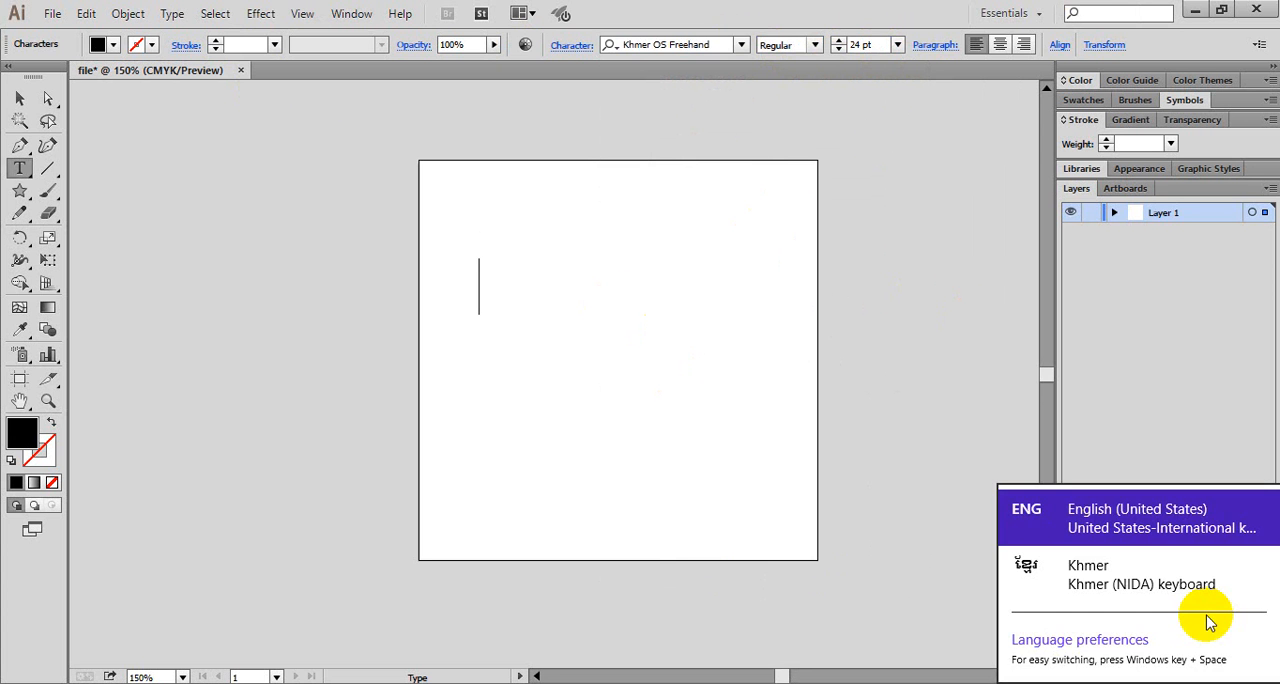
left_click(1170, 585)
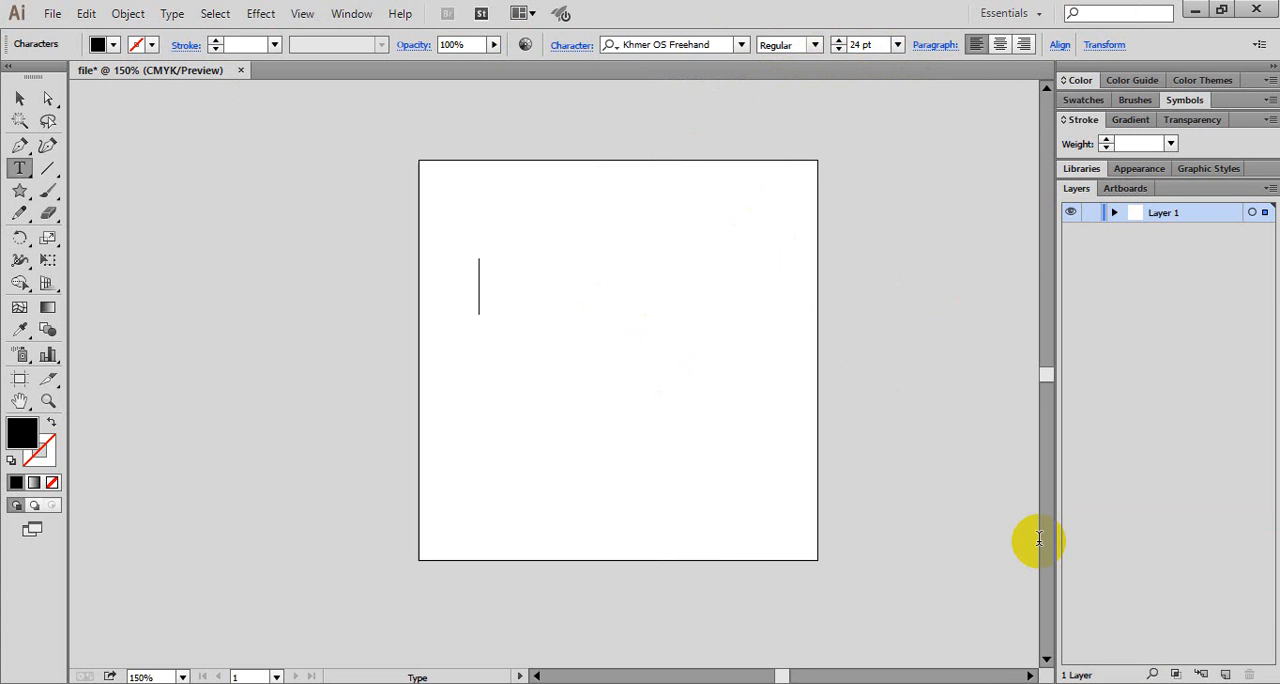
type("ភាសាខ")
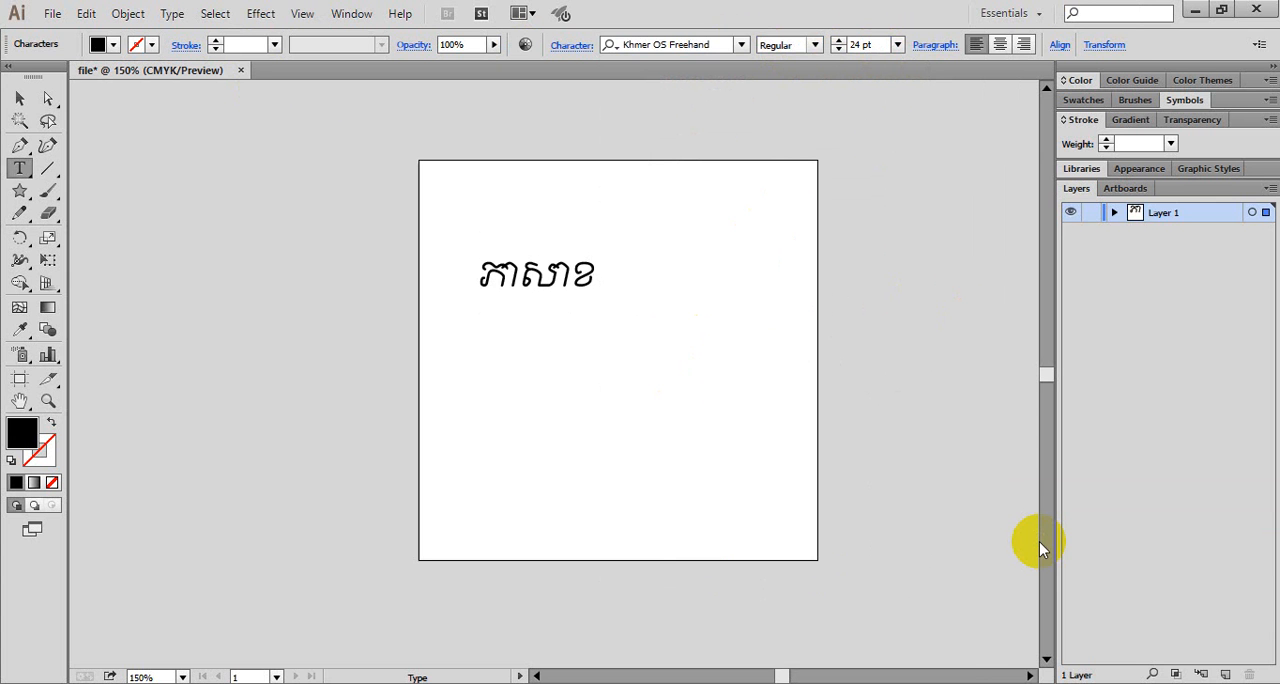
type("្មែររ")
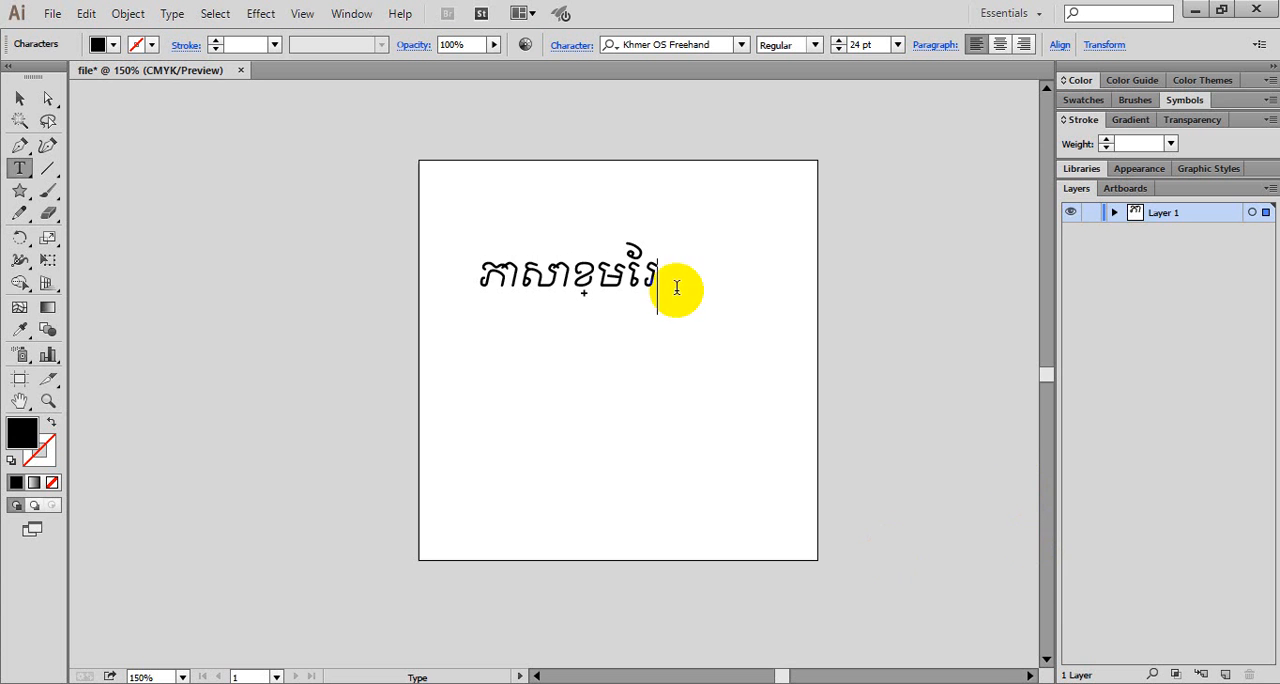
- Select the whole Khmer text and switch the Type preferences' language option to Show Indic Options
left_click_drag(677, 288, 481, 282)
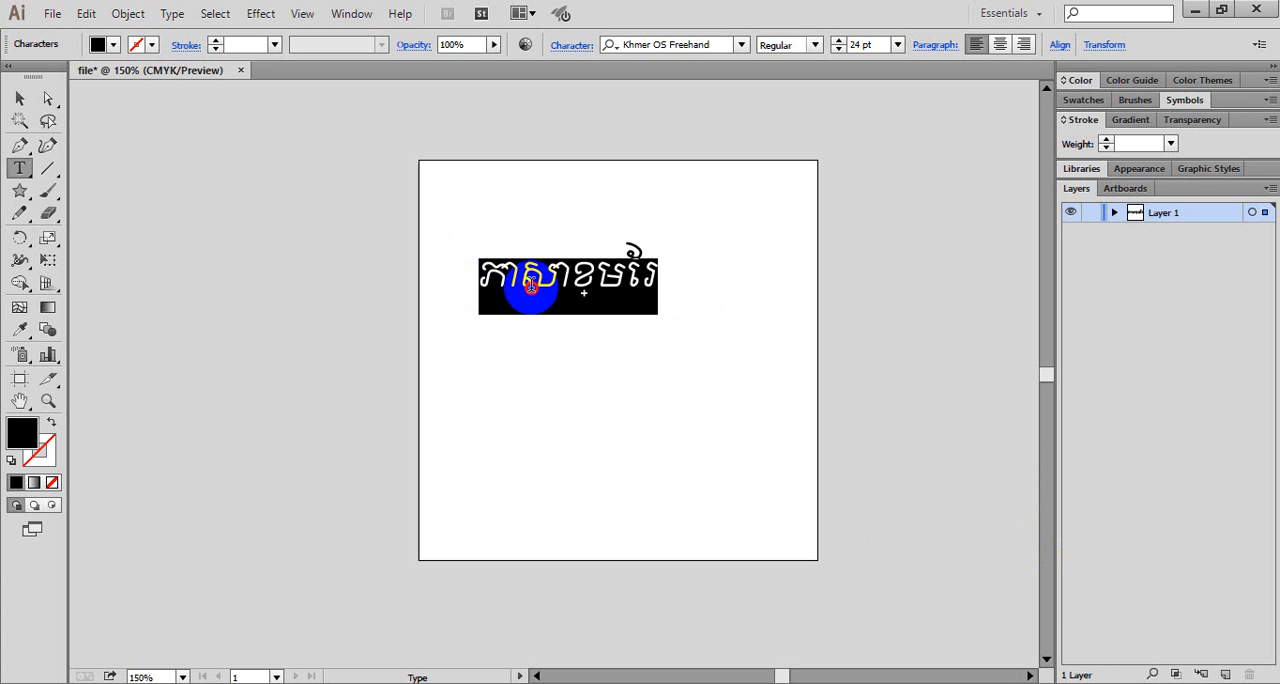
left_click(531, 287)
left_click_drag(622, 277, 103, 20)
left_click(641, 281)
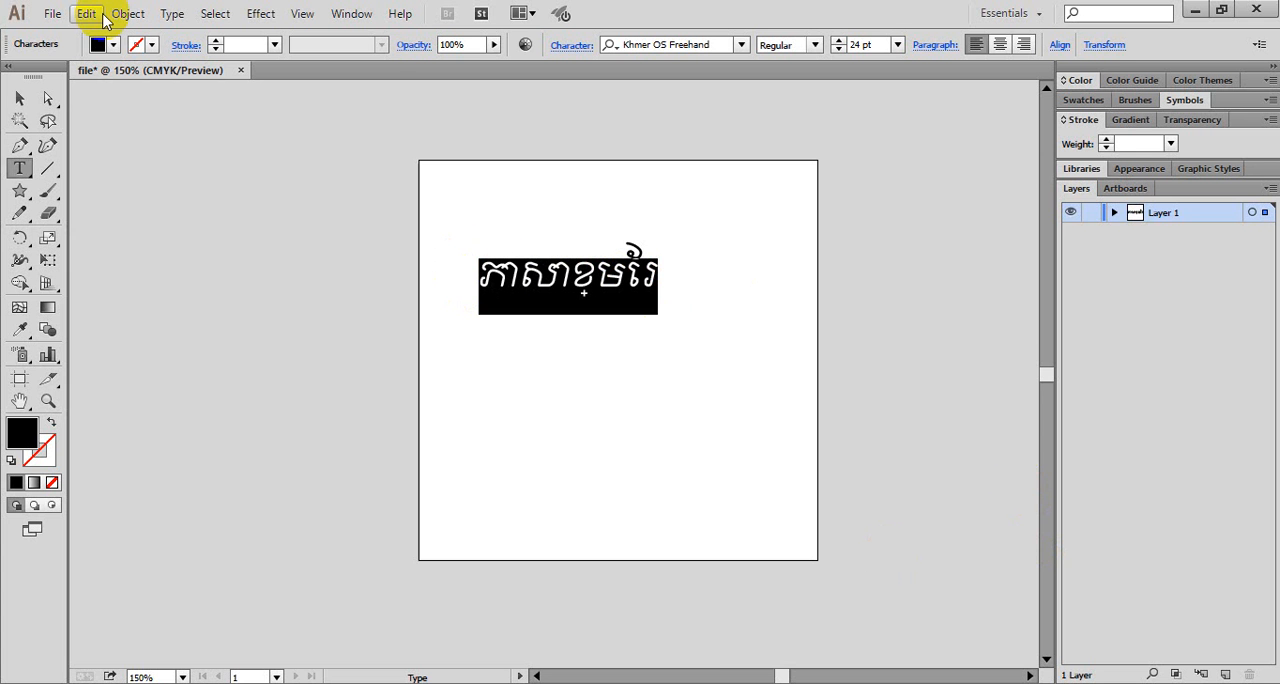
left_click(103, 18)
mouse_move(135, 638)
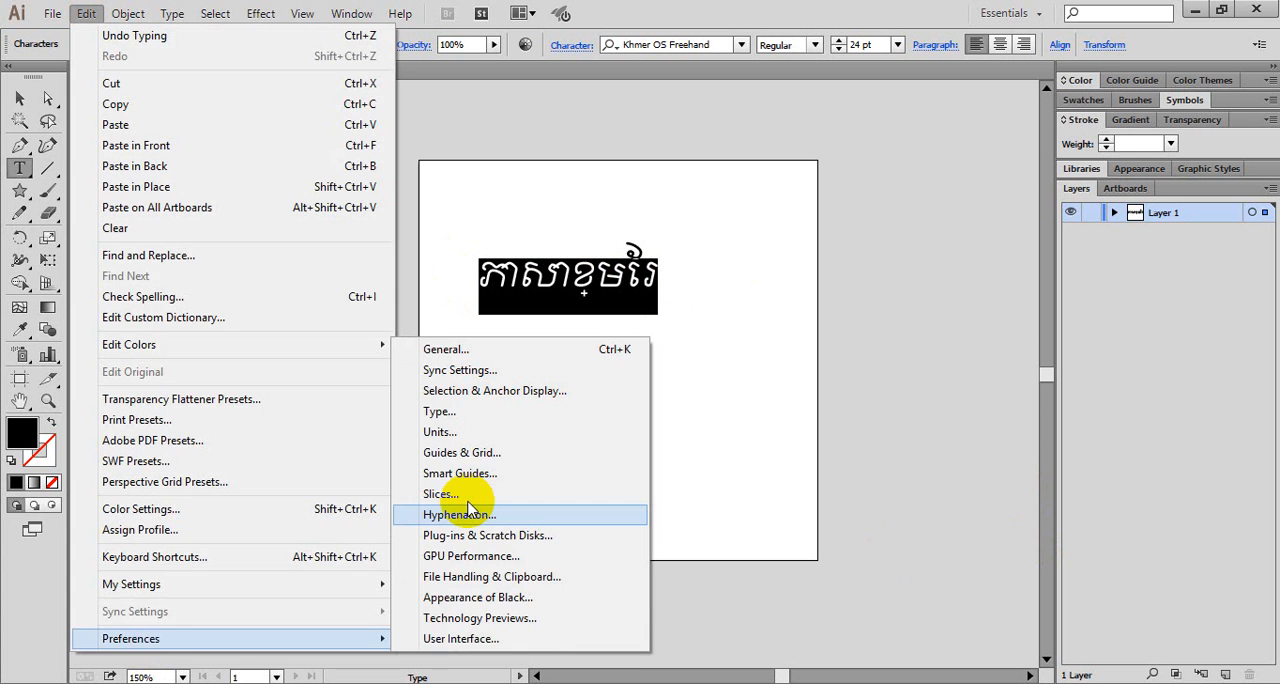
left_click(460, 420)
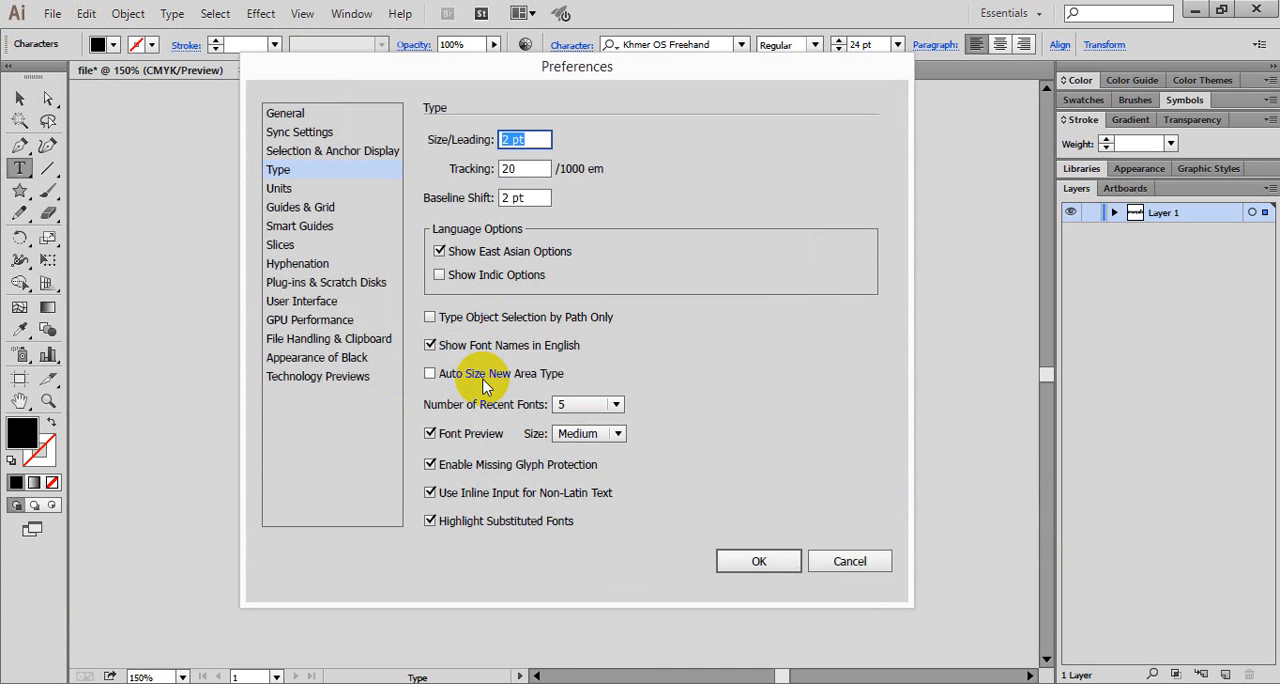
left_click(484, 275)
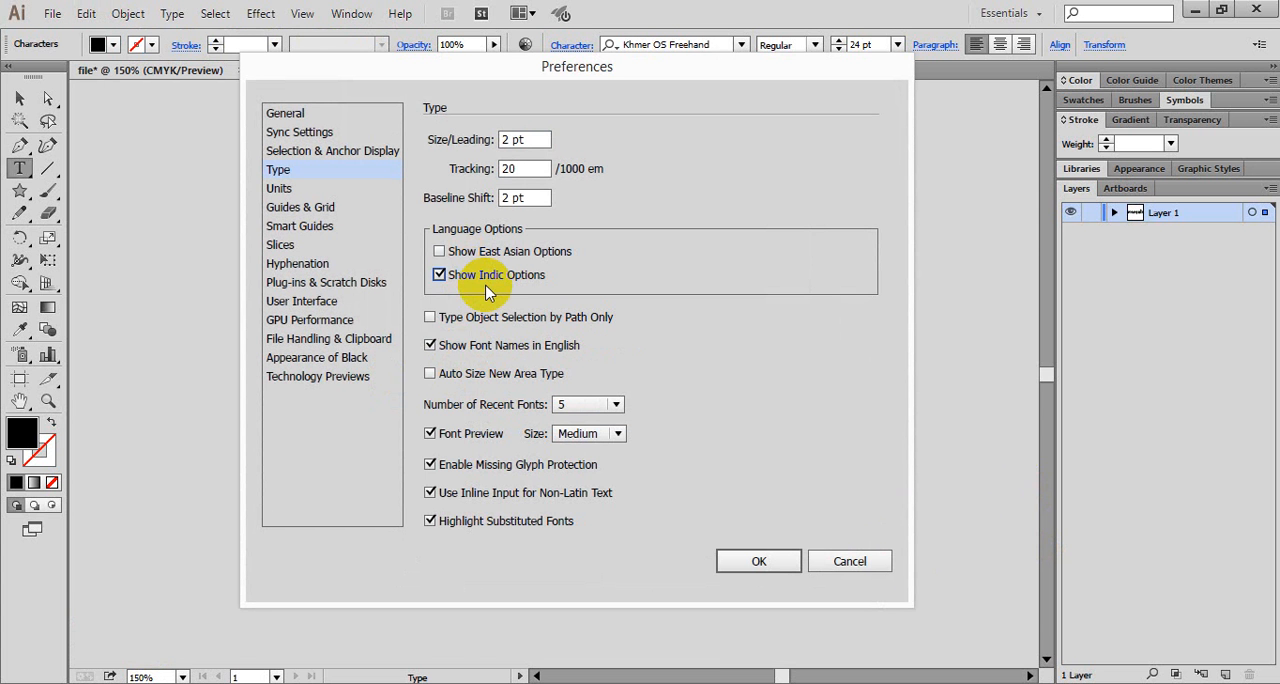
left_click(737, 563)
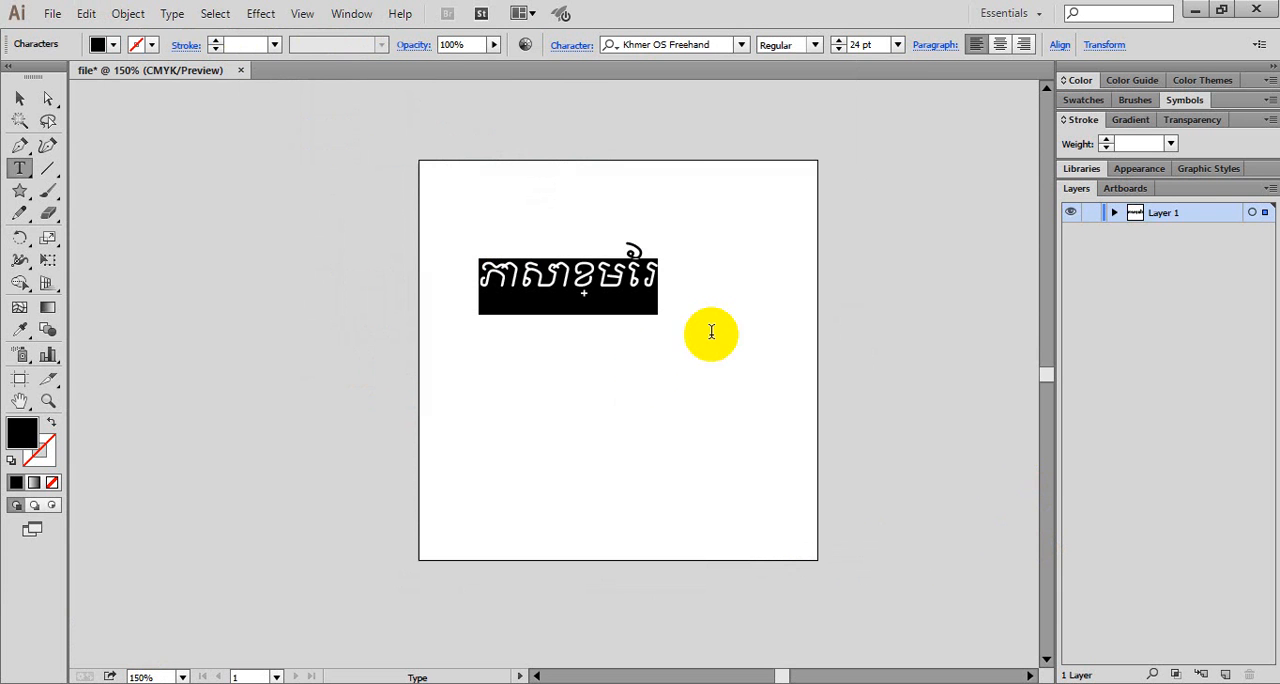
- Delete the Khmer text and remove its empty text object from the artboard
key("Delete")
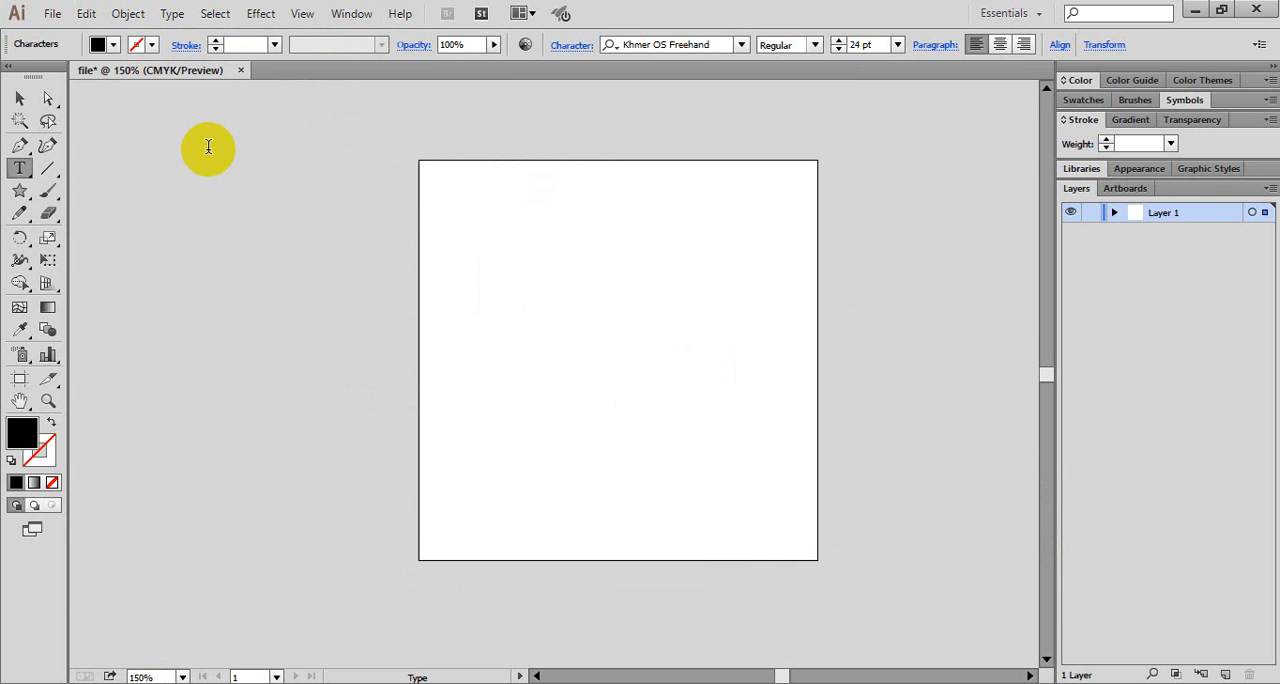
key("Escape")
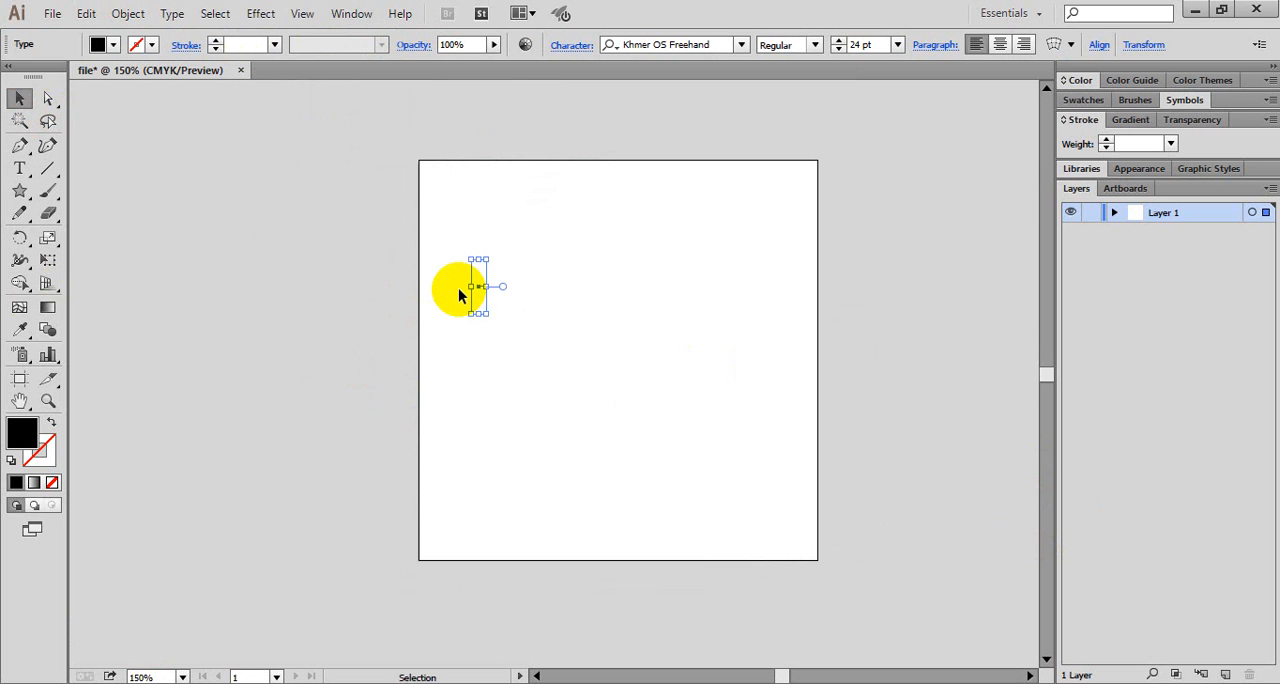
left_click(460, 295)
- Create a point text object near the artboard's left edge, enter "ភាសាខ្មែរ" in it and deselect it
left_click(19, 168)
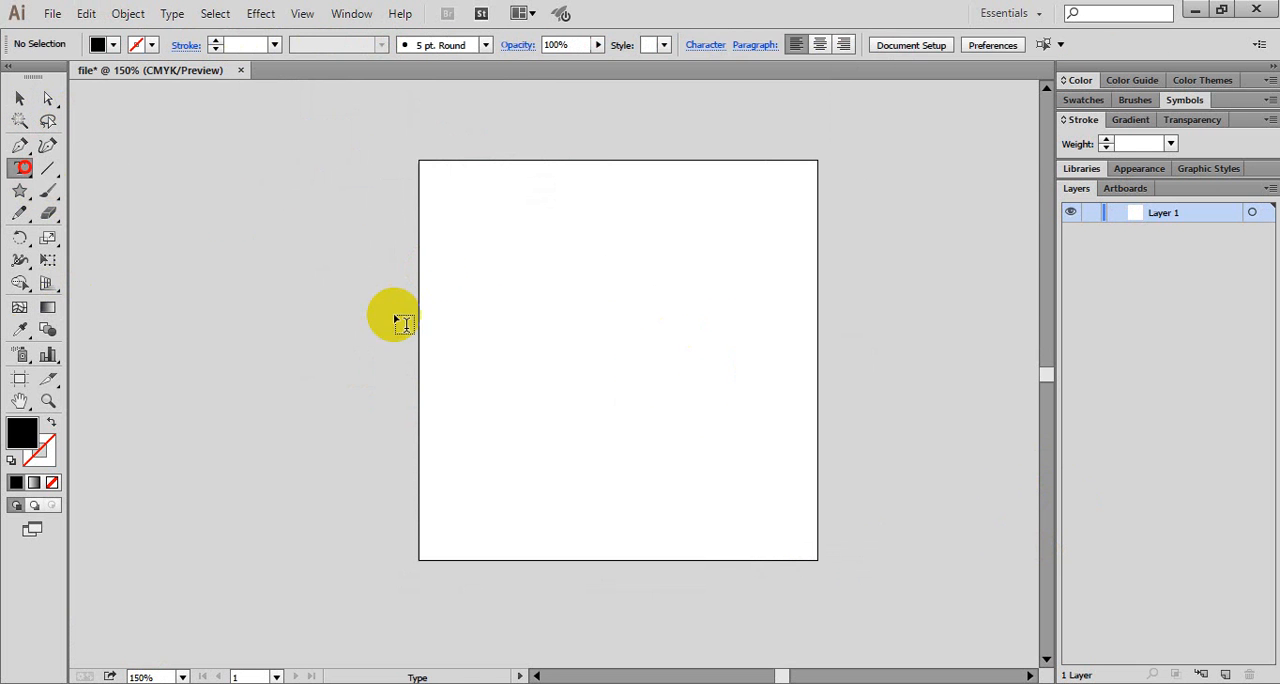
left_click(534, 403)
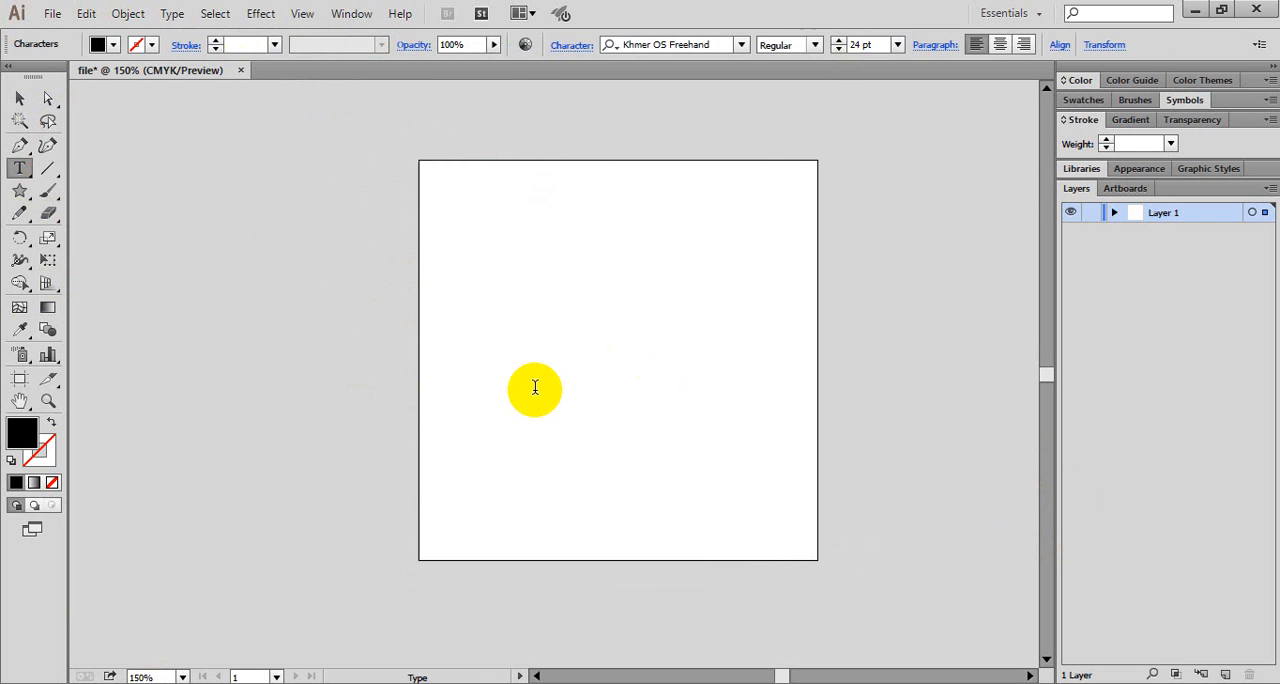
type("ភាសាខ")
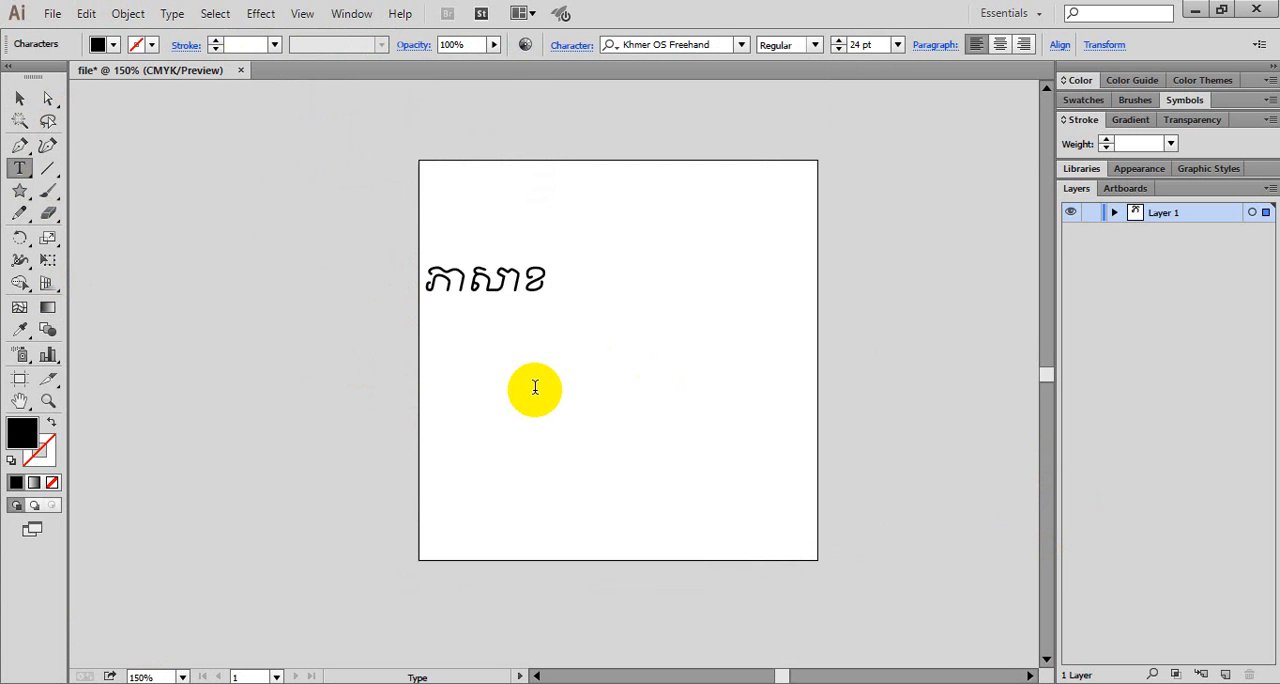
type("្មែរ")
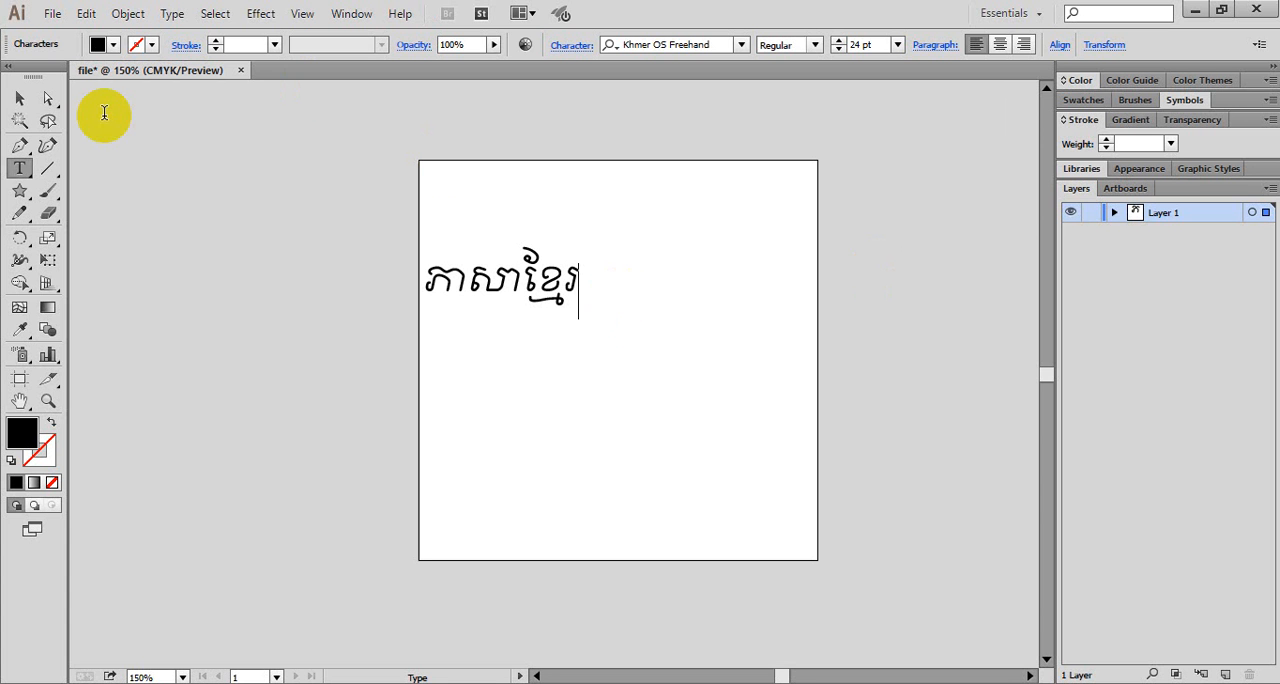
key("Escape")
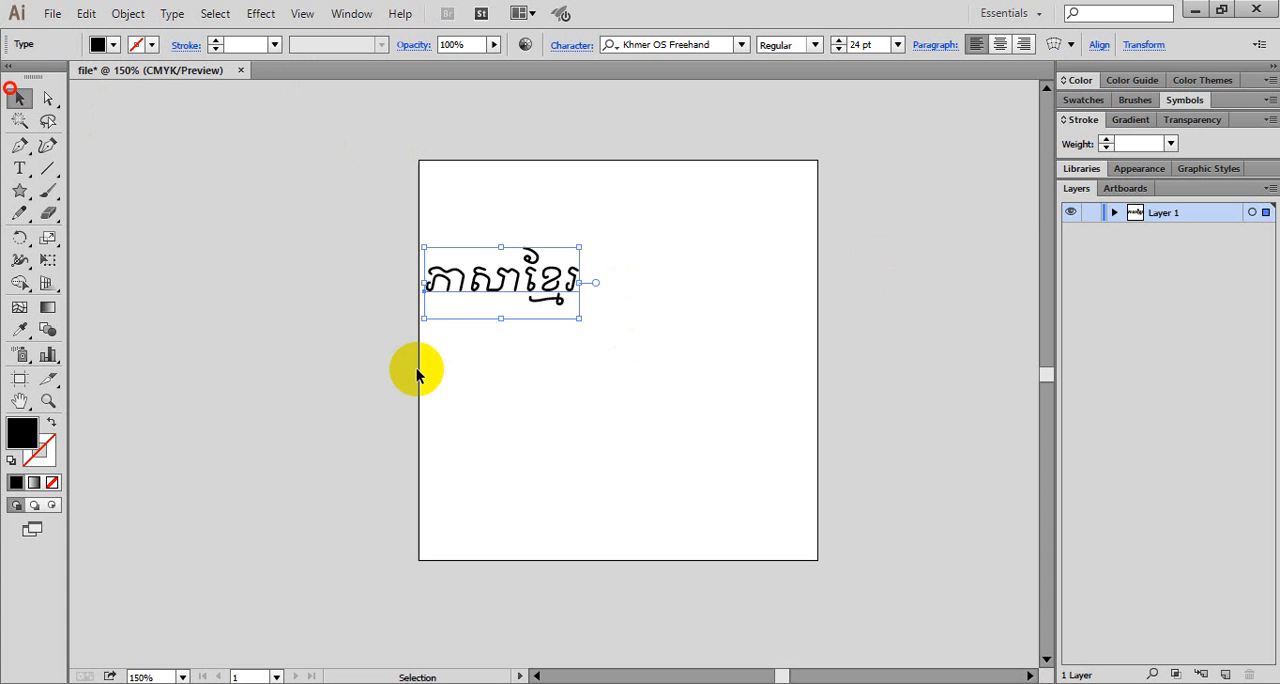
left_click(462, 434)
- Switch the language option in the Type preferences to Show East Asian Options
left_click(88, 14)
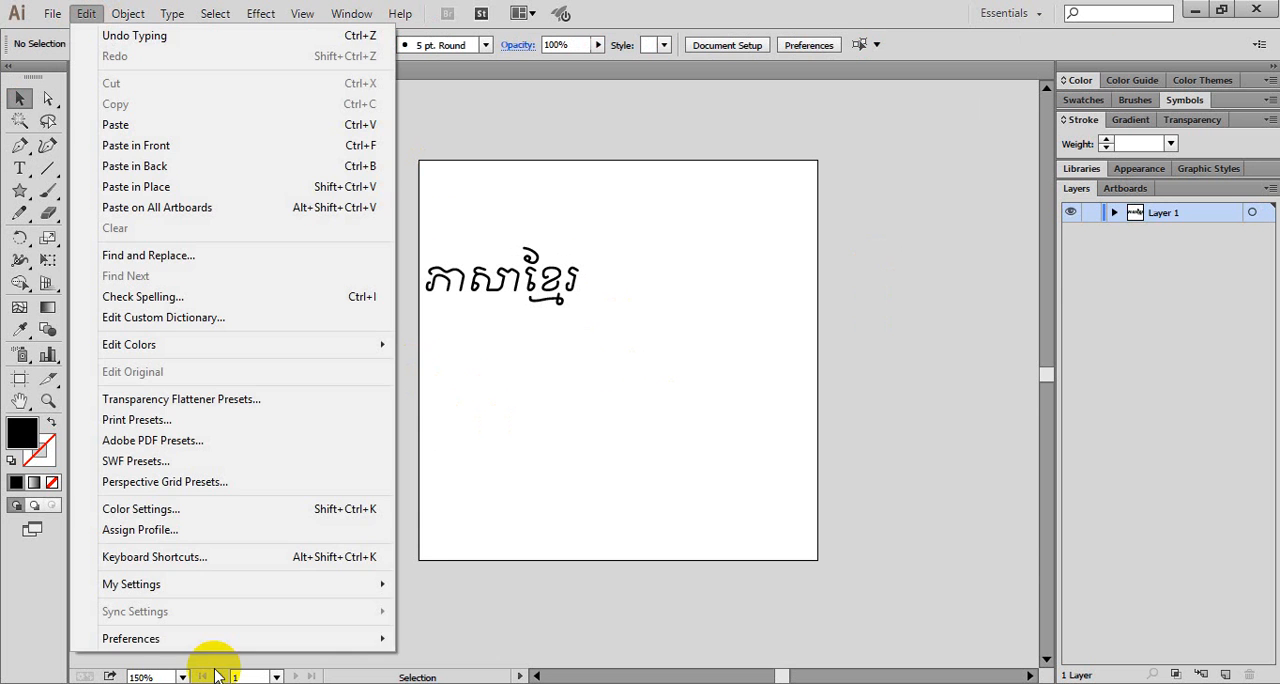
mouse_move(215, 638)
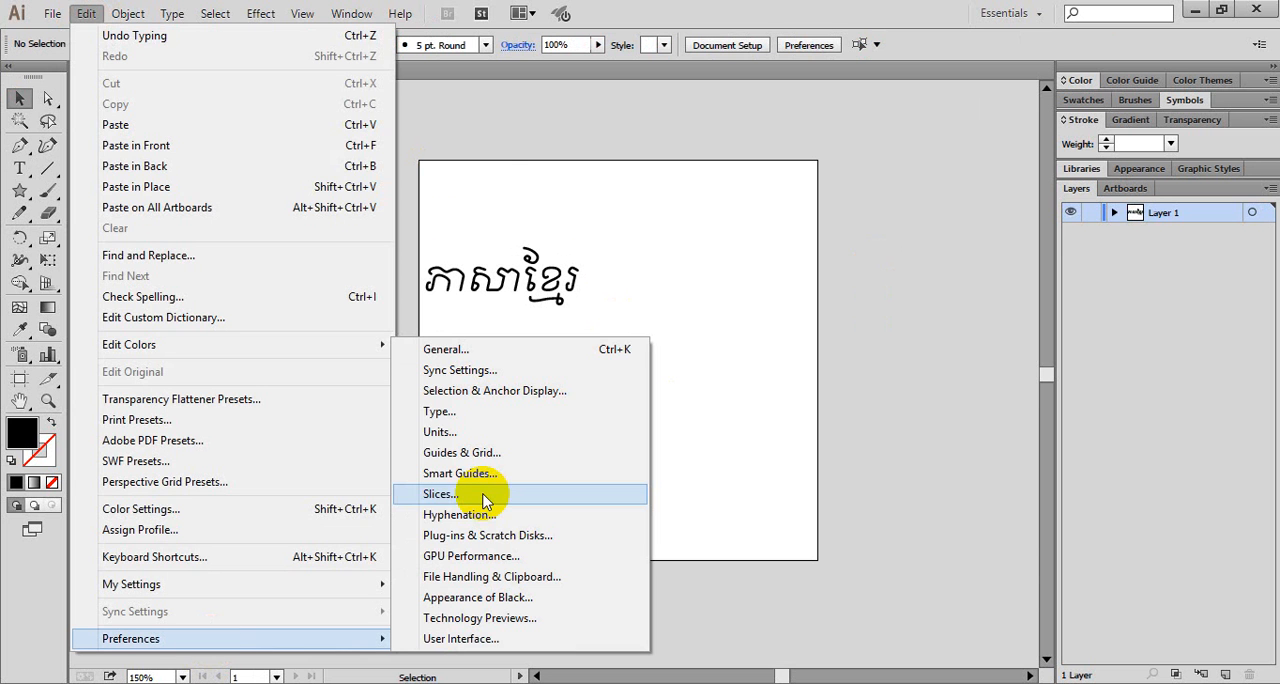
left_click(464, 414)
left_click(495, 253)
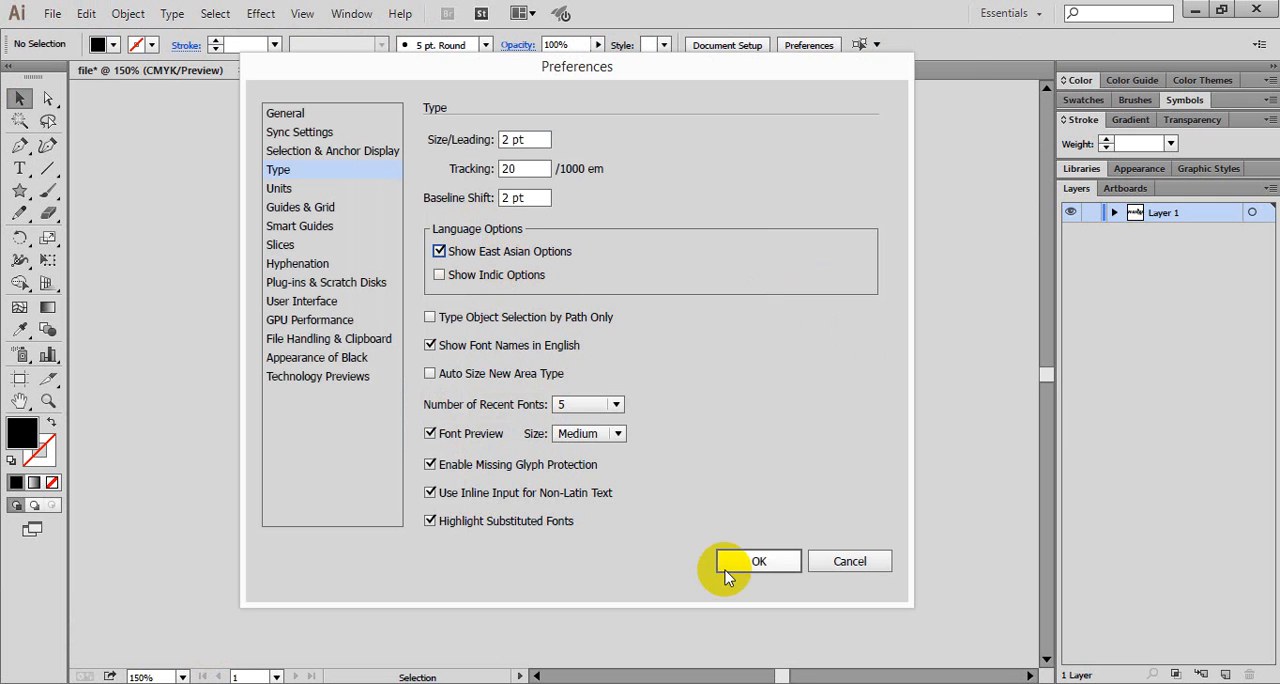
left_click(757, 561)
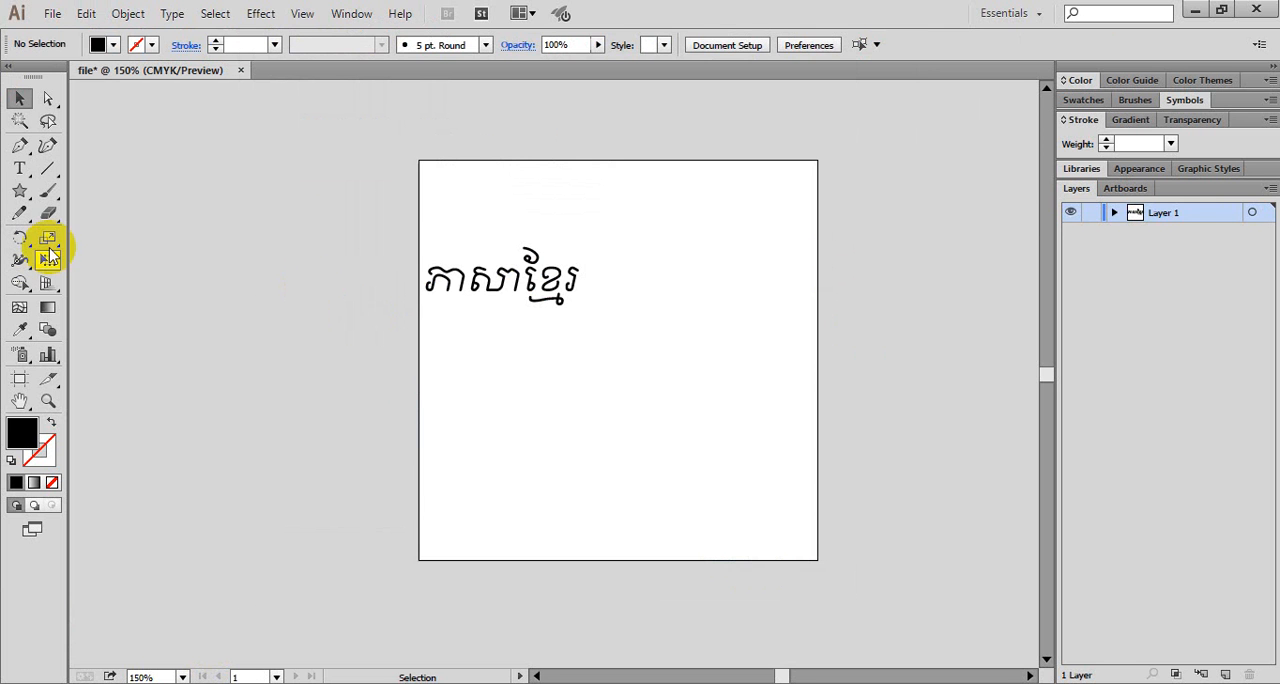
- Create a second point text object below the first Khmer line and enter "ភាសាខ្មែរ" in it
left_click(20, 172)
left_click(430, 366)
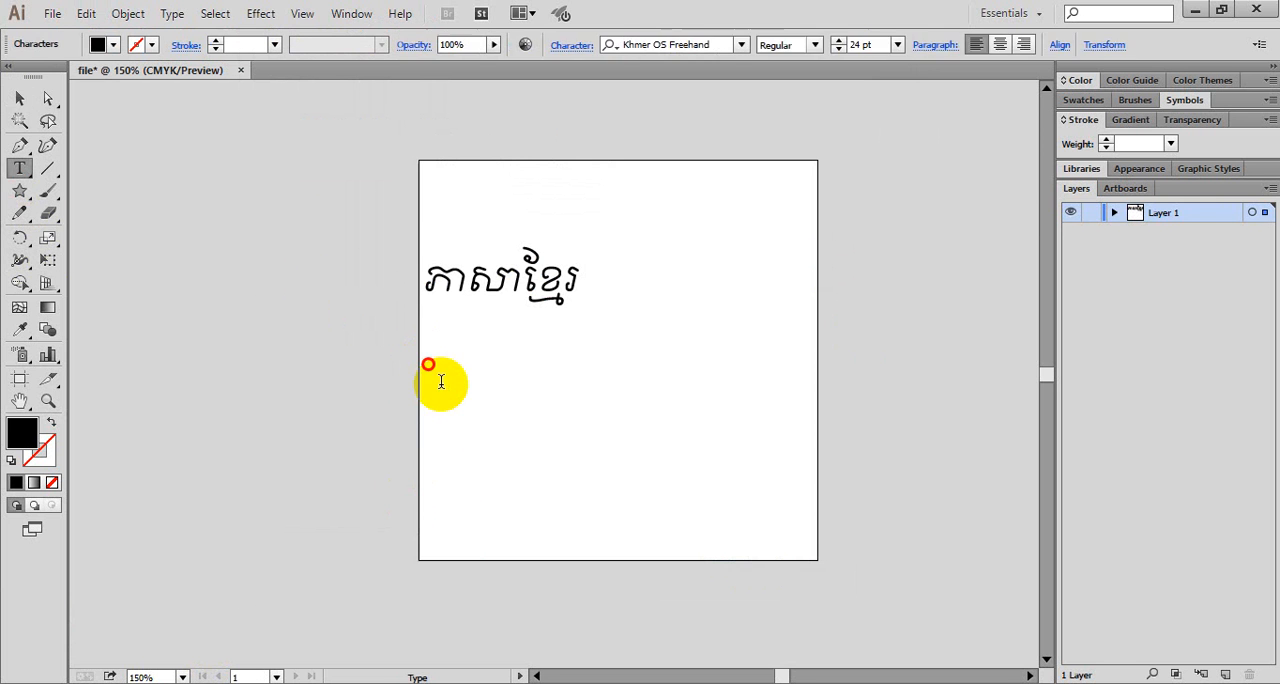
mouse_move(1225, 676)
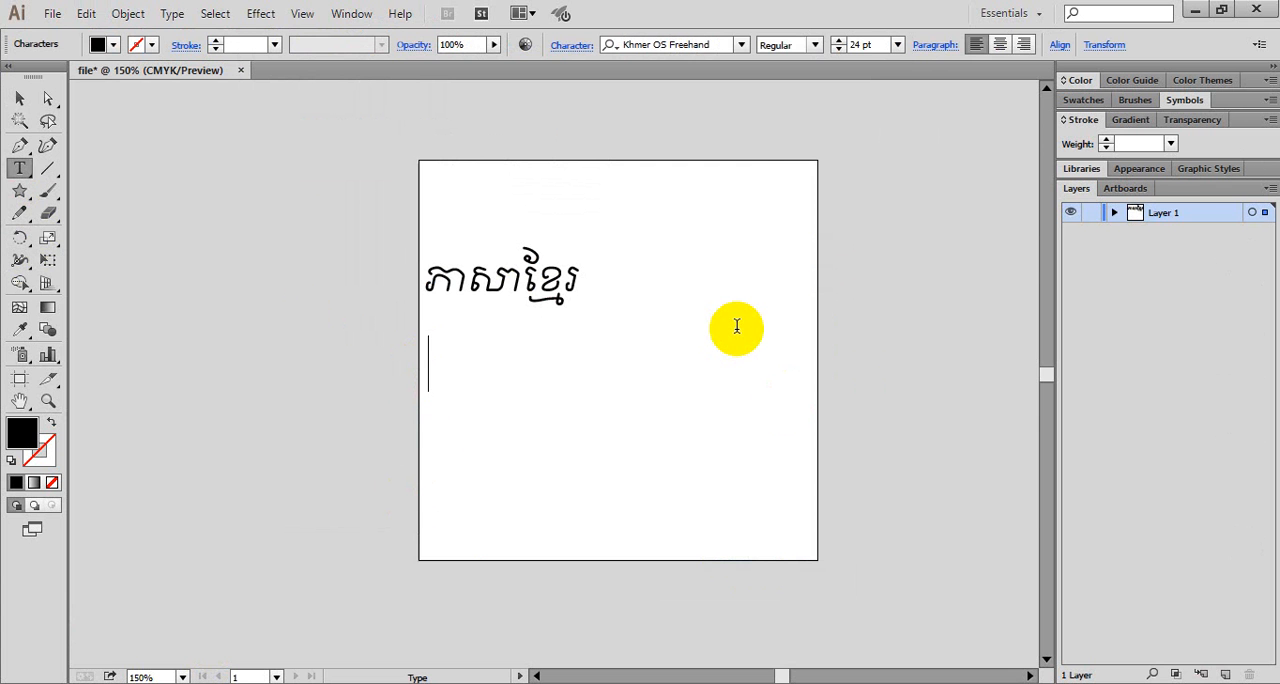
type("ភាសា")
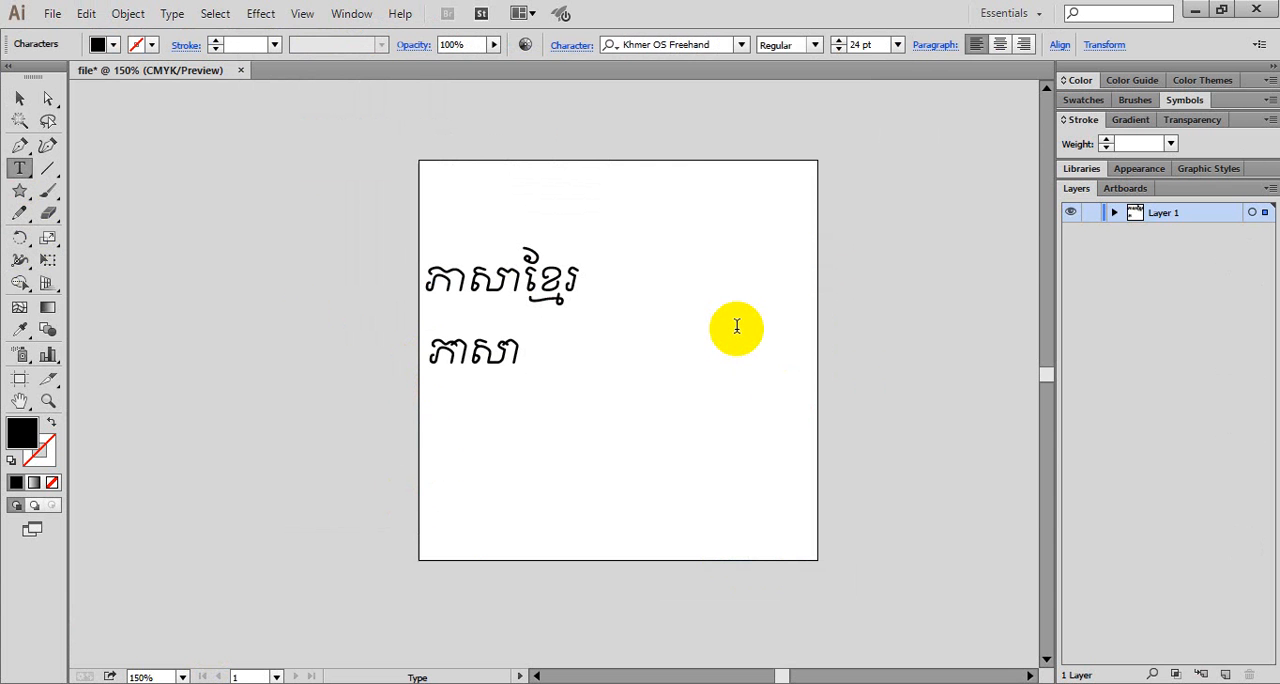
type("ខ្មែរ")
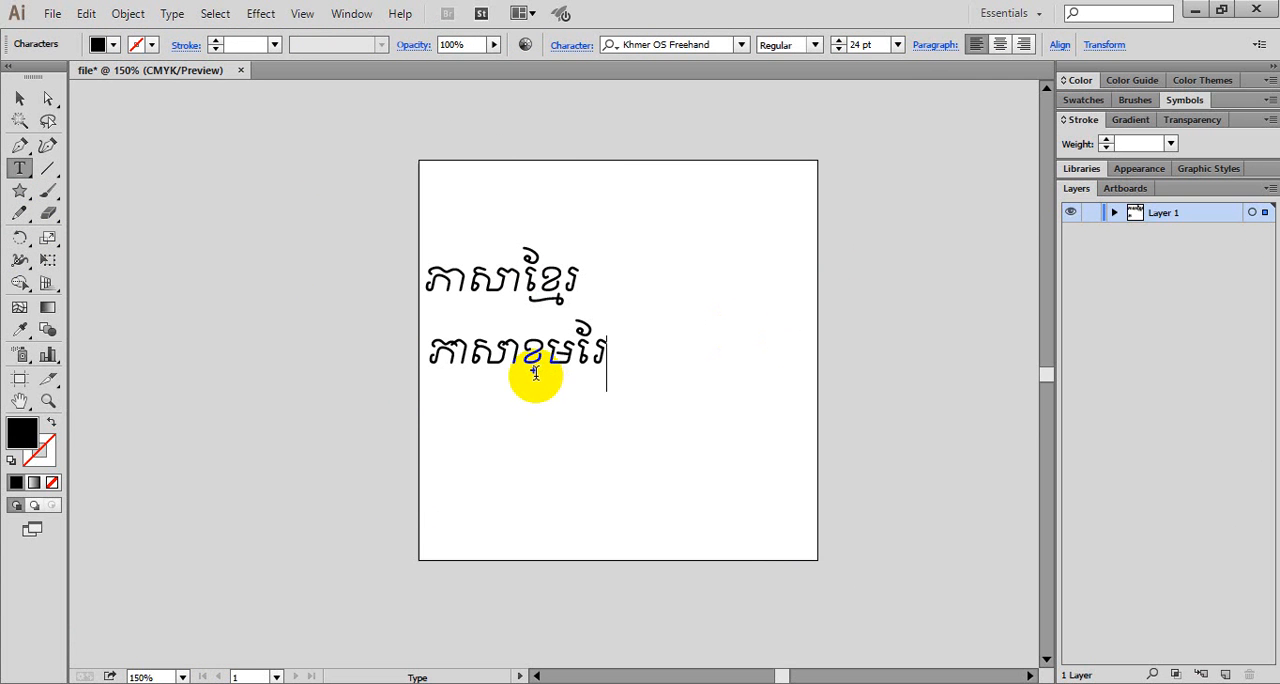
- Set the Type preferences' language option back to Show Indic Options
left_click(85, 14)
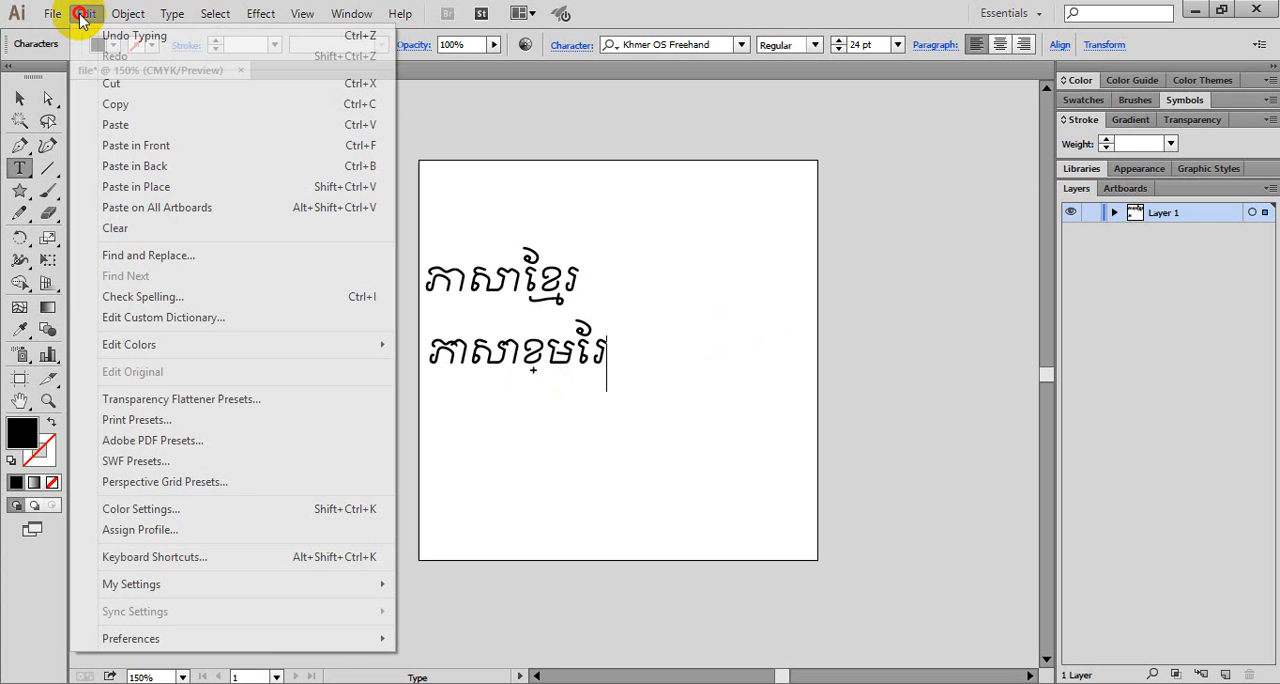
left_click(131, 640)
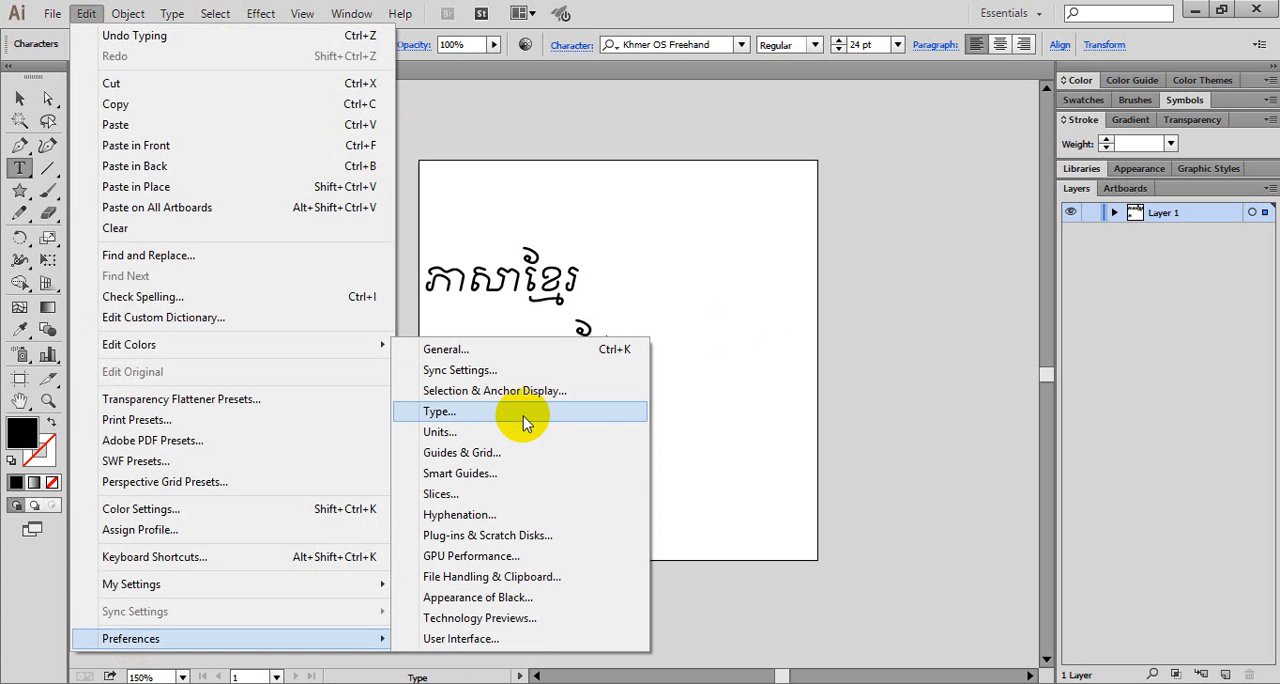
left_click(523, 416)
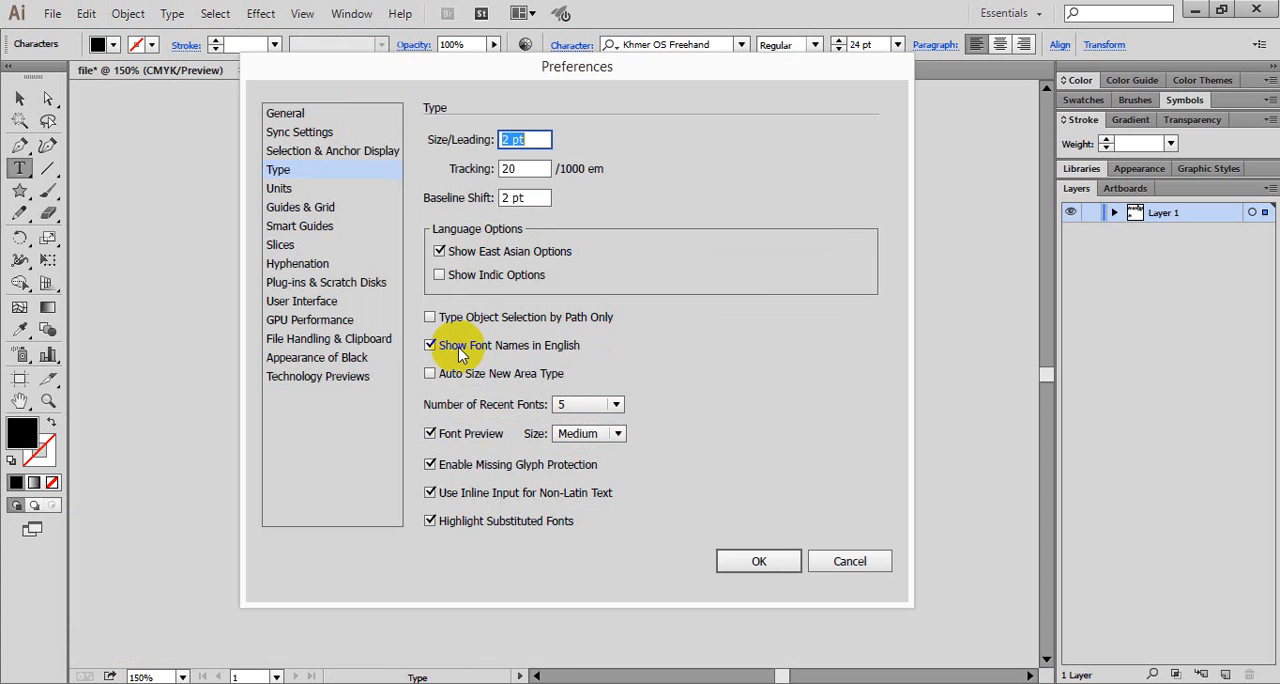
left_click(452, 284)
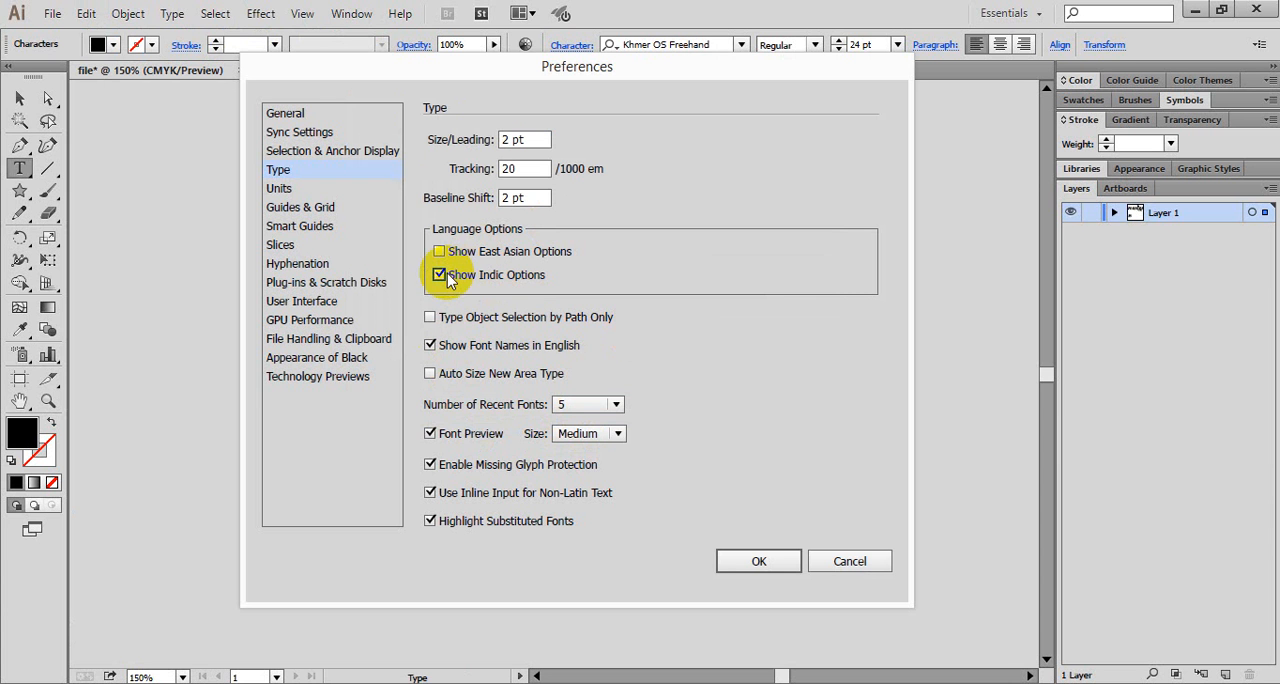
left_click(755, 561)
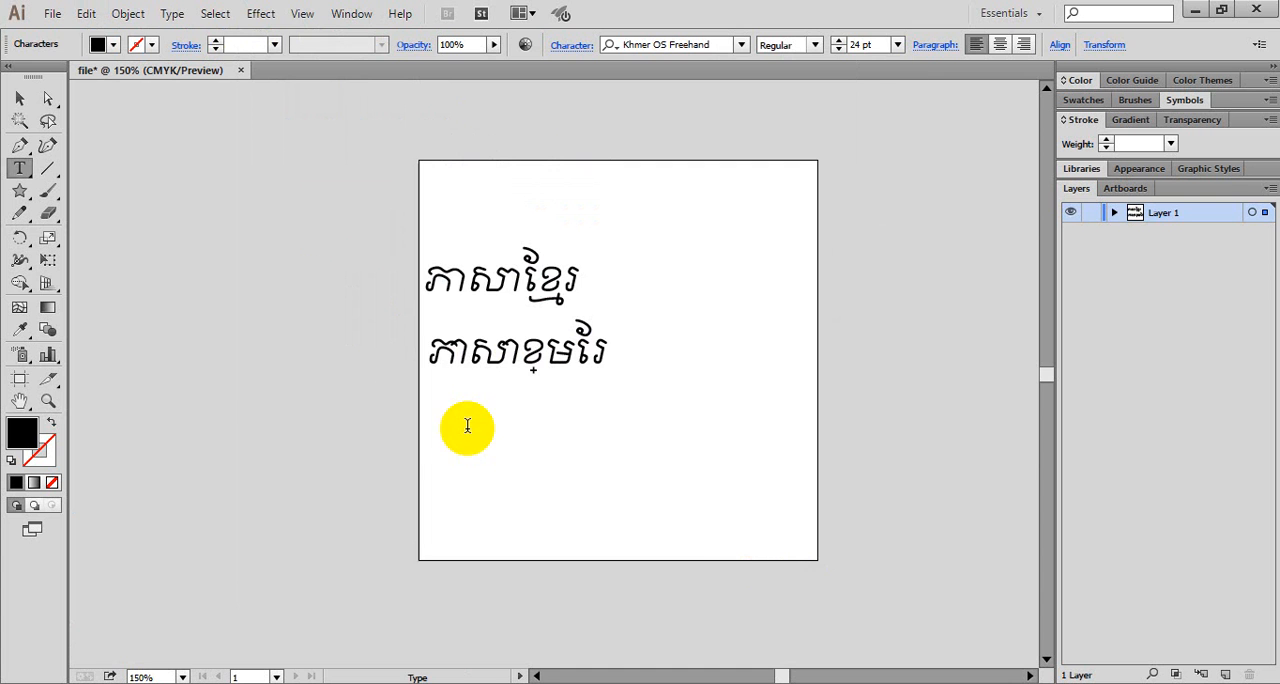
- Add a third point text object reading "ភាសាខ្មែរ" below the two existing Khmer lines
key("Escape")
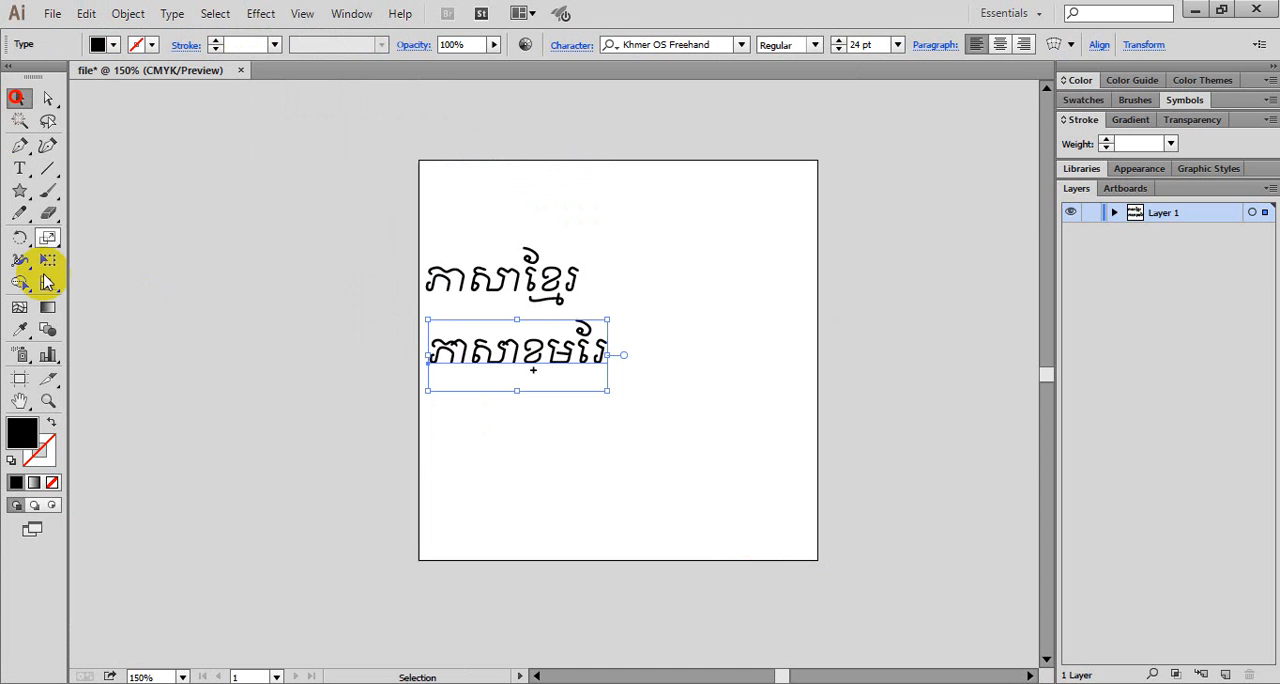
key("t")
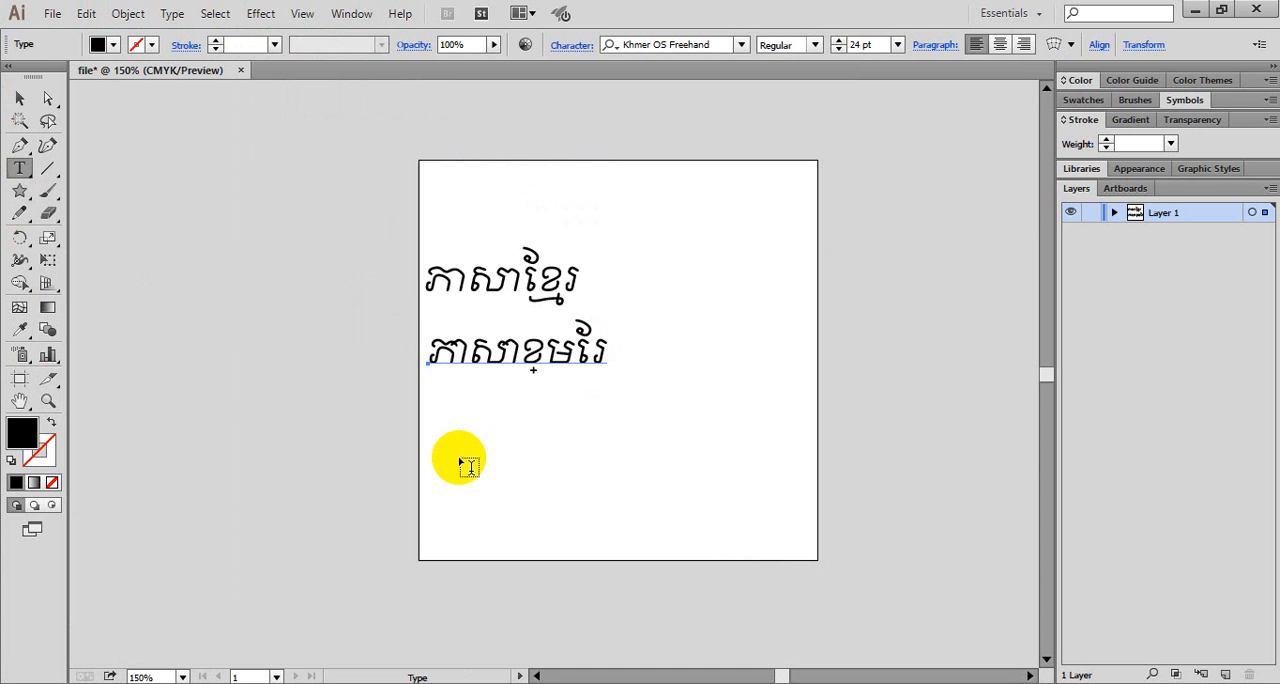
left_click(462, 464)
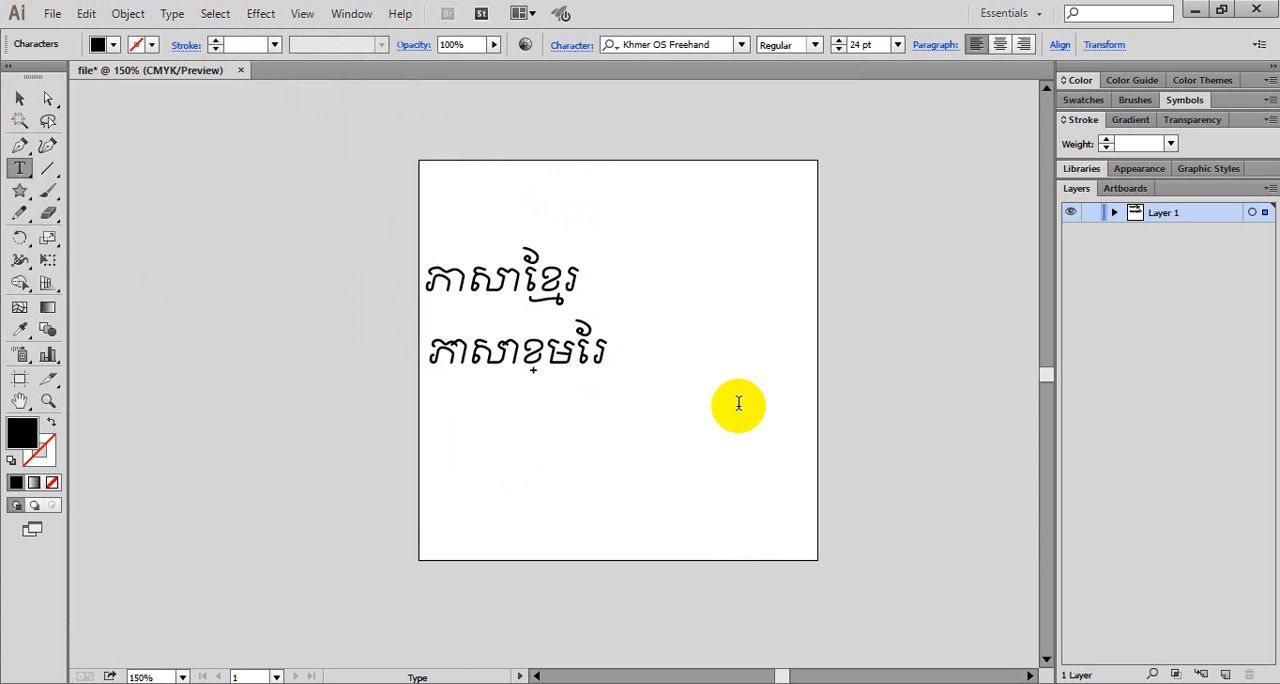
type("ភាសាខ")
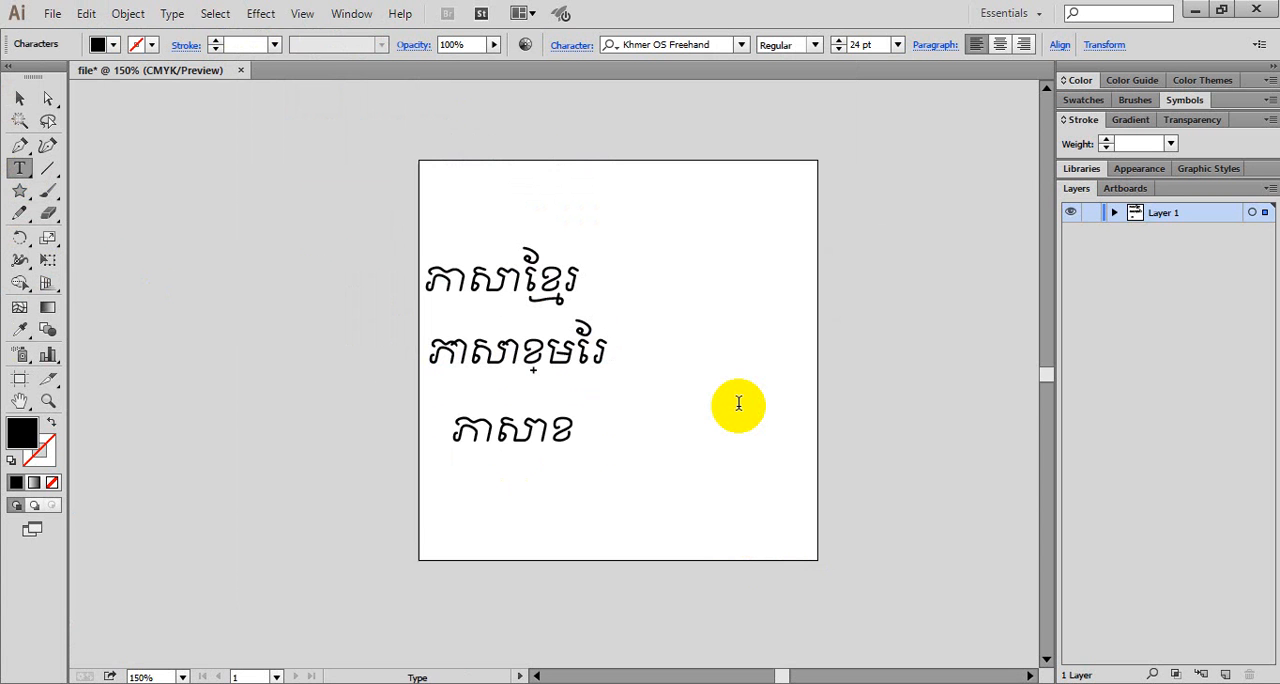
type("្មែរ")
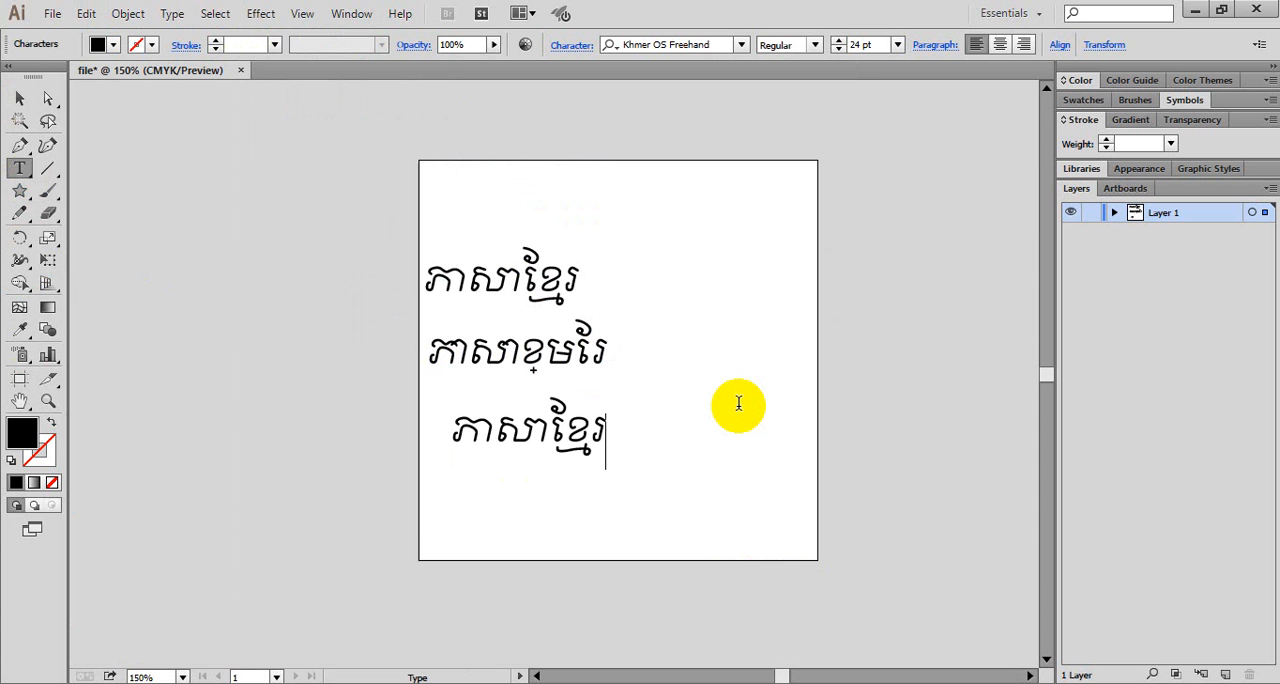
- Select all three Khmer text objects on the artboard and delete them
left_click(16, 94)
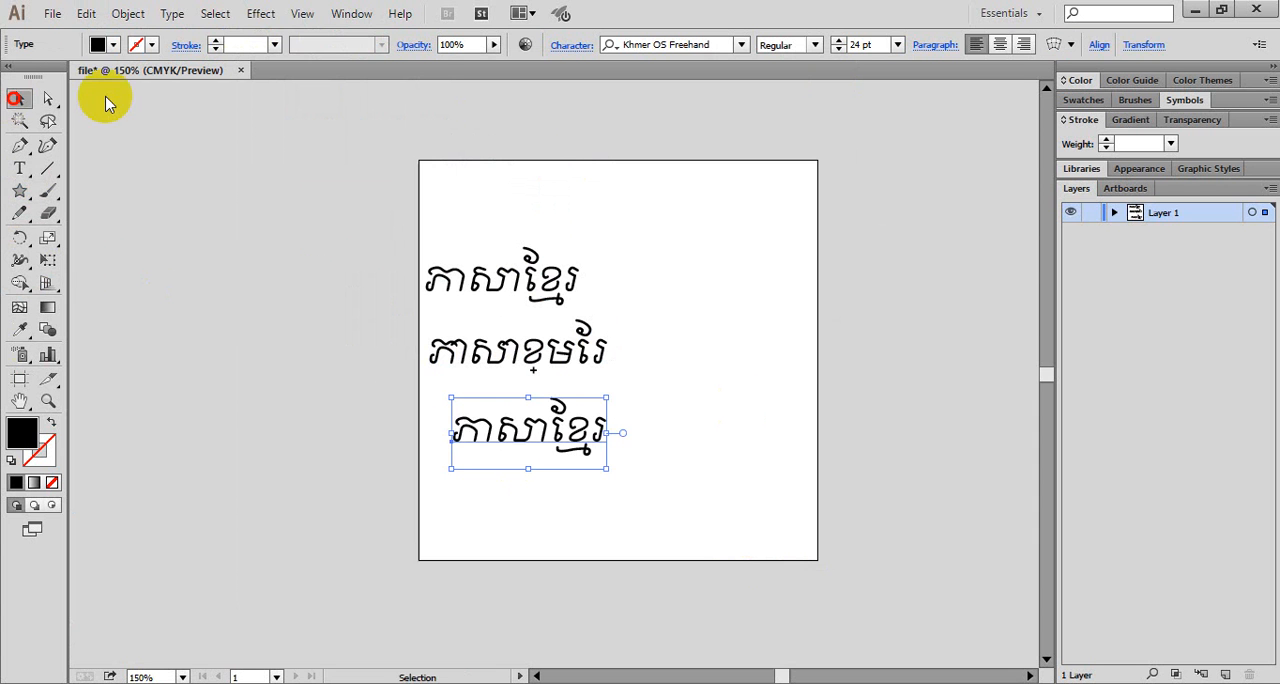
left_click_drag(392, 182, 620, 478)
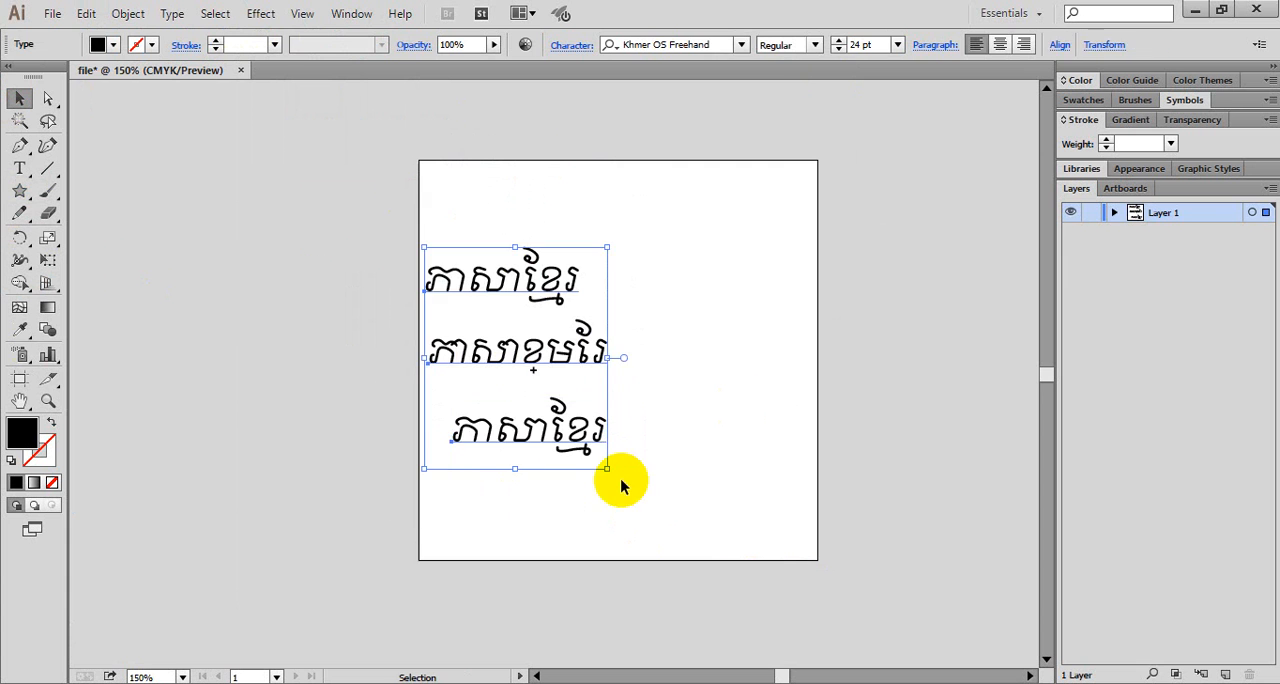
key("Delete")
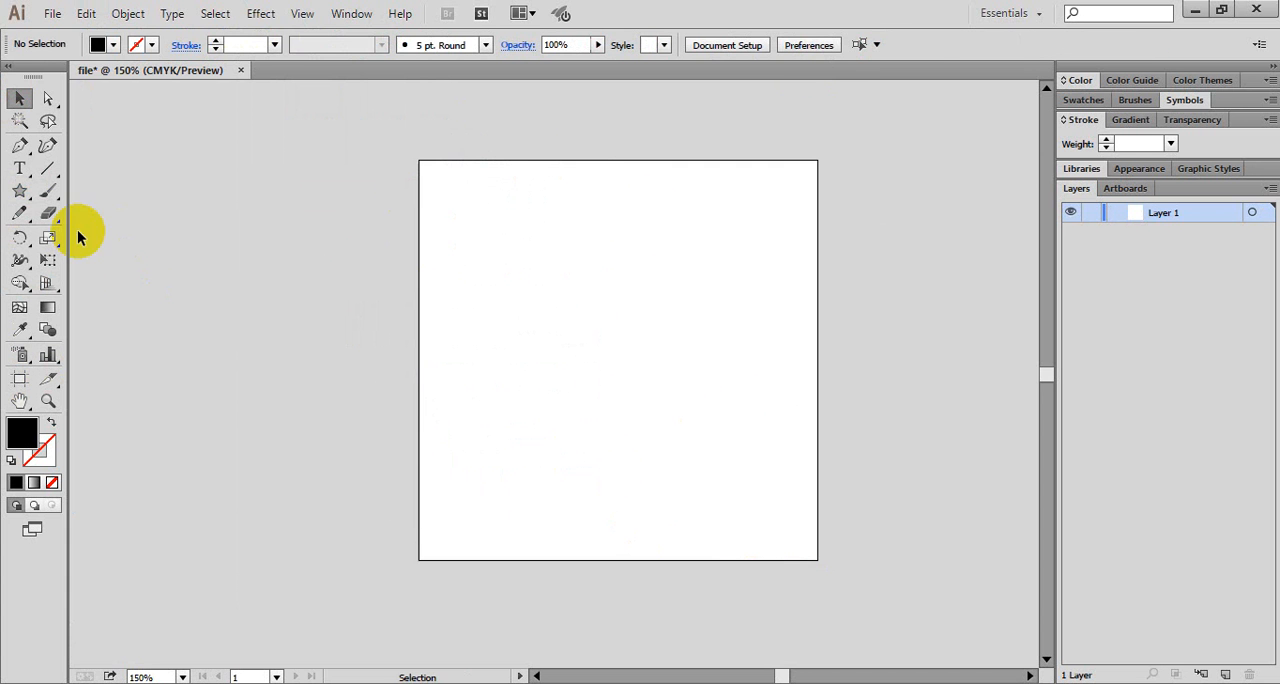
- Tear off the hidden Type tools as a floating panel beside the artboard's upper-right corner
left_click(22, 172)
left_click_drag(27, 181, 981, 160)
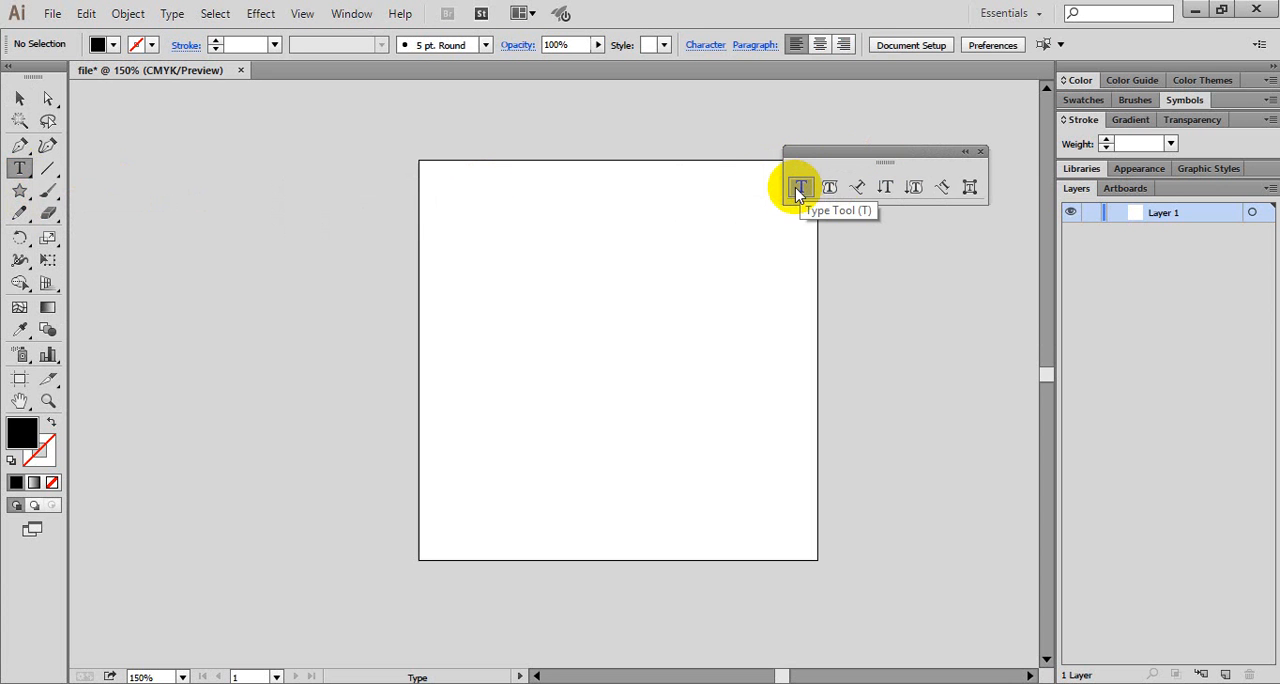
- Start a point text object near the artboard's upper-left corner and enter one long line of arbitrary Khmer characters running past the artboard's edge
left_click(428, 216)
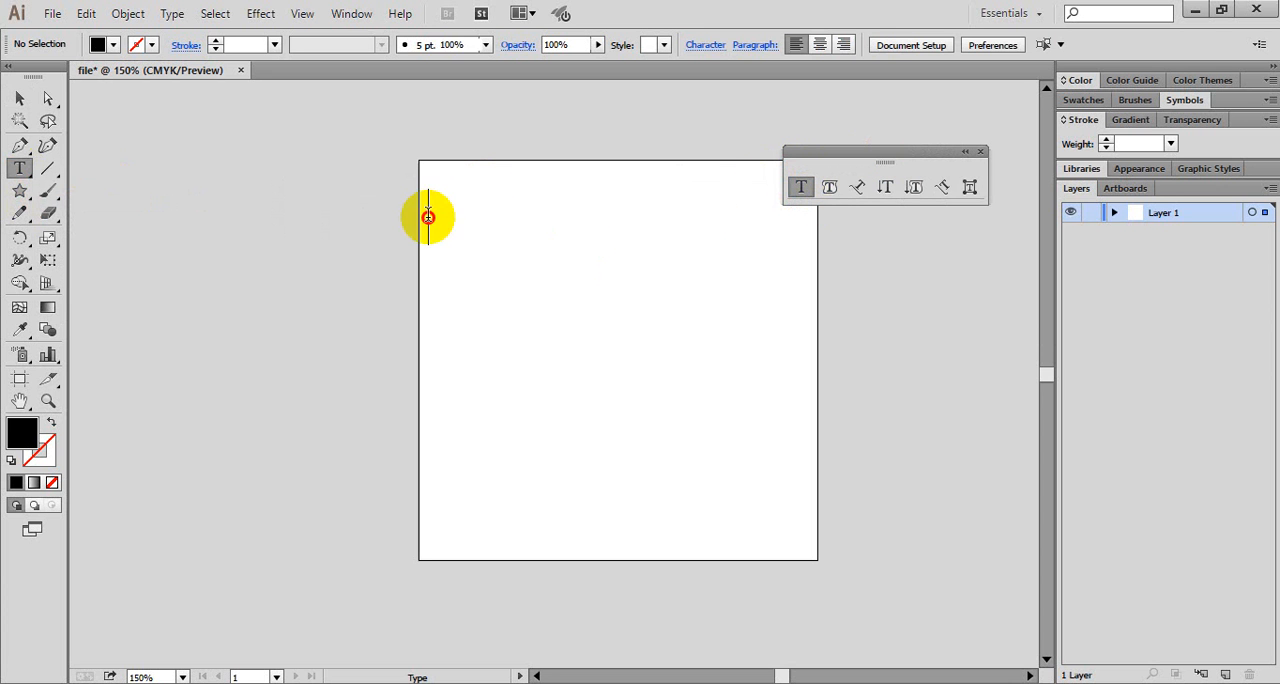
type("ថសកថ្សថ្កសដថកលសដ")
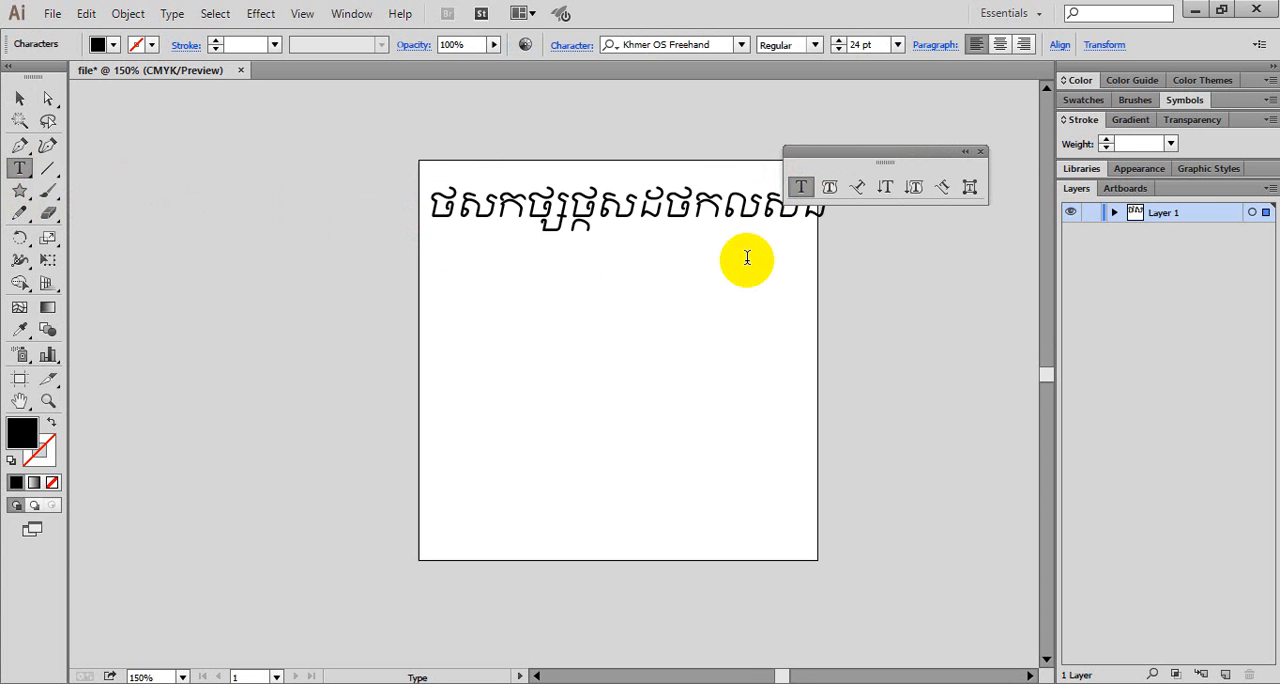
type("ថកលើសថេកបេបេថសដលថសលថសលថសលថលថលើដ")
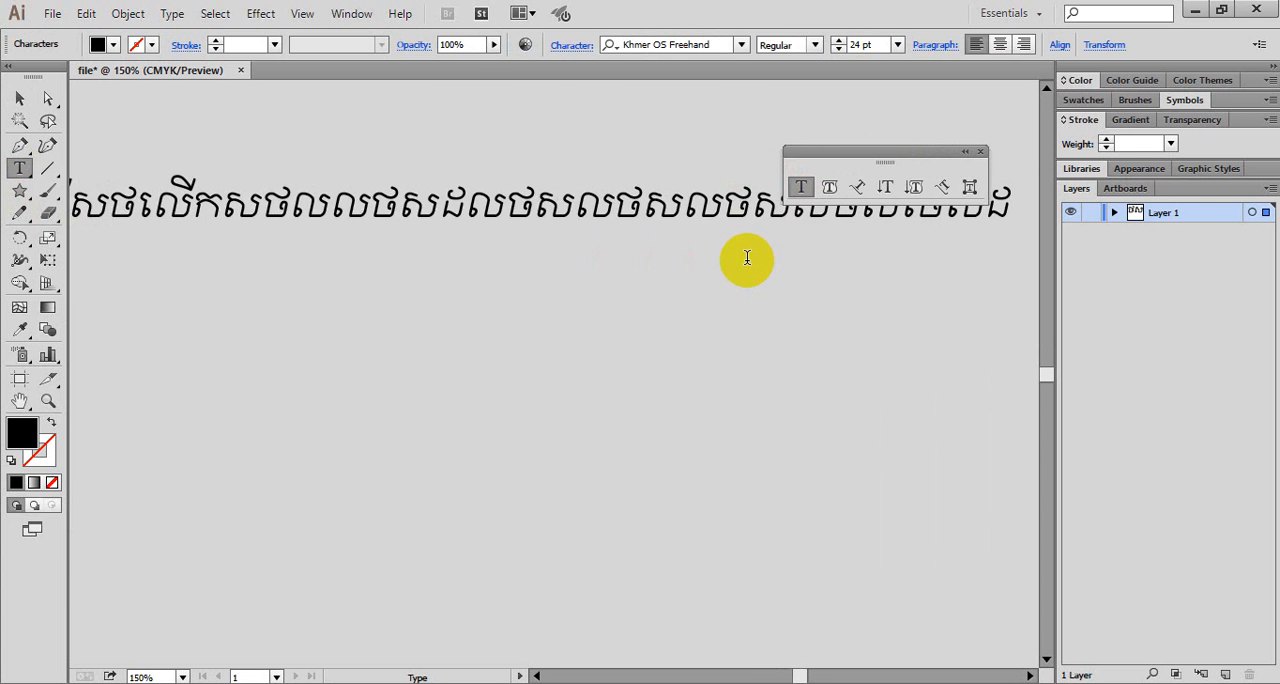
type("ថើសដថសដថថលដ្លូដលេ្លូសដេចេណាេថ")
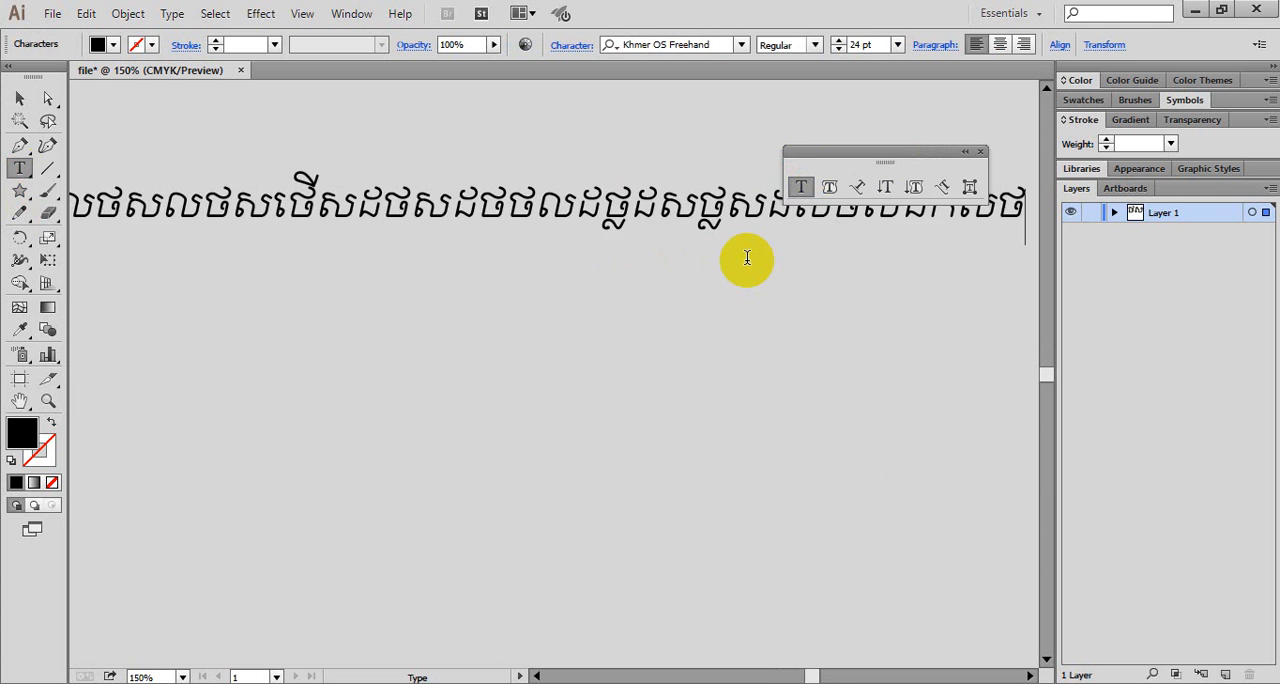
- Add seven more lines of arbitrary Khmer characters with manual line breaks, ending with "ដស", and finish the text object
key("Return")
type("សដថសដិថសដថសដថ")
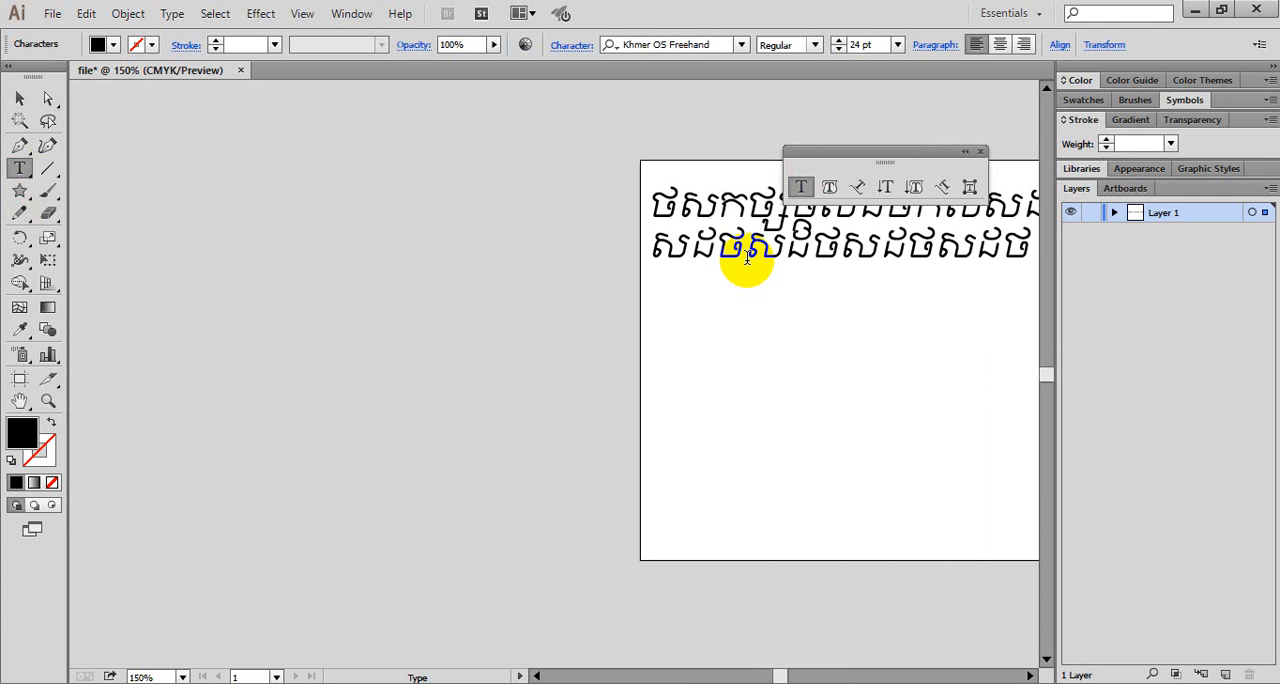
type("សដថដសថដស")
key("Return")
type("សដថដសថដសថសដ")
key("Return")
type("ថសថដស")
key("Return")
type("ថ")
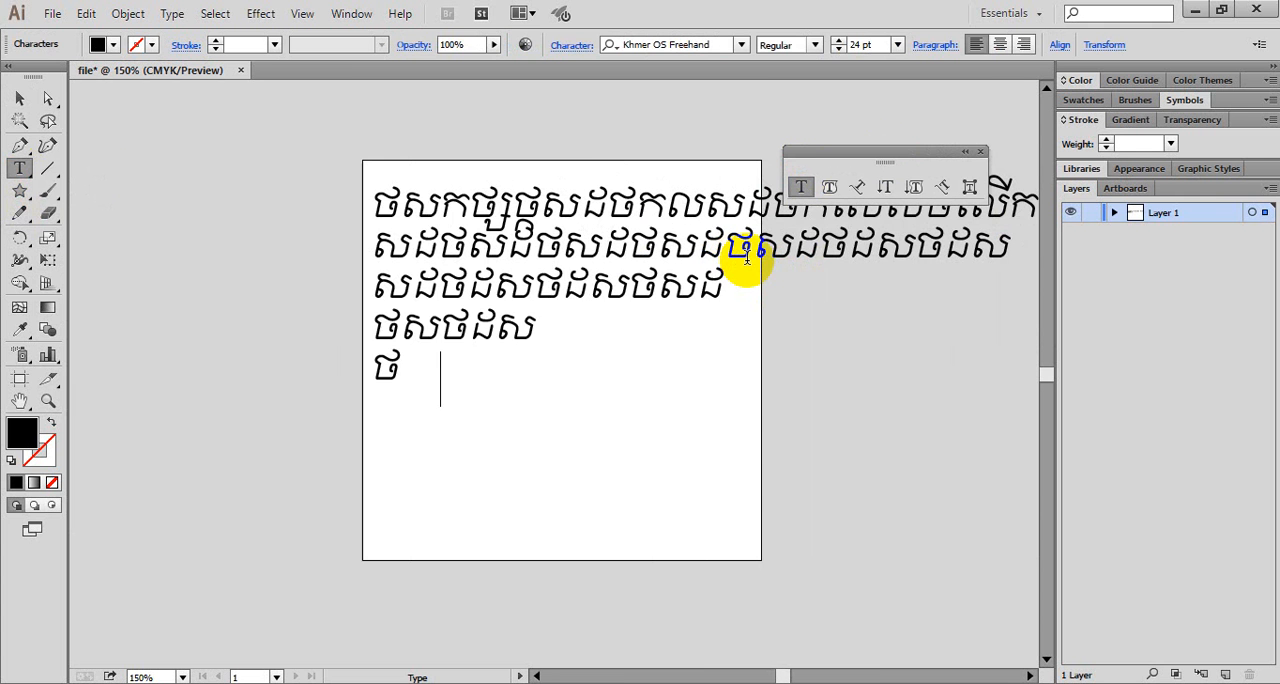
type("ស")
key("Return")
type("ថសដថ")
key("Return")
type("សដថ")
key("Return")
type("ដស")
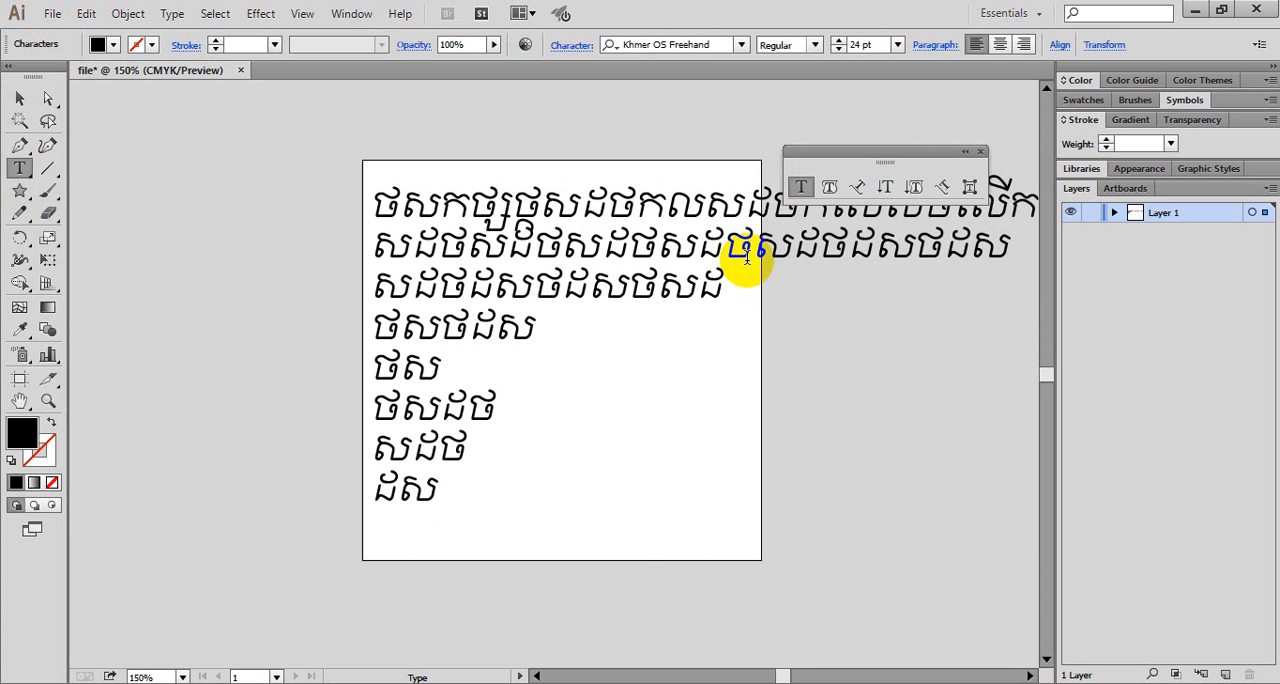
left_click(22, 98)
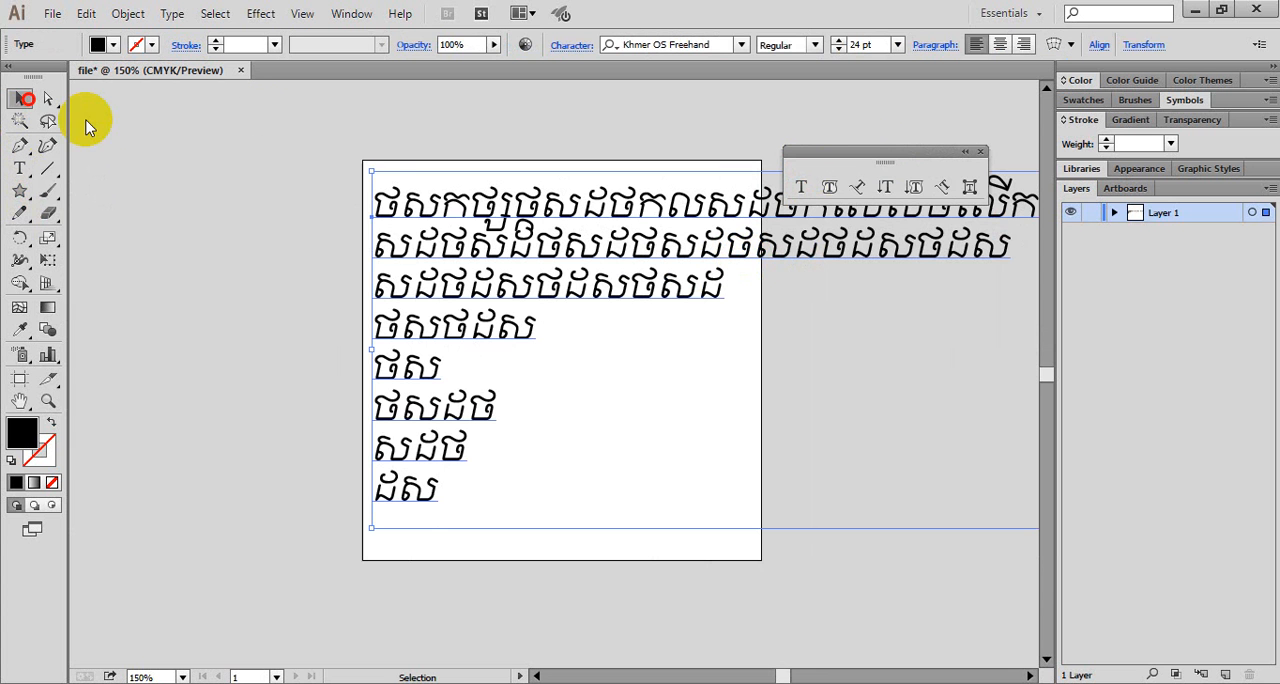
- Delete the point text object and draw a rectangular text area covering most of the artboard
key("Delete")
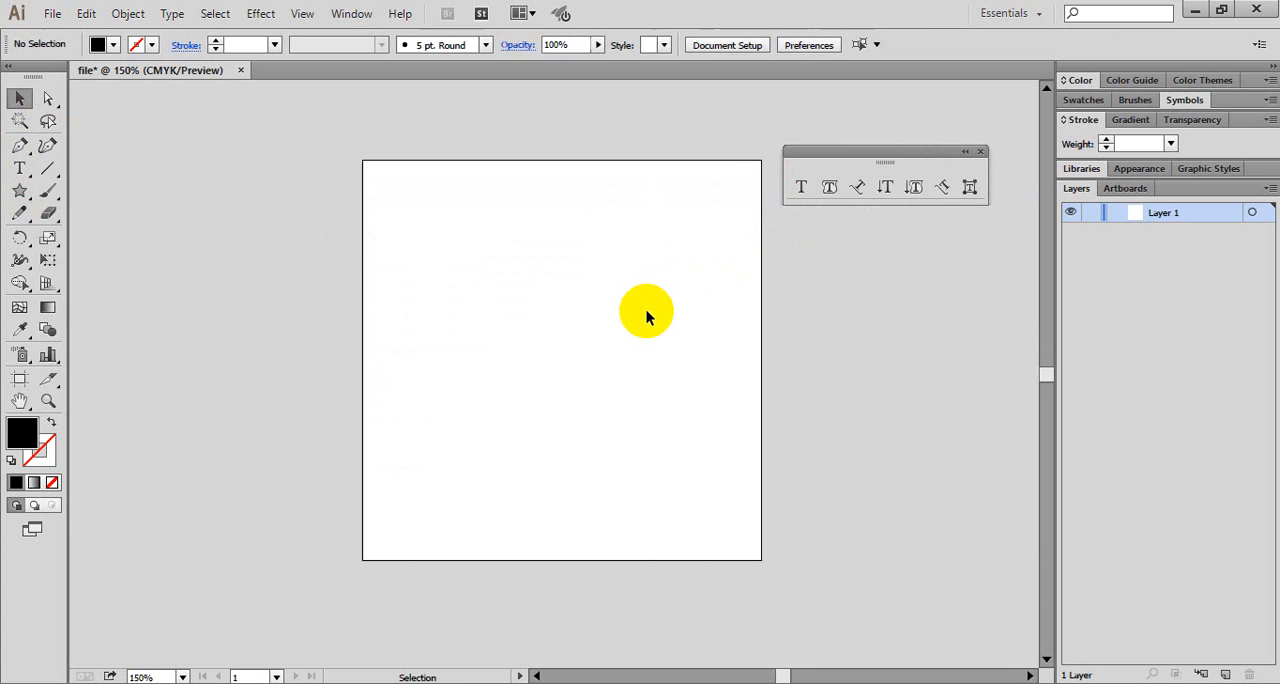
left_click(800, 190)
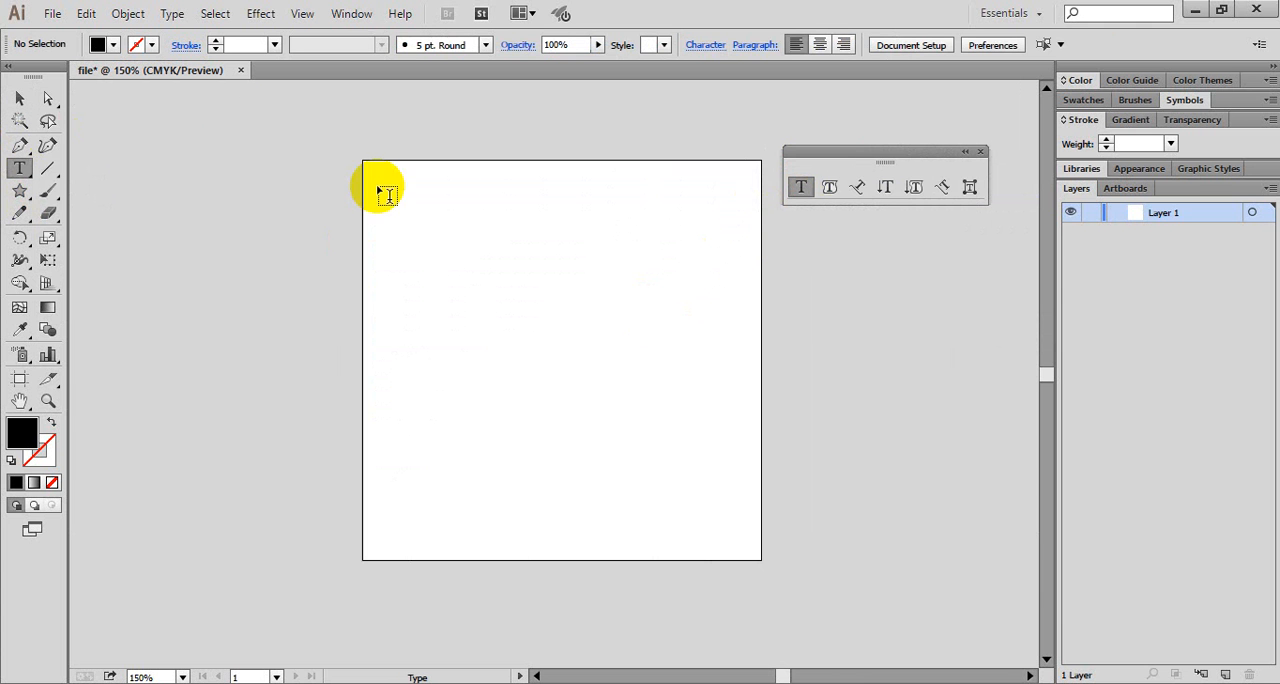
left_click_drag(379, 189, 749, 511)
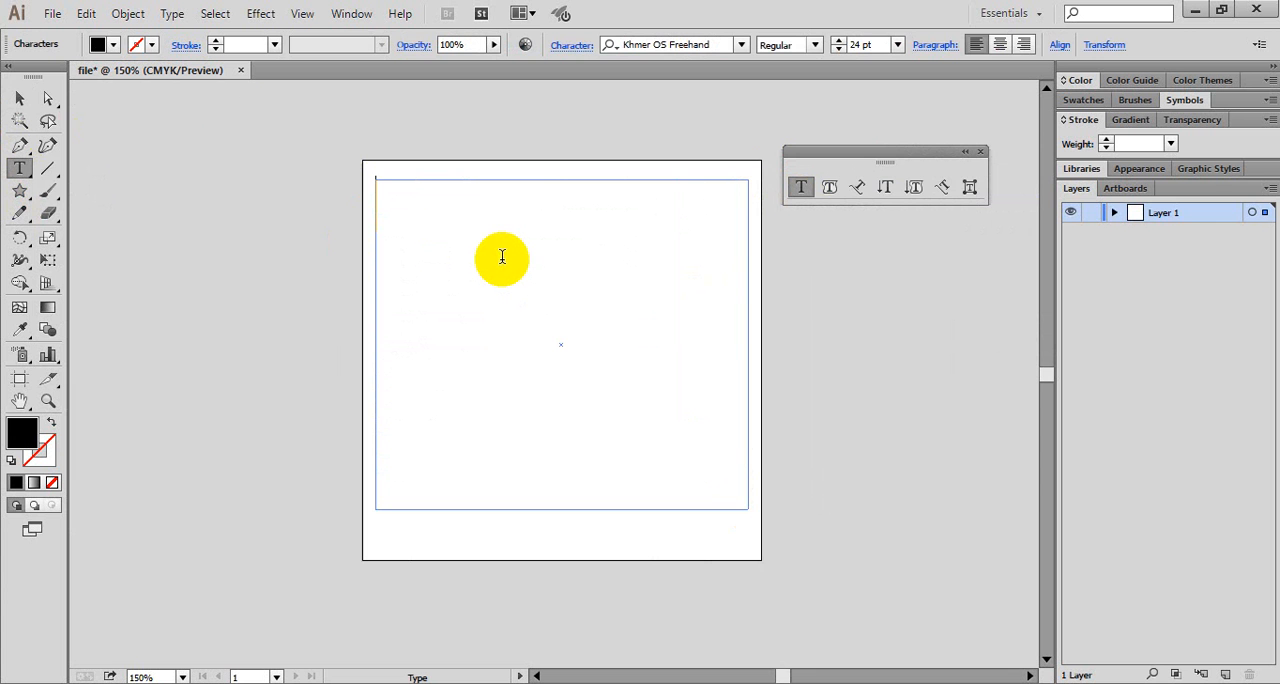
- Enter the Khmer phrase "ភាសាខ្មែរសម្រាប់ផ្នែក" at the start of the text area
type("សា")
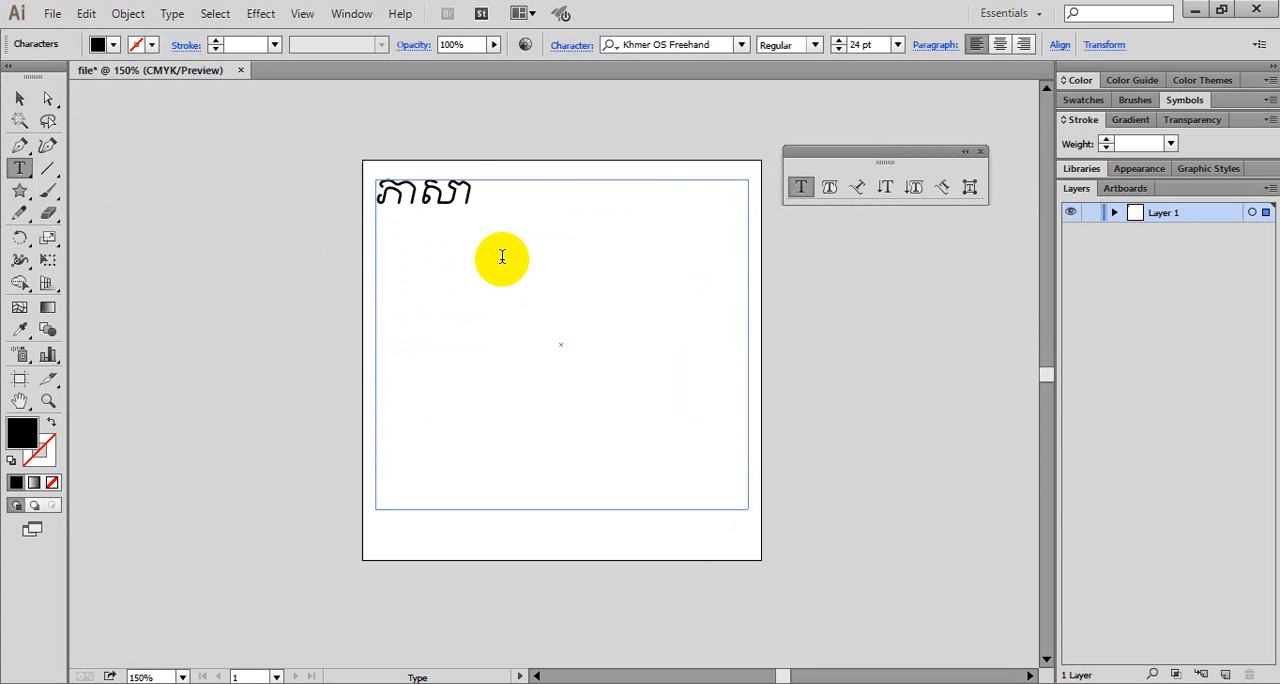
type("ខ្មែរស")
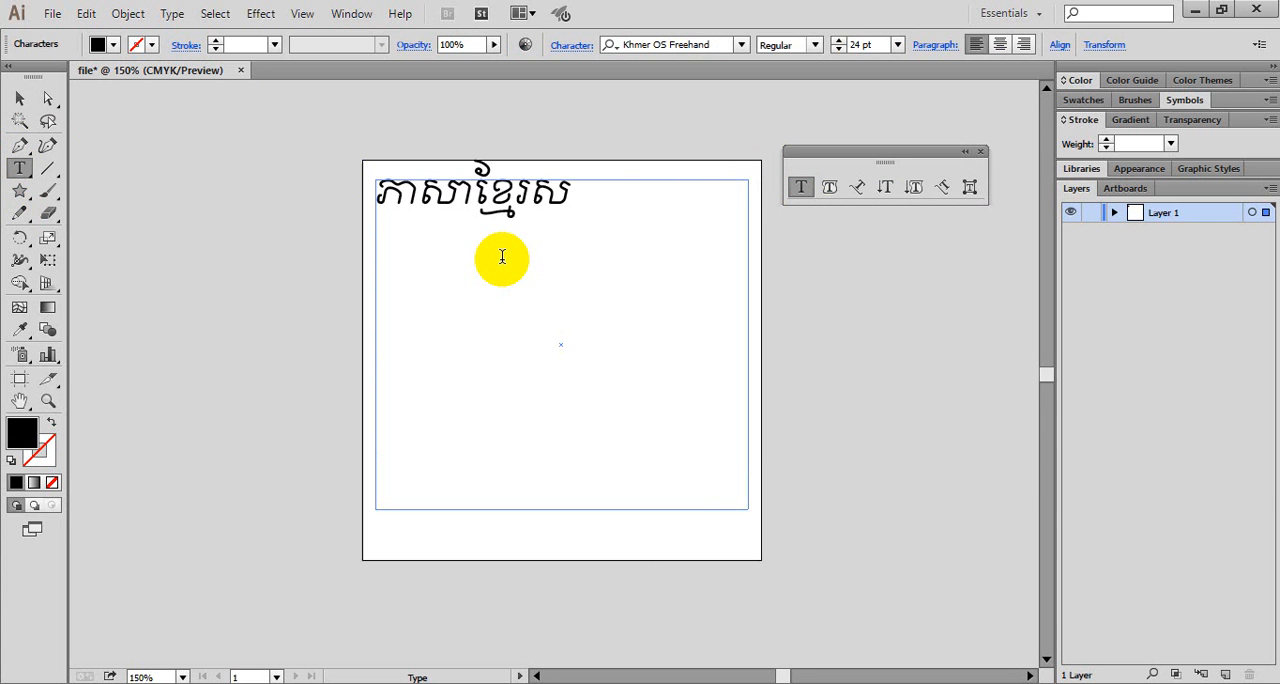
type("ម្រាថ")
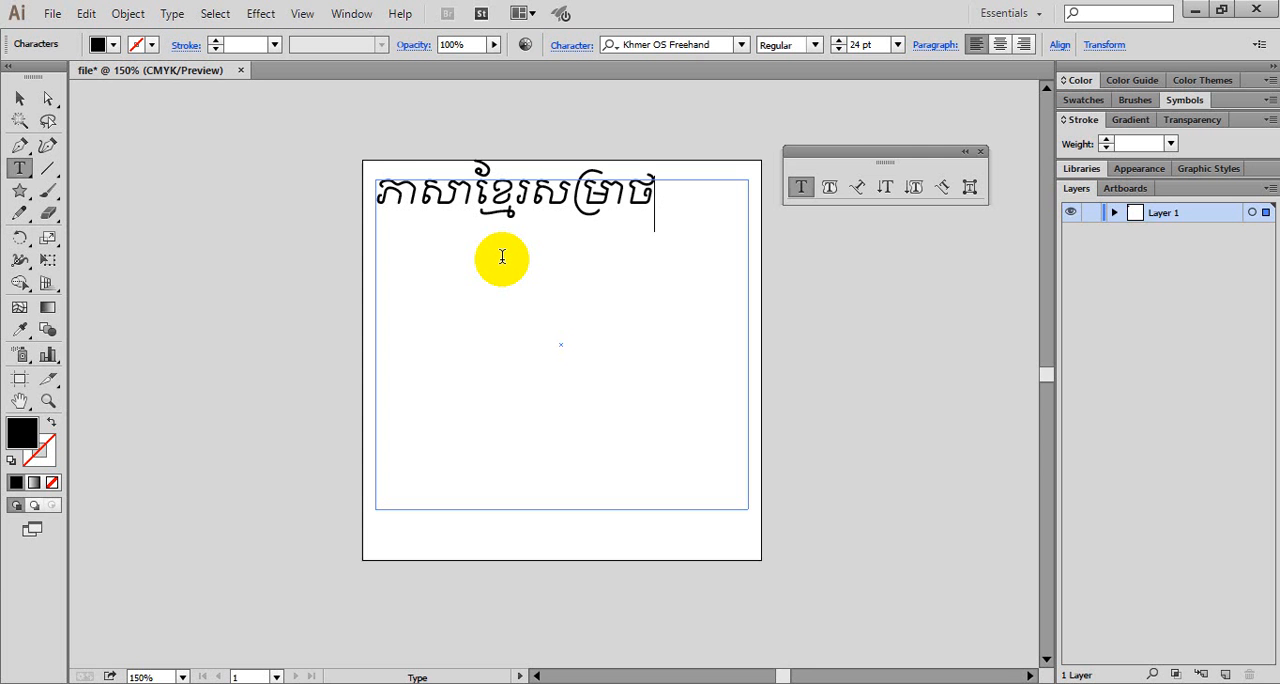
type("់ផ")
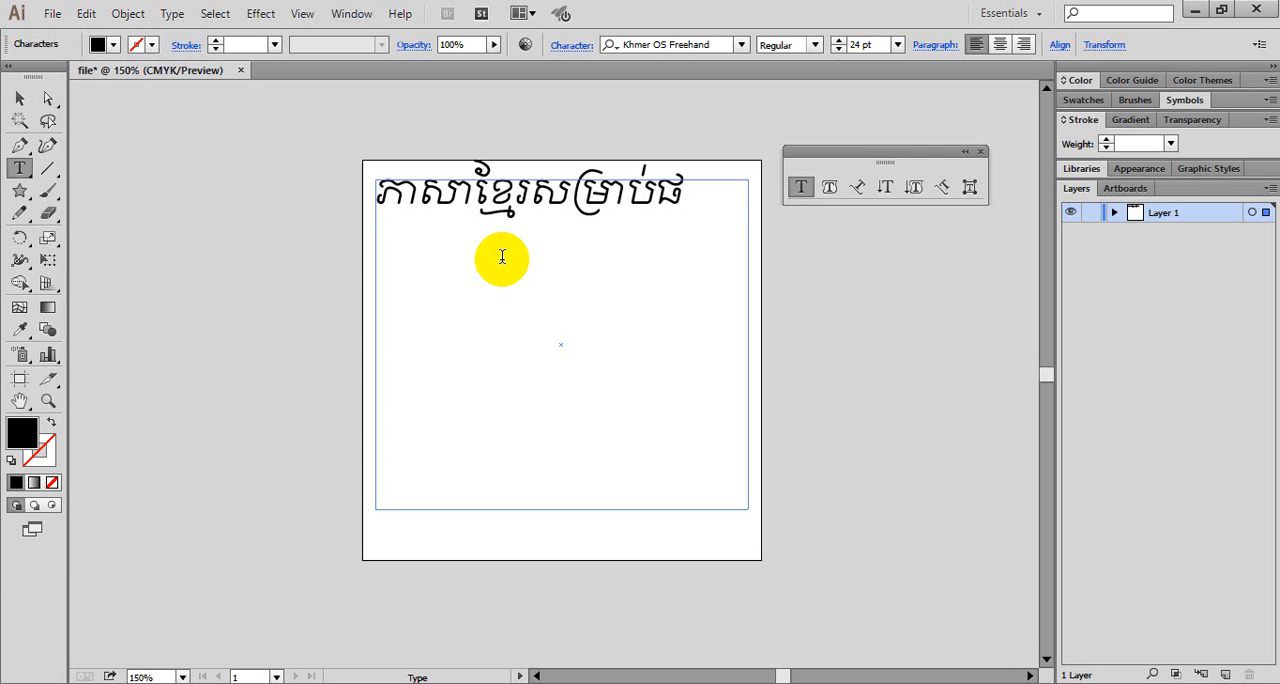
type("្តែកក")
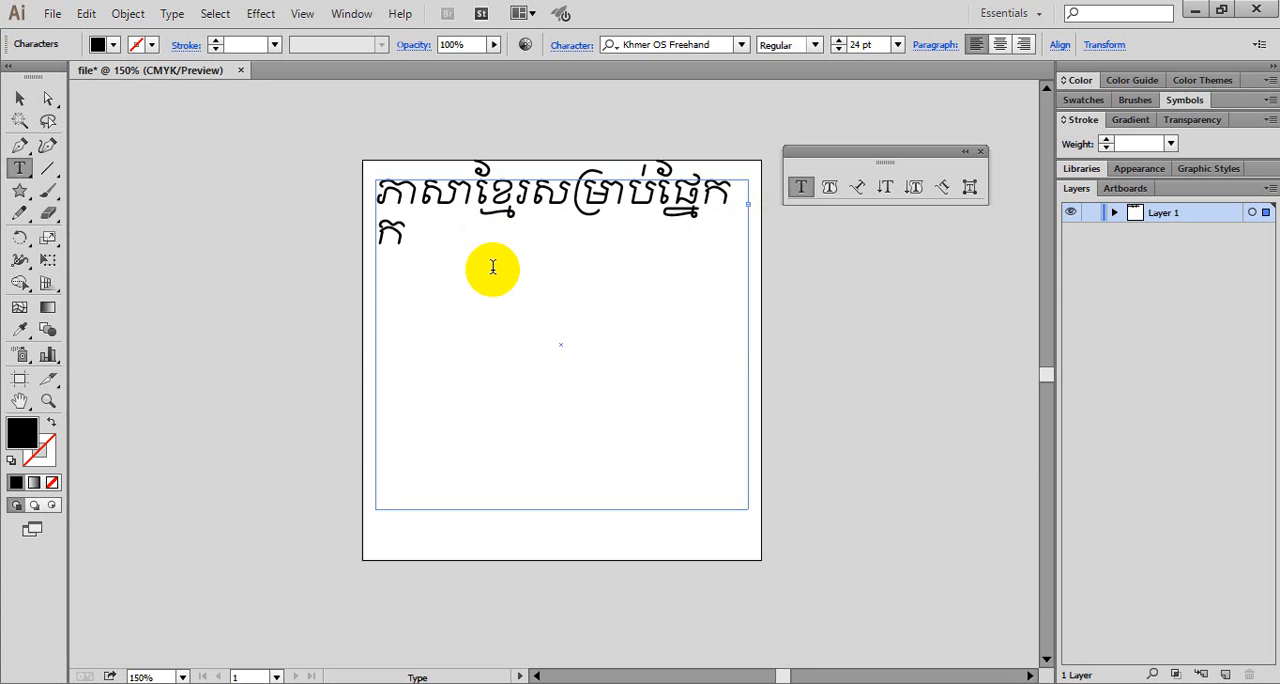
- Continue the phrase with arbitrary Khmer characters, without manual line breaks, until eight lines fill the text area
type("ងរង្គចំសក្តចក្បដចិកសង")
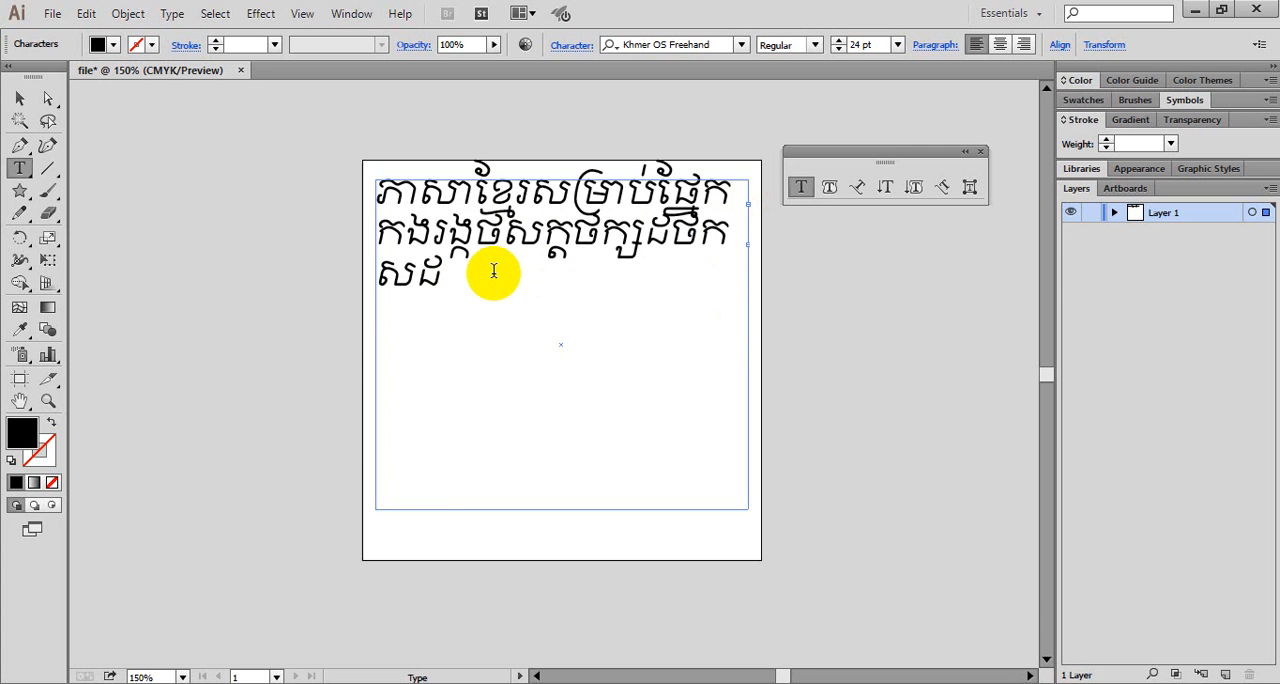
type("សិក្តស្ទងចក្បដក្តលសងចក្បដិចកល្បដចិលសងចហ្កសងច្បយចិ")
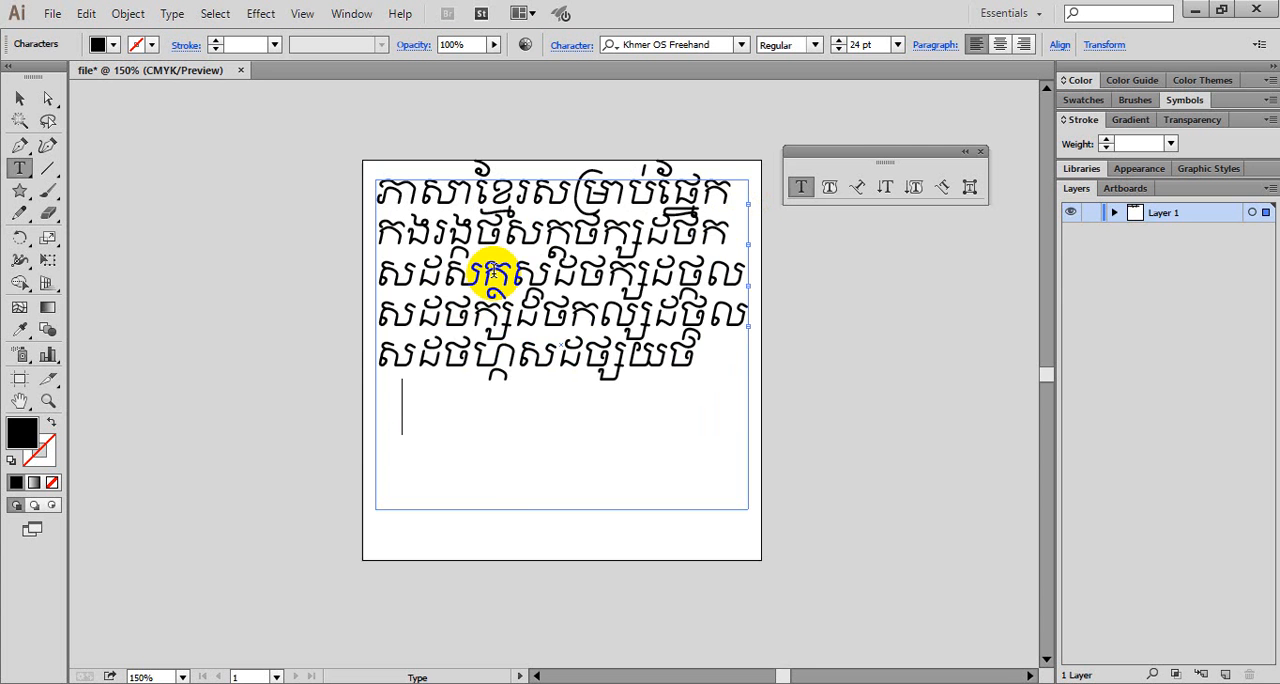
type("សង្ហ្លកសិចហសងកចហក្តសហចលកសងហចលិកងសក្លសង្លសង្លក")
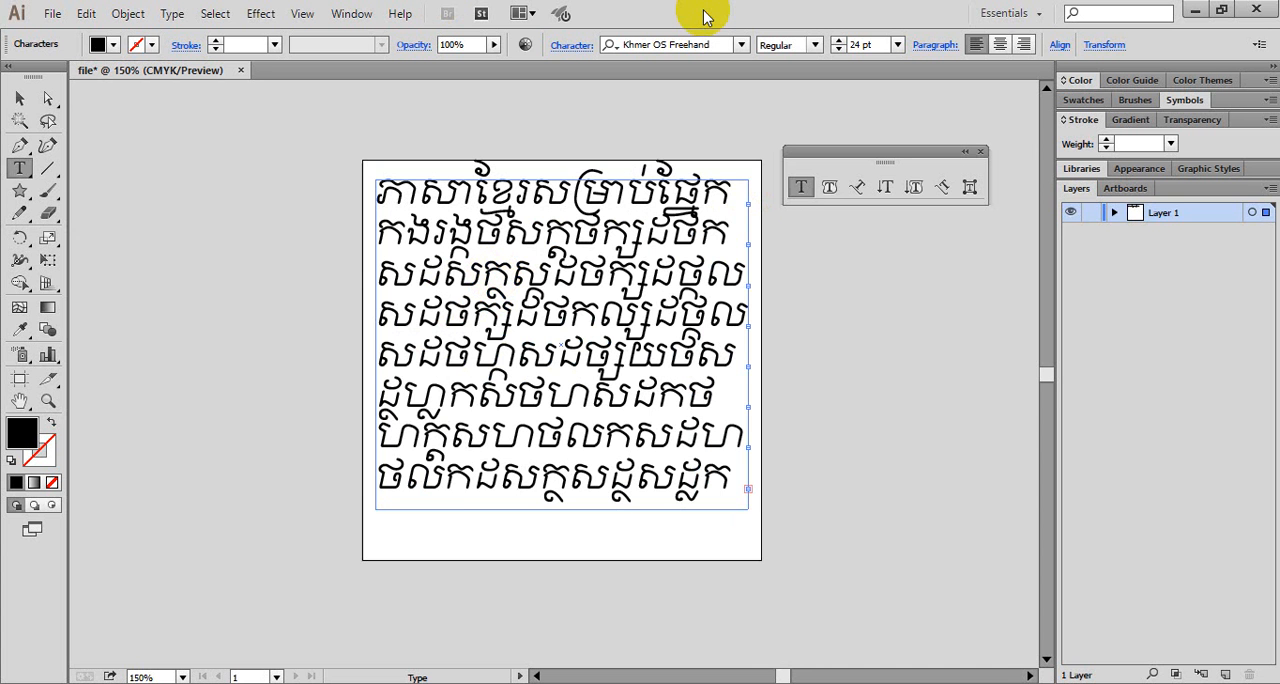
- Finish typing, select the filled area text object and delete it from the artboard
left_click(19, 99)
left_click(547, 348)
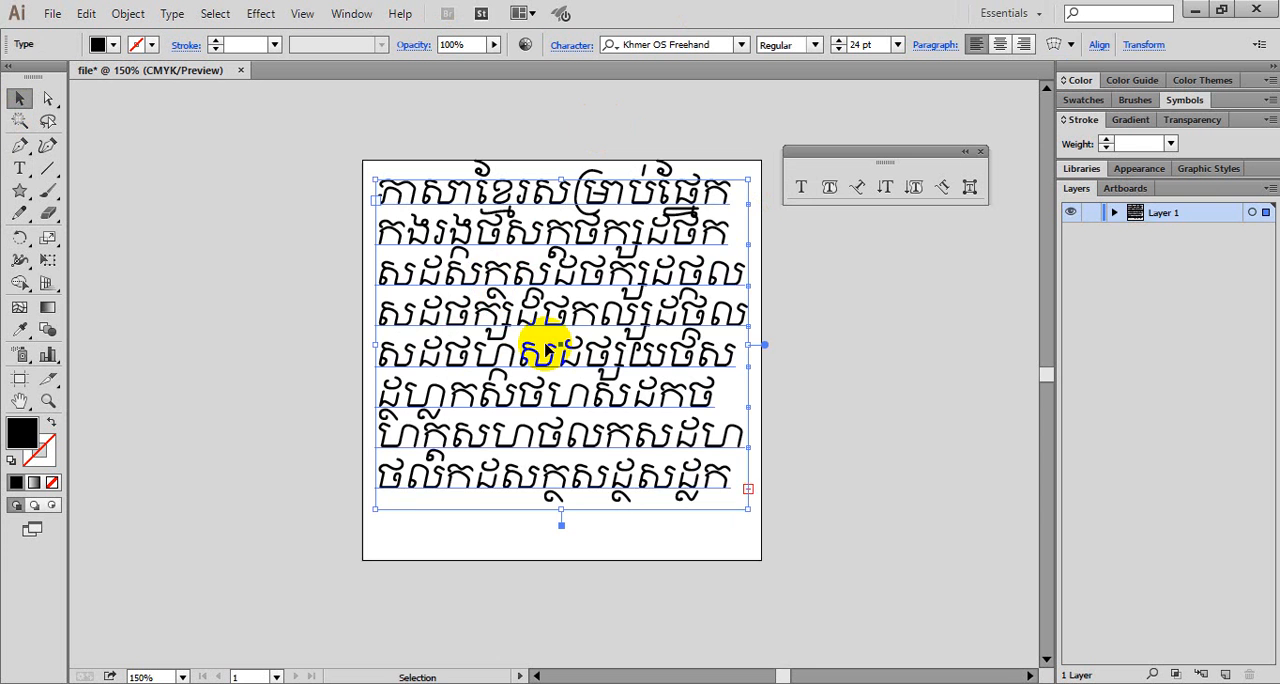
left_click_drag(545, 347, 465, 341)
key("Delete")
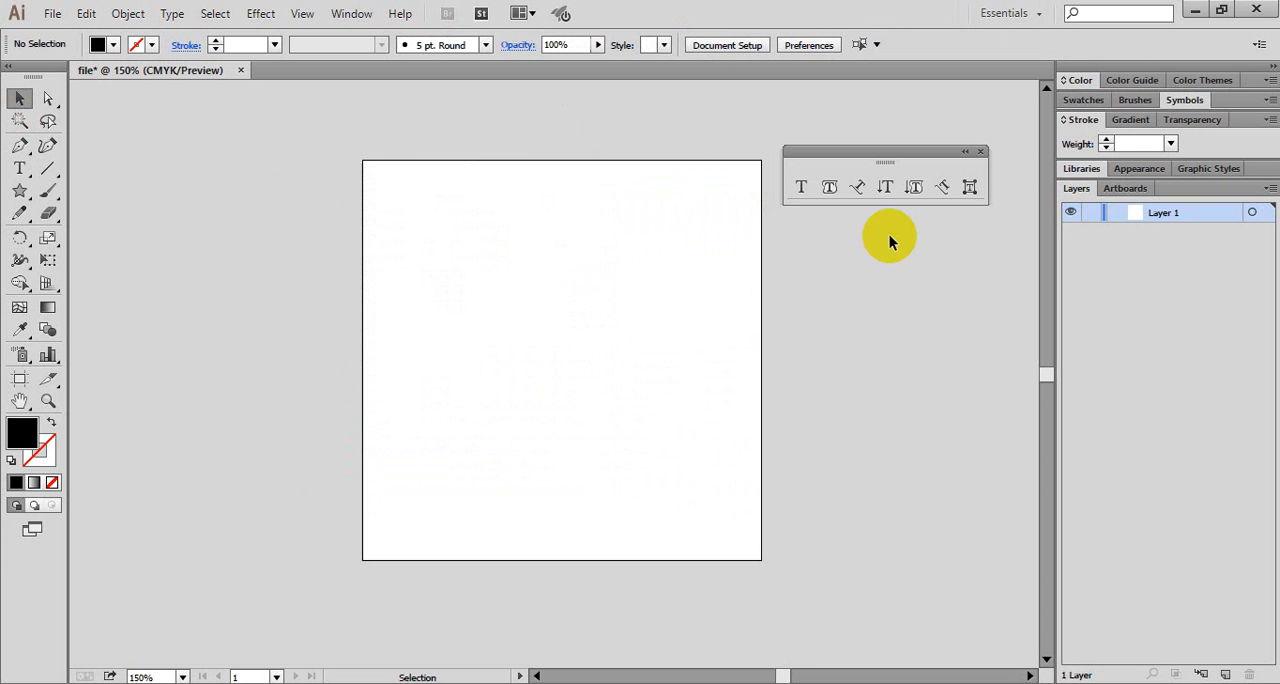
- Draw a text area covering nearly the whole artboard and enter four lines of arbitrary Khmer characters without manual line breaks
left_click(803, 190)
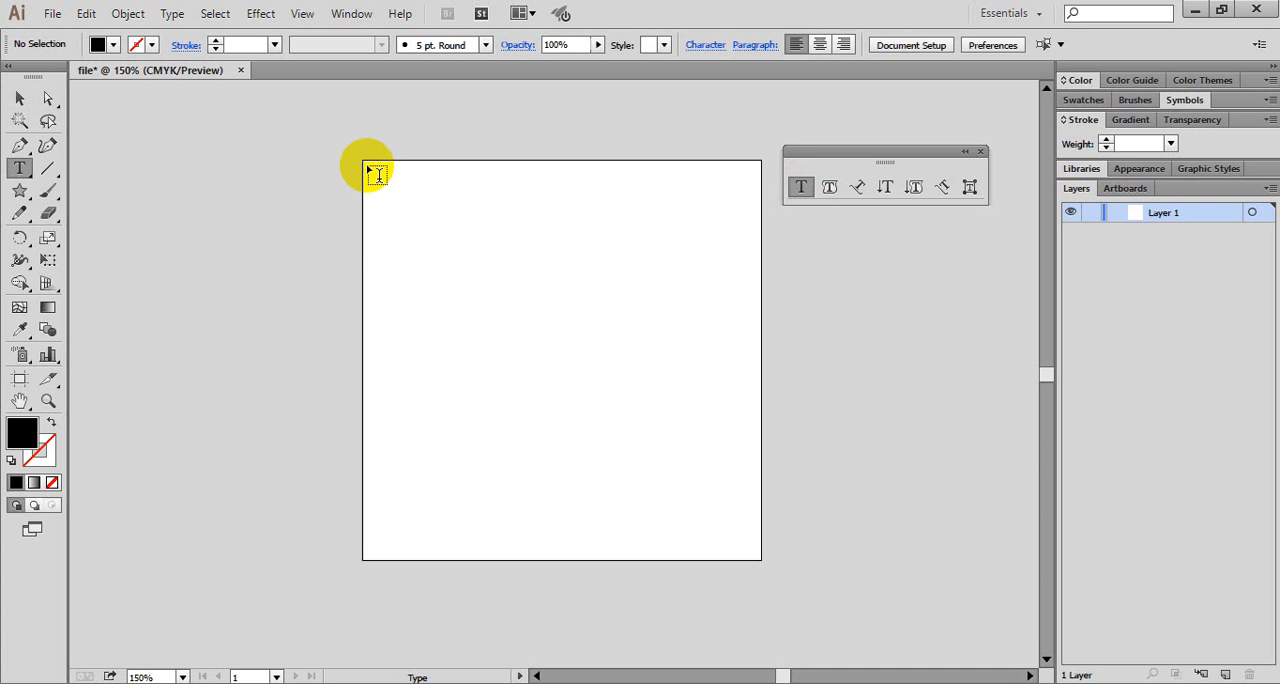
left_click_drag(377, 175, 755, 556)
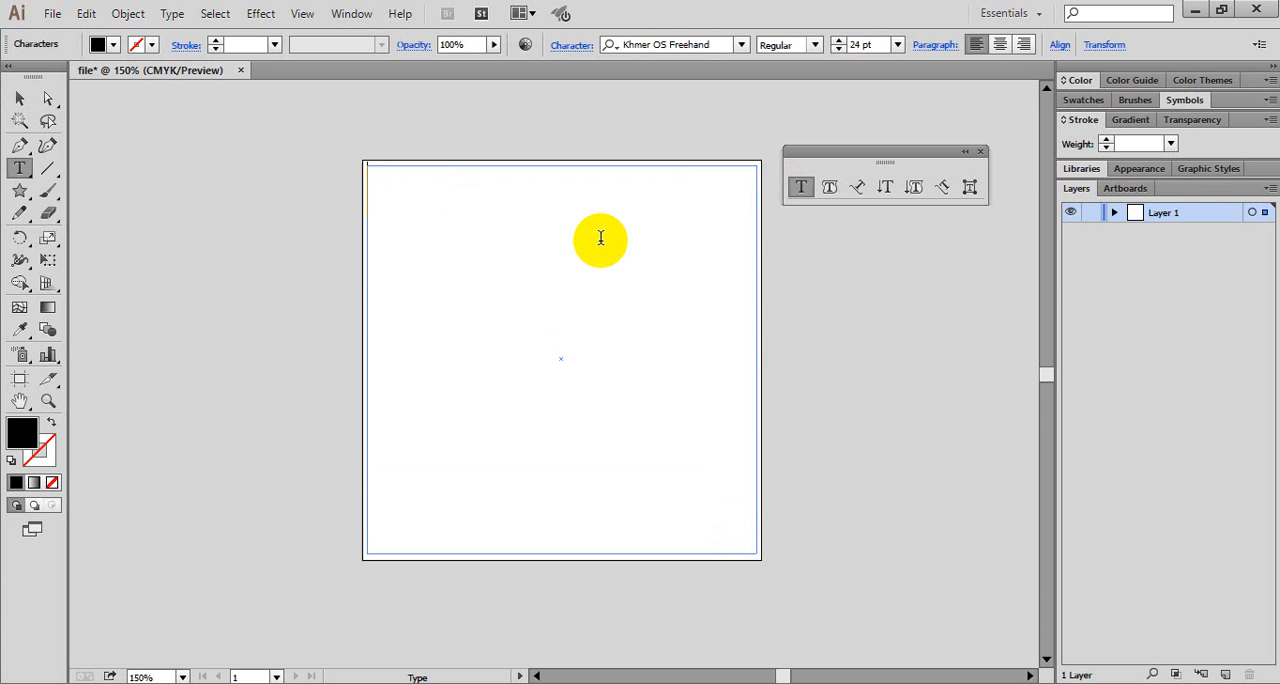
type("ជិថ")
type("ងថហាងថដថងថដង")
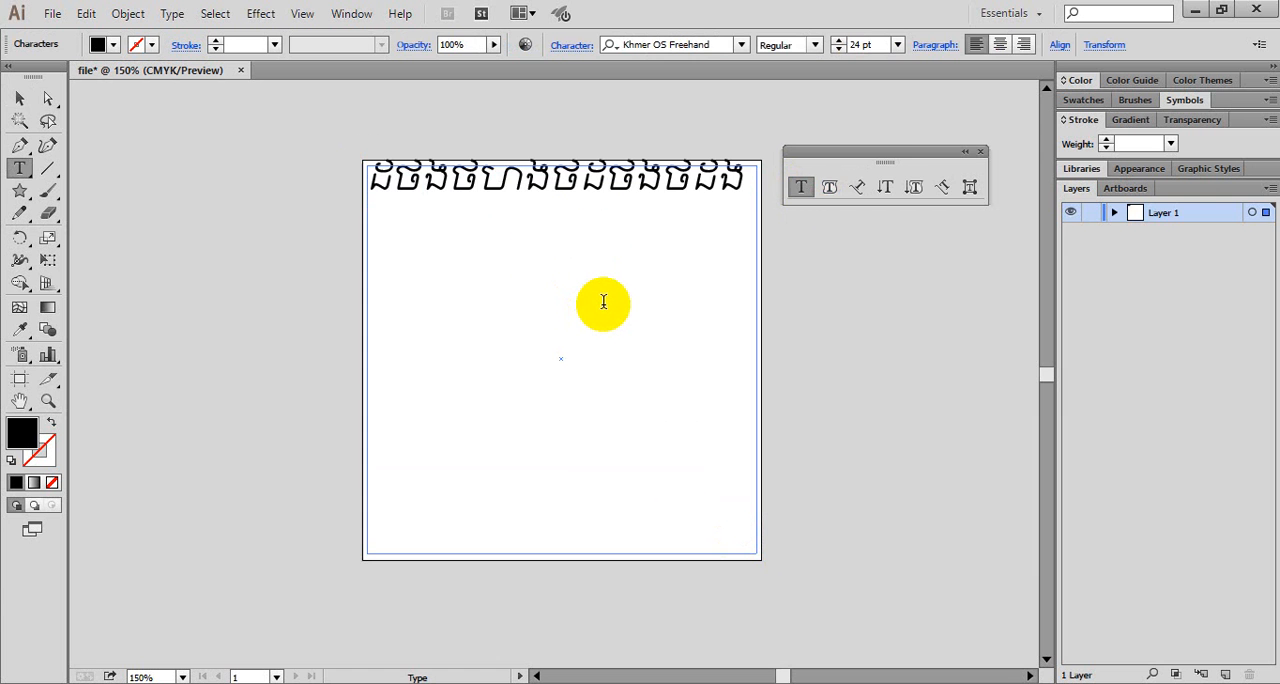
type("ដថងដថងដថងដថងថដ")
type("ងដថសងថដងដងថដង")
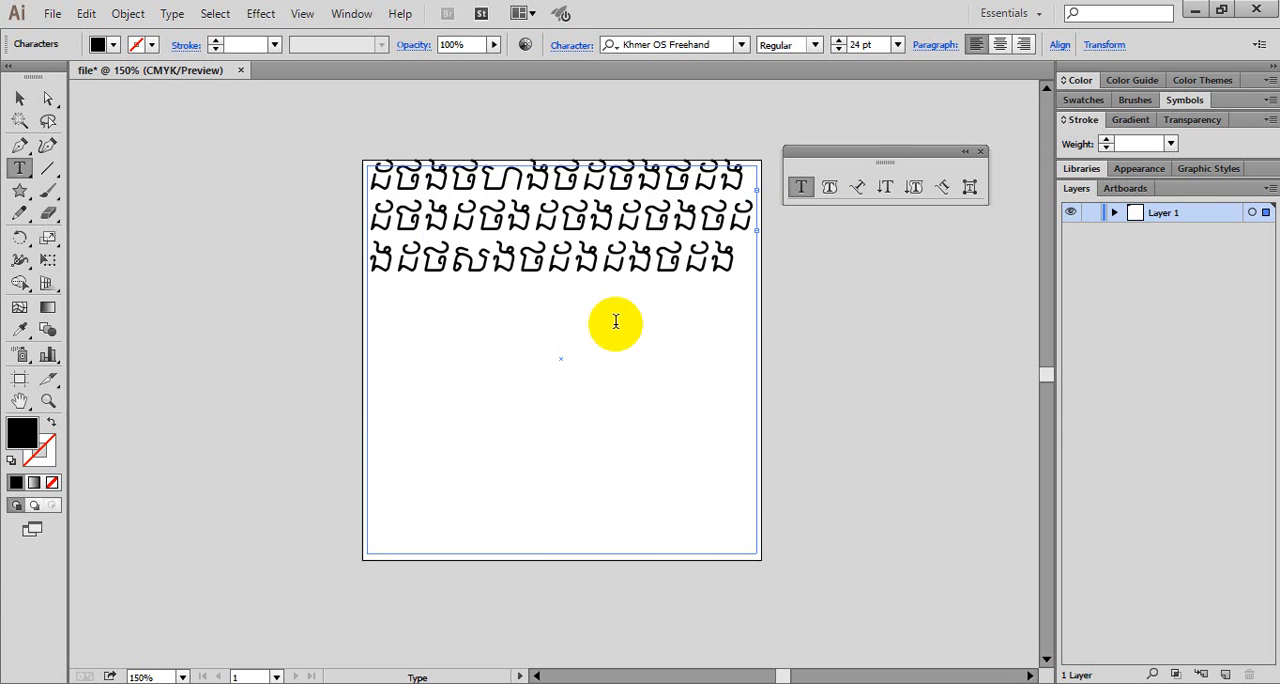
type("ដងសដថងដងដថង")
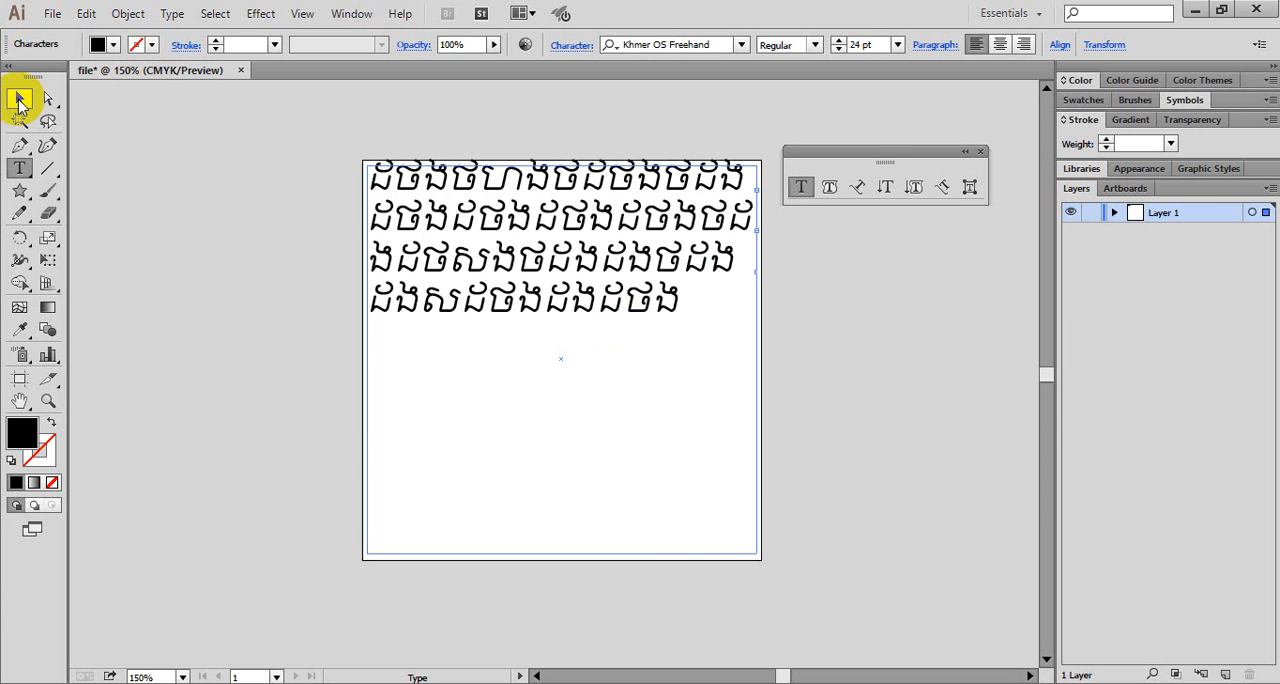
- Select the four-line area text object and delete it, leaving the artboard empty
left_click(22, 104)
left_click(492, 226)
key("Delete")
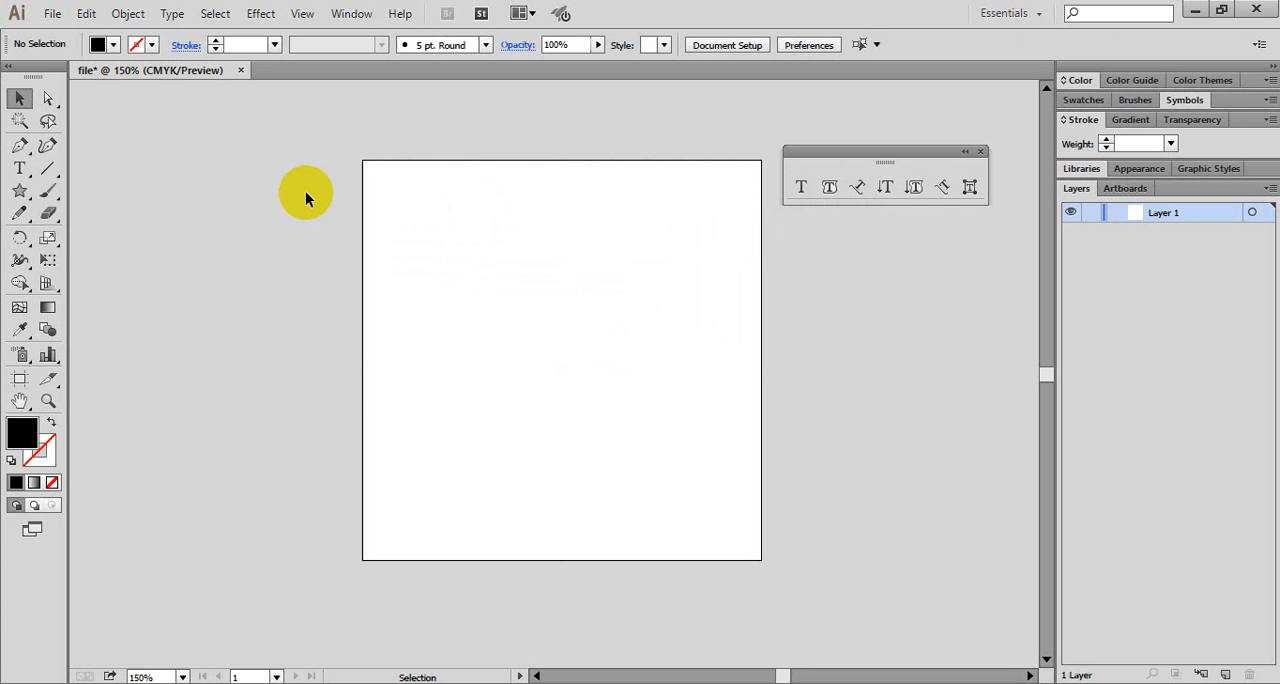
- Draw a freehand five-pointed star about 4.1 cm in outer radius over the artboard's upper-left corner with the Star tool, and delete it
left_click(18, 195)
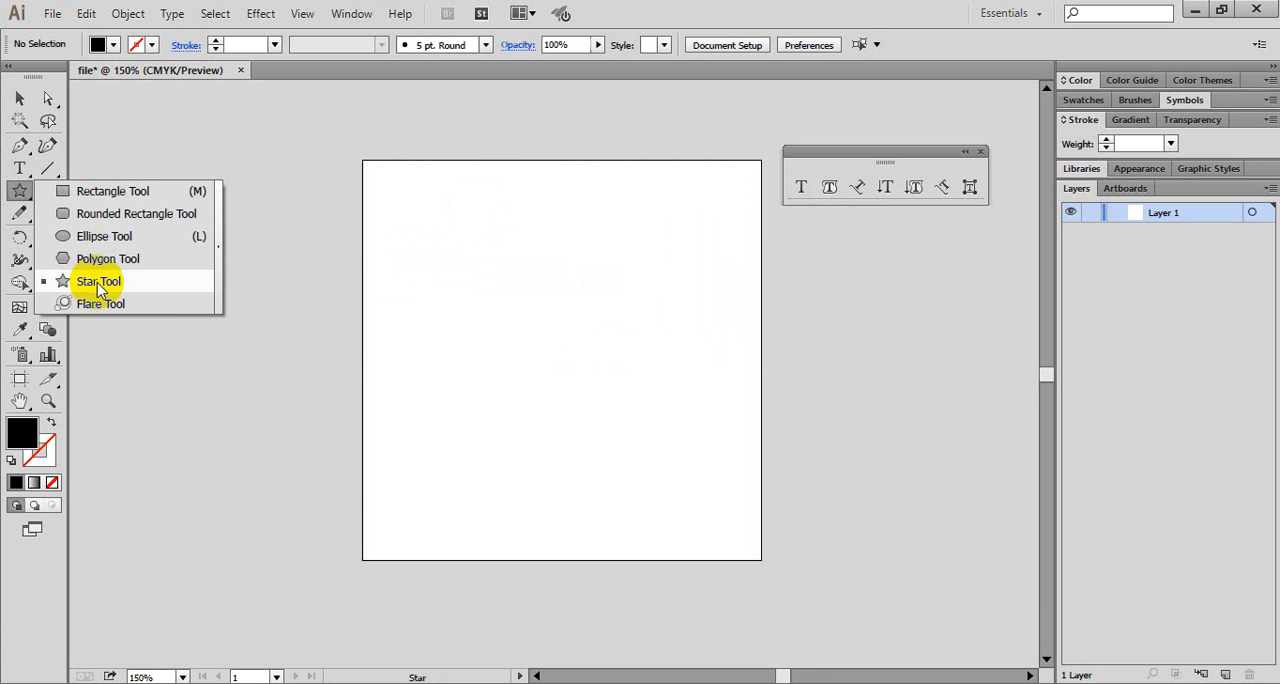
left_click(98, 284)
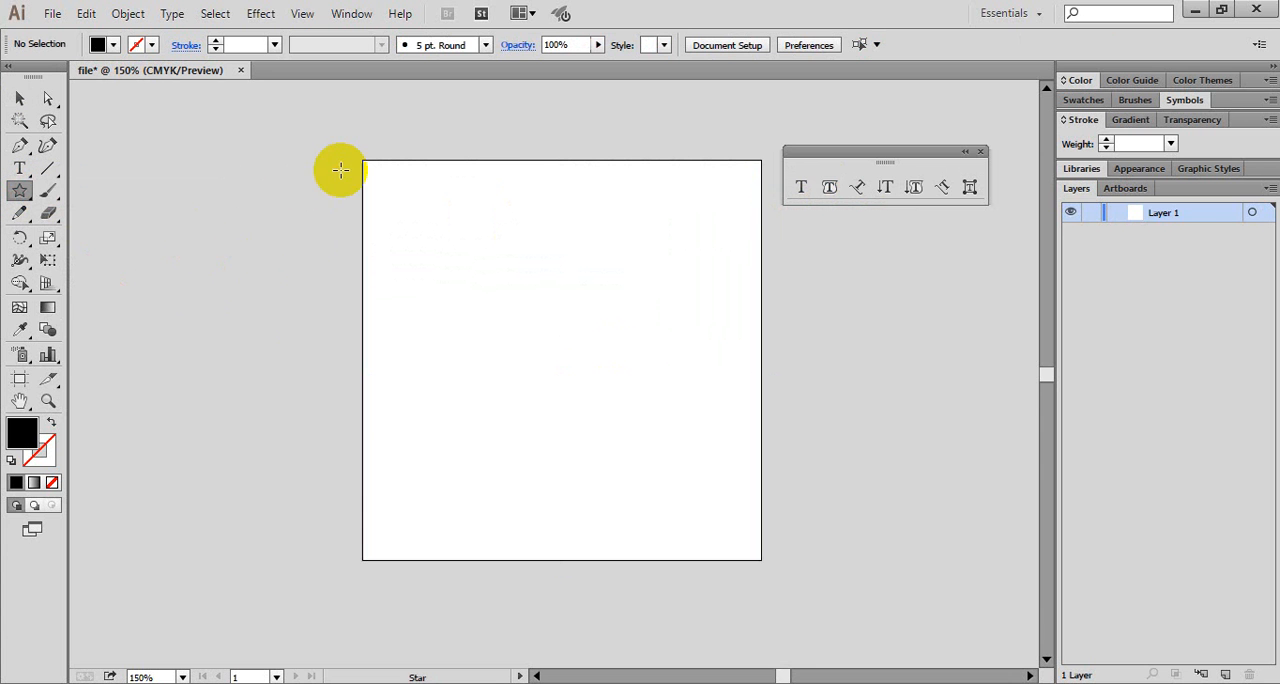
left_click(440, 282)
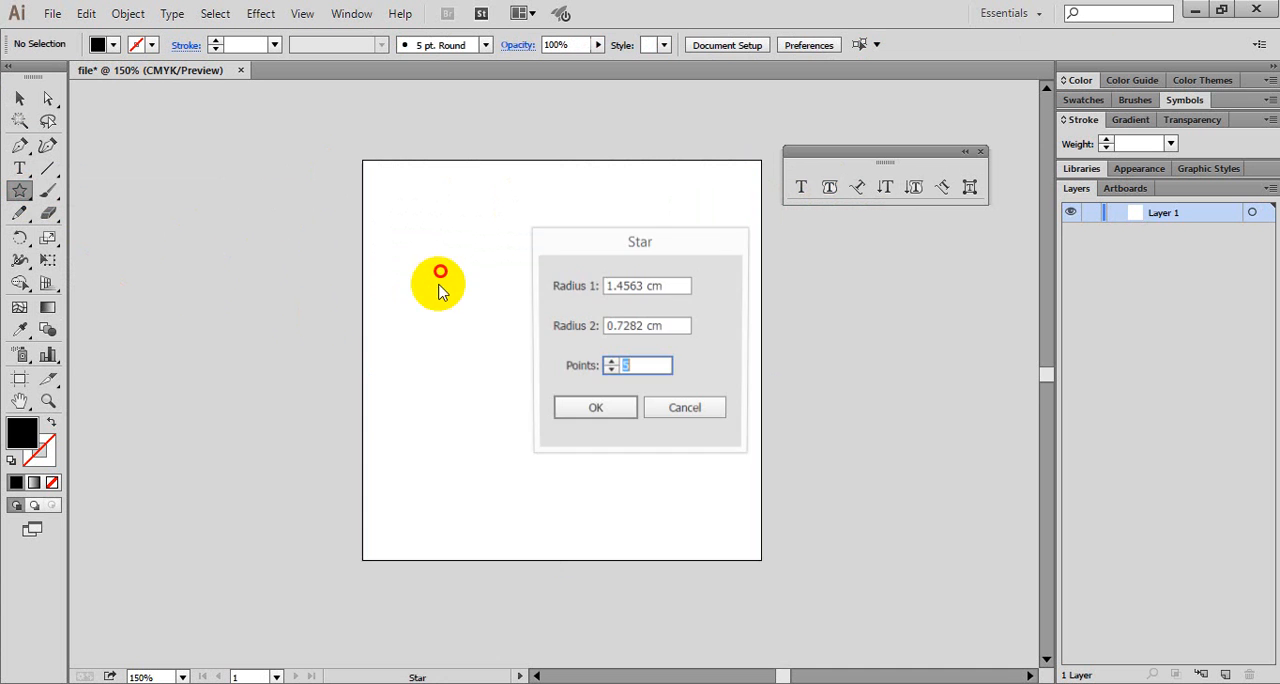
left_click(676, 410)
left_click_drag(436, 280, 541, 396)
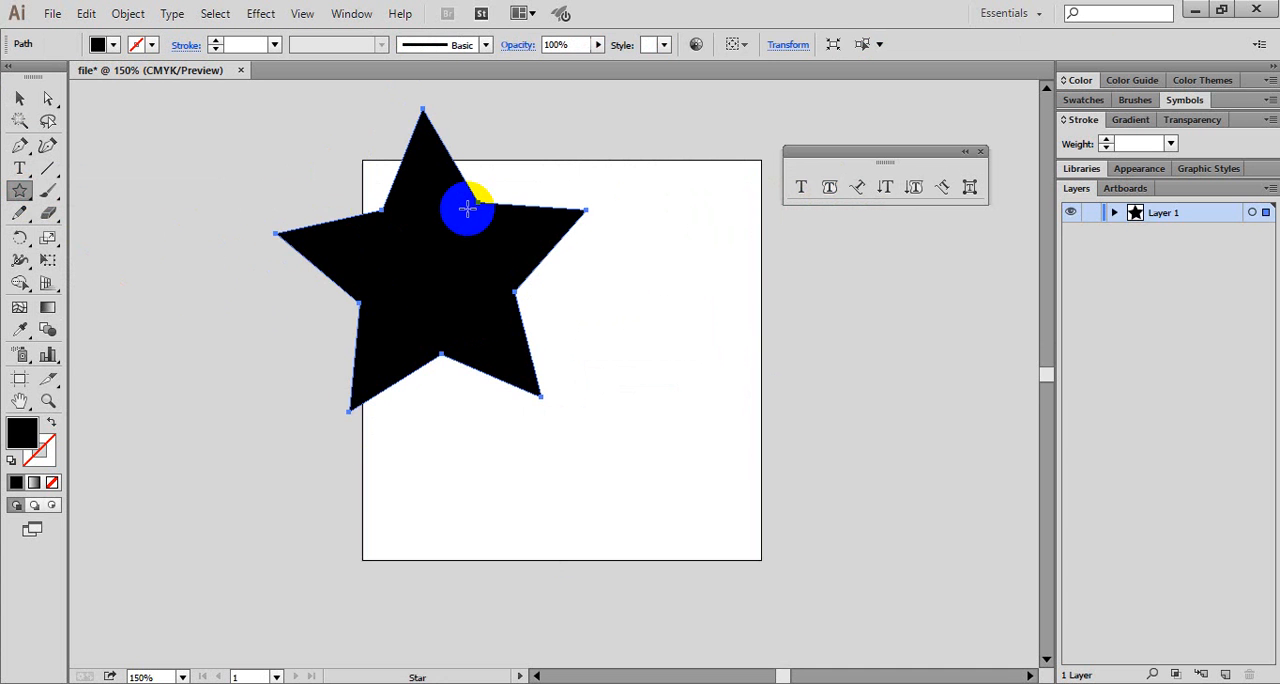
key("Delete")
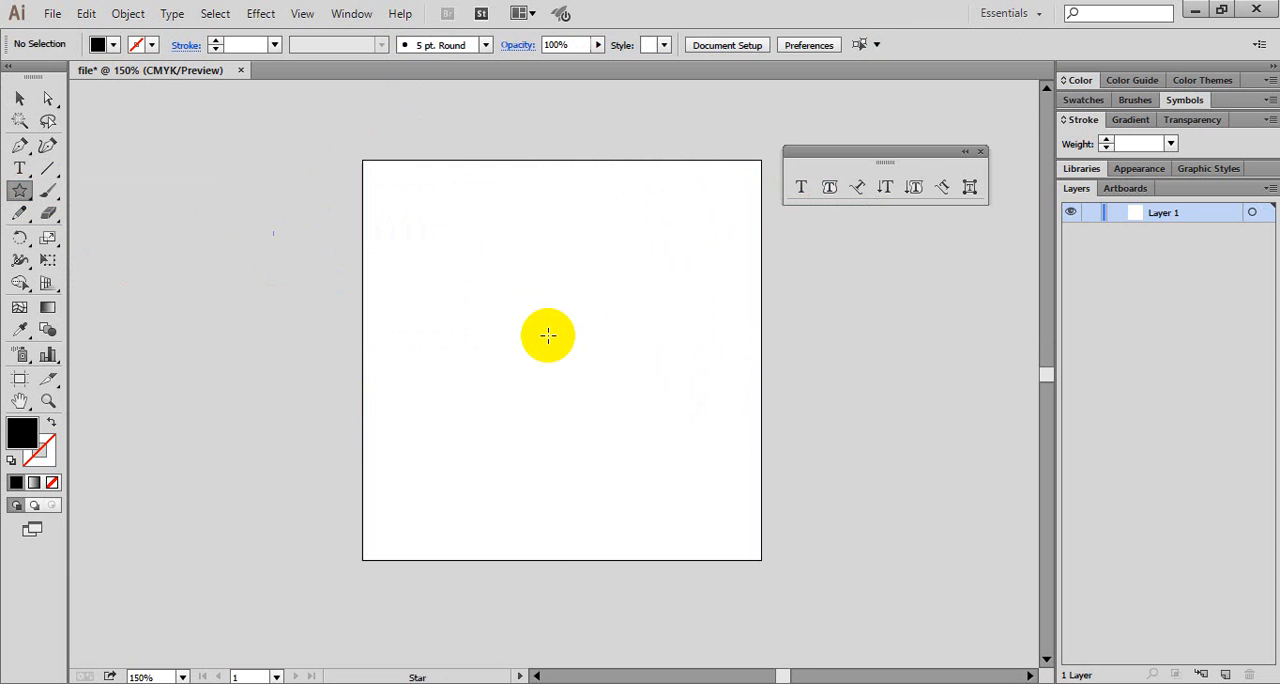
left_click(550, 328)
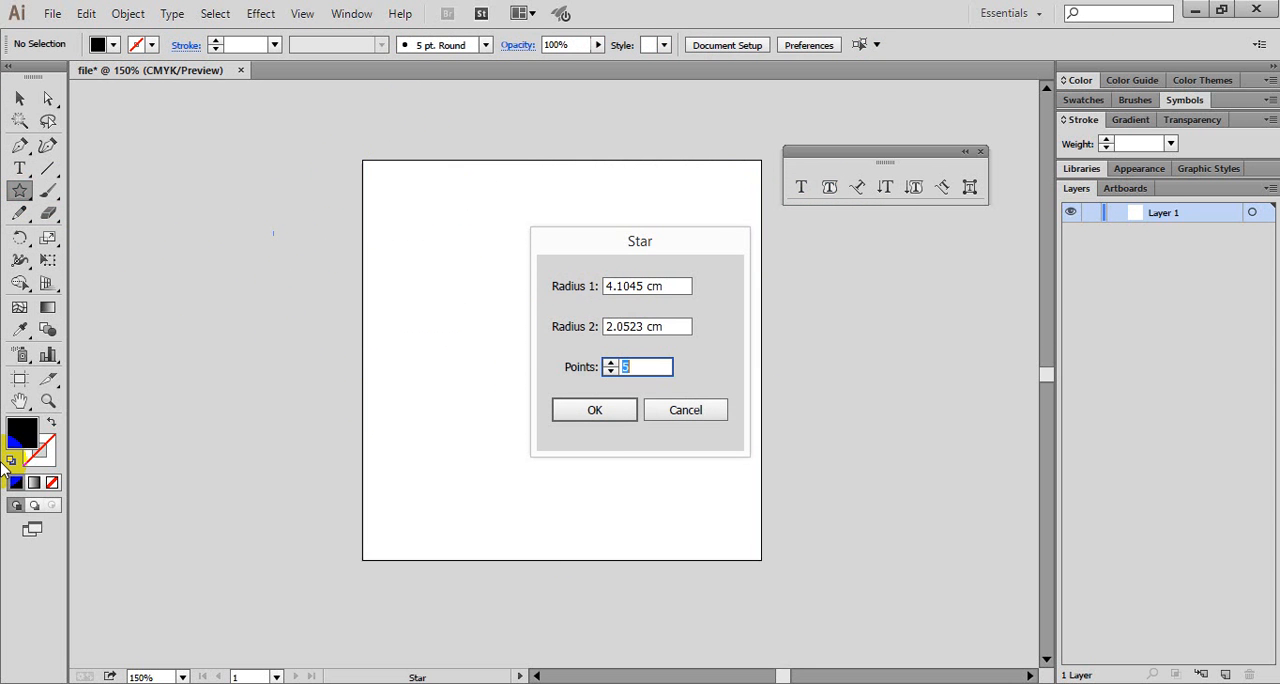
left_click(653, 414)
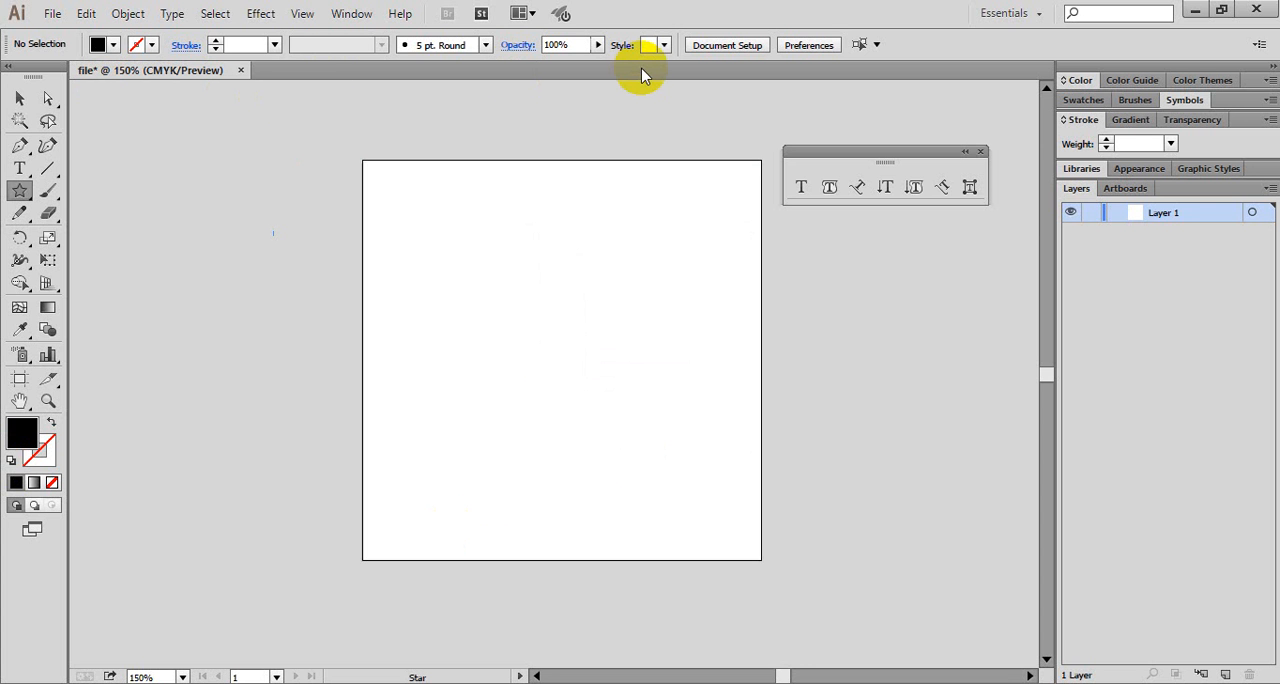
left_click(486, 46)
left_click(221, 348)
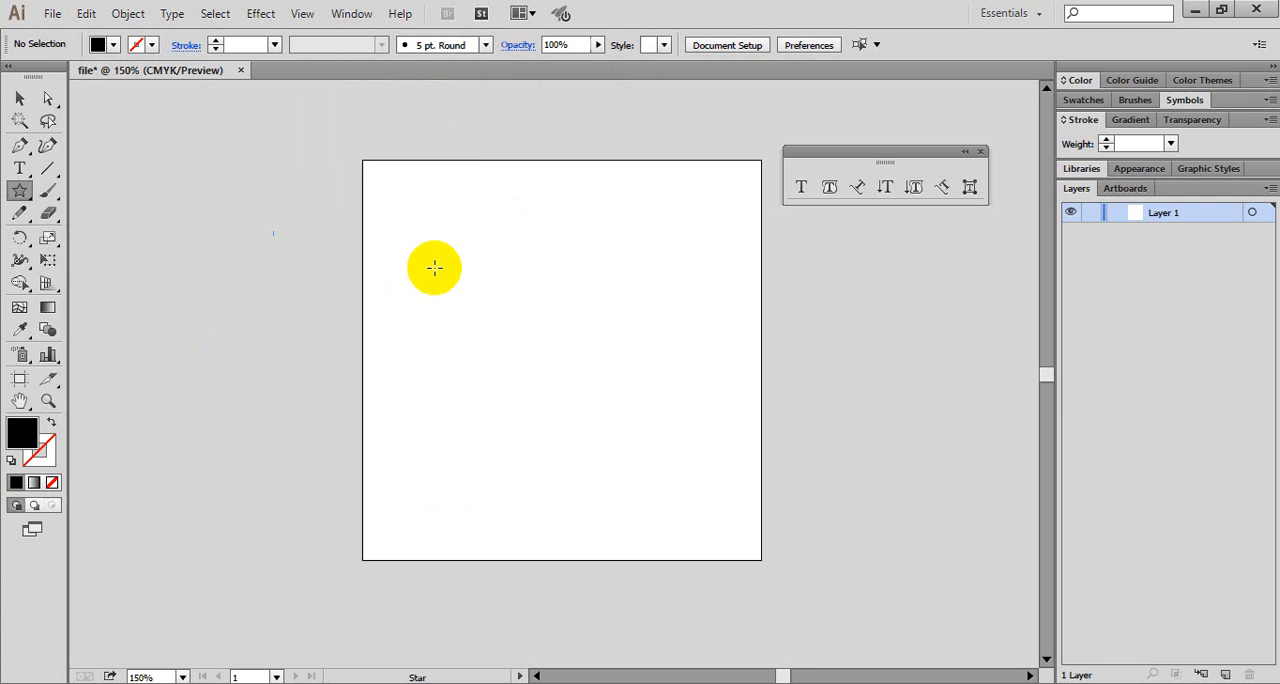
- Create a five-pointed star centred near the artboard's left edge, with Radius 1 set to 5 cm and Radius 2 to 2 cm
left_click(399, 311)
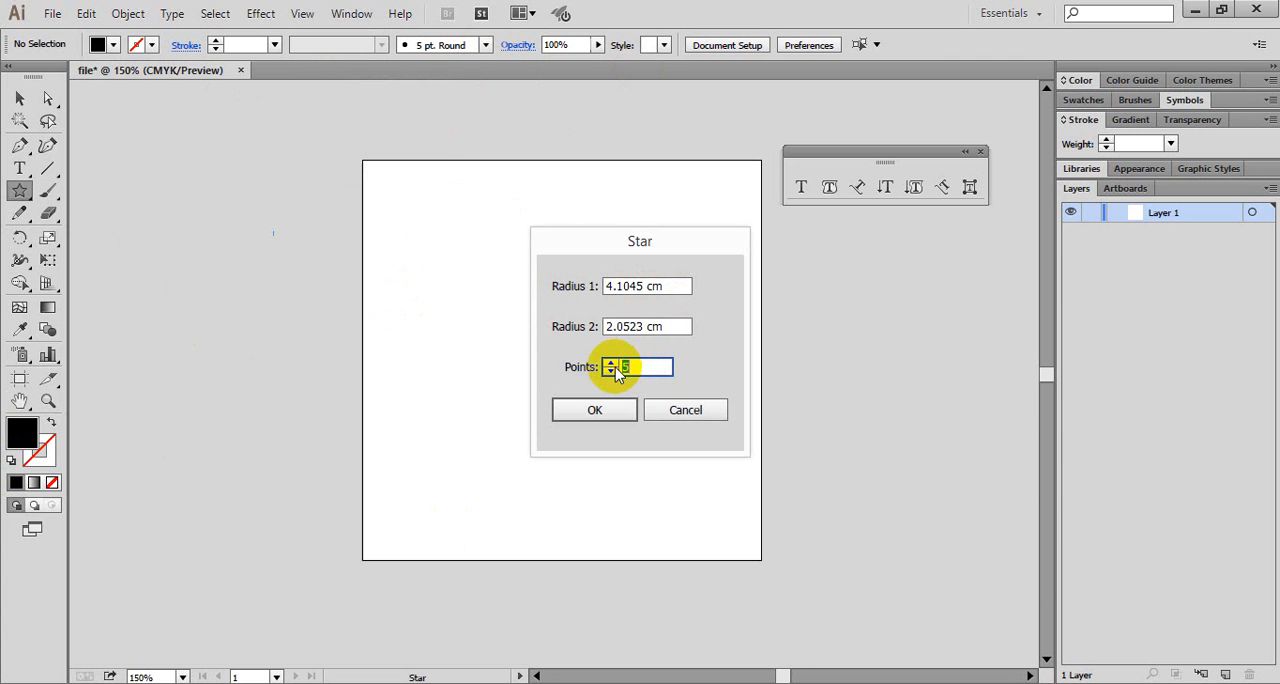
left_click(675, 325)
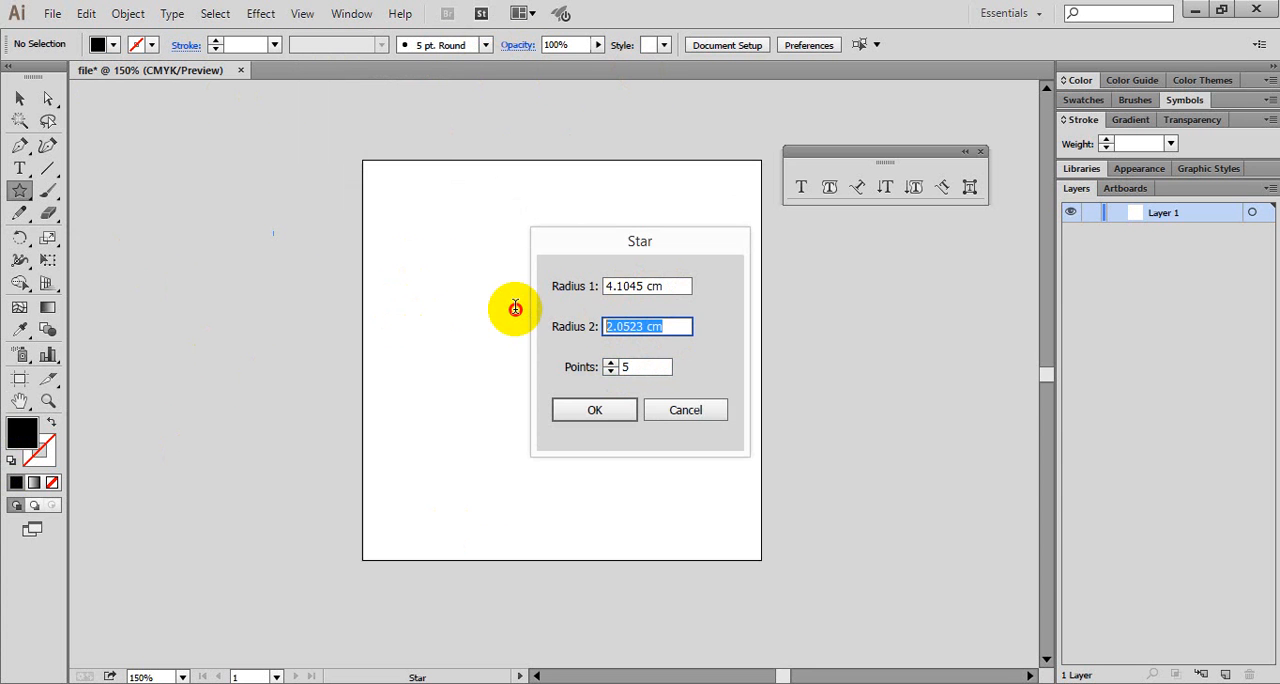
left_click_drag(669, 287, 487, 316)
type("8")
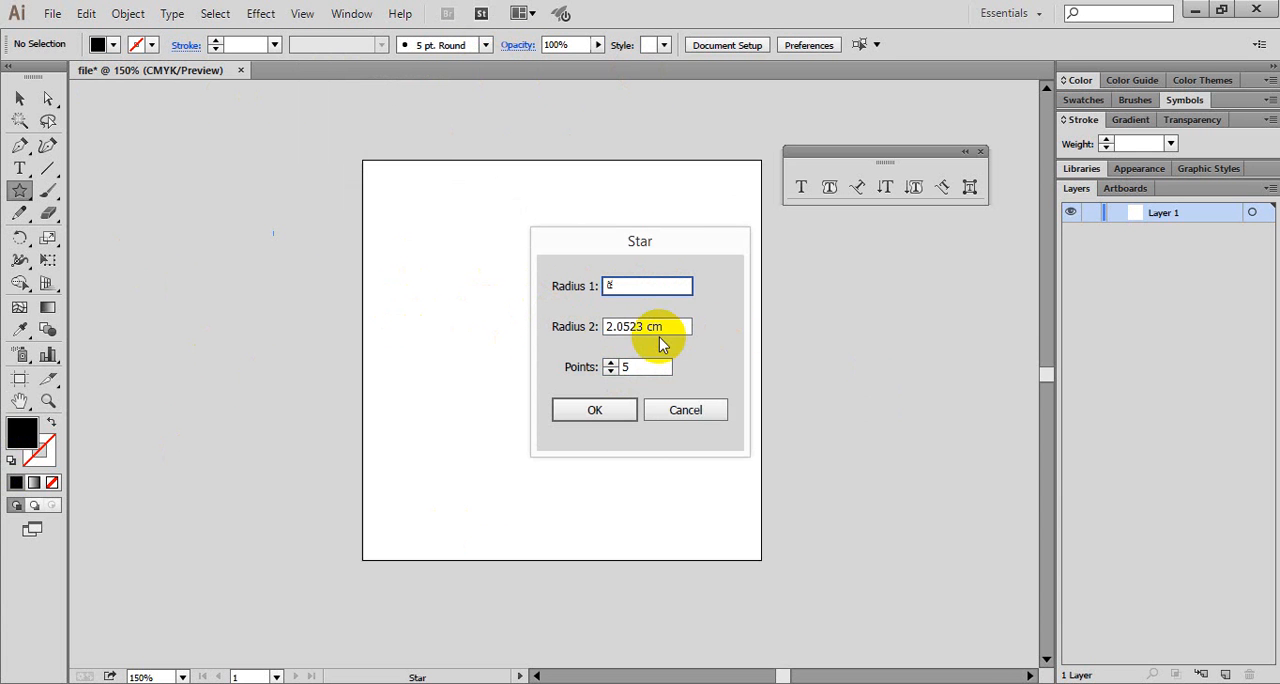
left_click(657, 320)
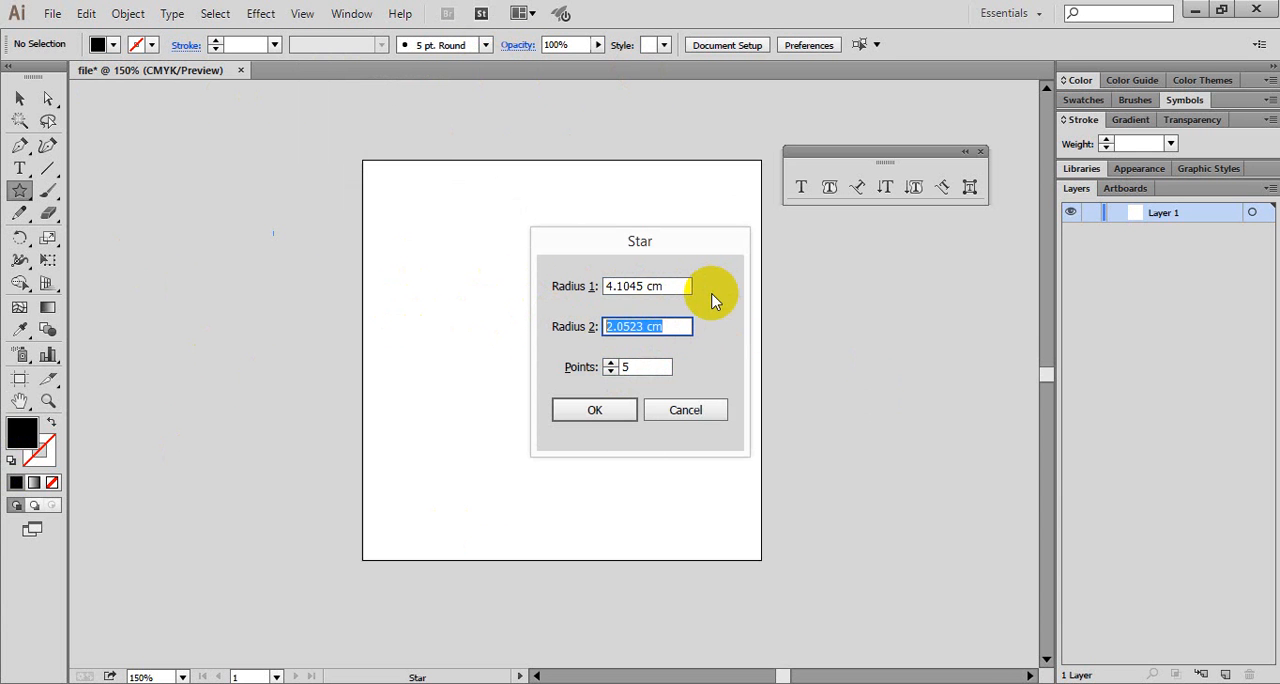
left_click_drag(684, 289, 362, 280)
type("5")
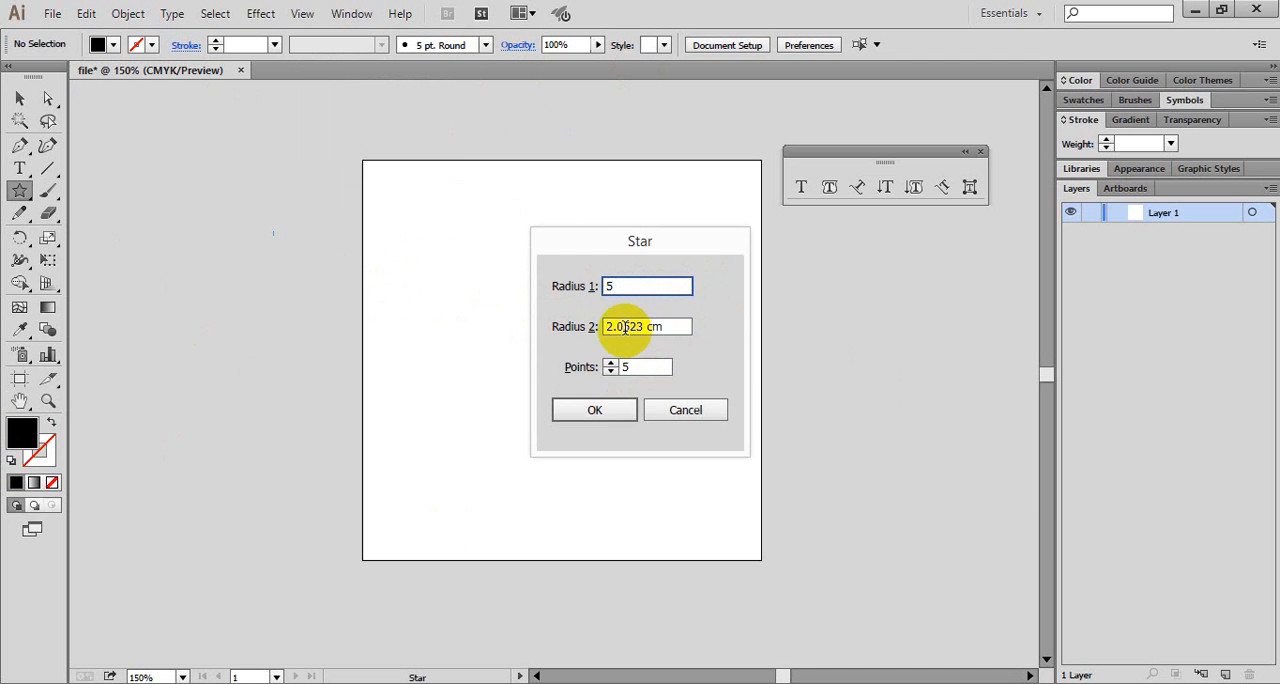
left_click(635, 326)
left_click_drag(635, 326, 530, 326)
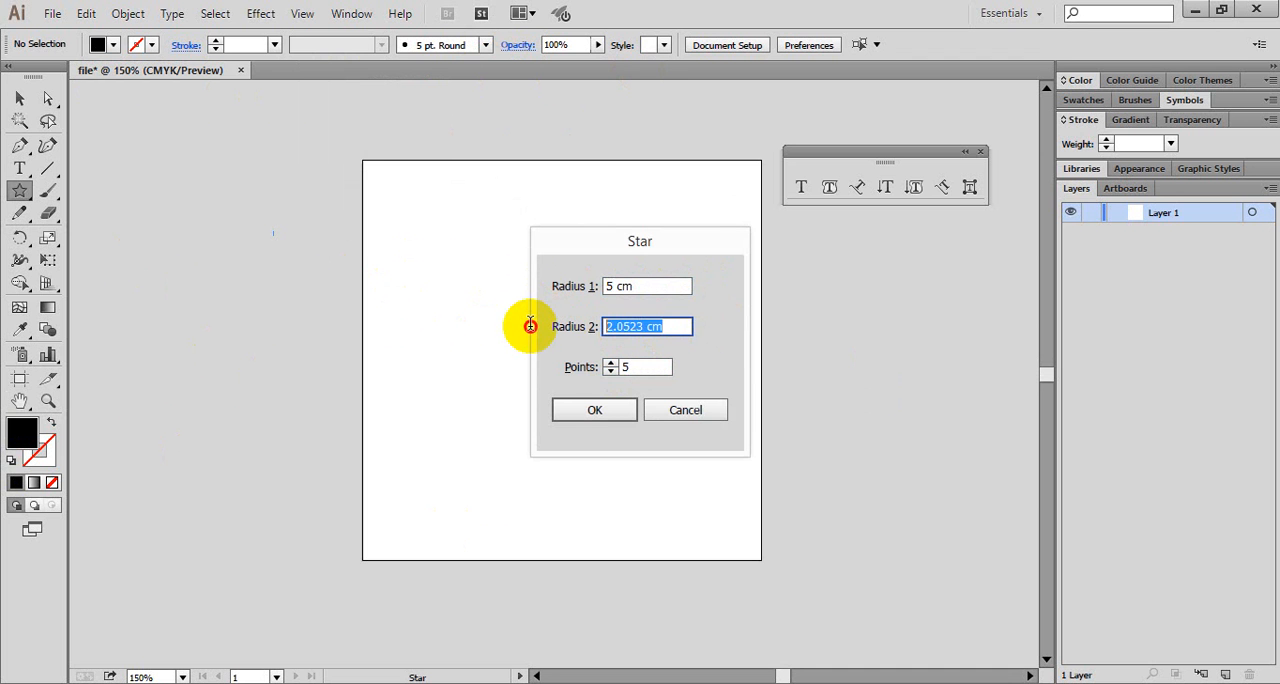
type("2")
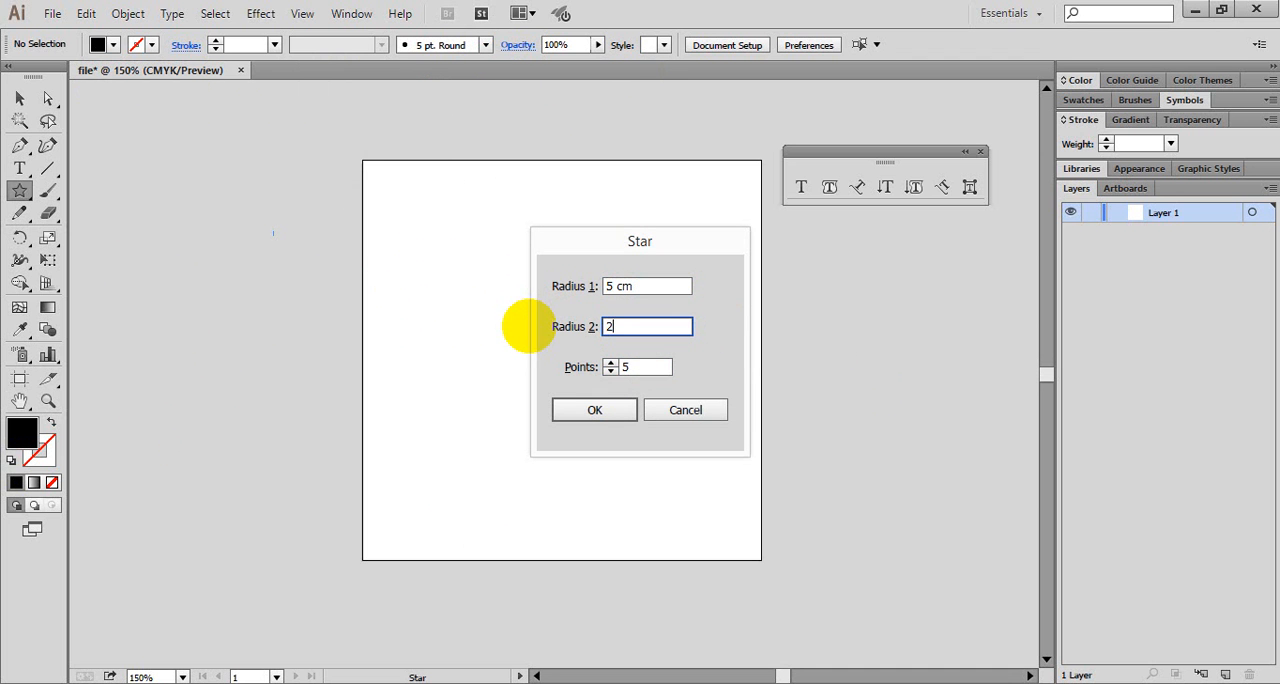
left_click(600, 420)
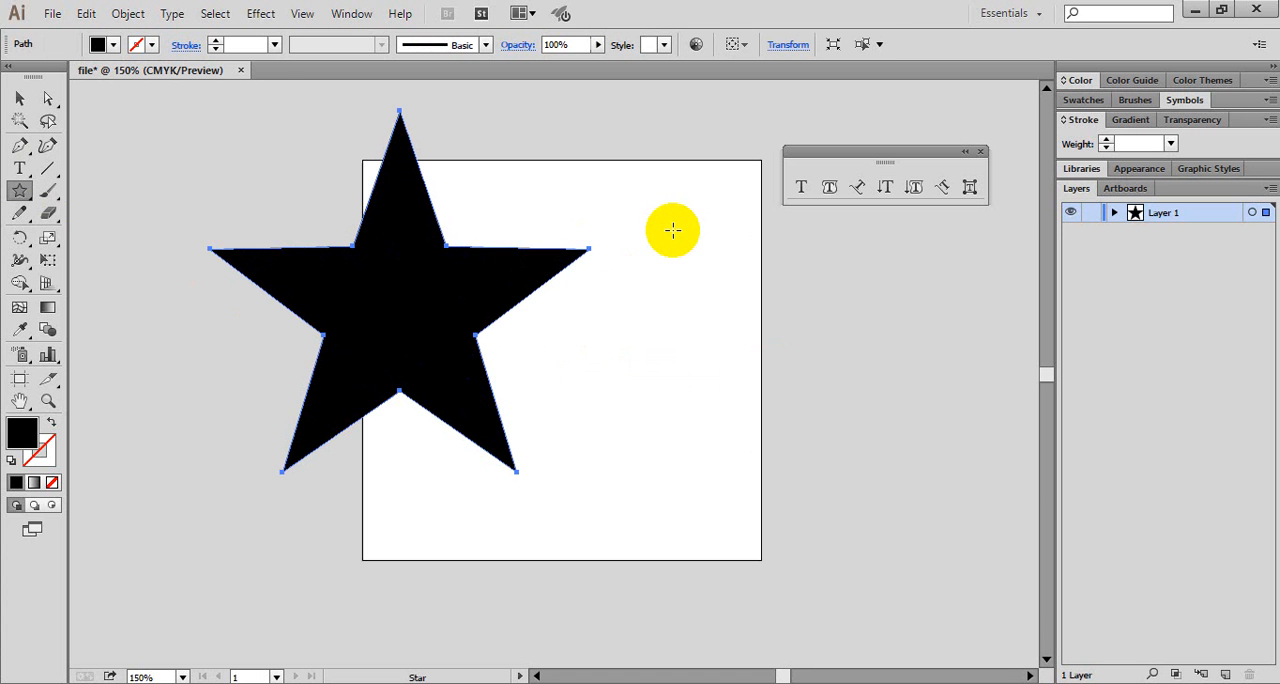
- Create a second star centred right of the artboard's middle with Radius 1 of 5 cm, Radius 2 of 1.8 cm and 6 points
left_click(667, 343)
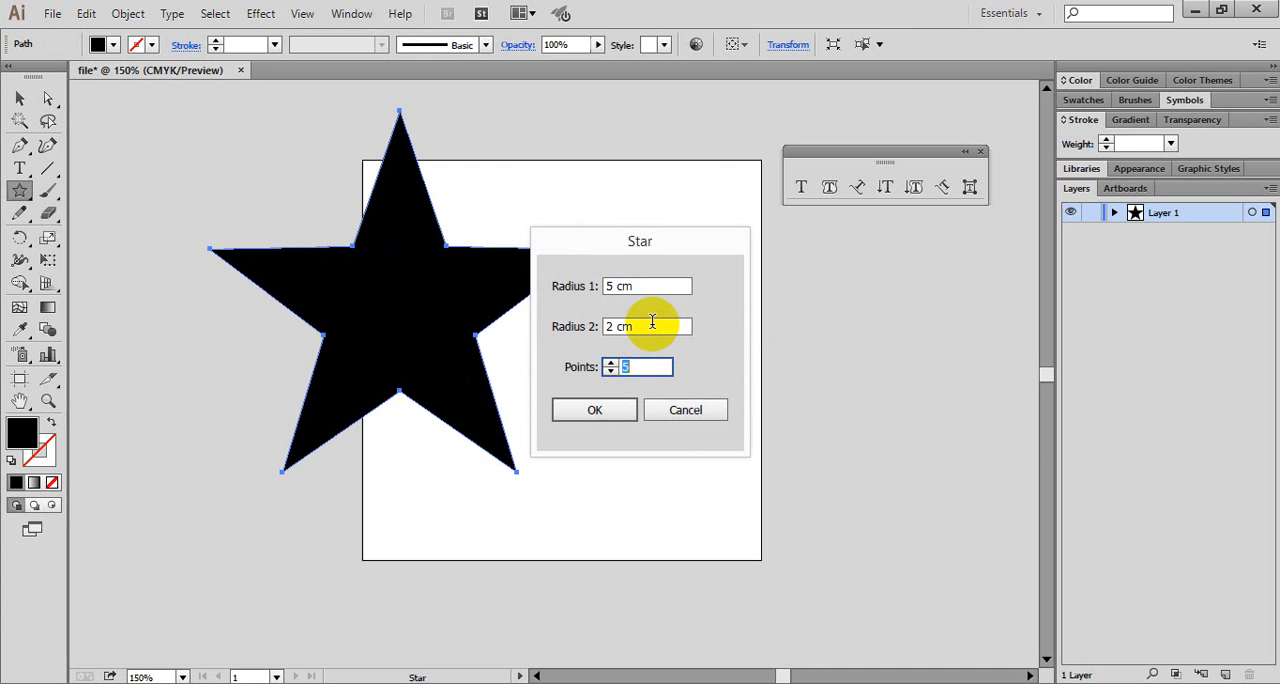
left_click(636, 285)
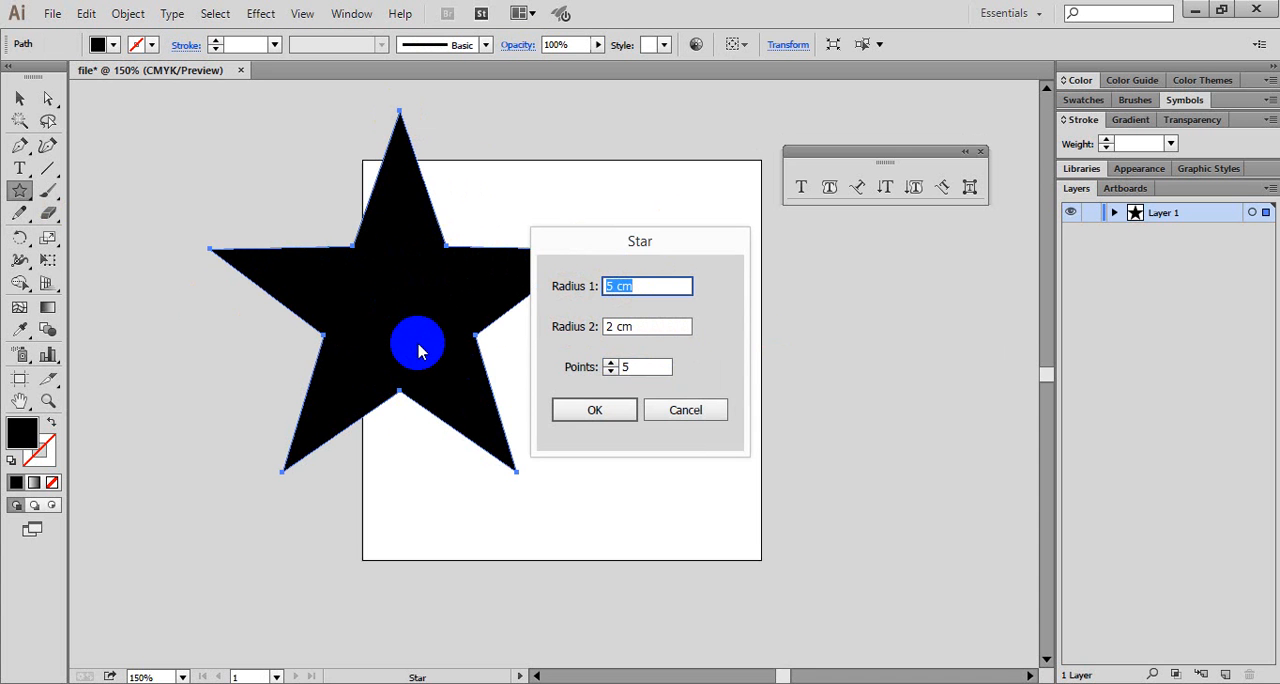
left_click(638, 326)
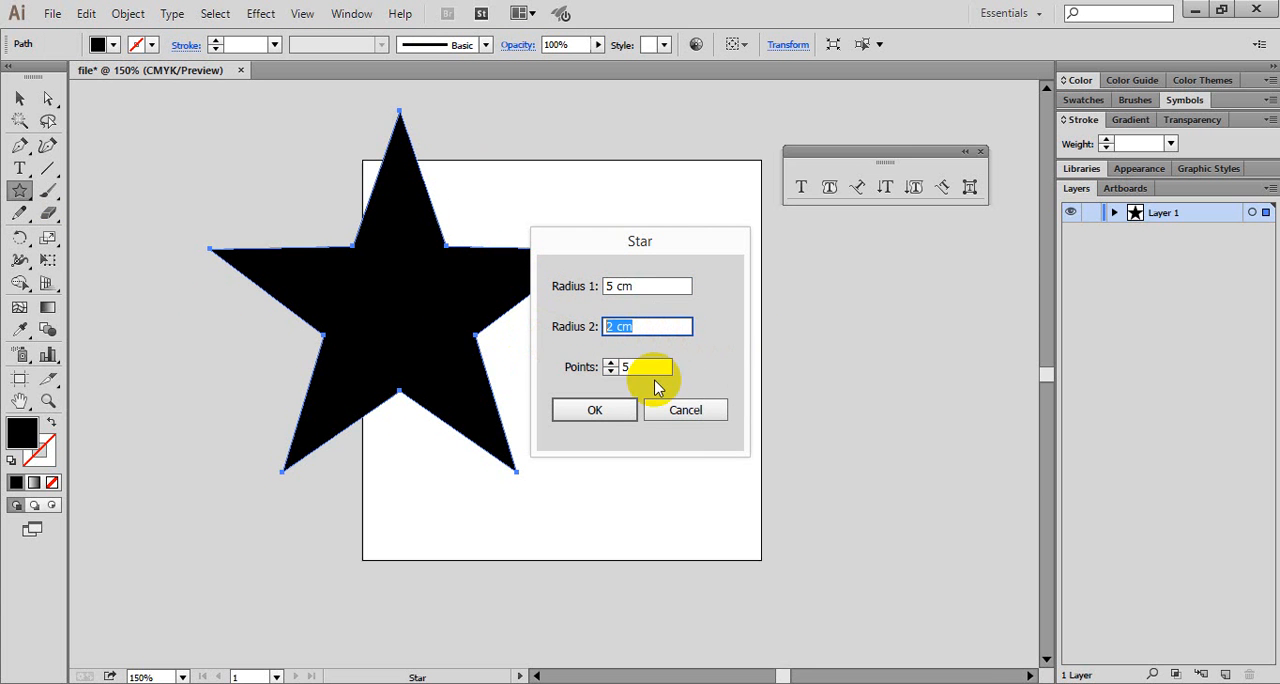
left_click(645, 368)
type("6")
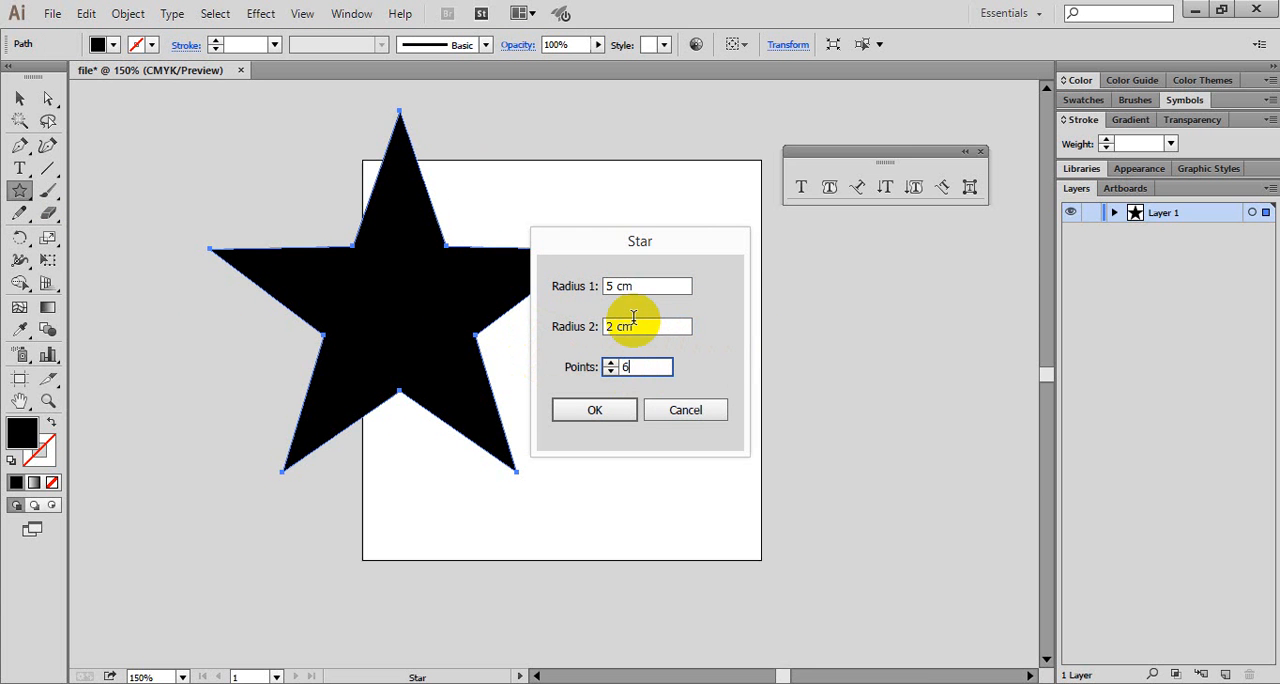
left_click(636, 322)
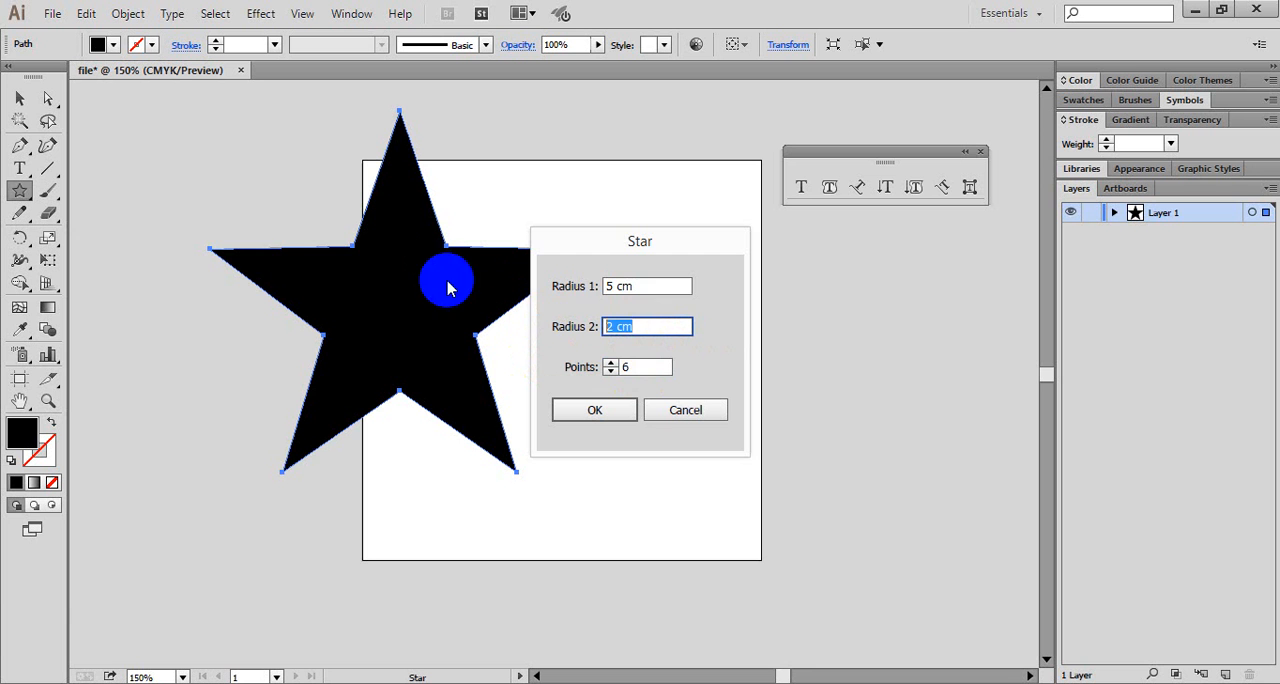
type("1")
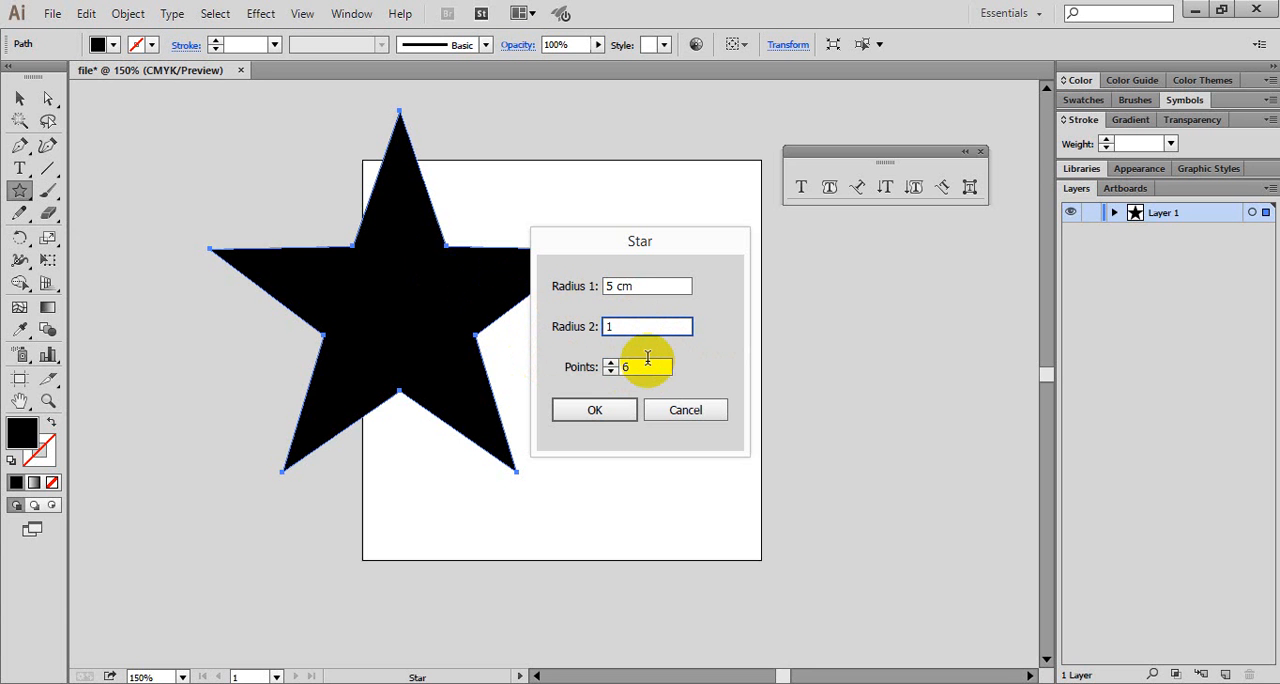
type(".8")
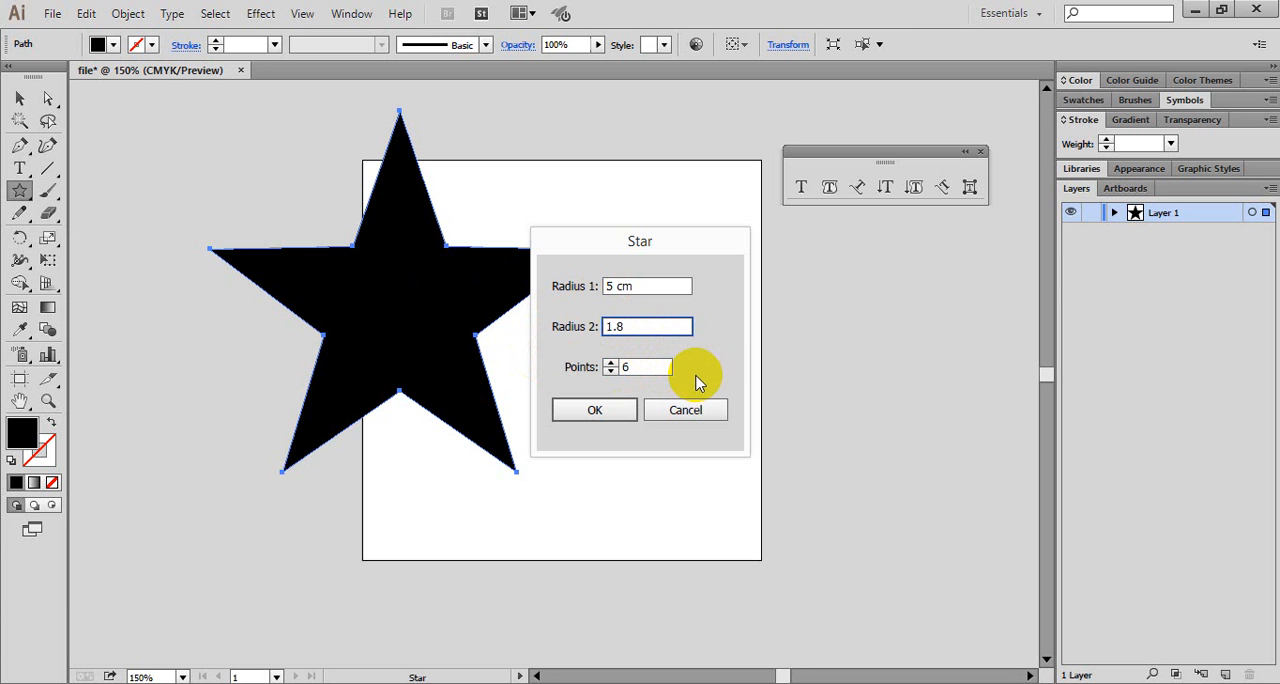
key("Return")
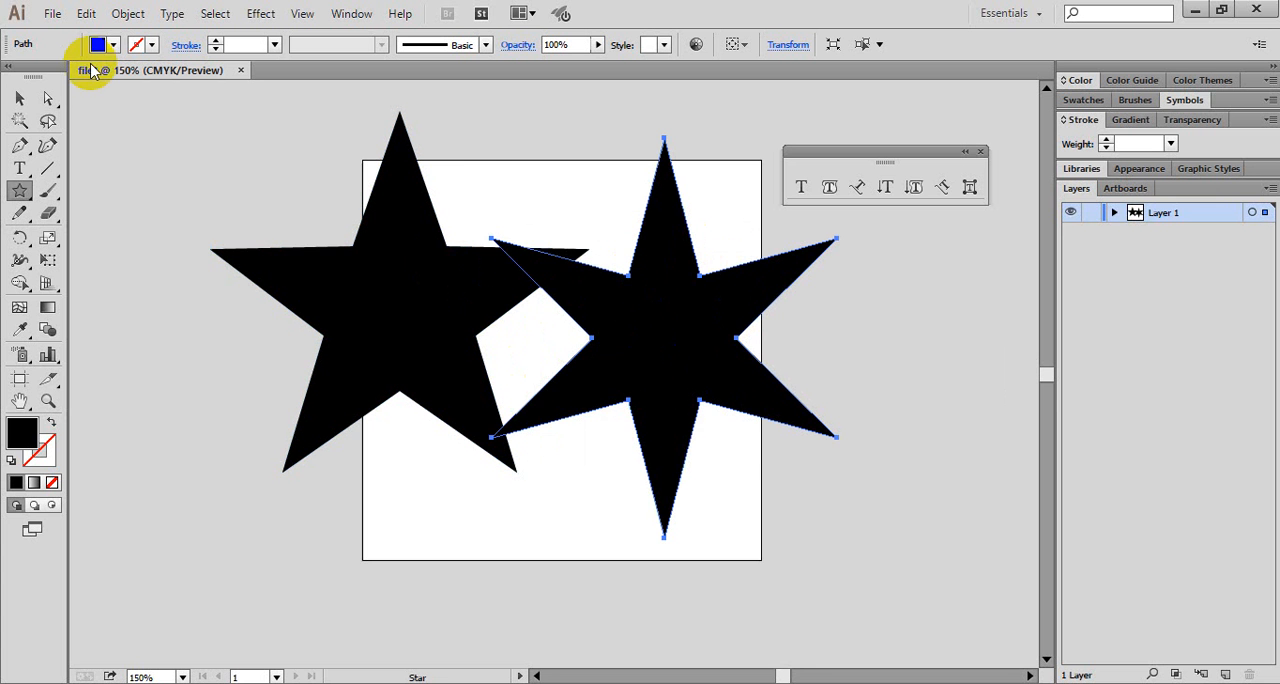
- Move the six-pointed star around beside the five-pointed one, and delete it
key("v")
left_click(728, 357)
left_click_drag(728, 357, 776, 443)
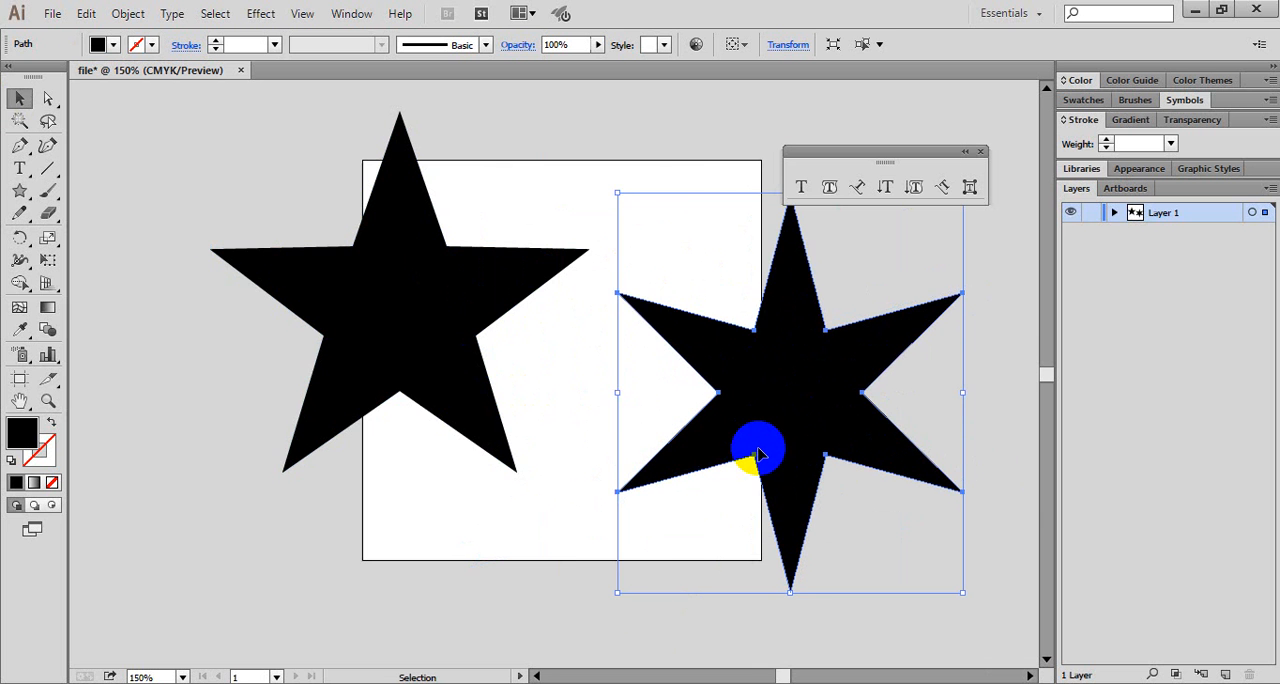
left_click_drag(781, 403, 637, 273)
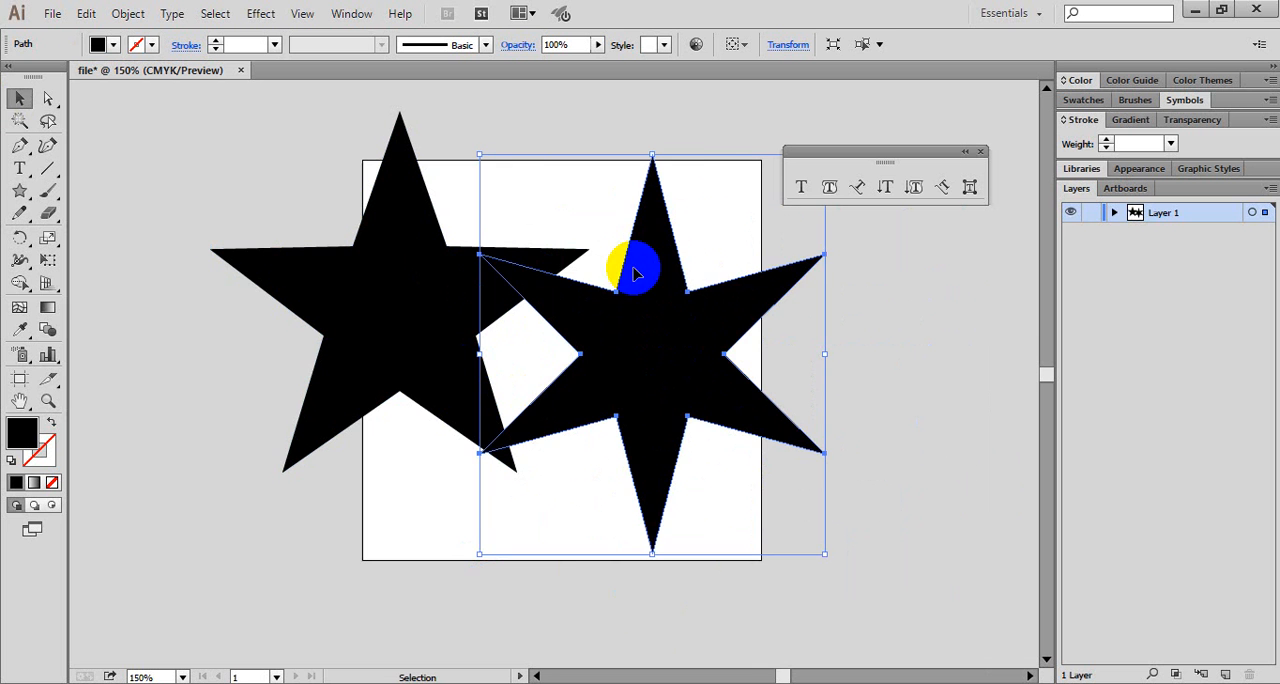
left_click_drag(672, 327, 776, 341)
left_click(471, 276)
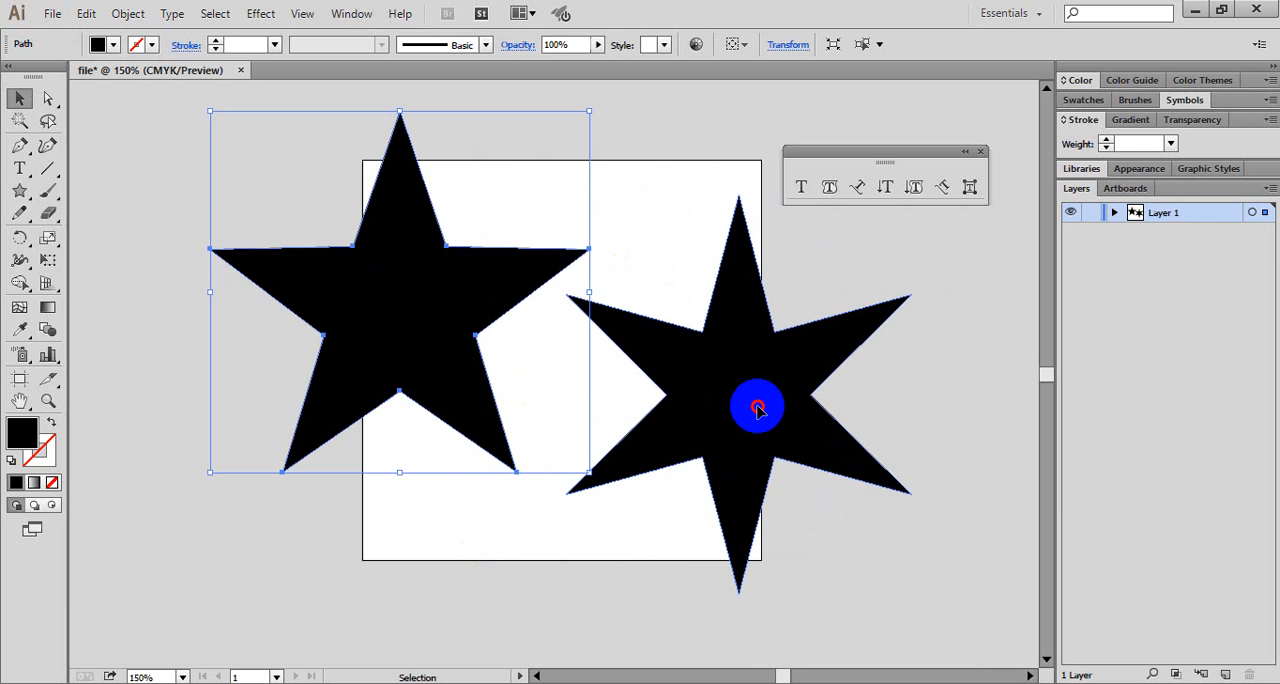
left_click_drag(757, 407, 678, 410)
key("Delete")
- Move the five-pointed star onto the artboard, scale it proportionally to about two-thirds size, and place it slightly above the artboard's centre
left_click_drag(427, 282, 625, 375)
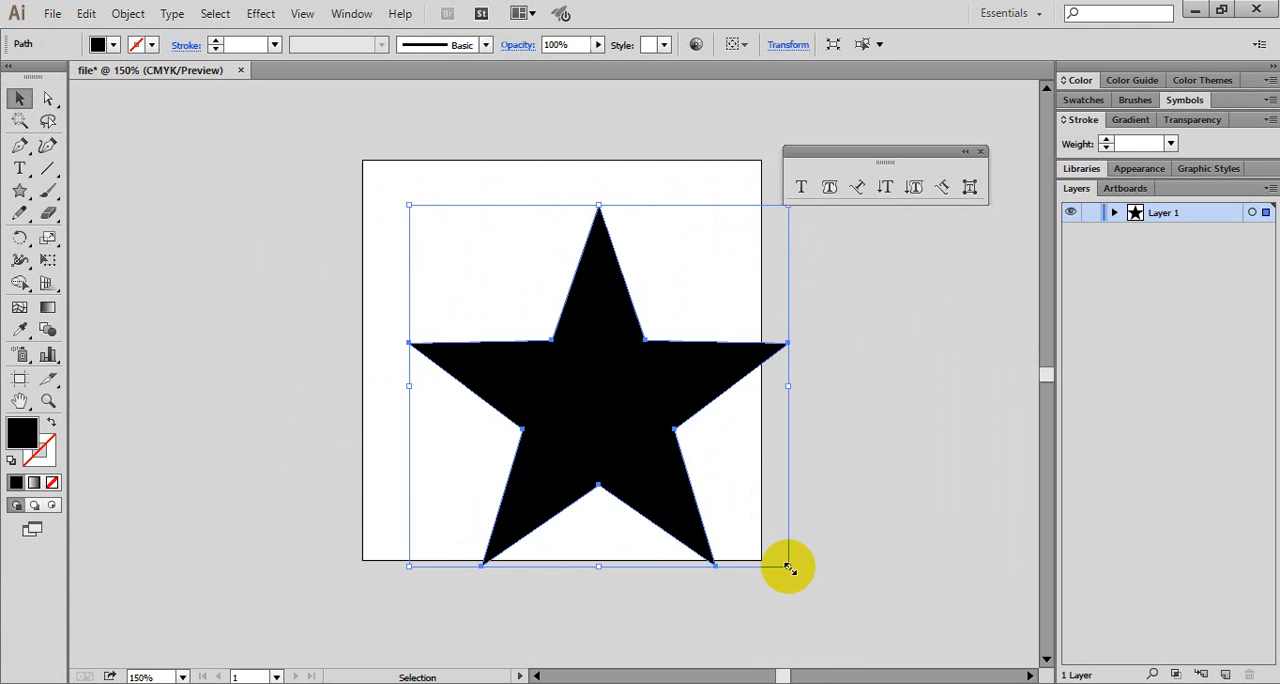
left_click_drag(788, 568, 650, 434)
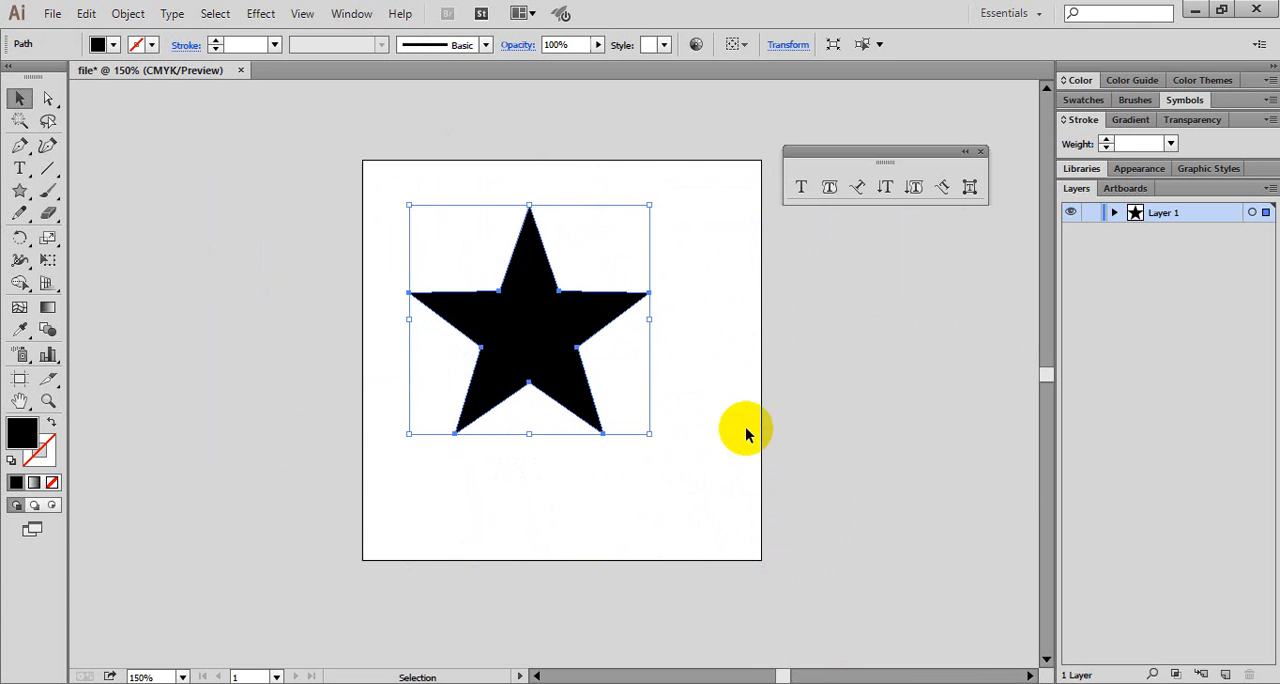
left_click_drag(568, 341, 590, 348)
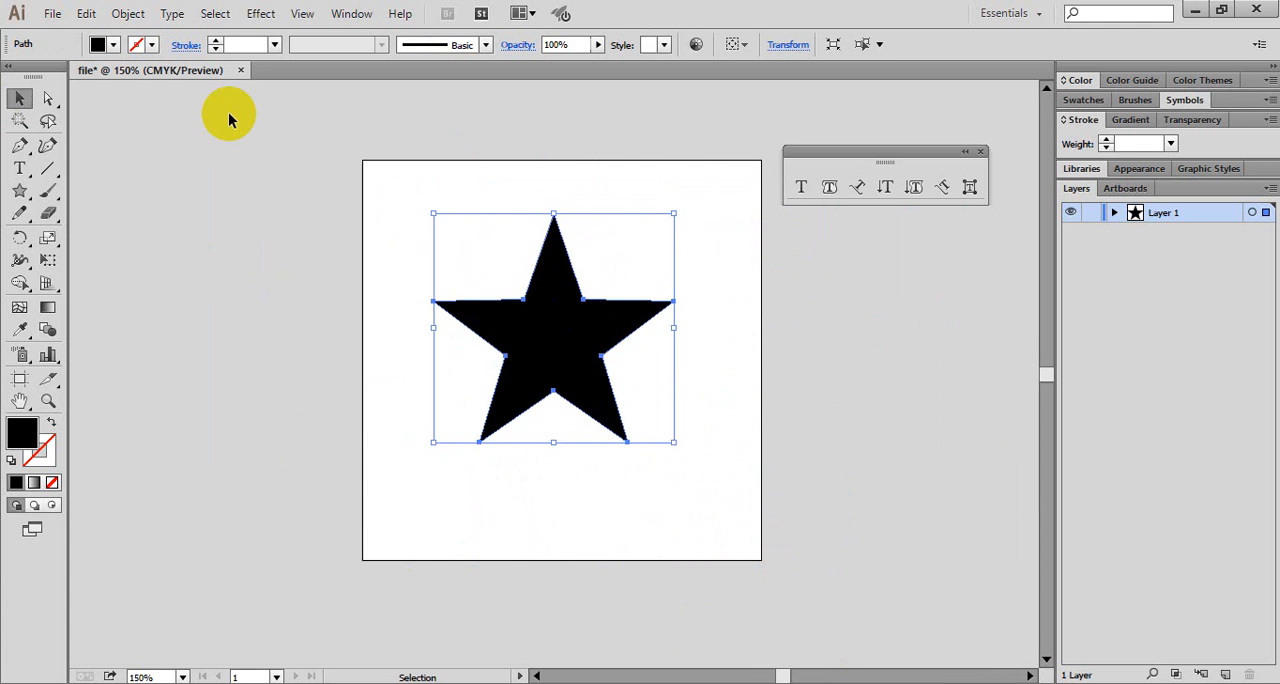
- Set the star's fill to None and its stroke to red, and deselect it
left_click(115, 45)
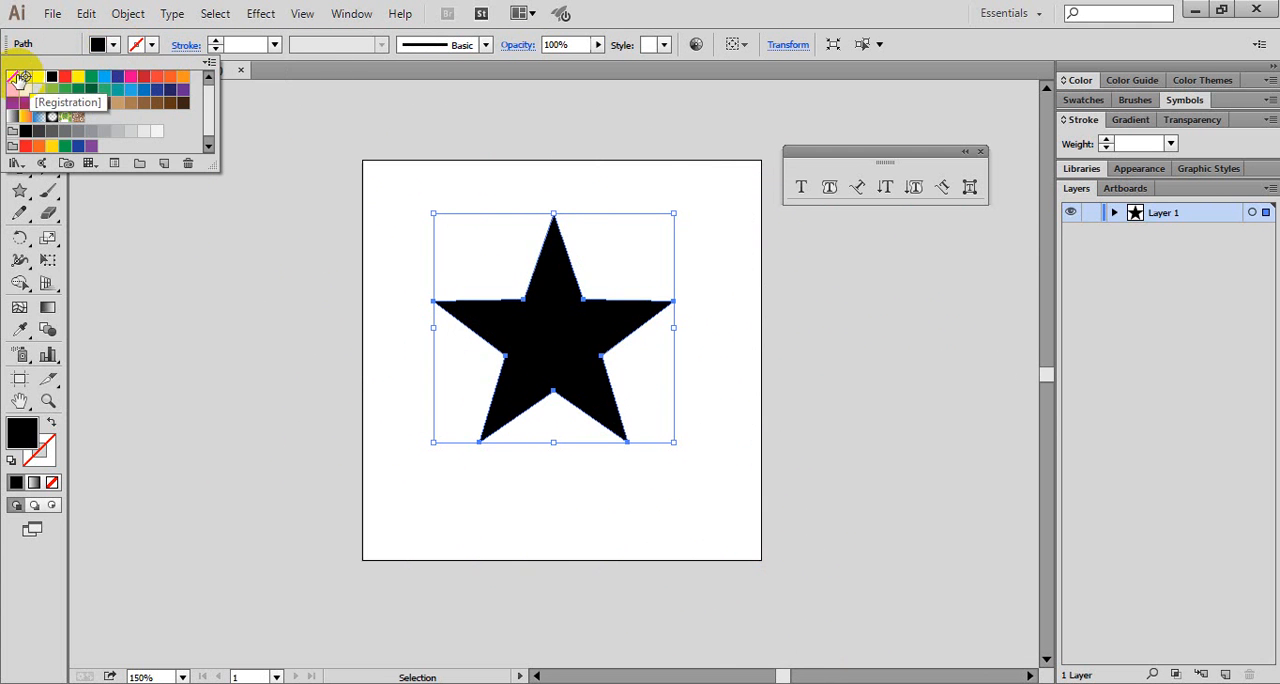
left_click(14, 77)
left_click(148, 46)
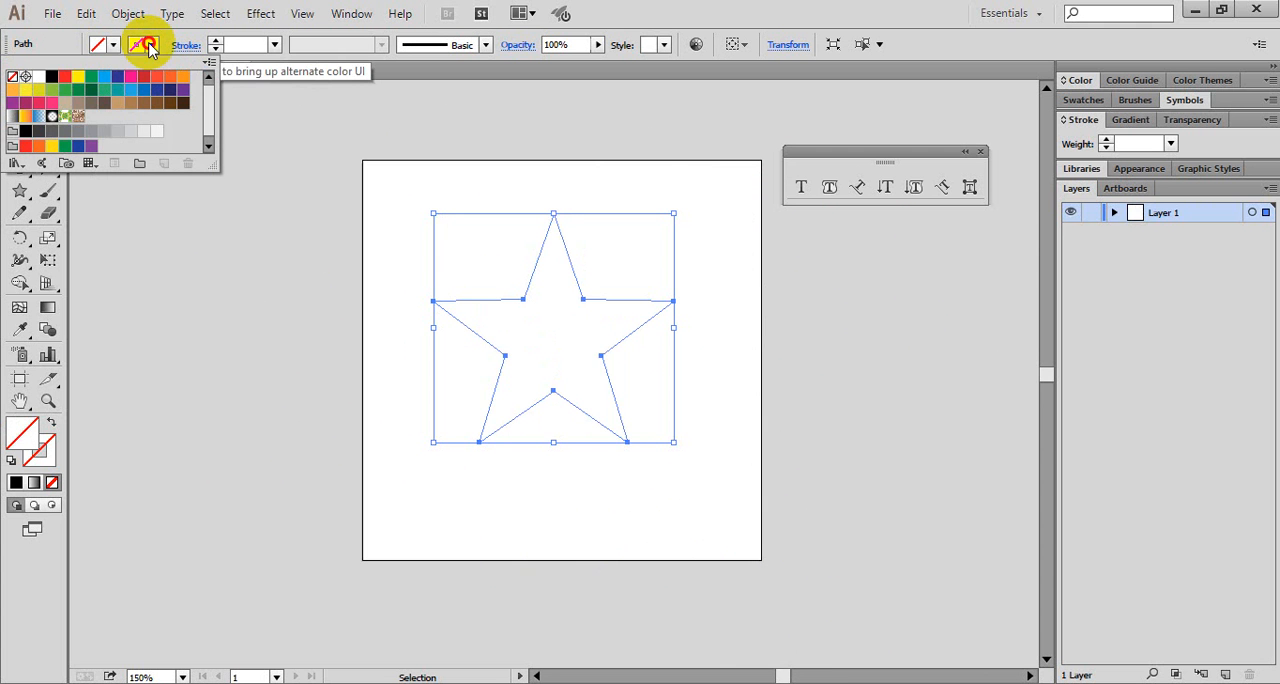
left_click(64, 77)
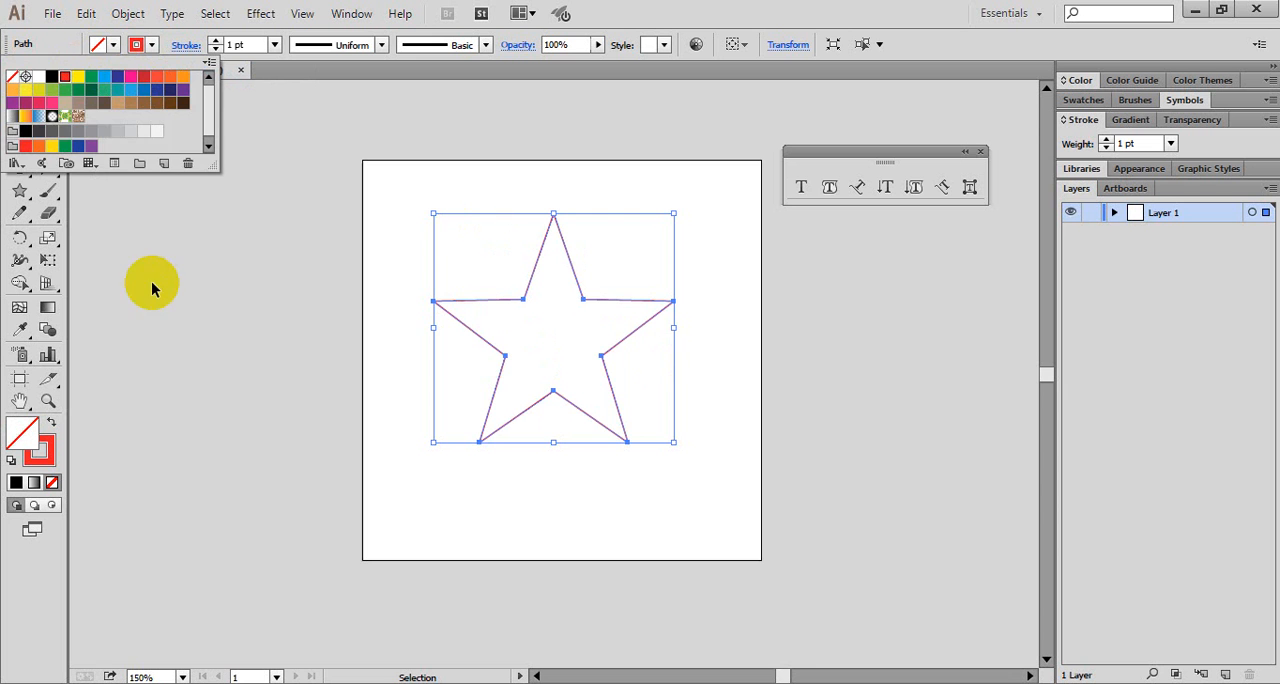
left_click(108, 195)
left_click(108, 195)
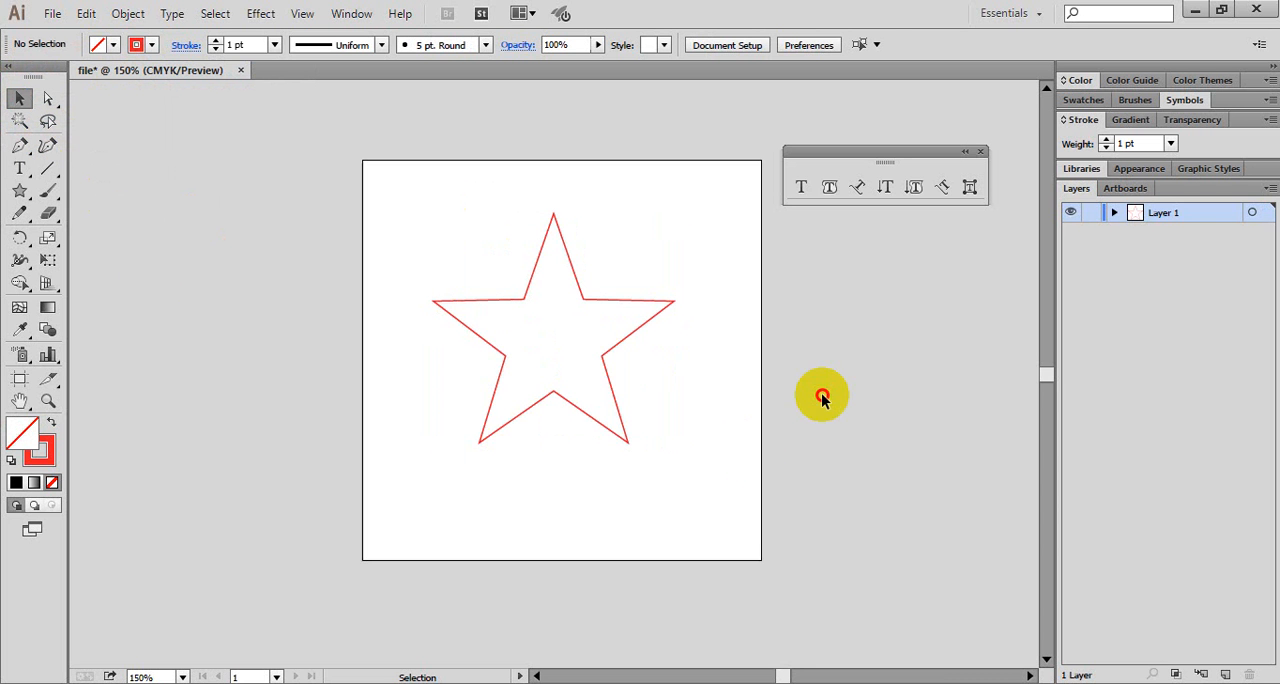
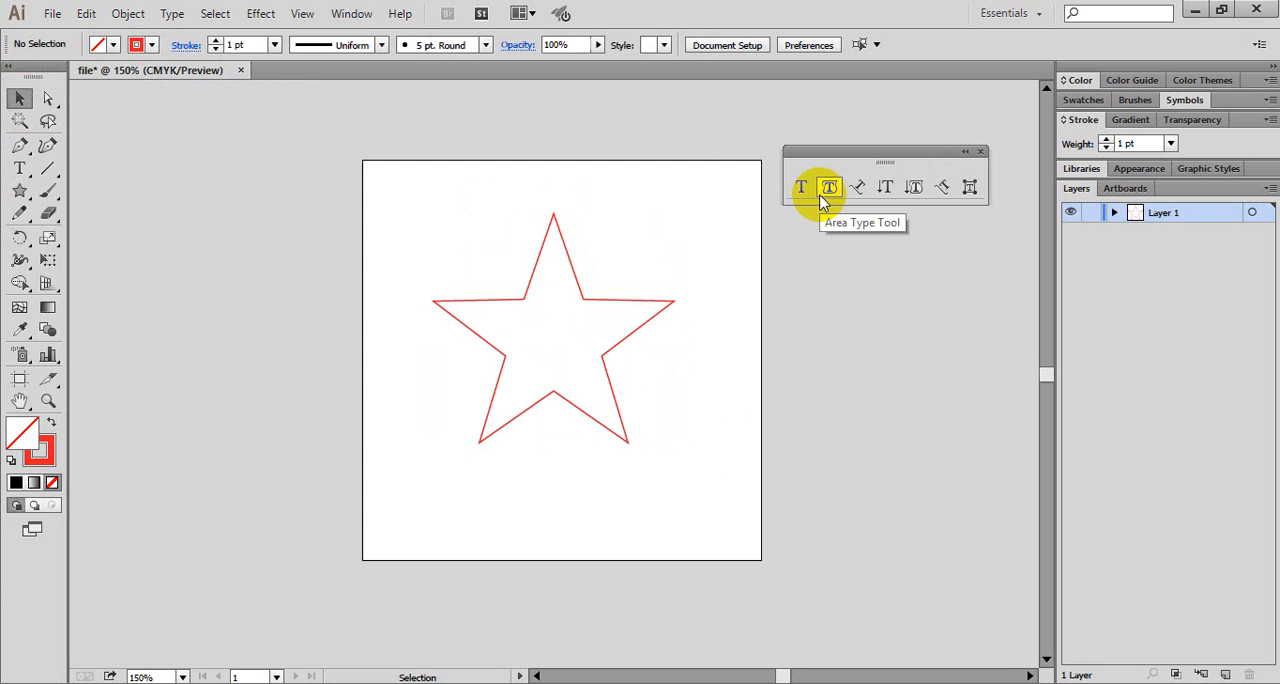
- Convert the star outline into an area type object with the Area Type tool, and check it by deselecting and reselecting it
left_click(829, 192)
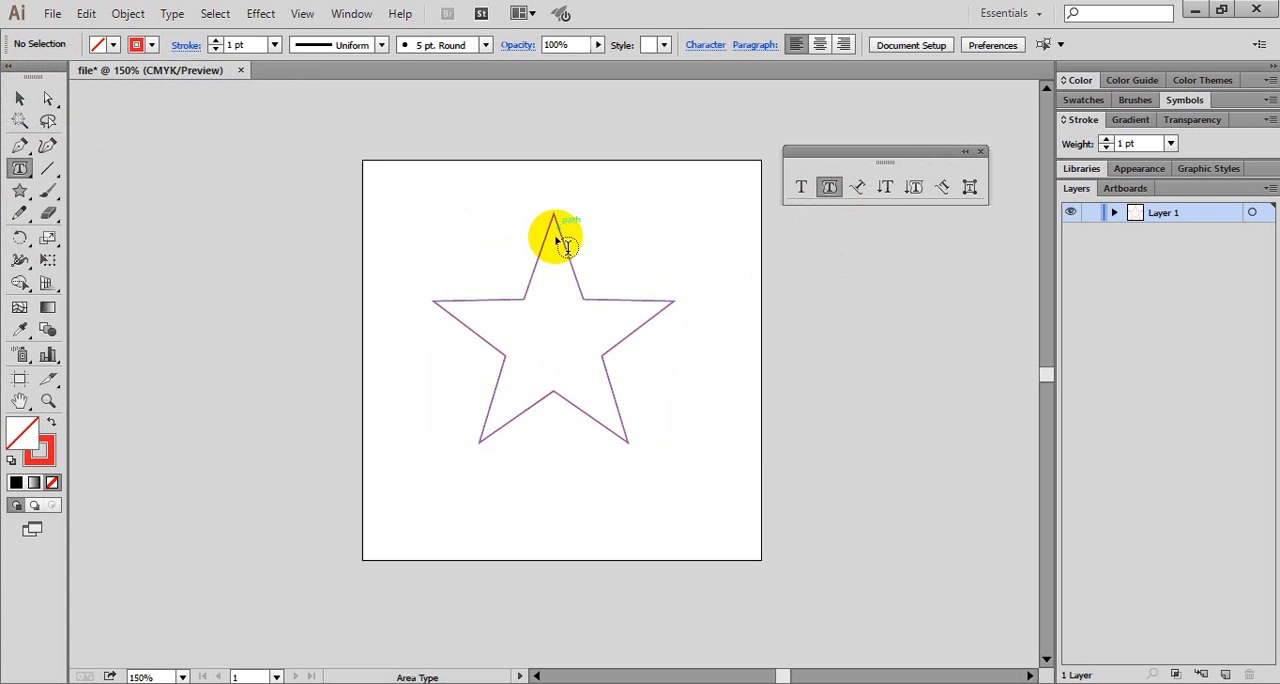
left_click(561, 299)
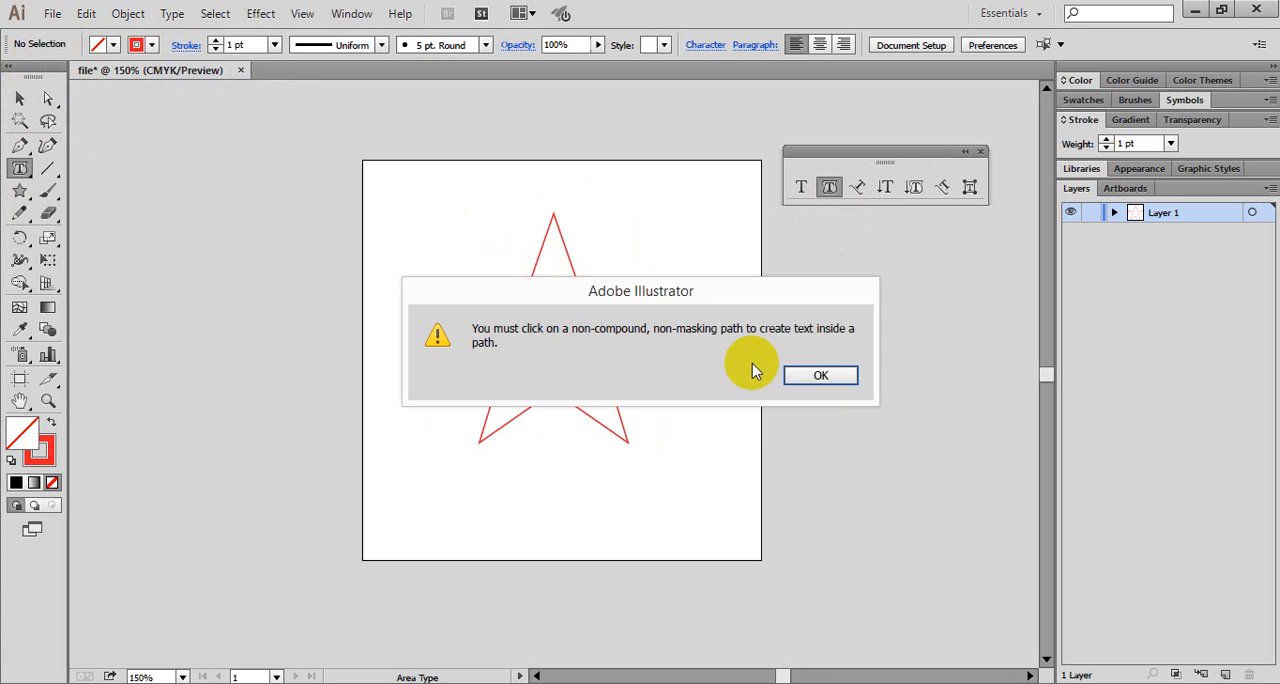
left_click(815, 375)
left_click(587, 297)
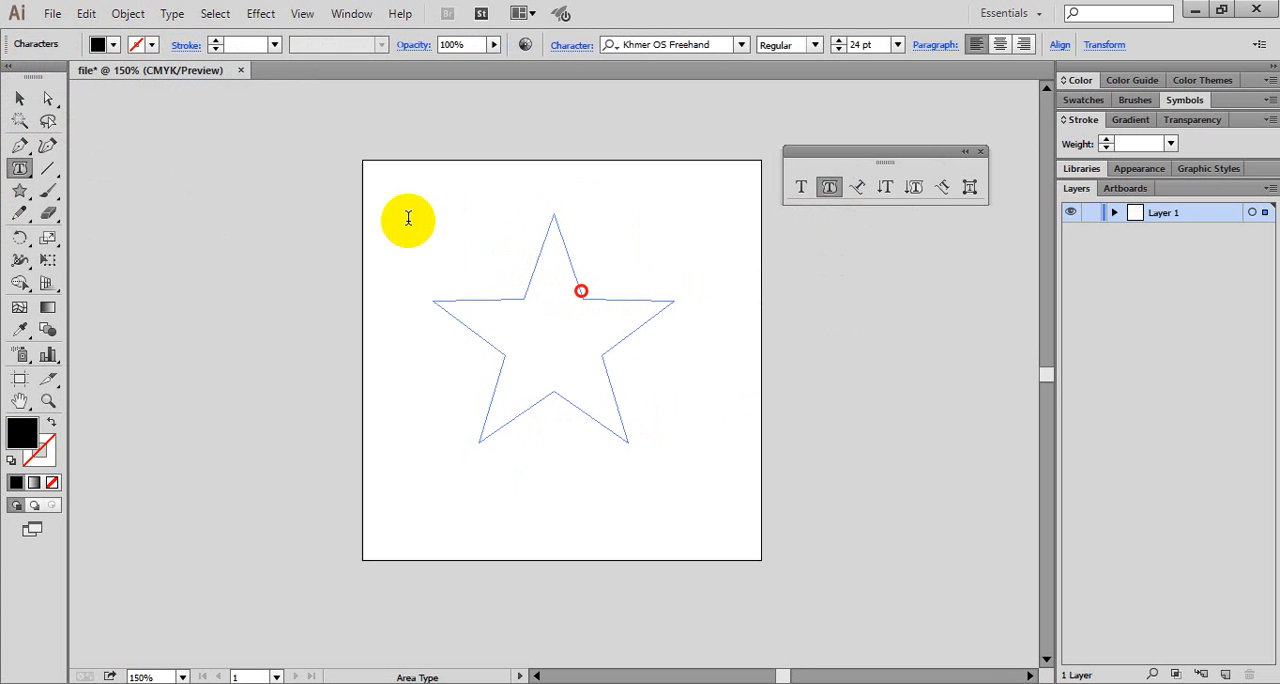
left_click(27, 97)
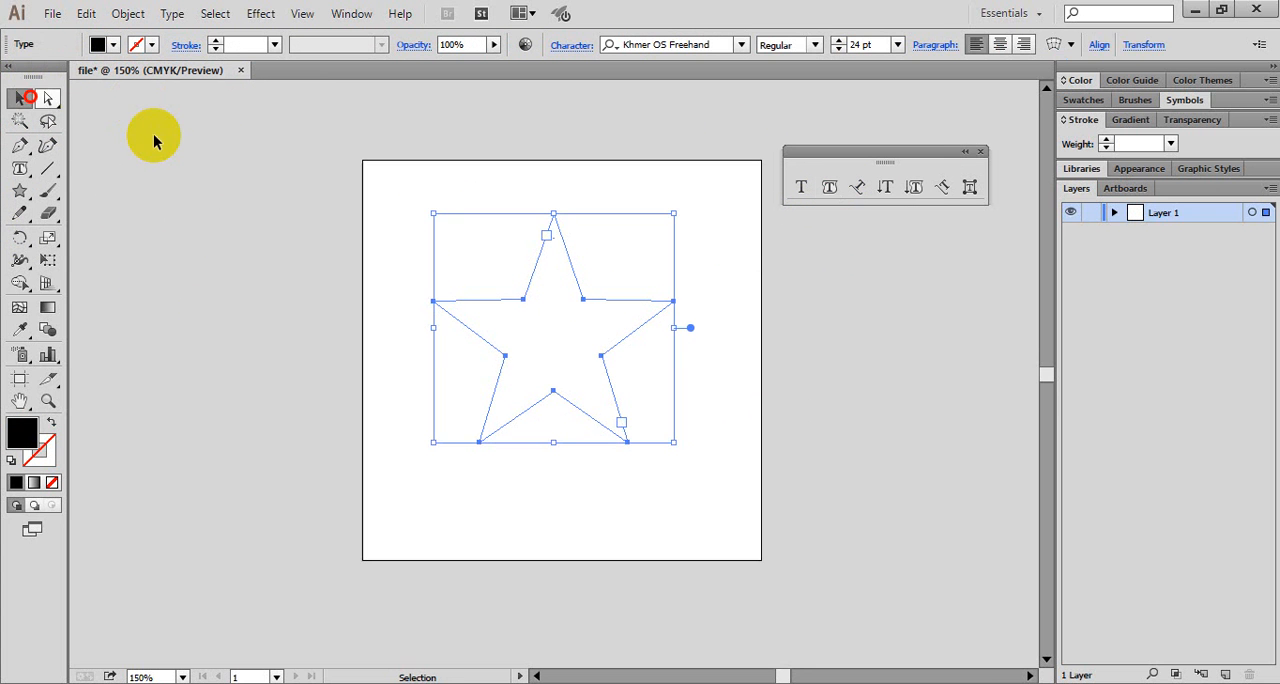
left_click(683, 386)
left_click(516, 331)
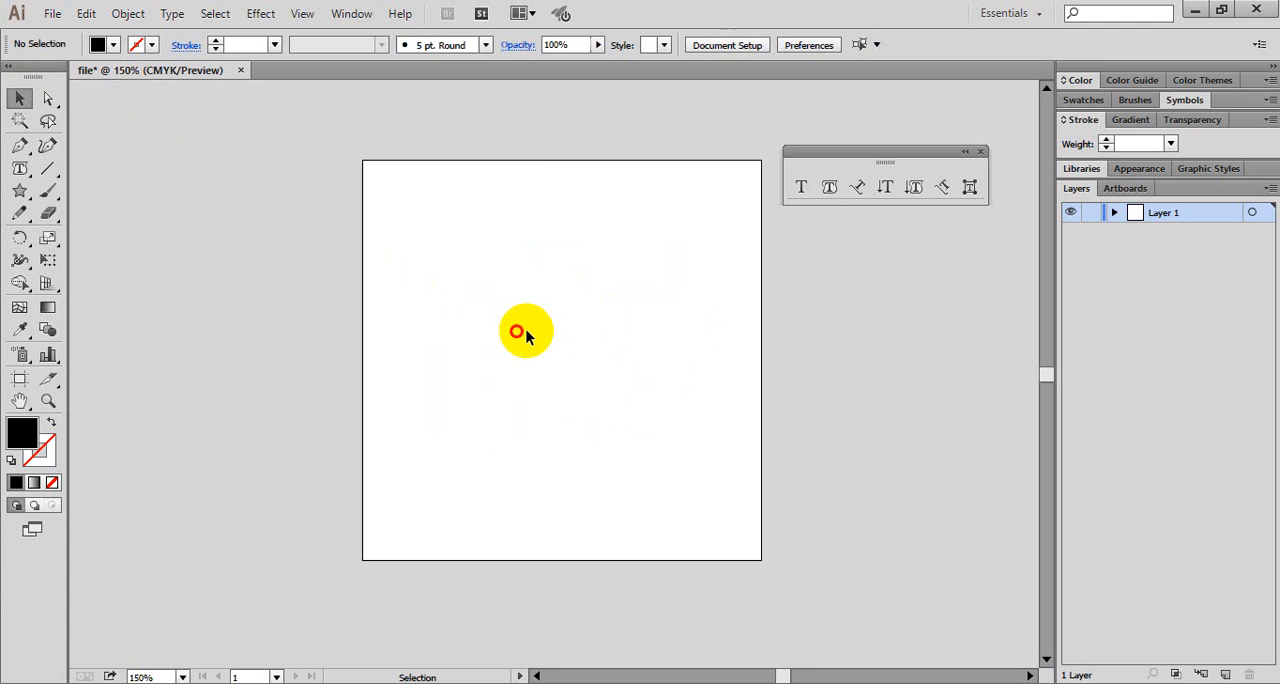
left_click(550, 345)
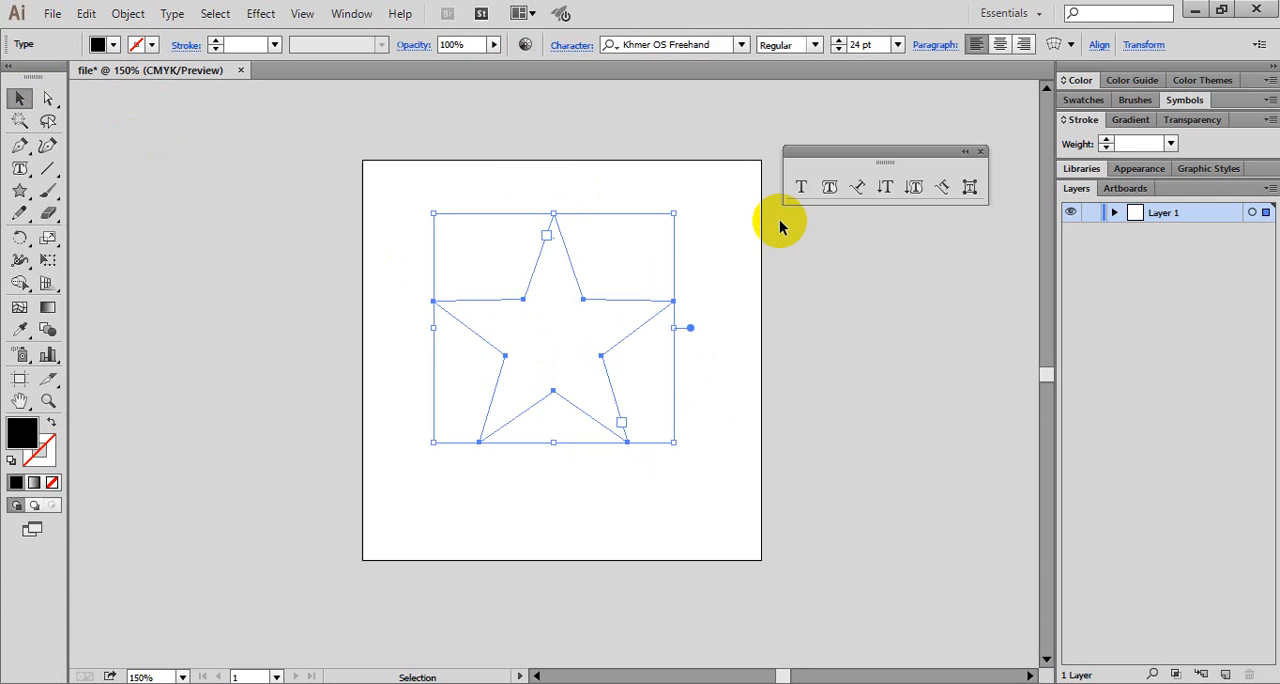
- Start text entry inside the star with the Area Type tool and set the font size to 9 pt
left_click(829, 187)
left_click(549, 284)
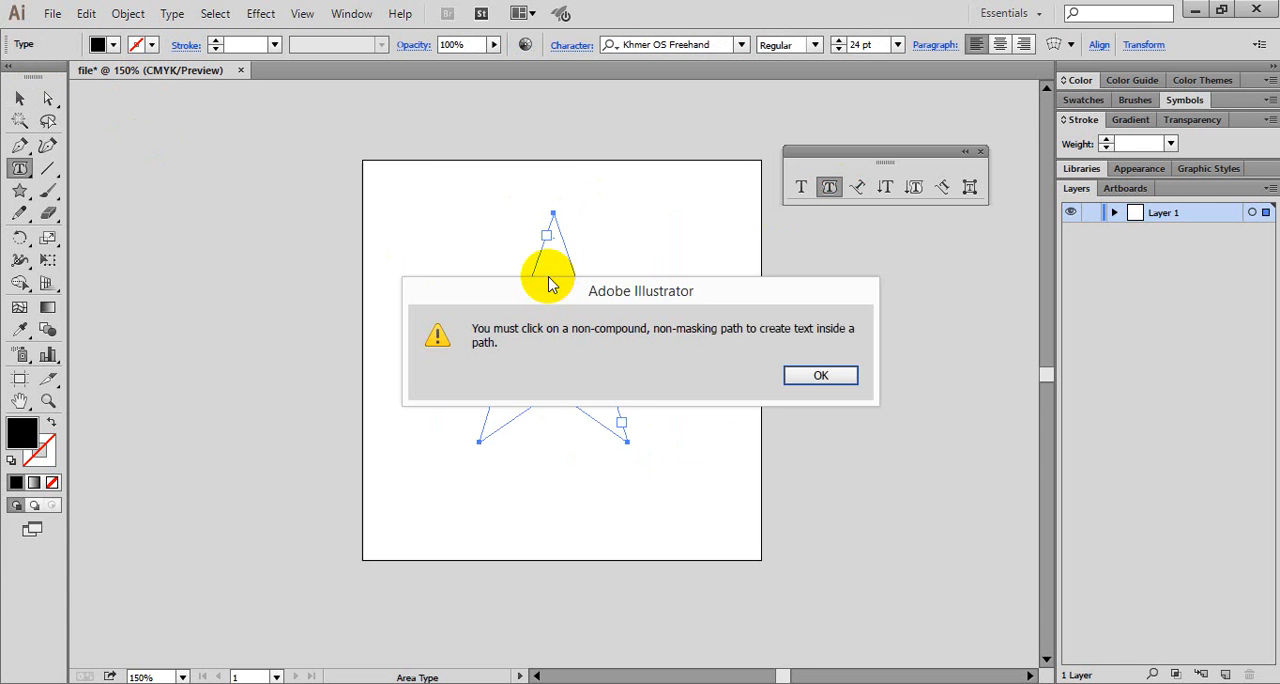
left_click(805, 375)
left_click(562, 247)
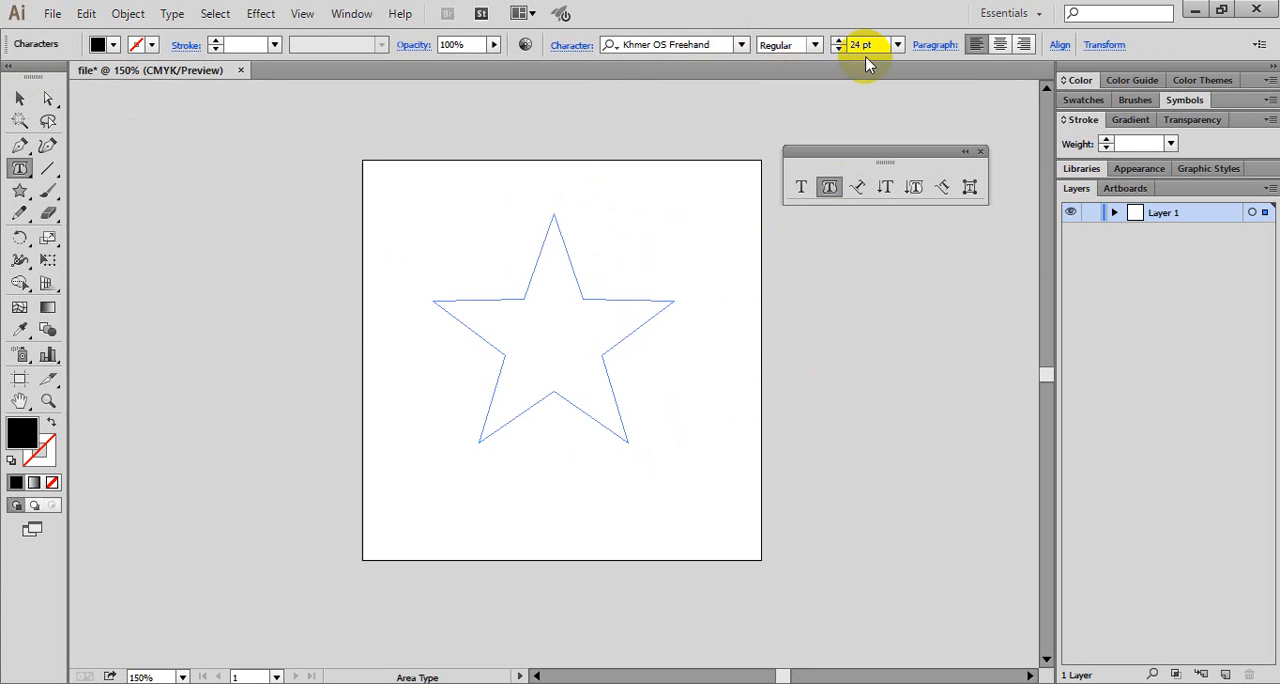
left_click(894, 45)
left_click(916, 159)
- Enter "Welcome to angkor training centre" as text inside the star
type("Welcome t")
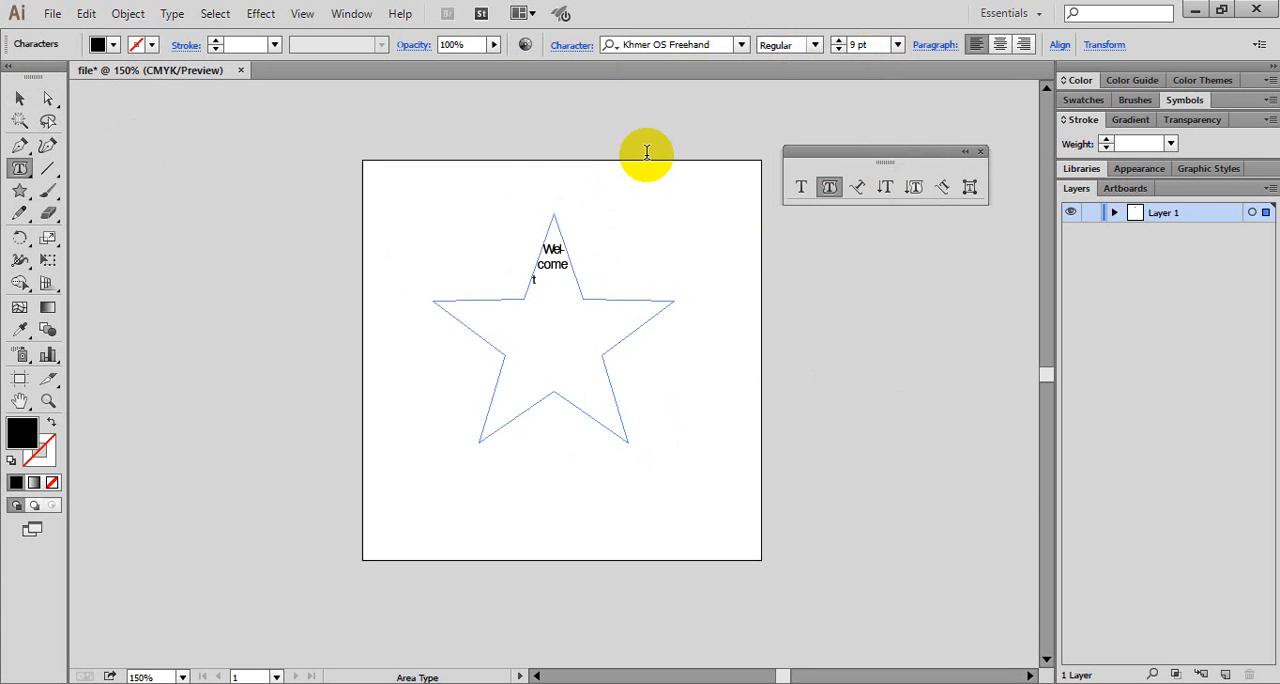
type("o")
type(" a")
type("ngkor")
type(" tra")
type("ining")
type(" cent")
type("re")
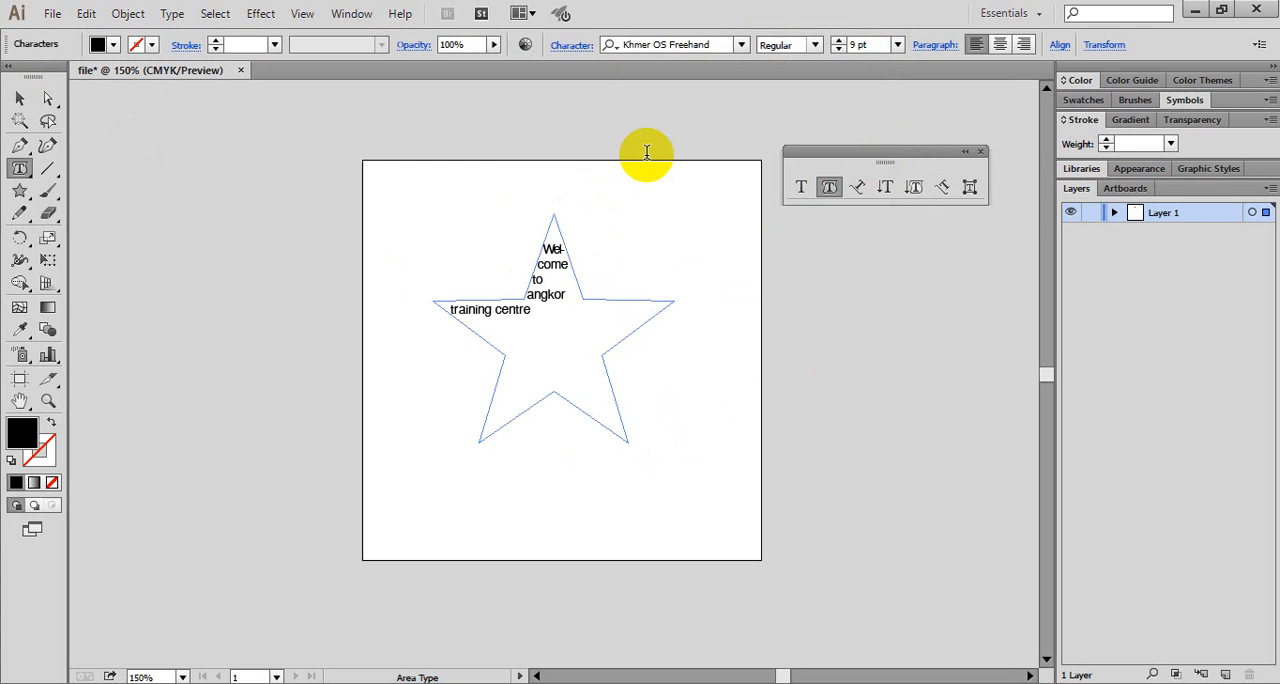
type(" for computer graphic desin")
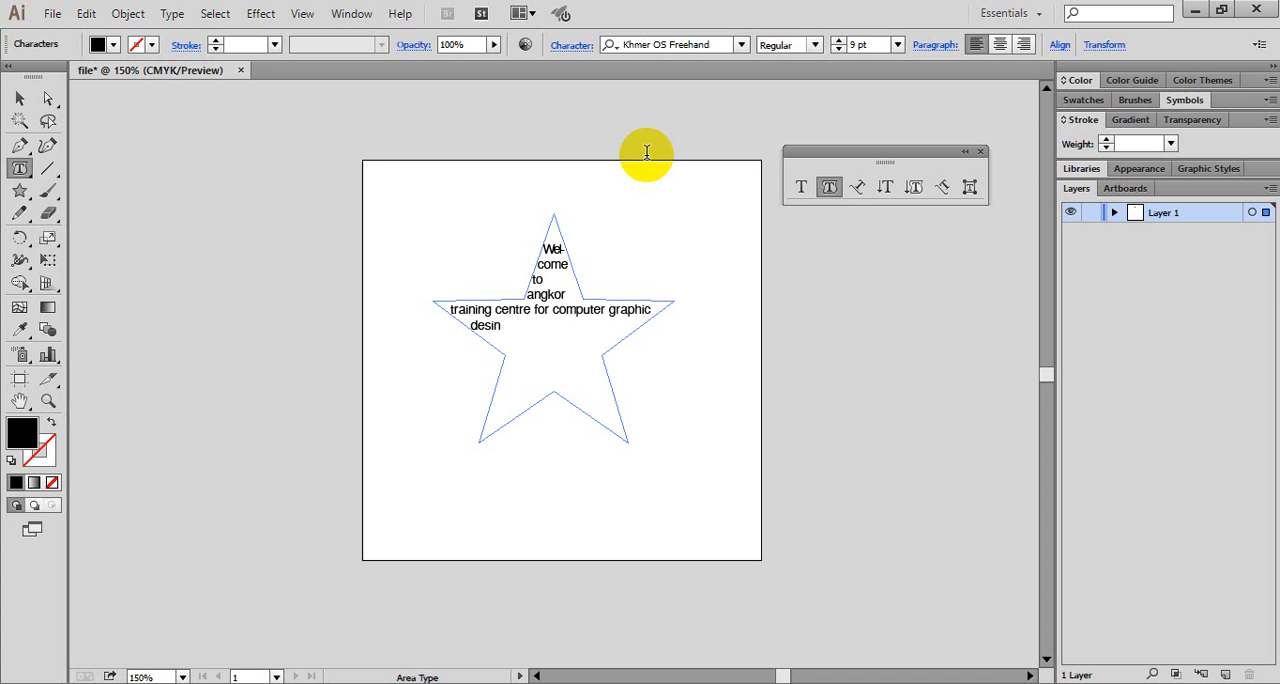
type("g")
- Continue the star's text with " for computer graphic design course.", correcting the typing mistakes
key("BackSpace")
key("BackSpace")
type("gn")
type(" s")
key("BackSpace")
type("cou")
type("rsc")
key("Left")
key("Delete")
type("e. this is the ill")
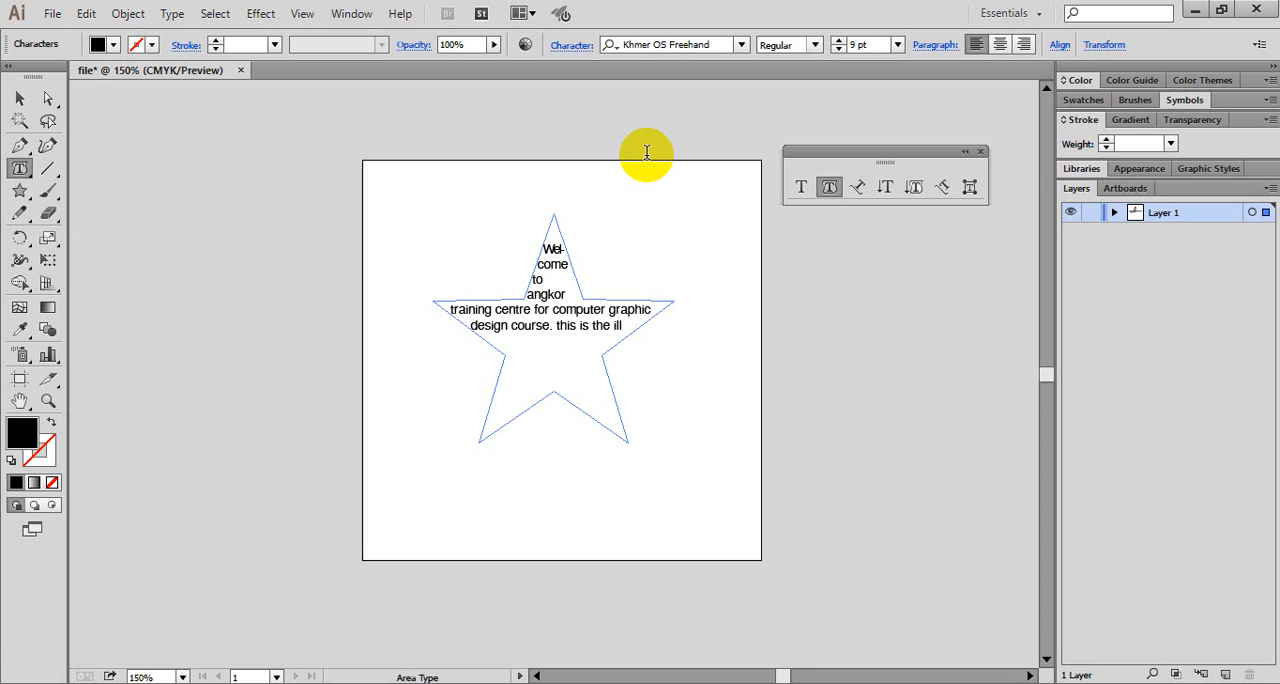
type(" ustrator tutorial")
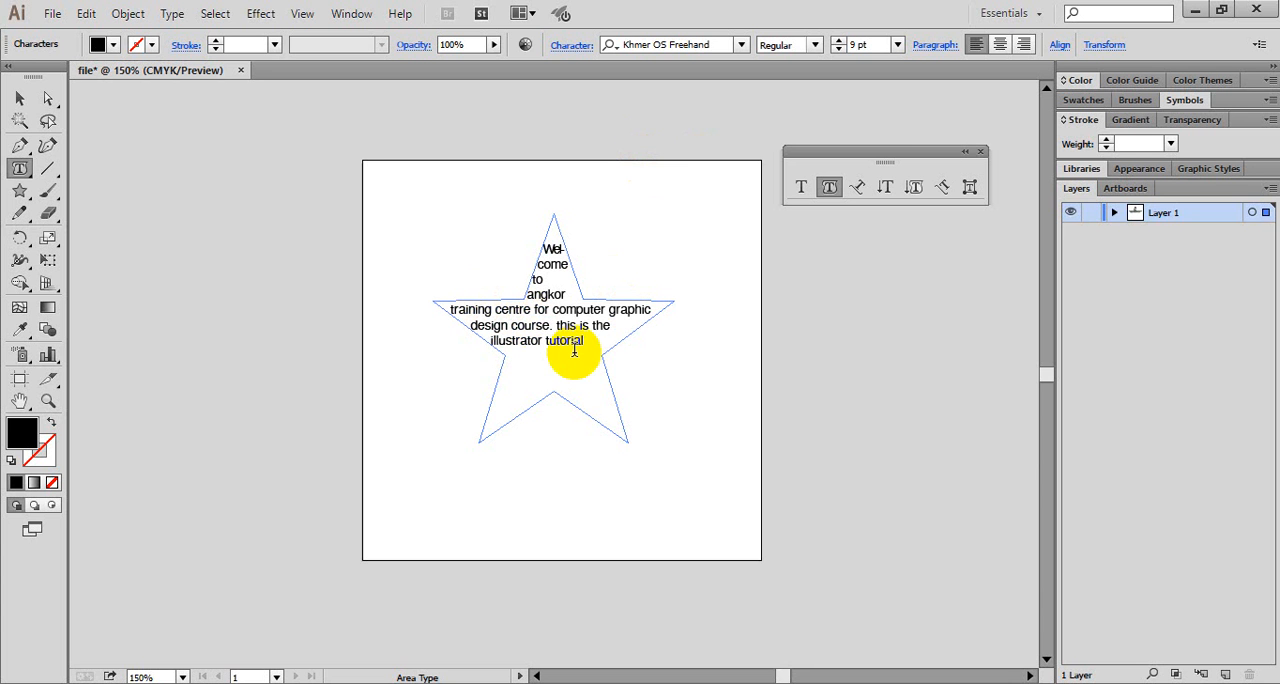
- Extend the star's text with " this is the illustrator tutorial", without a closing full stop
type(".")
key("BackSpace")
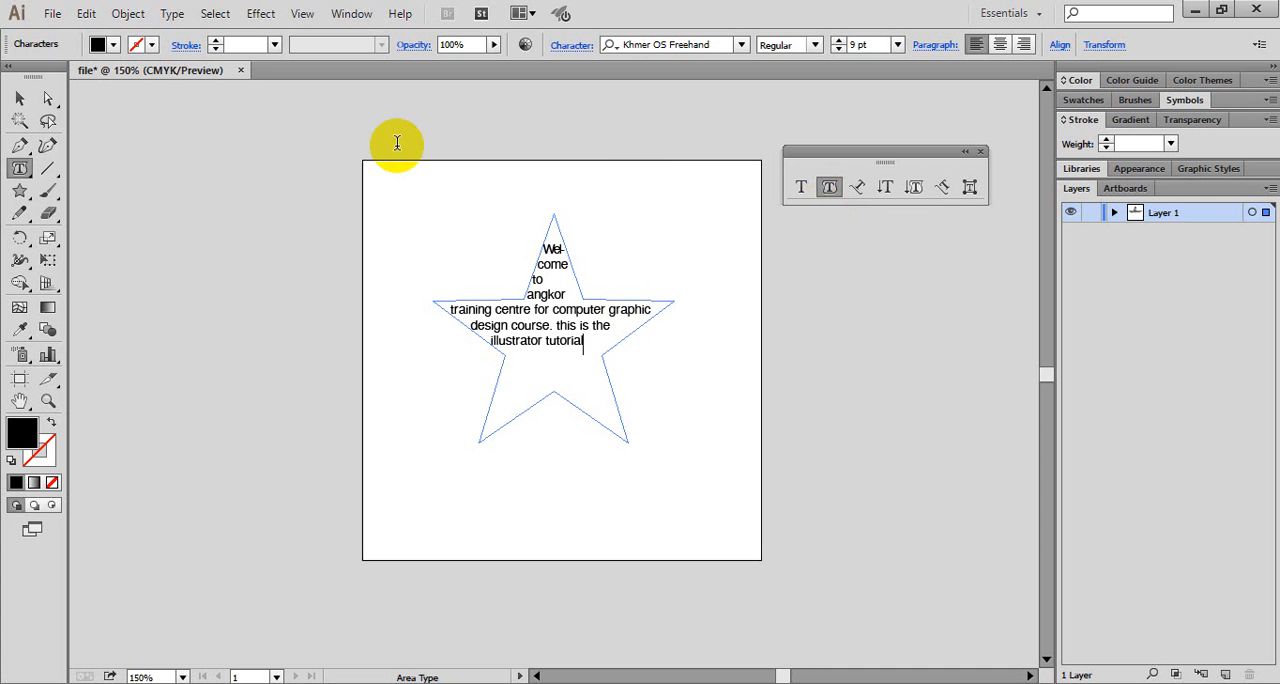
- Delete the star together with its text from the artboard
left_click(22, 100)
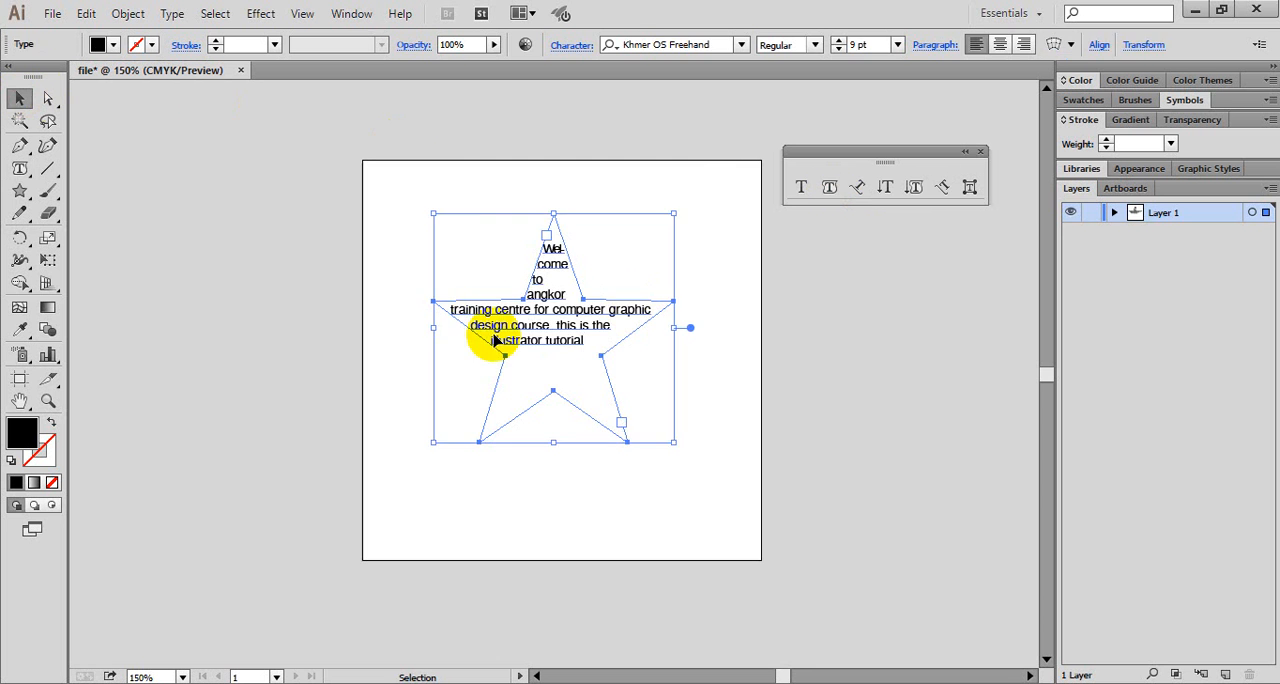
key("Delete")
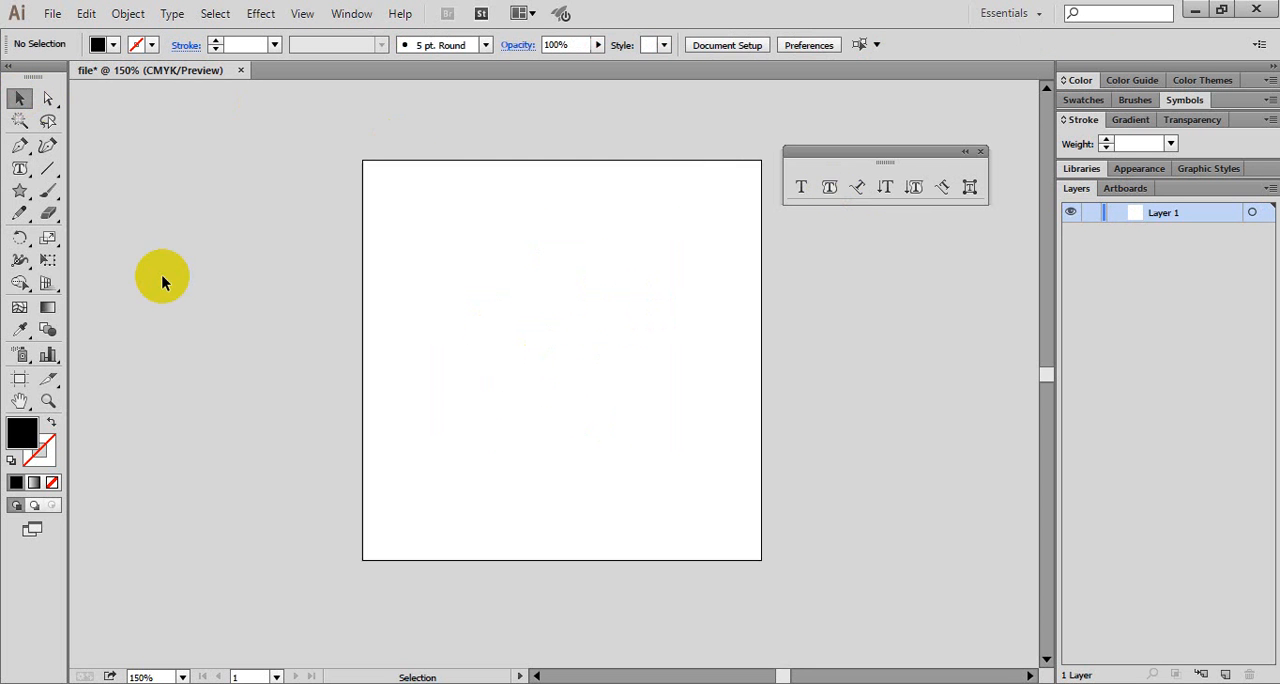
- Draw a vertical straight line with the Line Segment tool at the artboard's horizontal centre
left_click(20, 198)
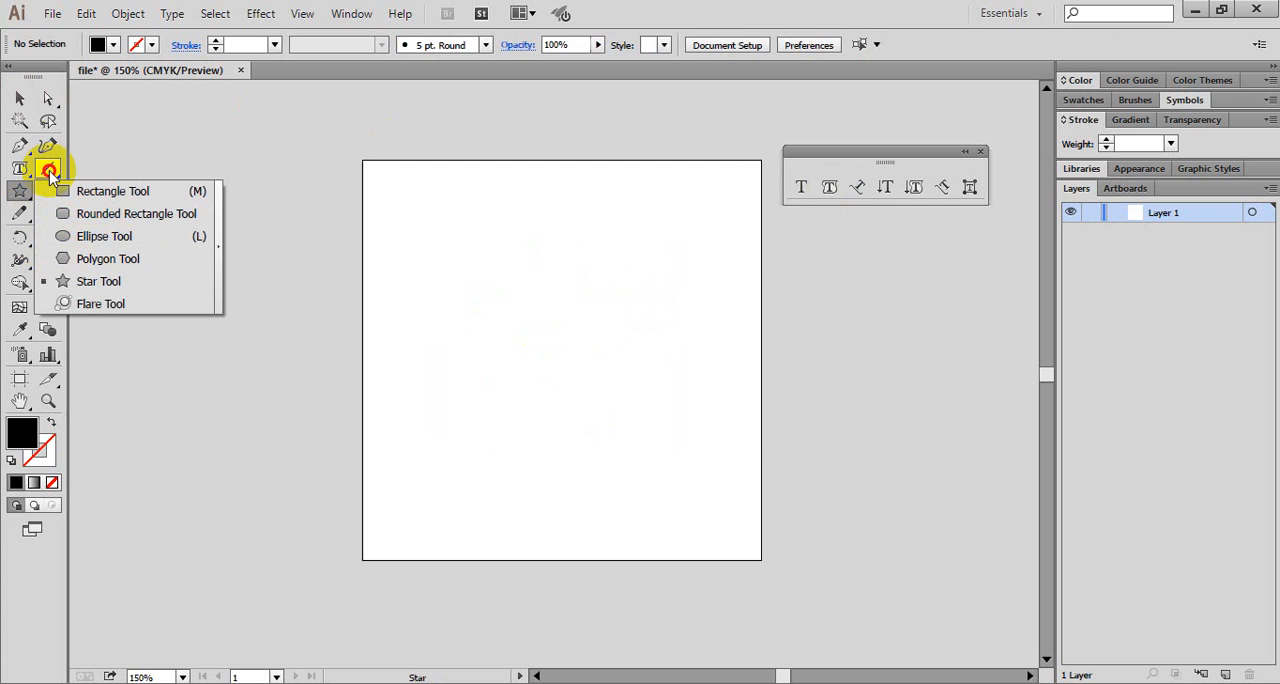
left_click(21, 147)
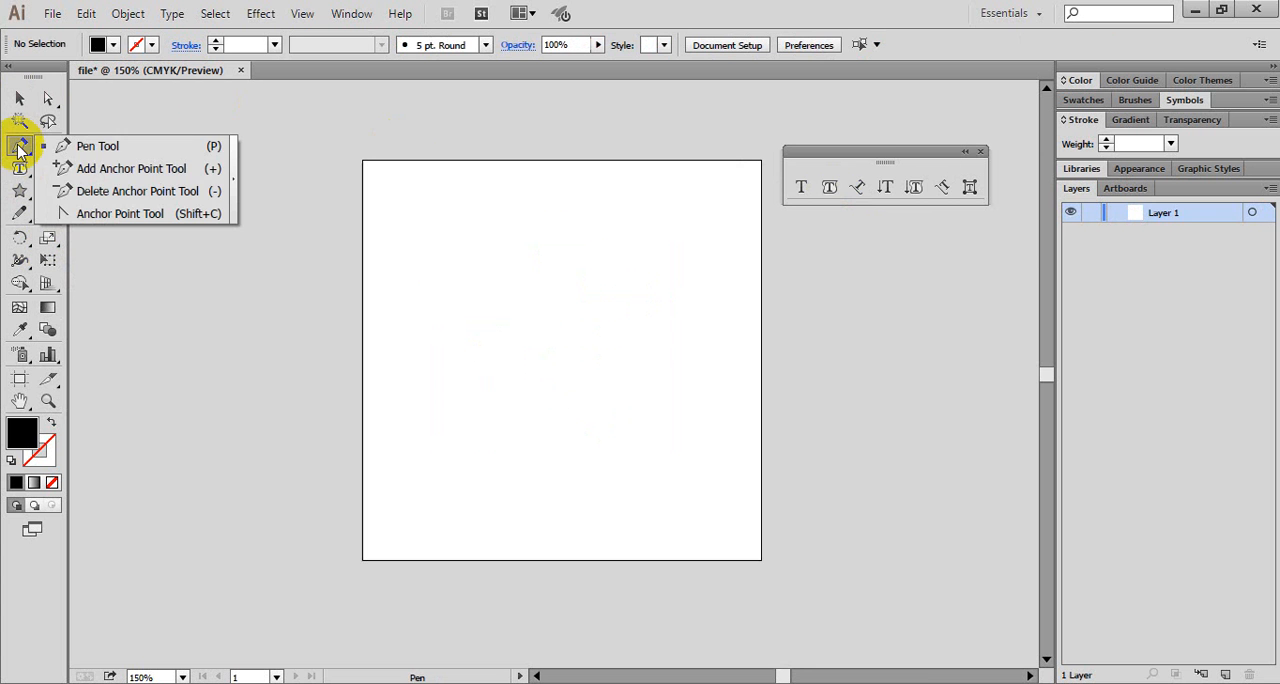
left_click(82, 120)
left_click(48, 168)
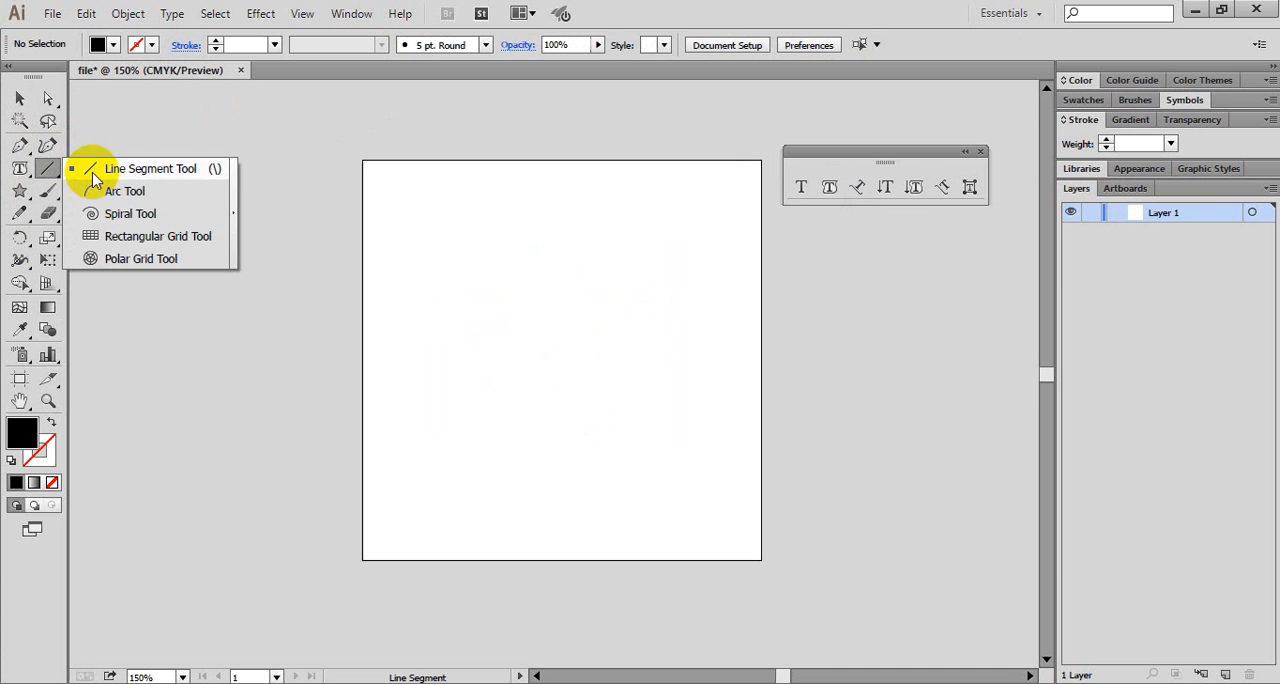
left_click(93, 176)
left_click(549, 278)
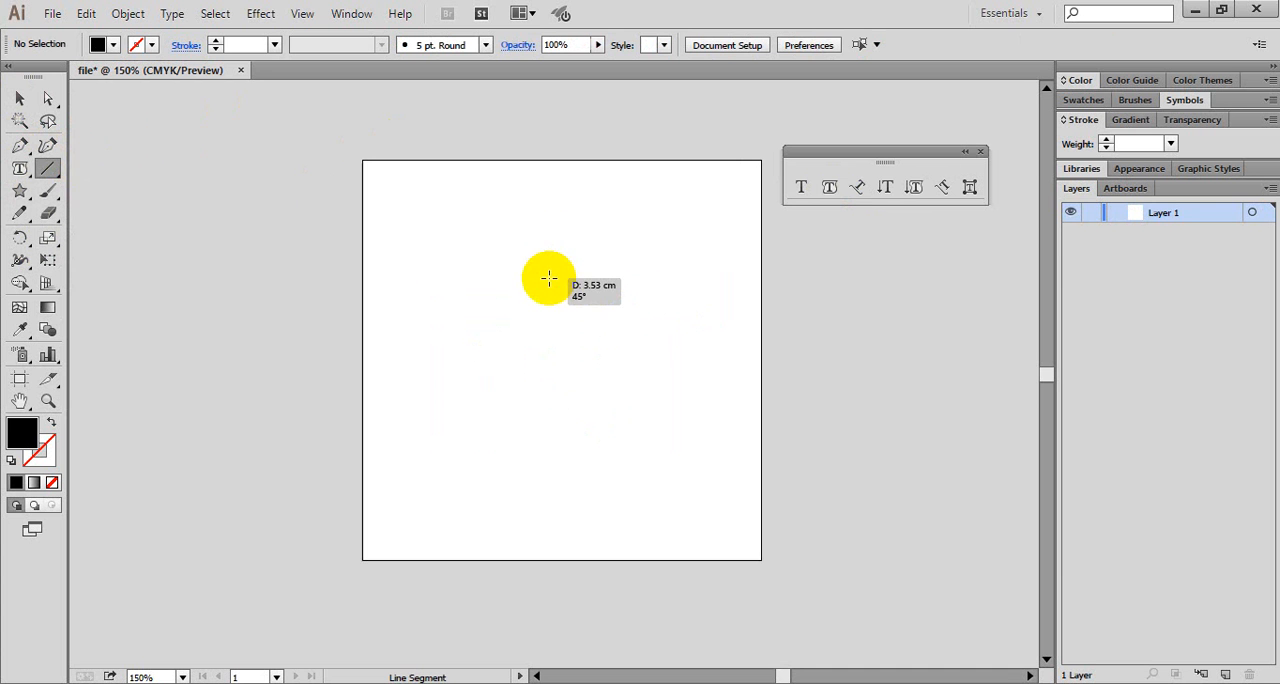
left_click(660, 402)
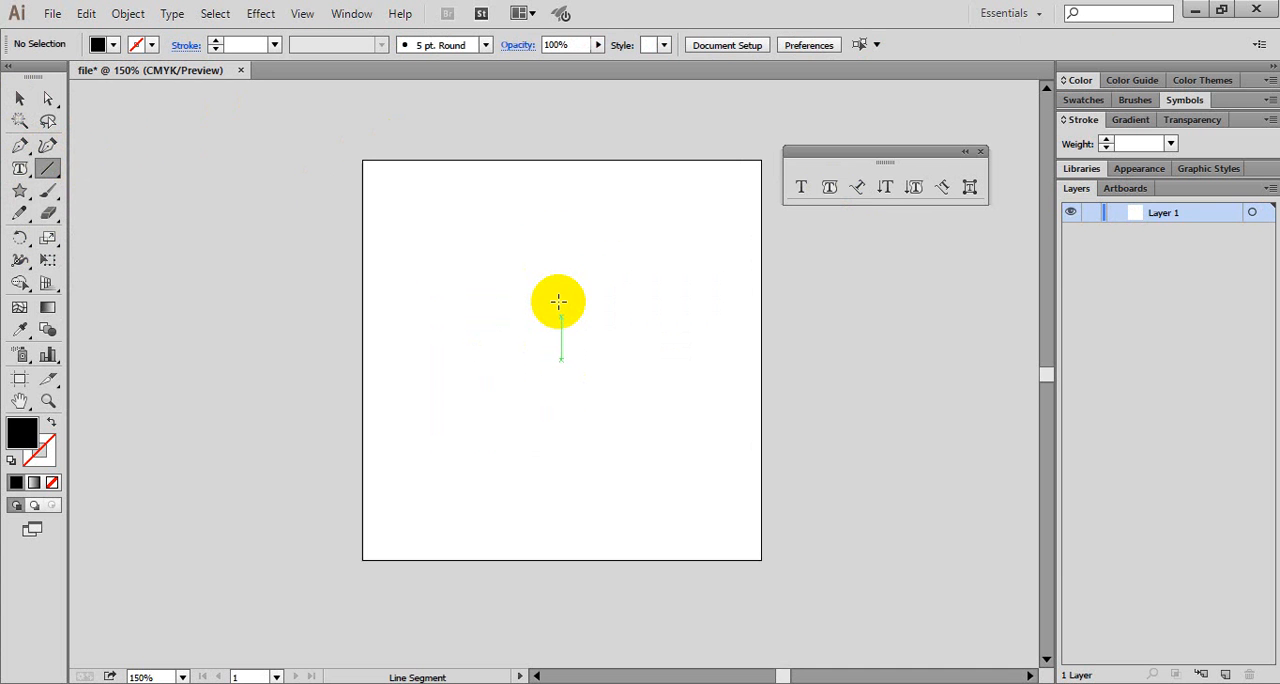
left_click_drag(558, 301, 561, 423)
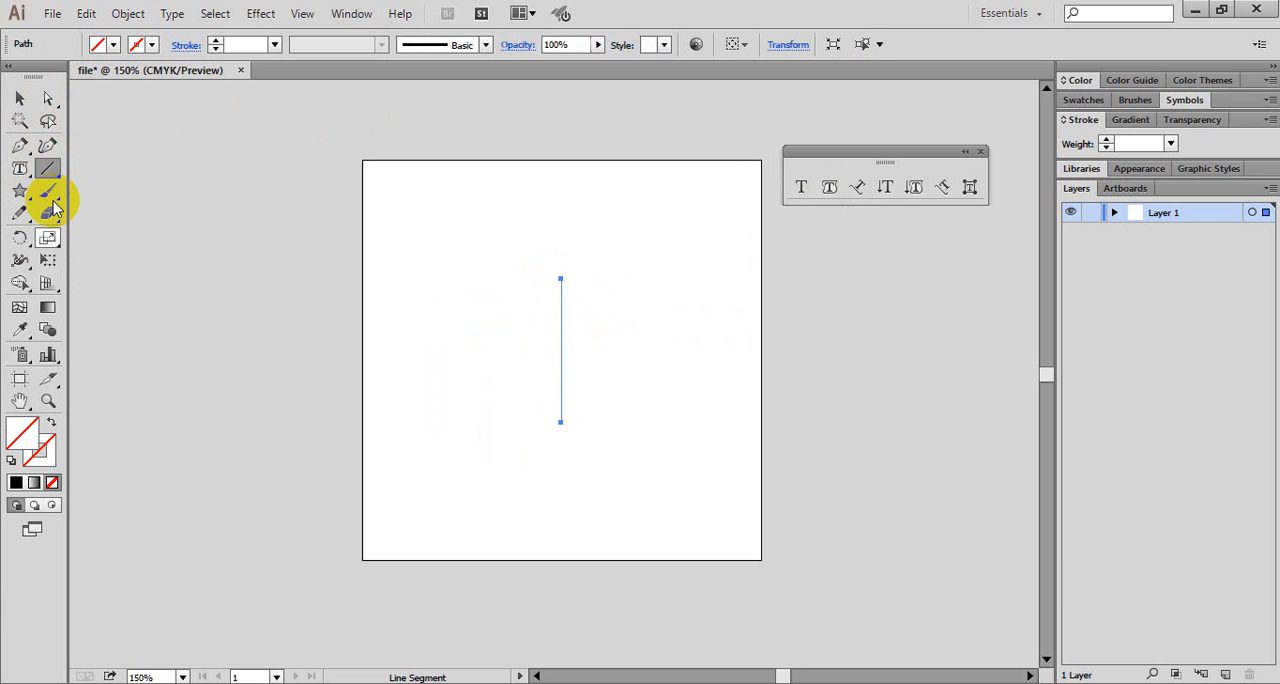
- Bend the vertical line to the left by pulling direction handles out of both end anchors with the Anchor Point tool
left_click_drag(19, 150, 110, 213)
left_click(561, 423)
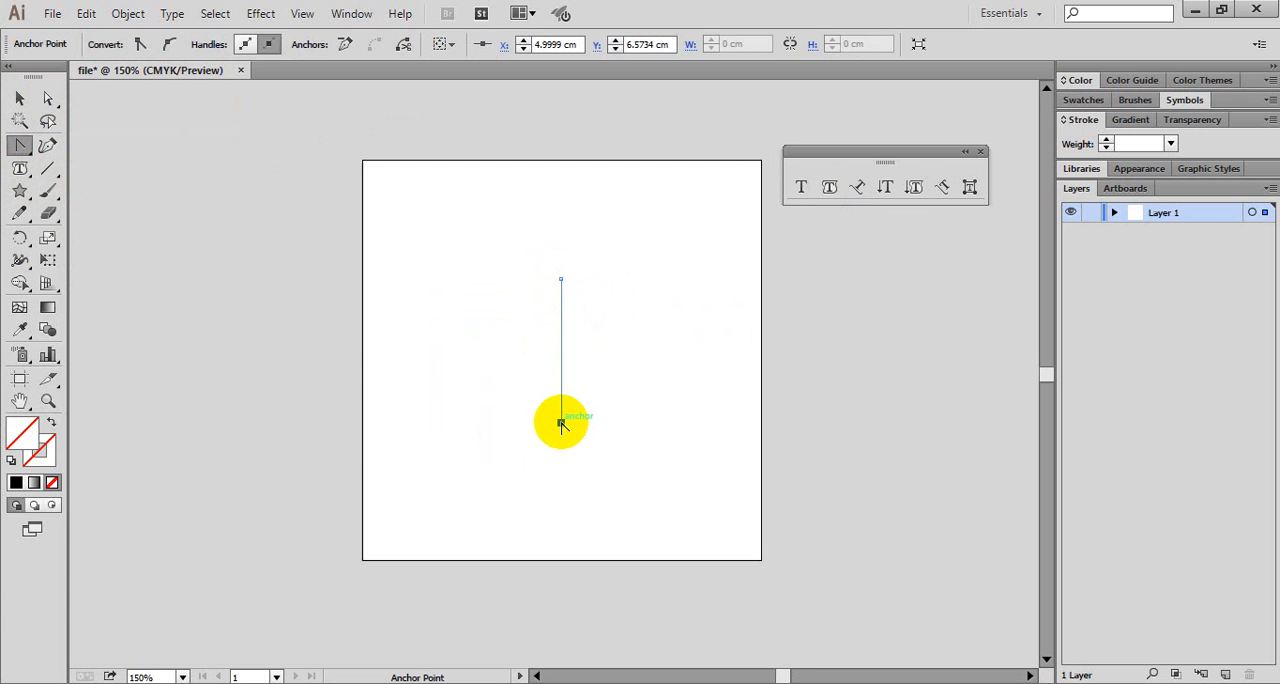
left_click_drag(561, 423, 580, 447)
left_click(562, 281)
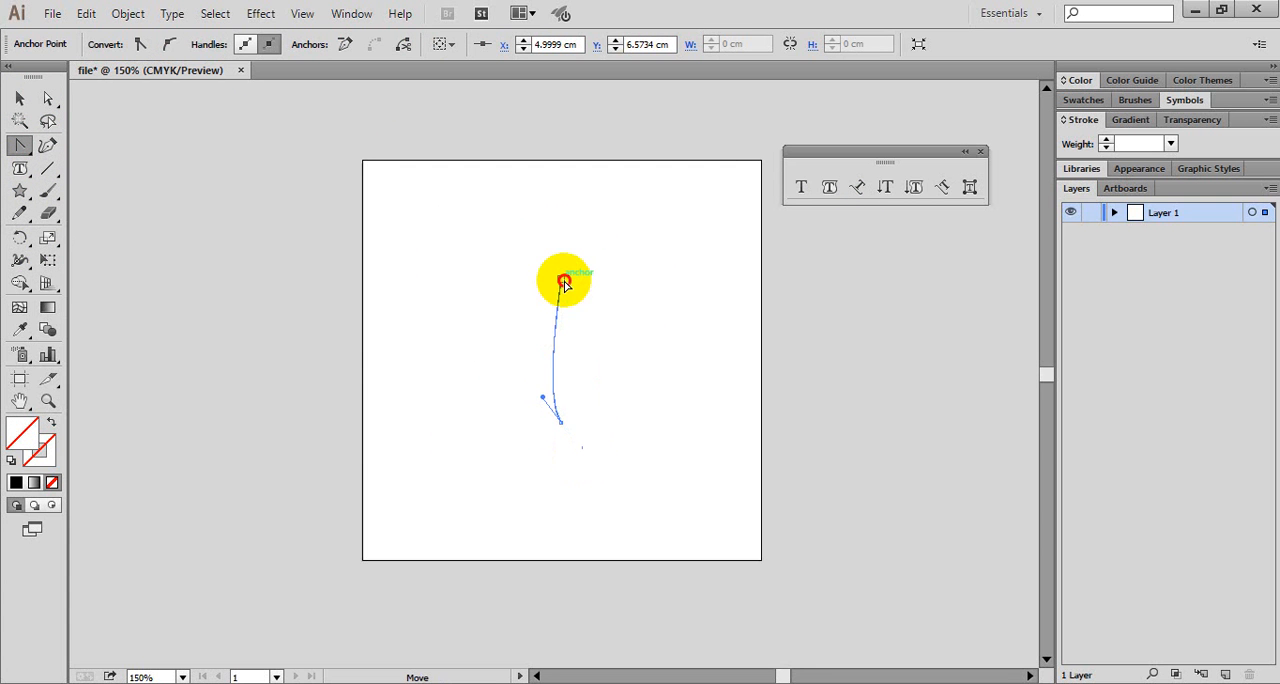
left_click_drag(564, 283, 441, 226)
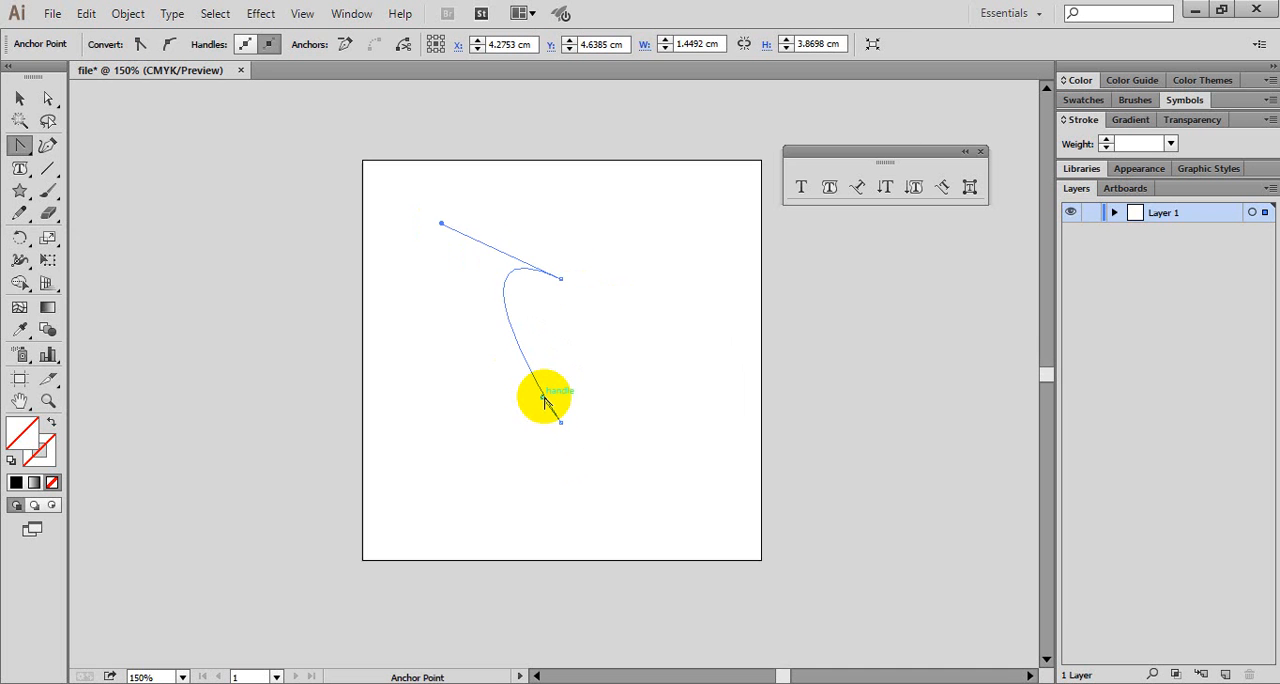
- Adjust the direction handles of both end anchors to shape the curve into the left half of a heart
left_click_drag(544, 399, 497, 404)
left_click_drag(442, 226, 419, 203)
left_click_drag(497, 404, 476, 395)
left_click_drag(420, 203, 430, 195)
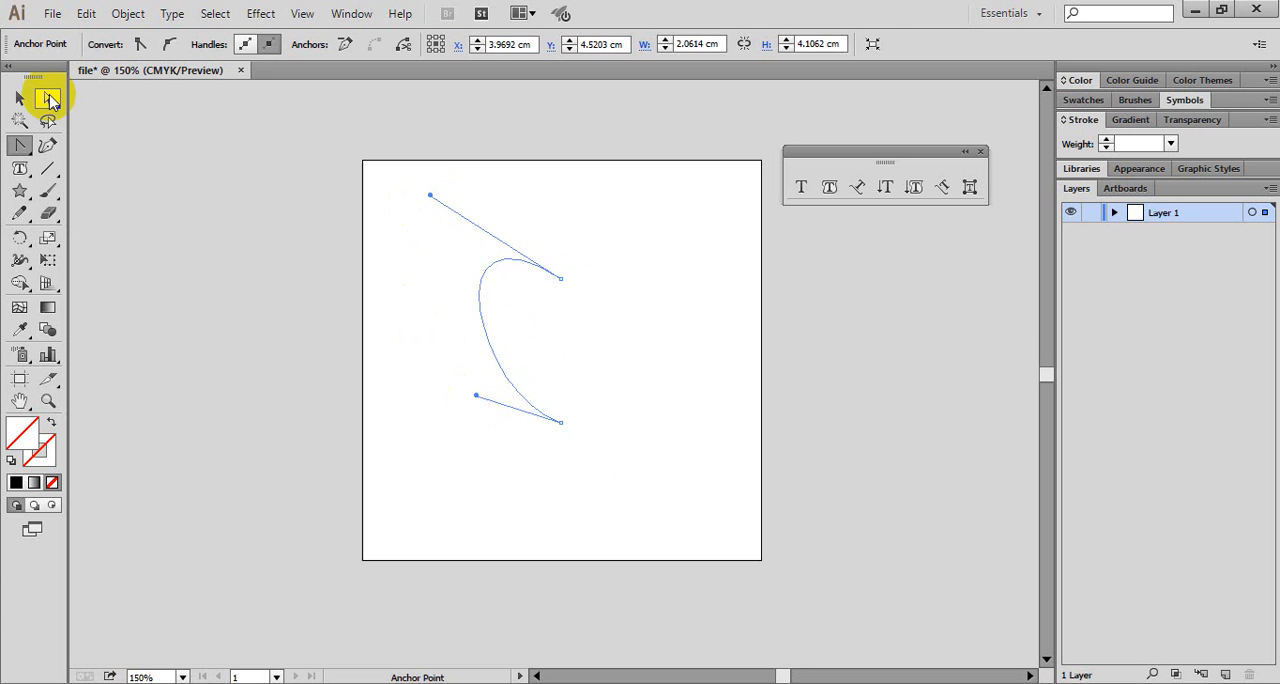
- Give the half-heart curve a red stroke and deselect it
left_click(19, 97)
left_click(545, 390)
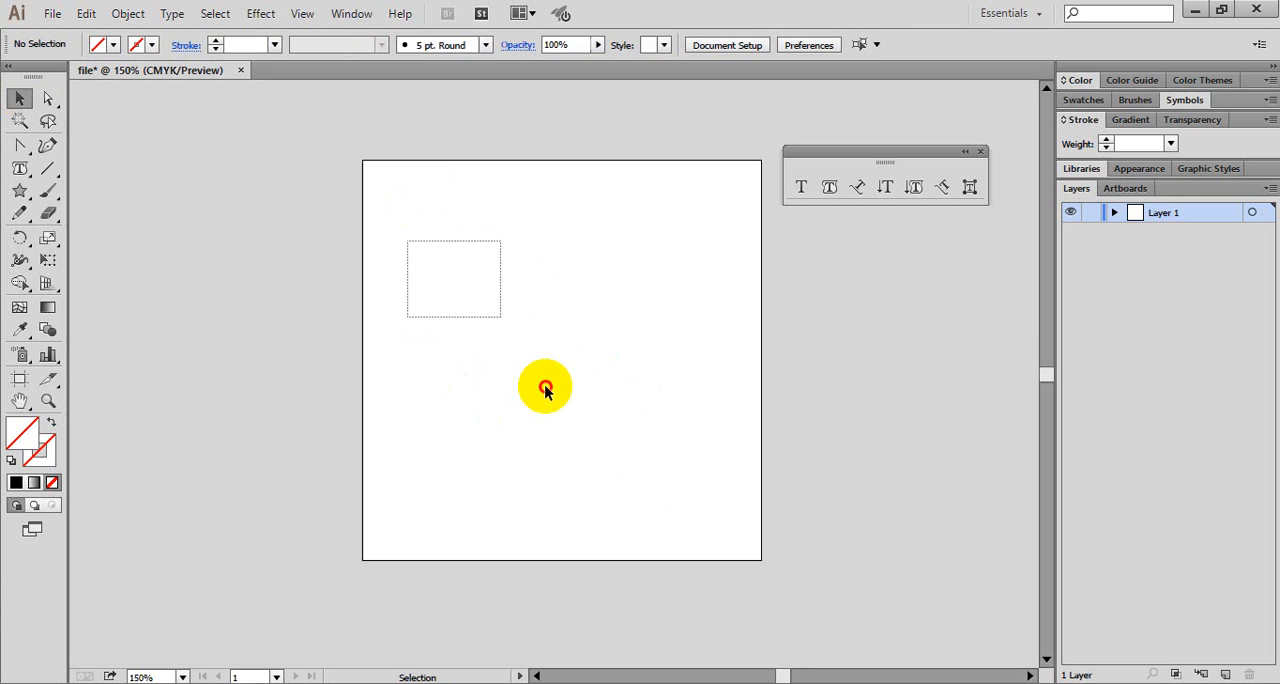
left_click(543, 390)
left_click(153, 45)
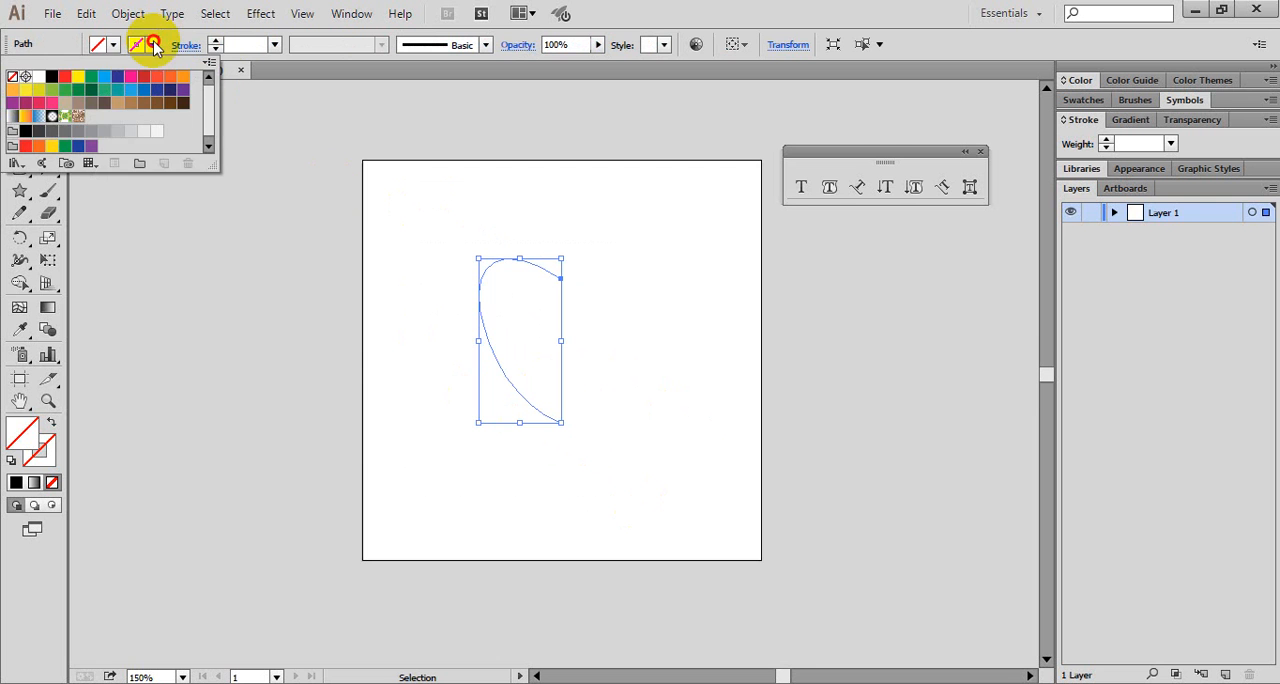
left_click(65, 77)
left_click(228, 263)
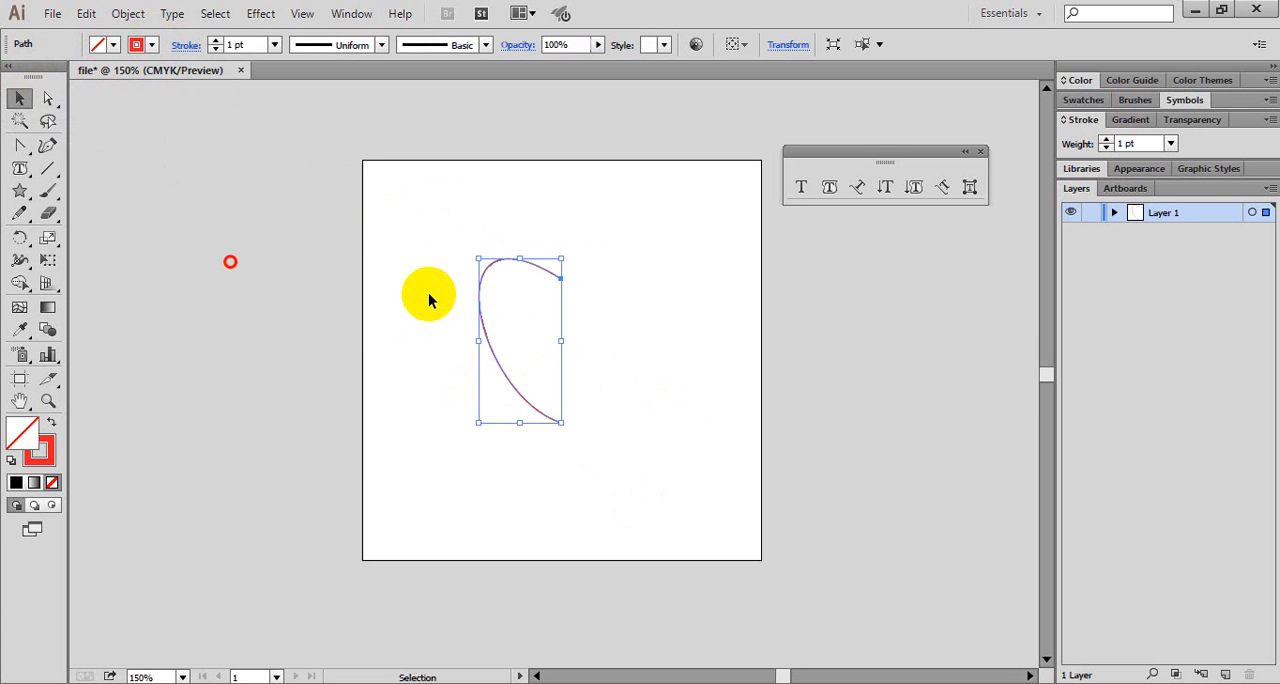
left_click(512, 247)
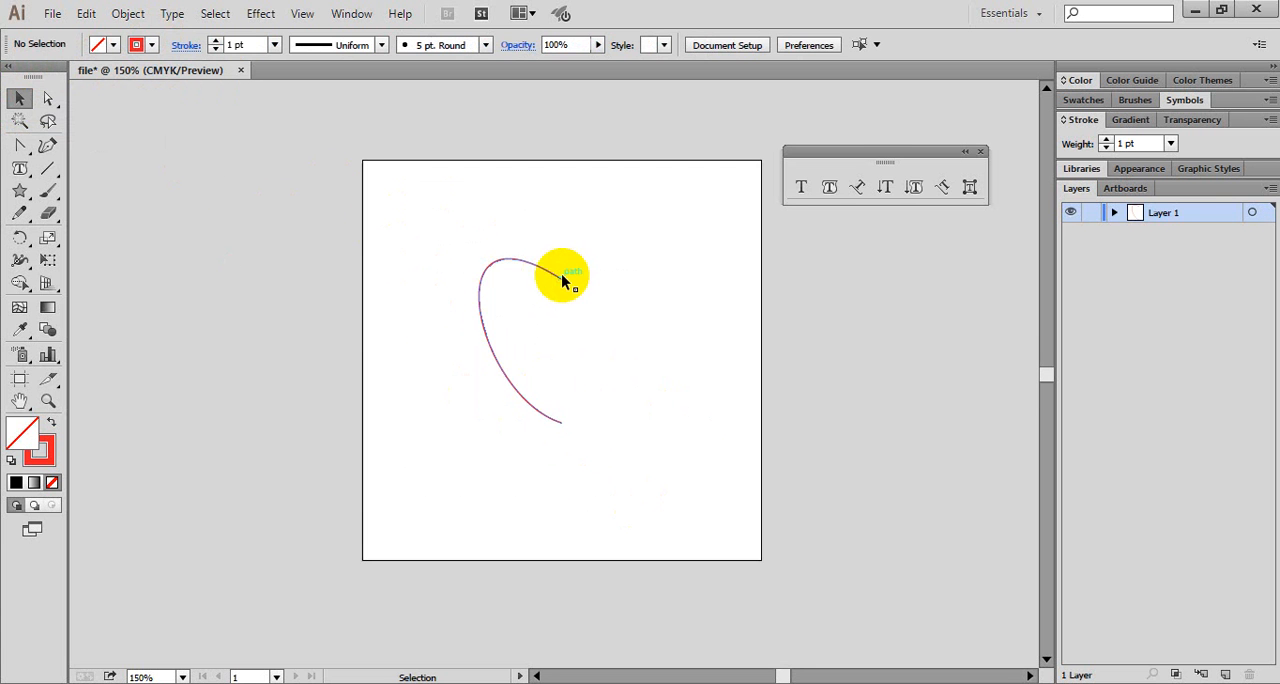
- Reflect a copy of the half-heart curve across the vertical axis through its upper end anchor, then deselect it
left_click(477, 261)
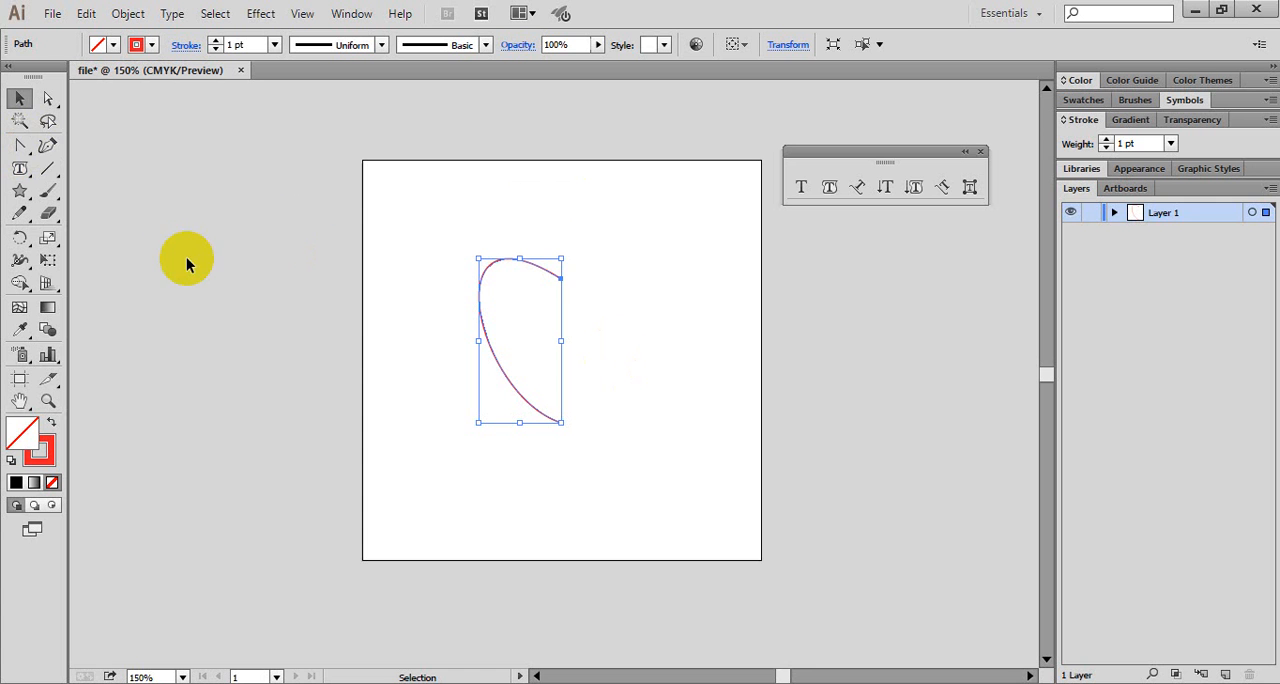
left_click(50, 169)
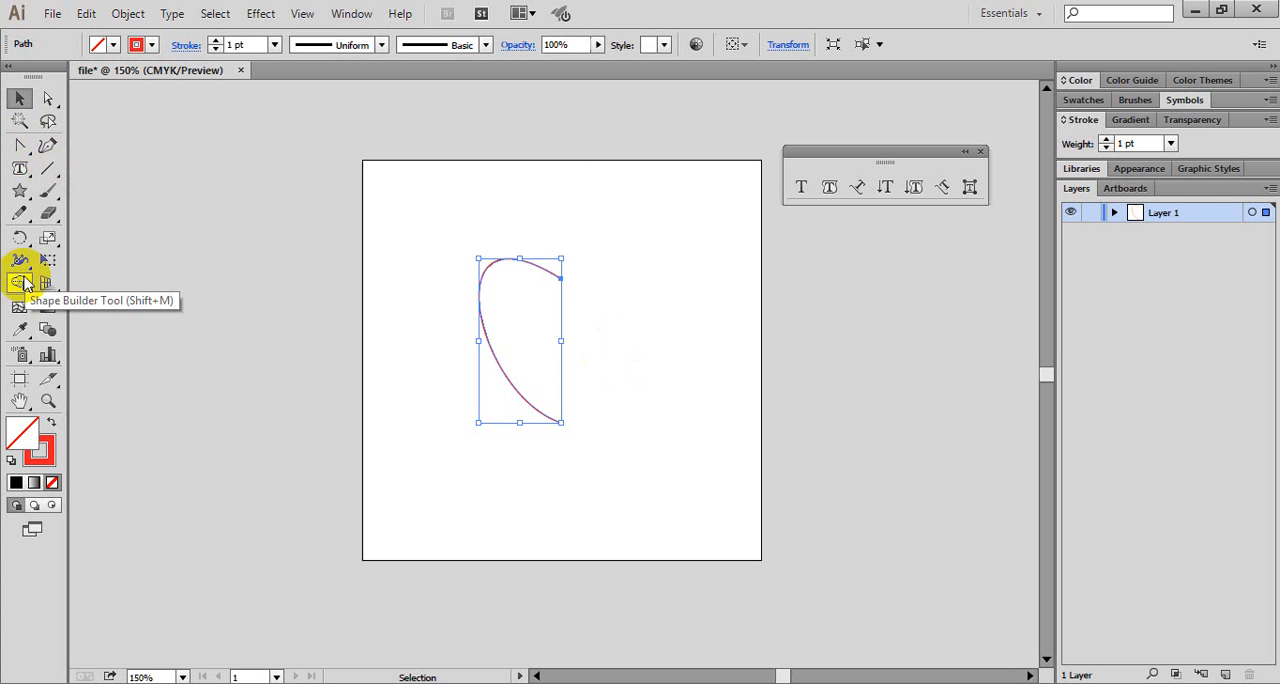
left_click(17, 240)
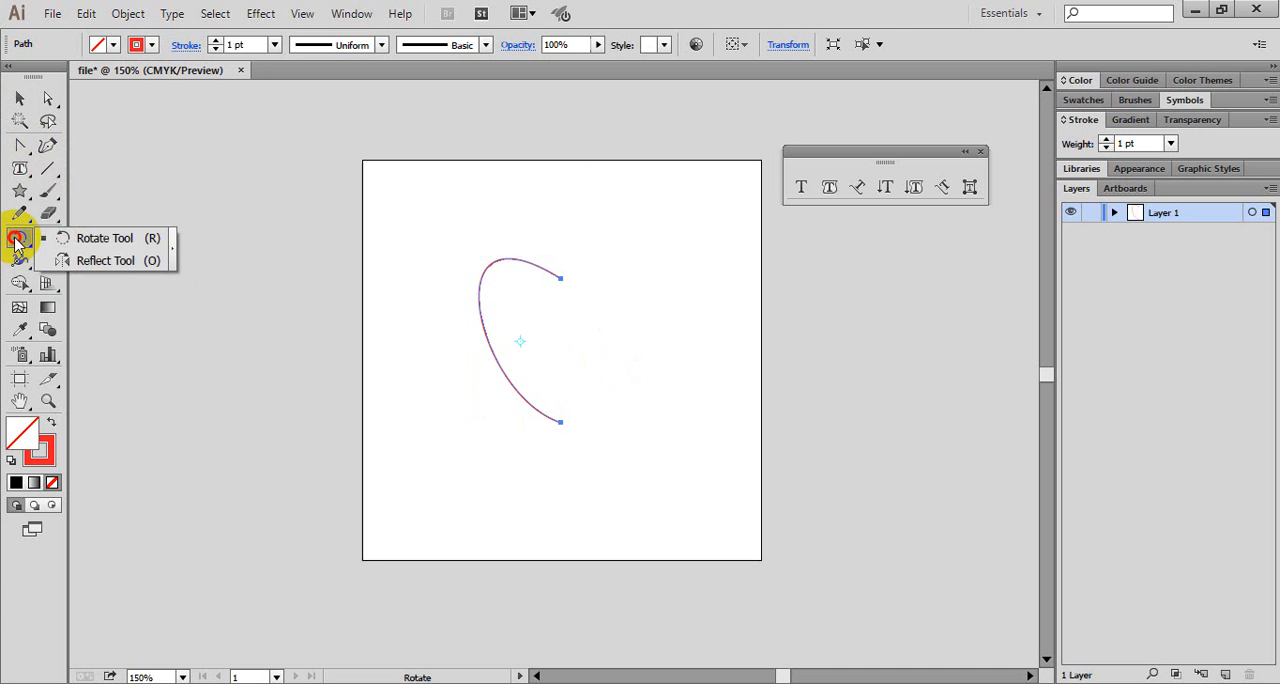
left_click(110, 261)
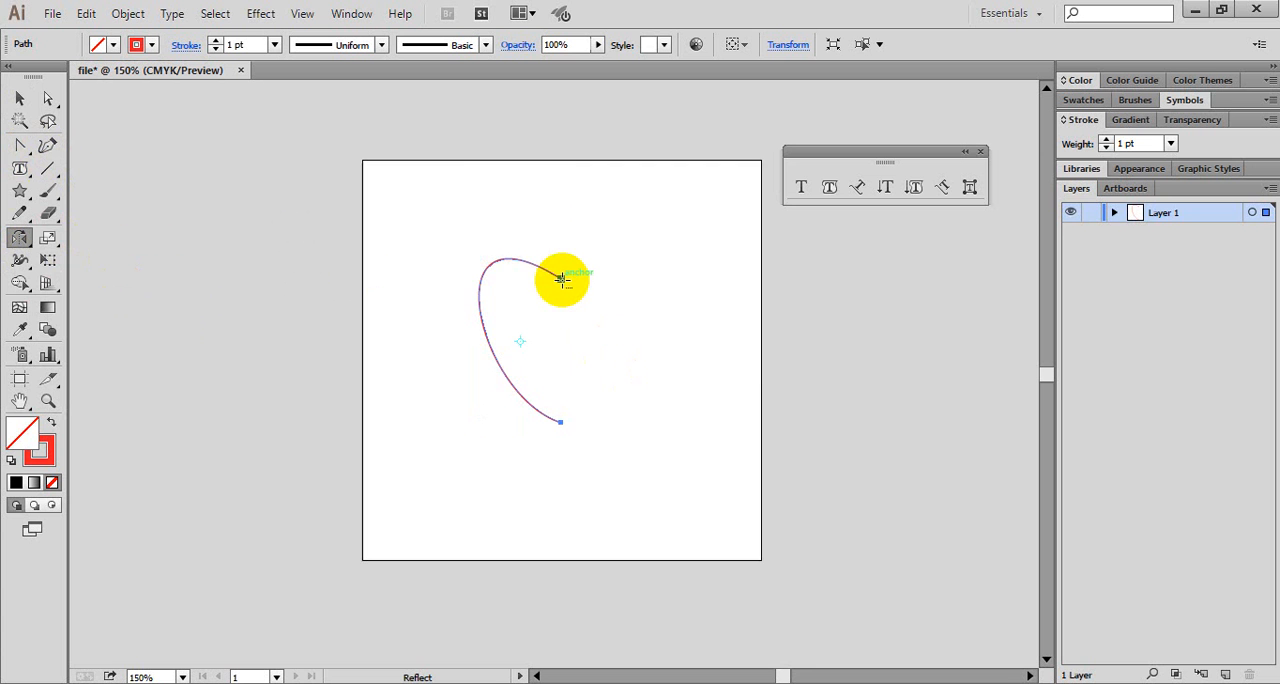
left_click(562, 279, "alt")
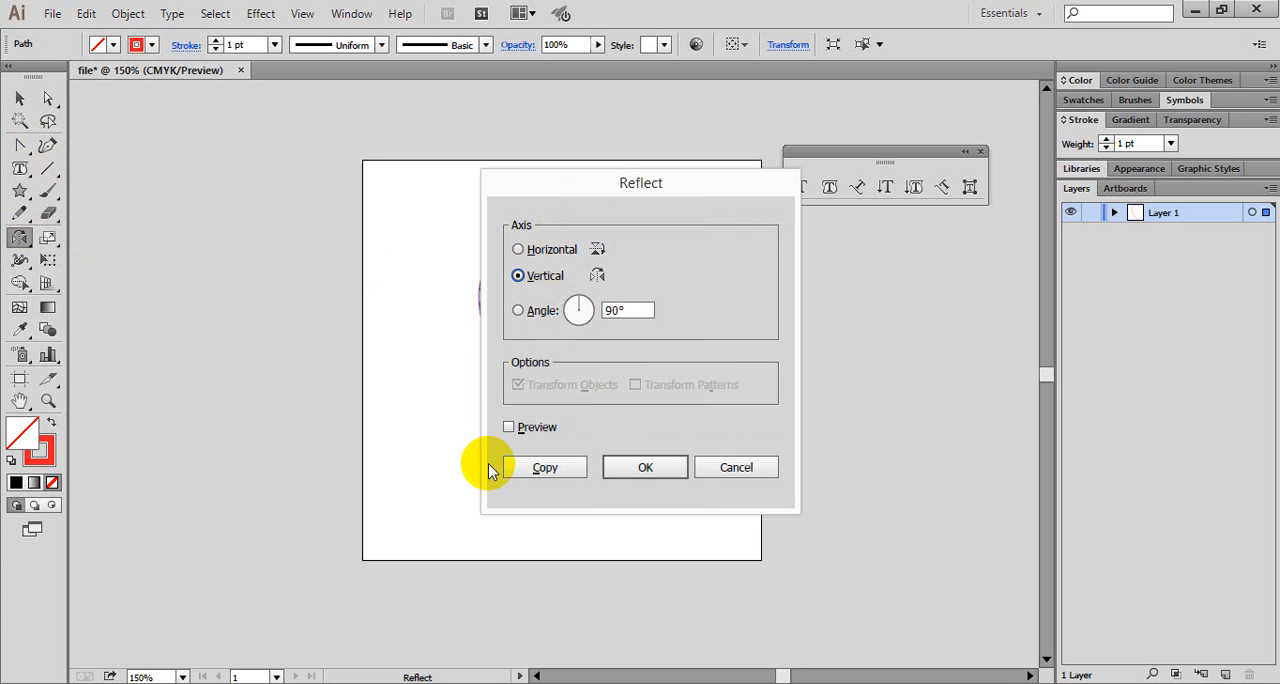
left_click(509, 428)
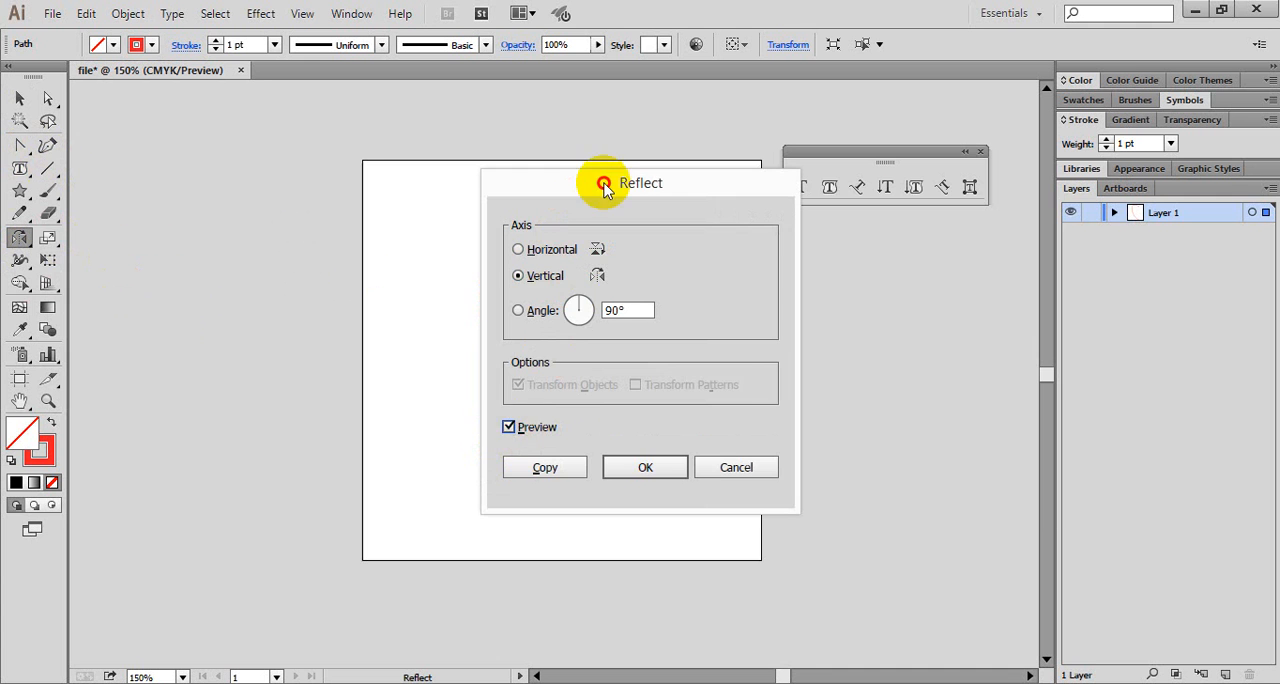
left_click_drag(605, 190, 865, 181)
left_click(814, 459)
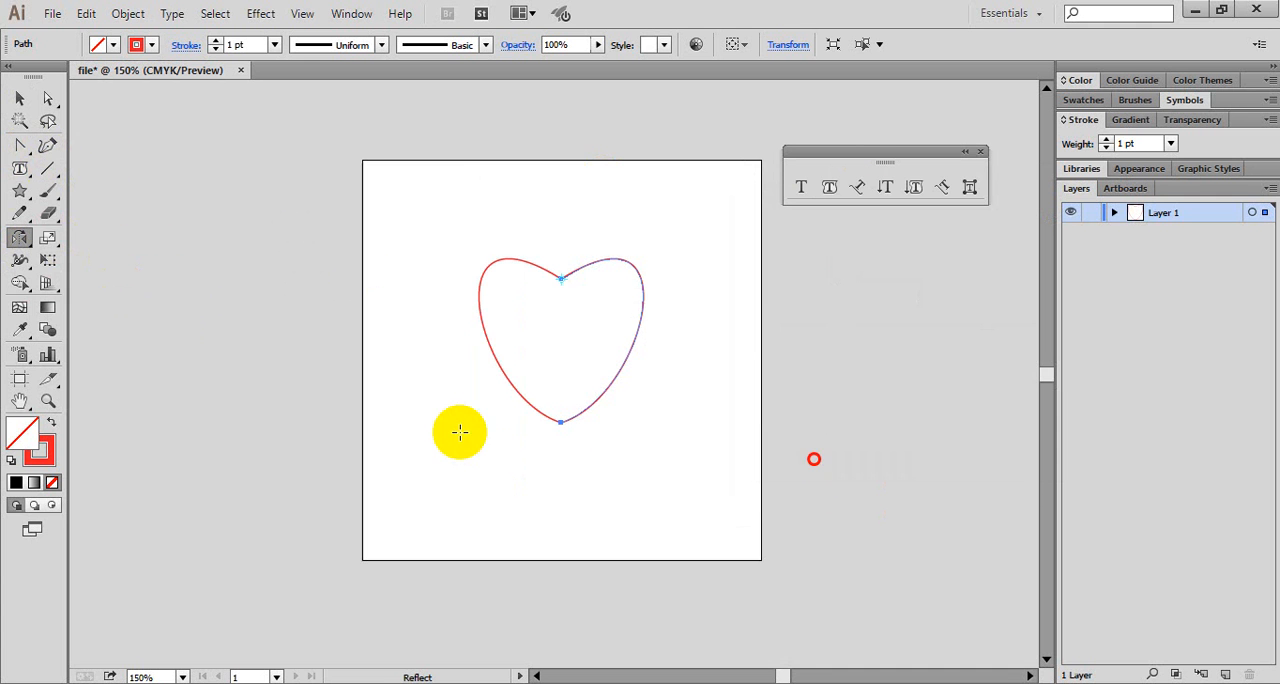
key("v")
left_click(420, 228)
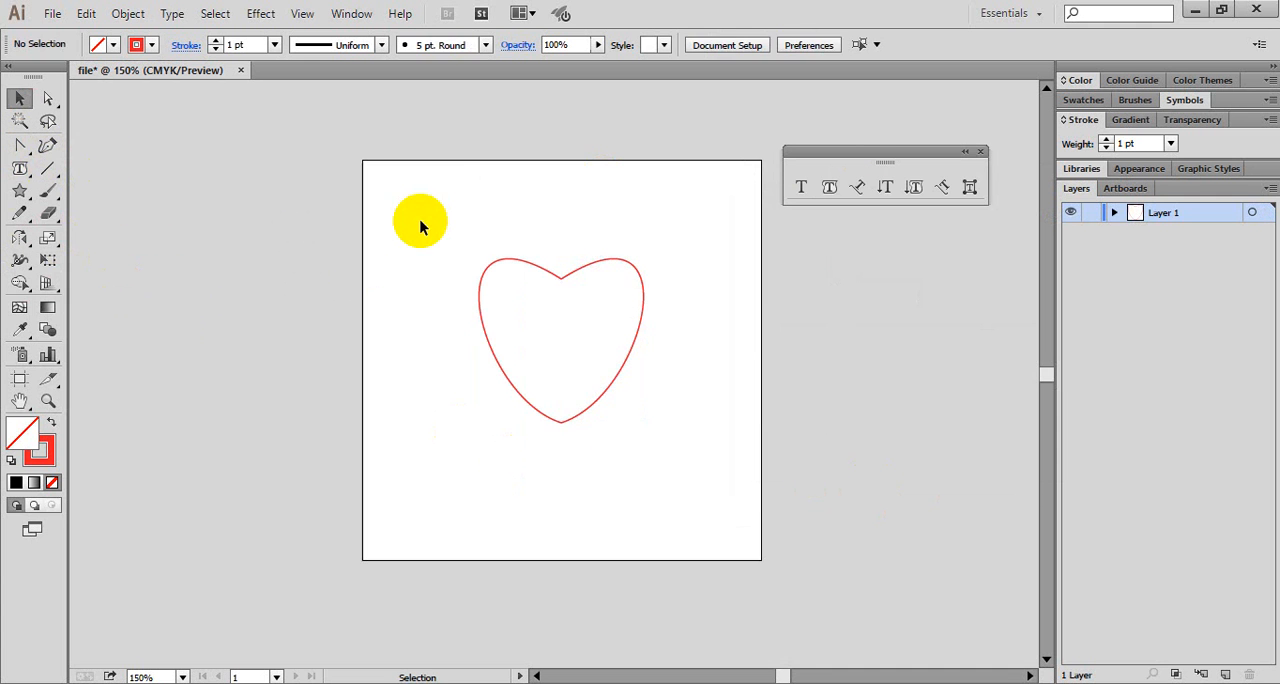
left_click_drag(500, 221, 606, 331)
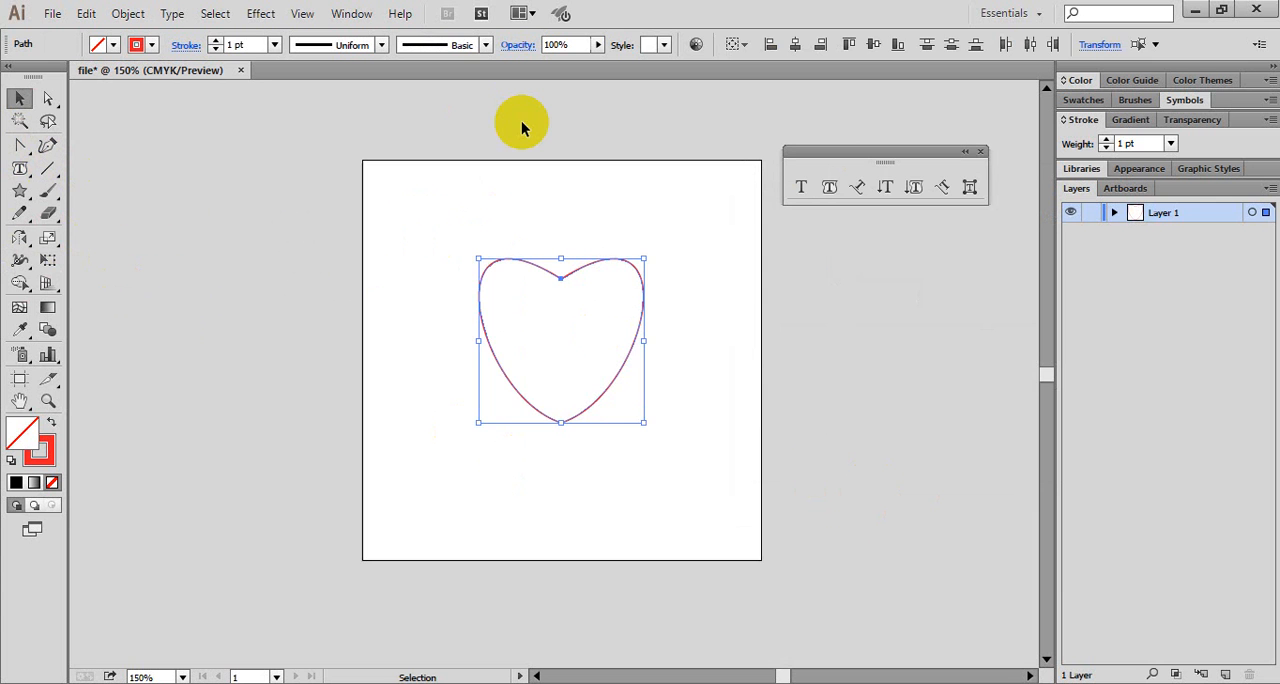
left_click(663, 246)
left_click_drag(394, 194, 731, 480)
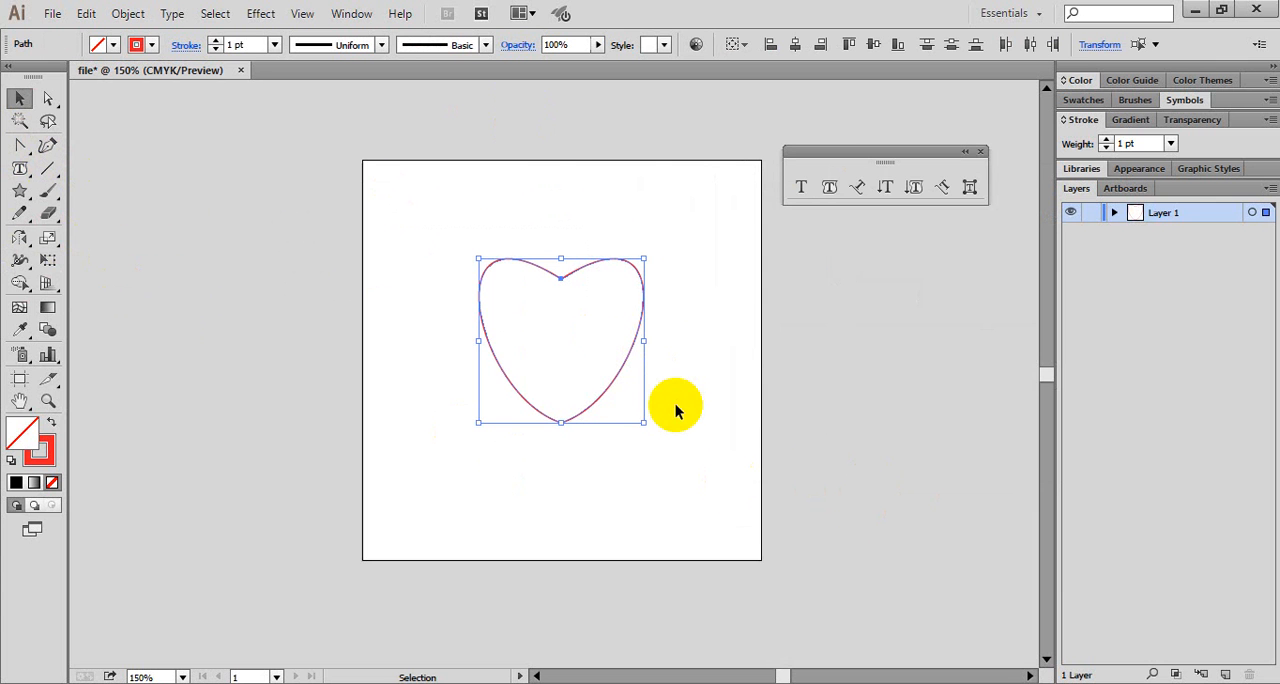
left_click(548, 152)
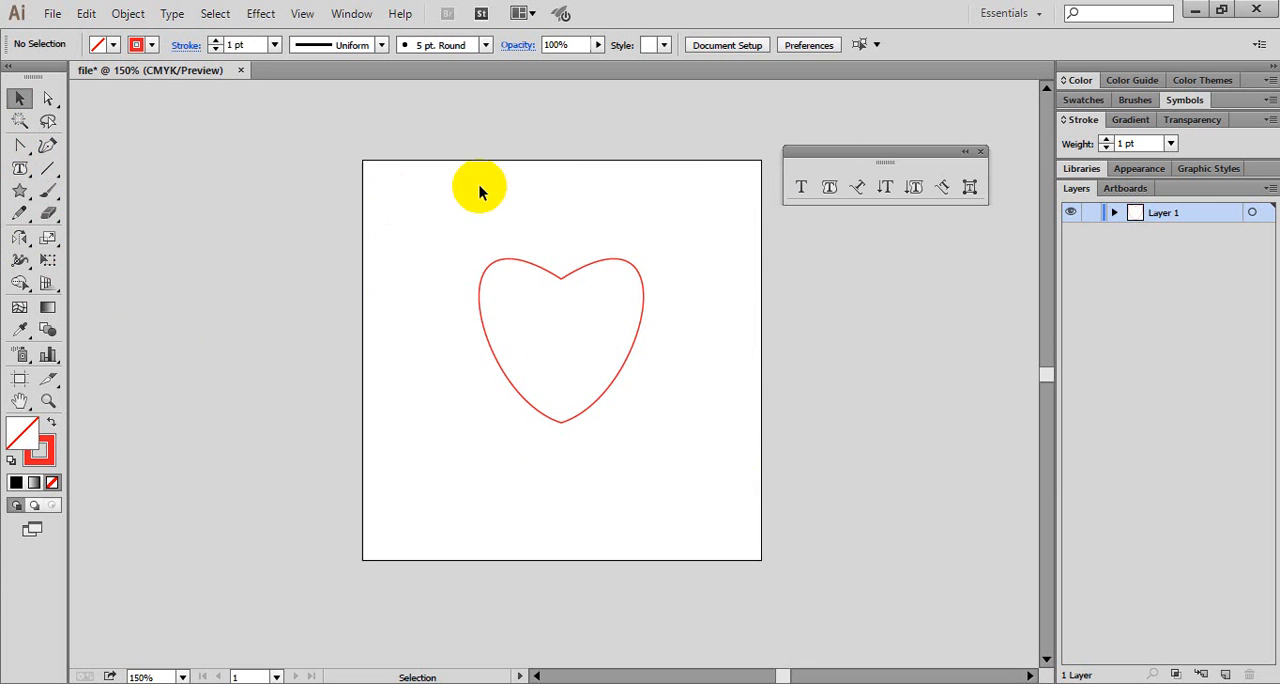
- Join the two overlapping end anchors at the heart's upper notch
left_click(47, 98)
left_click_drag(542, 237, 584, 298)
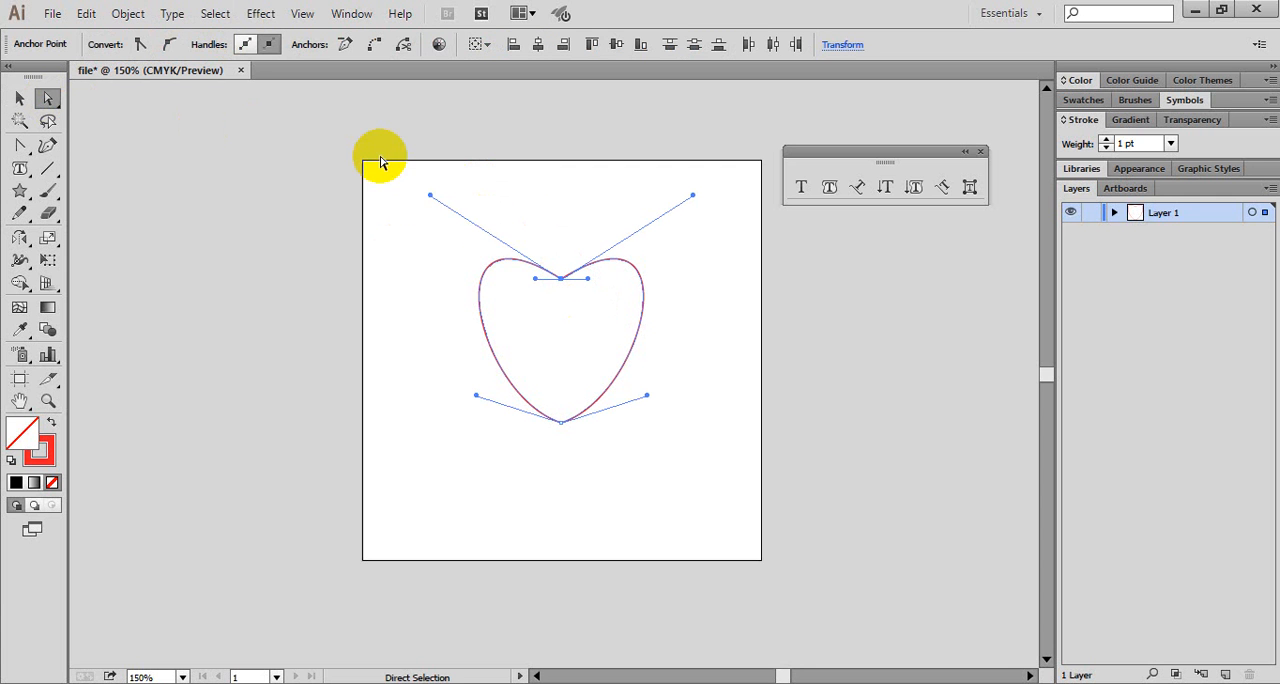
left_click(130, 13)
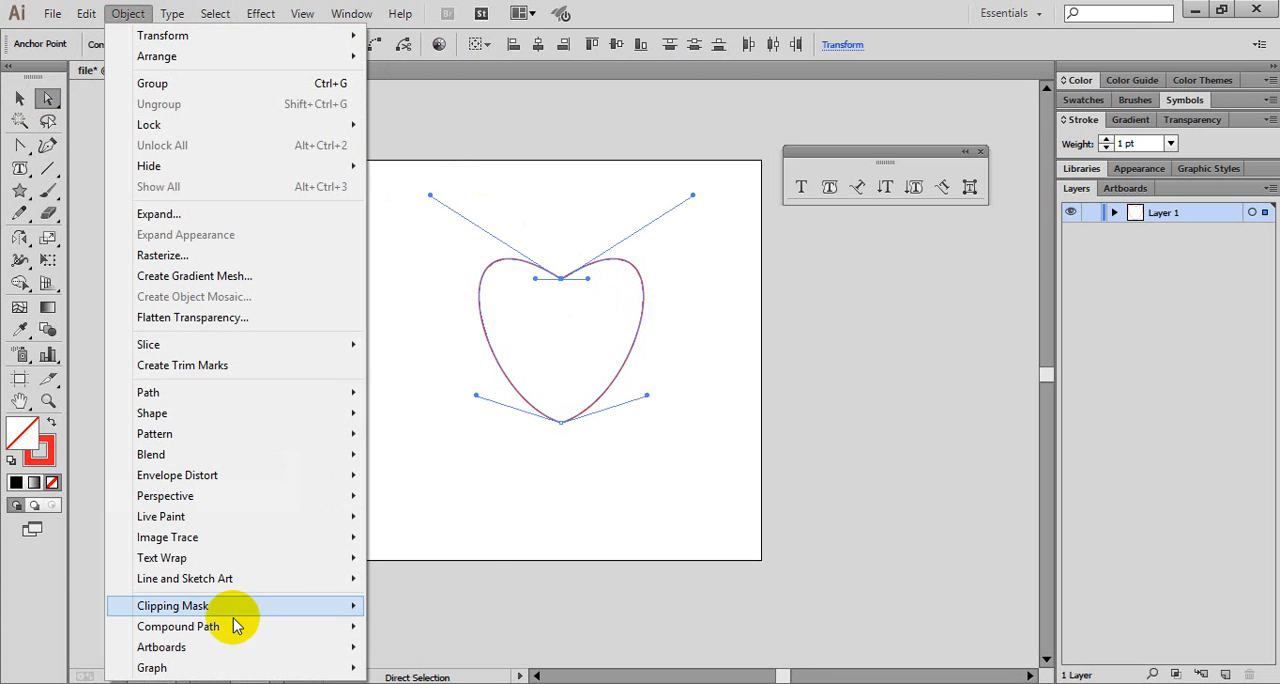
mouse_move(223, 667)
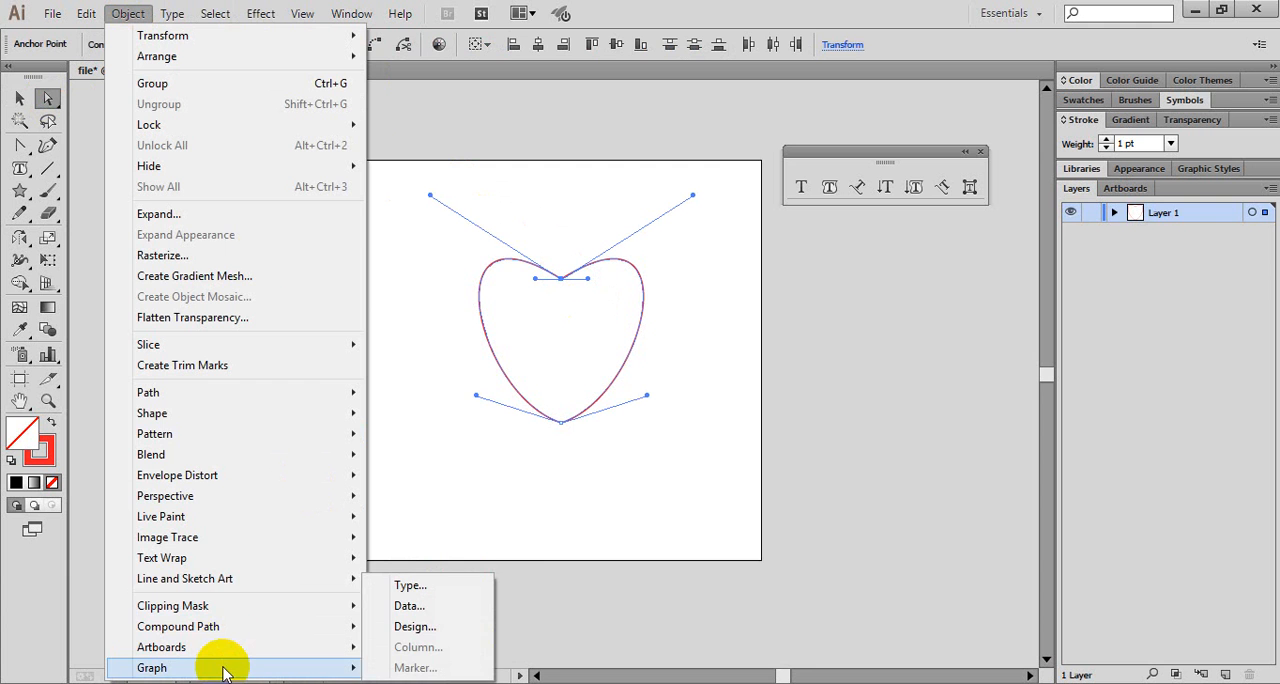
mouse_move(226, 580)
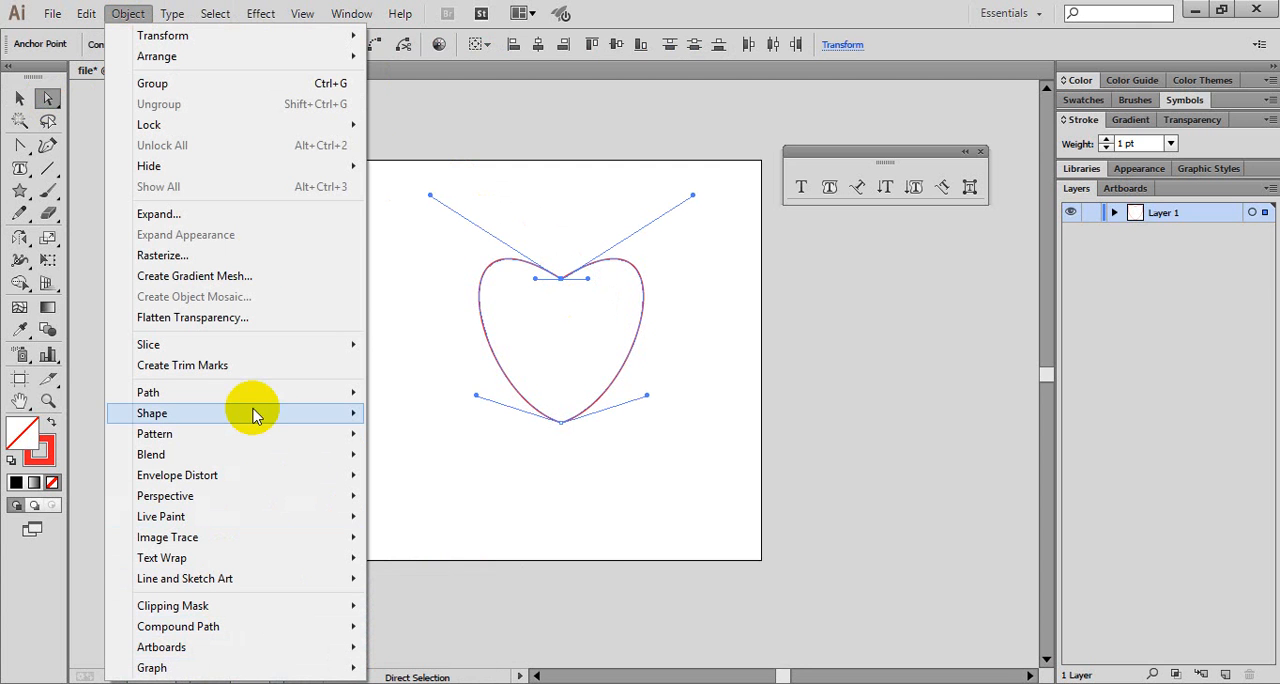
mouse_move(261, 403)
left_click(436, 394)
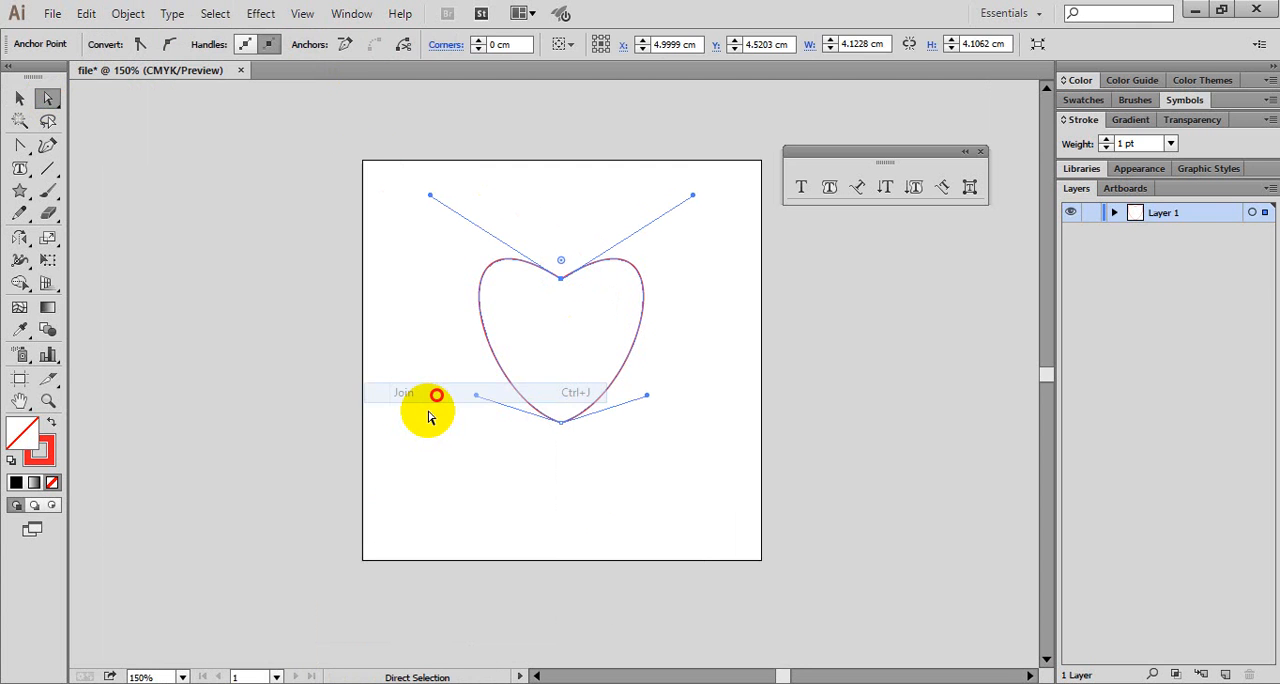
- Join the two overlapping end anchors at the heart's lower tip
left_click_drag(568, 478, 545, 417)
left_click(172, 45)
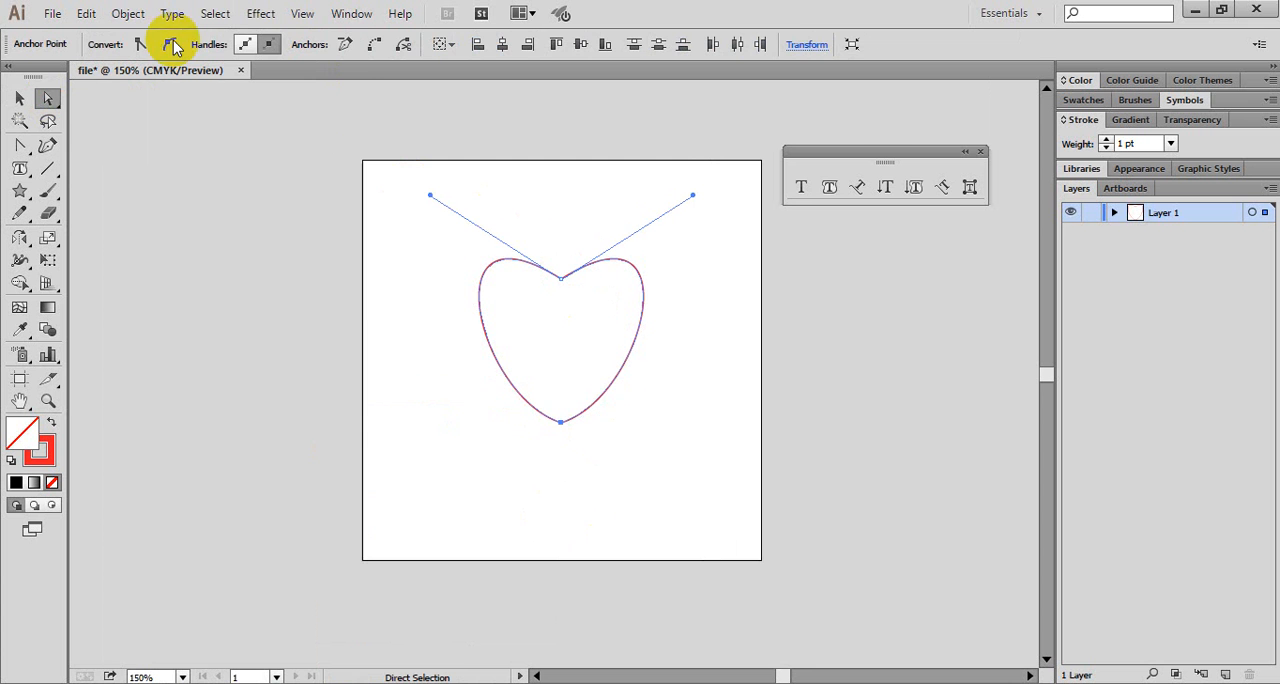
left_click(128, 13)
mouse_move(200, 392)
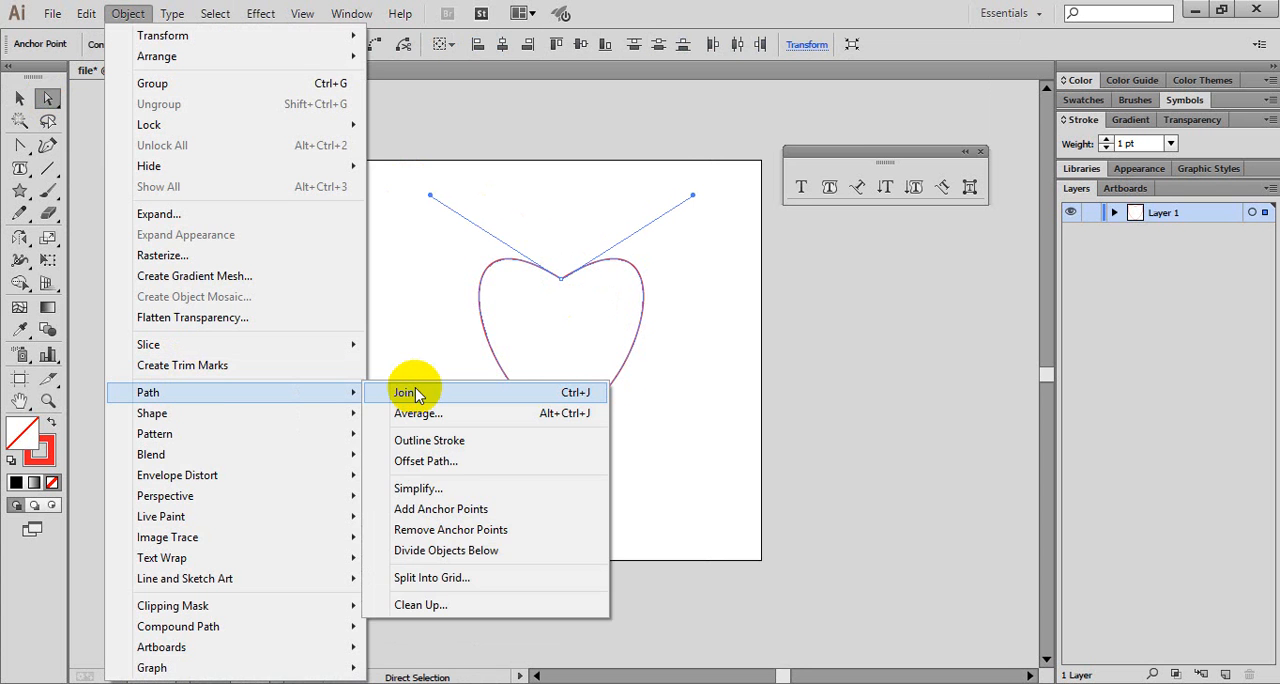
left_click(410, 393)
key("v")
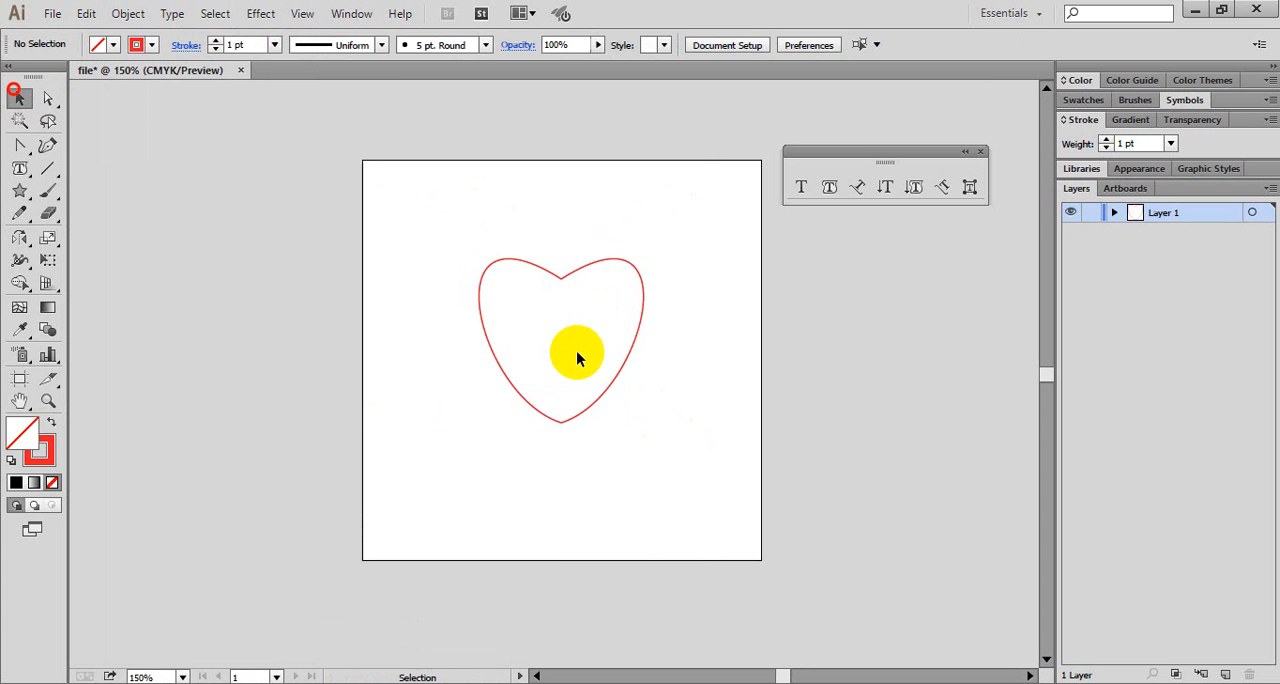
- Select the heart outline to check whether both halves form one path, then deselect it
left_click(640, 330)
left_click(585, 287)
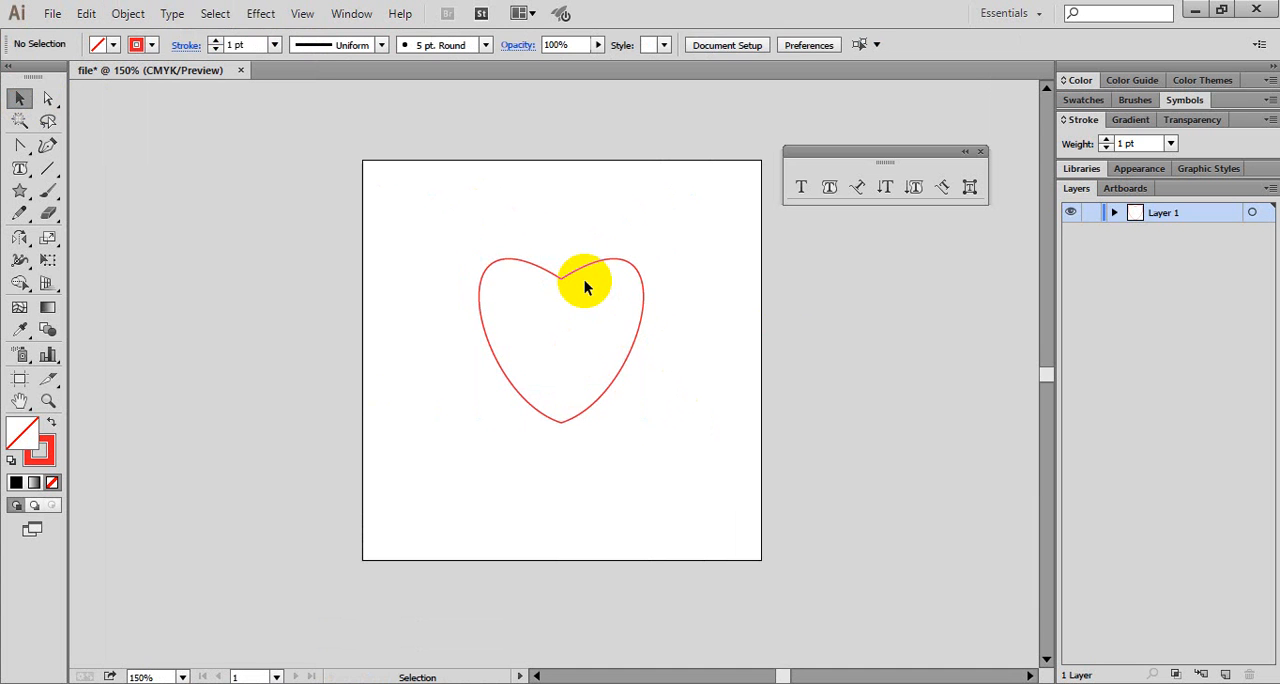
left_click(583, 274)
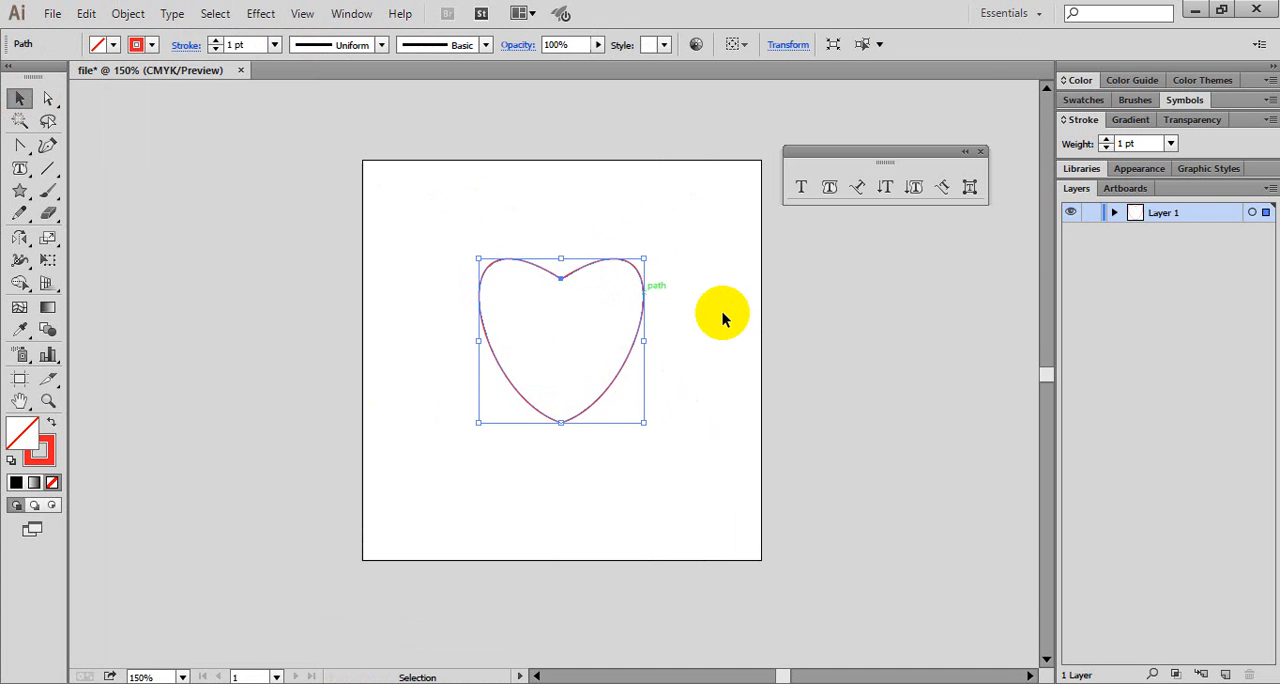
left_click(837, 324)
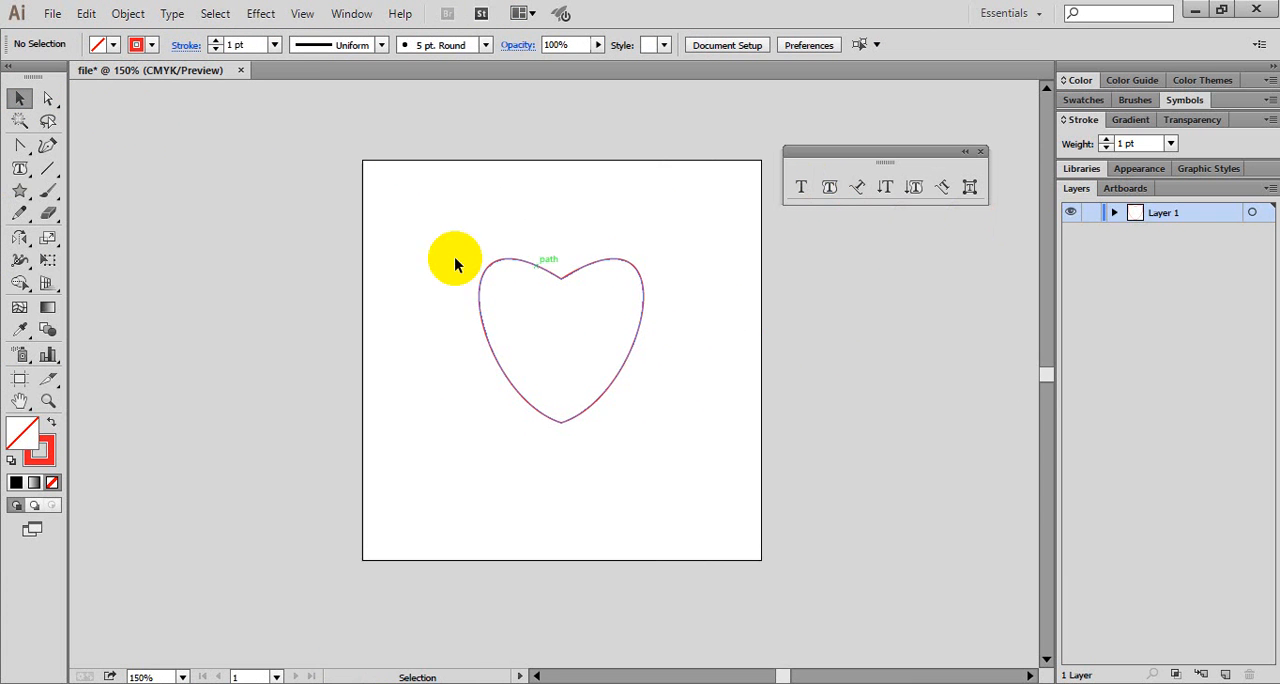
- Convert the heart outline into an area type container with the Area Type tool and set the font size to 6 pt
left_click(531, 265)
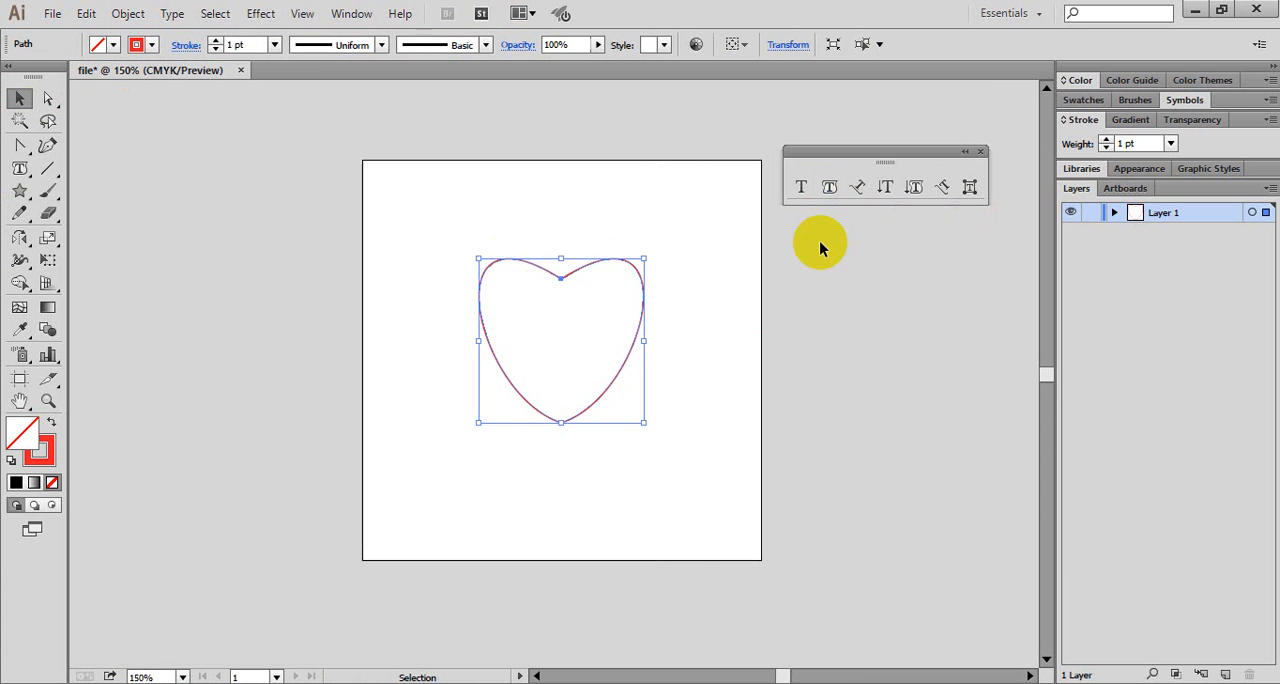
left_click(830, 188)
left_click(578, 270)
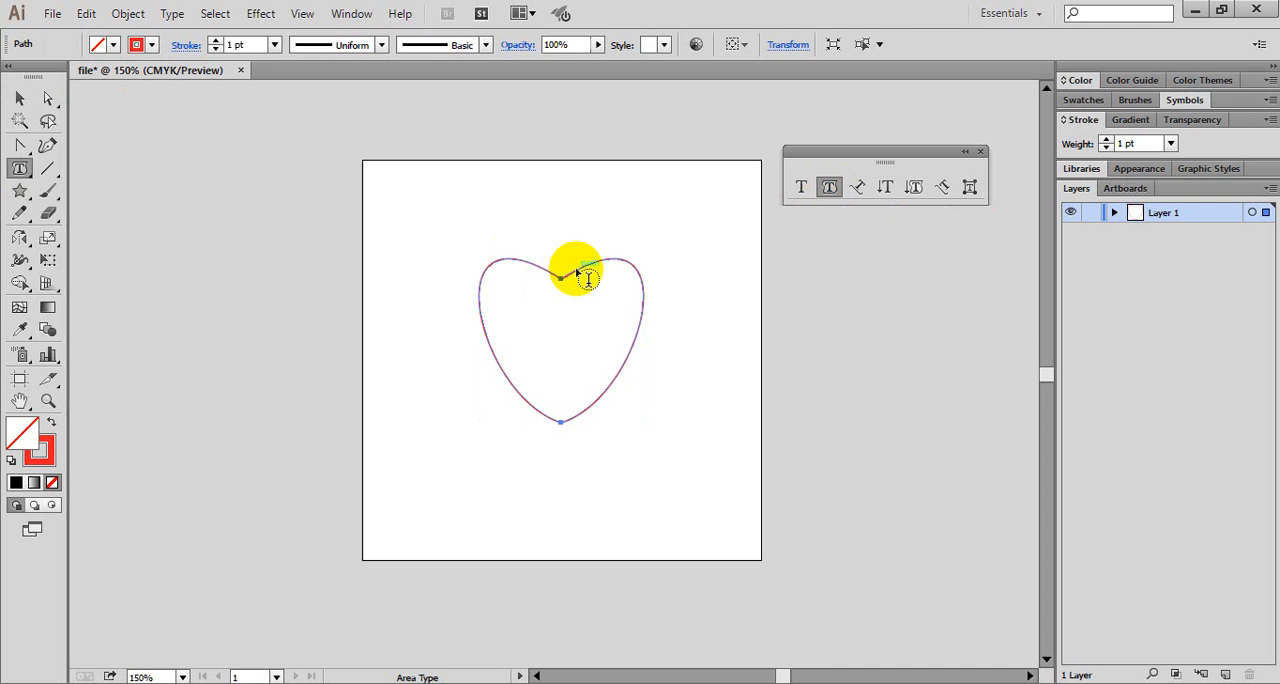
left_click(578, 270)
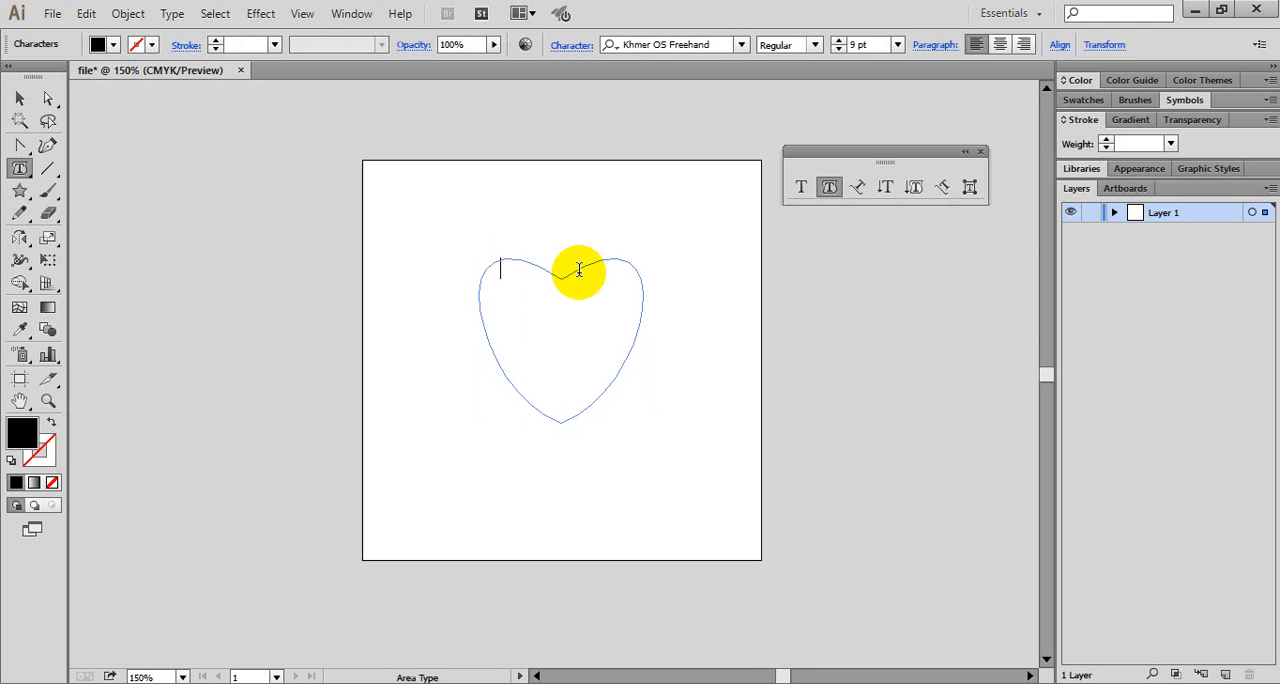
left_click(898, 45)
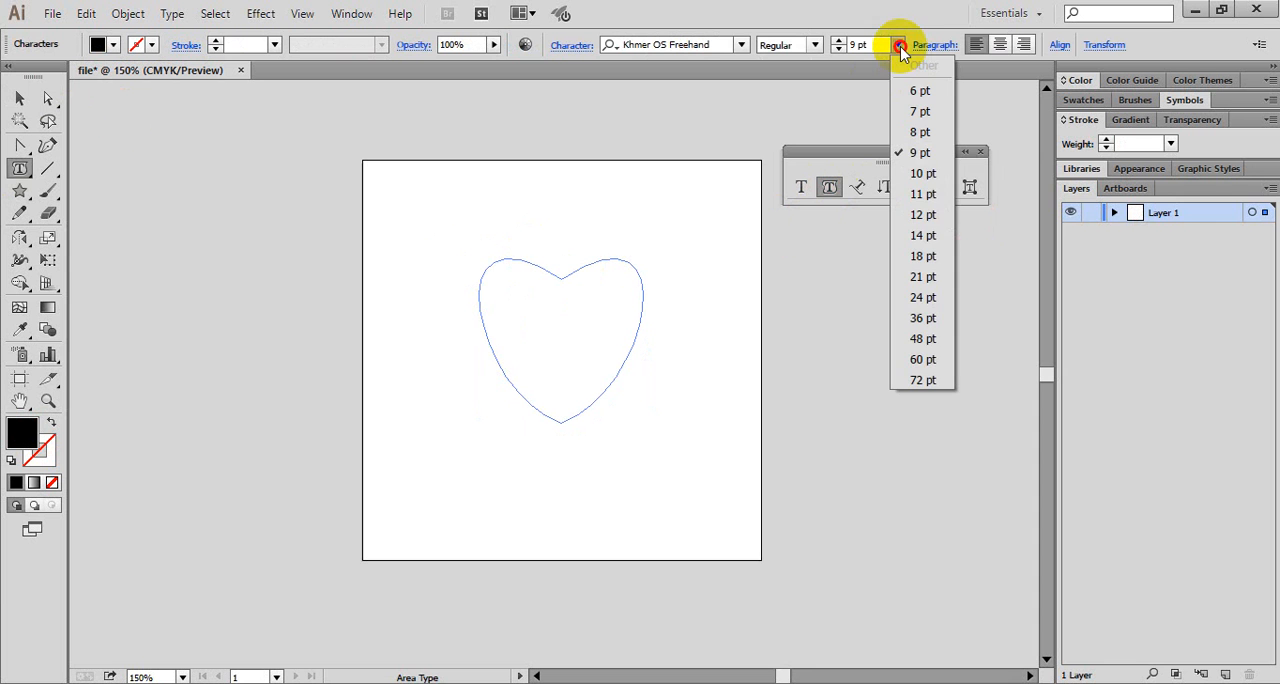
left_click(918, 92)
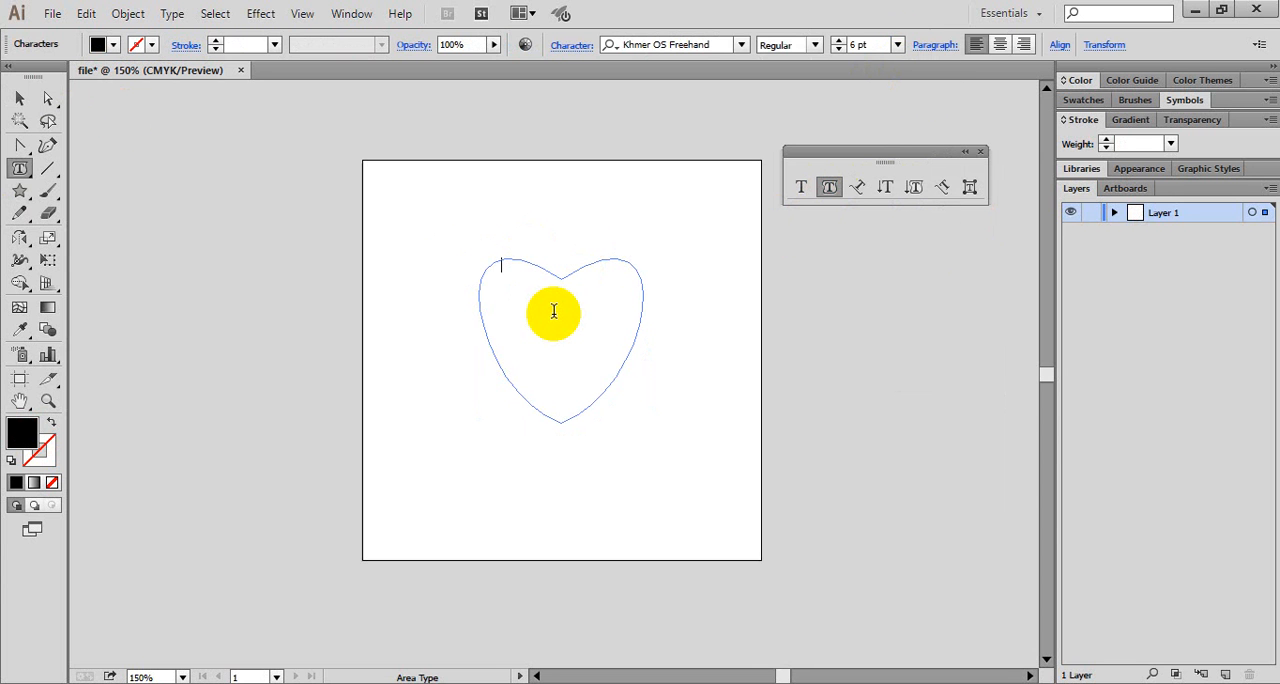
- Enter unbroken random placeholder characters inside the heart and delete the last stretch of them
type("kfad;fjdfdaklf;kldafjldafkdaf")
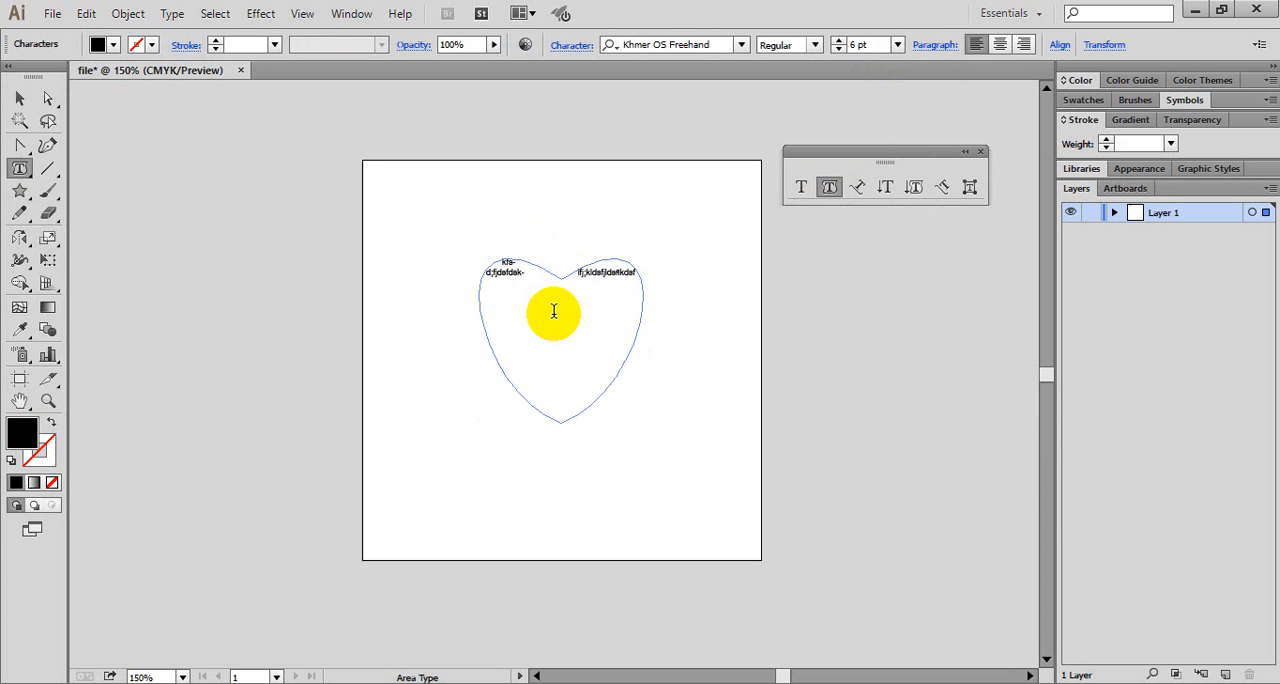
type(";kdafkdafjlkdajkfdajkf;dajlk;f")
type("dakl;fadjkl;fjedkl;fjedlkfjed;lkf")
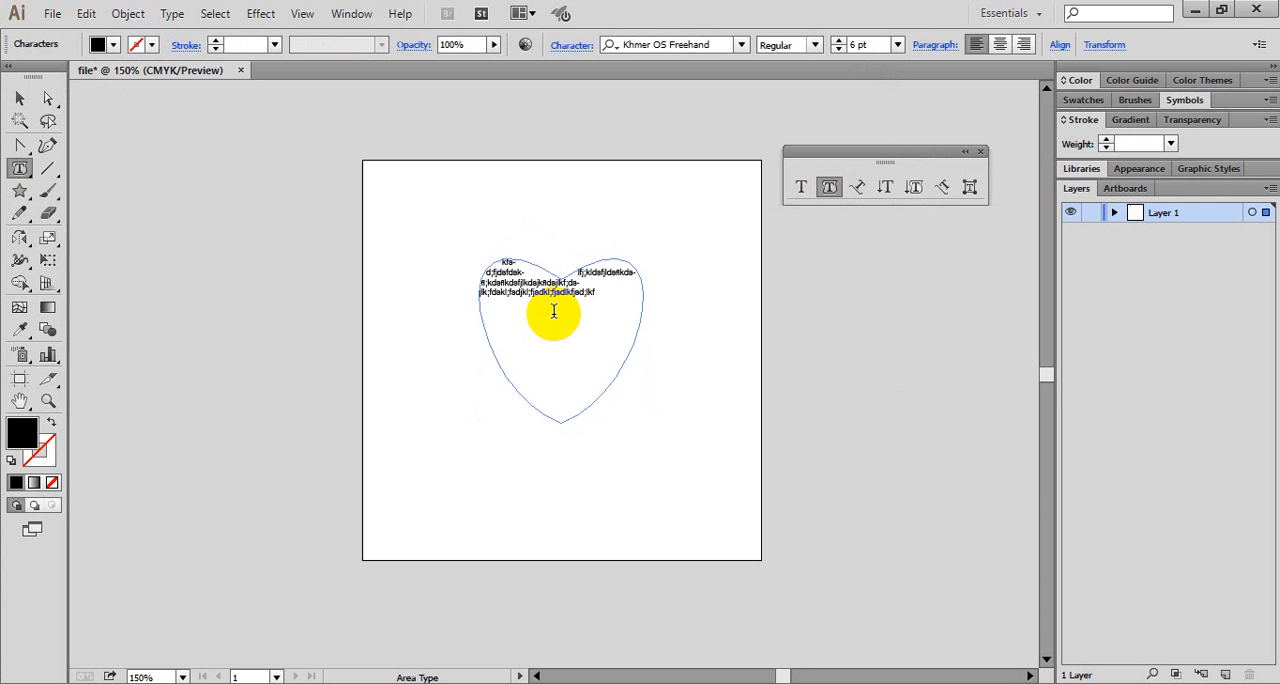
type("jedk;lfsdlkfjkldafjedfed")
key("BackSpace")
key("BackSpace")
key("BackSpace")
key("BackSpace")
key("BackSpace")
key("BackSpace")
key("BackSpace")
key("BackSpace")
key("BackSpace")
key("BackSpace")
key("BackSpace")
key("BackSpace")
key("BackSpace")
key("BackSpace")
key("BackSpace")
key("BackSpace")
key("BackSpace")
key("BackSpace")
key("BackSpace")
key("BackSpace")
key("BackSpace")
key("BackSpace")
key("BackSpace")
key("BackSpace")
key("BackSpace")
key("BackSpace")
key("BackSpace")
key("BackSpace")
key("BackSpace")
key("BackSpace")
key("BackSpace")
key("BackSpace")
key("BackSpace")
key("BackSpace")
key("BackSpace")
- Continue the placeholder text in the heart with random short words separated by spaces
type("fadfs")
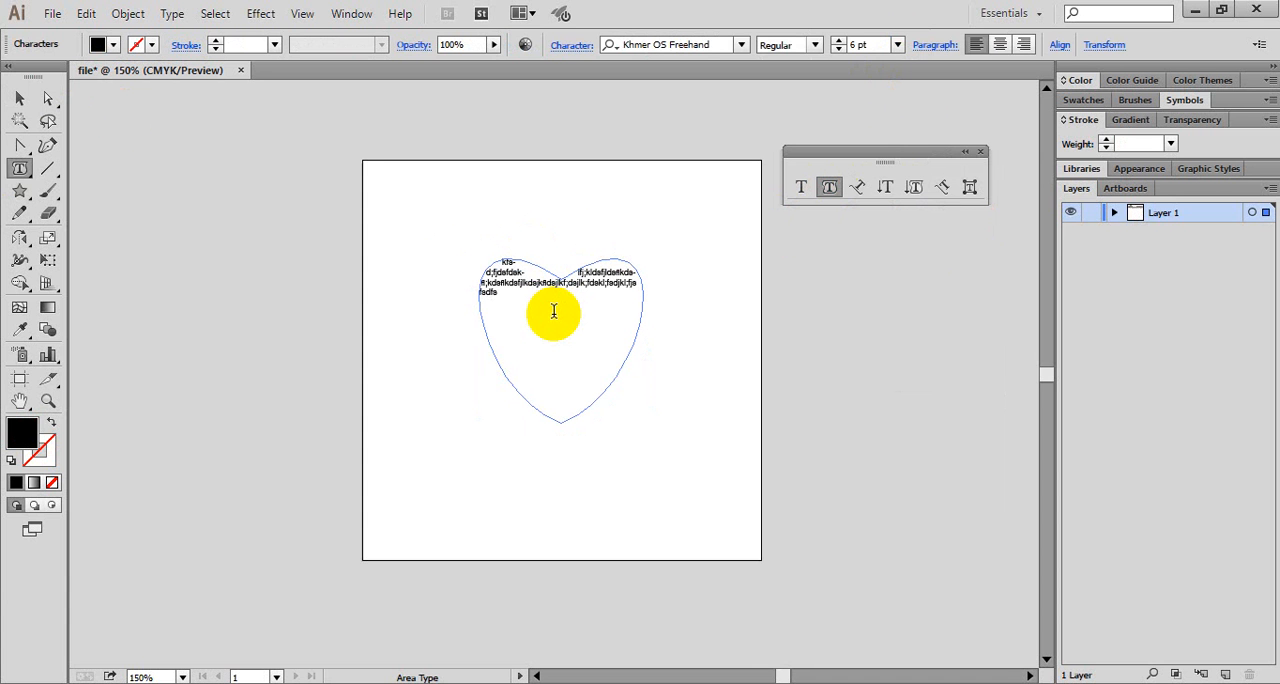
type("f fkadfjkadf")
type(" asdkdsj")
type("kfda s ddsfkfds")
type(" fsadkf")
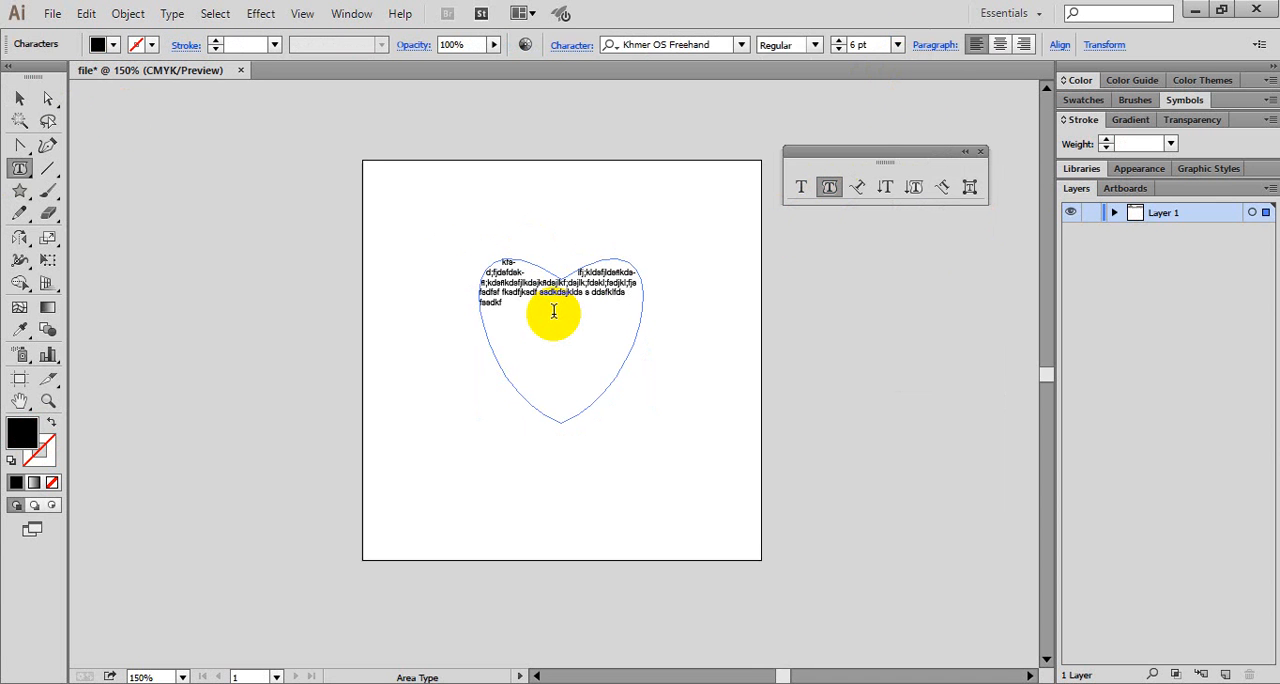
type(" akd")
type(" df sdfdskjf")
type("sdkl k")
type("hjkhkkk")
type("odofgrd odf")
type("gjdfgjldfgjlk;dfgd")
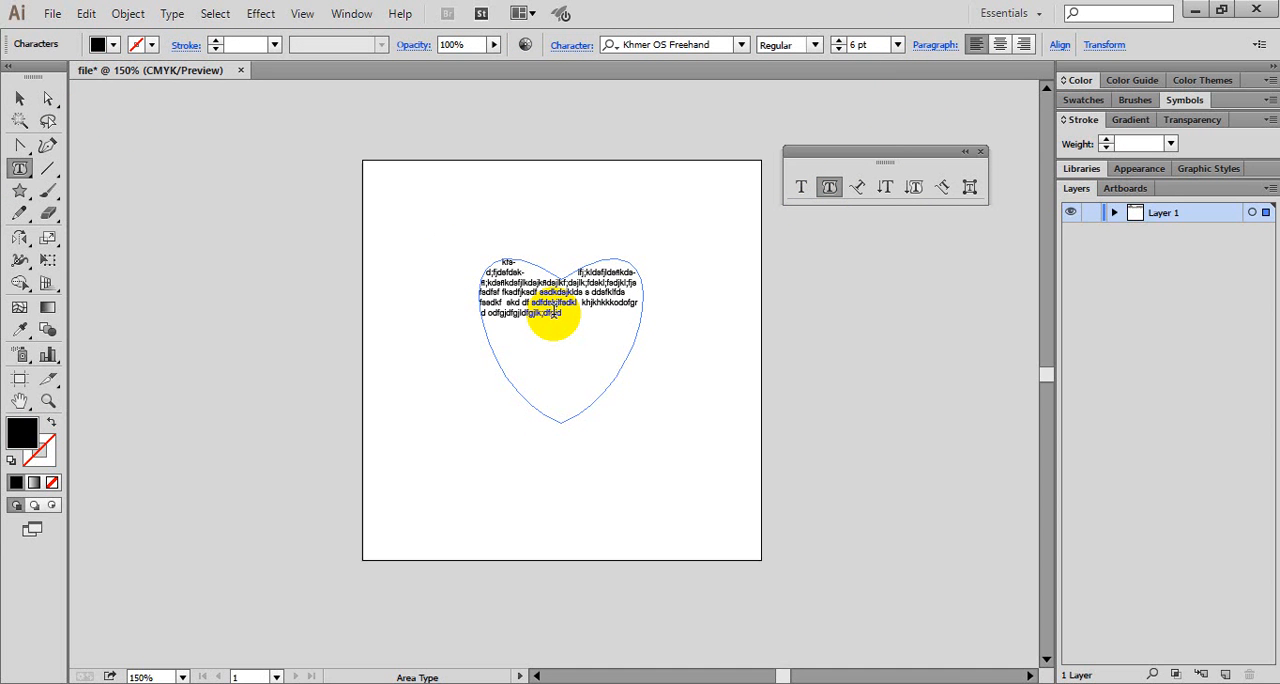
type(" dg dfg df dfg")
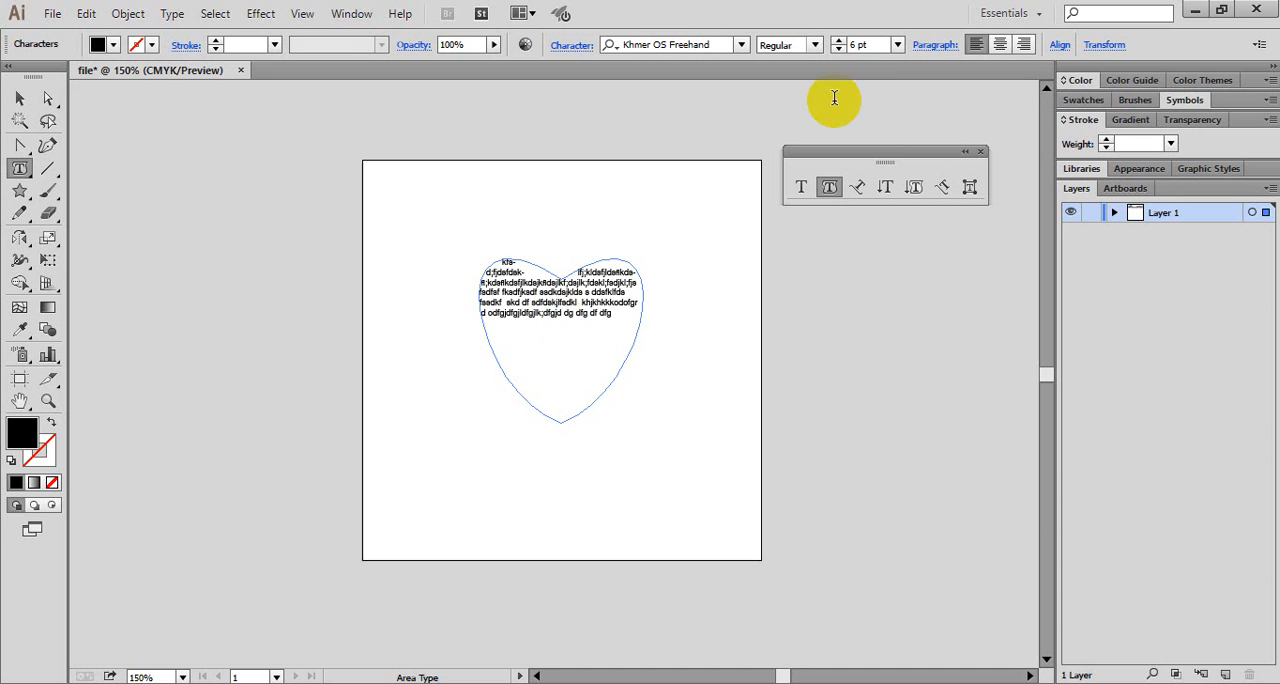
- Duplicate the placeholder text by pasting it repeatedly until it fills the heart down to its tip
left_click(619, 316)
mouse_move(619, 316)
left_mouse_down()
mouse_move(495, 262)
mouse_move(601, 316)
left_mouse_up()
key("Escape")
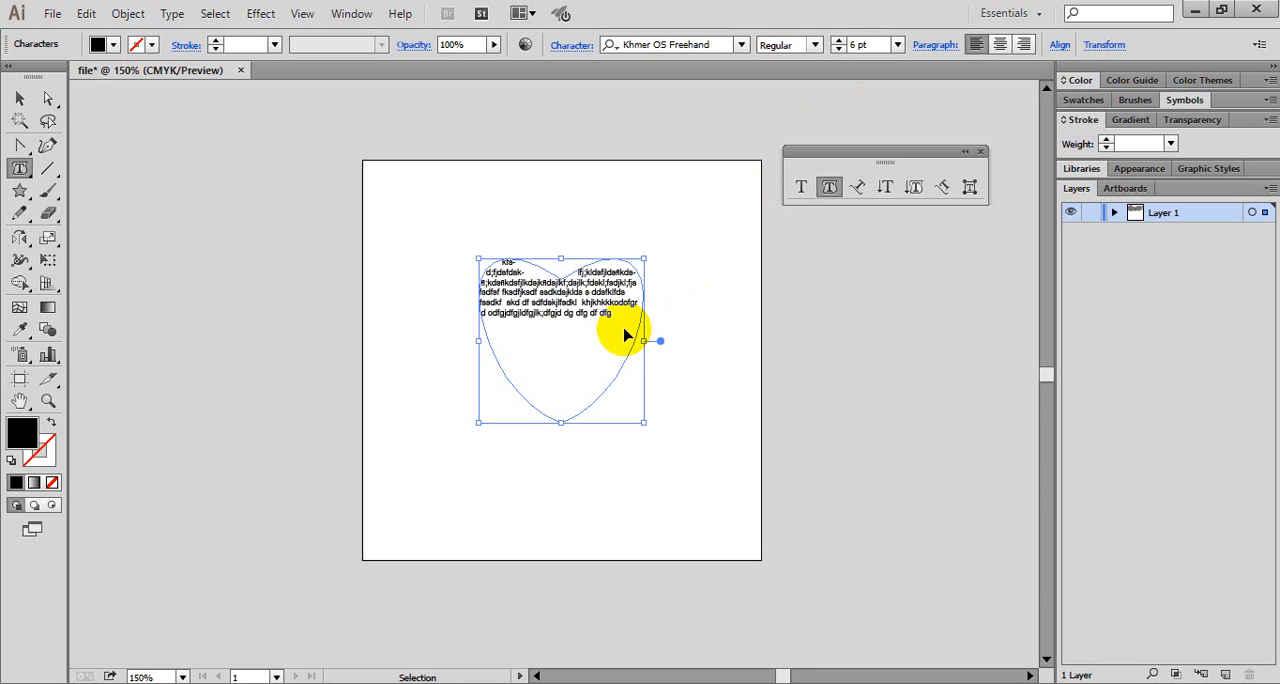
key("ctrl+v")
key("ctrl+v")
left_click(581, 370)
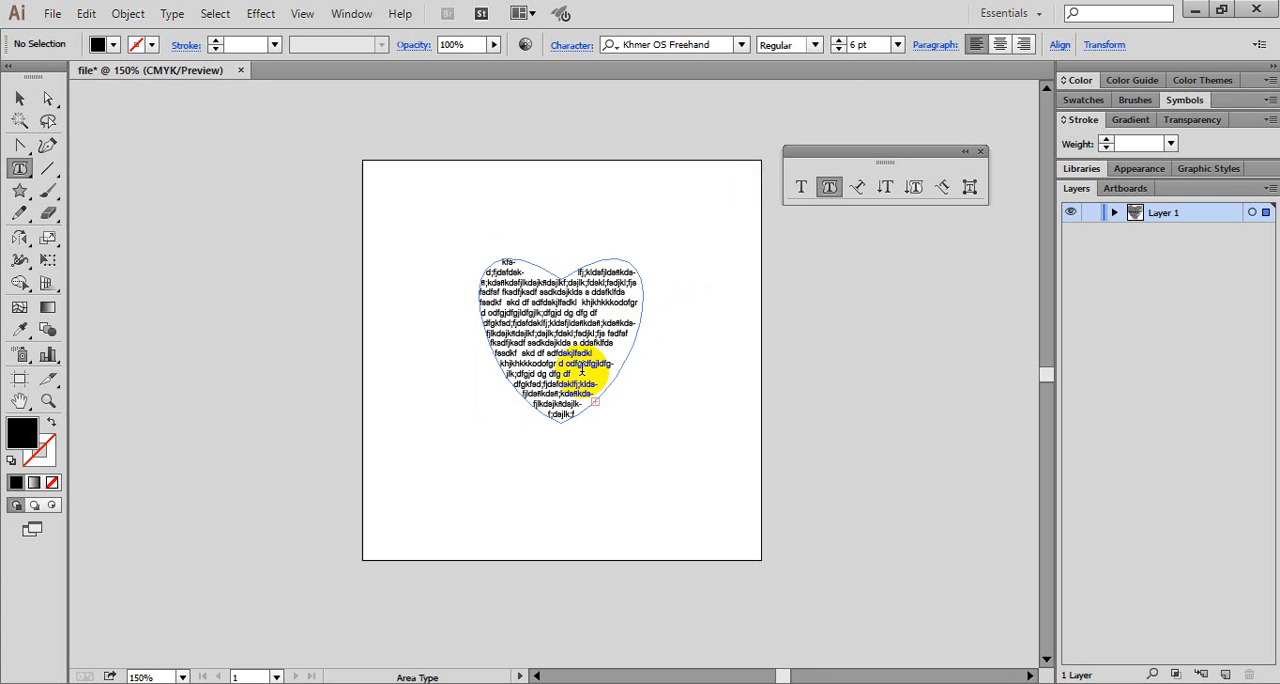
- Select all of the placeholder text in the heart, justify all its lines, and deselect it
left_click_drag(581, 370, 578, 333)
key("ctrl+a")
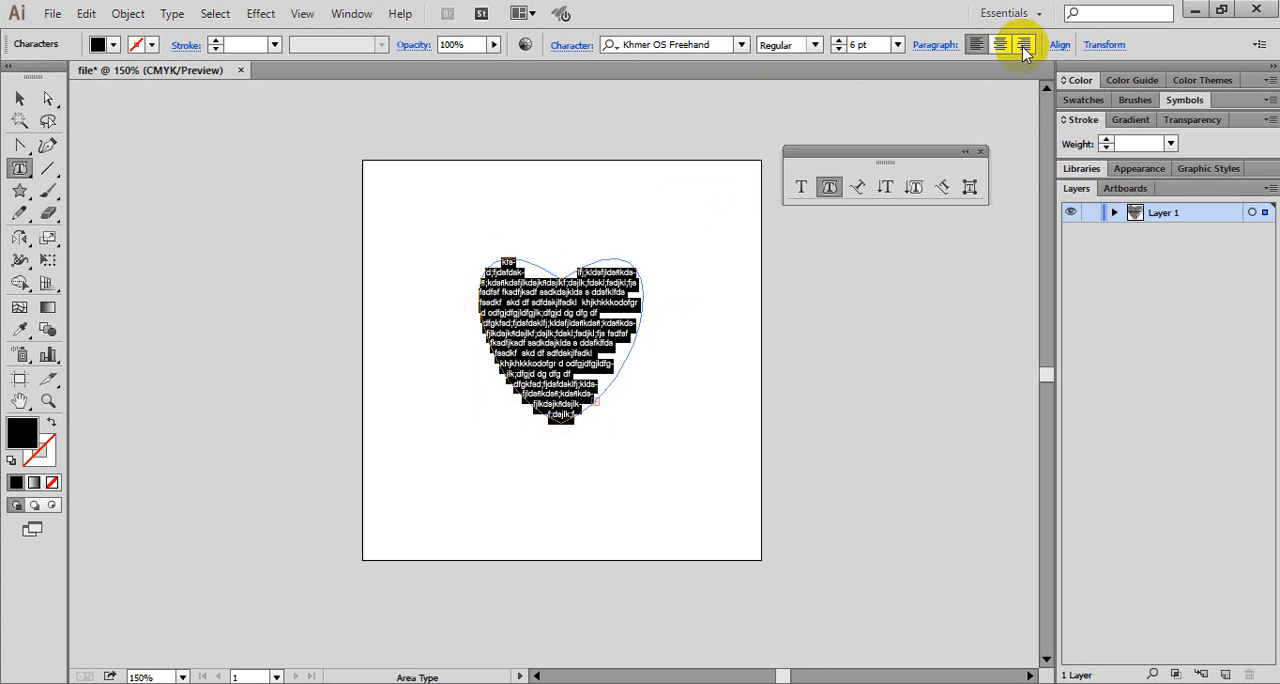
left_click(938, 46)
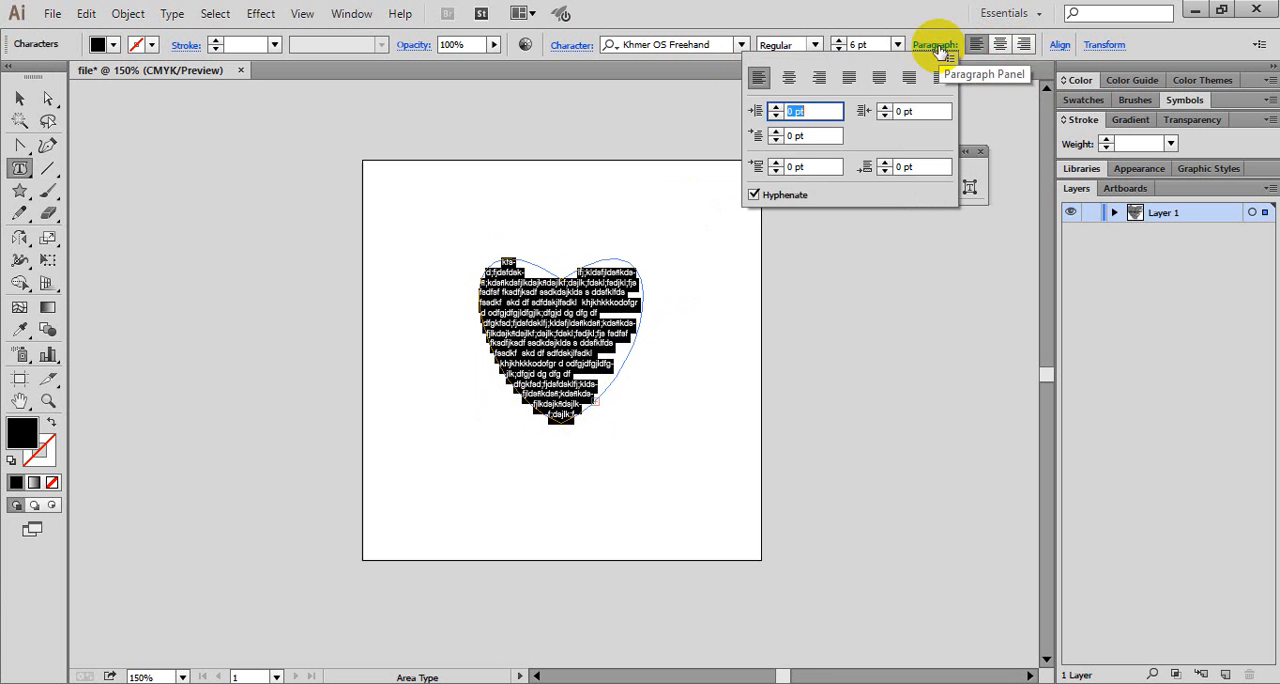
left_click(941, 78)
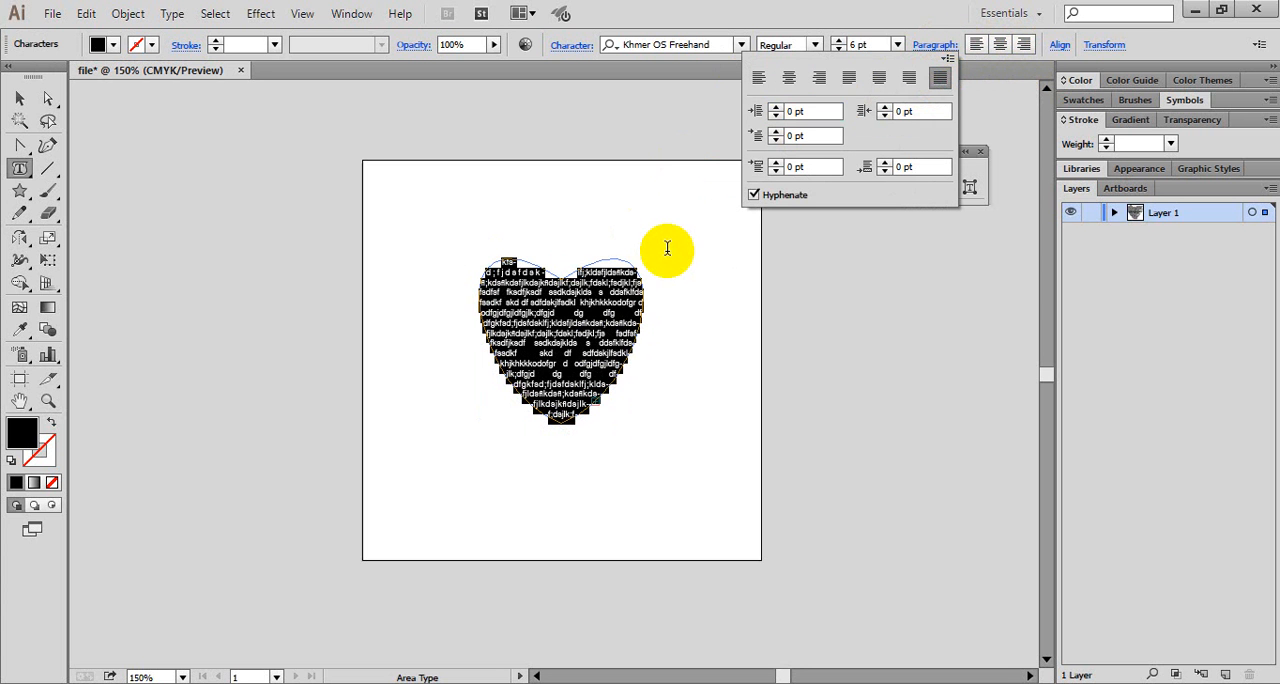
left_click(624, 297)
left_click(615, 336)
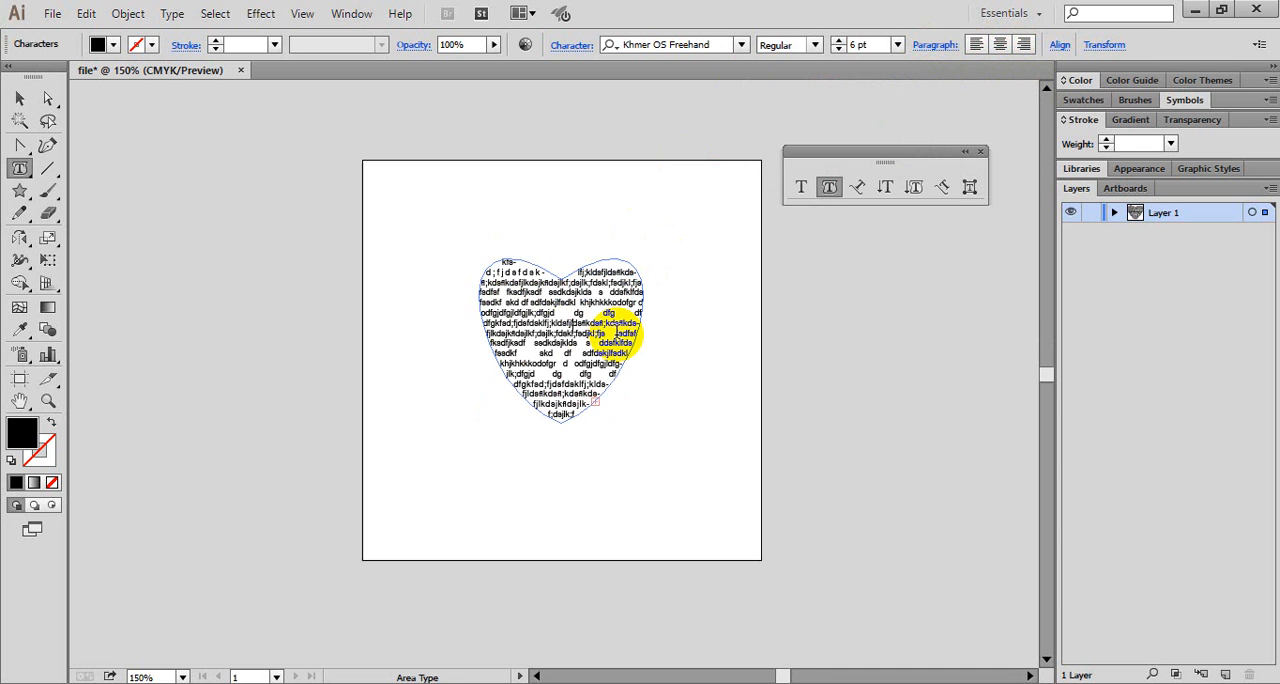
left_click(20, 100)
left_click(677, 440)
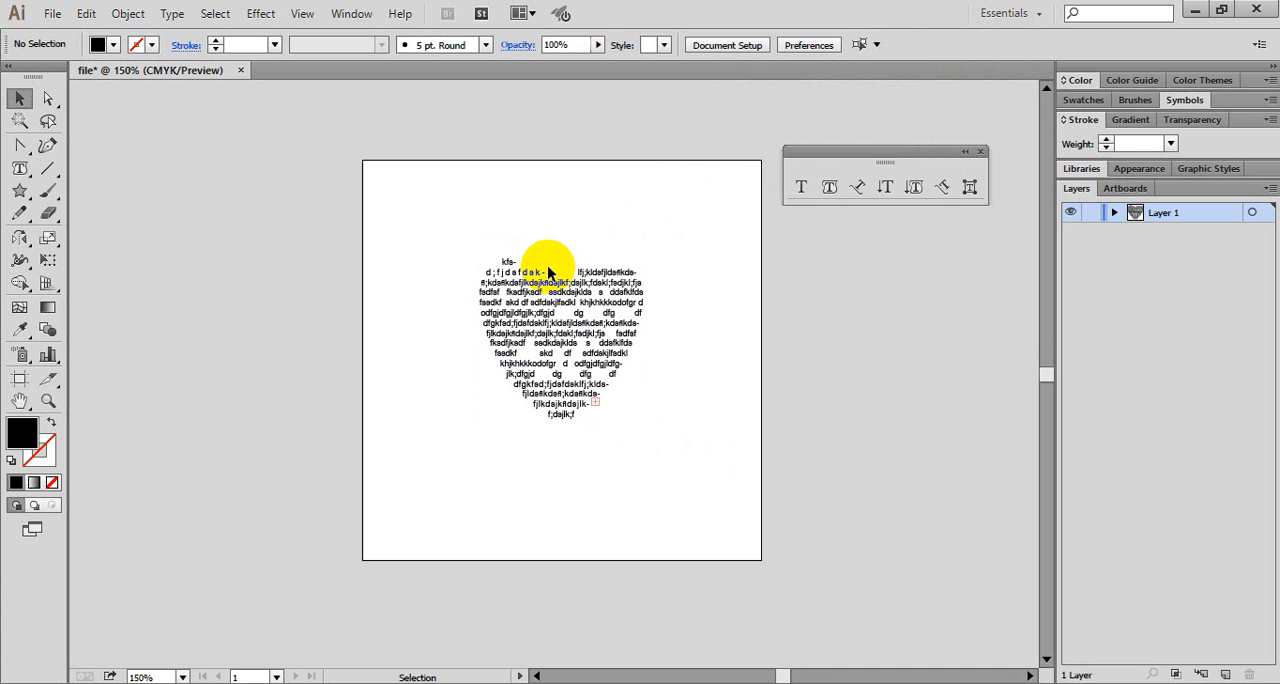
- Break up the long unbroken words in the heart's uppermost text lines with spaces using the Area Type tool
left_click(624, 272)
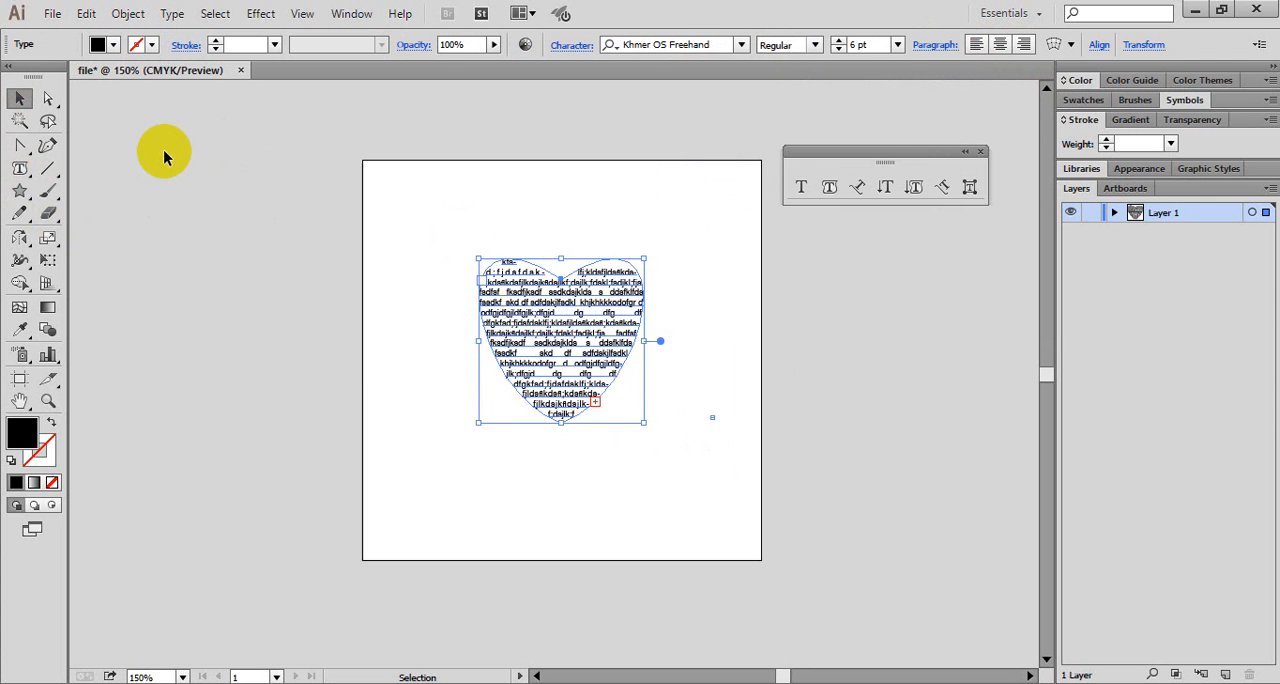
left_click(829, 187)
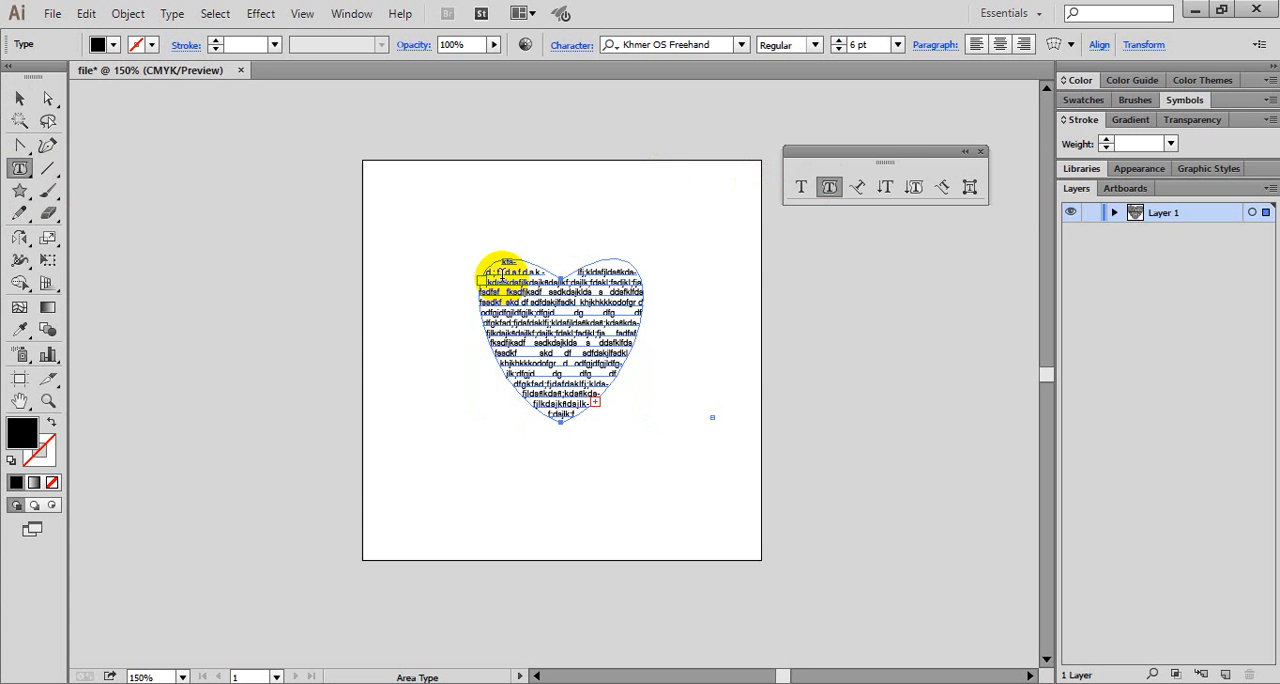
left_click(498, 279)
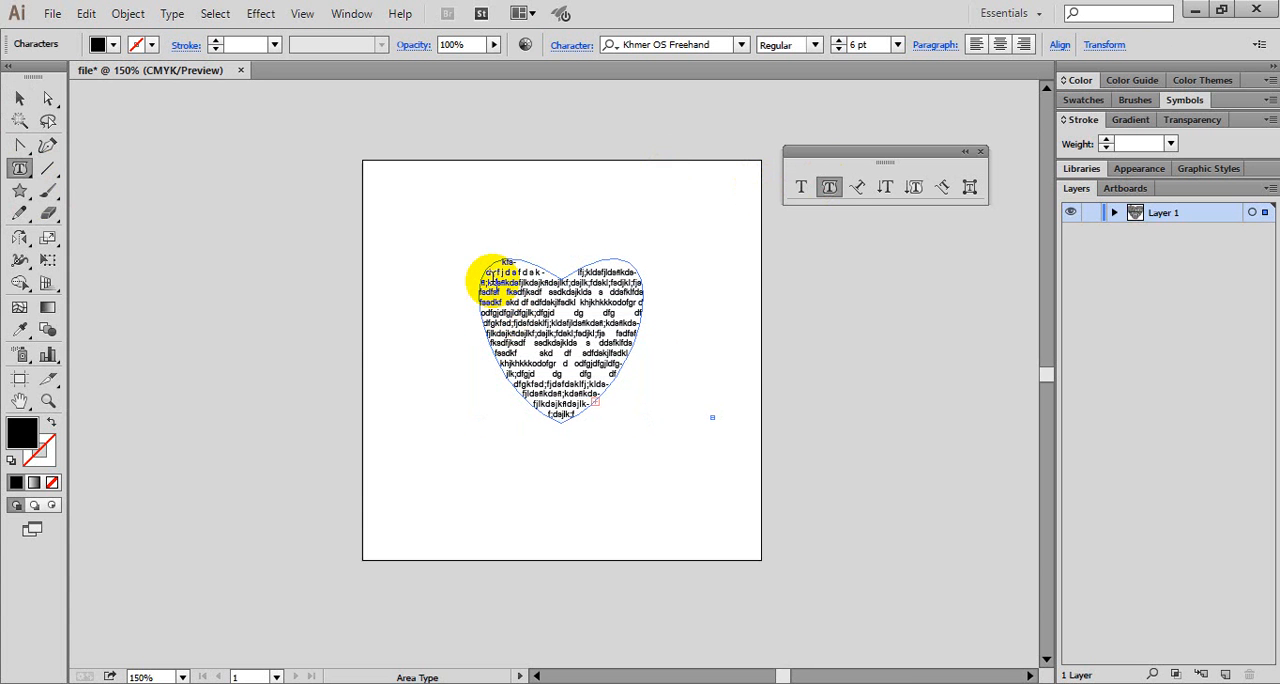
left_click(497, 283)
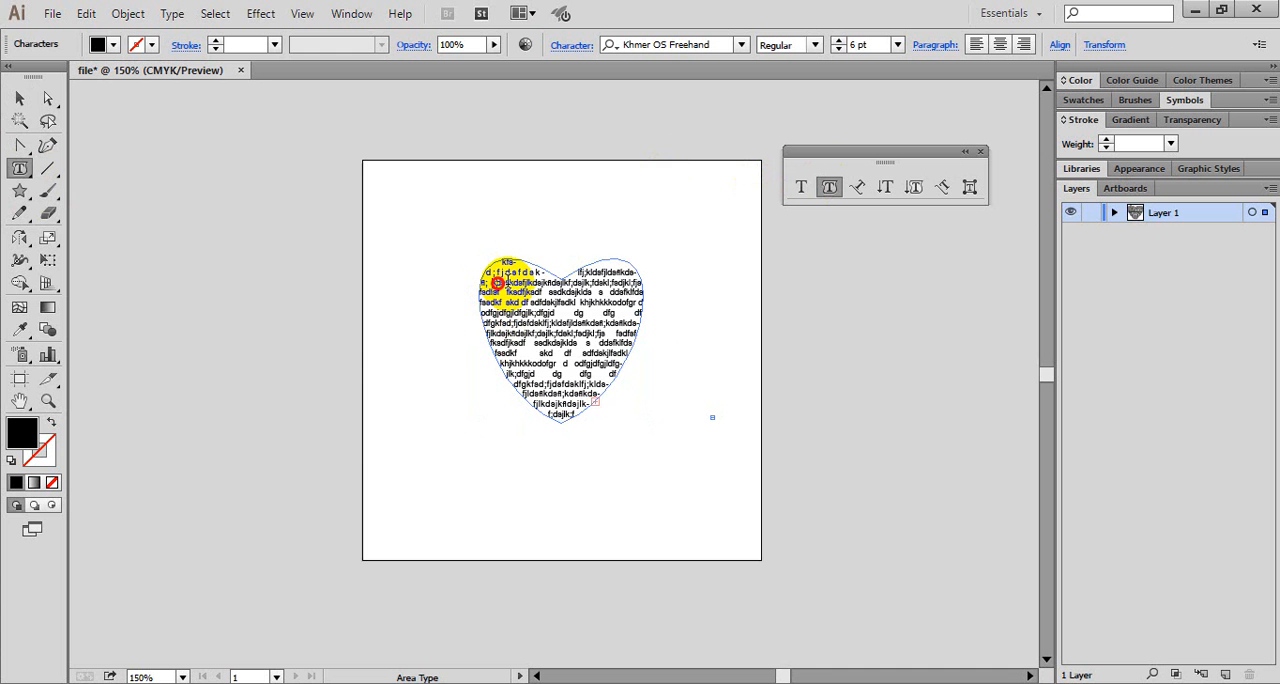
left_click(605, 273)
left_click(508, 287)
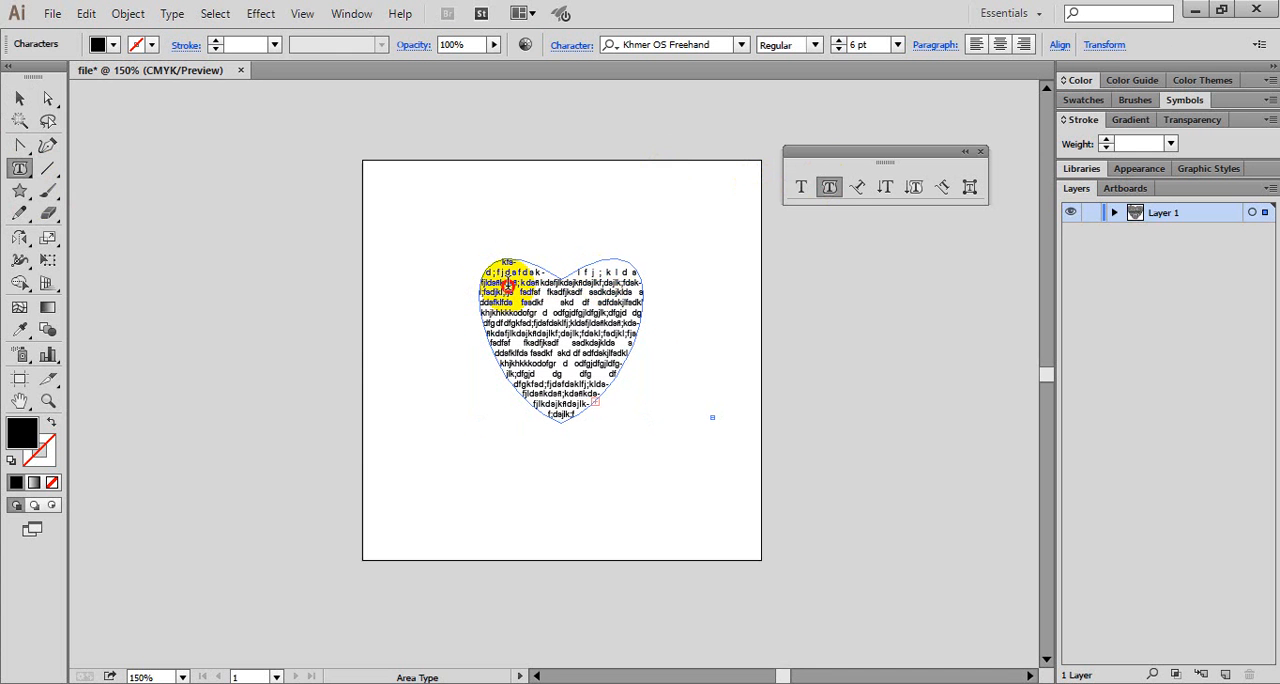
left_click(588, 273)
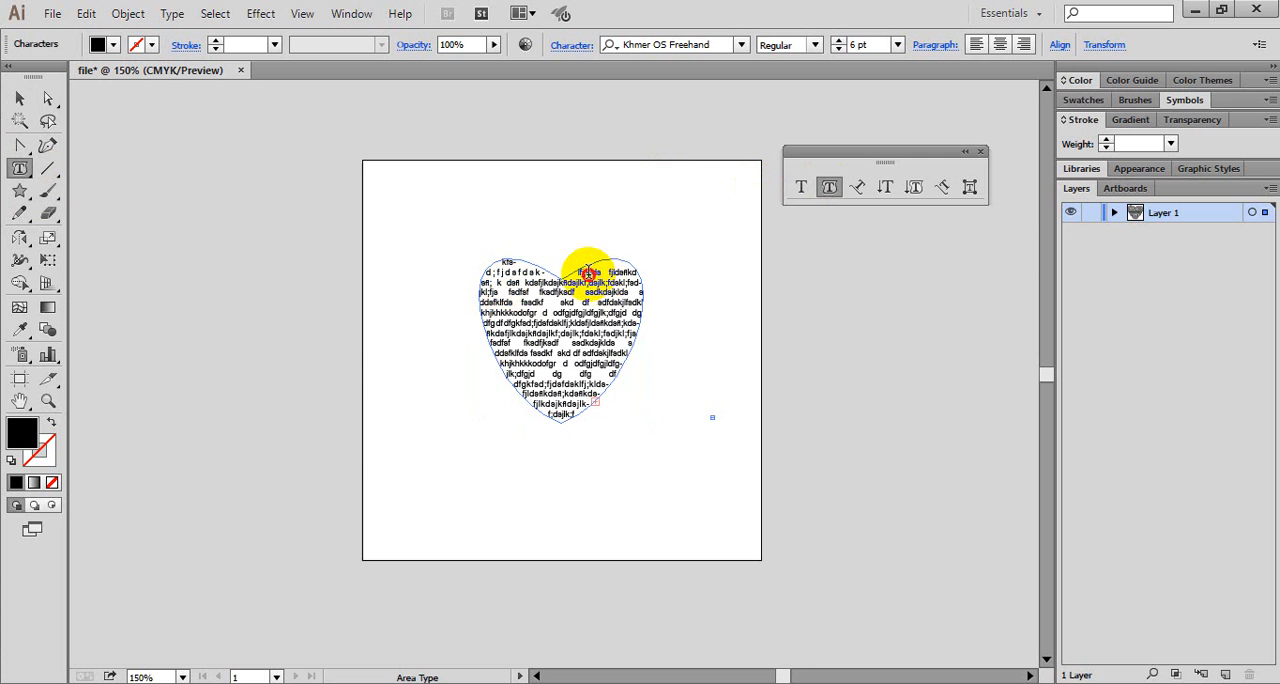
key("BackSpace")
left_click(509, 270)
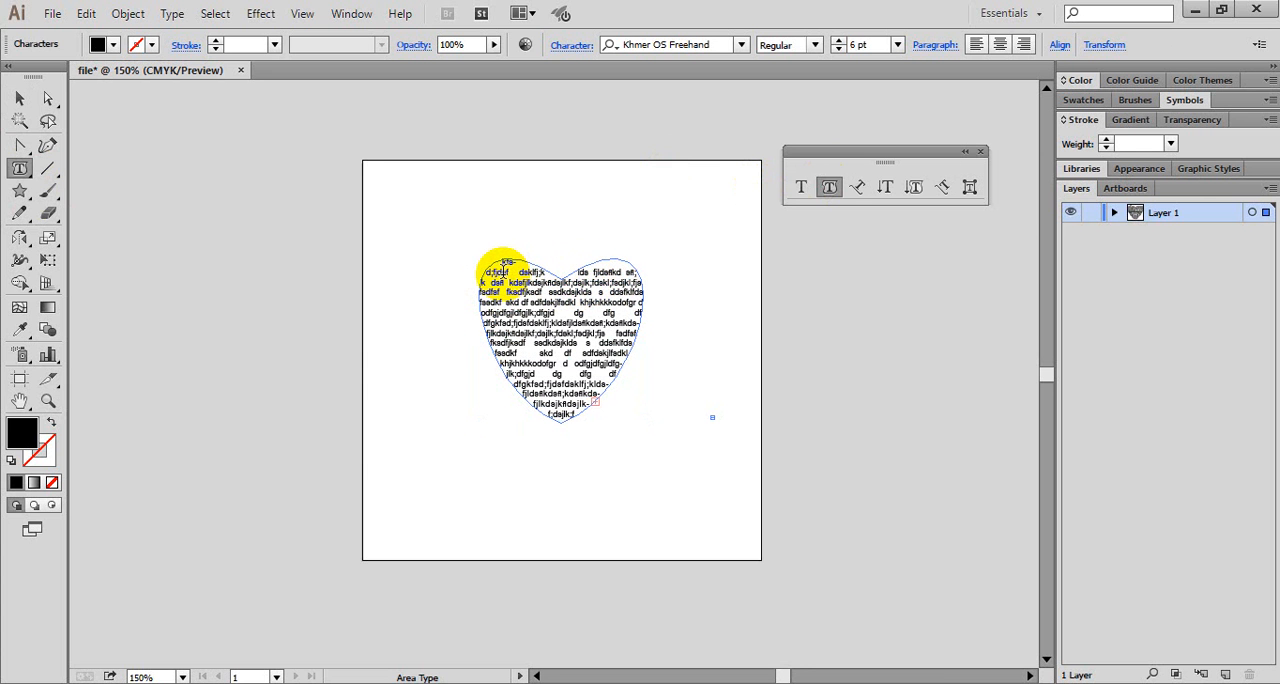
left_click(499, 273)
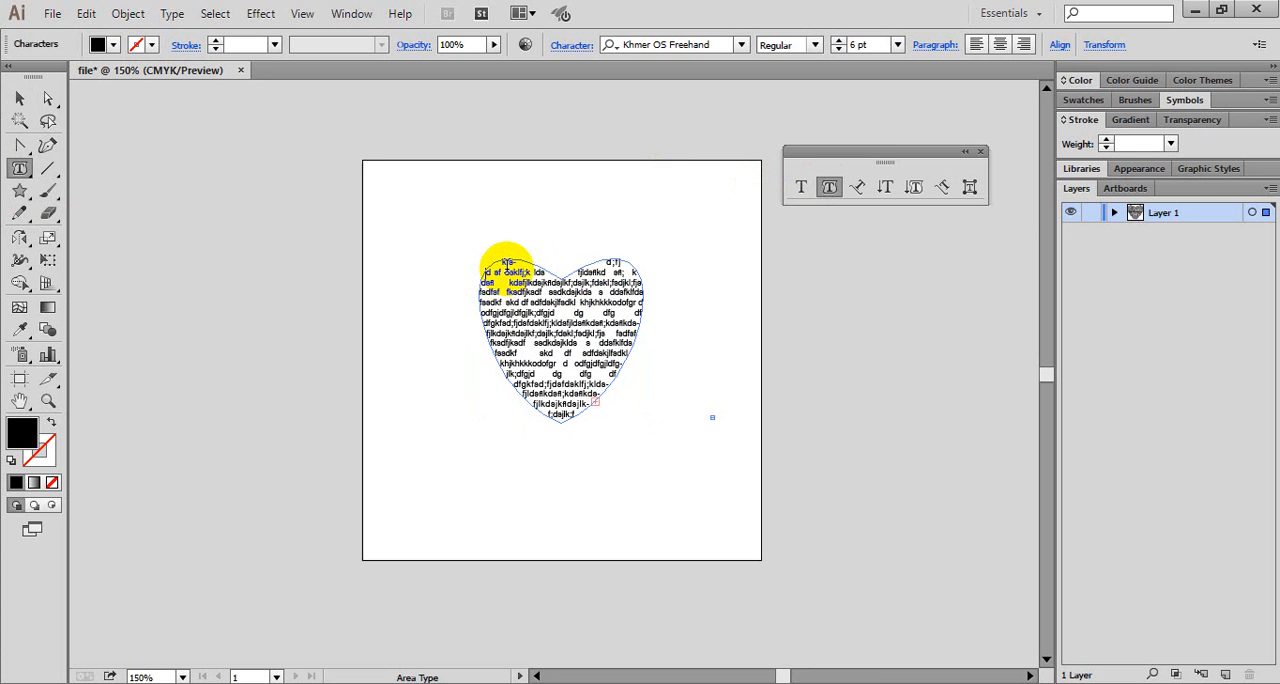
left_click(519, 273)
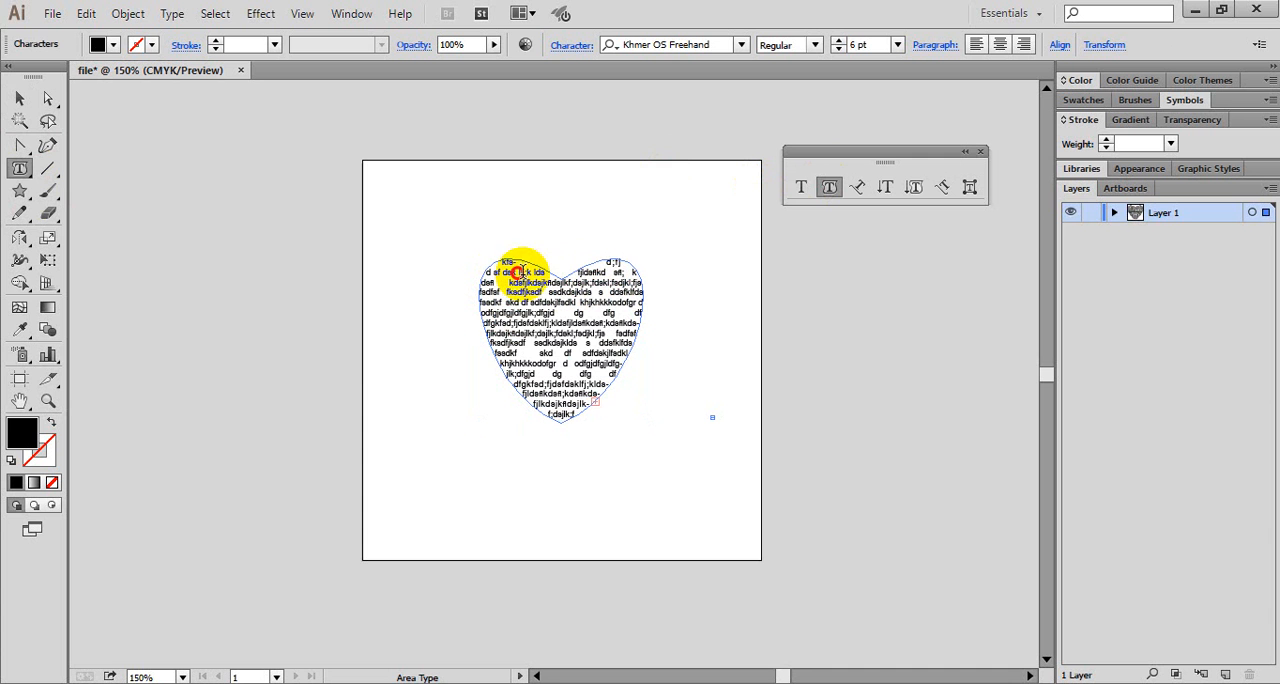
- Add further spaces within words in the heart's upper-right lobe, middle and lower lines, then leave text editing and deselect
left_click(590, 274)
left_click(600, 270)
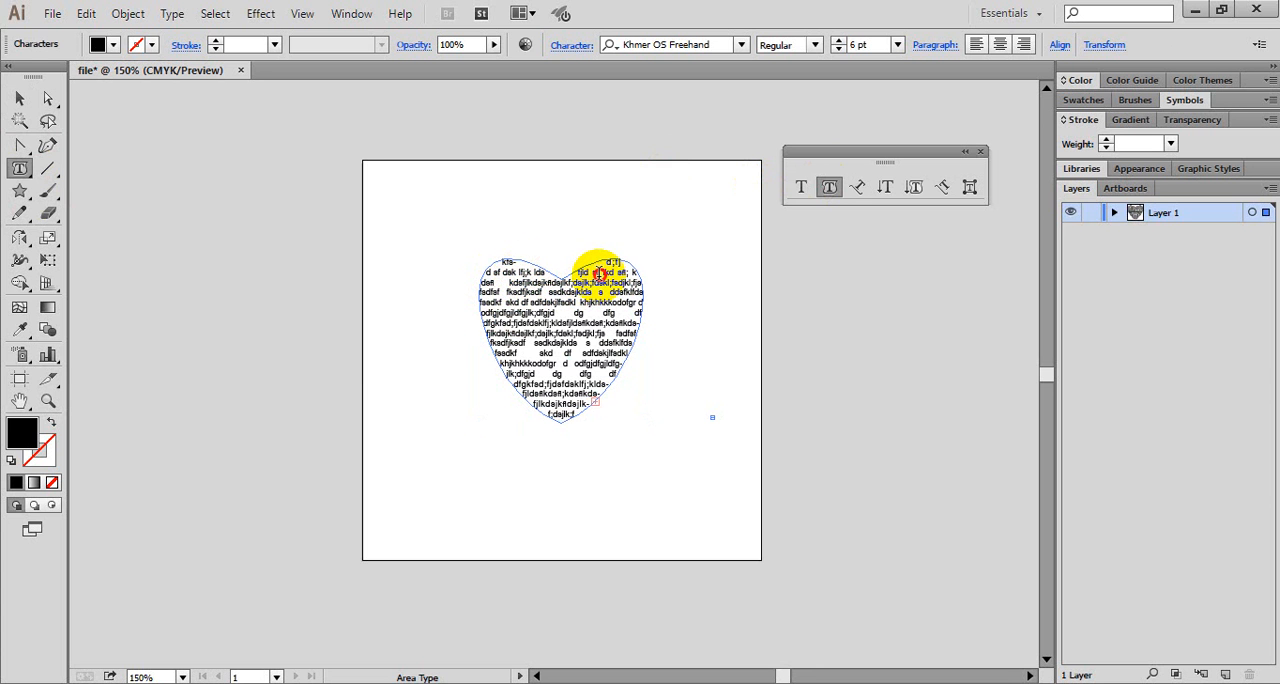
left_click(582, 270)
left_click(531, 287)
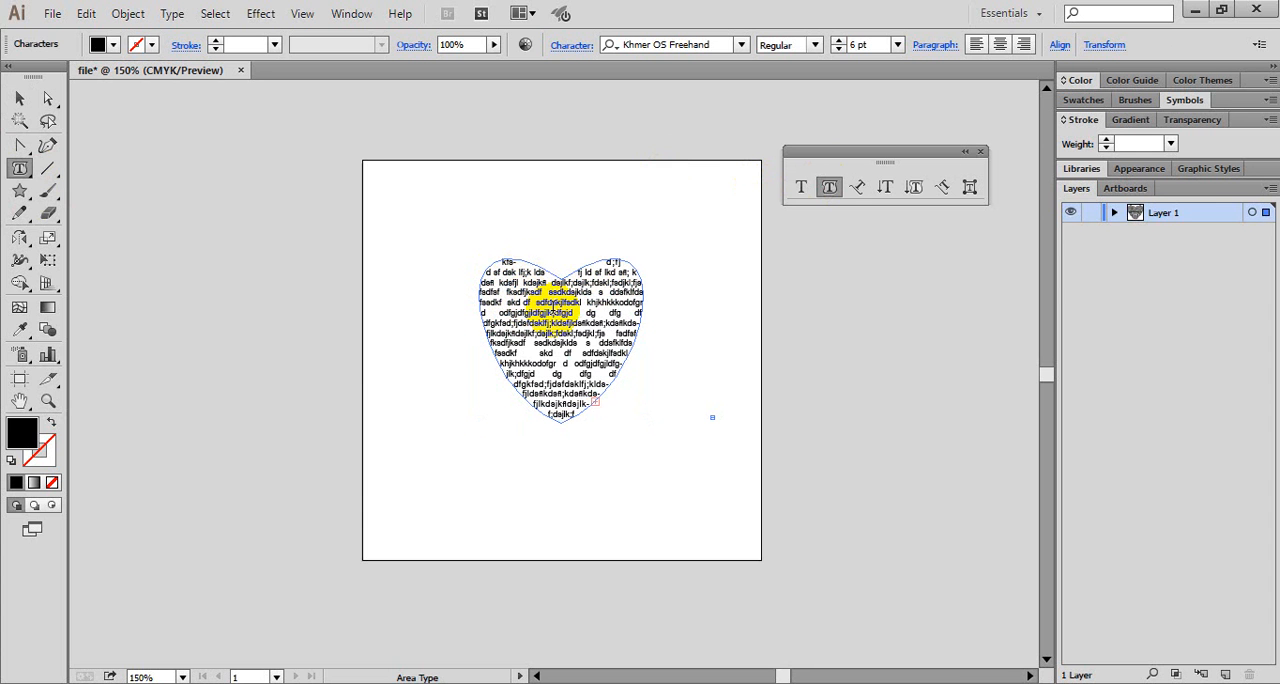
left_click(630, 297)
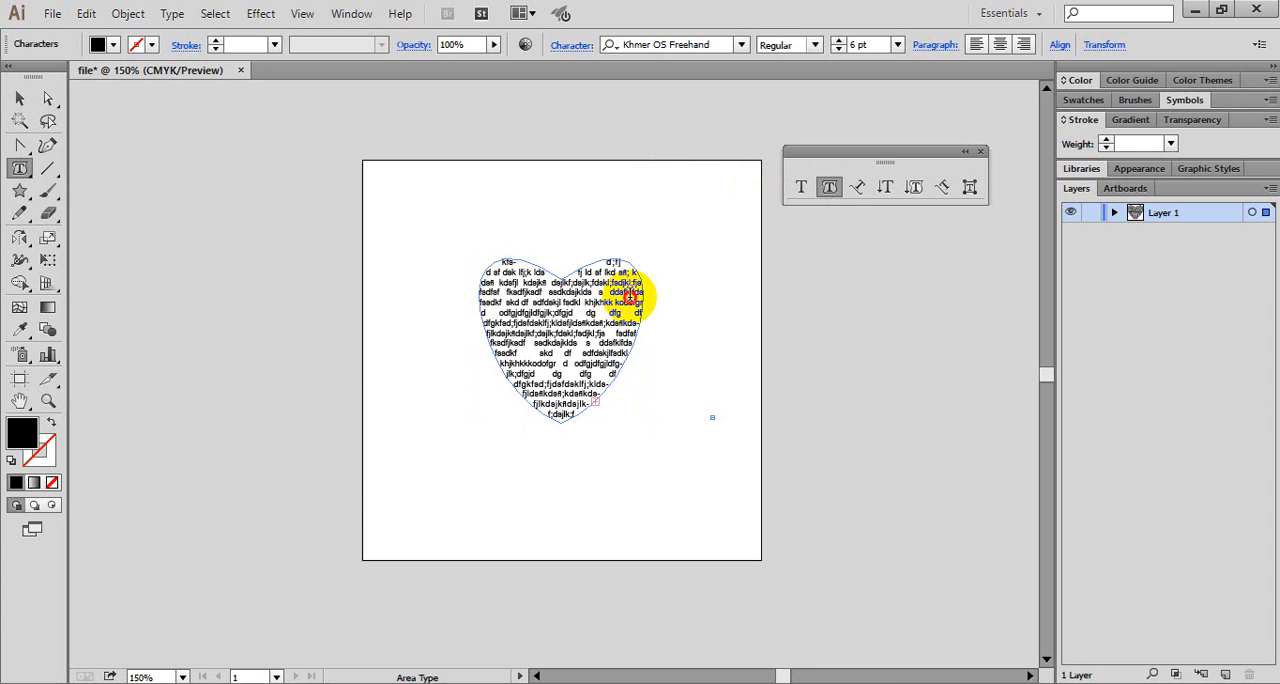
left_click(569, 382)
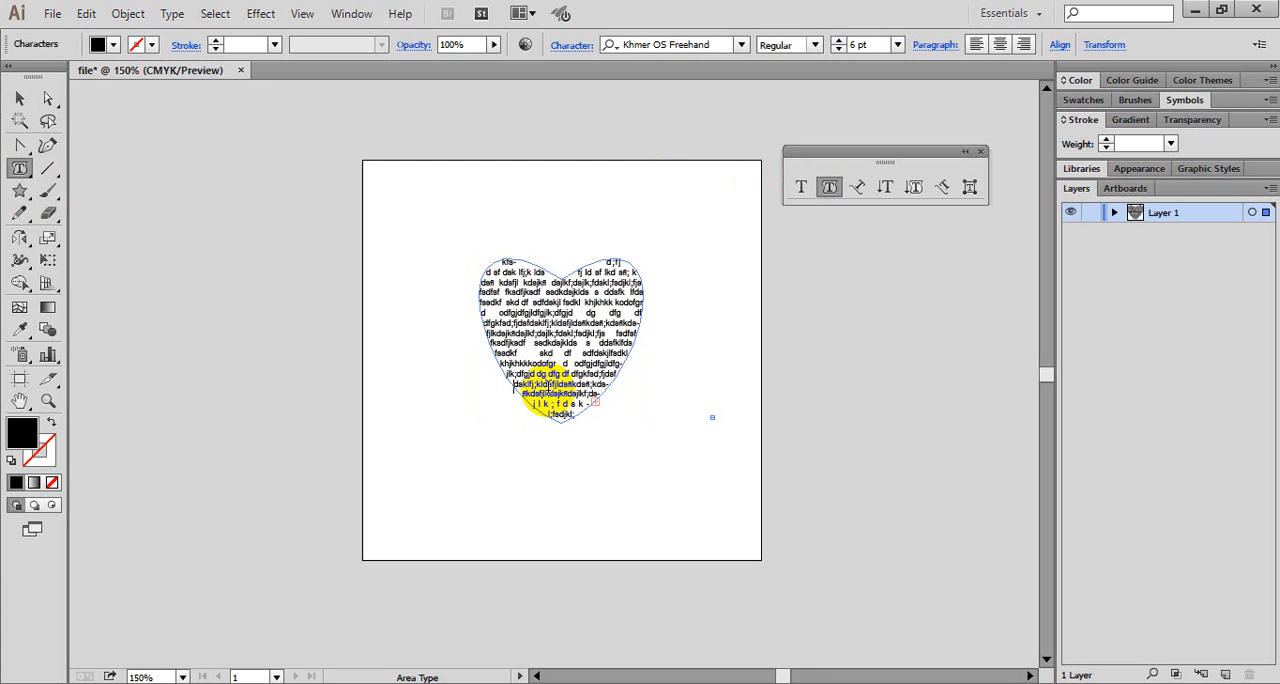
left_click(560, 393)
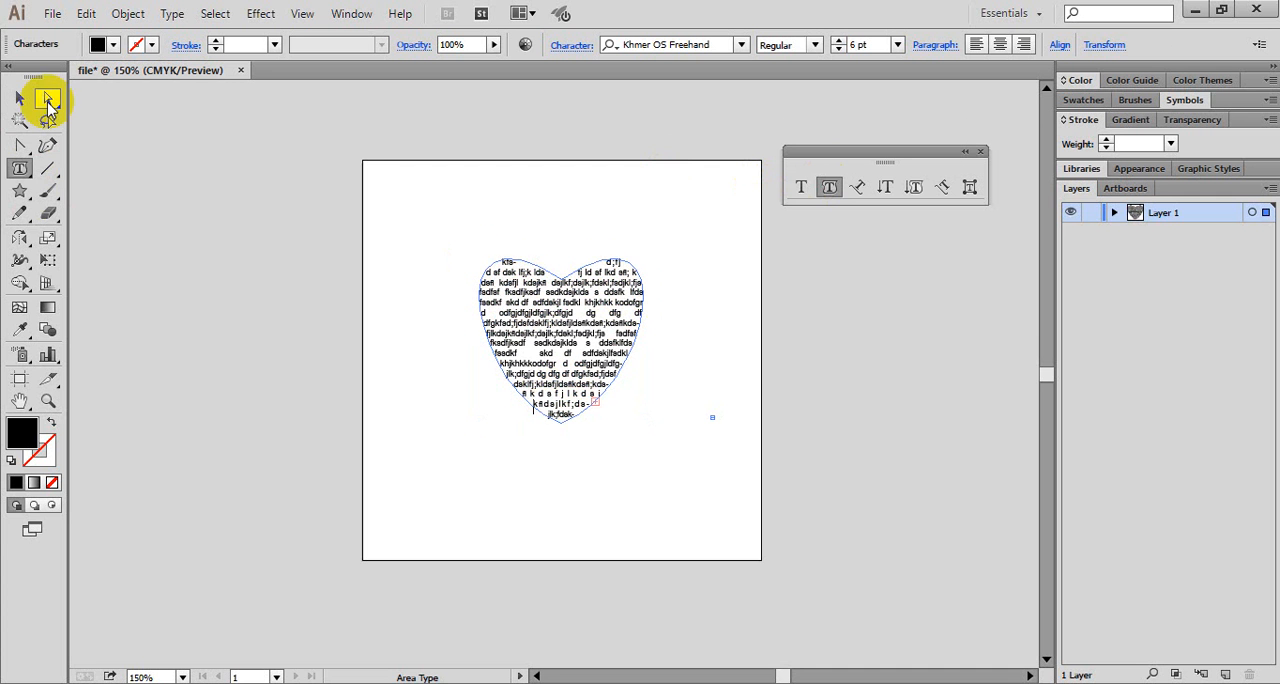
key("Escape")
left_click(854, 416)
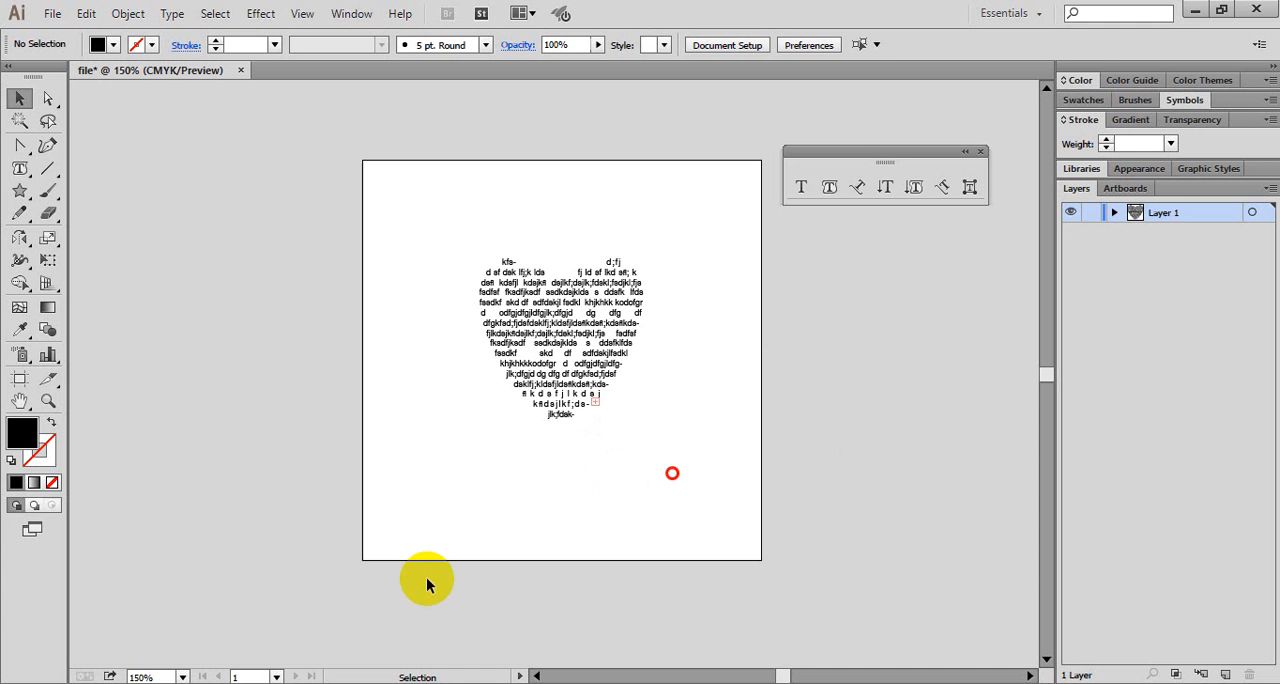
- Move the text-filled heart around the artboard and delete it
left_click_drag(529, 298, 467, 225)
left_click(650, 462)
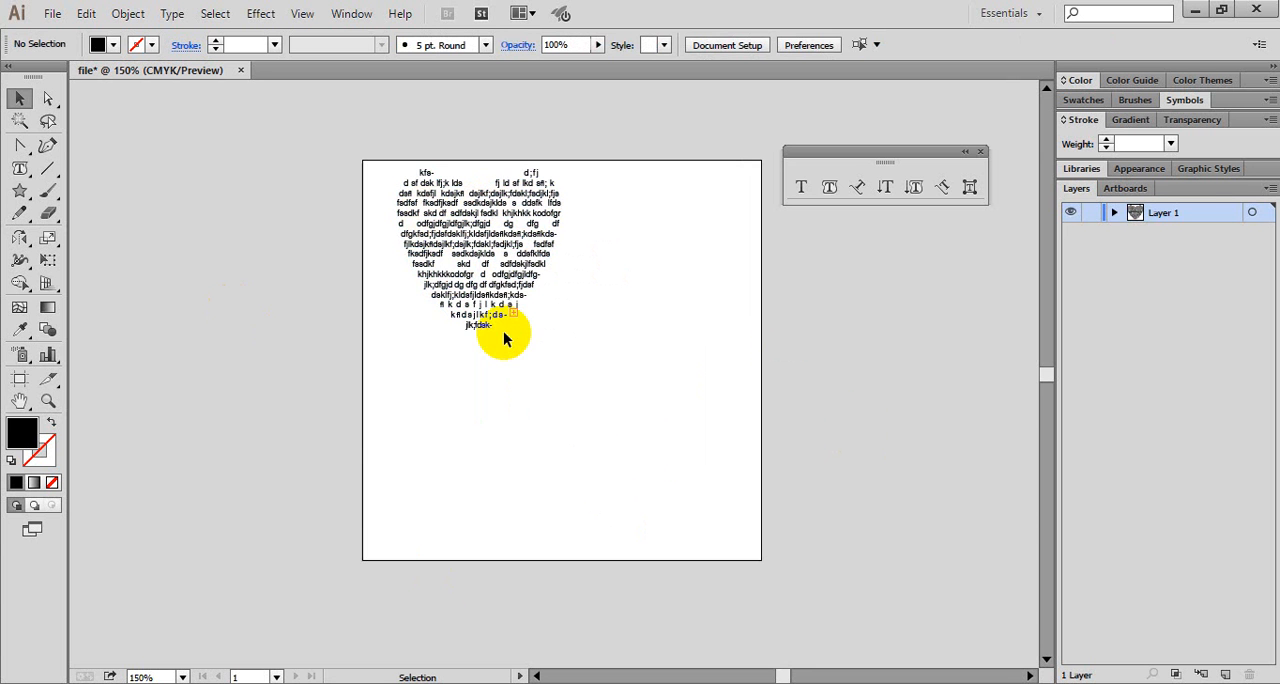
left_click_drag(469, 225, 466, 320)
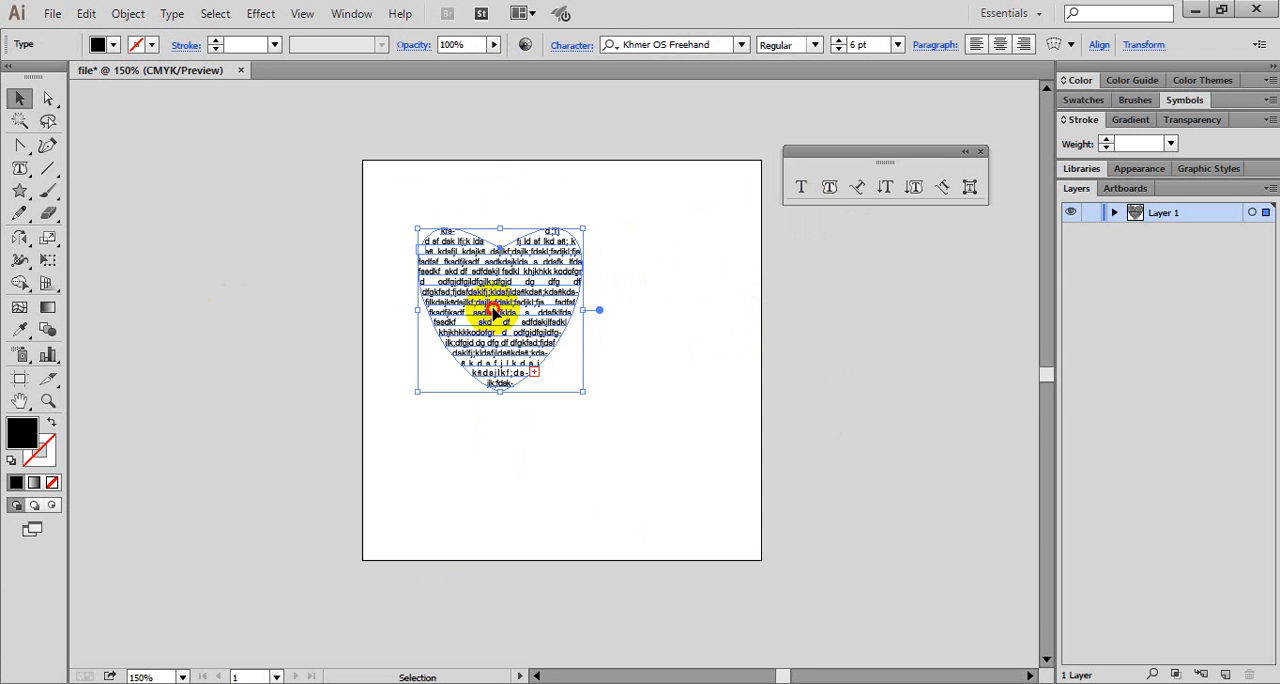
key("Delete")
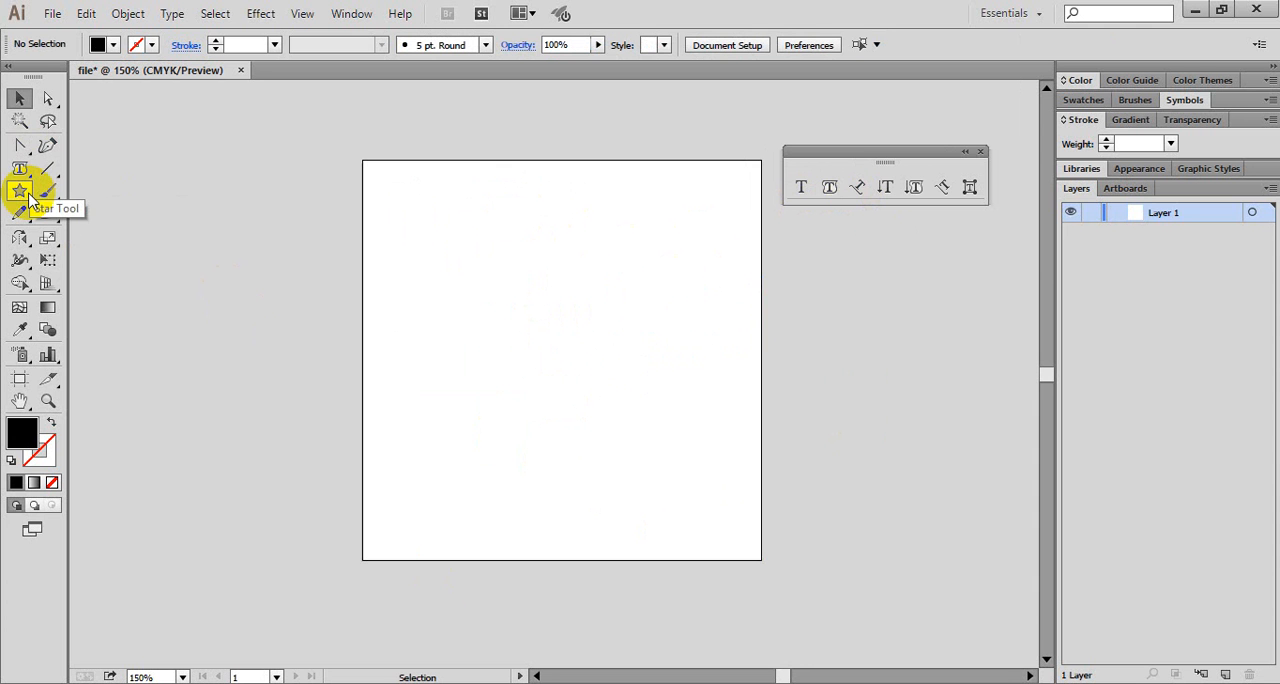
- Draw an open wavy path with the Pen tool from the artboard's left edge, over an arch and dip, to a point beyond its right edge
left_click(27, 155)
left_click_drag(29, 160, 50, 145)
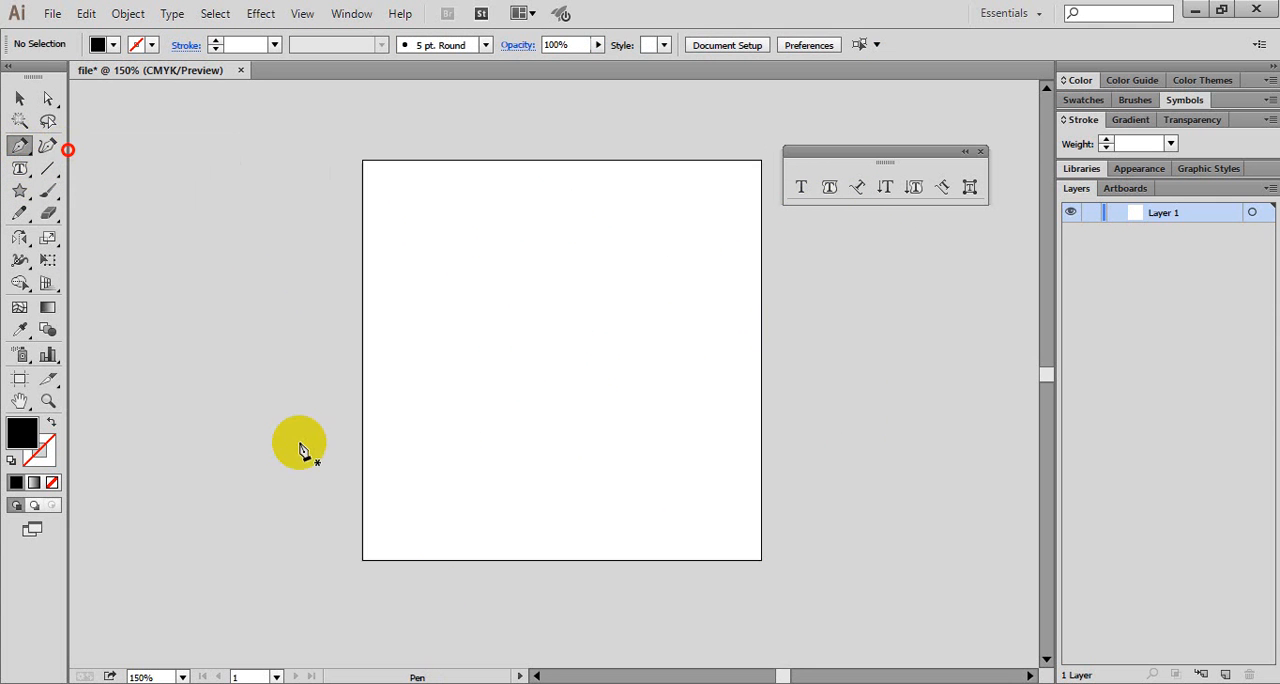
left_click(362, 480)
left_click(531, 290)
left_click_drag(557, 314, 707, 307)
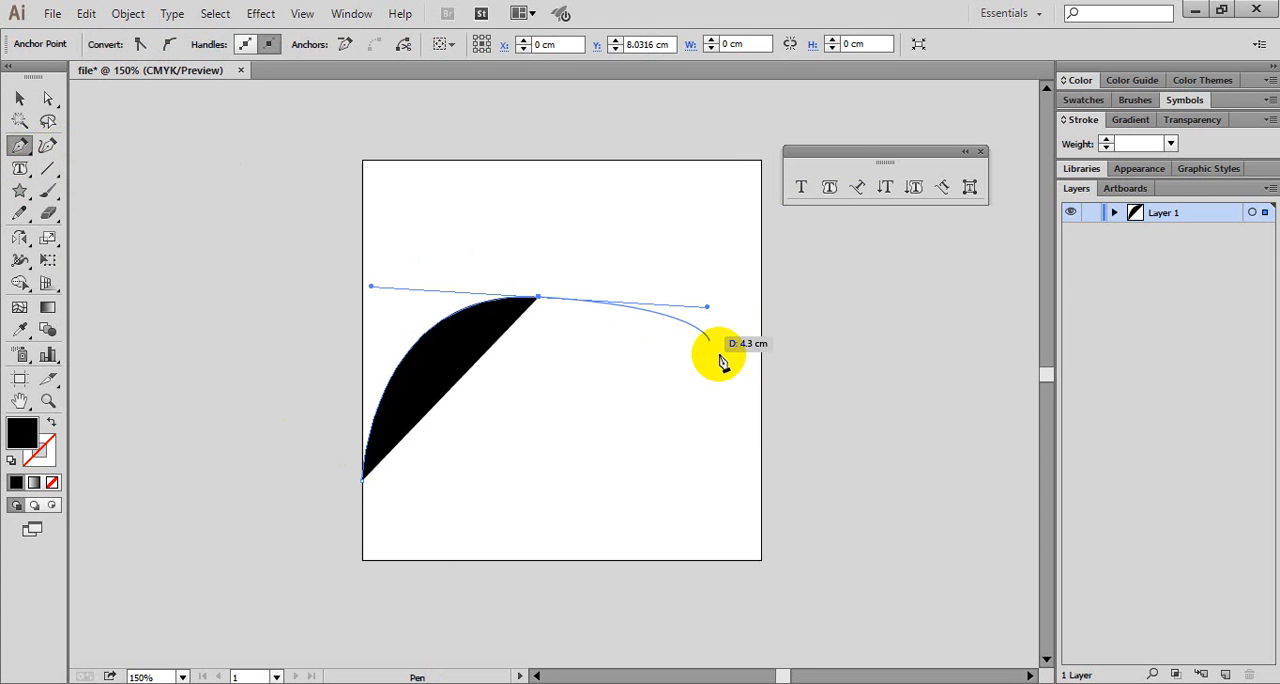
left_click_drag(761, 402, 830, 368)
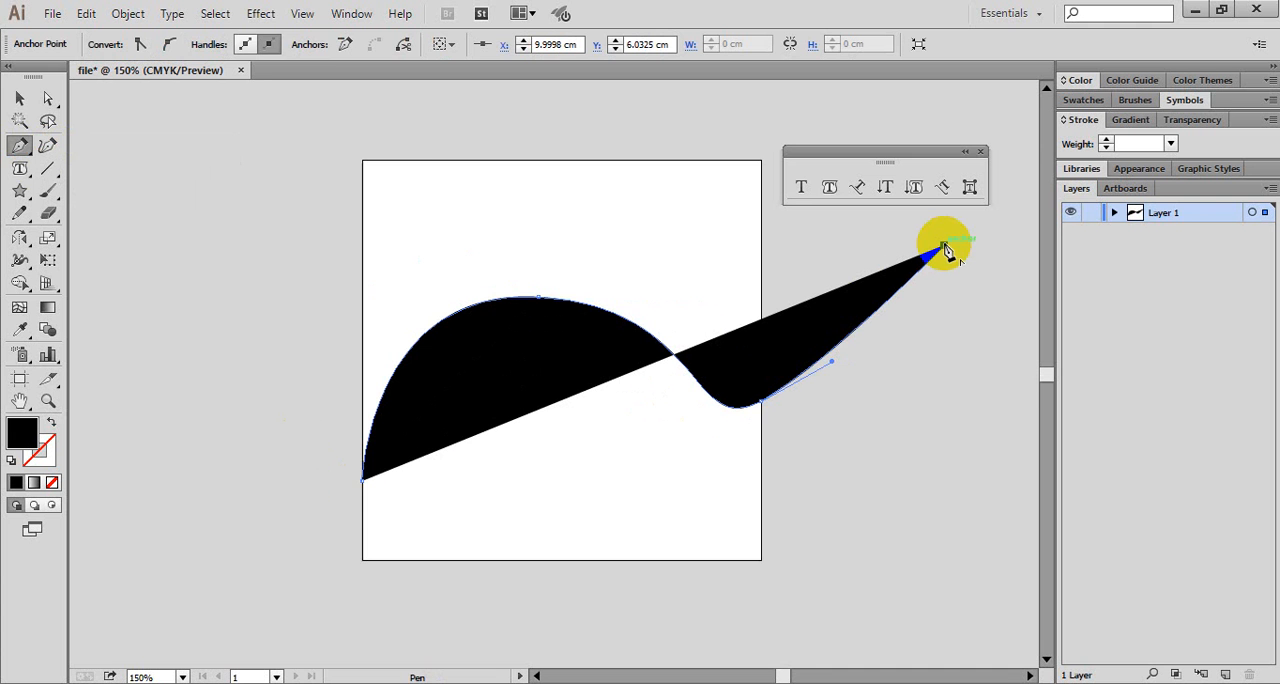
left_click(944, 246)
- Remove the wavy path's fill, give it a red stroke, and deselect it
left_click(18, 100)
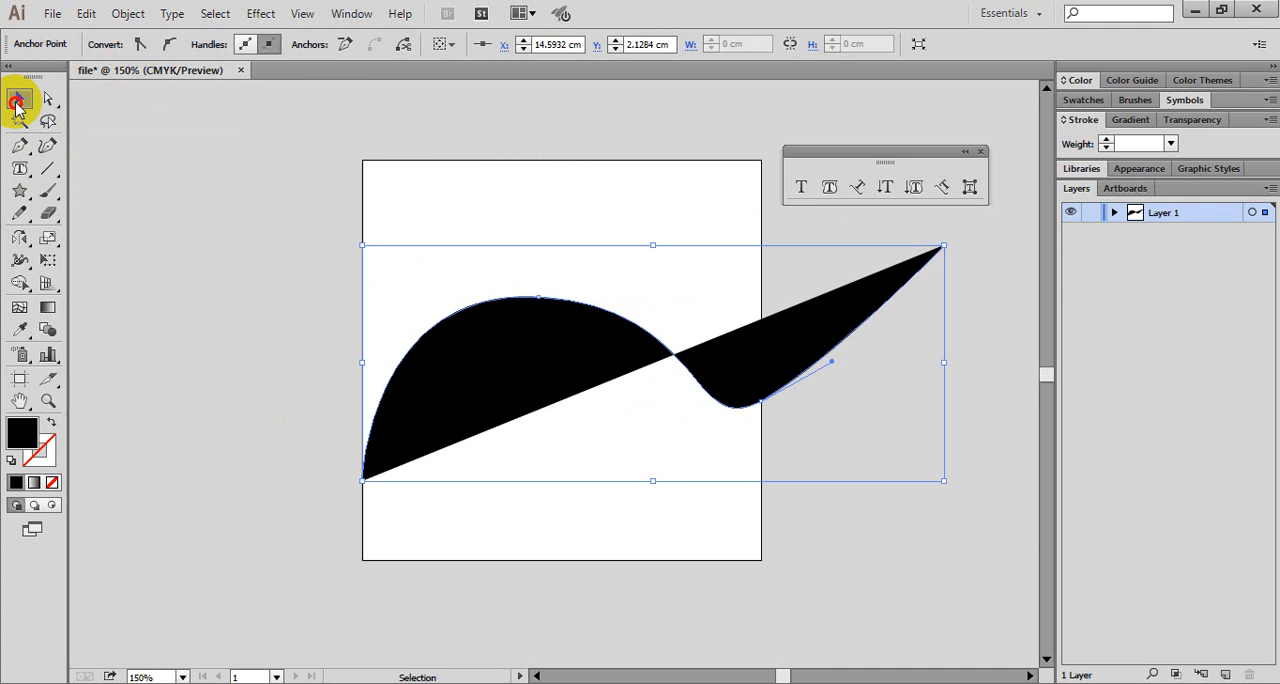
left_click(405, 388)
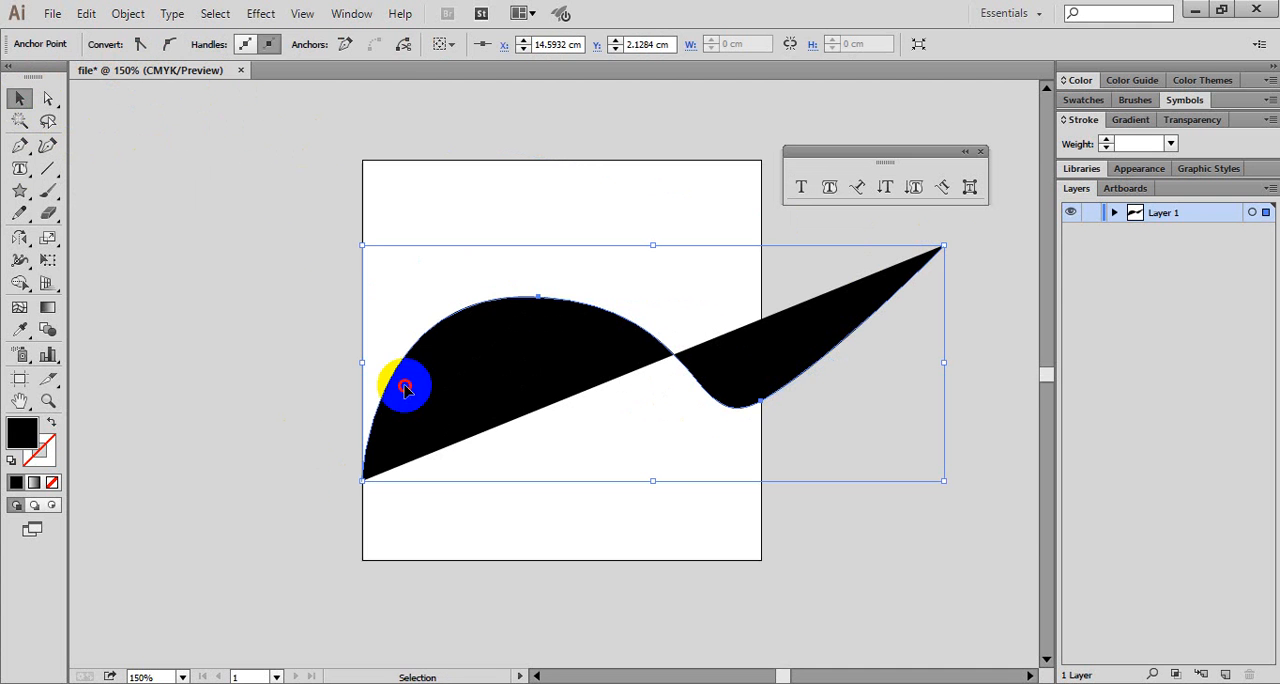
left_click(114, 46)
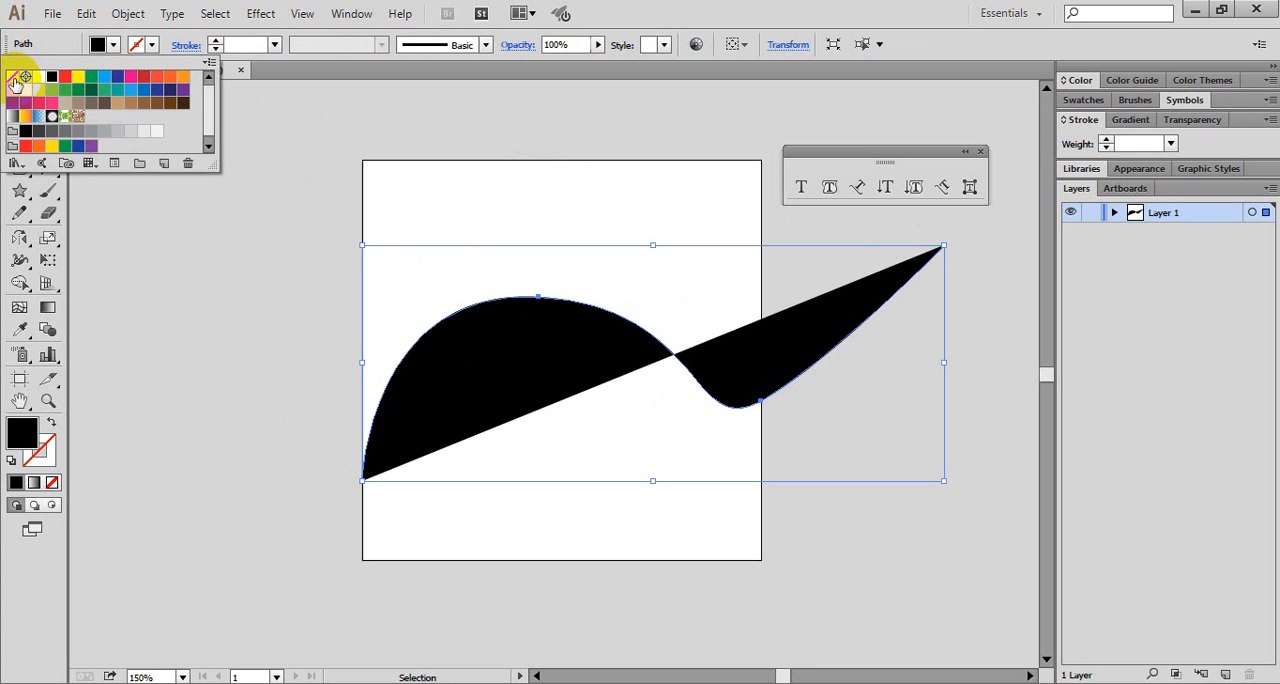
left_click(13, 78)
left_click(151, 47)
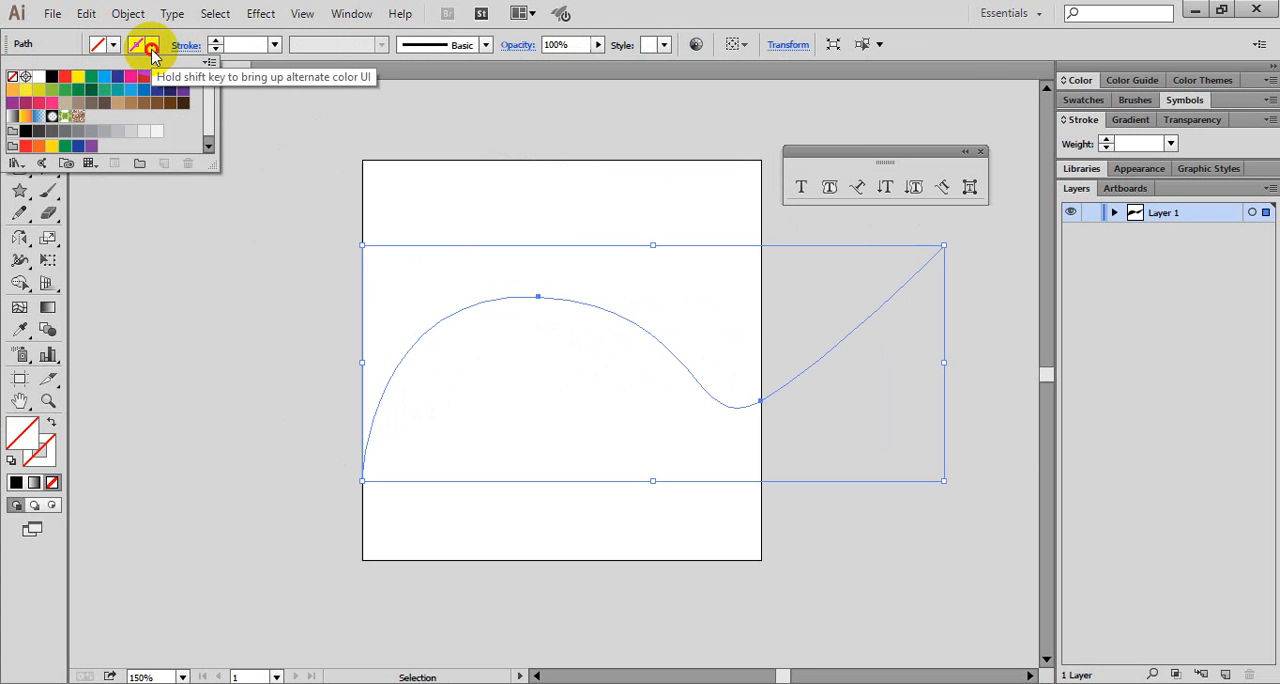
left_click(62, 82)
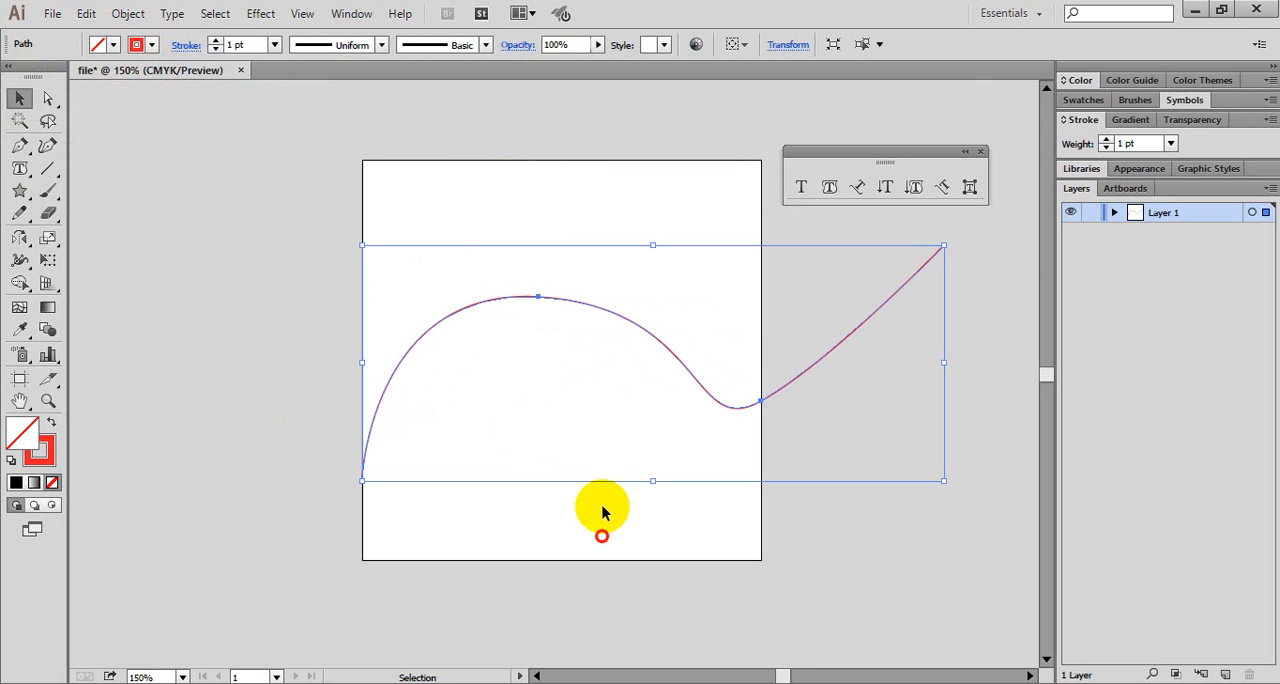
left_click(602, 512)
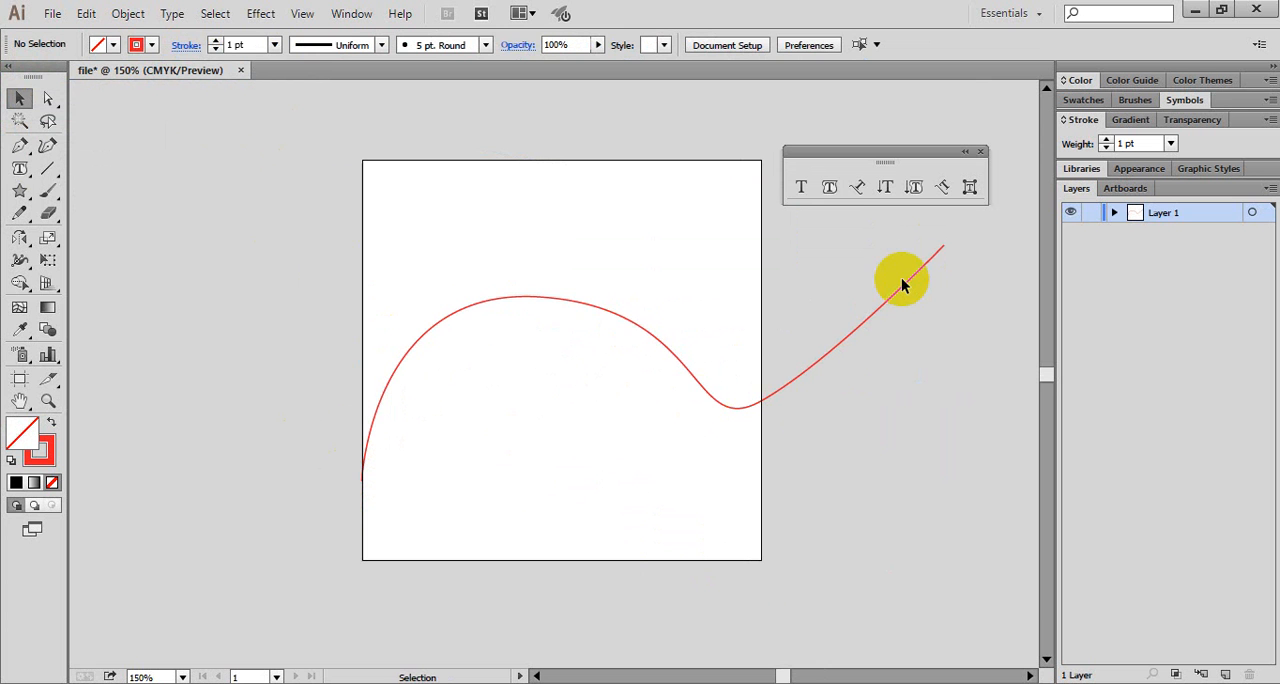
- Place type on the wavy path starting near its left end and fill its length with random placeholder characters
left_click(858, 188)
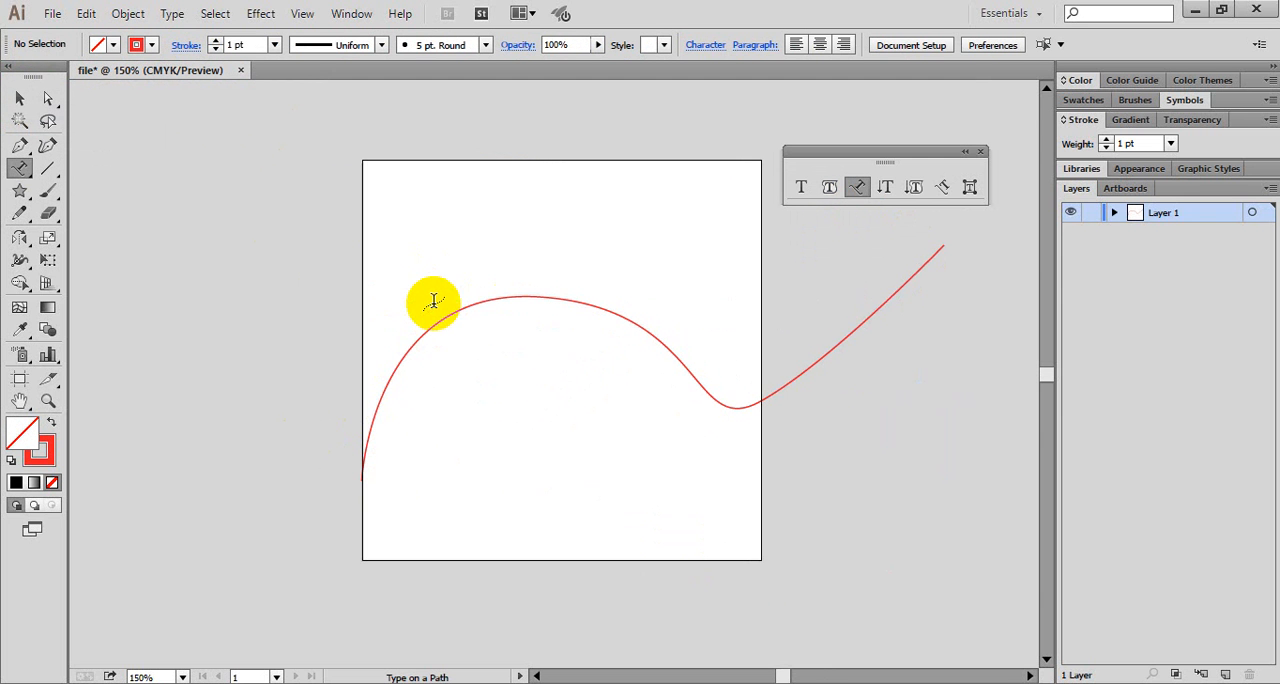
left_click(365, 447)
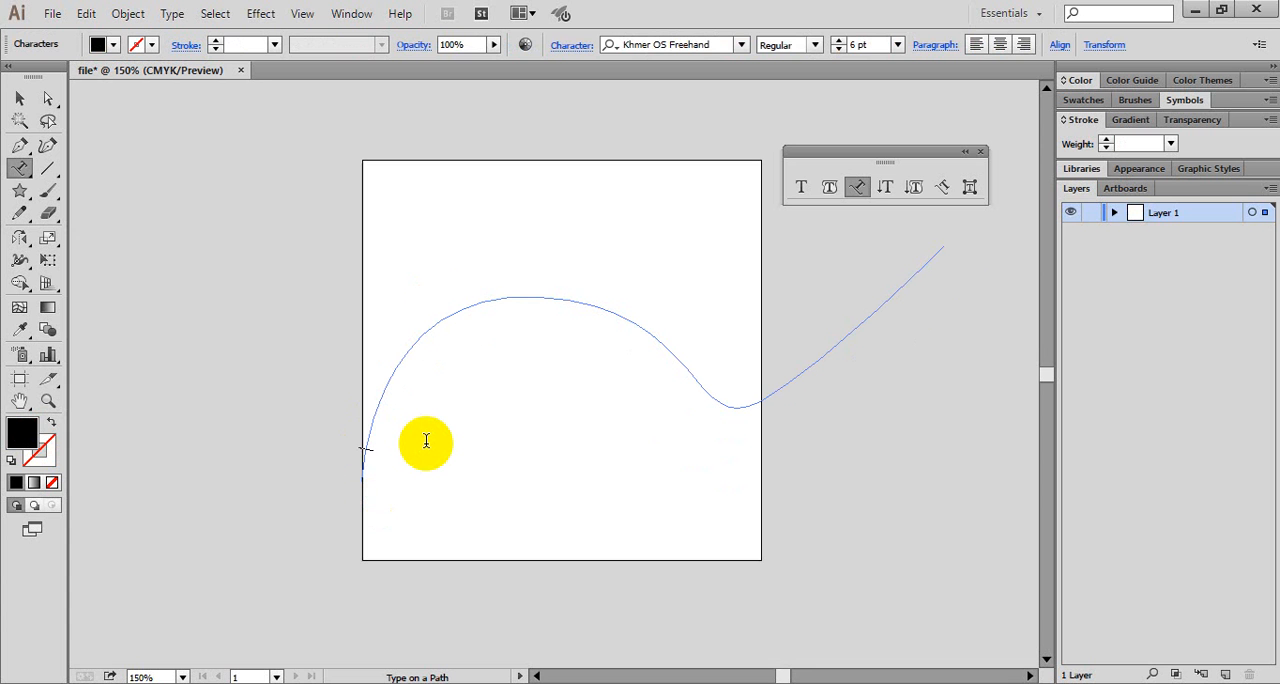
type("ckcvnkcdskdnckdckncnkxnckzxcnmzxcnzxcn,z,xcnksdcfkjdsfkjsdfhksjdhfkjsdhfksjdhfksd")
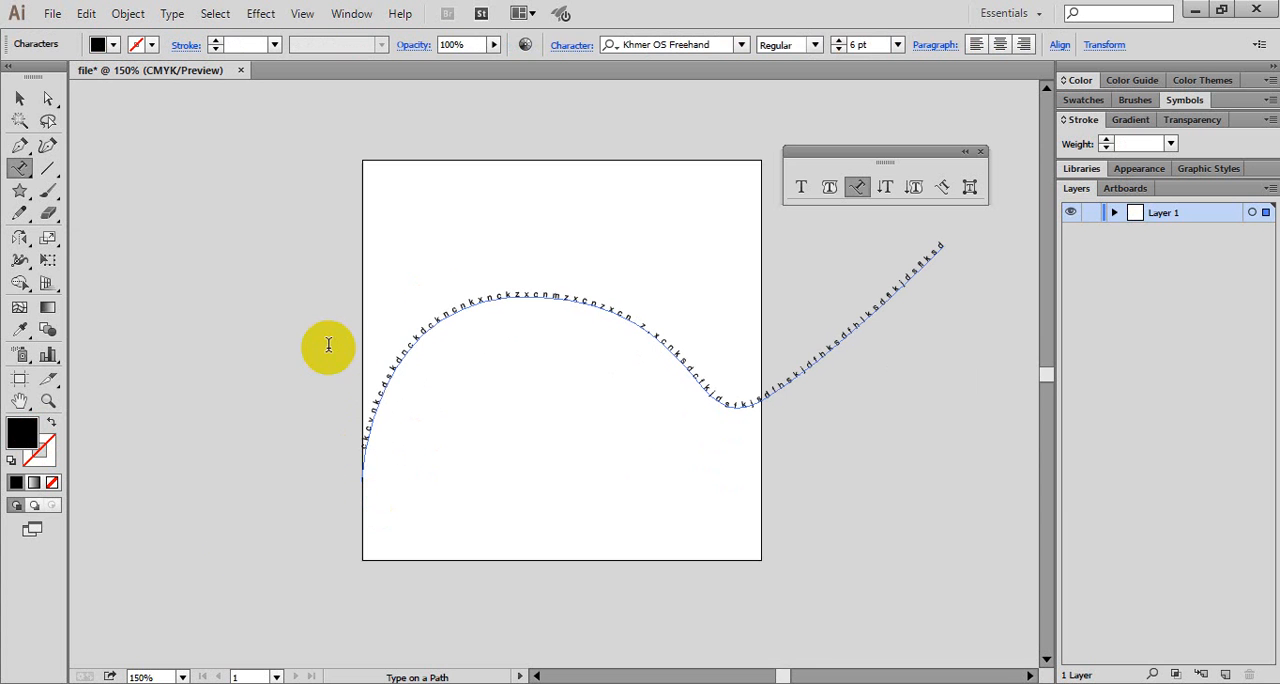
- Move the wavy path text up and to the left so it starts outside the artboard, and deselect it
left_click(815, 511)
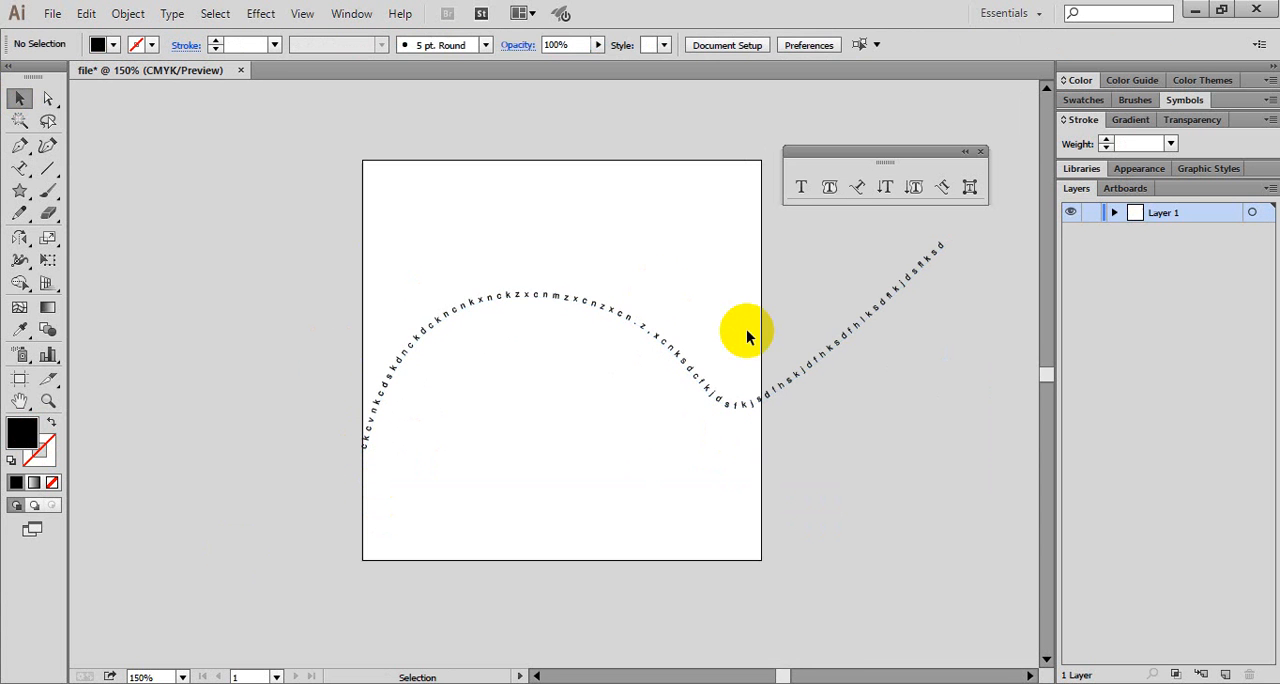
left_click(637, 325)
left_click_drag(637, 325, 537, 237)
left_click(605, 472)
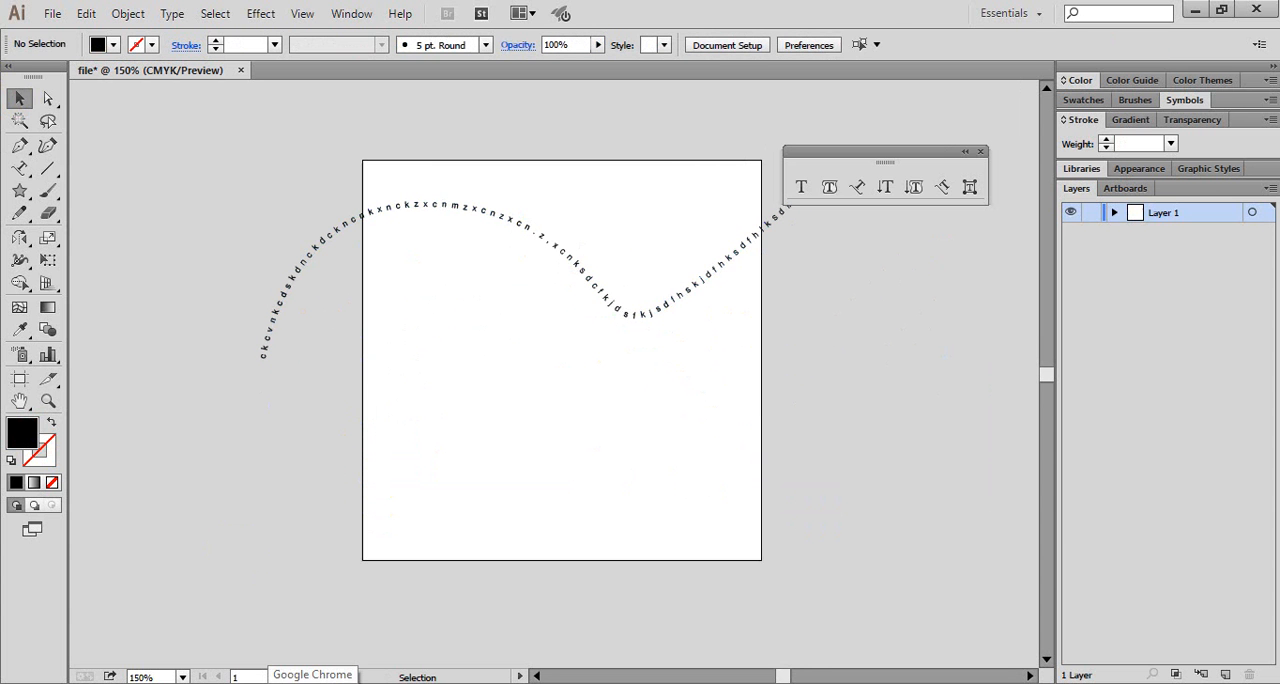
- Set the font size of all the text on the wavy path to 18 pt and finish editing it
left_click(25, 174)
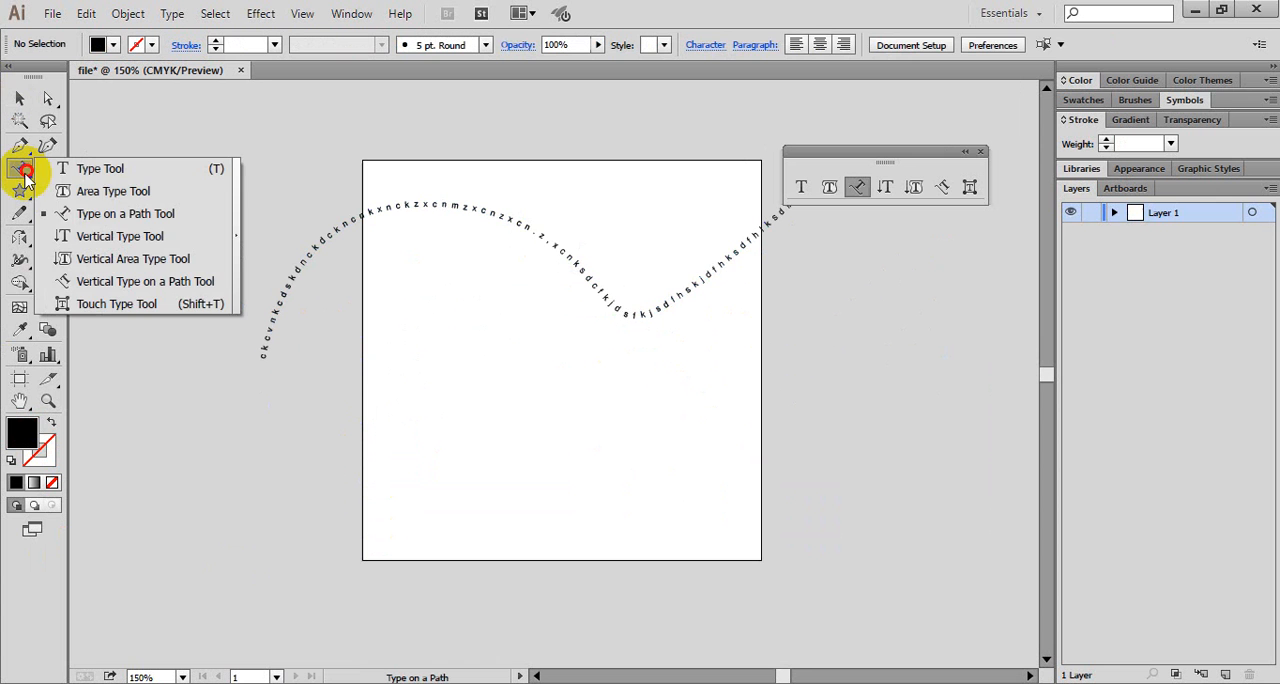
left_click(381, 211)
left_click_drag(381, 211, 408, 207)
key("ctrl+a")
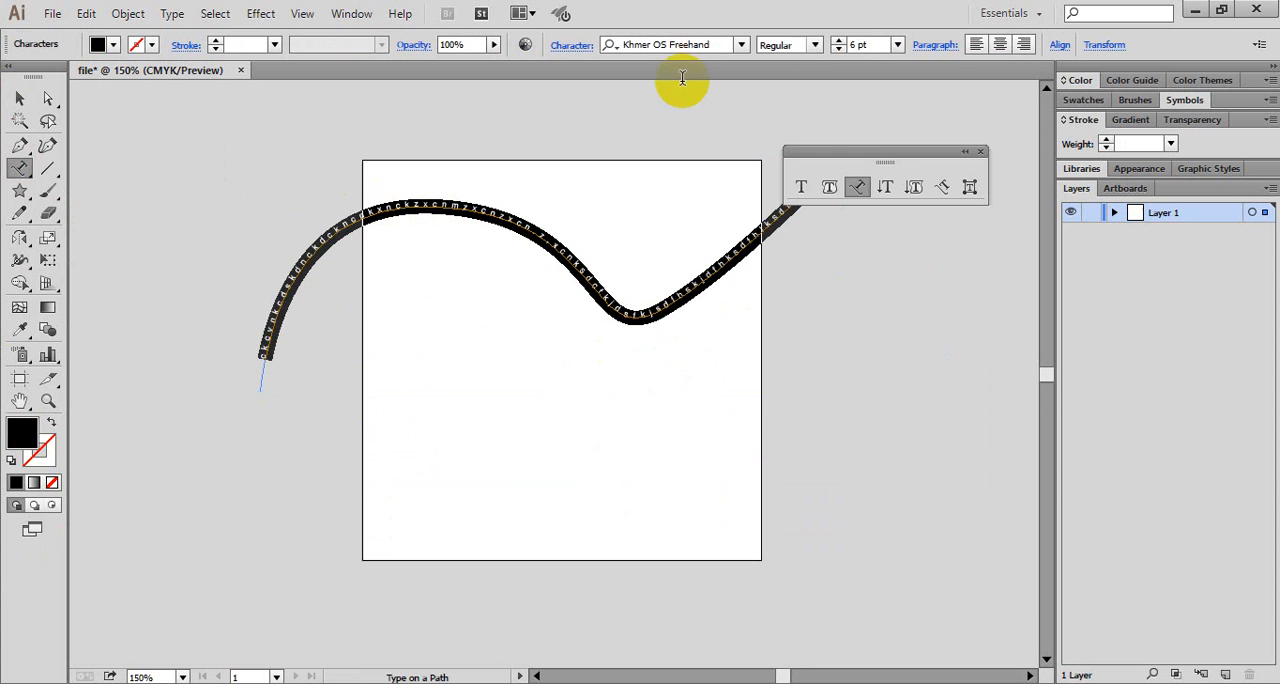
left_click(897, 46)
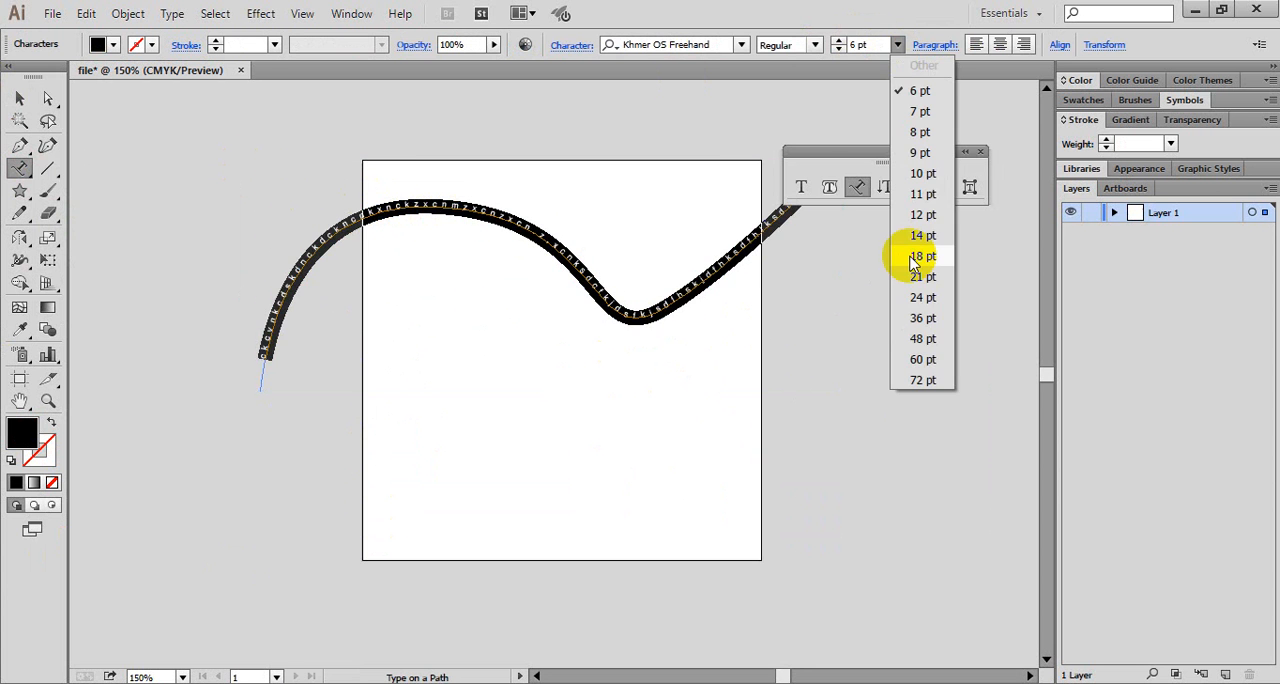
left_click(920, 257)
left_click(18, 99)
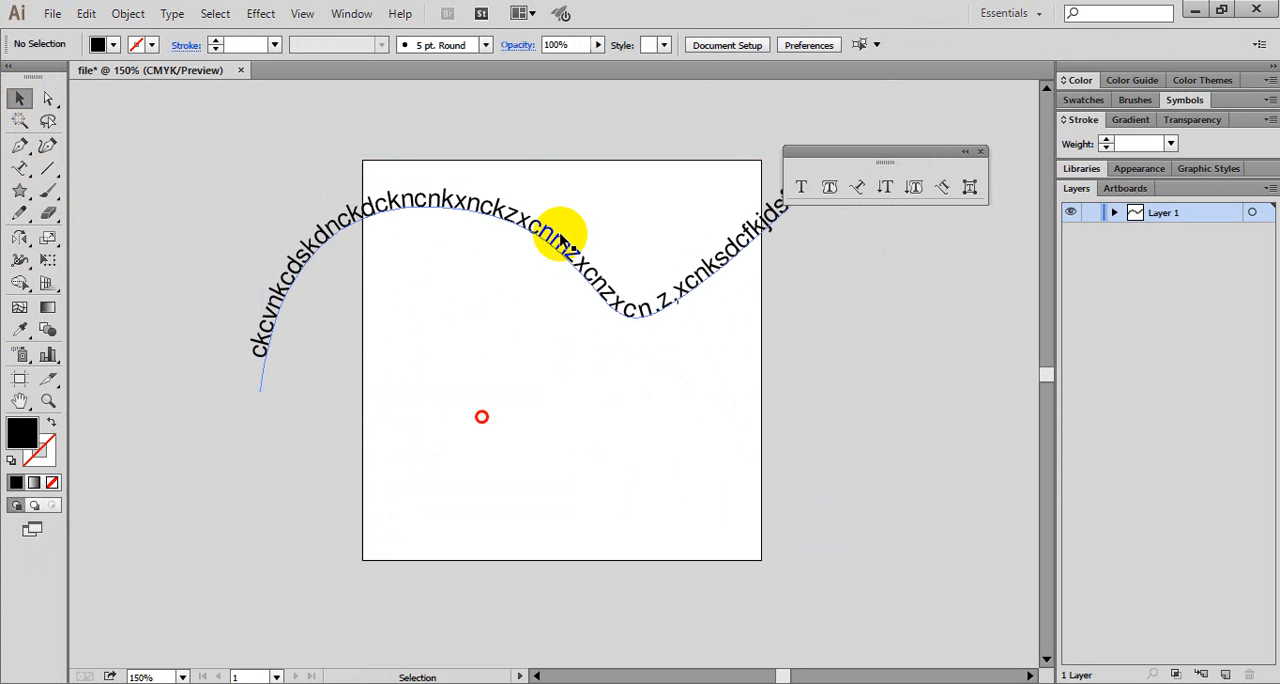
- Move the enlarged path text down to the middle of the artboard and delete it
left_click_drag(562, 237, 590, 386)
left_click(937, 488)
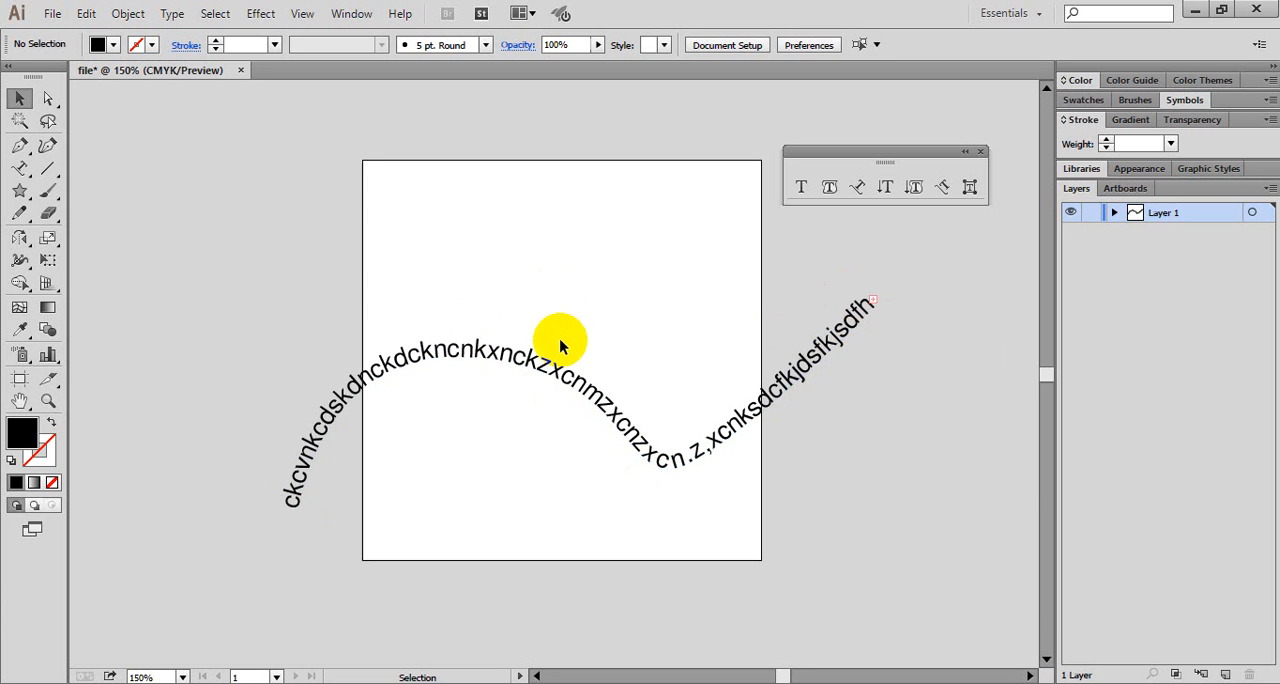
left_click(404, 341)
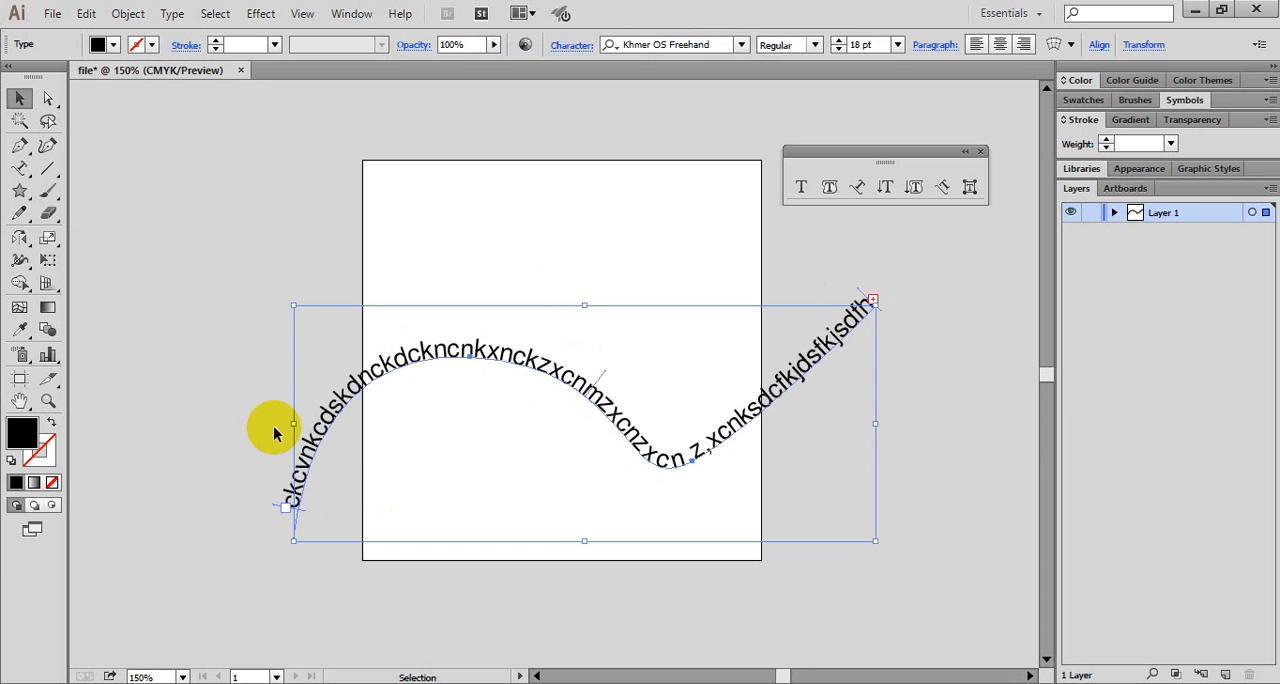
key("Delete")
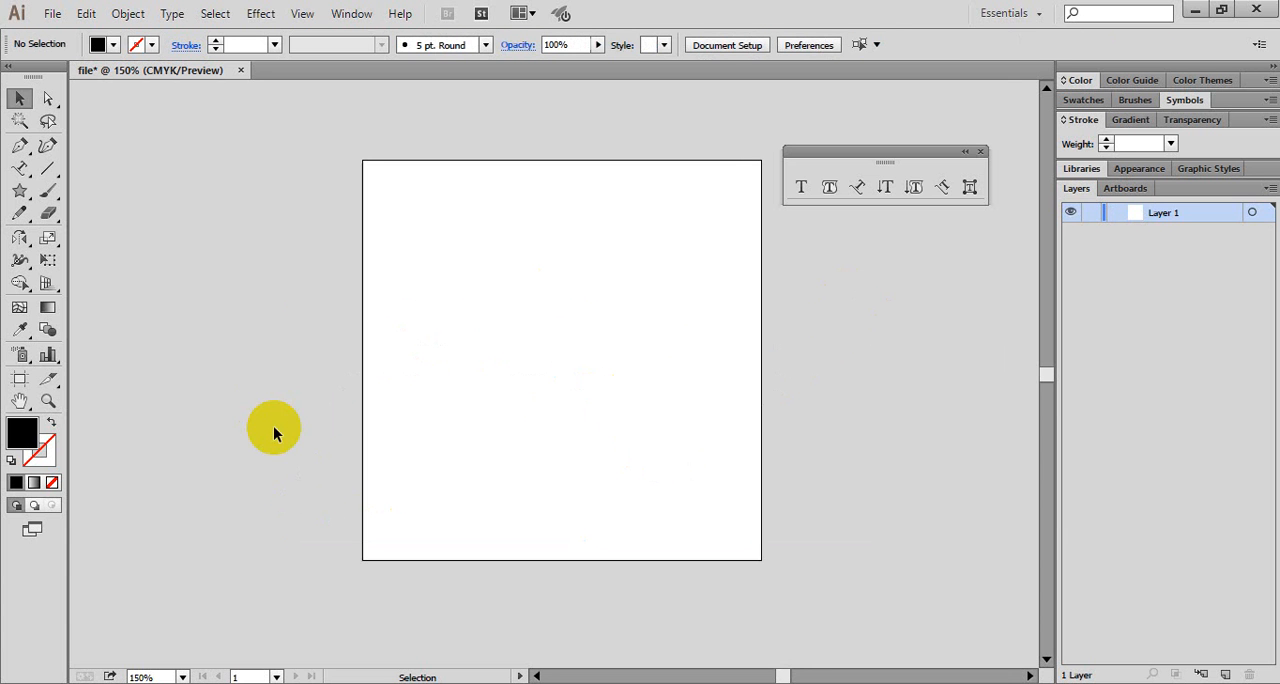
left_click(860, 187)
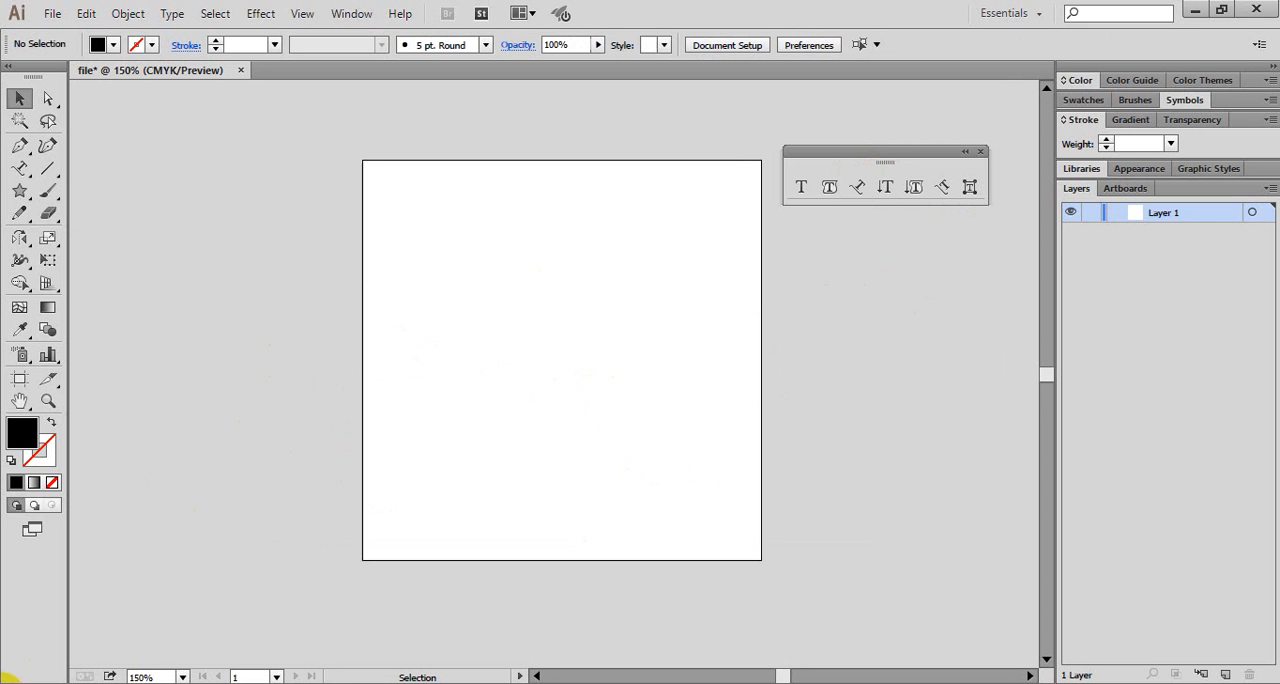
- Switch to File Explorer and open the CorelDRAW folder inside ATC on Drive (E:)
left_click(4, 680)
left_click(322, 396)
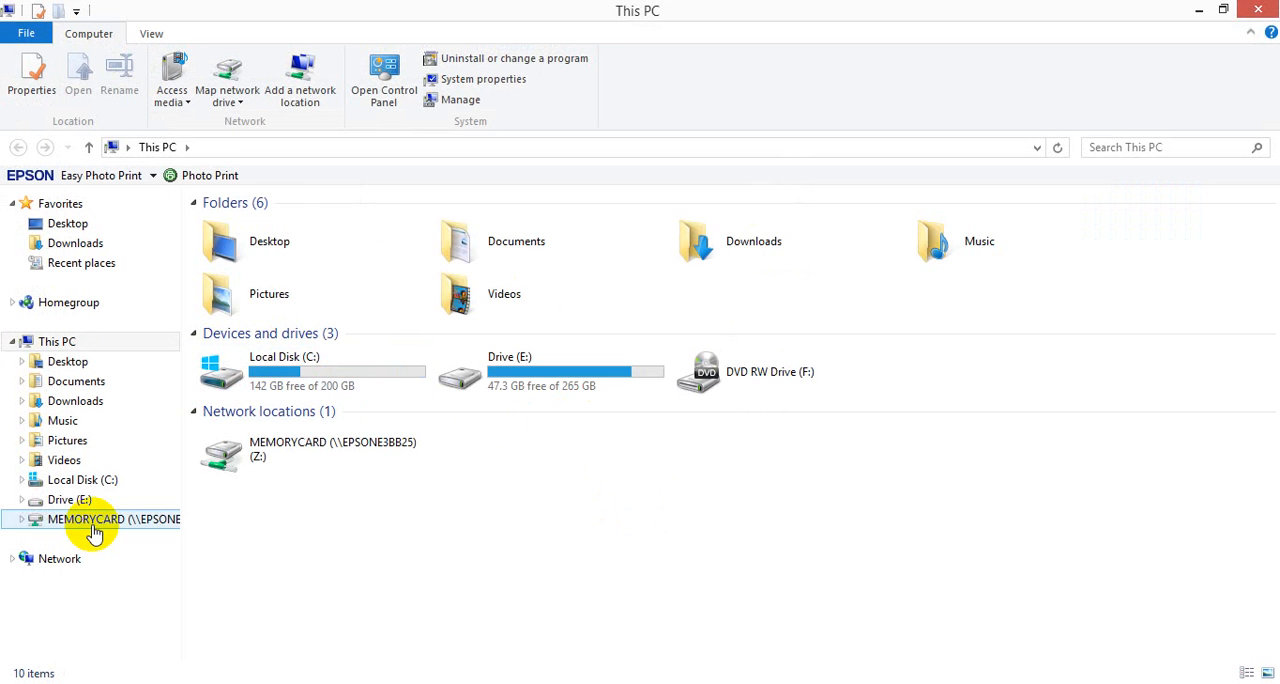
left_click(69, 499)
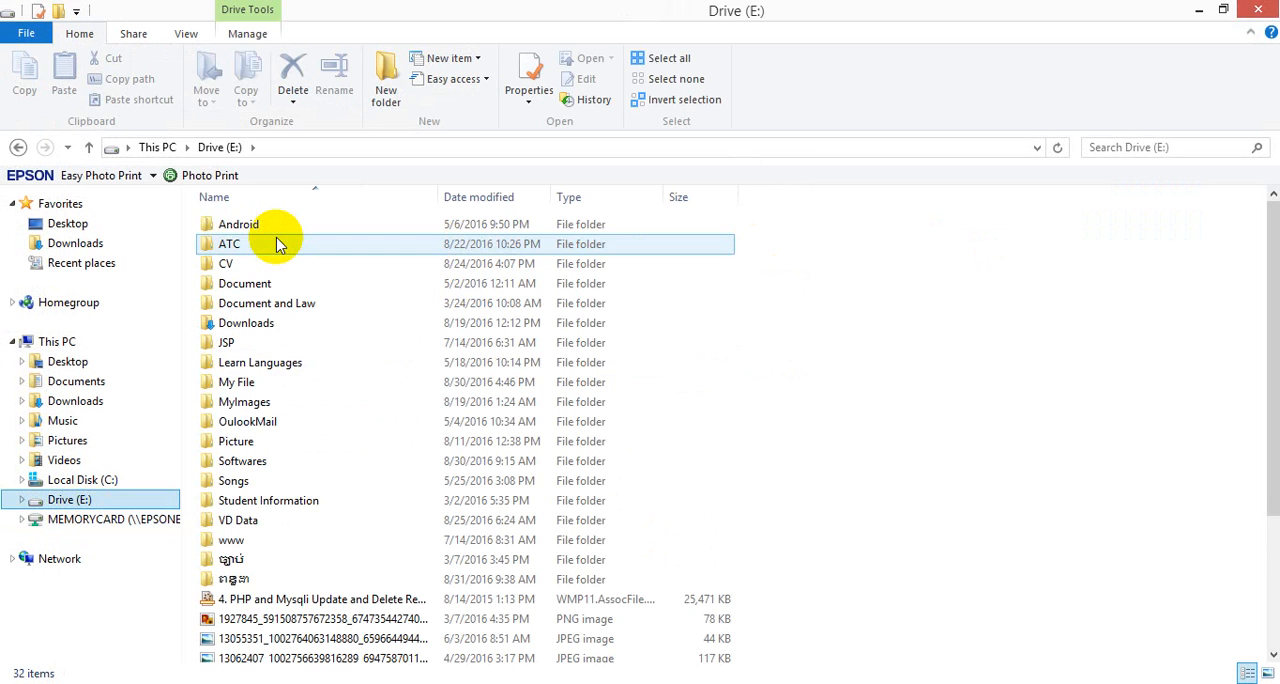
double_click(279, 246)
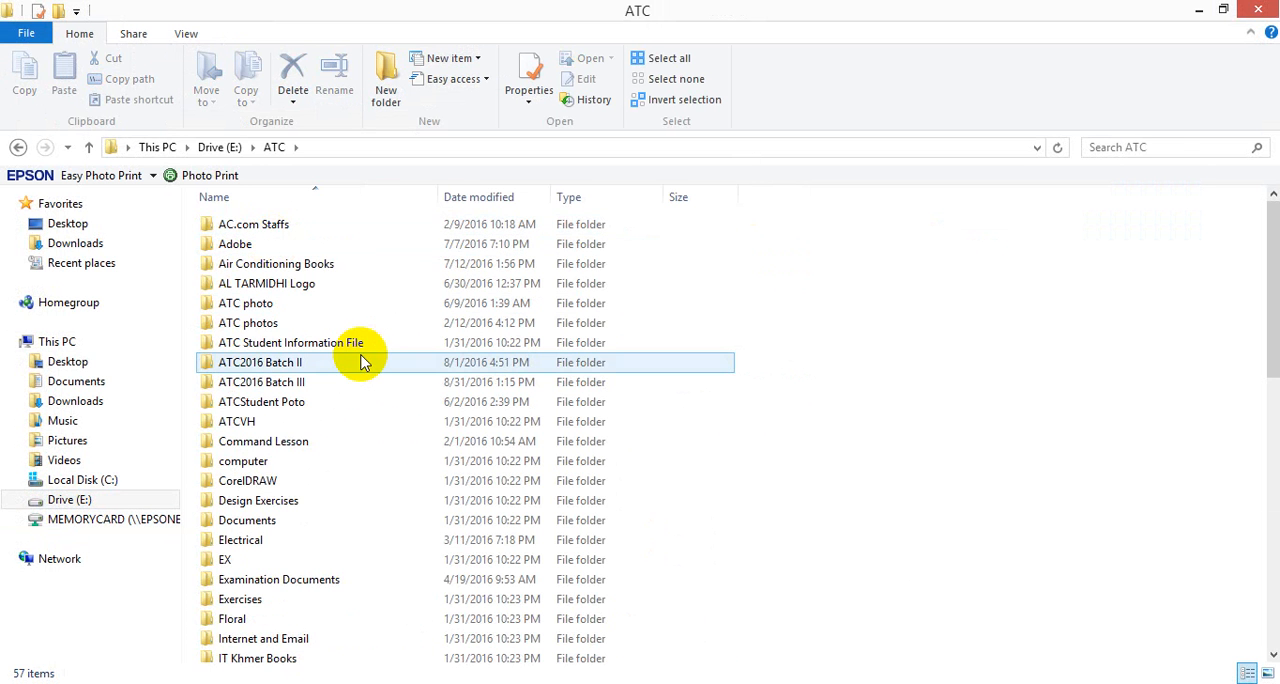
double_click(329, 481)
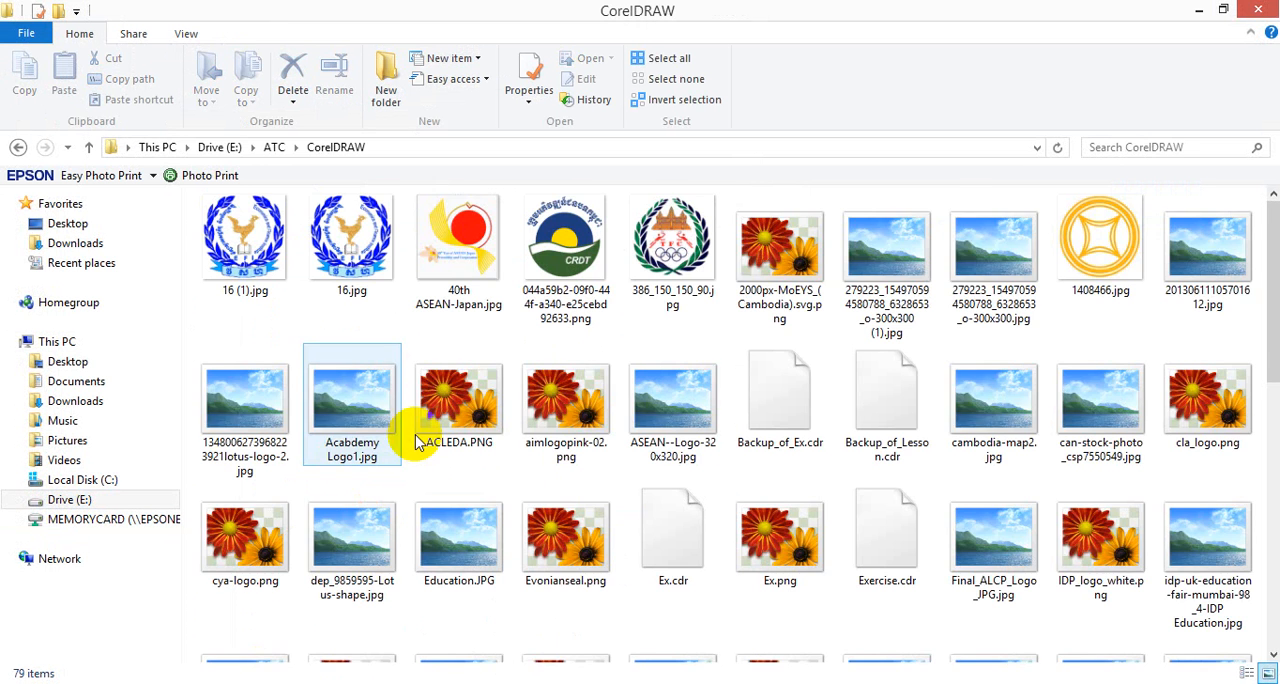
- Browse the logo images and view Minstryofinformation.jpg as an example of curved text, closing it when done
scroll(600, 430, "down", 8)
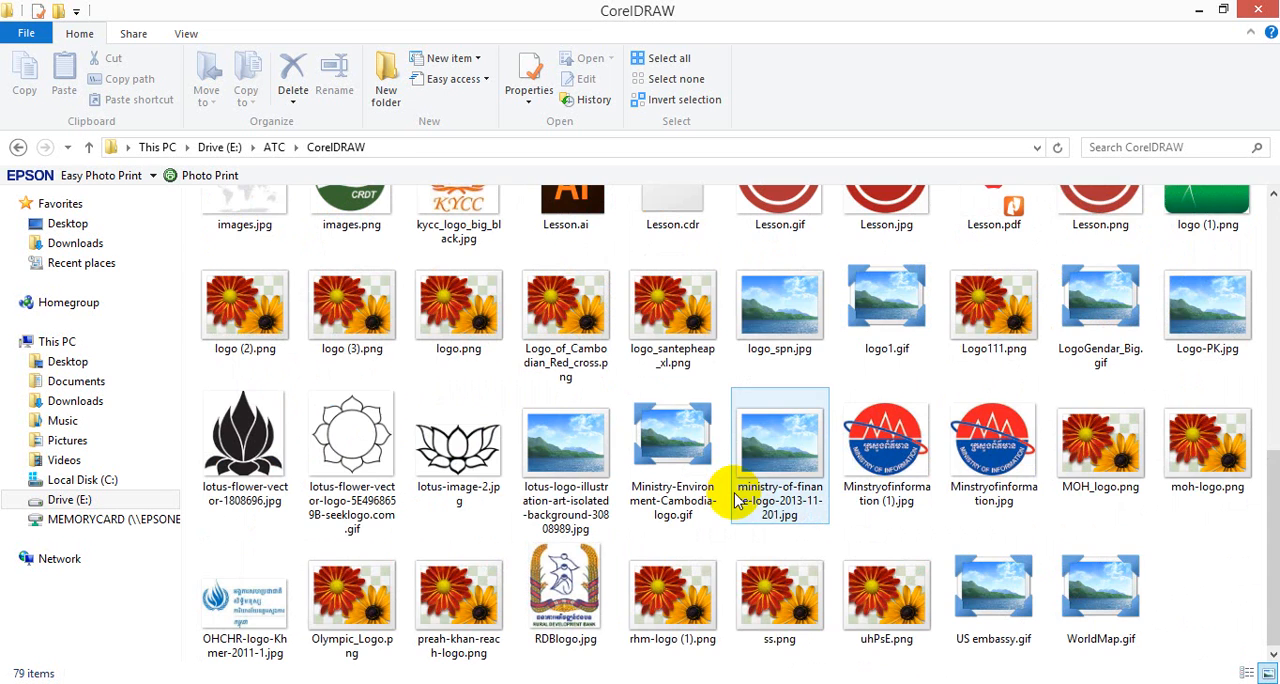
scroll(760, 500, "up", 2)
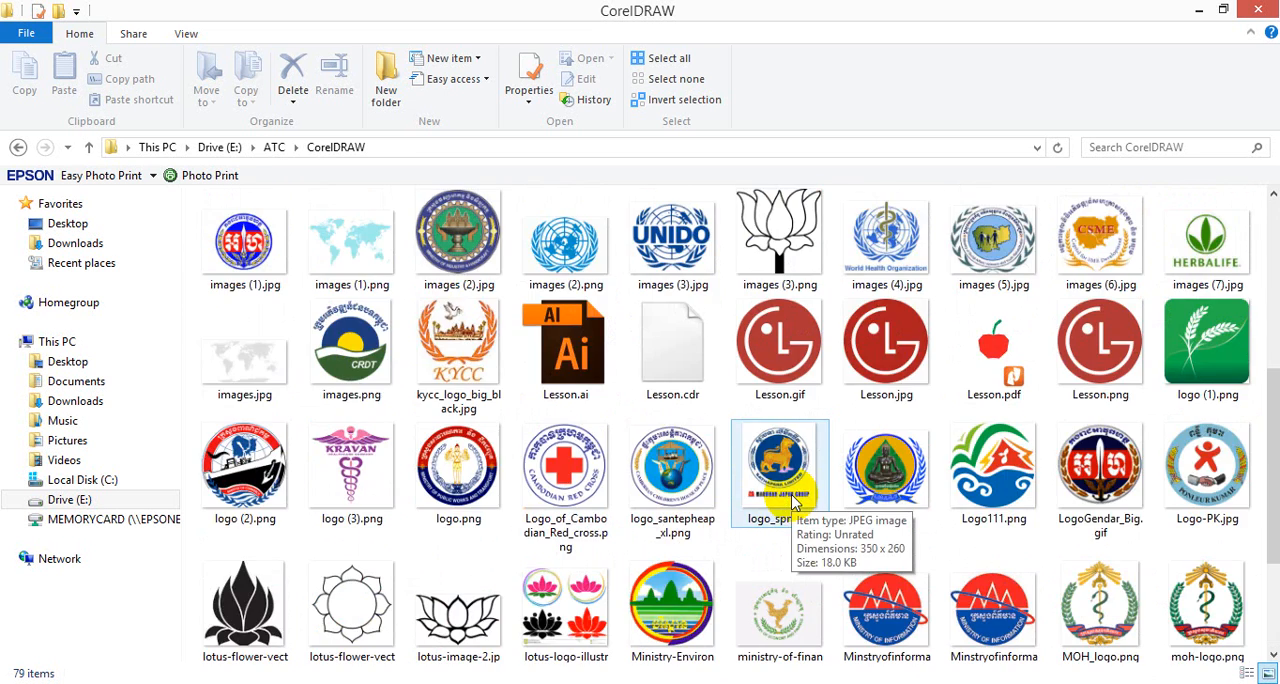
scroll(790, 490, "up", 3)
scroll(1005, 452, "down", 5)
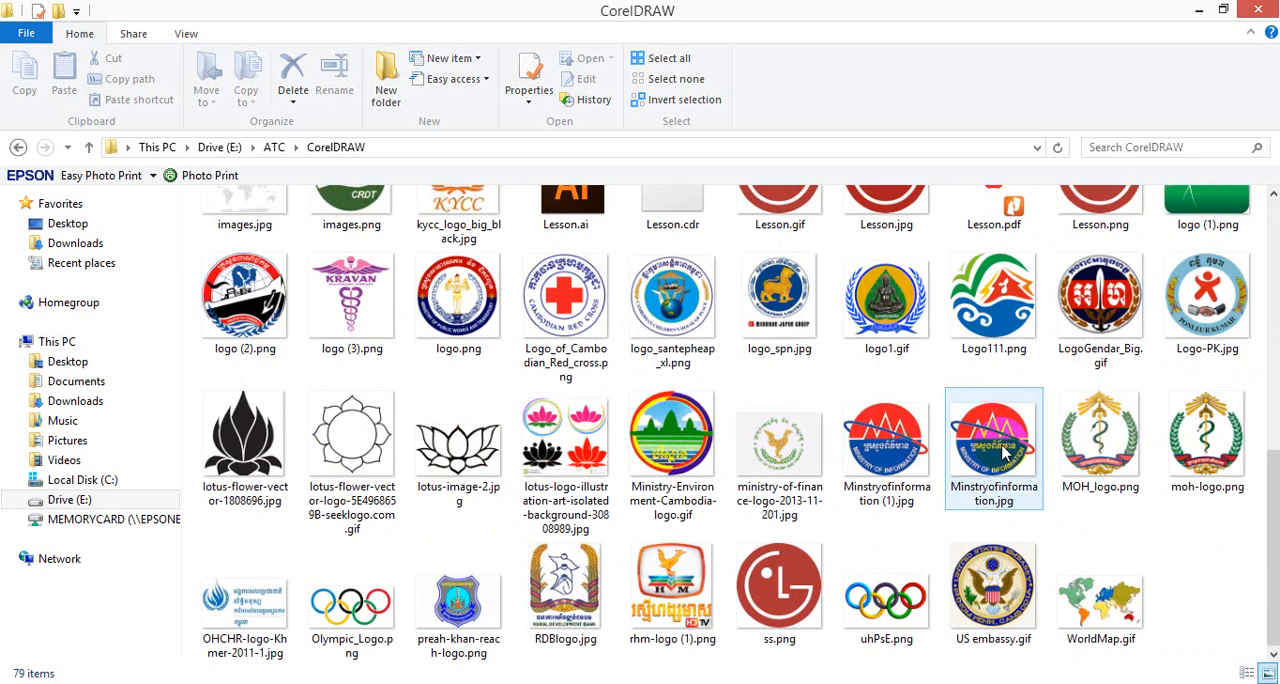
left_click(990, 476)
double_click(990, 474)
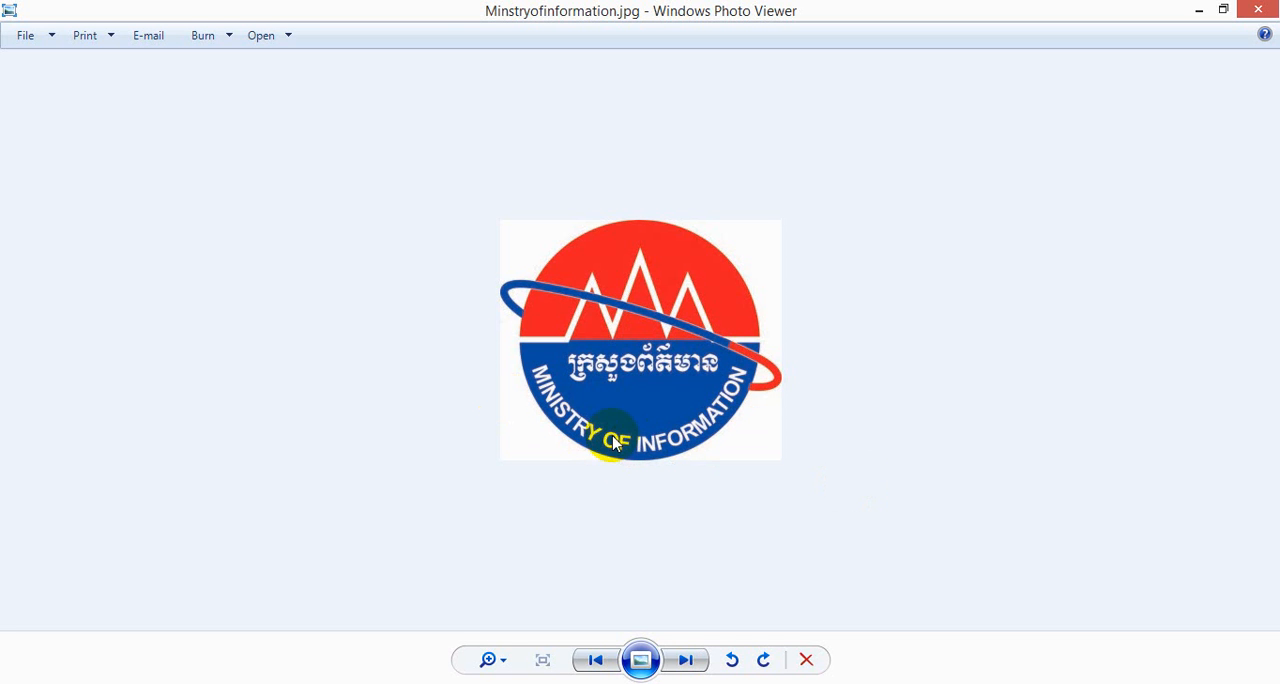
left_click(1272, 5)
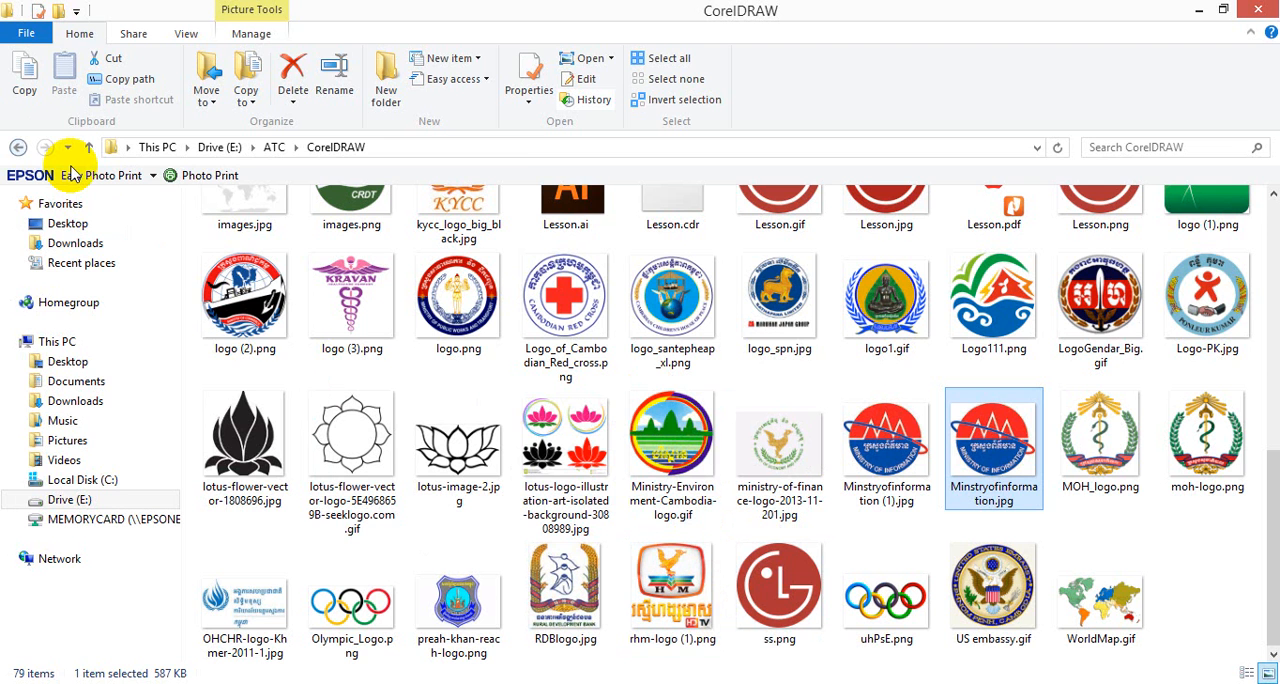
- View logo (2).png to examine its curved lettering, and close the image
left_click(226, 278)
double_click(226, 278)
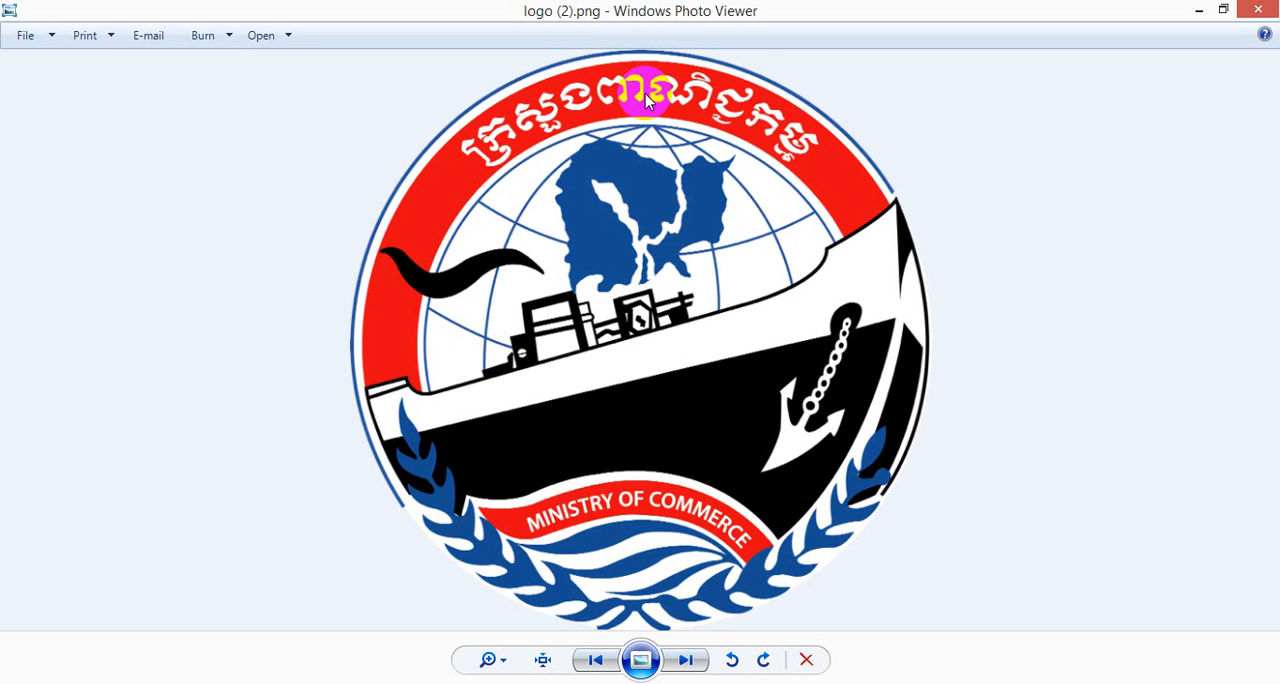
mouse_move(1276, 6)
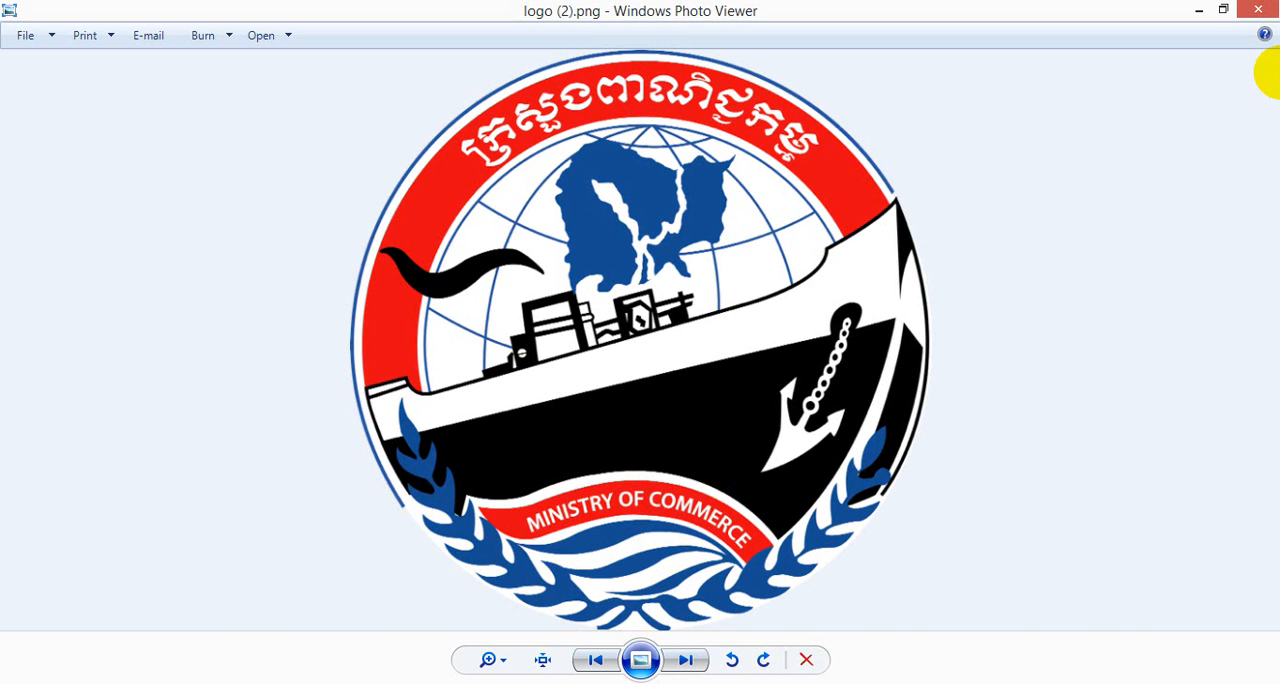
left_click(1258, 10)
- Go back to the ATC folder, open Adobe > CorelDraw, and show its files as large thumbnails
left_click(14, 141)
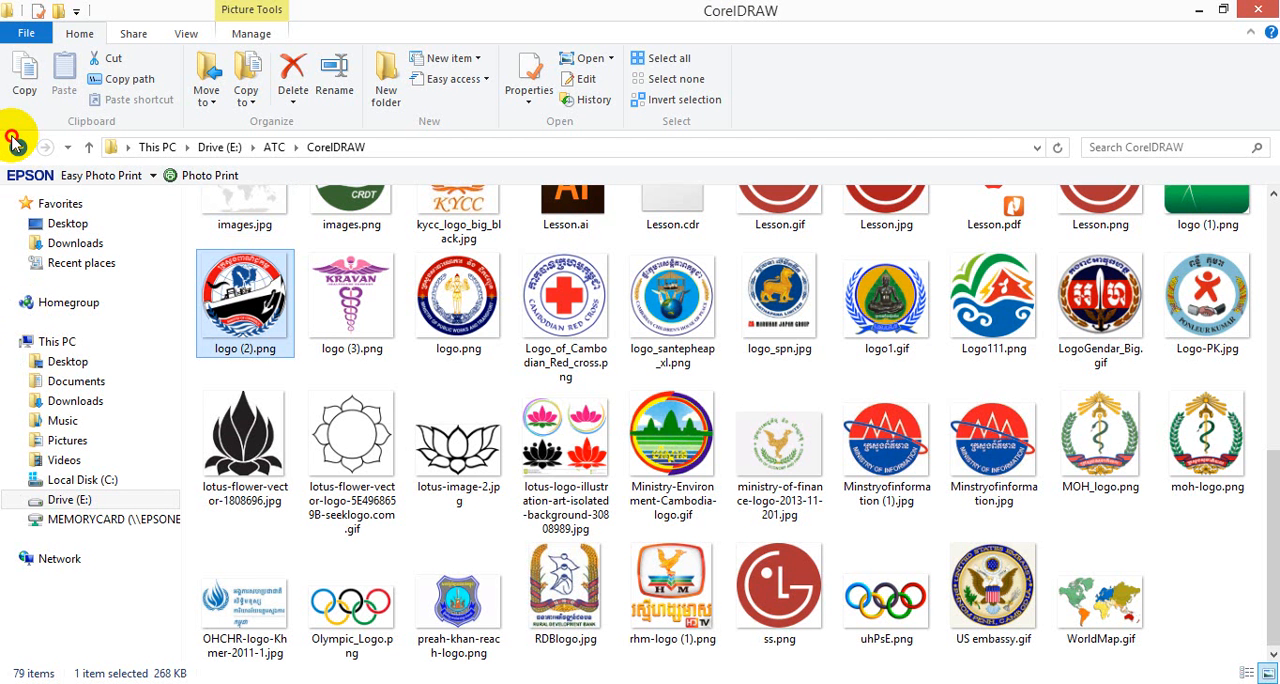
double_click(300, 244)
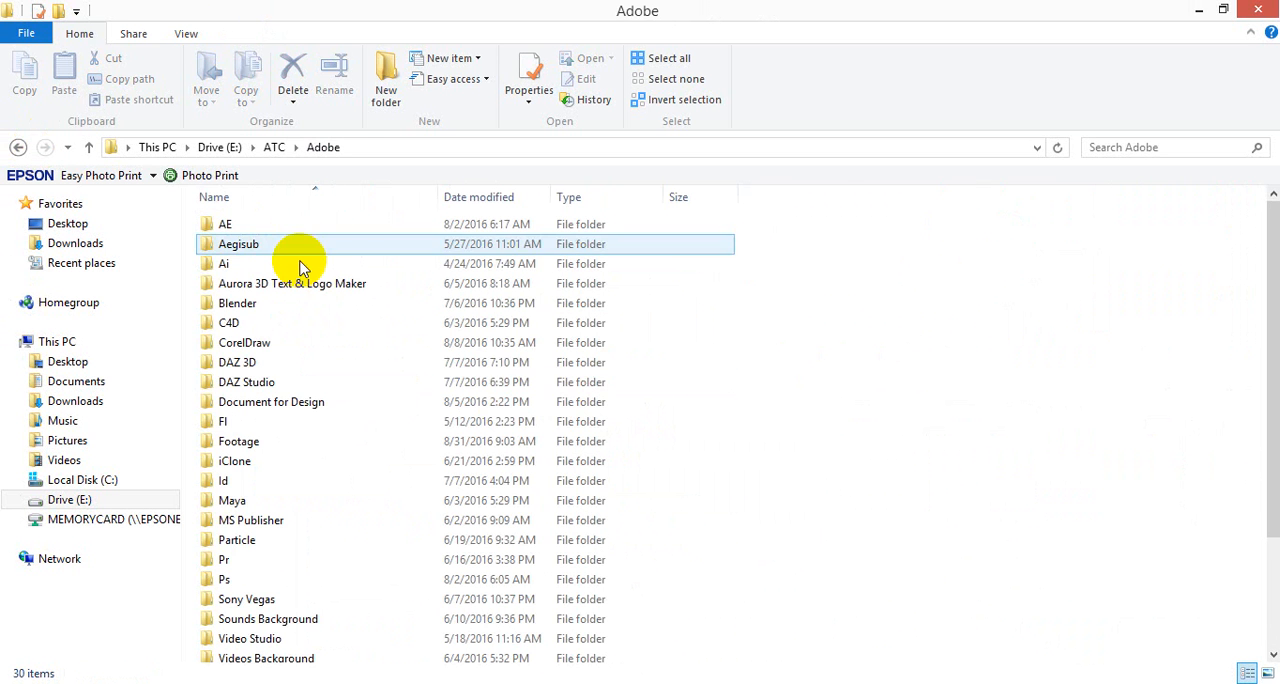
double_click(289, 341)
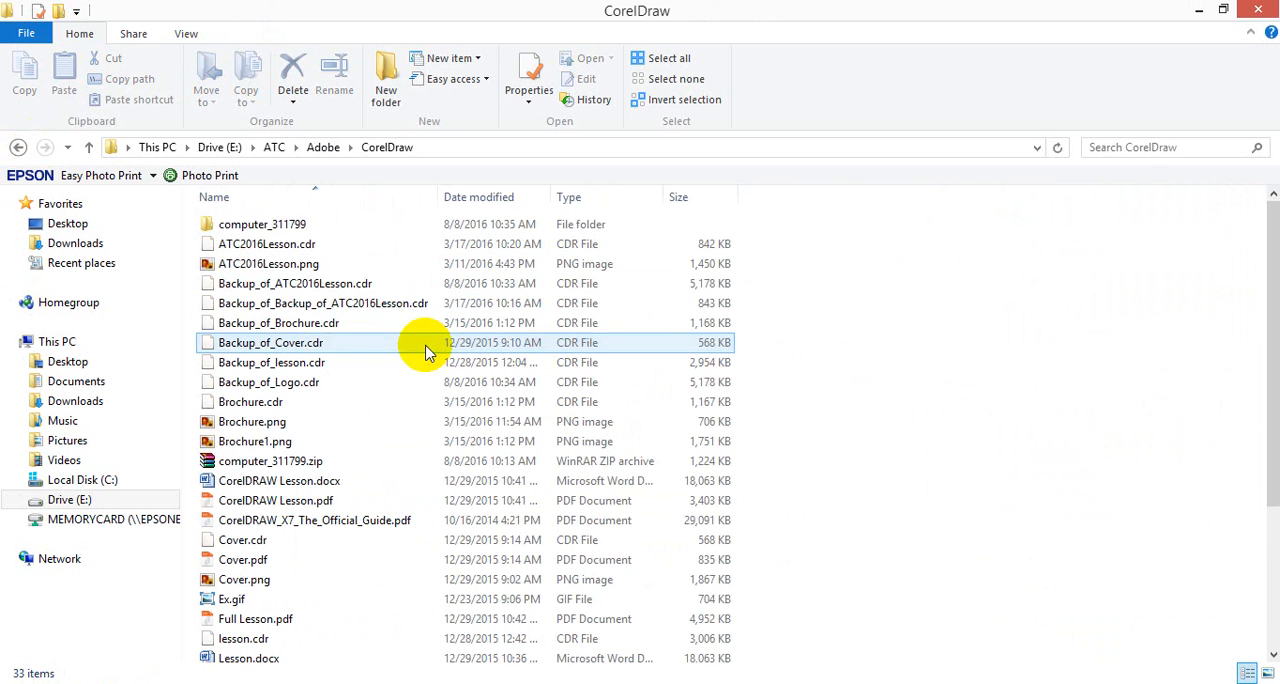
left_click(1268, 670)
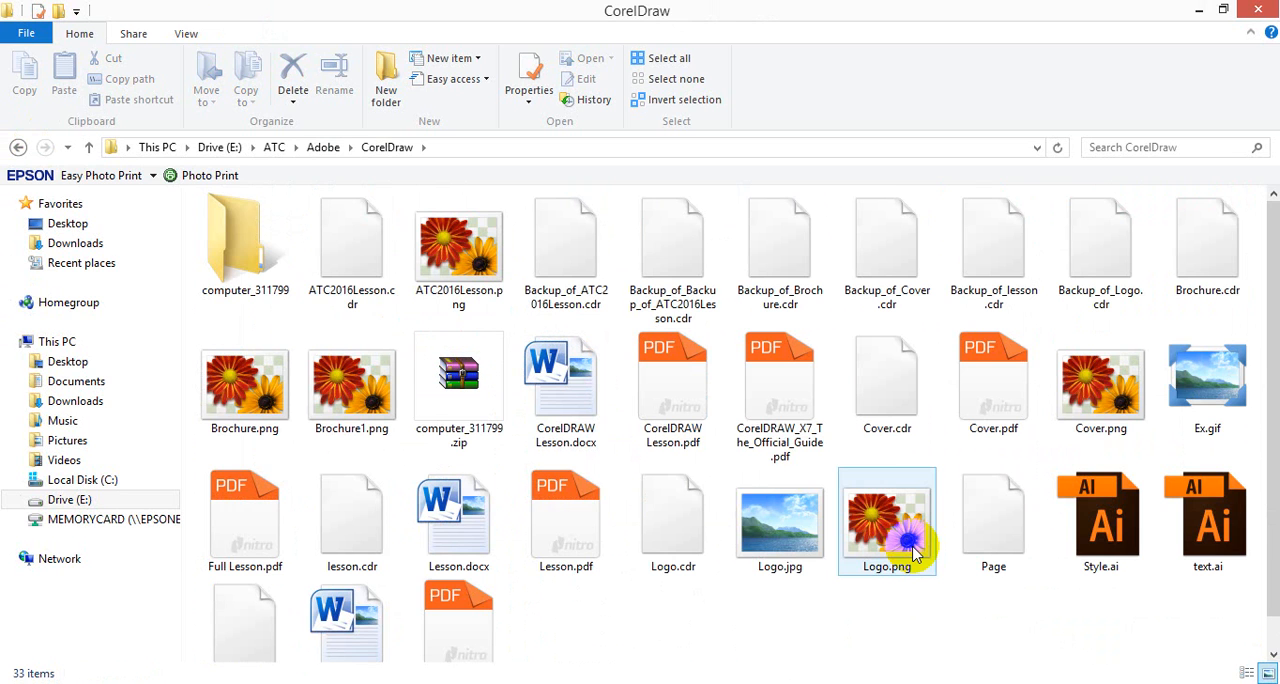
- View Logo.jpg to examine the text running around its ring, close it, and return to Illustrator
double_click(813, 516)
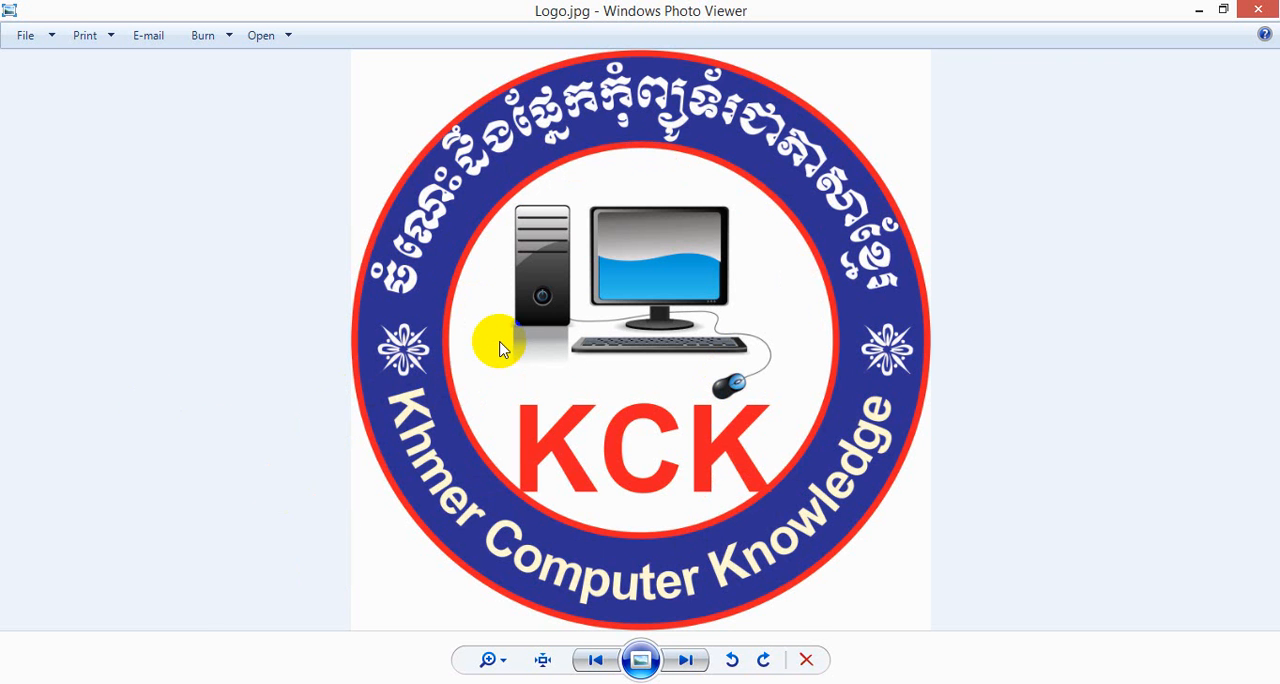
scroll(755, 446, "up", 1)
scroll(755, 446, "down", 1)
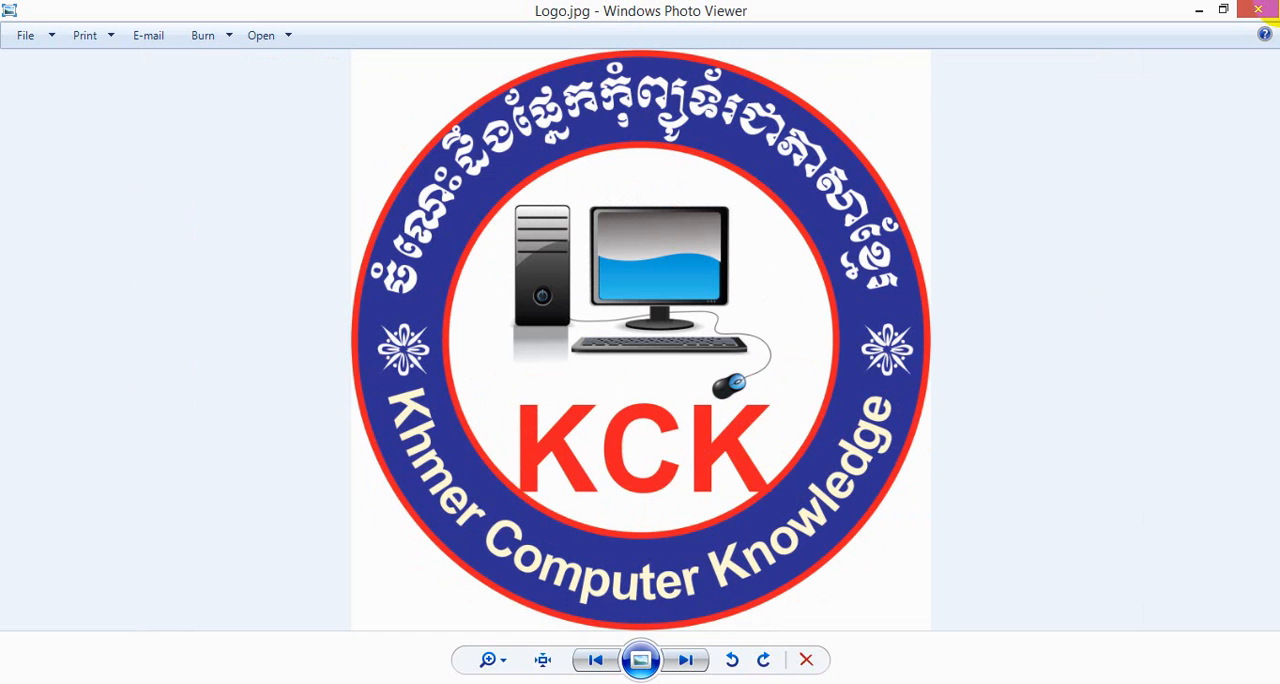
left_click(1262, 9)
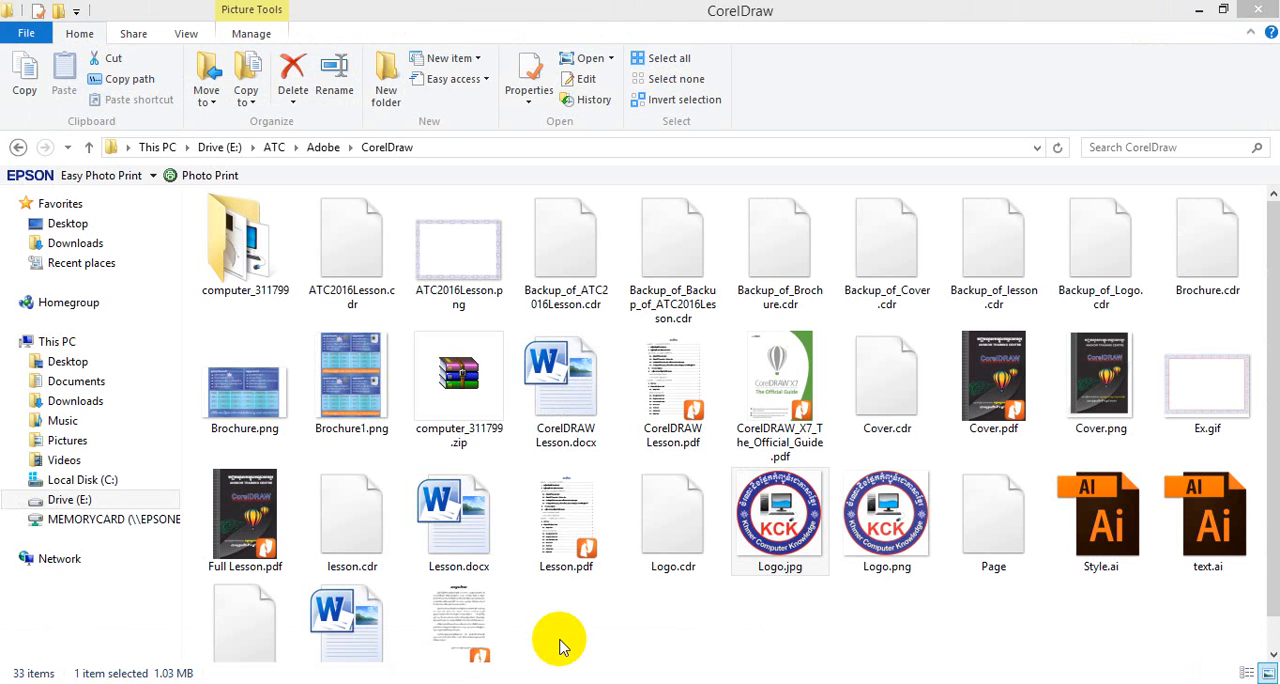
left_click(560, 645)
left_click(560, 682)
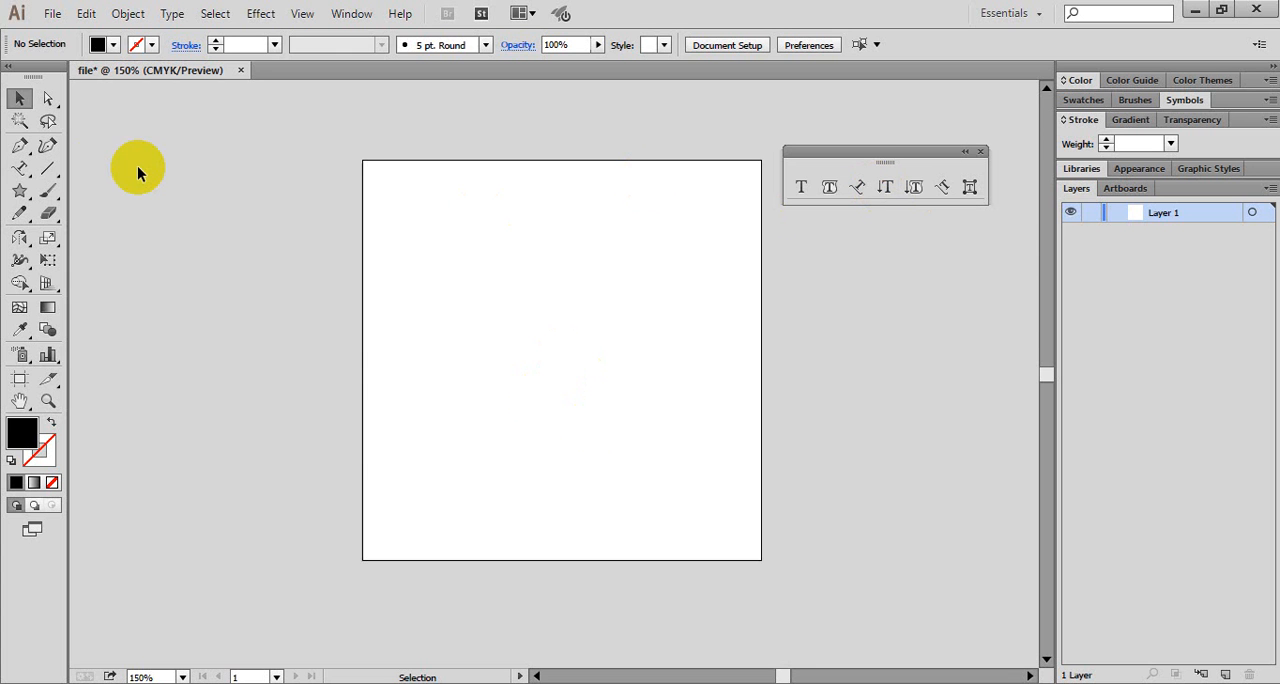
- Add a vertical line of random placeholder characters in the artboard's left half with the Vertical Type tool
left_click(885, 190)
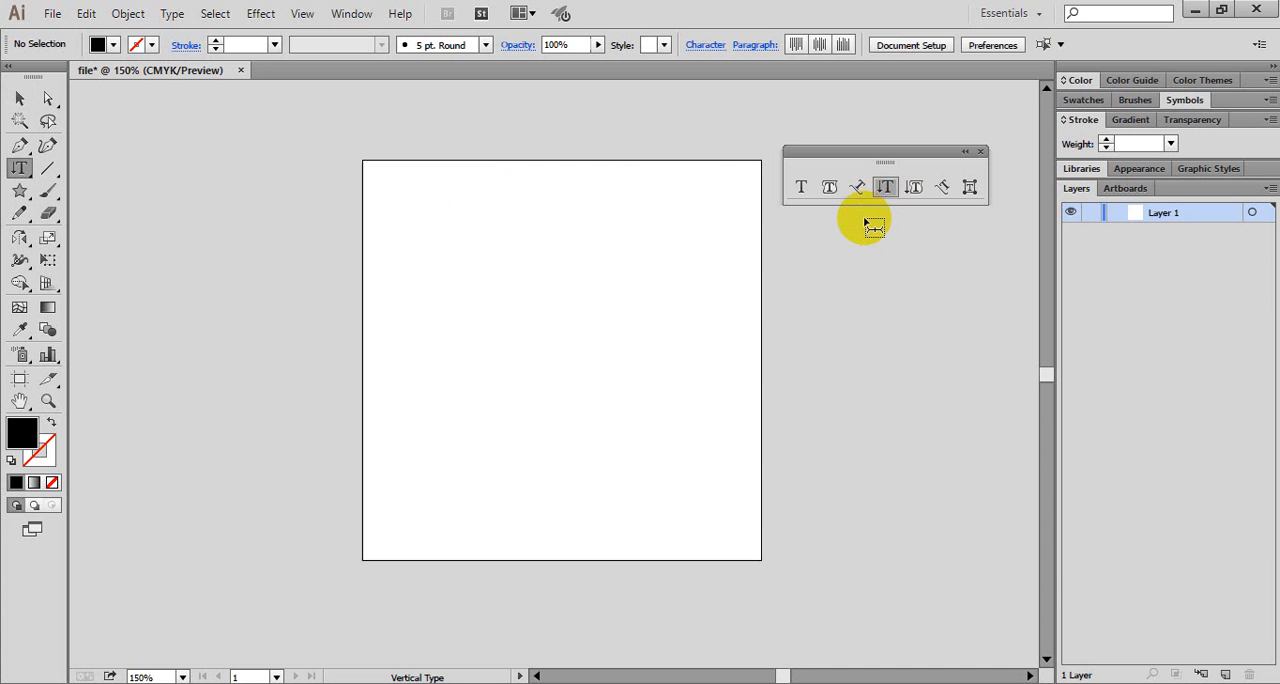
left_click(517, 256)
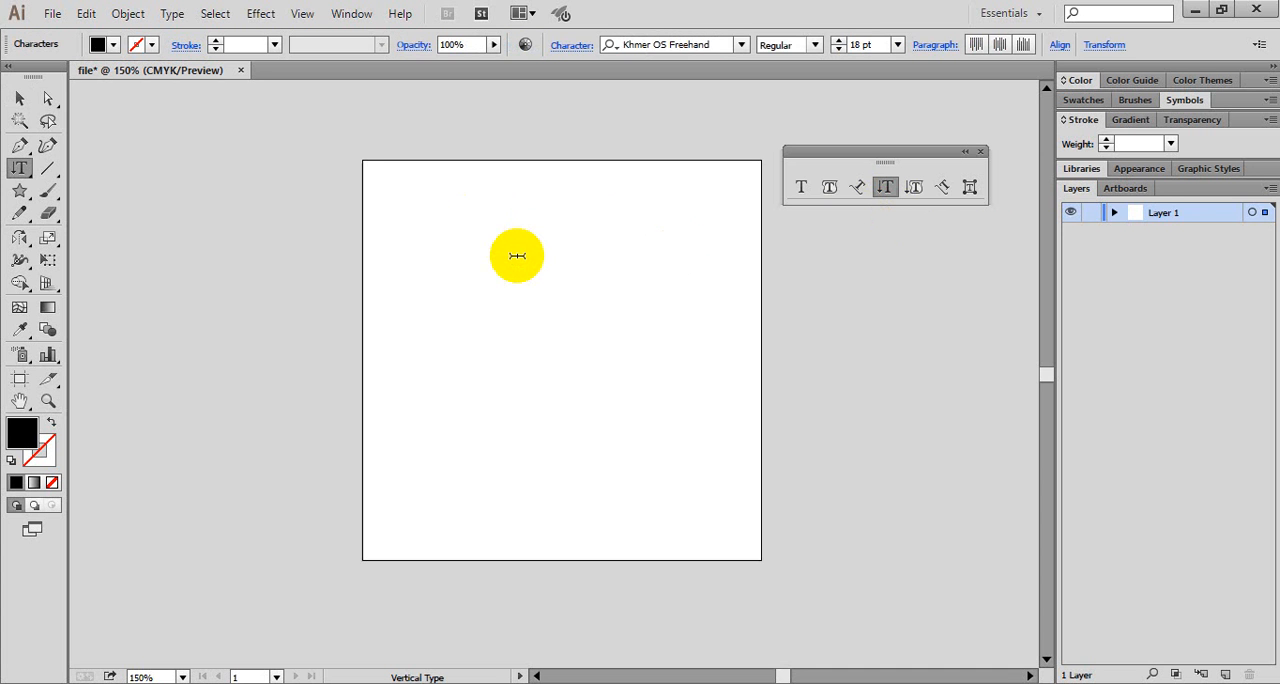
type("tertret")
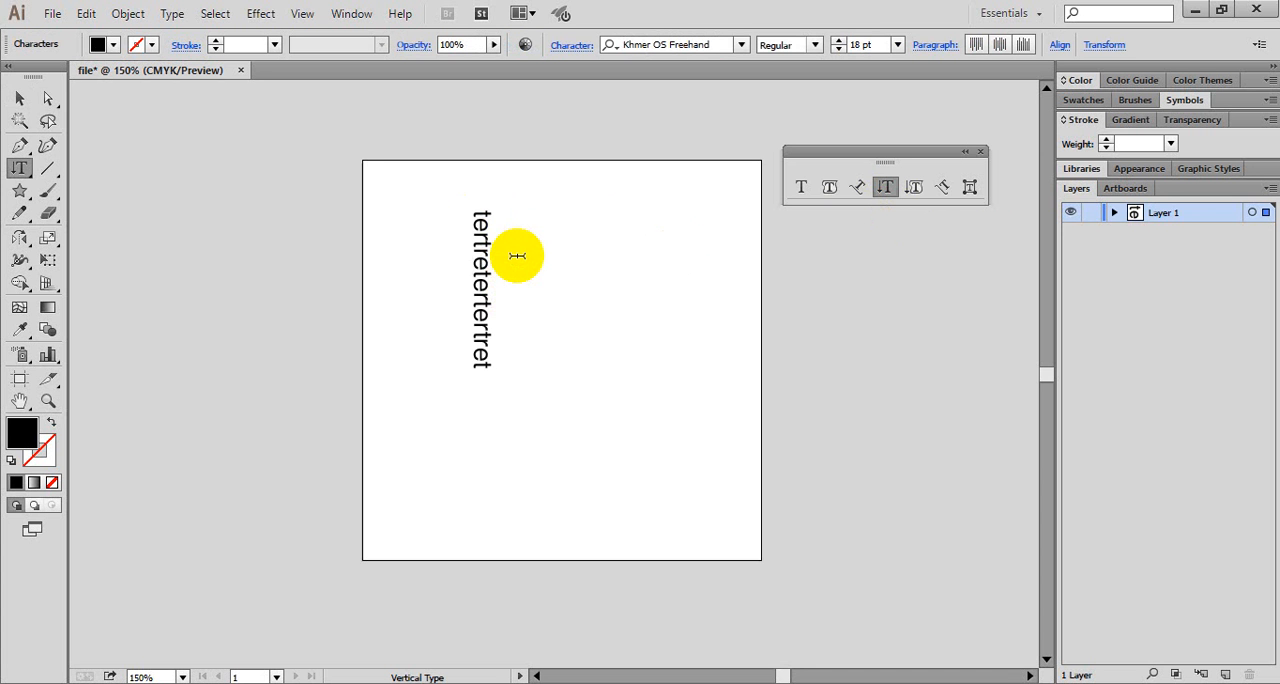
type("erterttretretretreterertret")
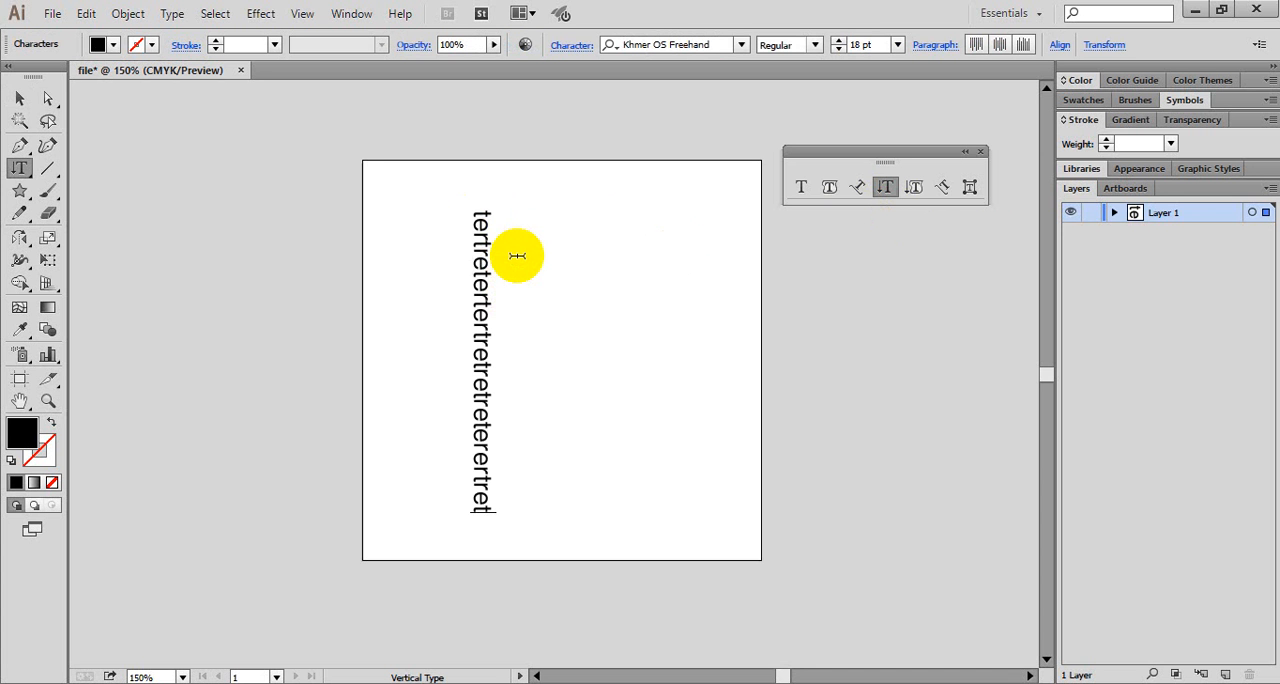
left_click(19, 99)
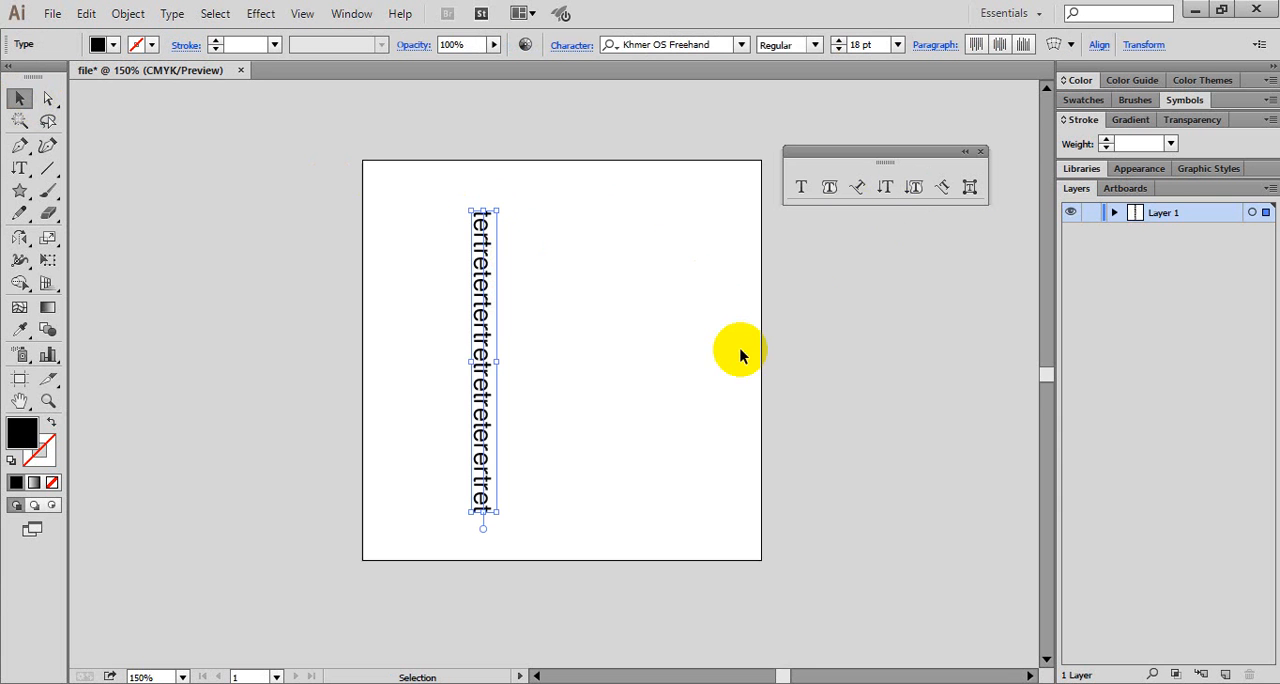
- Add horizontal point type reading "e4t534t34" to the right of the vertical text's upper end
left_click(802, 190)
left_click(555, 247)
type("e4t534t34")
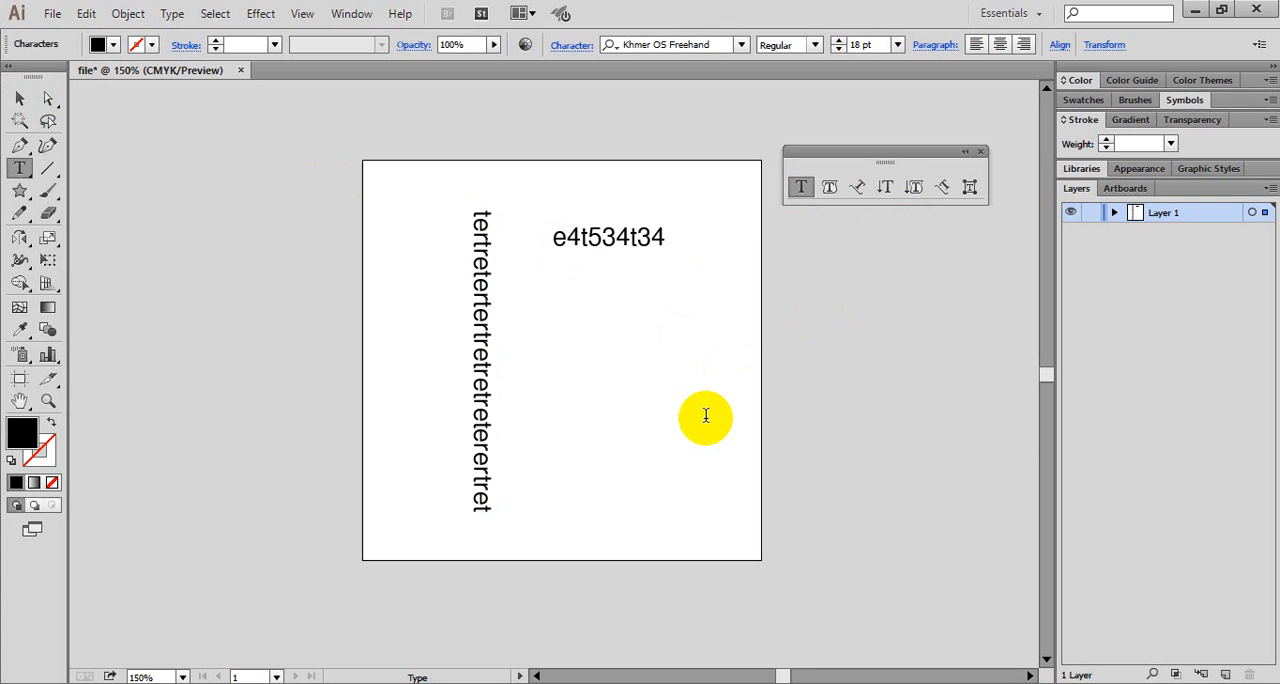
type("534543tr")
- Append "534543tr" to the horizontal text and rotate the whole line a quarter turn clockwise so it runs vertically
left_click(20, 98)
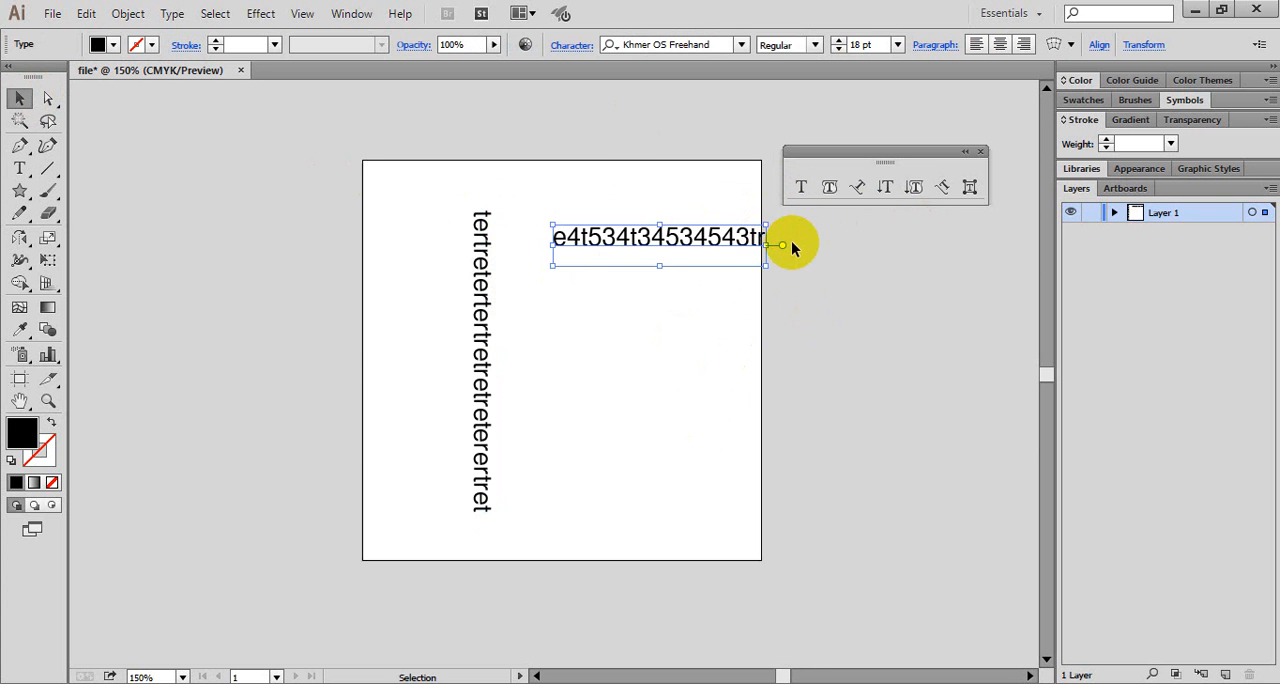
left_click_drag(779, 242, 698, 434)
left_click(832, 295)
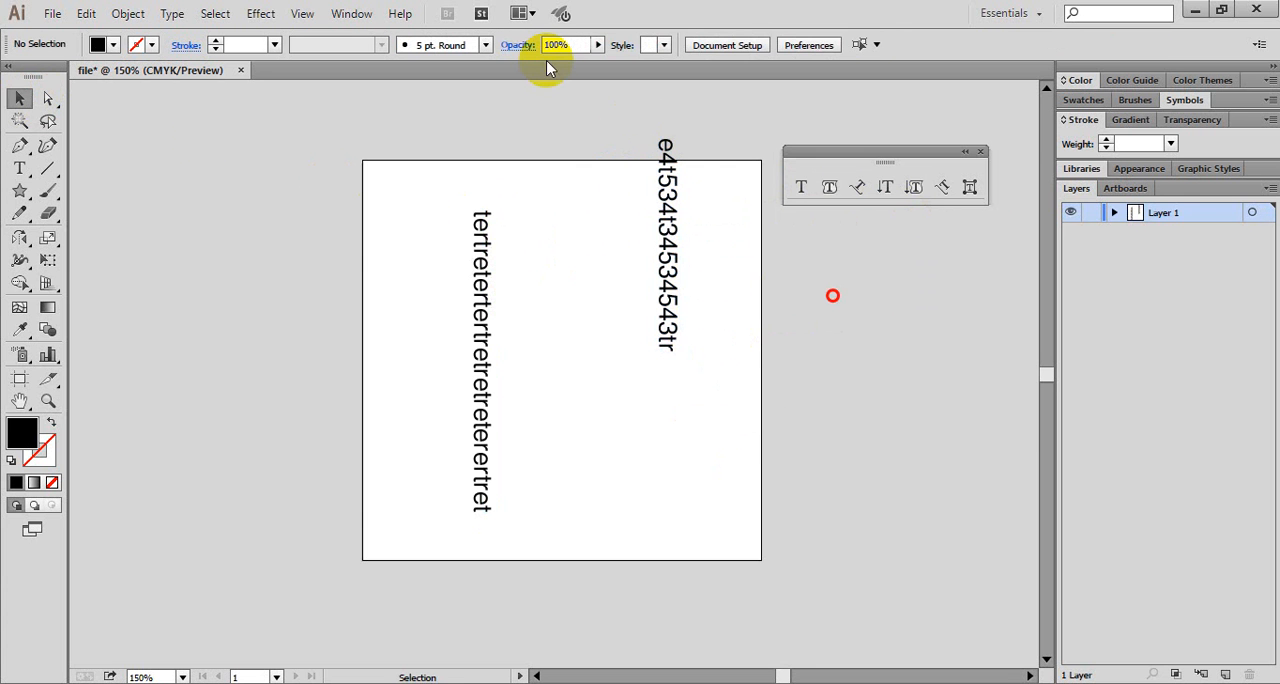
left_click(22, 238)
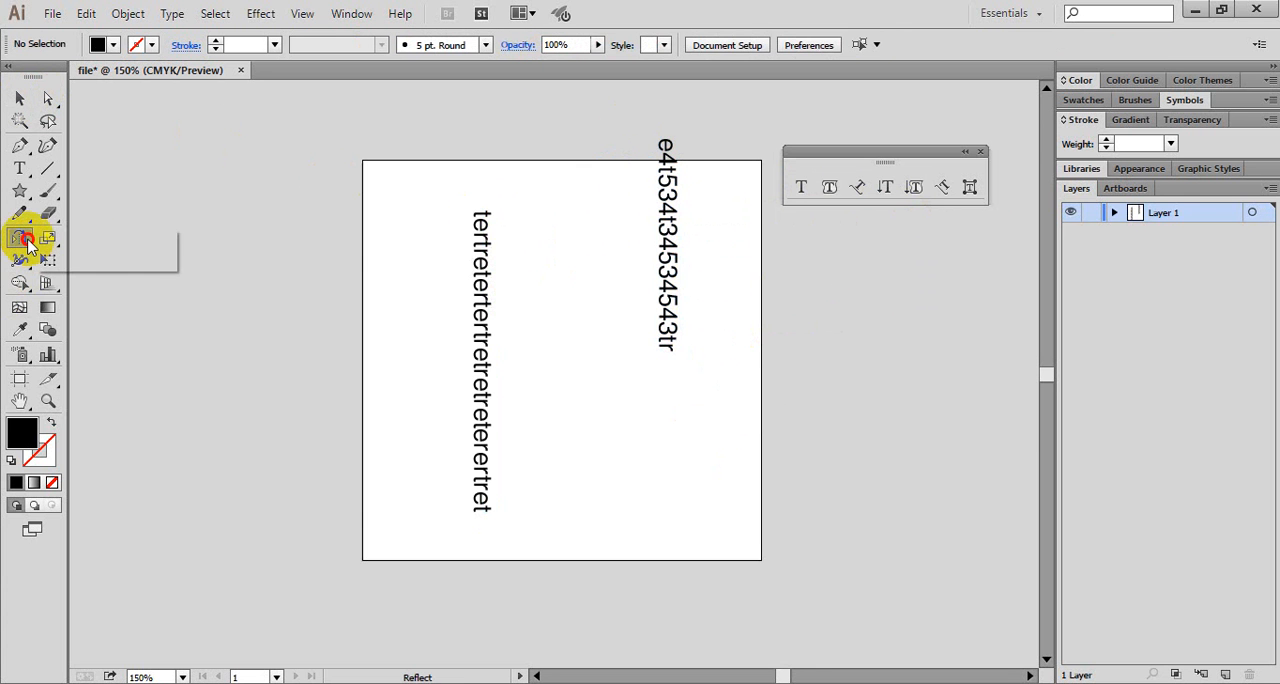
left_click_drag(28, 246, 88, 248)
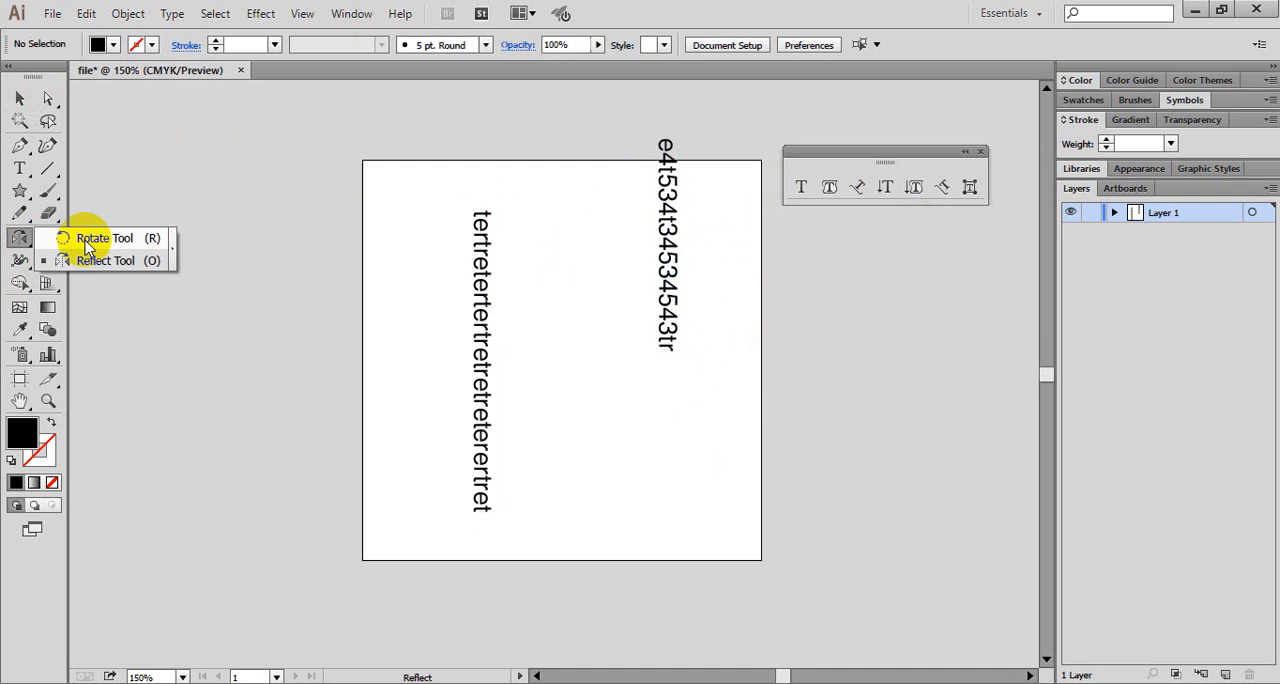
left_click_drag(3, 124, 788, 304)
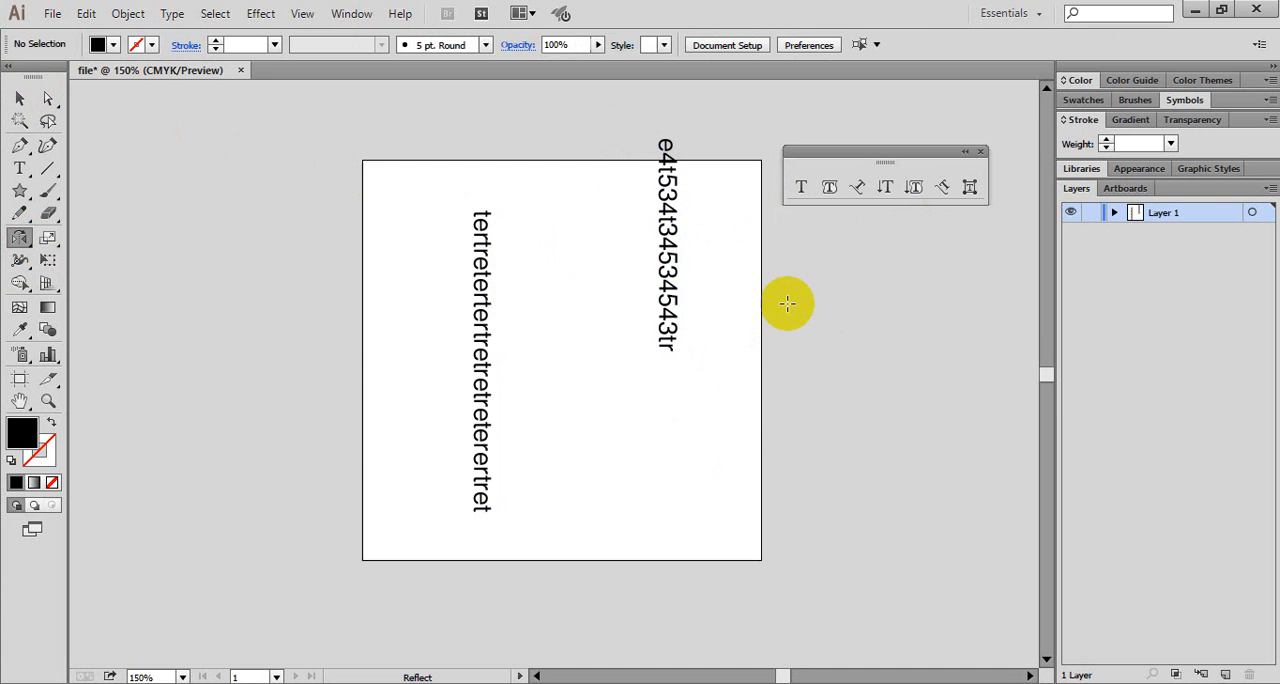
left_click(20, 97)
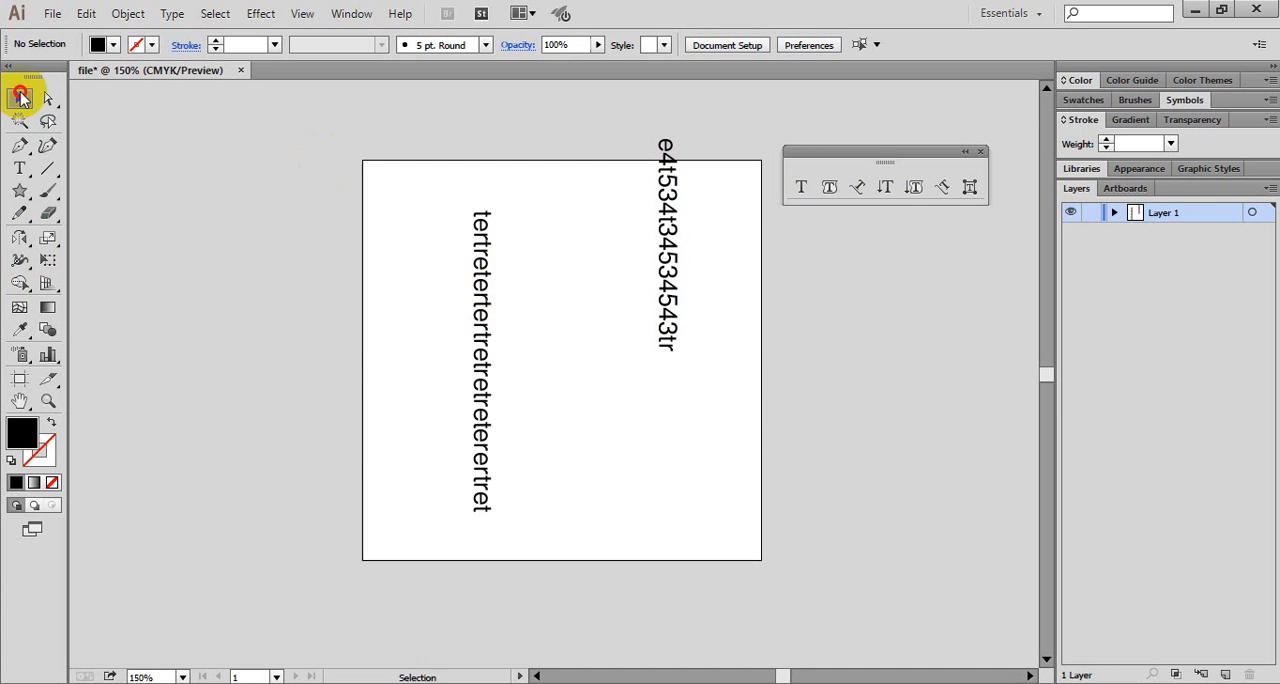
- Rotate the vertical placeholder text by 90° around a point near its middle, with the preview refreshed
left_click(482, 352)
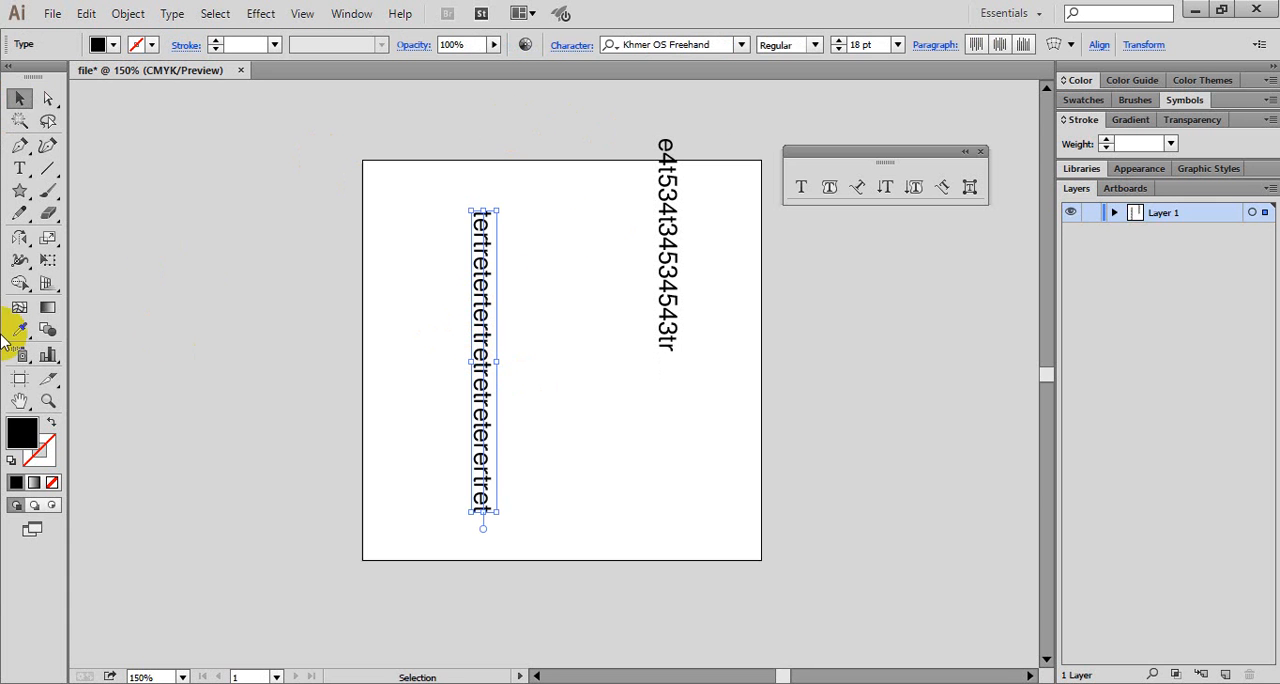
left_click_drag(24, 236, 100, 238)
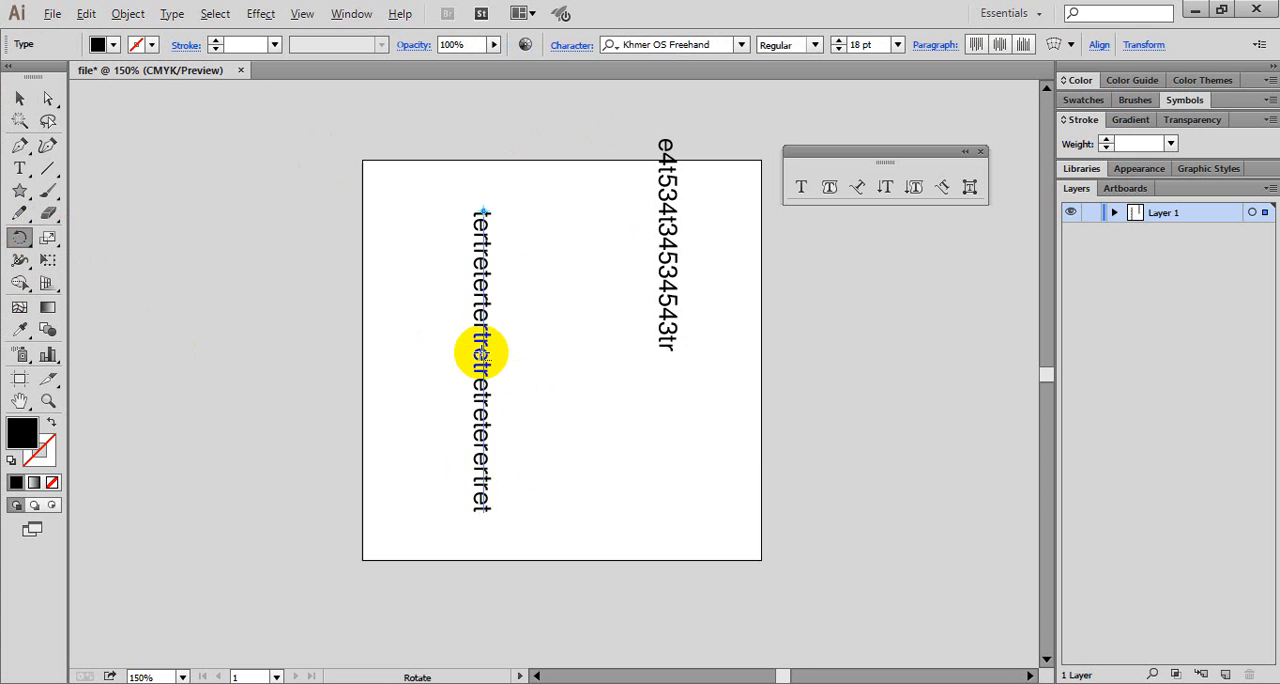
left_click(481, 355, "alt")
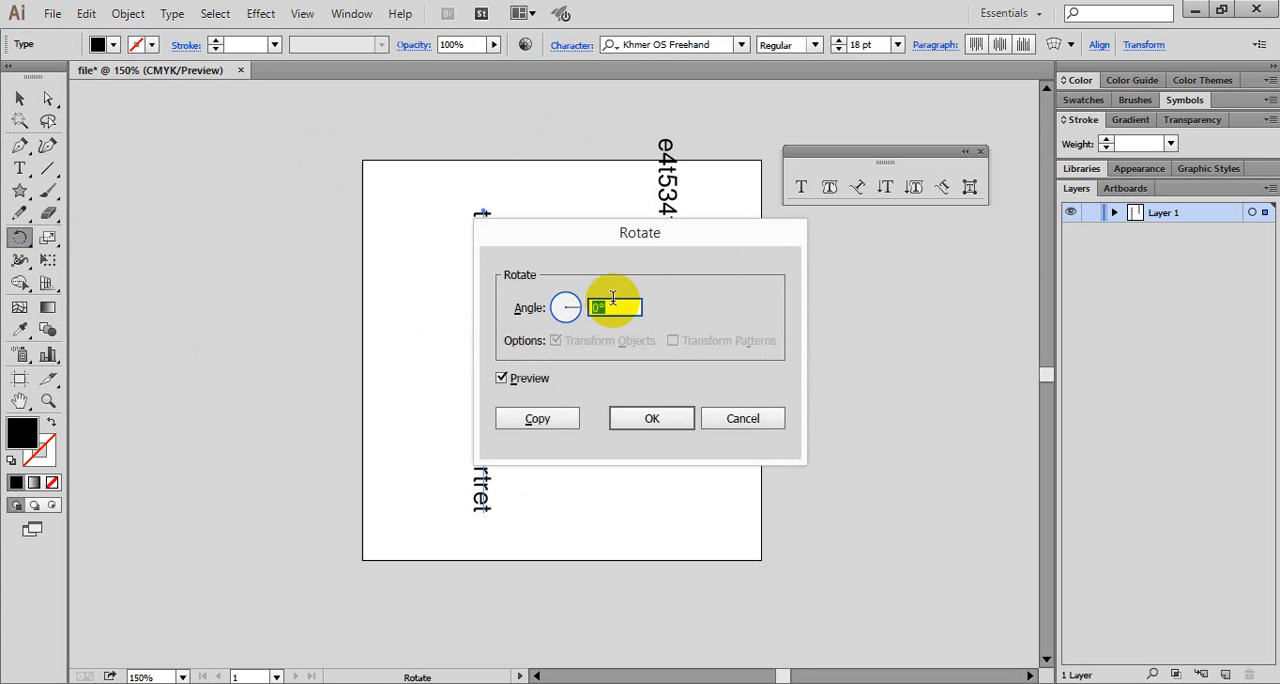
left_click(561, 305)
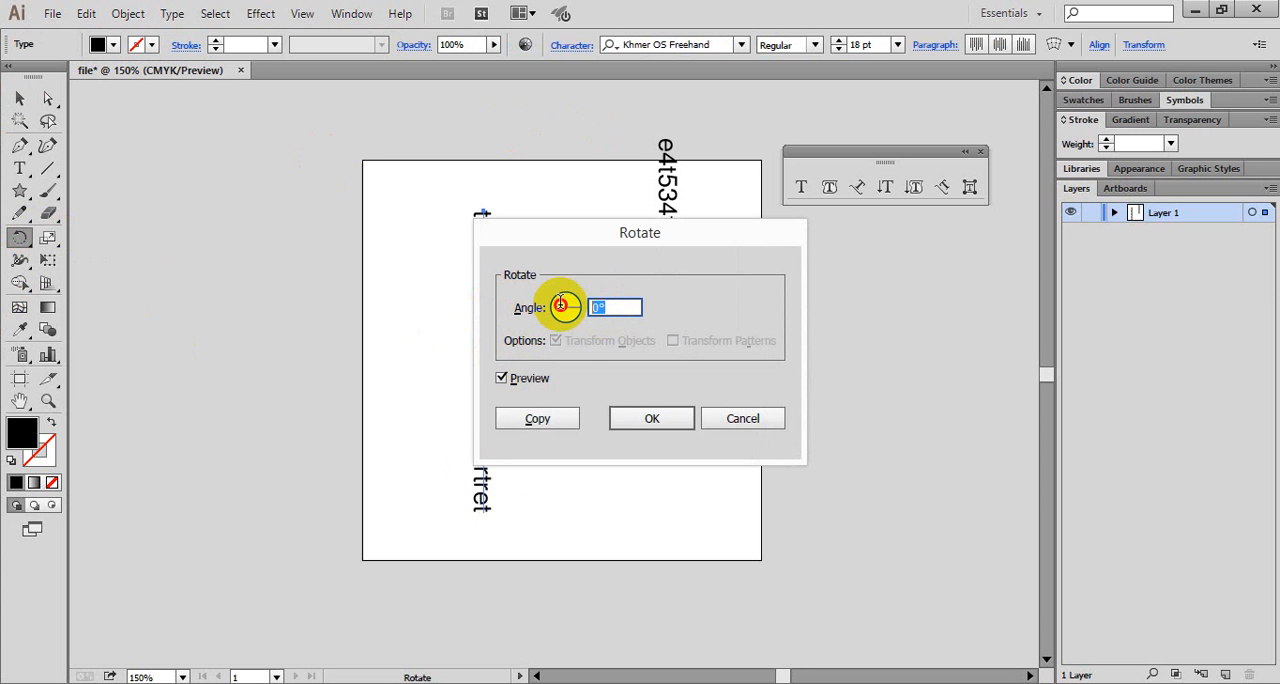
type("90")
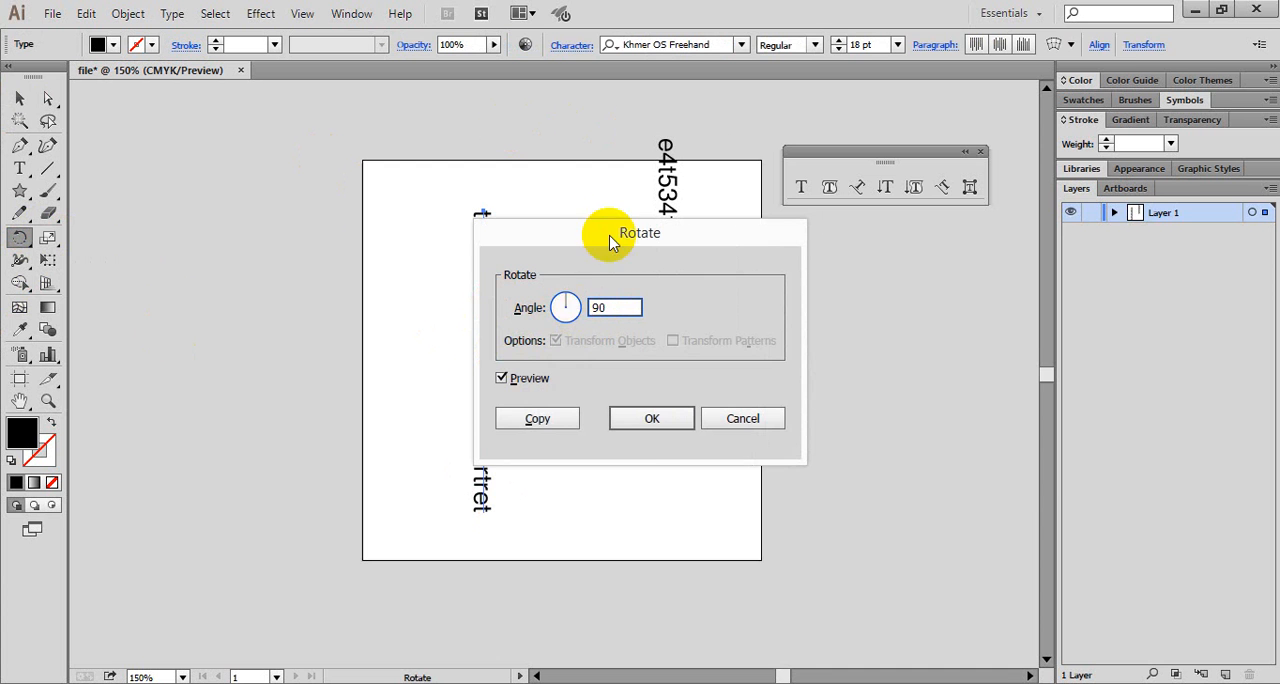
left_click_drag(612, 243, 937, 285)
left_click(827, 420)
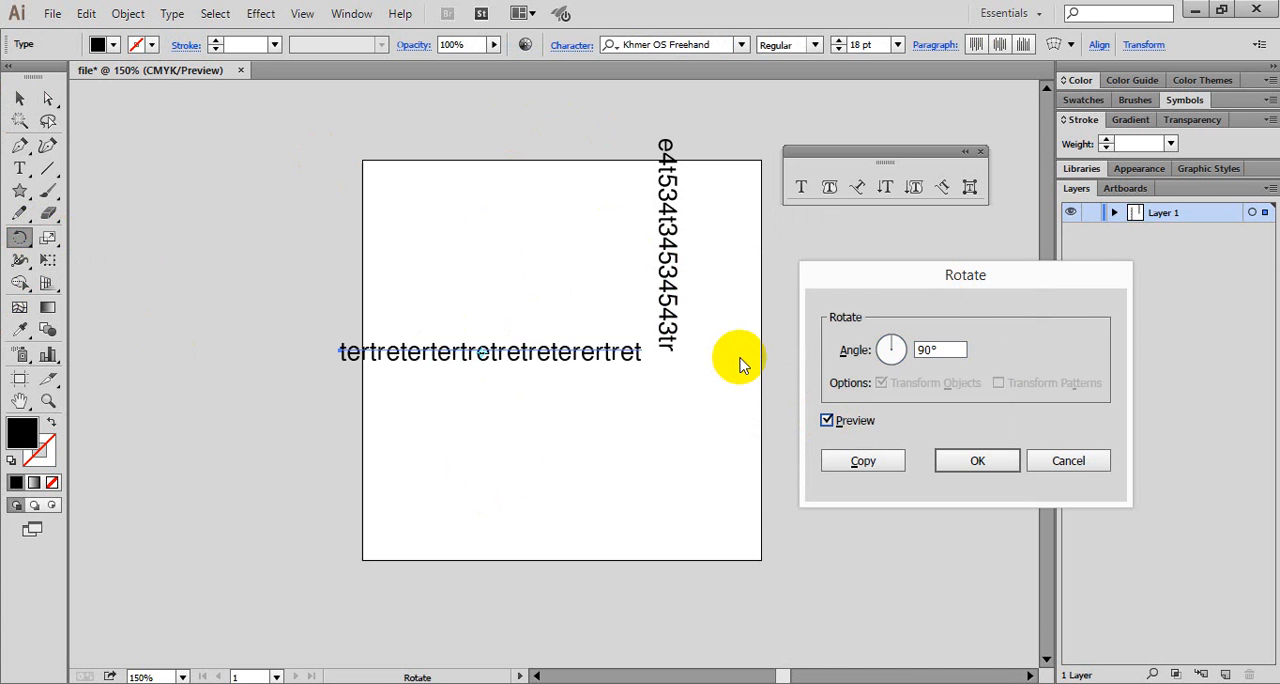
left_click(988, 456)
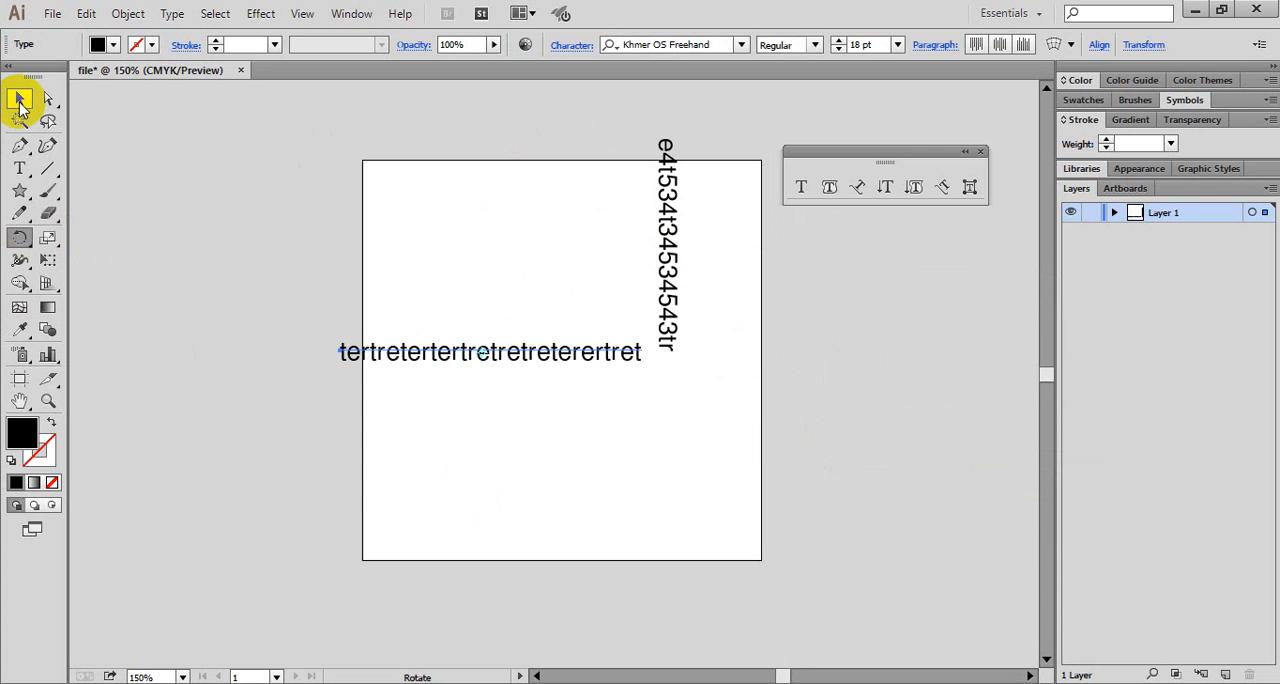
- Reposition the rotated placeholder text, and delete both text objects to clear the artboard
left_click(20, 100)
left_click(809, 482)
left_click_drag(583, 357, 699, 366)
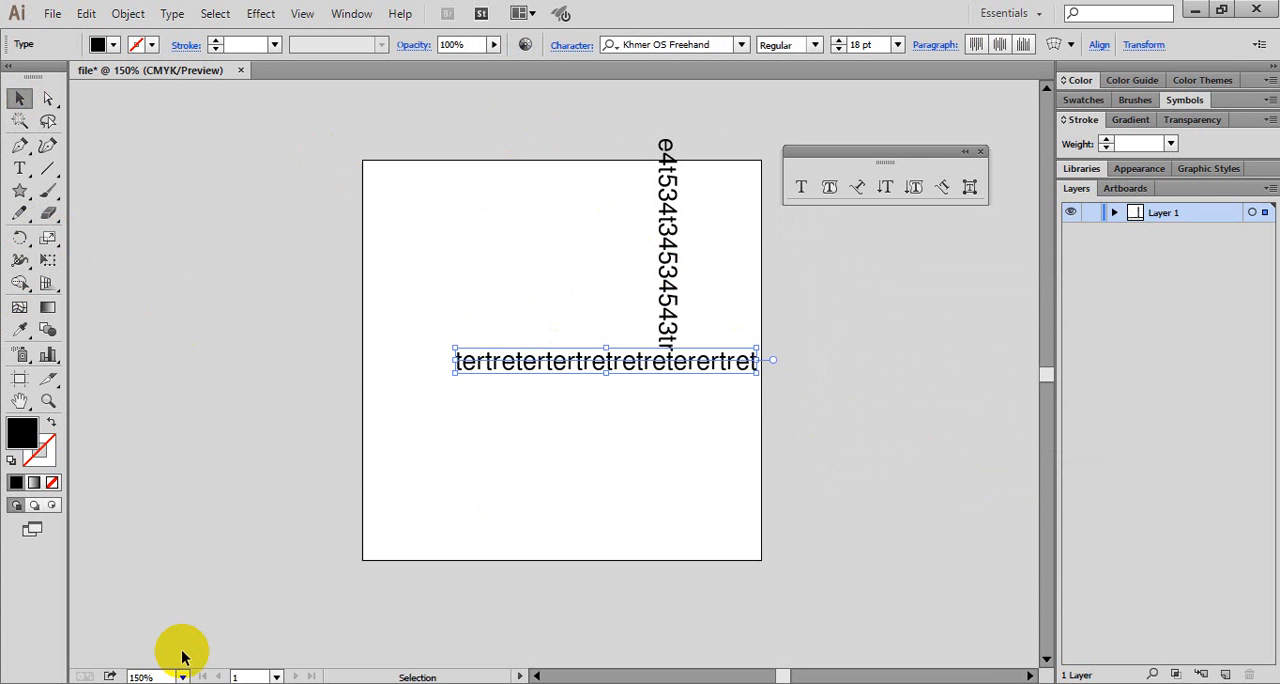
left_click_drag(589, 361, 524, 337)
key("Delete")
left_click(663, 310)
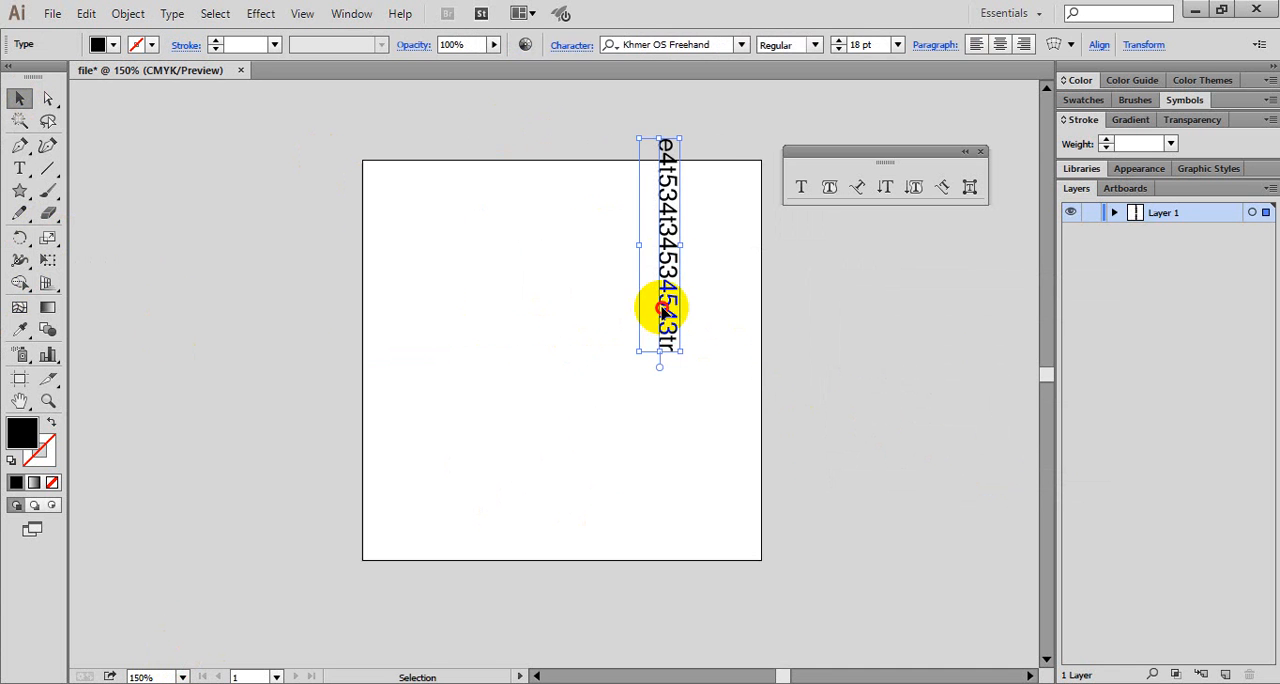
key("Delete")
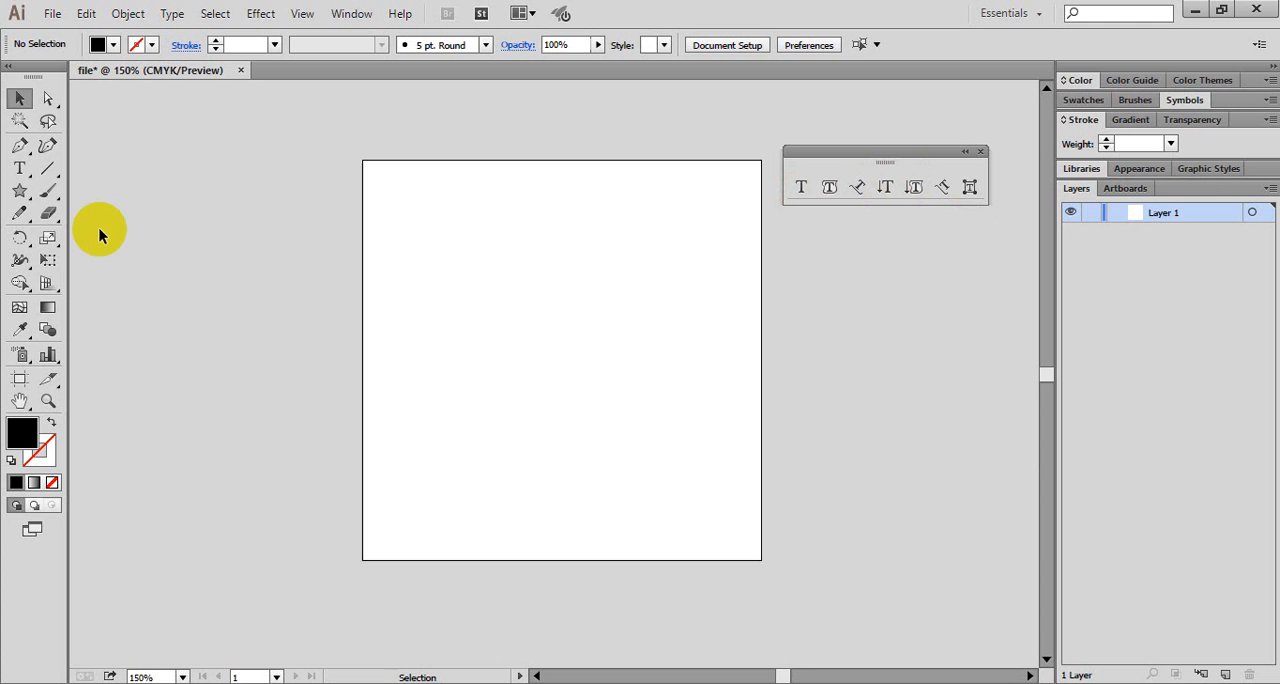
- Draw a large circle with the Ellipse tool, slightly above and right of the artboard's centre
left_click(20, 192)
left_click(22, 197)
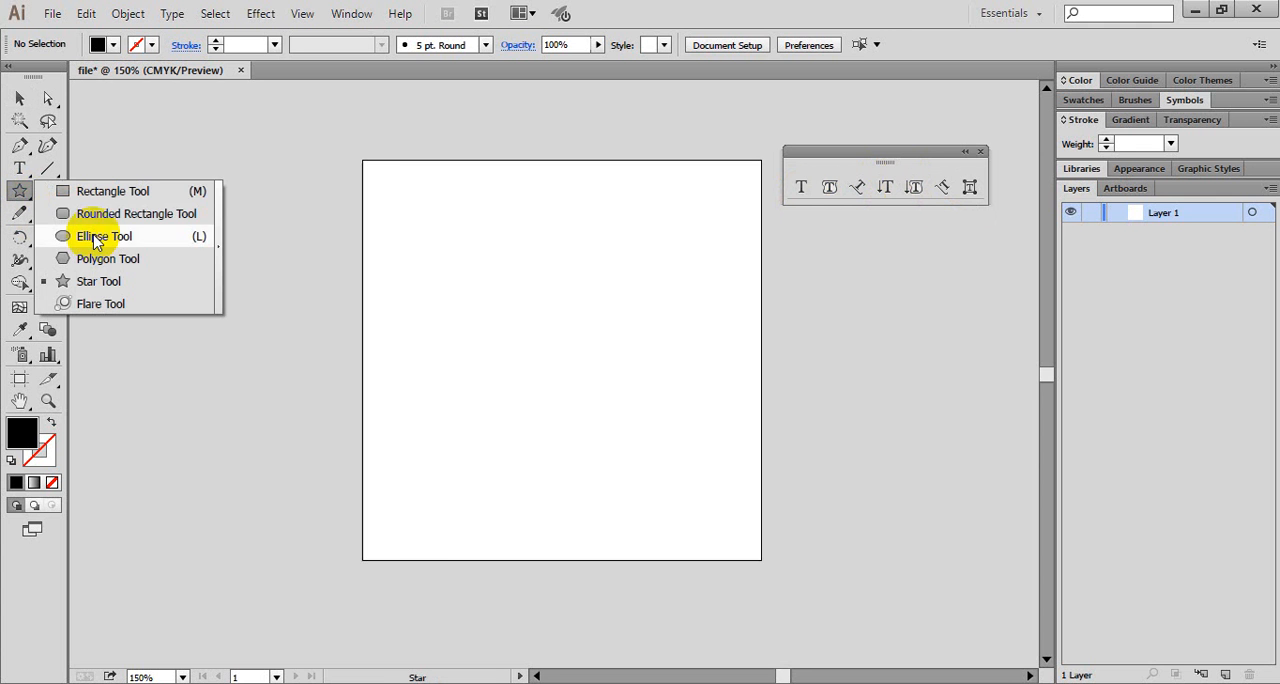
left_click(97, 236)
mouse_move(459, 216)
left_mouse_down()
mouse_move(643, 443)
mouse_move(717, 472)
left_mouse_up()
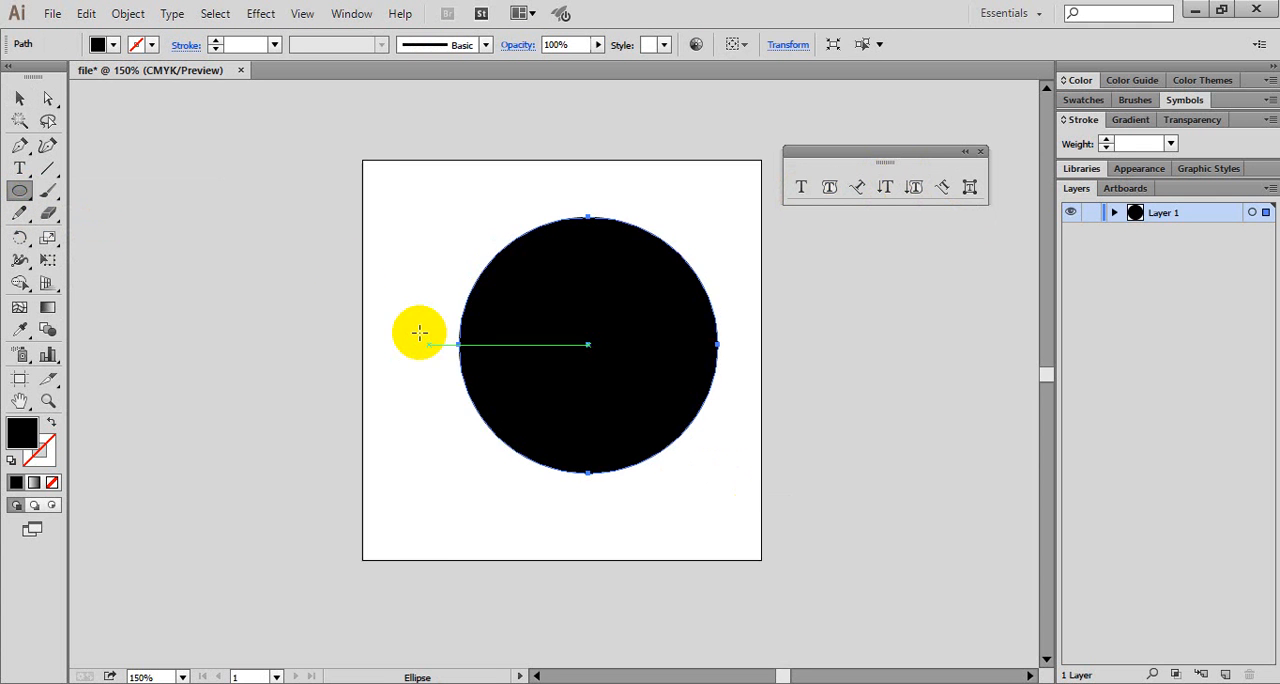
- Remove the circle's fill and give it a red stroke
left_click(114, 46)
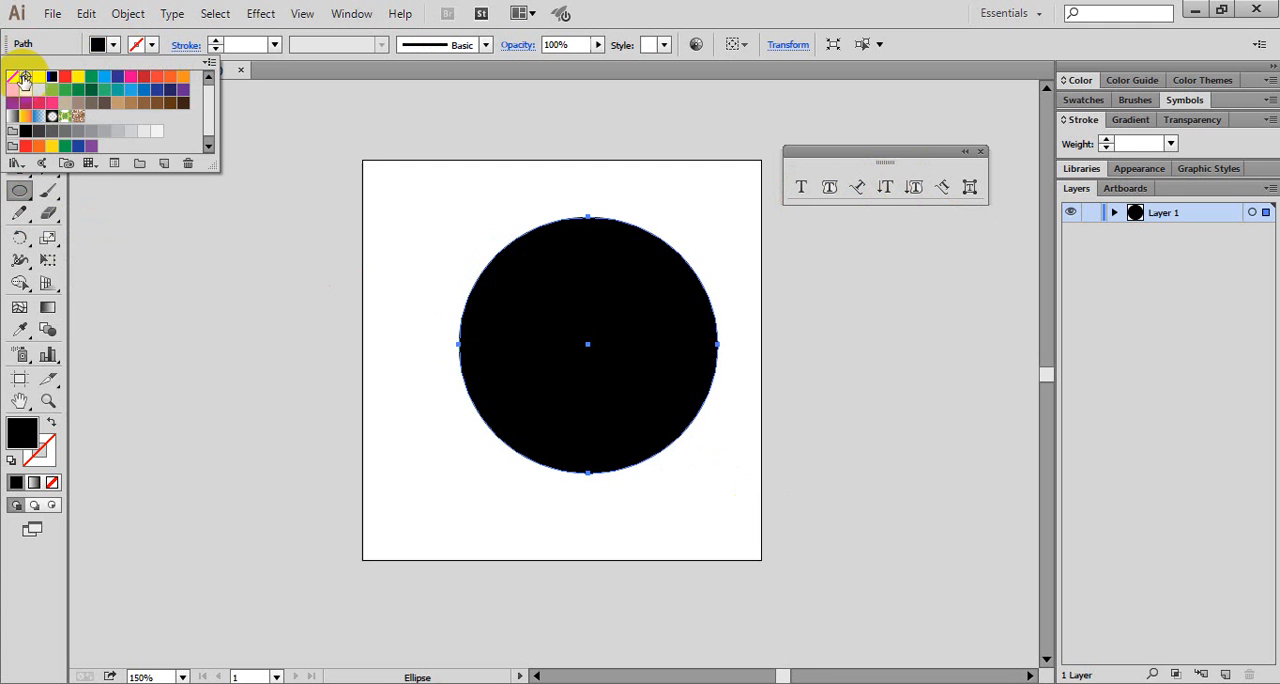
left_click(14, 77)
left_click(151, 46)
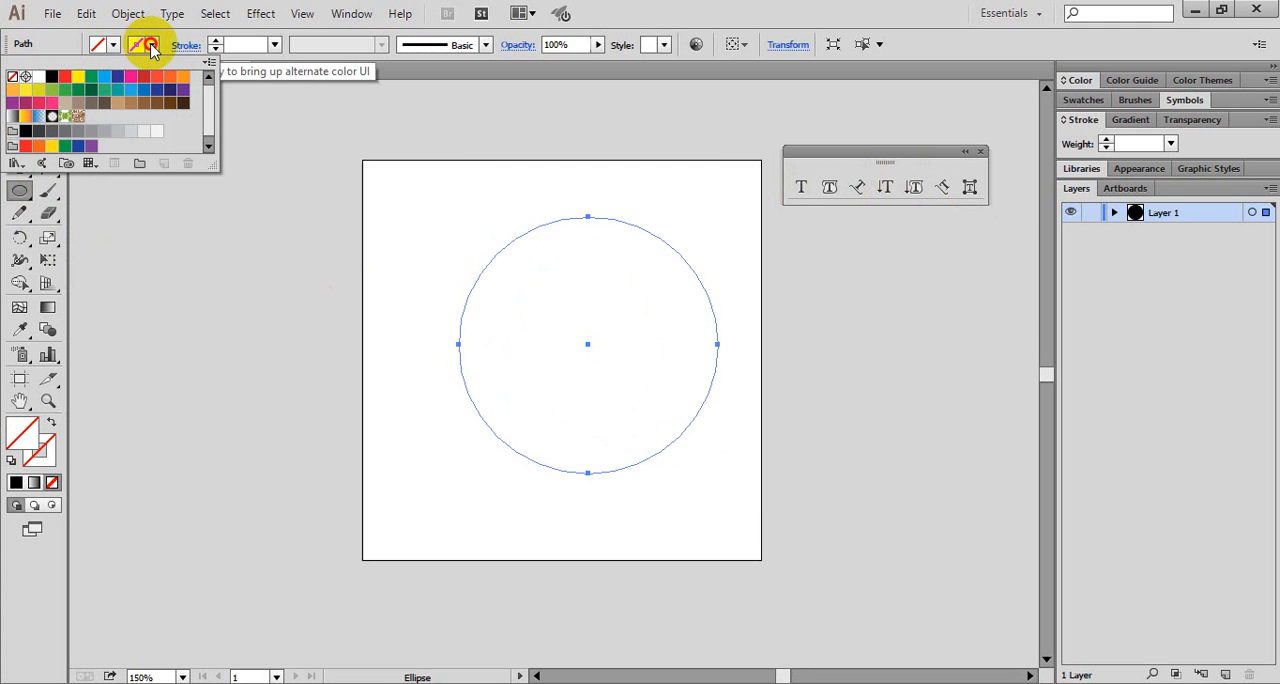
left_click(64, 78)
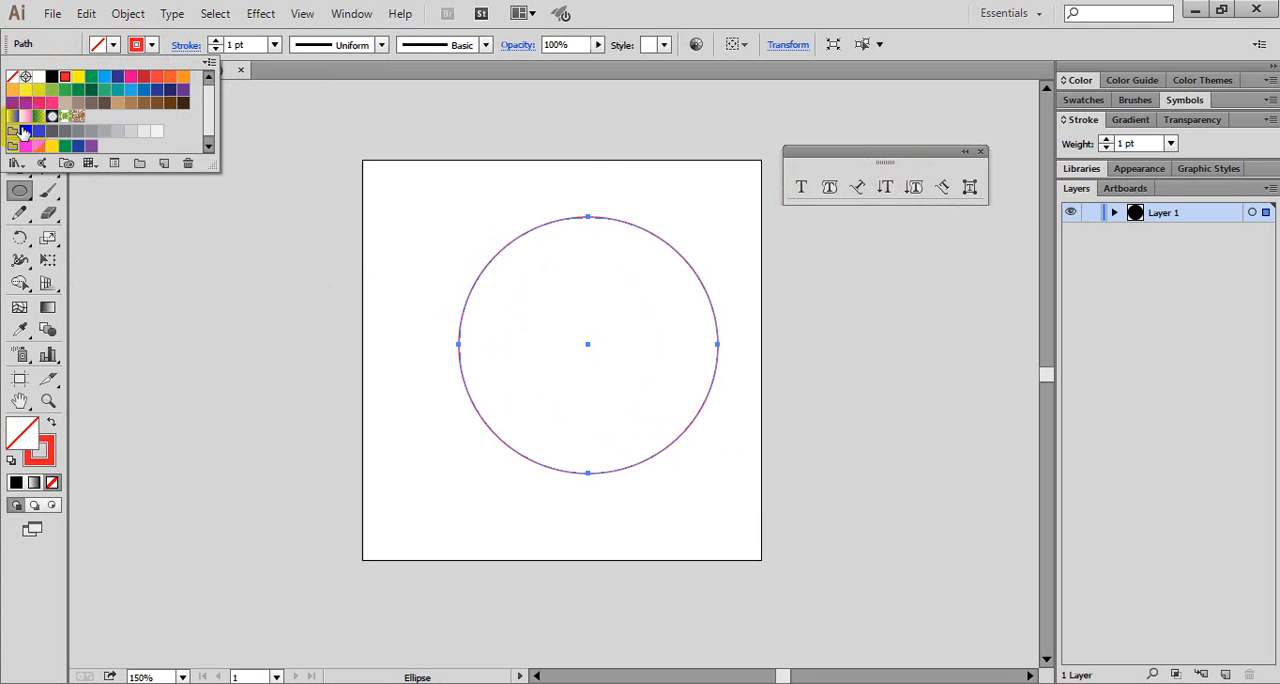
- Convert the circle into a Vertical Area Type container from its outline and enter "4trefelfjsdfjklsdfs"
left_click(915, 189)
left_click(581, 247)
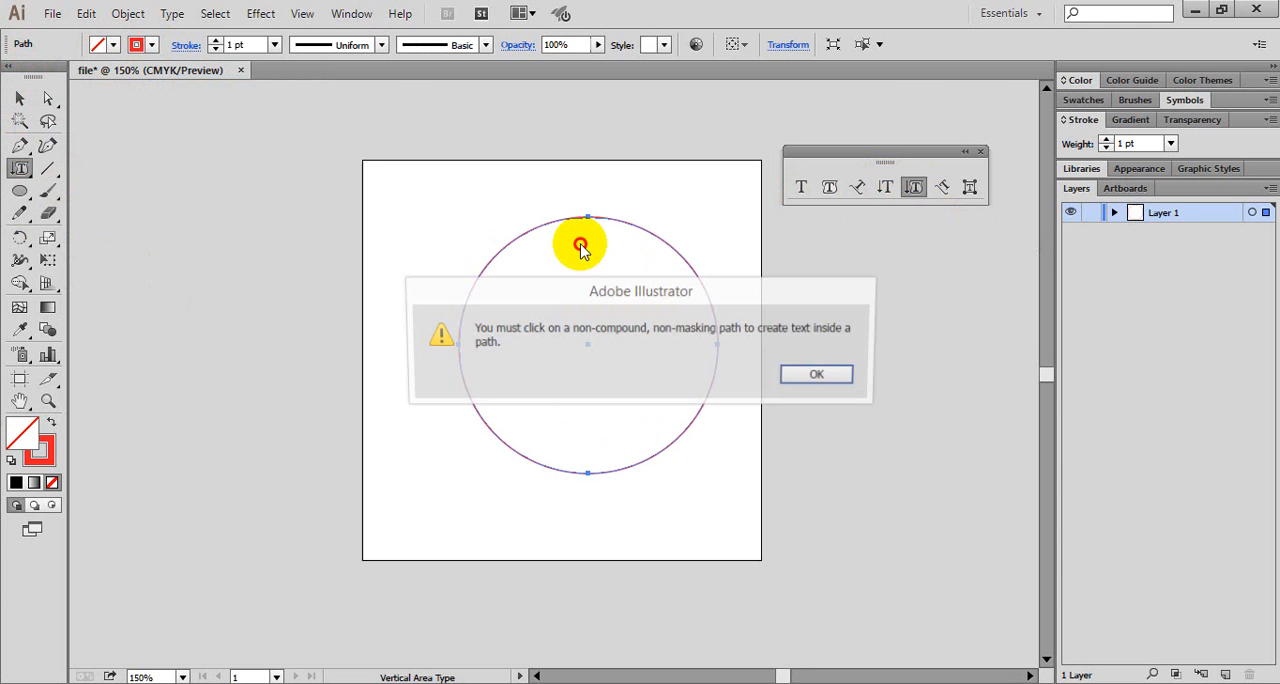
key("Return")
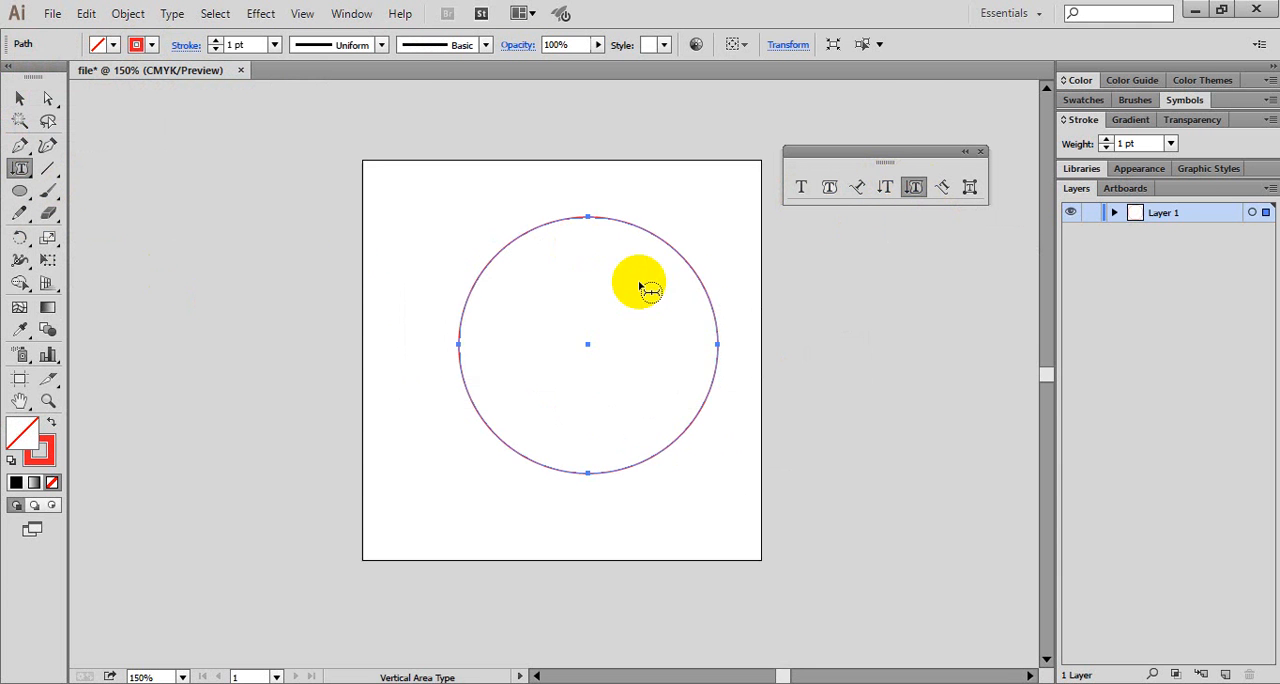
left_click(594, 222)
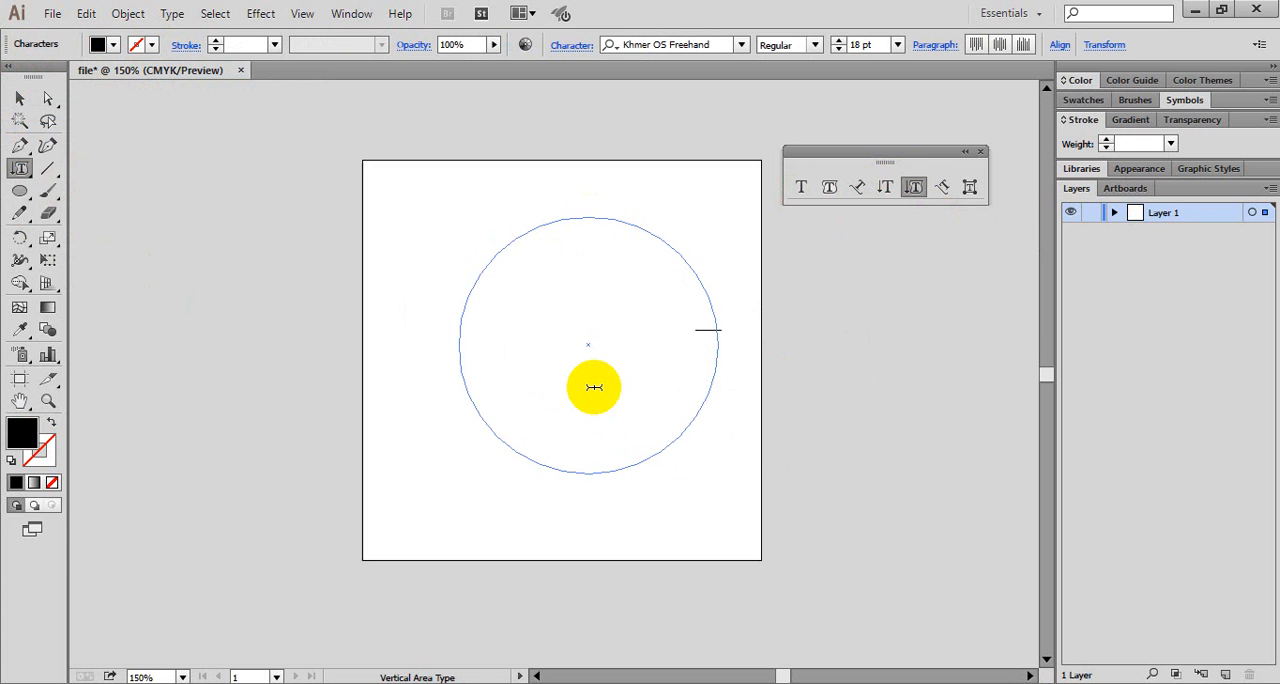
type("4trefelfjsdfjklsdfs")
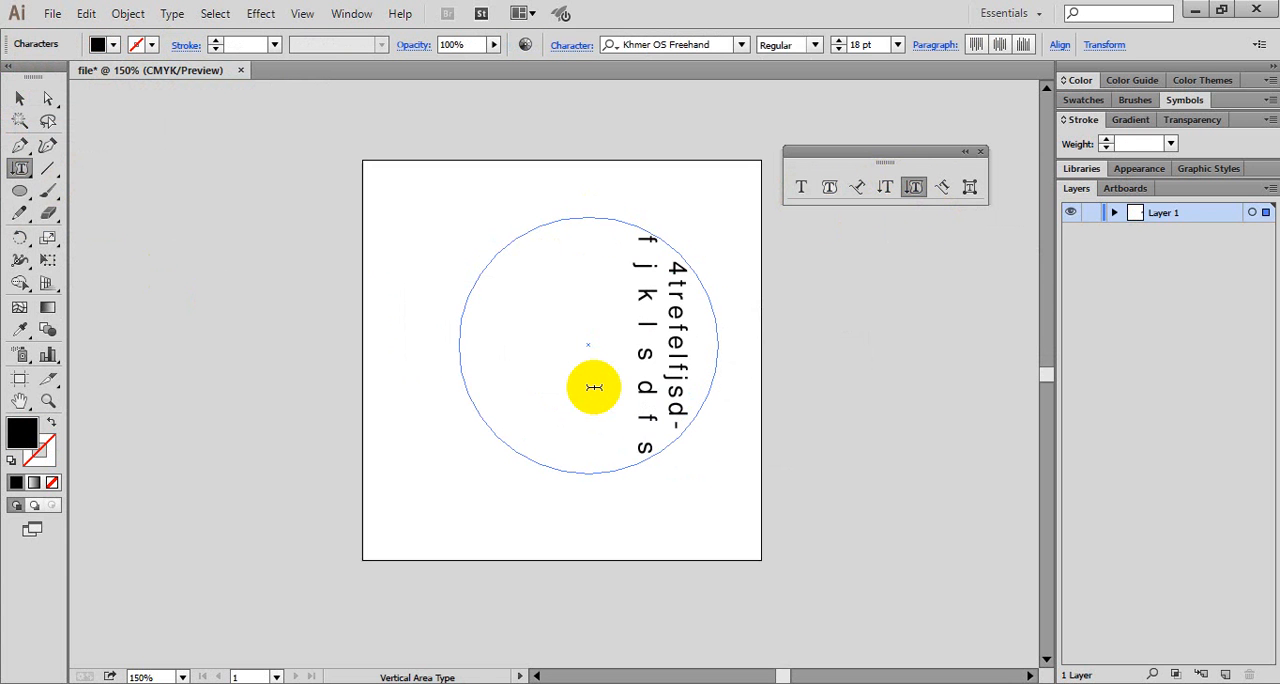
- Erase the end of the unbroken placeholder text, keeping only "4t" in the circle
key("BackSpace")
key("BackSpace")
key("BackSpace")
key("BackSpace")
key("BackSpace")
key("BackSpace")
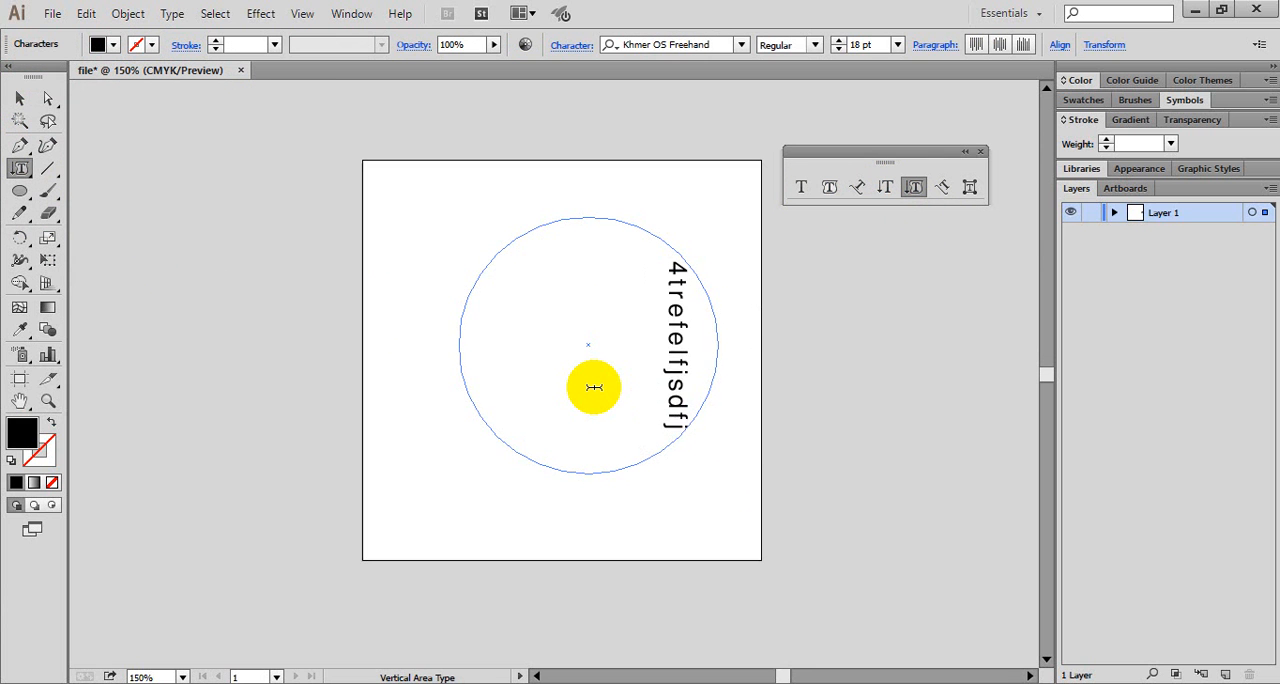
key("BackSpace")
key("BackSpace")
key("BackSpace")
key("BackSpace")
key("BackSpace")
key("BackSpace")
key("BackSpace")
key("BackSpace")
key("BackSpace")
key("BackSpace")
key("BackSpace")
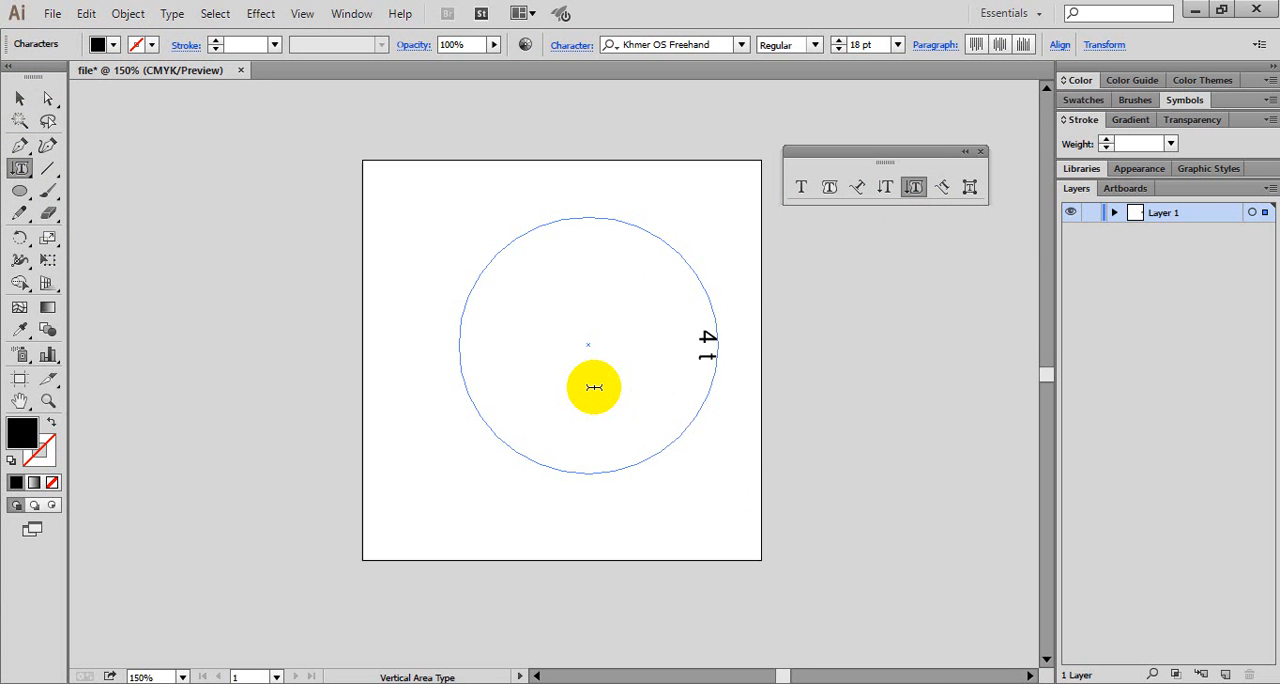
- Fill the circle with random placeholder letters separated by spaces, starting with "k d fsd ds d sdf", until the vertical columns reach its left side
type("k dfsd ds d sdf")
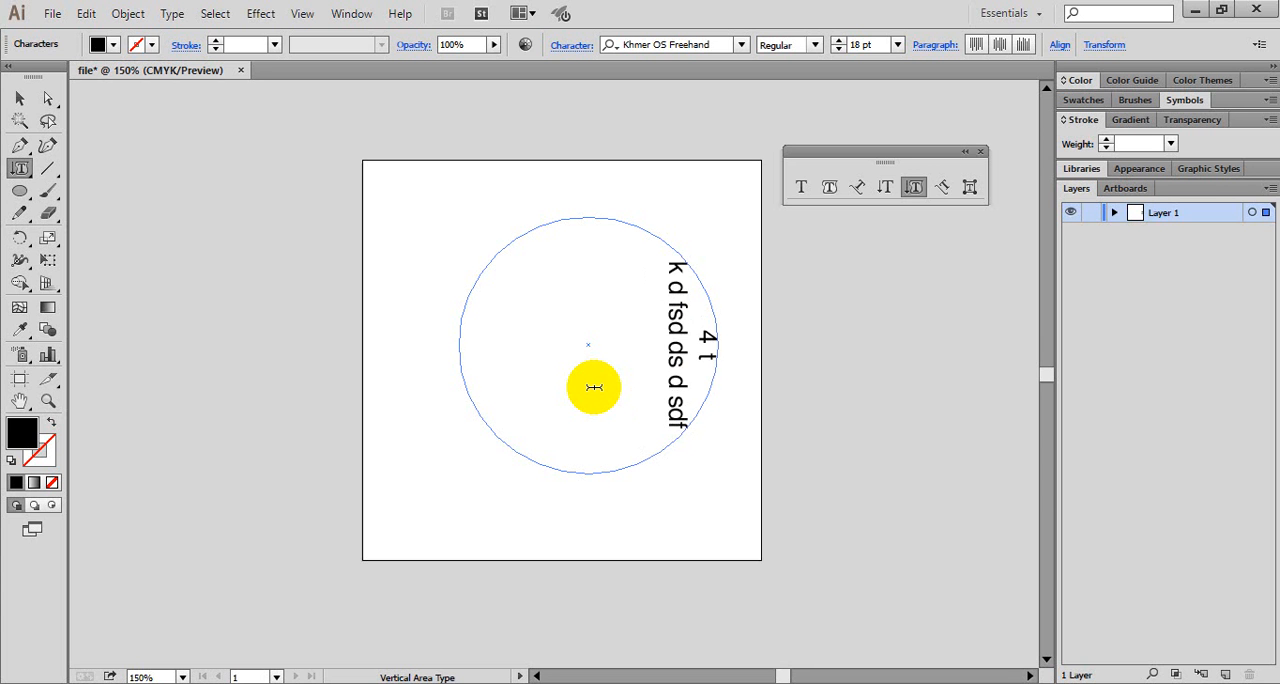
type(" f sdf ssd fsdf s")
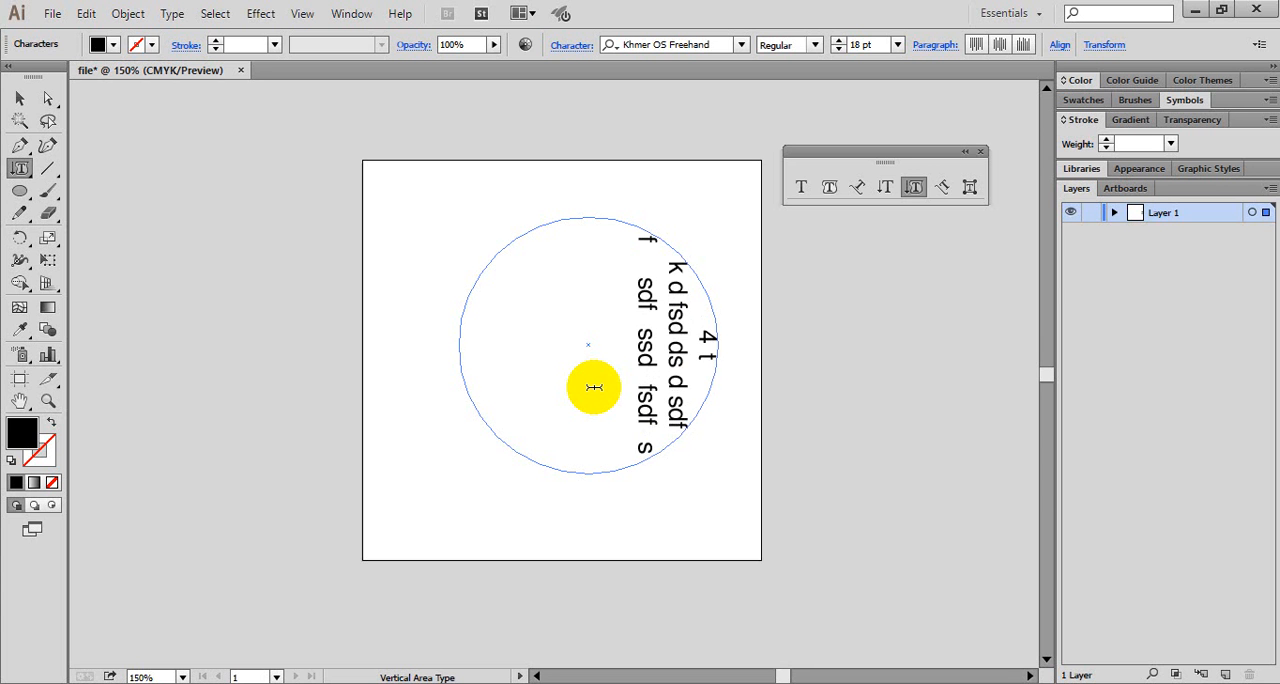
type("f sf s s")
type("fsfsdfs f")
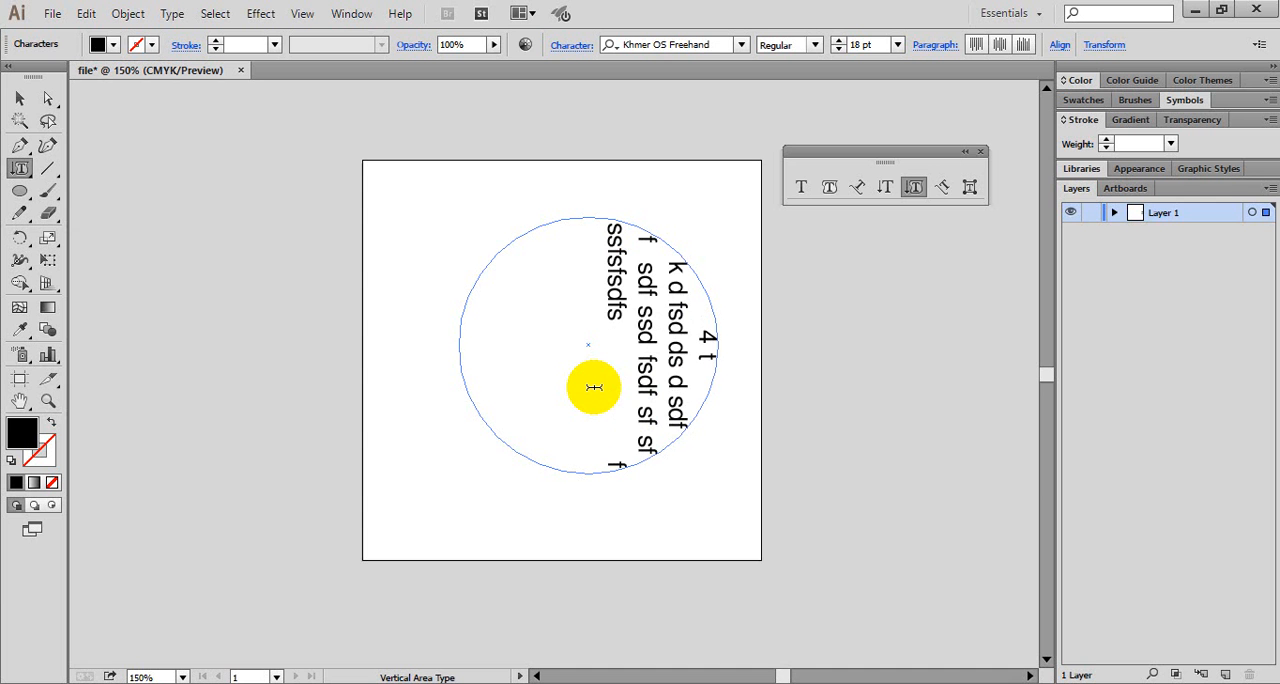
type("sdf sdff f h f d")
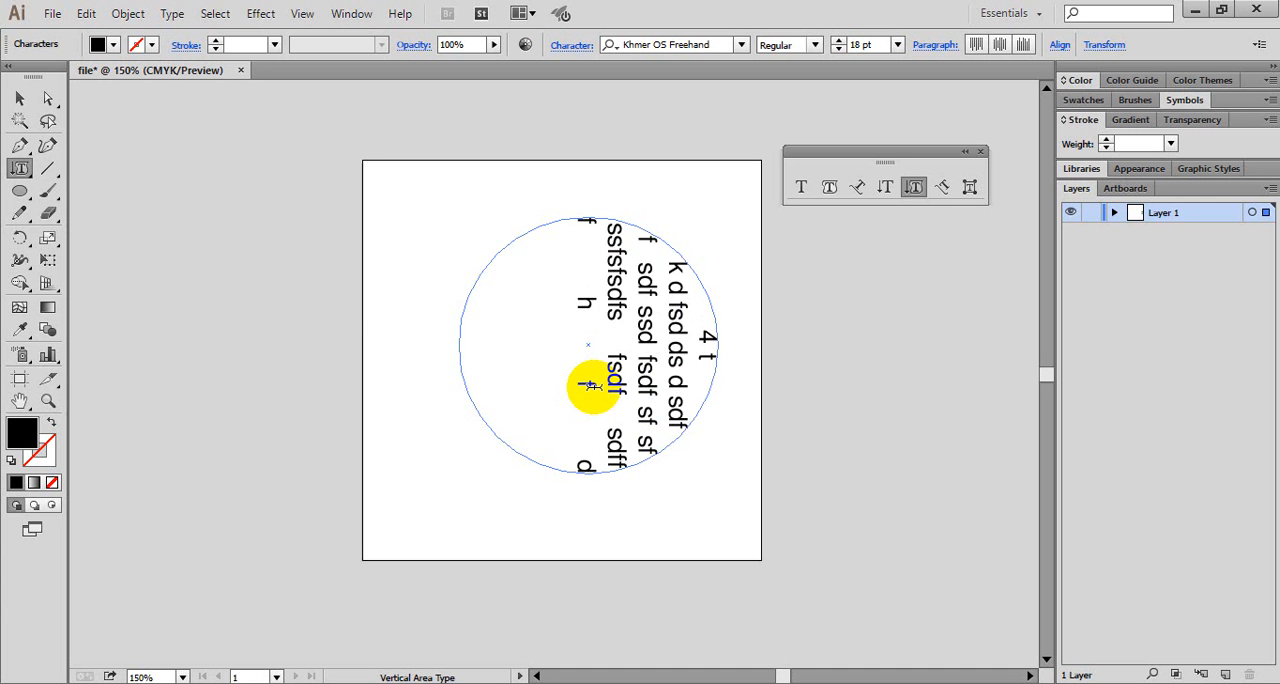
type("dfd i dk dfkf k")
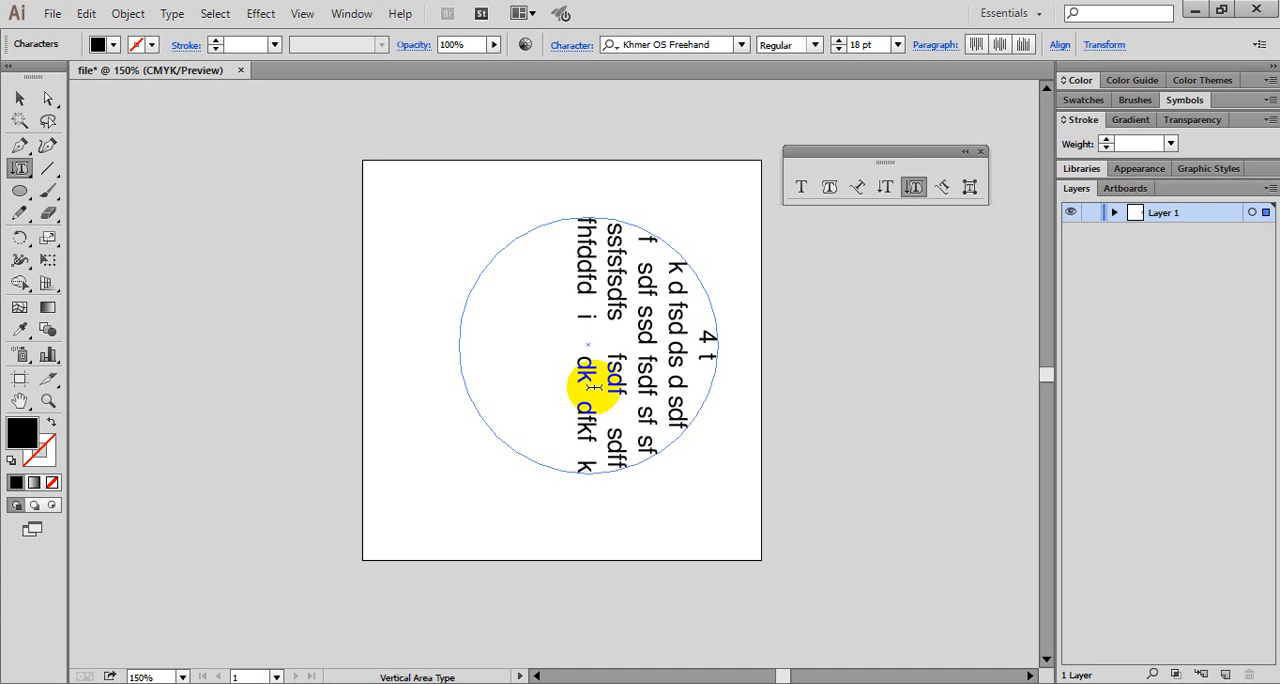
type(" fk fk k")
type(" k k fk f")
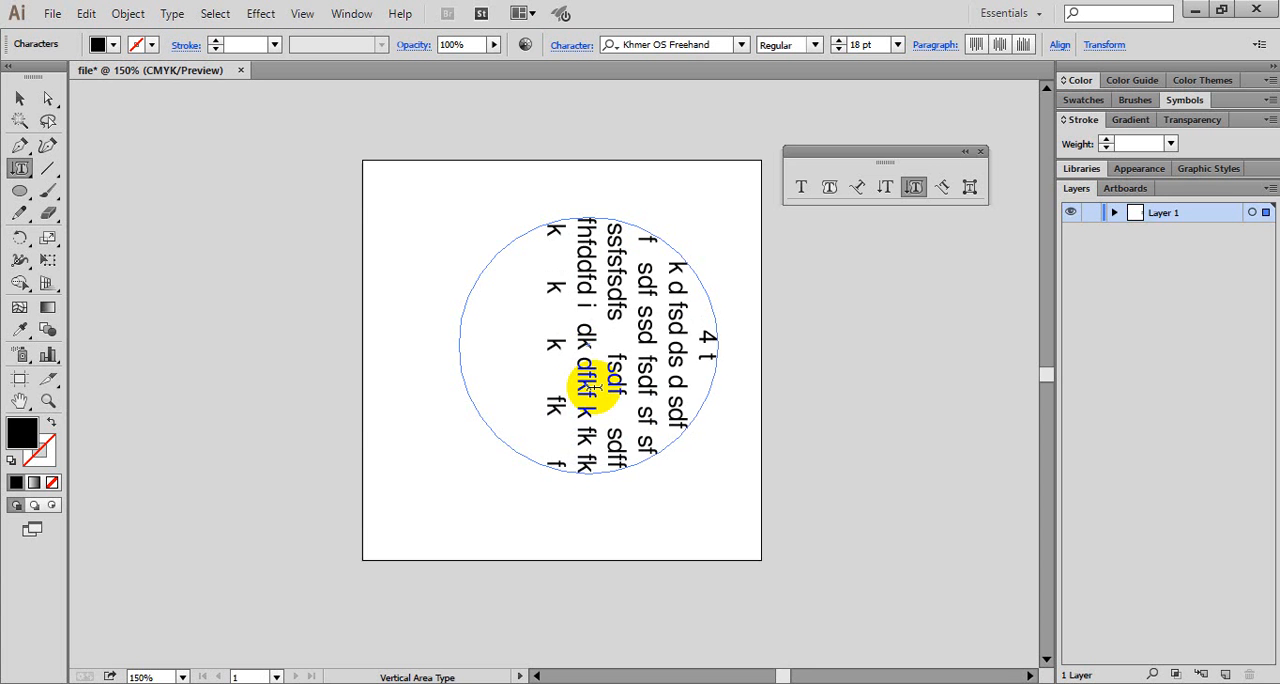
type("k fk fk f fk kjfsd d")
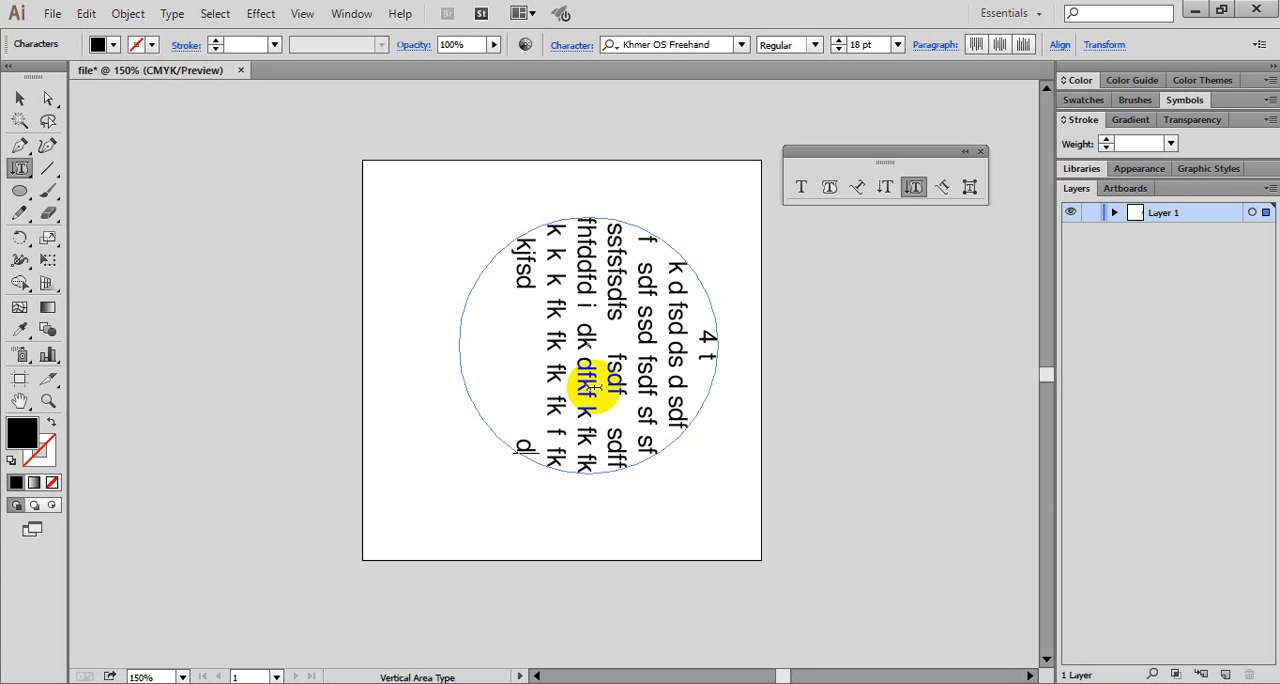
type("fsdfskfsdk f k ds dk")
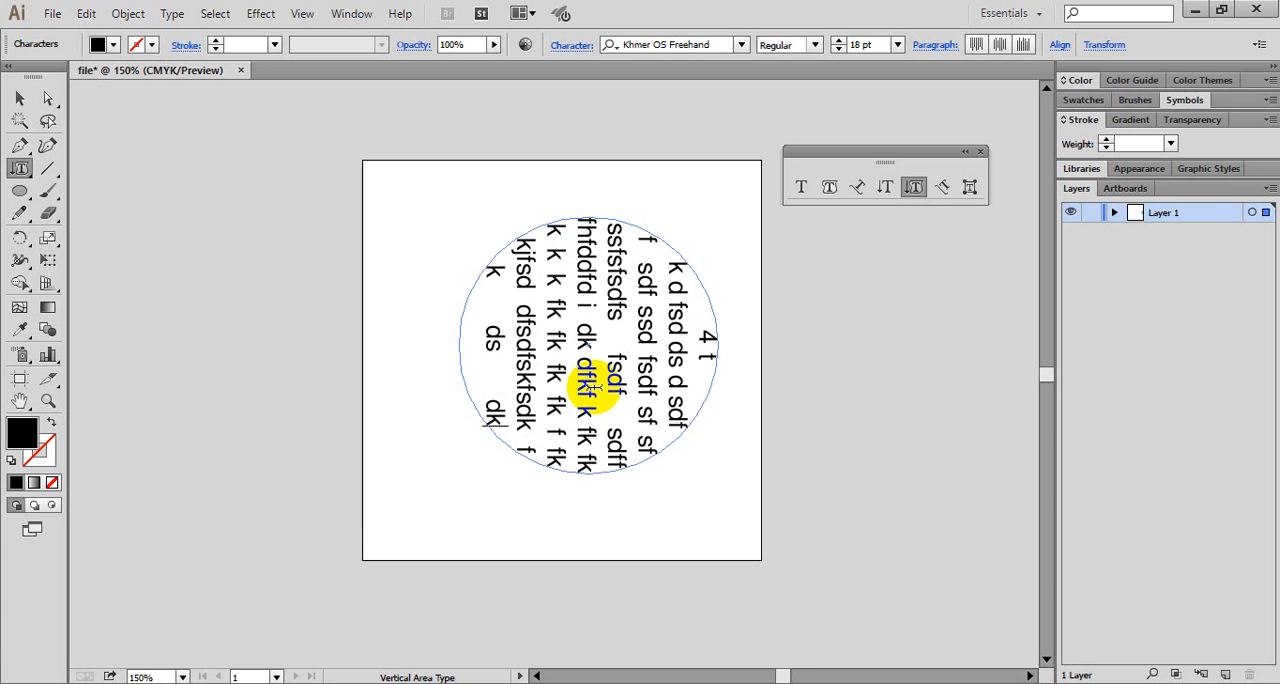
type(" fdkf sd")
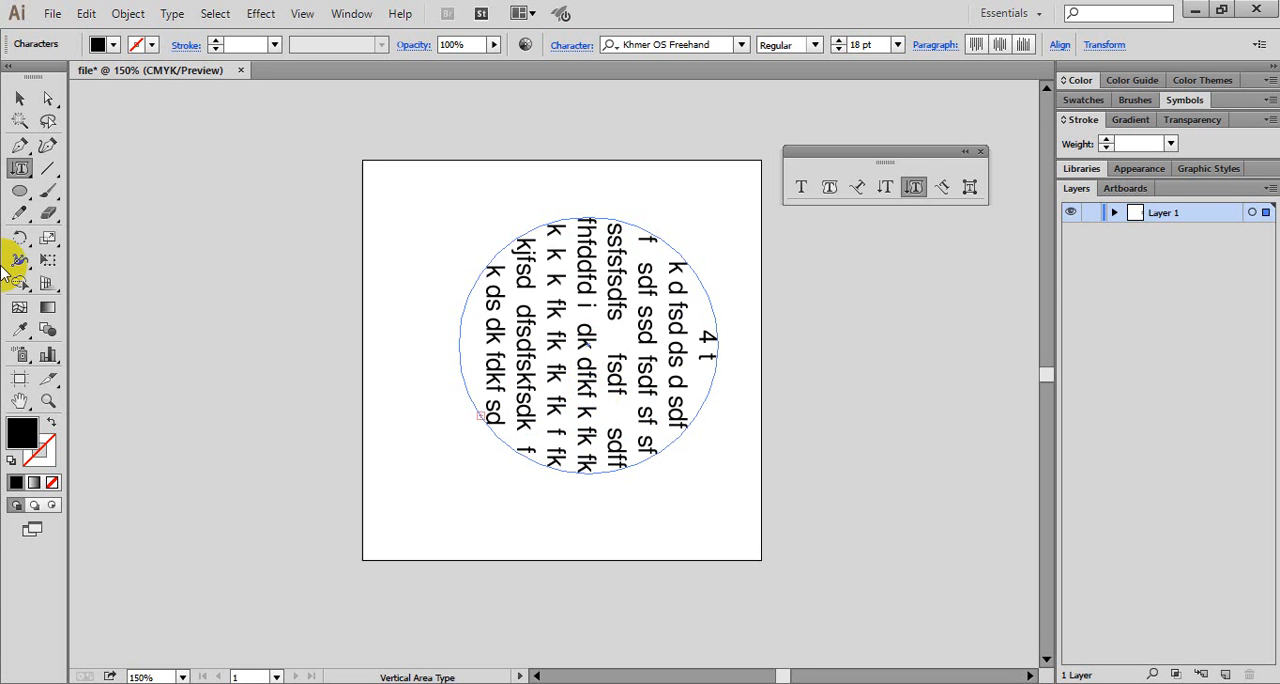
- Complete the circle's last vertical column with "fdkf sd" and deselect the text
left_click(19, 98)
left_click(786, 415)
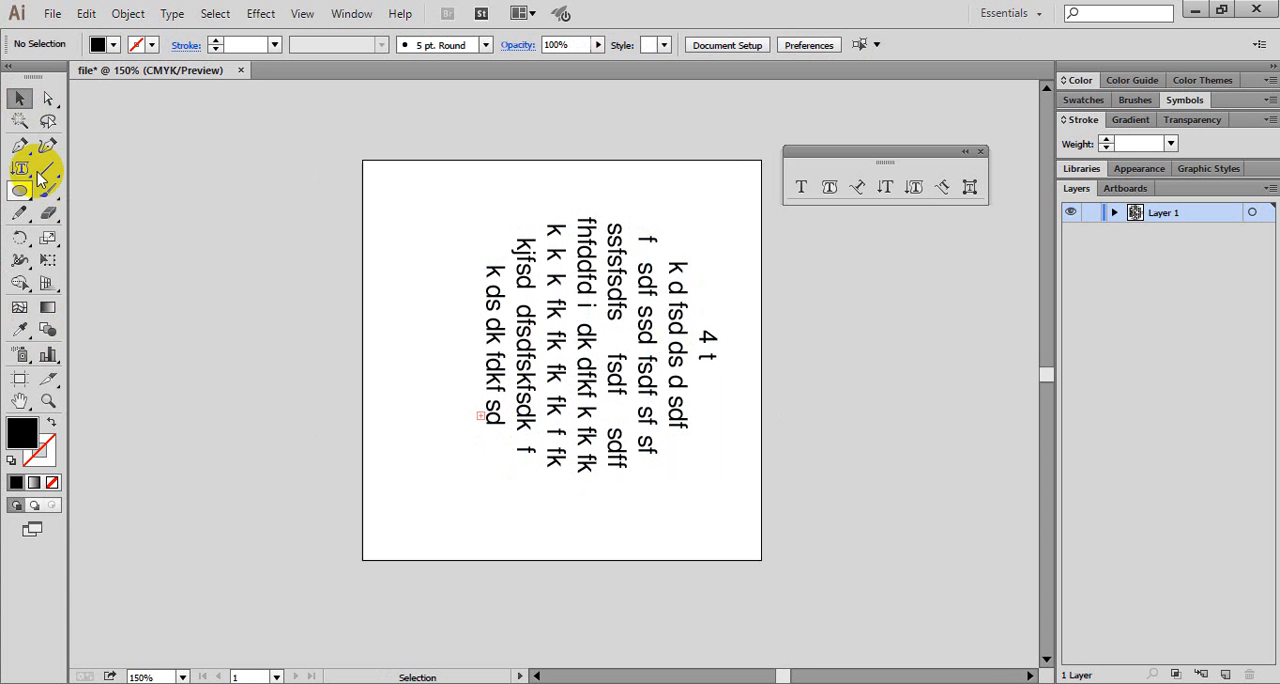
- Insert extra spaces in the circle's last vertical column so it reads "k ds dk fd k f", and deselect the text
left_click(914, 187)
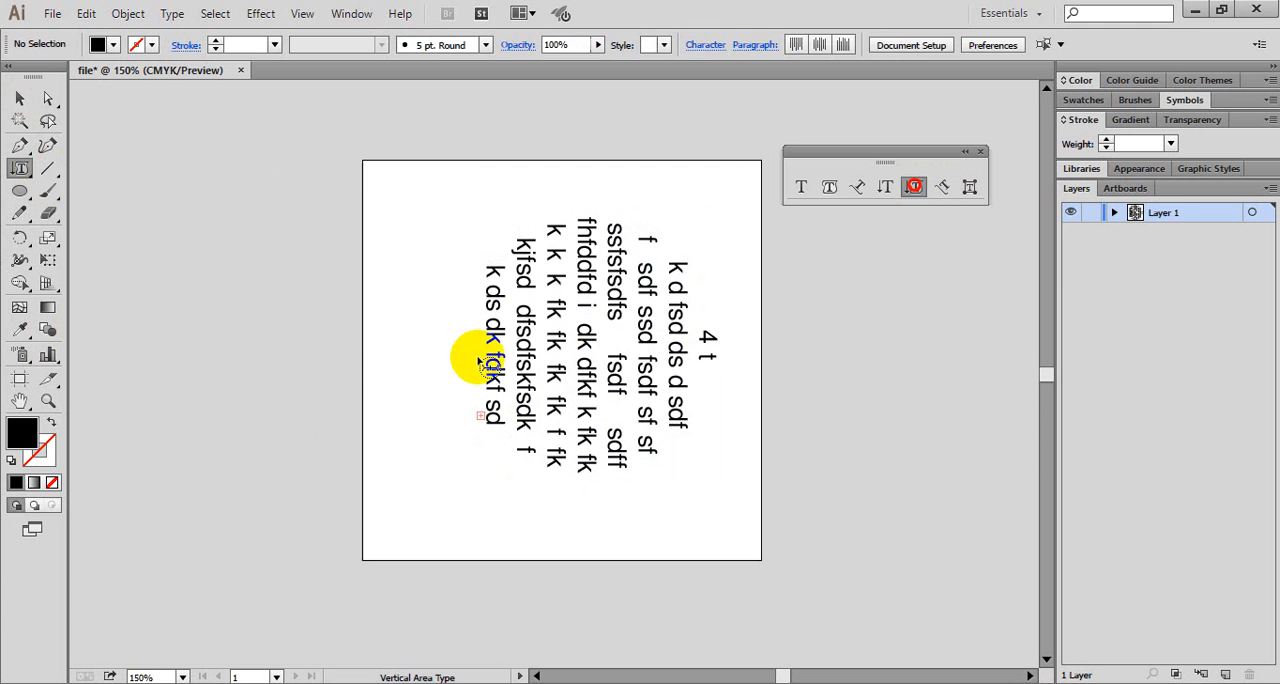
left_click(480, 362)
left_click_drag(499, 358, 499, 370)
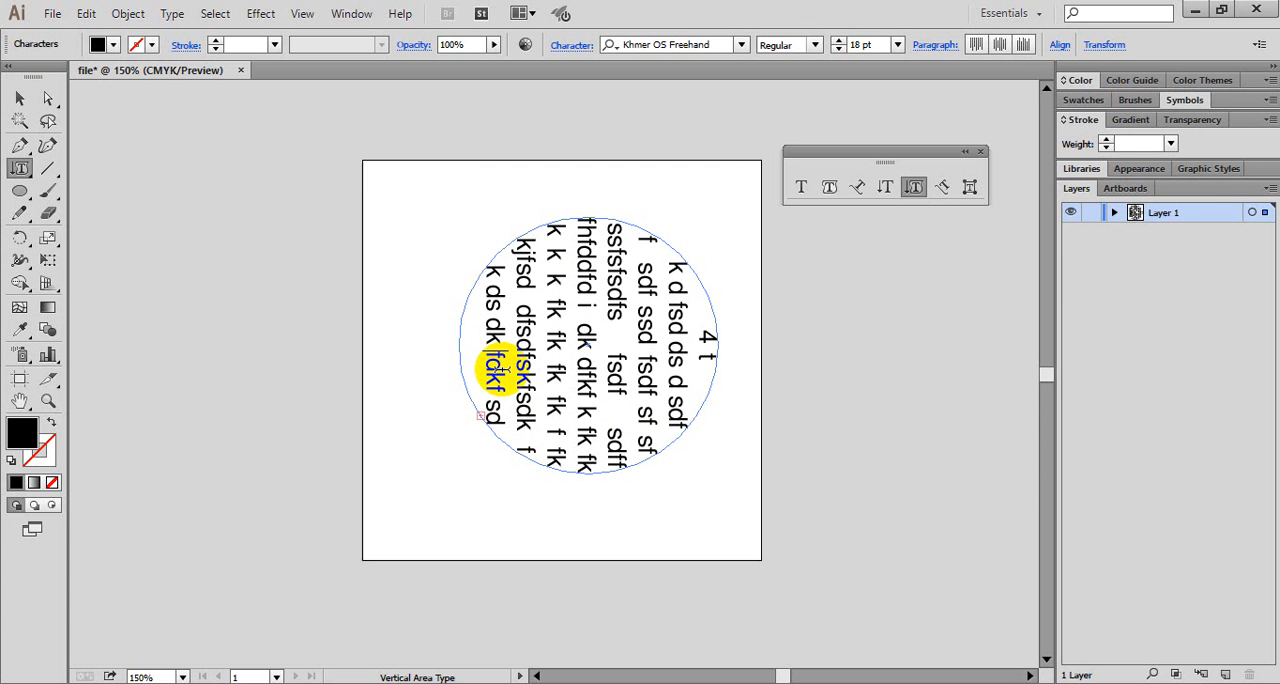
left_click(498, 374)
double_click(497, 375)
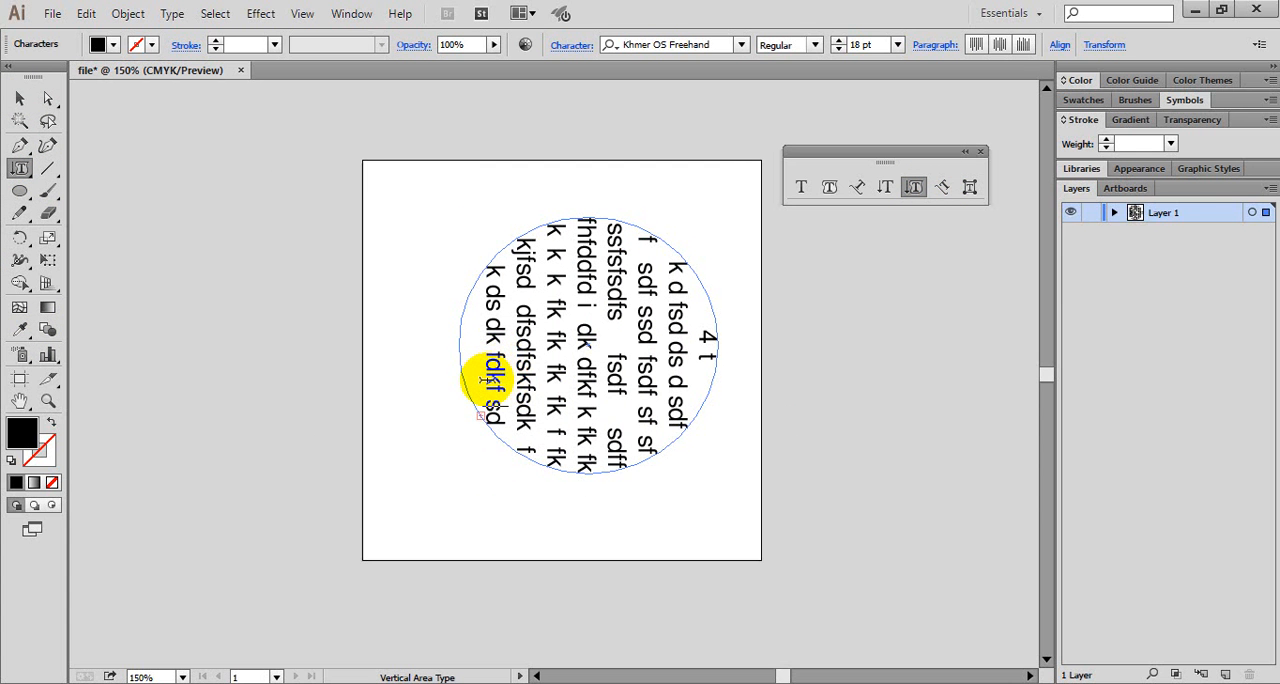
left_click_drag(486, 380, 493, 413)
double_click(489, 345)
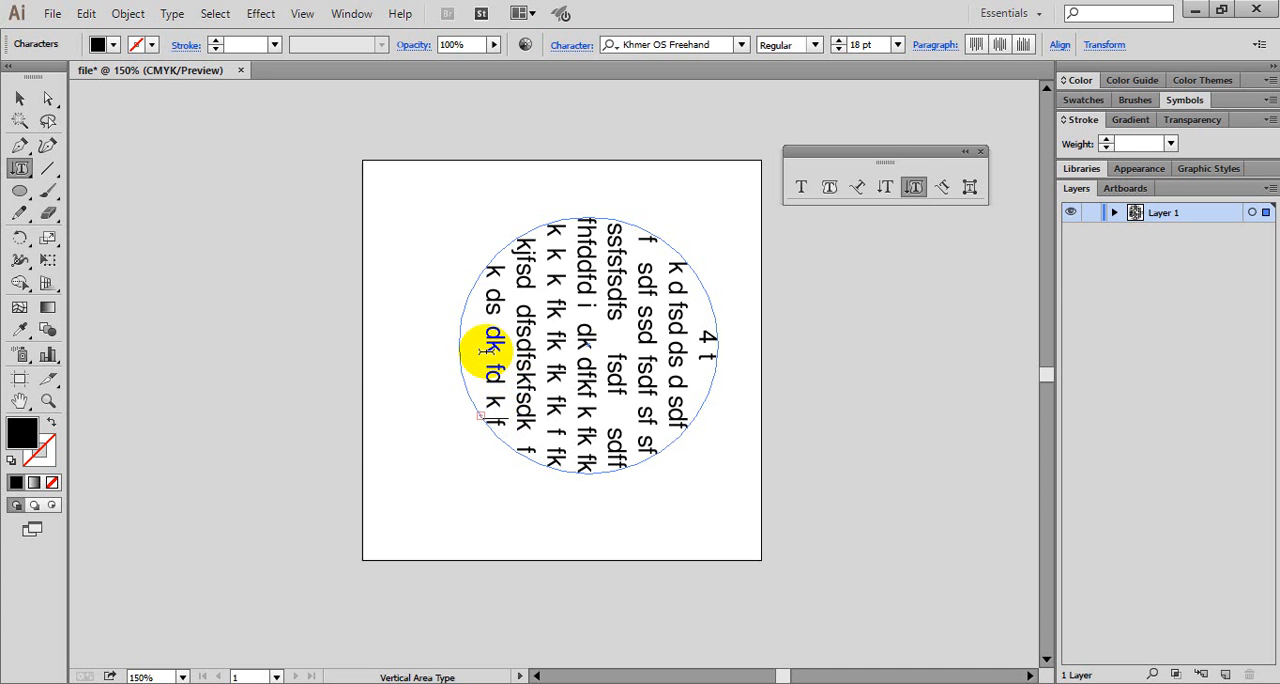
key("Escape")
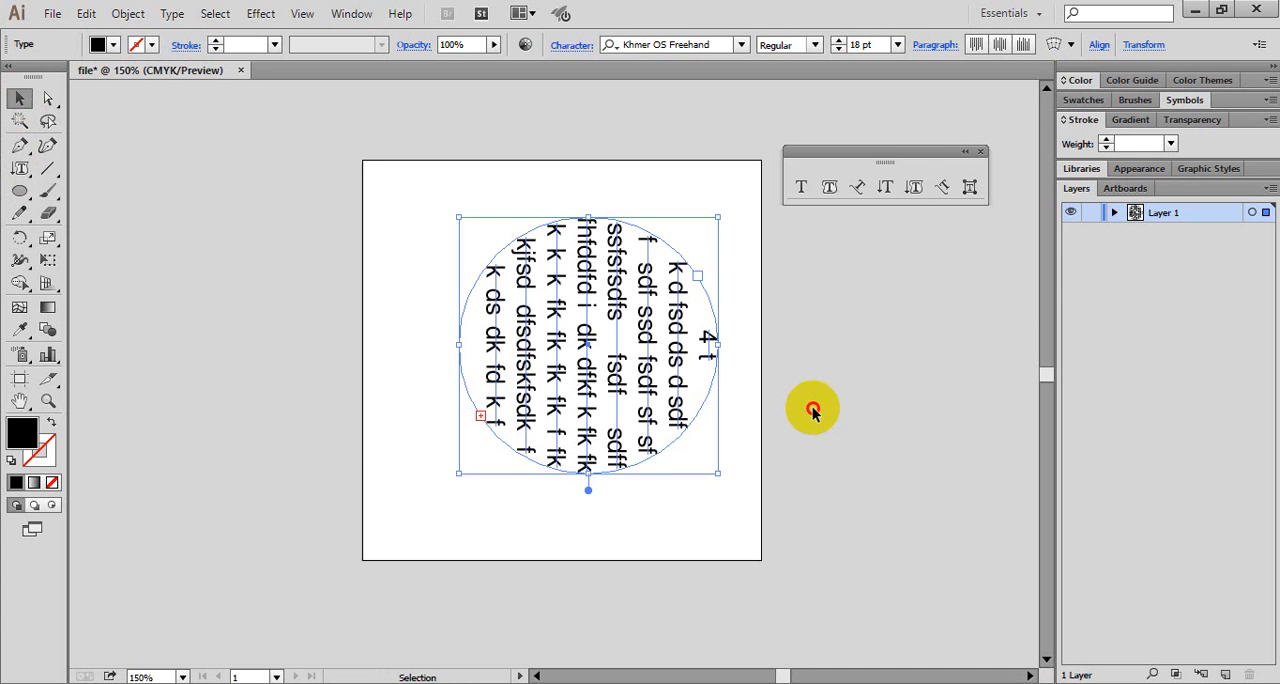
left_click(812, 410)
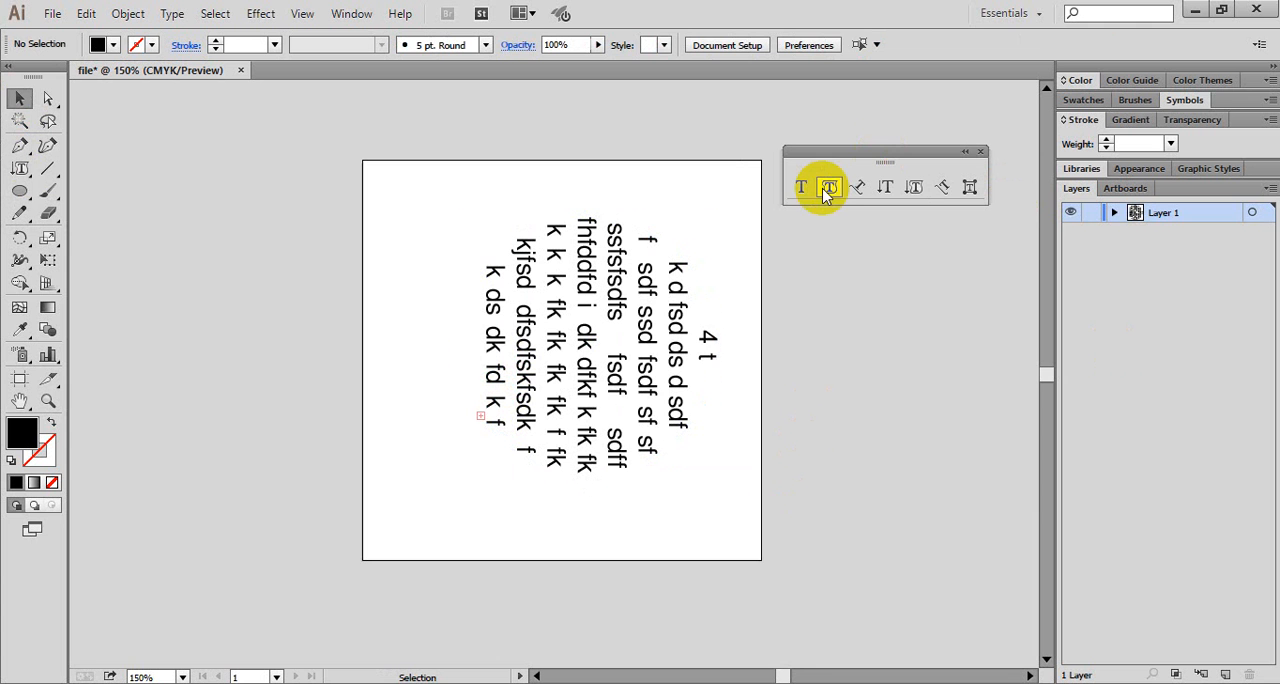
- Turn the vertical area text's bounding box freehand counterclockwise and move the object slightly up the artboard
left_click(713, 355)
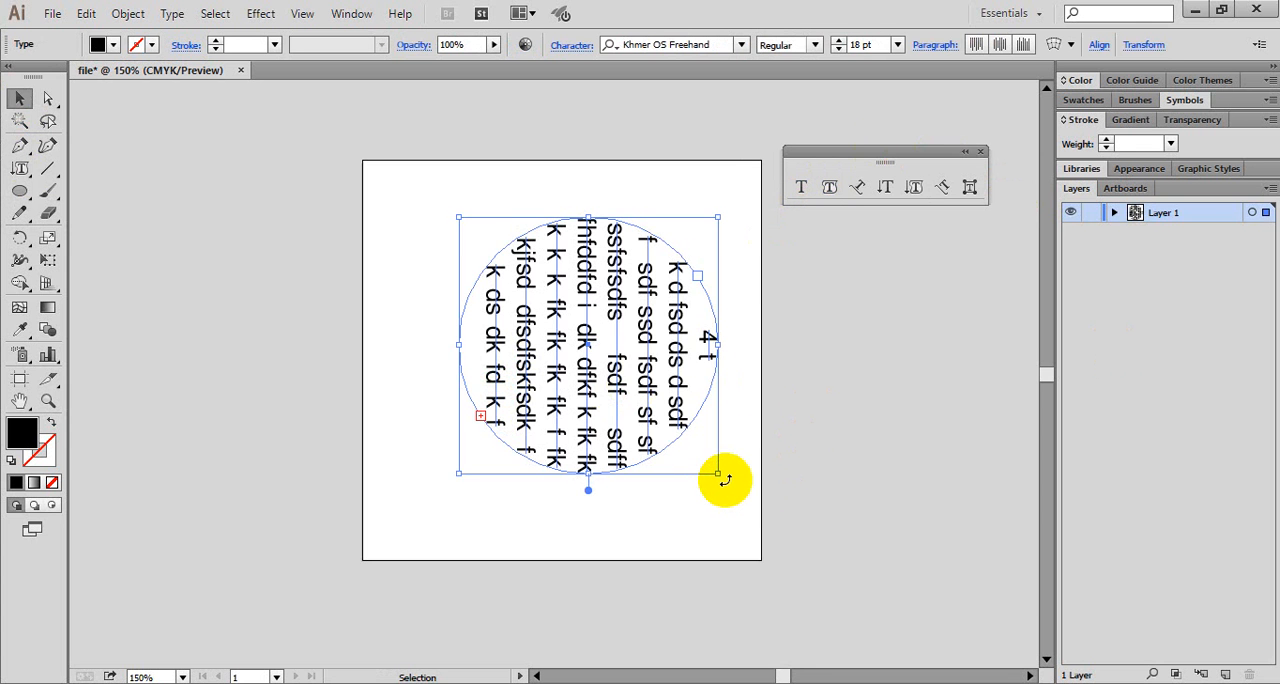
left_click_drag(725, 481, 748, 285)
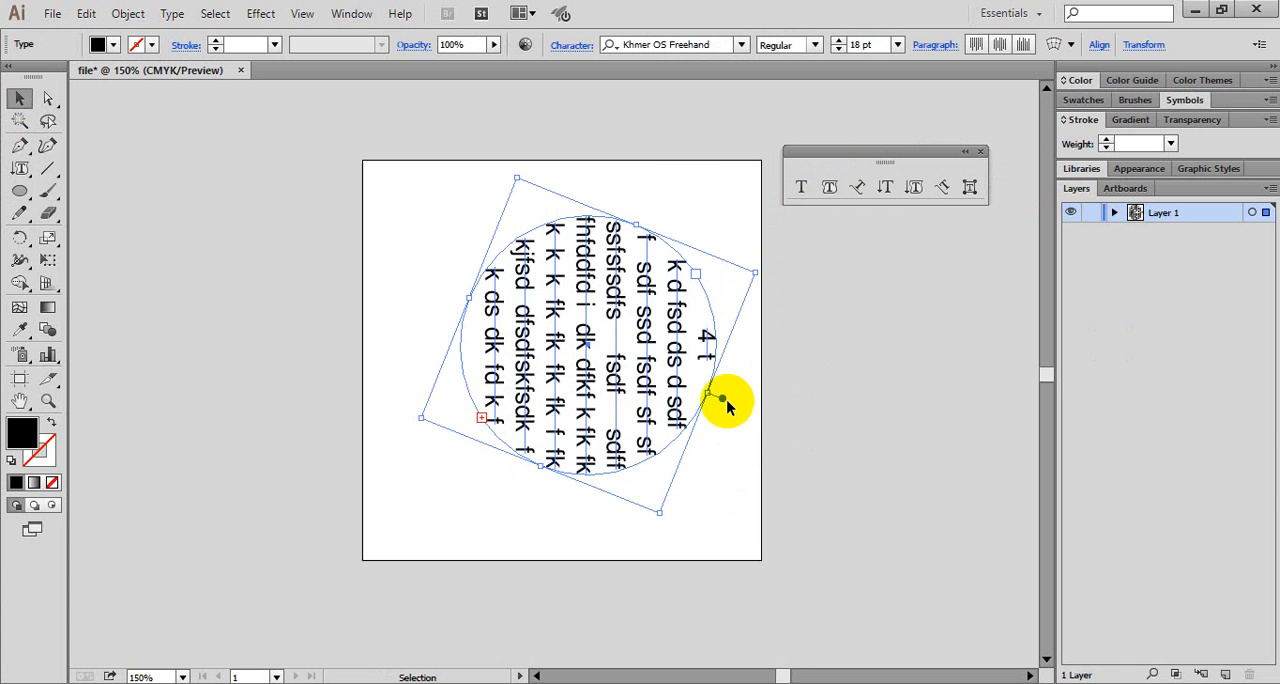
mouse_move(726, 401)
left_mouse_down()
mouse_move(745, 343)
mouse_move(725, 400)
left_mouse_up()
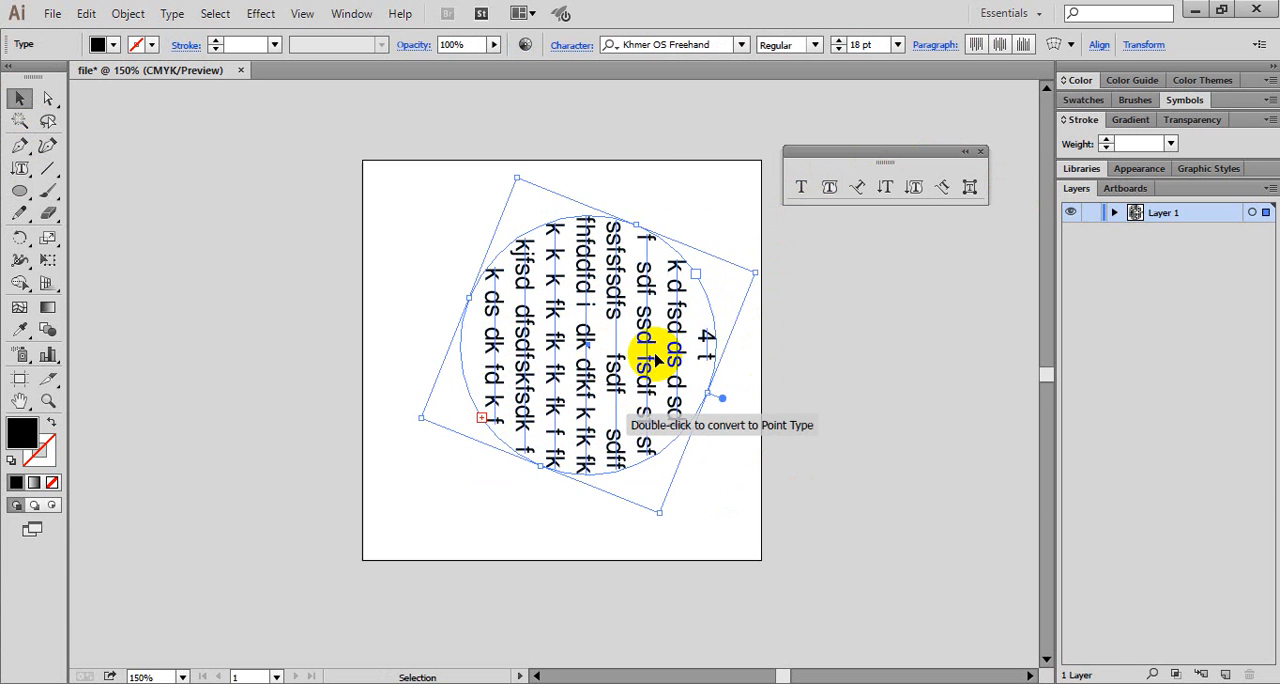
mouse_move(478, 420)
left_mouse_down()
mouse_move(502, 421)
mouse_move(480, 403)
left_mouse_up()
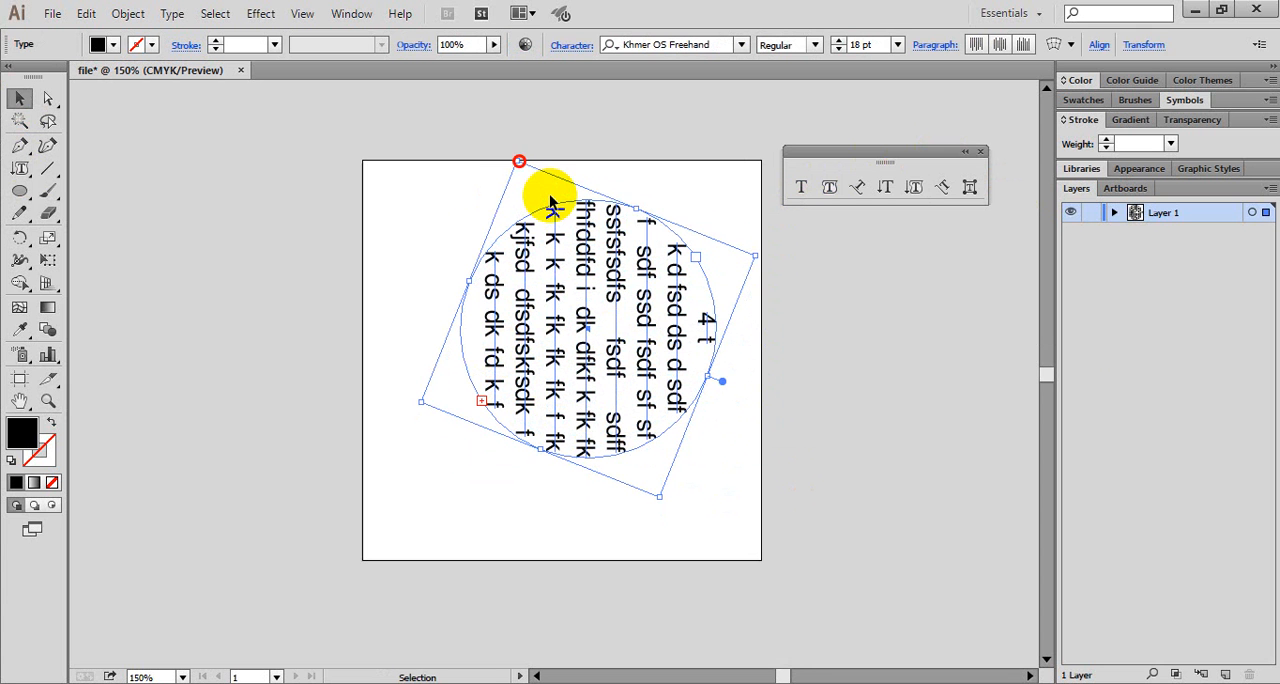
- Rotate the vertical area text 90° about the circle's centre so its lines run horizontally, and deselect it
left_click(24, 239)
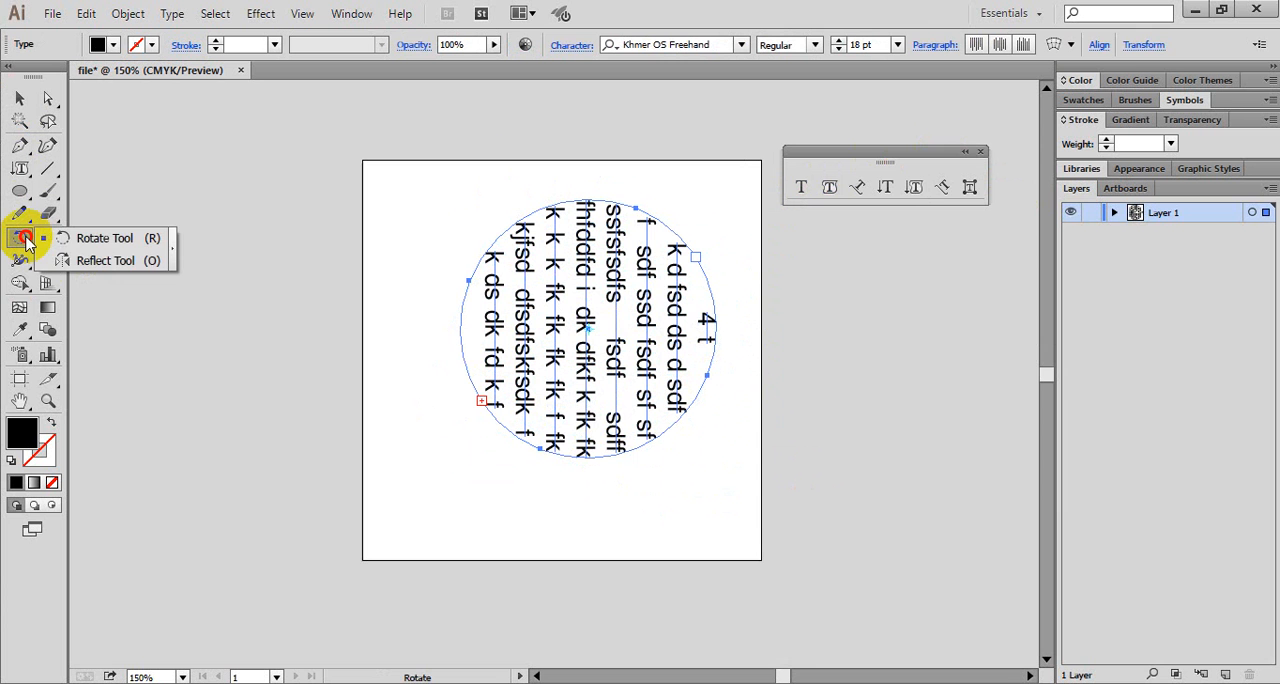
left_click(62, 238)
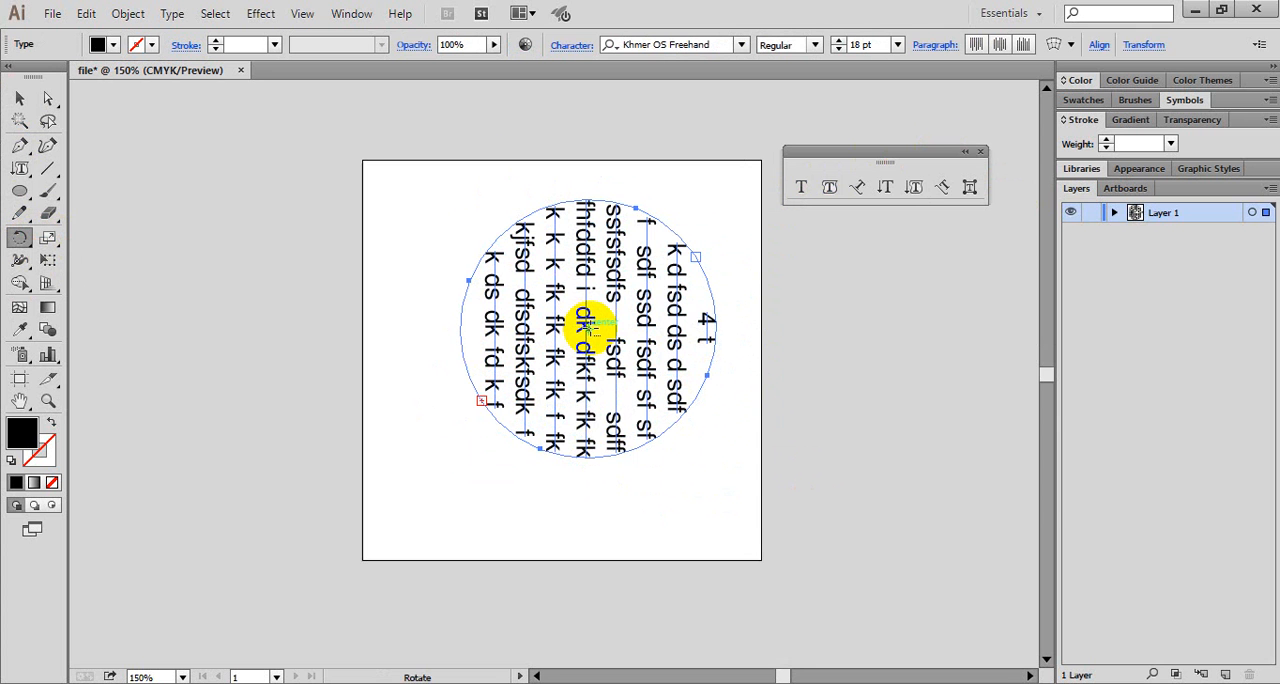
left_click(588, 322, "alt")
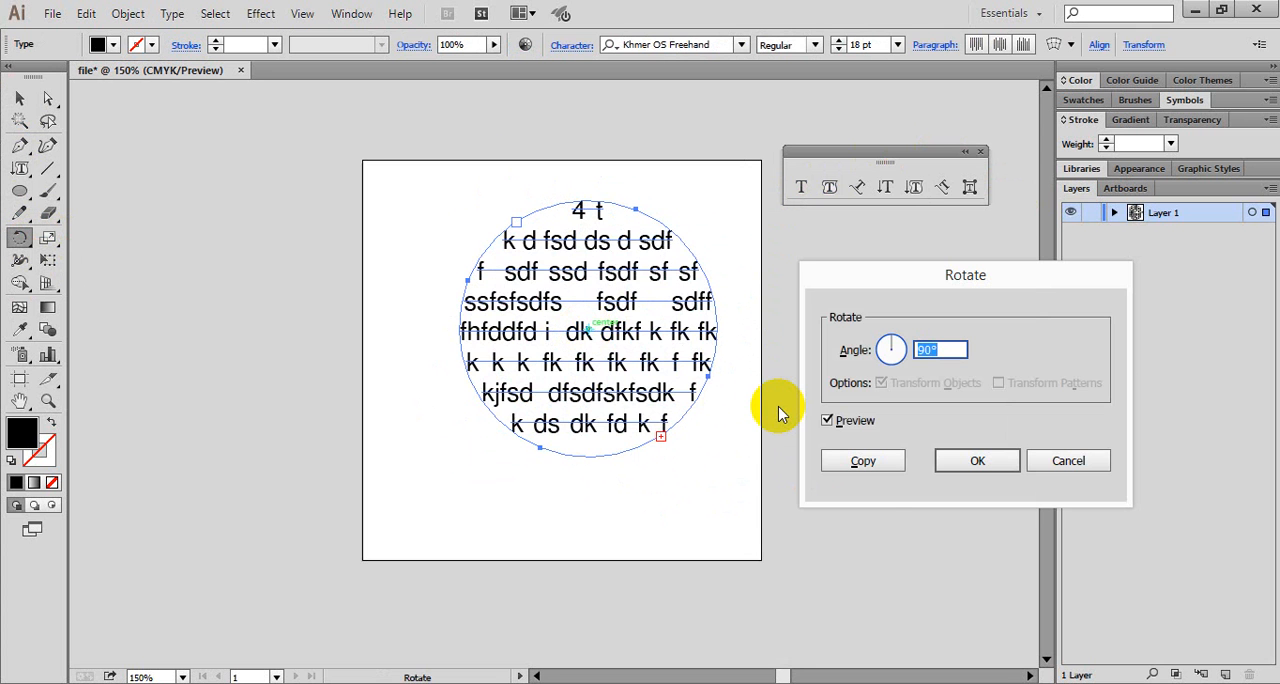
left_click(969, 462)
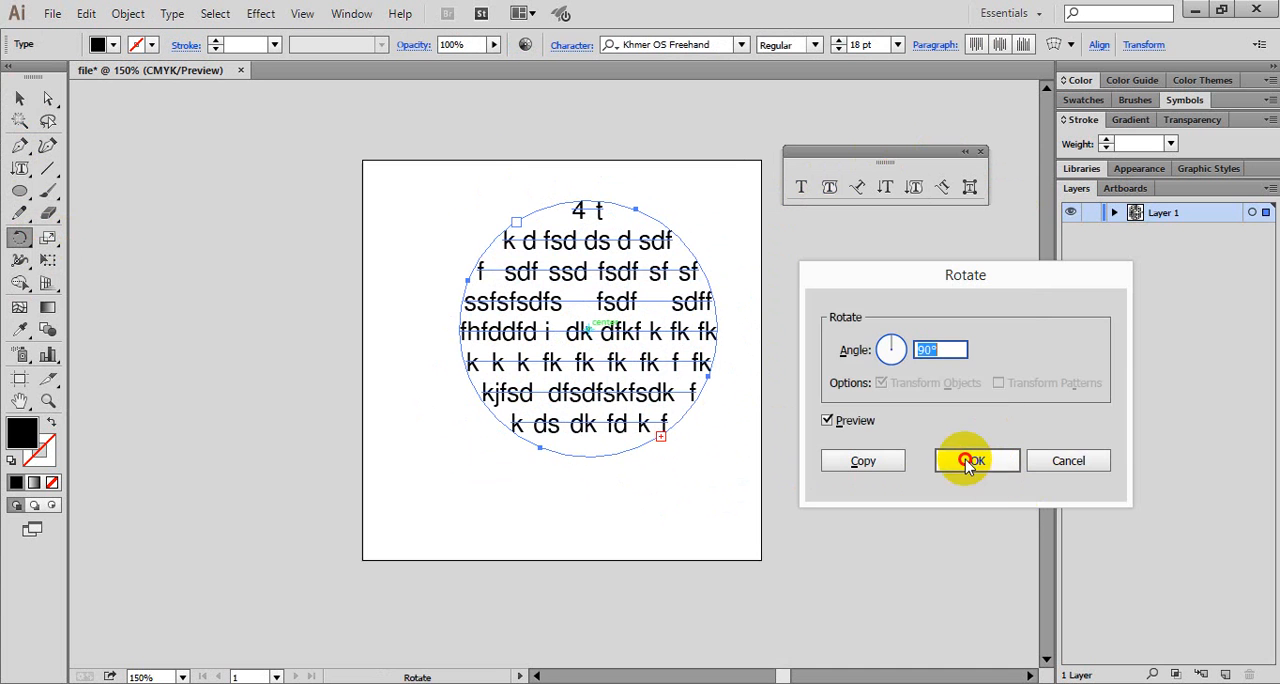
left_click(19, 98)
left_click(1009, 364)
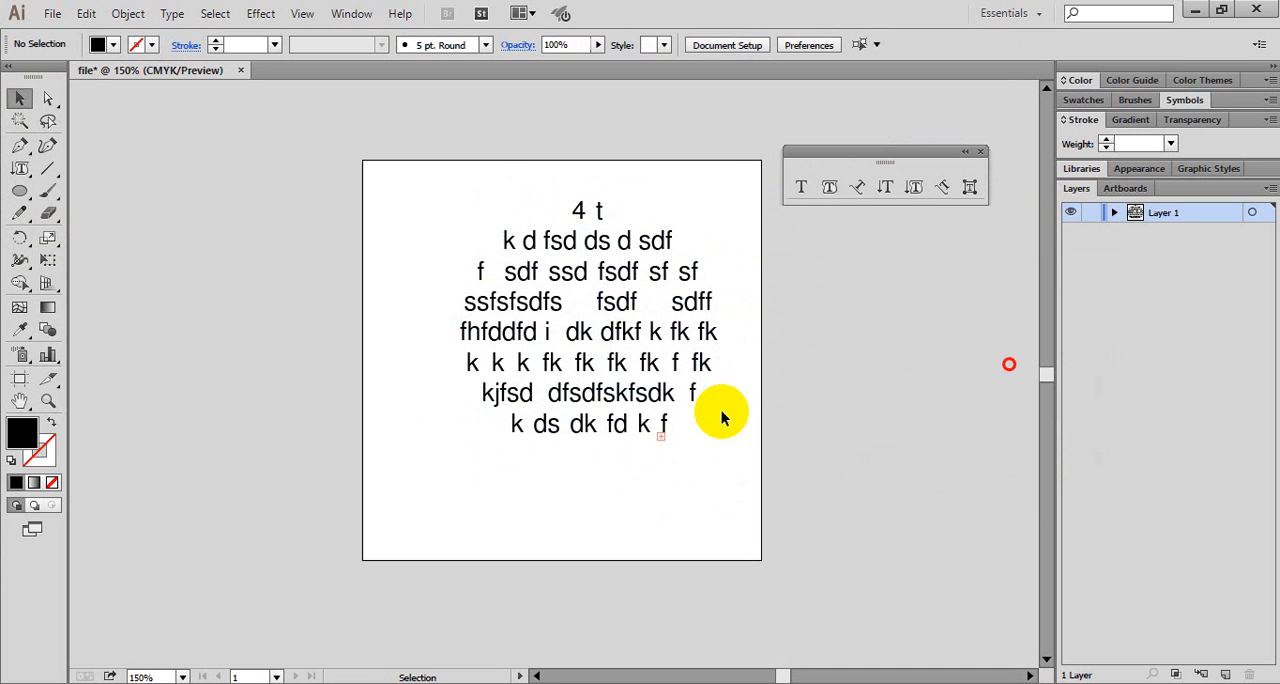
- Delete the rotated circle text from the artboard
left_click(723, 418)
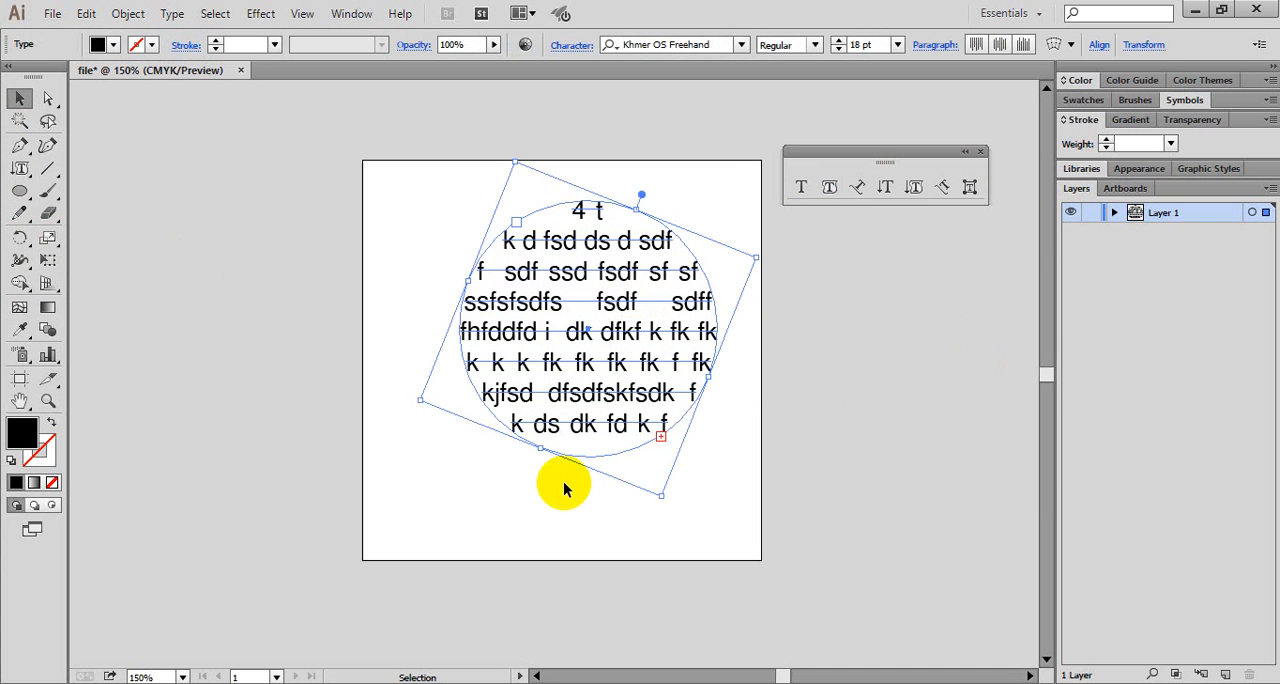
left_click(692, 445)
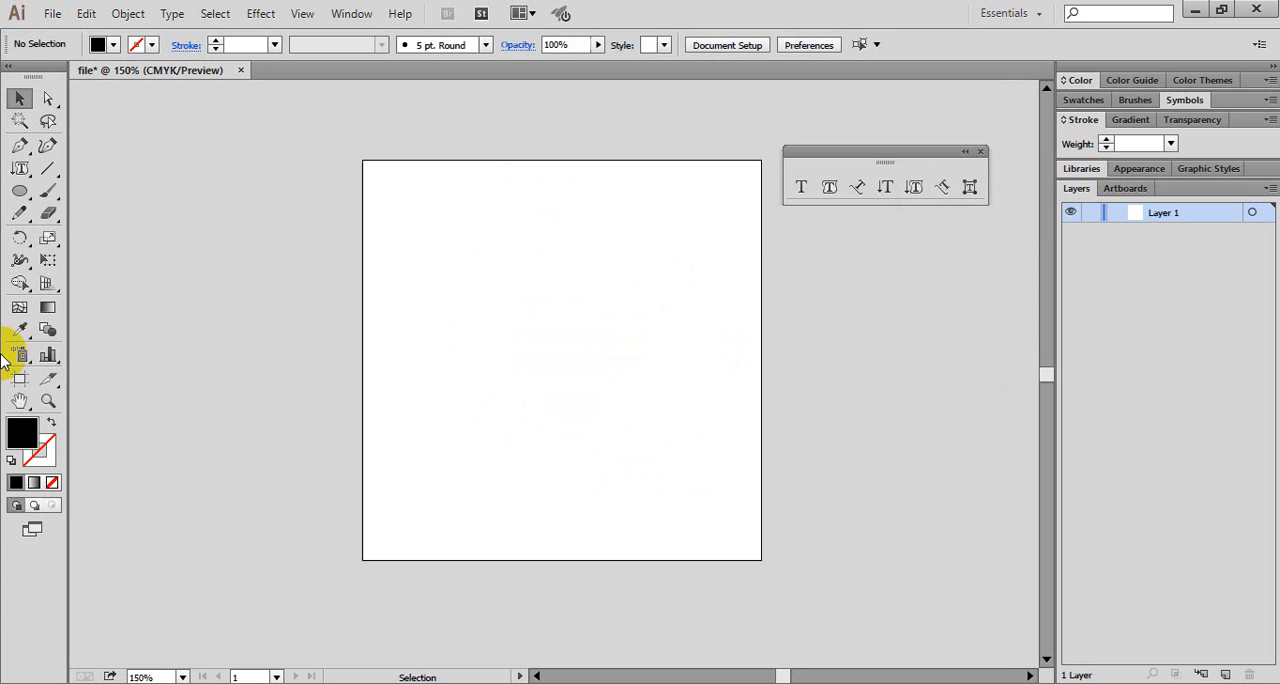
- Draw a large, nearly round ellipse in the middle of the artboard with no fill and a 1 pt red stroke
left_click(22, 194)
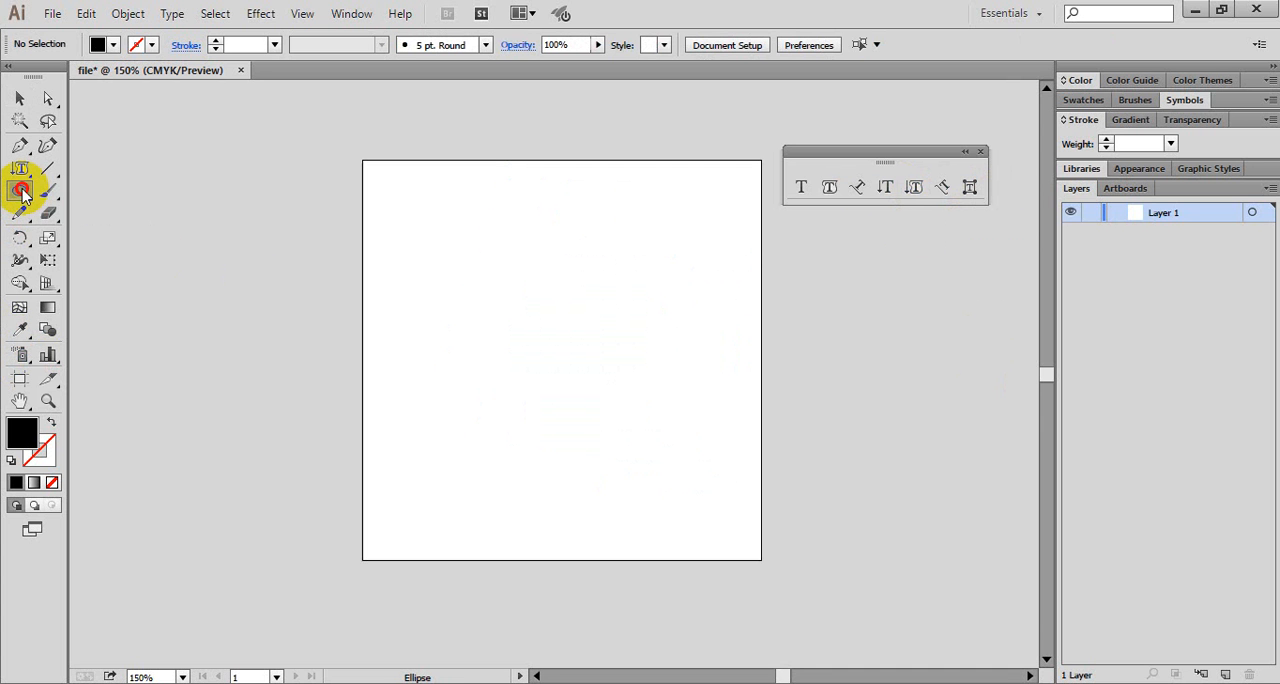
left_click_drag(22, 194, 92, 236)
left_click_drag(452, 240, 708, 505)
left_click(115, 46)
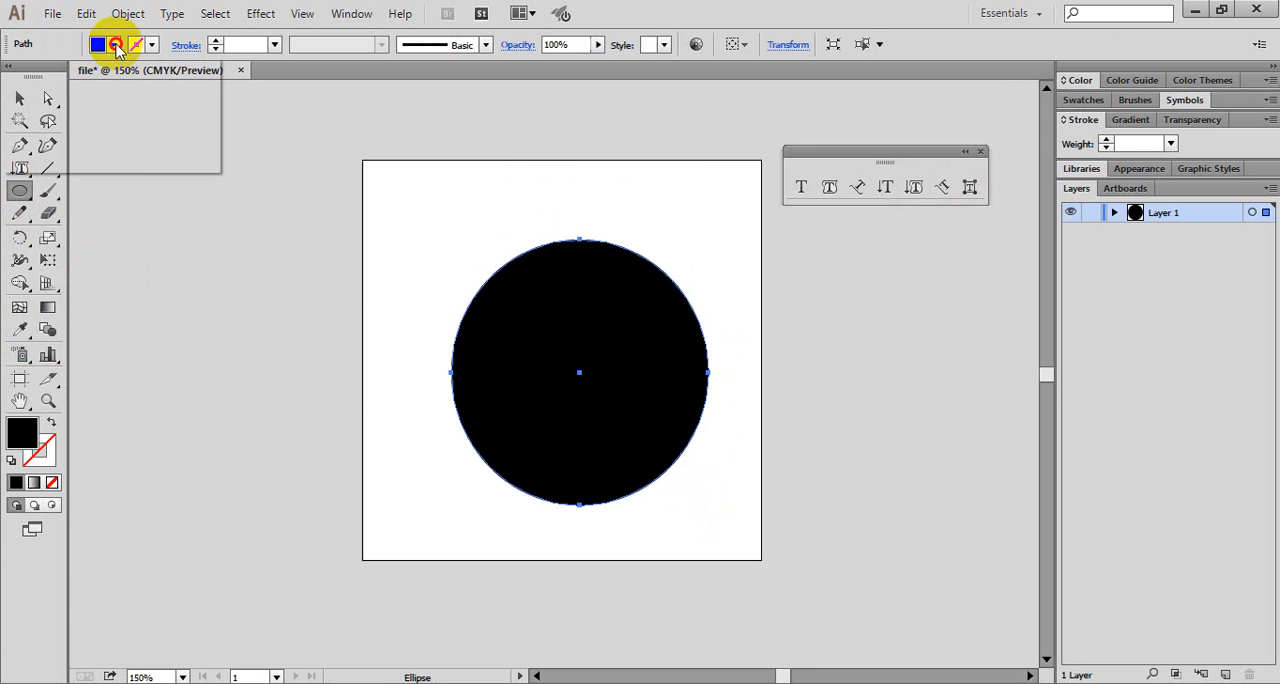
left_click(17, 78)
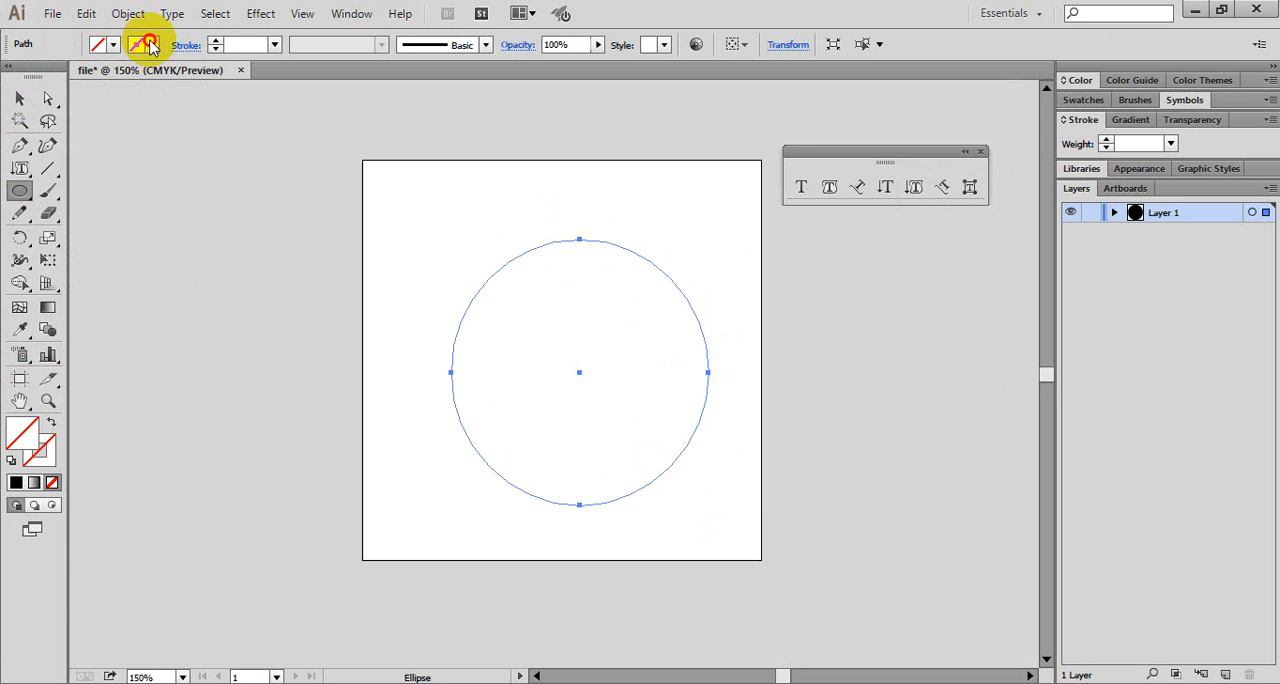
left_click(150, 45)
left_click(67, 78)
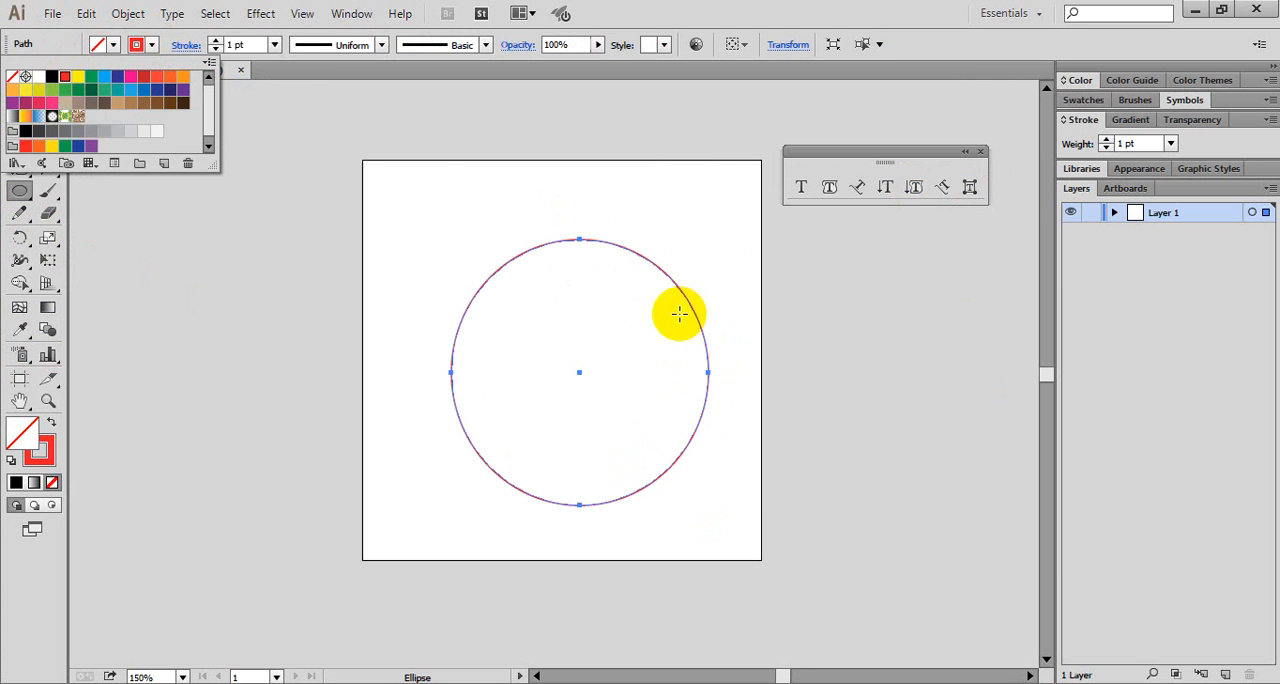
left_click(146, 226)
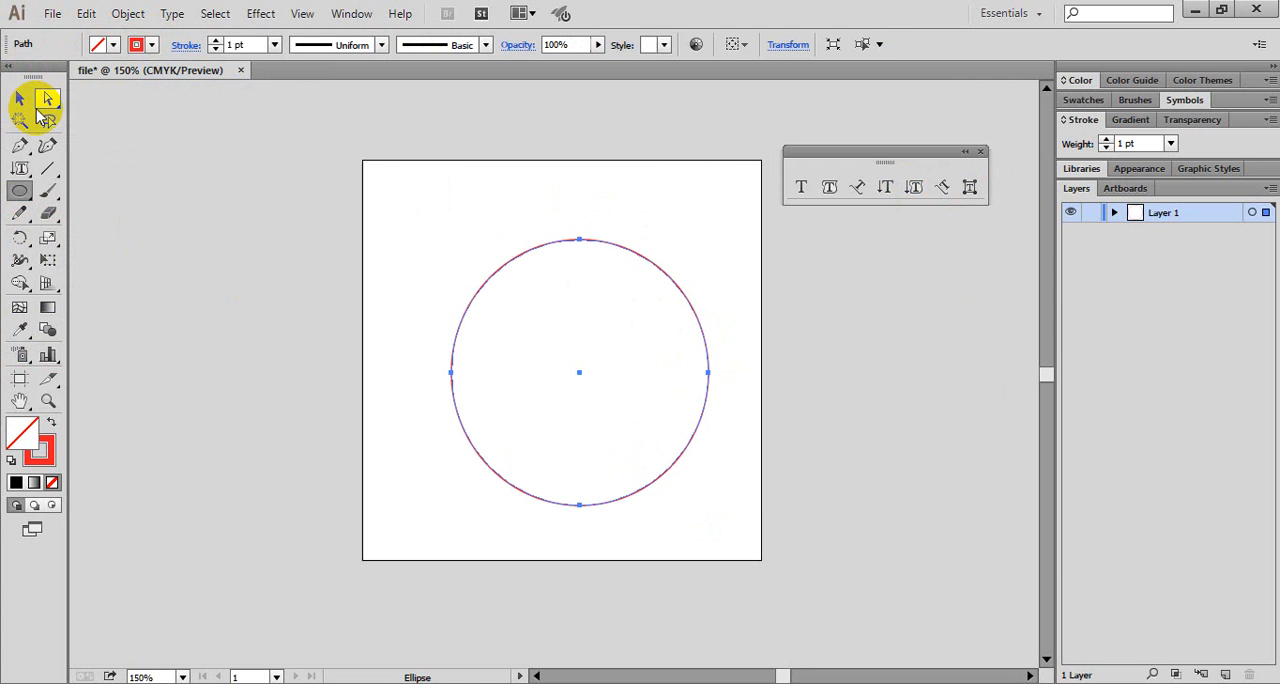
- Add Vertical Type on a Path to the circle's outline, starting near its top, and enter random f, g and d letters all the way around
left_click(941, 190)
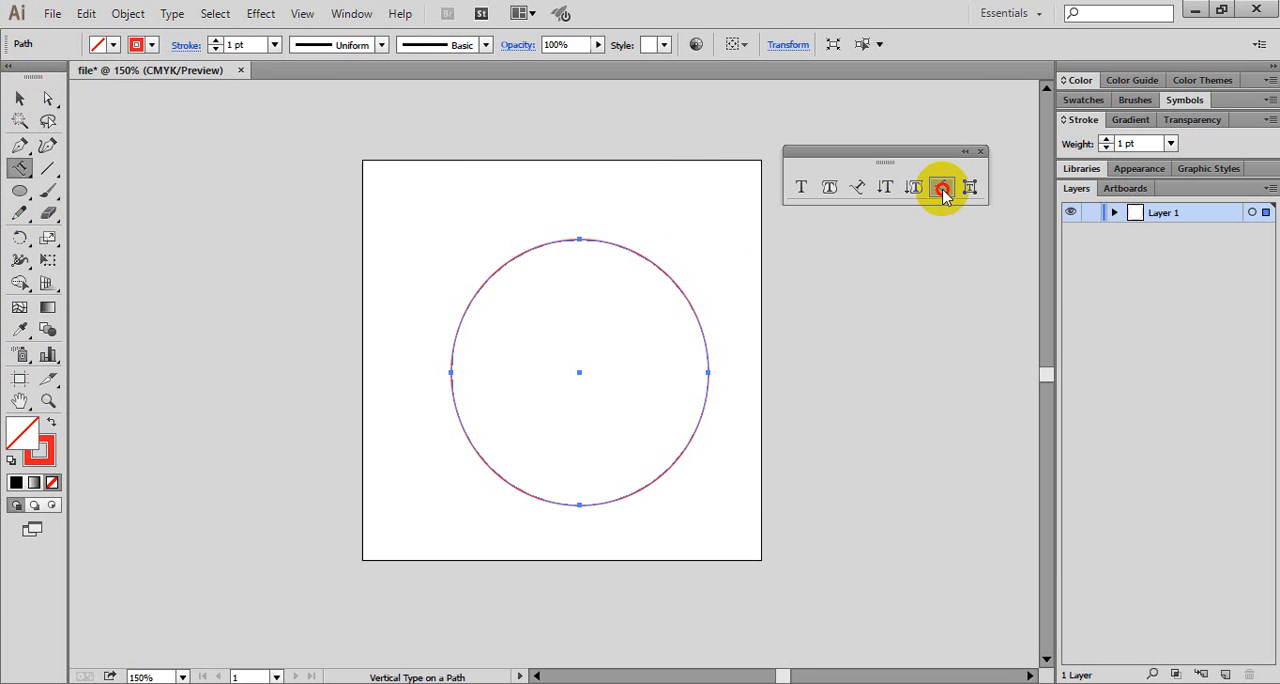
left_click(556, 239)
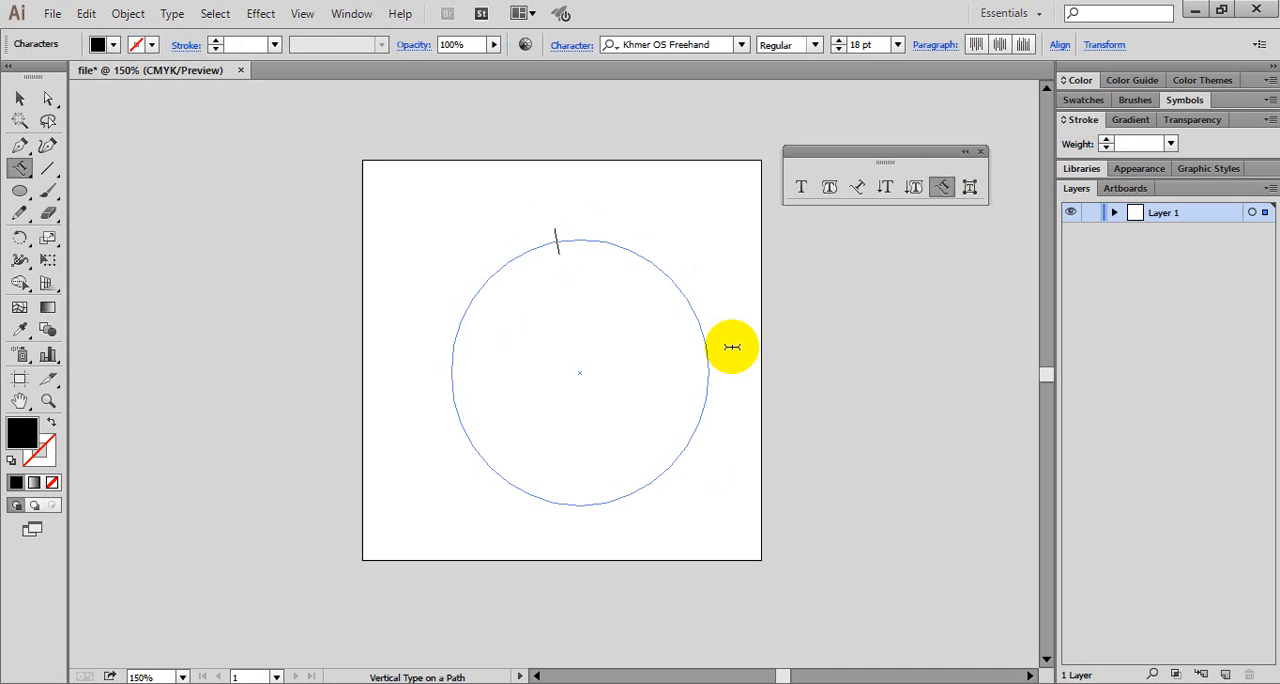
type("fgdgdfgdfgggdfgdgd")
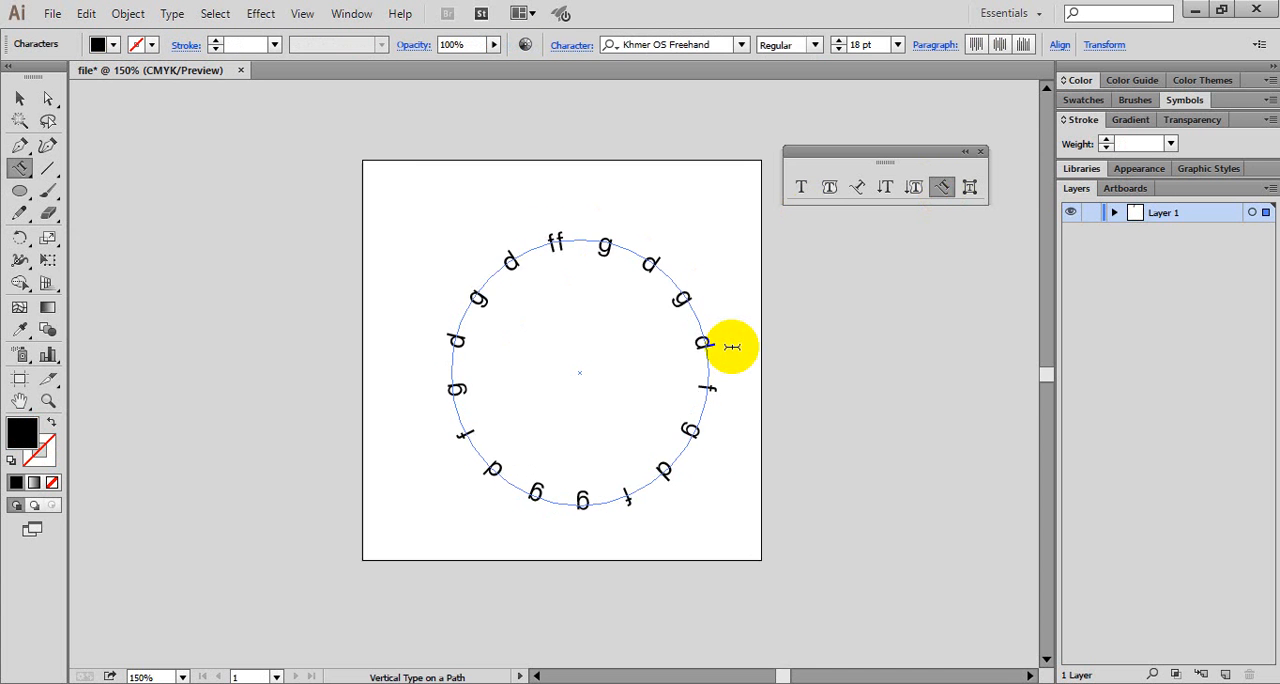
type("gdgdgdfgfgfgg")
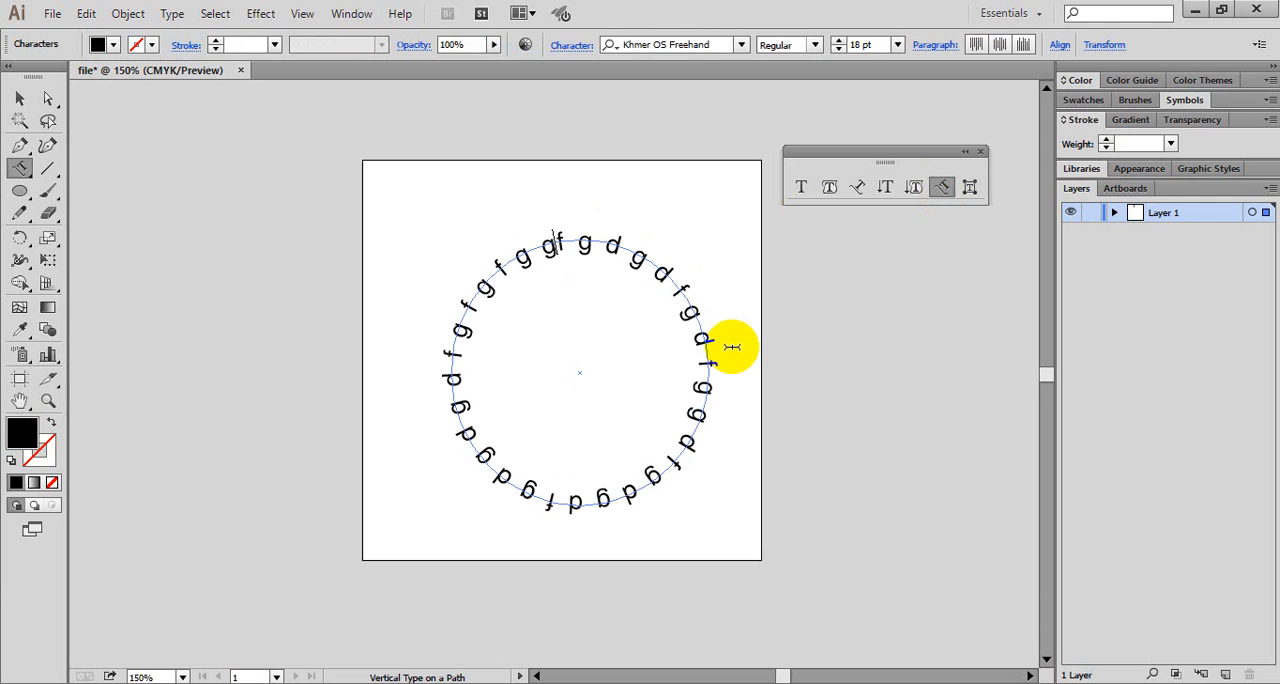
type("dfgdgdgdgdfg")
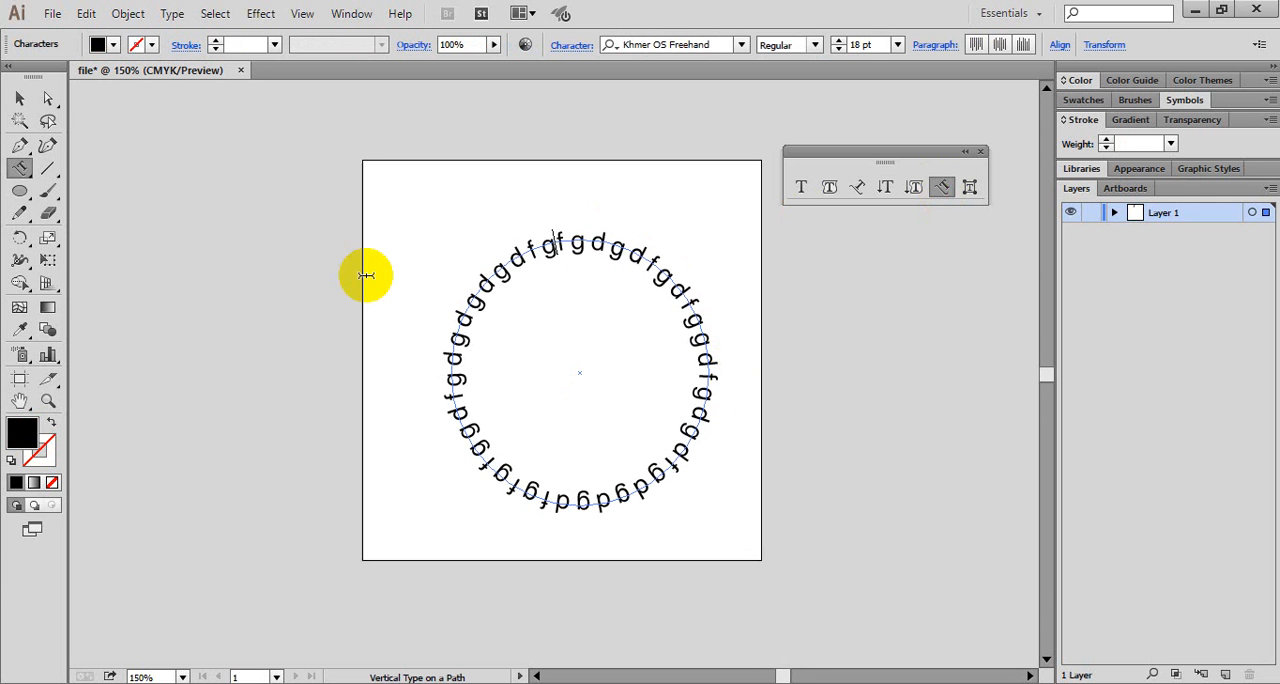
- Select the circular vertical path text and delete it
left_click(19, 98)
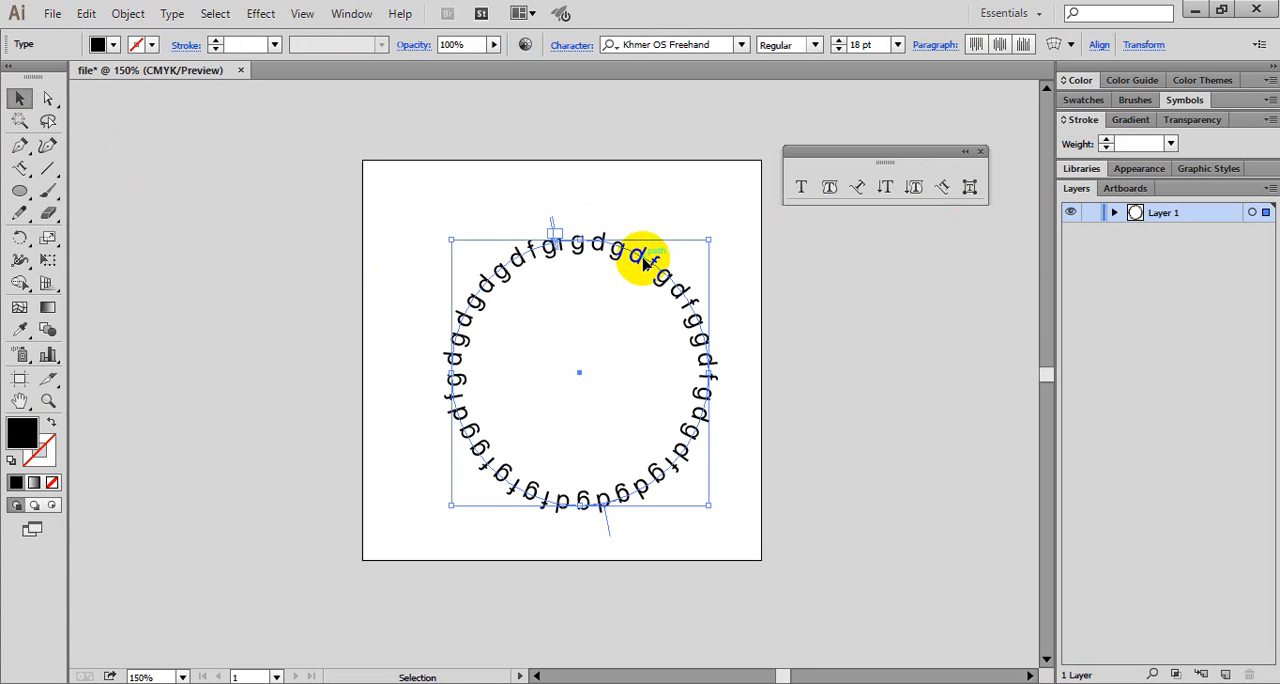
left_click_drag(645, 262, 572, 231)
key("Delete")
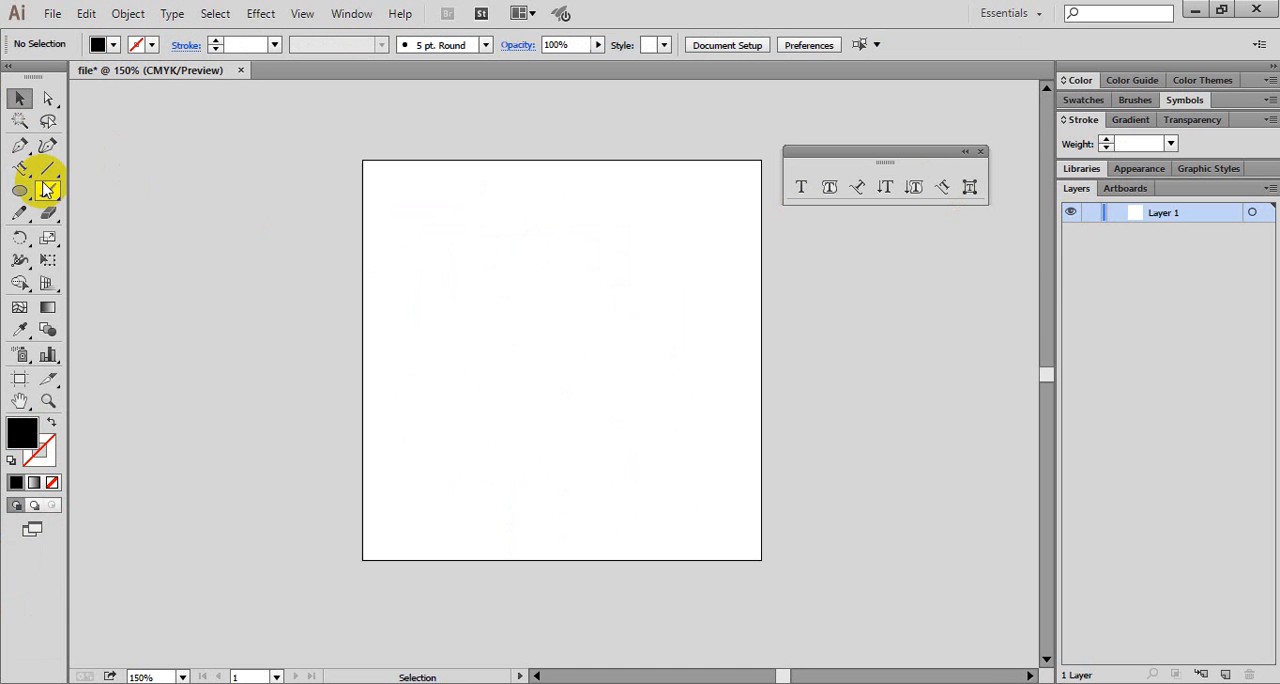
- Draw an open S-shaped path with three anchor points across the artboard using the Pen tool, starting outside its lower edge area
left_click(24, 148)
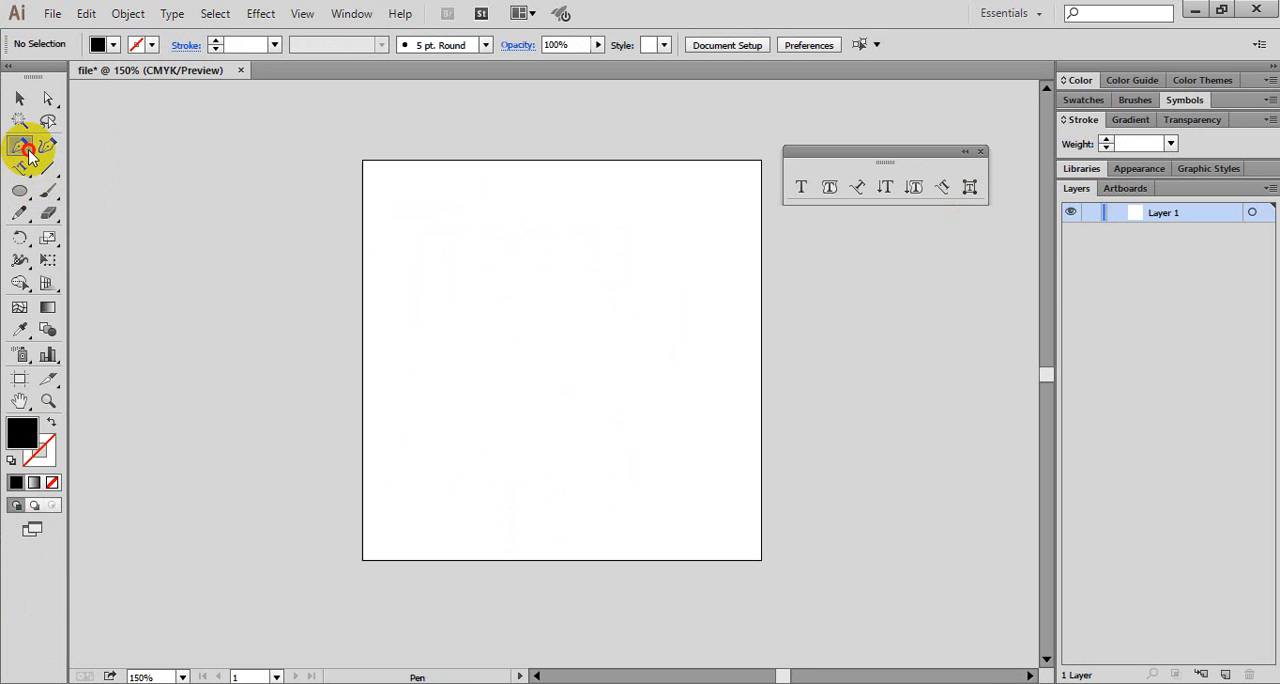
left_click(306, 473)
left_click_drag(480, 349, 591, 412)
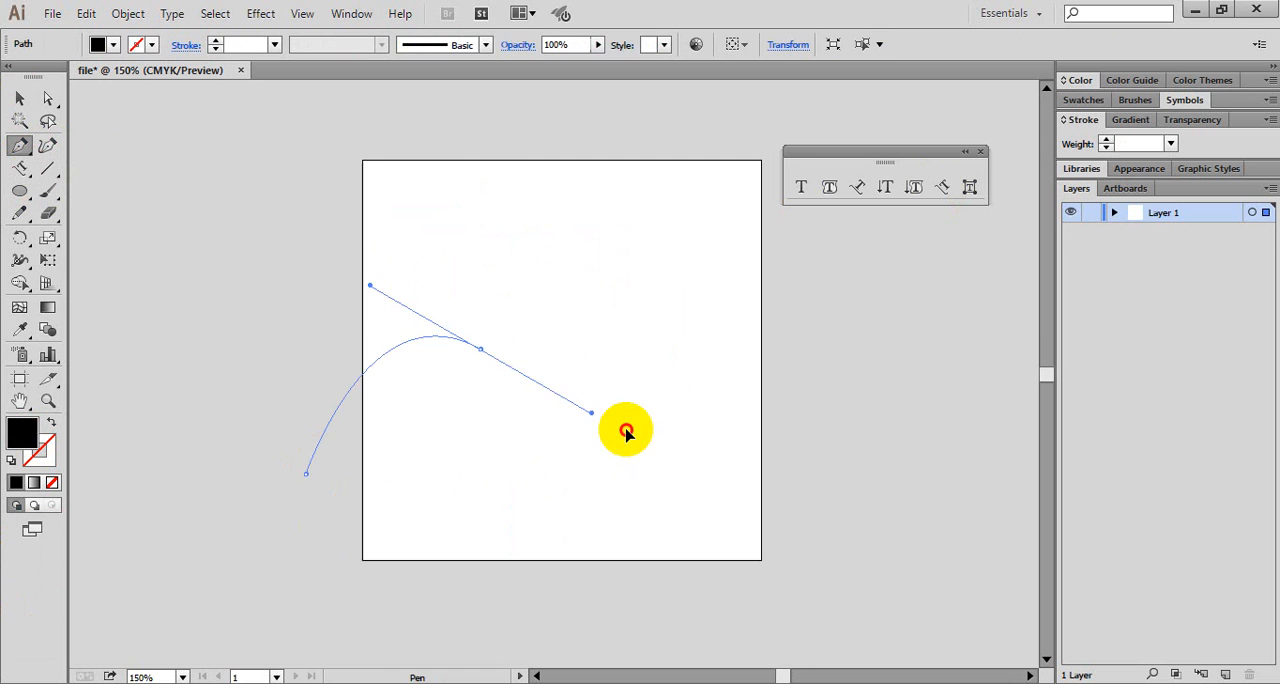
left_click_drag(741, 309, 731, 221)
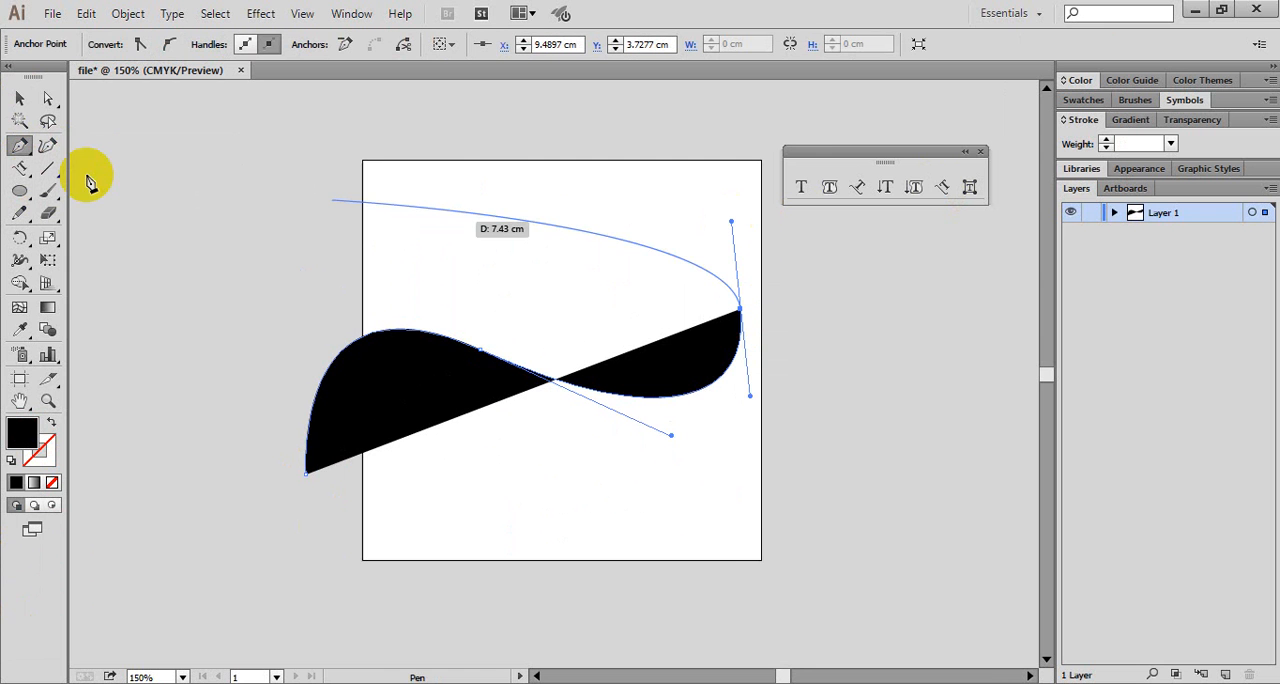
left_click(20, 99)
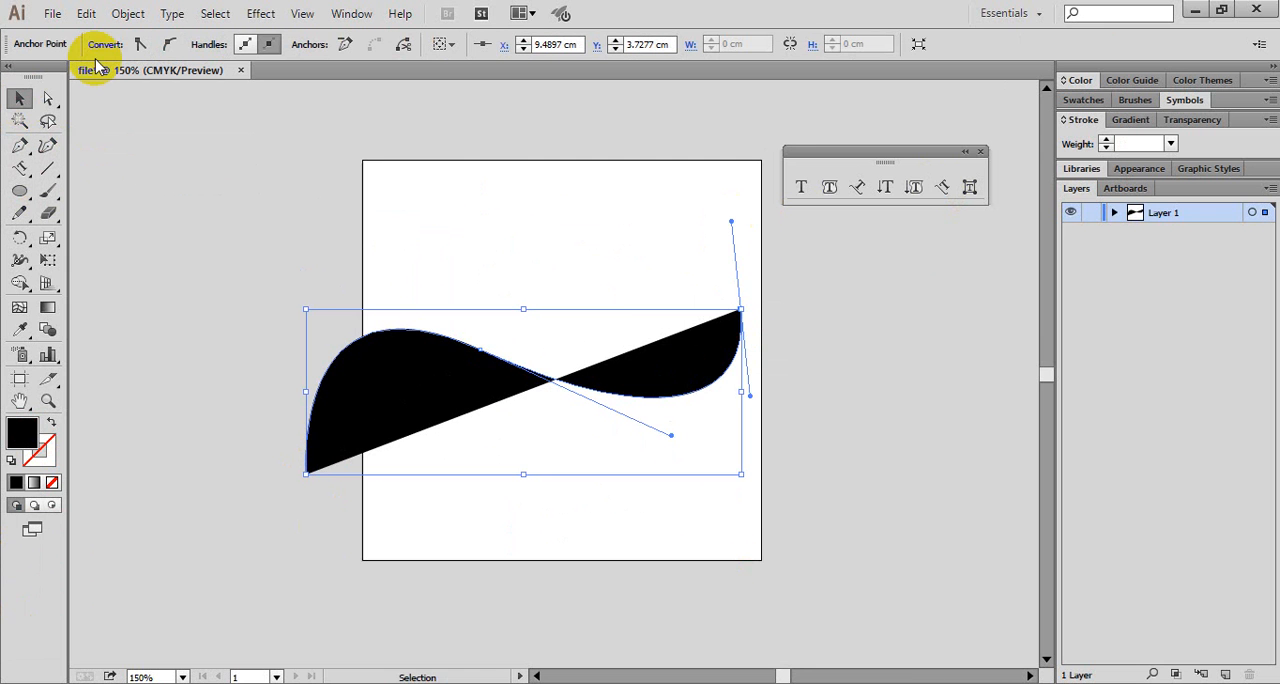
- Remove the fill from the whole S-shaped path and give it a red stroke
key("ctrl+a")
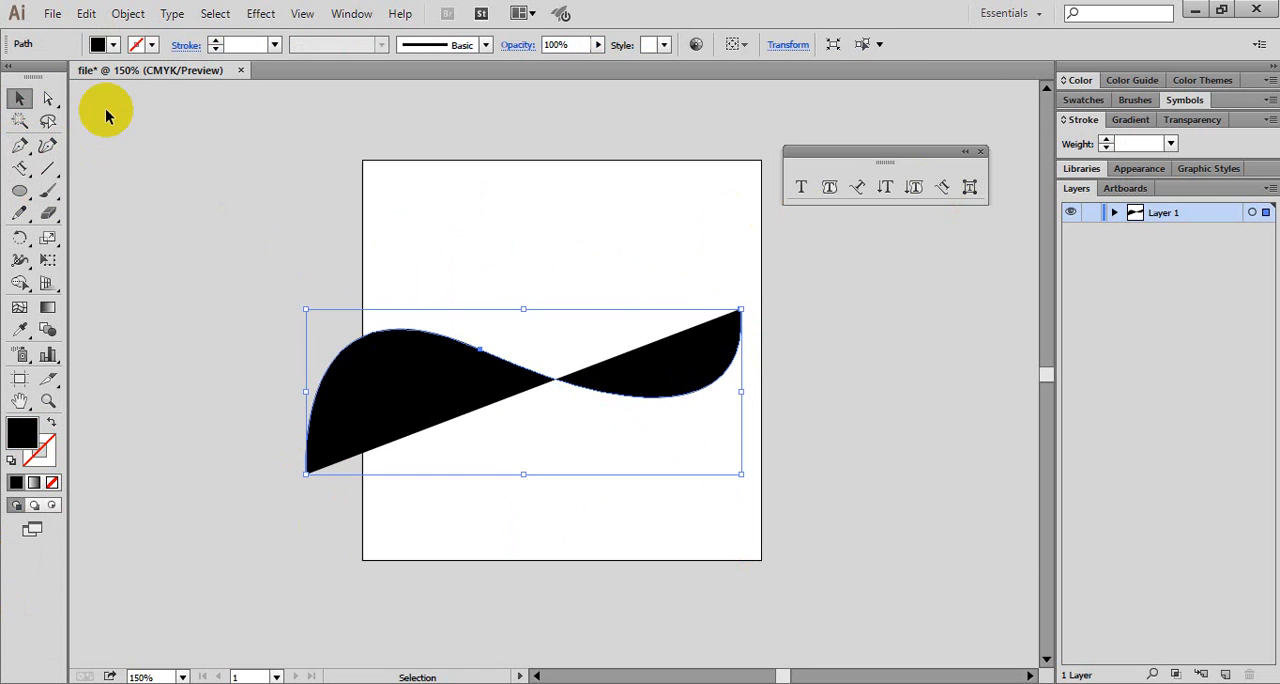
left_click(113, 44)
left_click(12, 76)
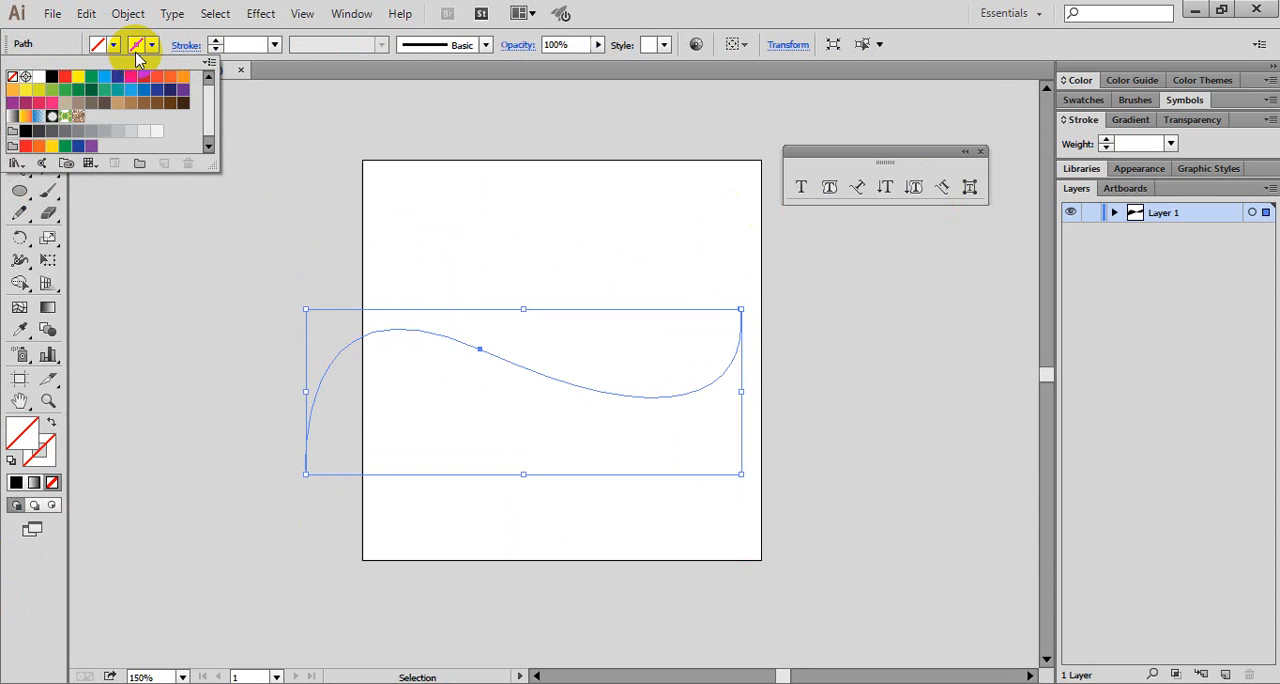
left_click(146, 47)
left_click(147, 47)
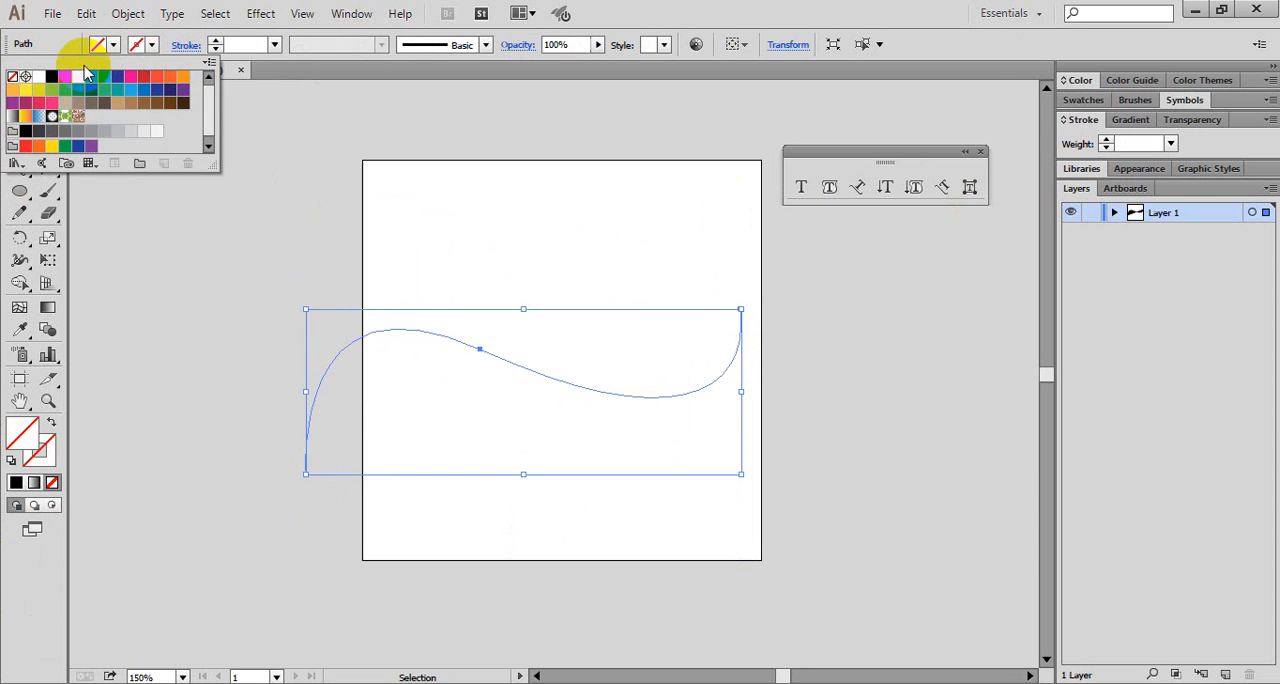
left_click(66, 76)
left_click(230, 390)
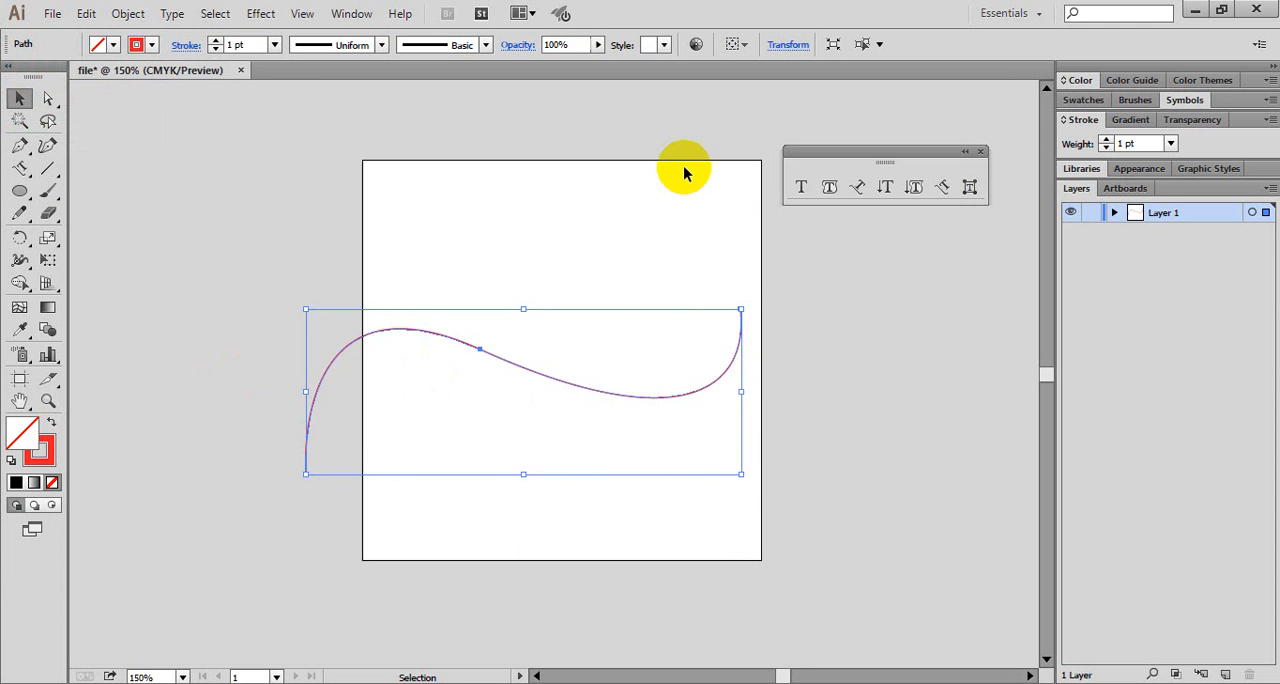
- Add Vertical Type on a Path from the S-curve's lower end and fill the curve with "dfdslkfjsfsfjsdfjksdfjklsdfjklsdfskldsfsdfs"
left_click(940, 189)
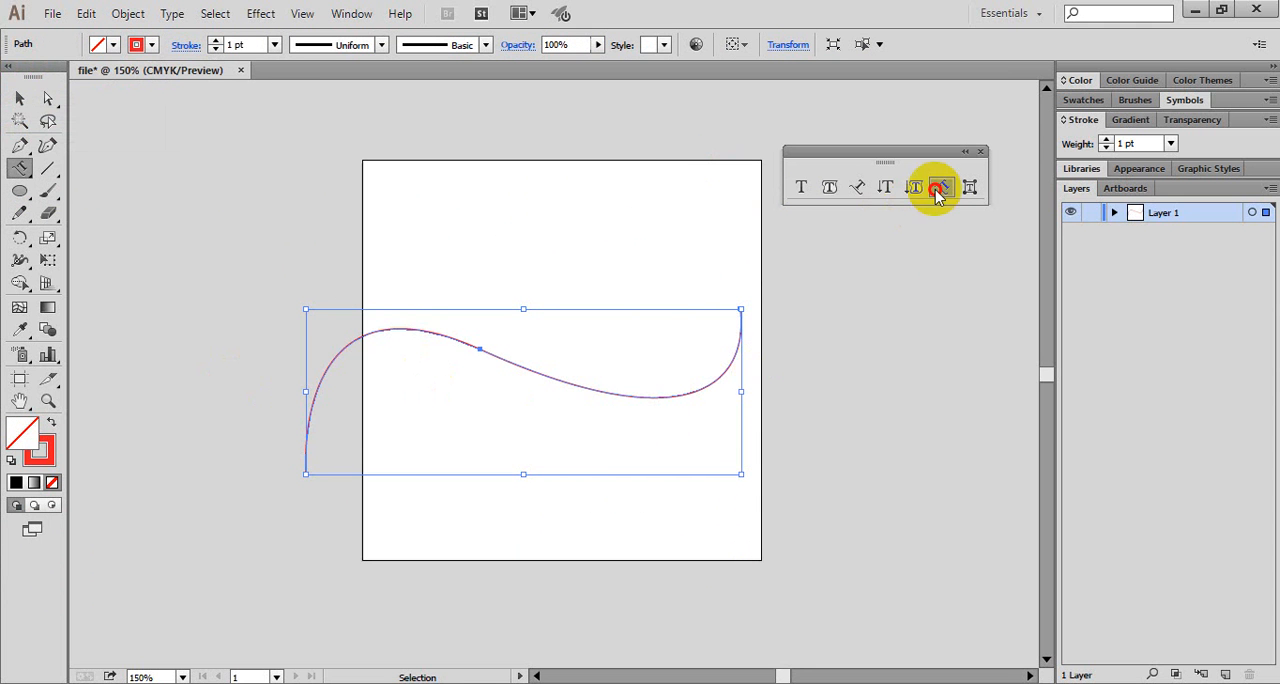
left_click(304, 469)
type("dfdslk")
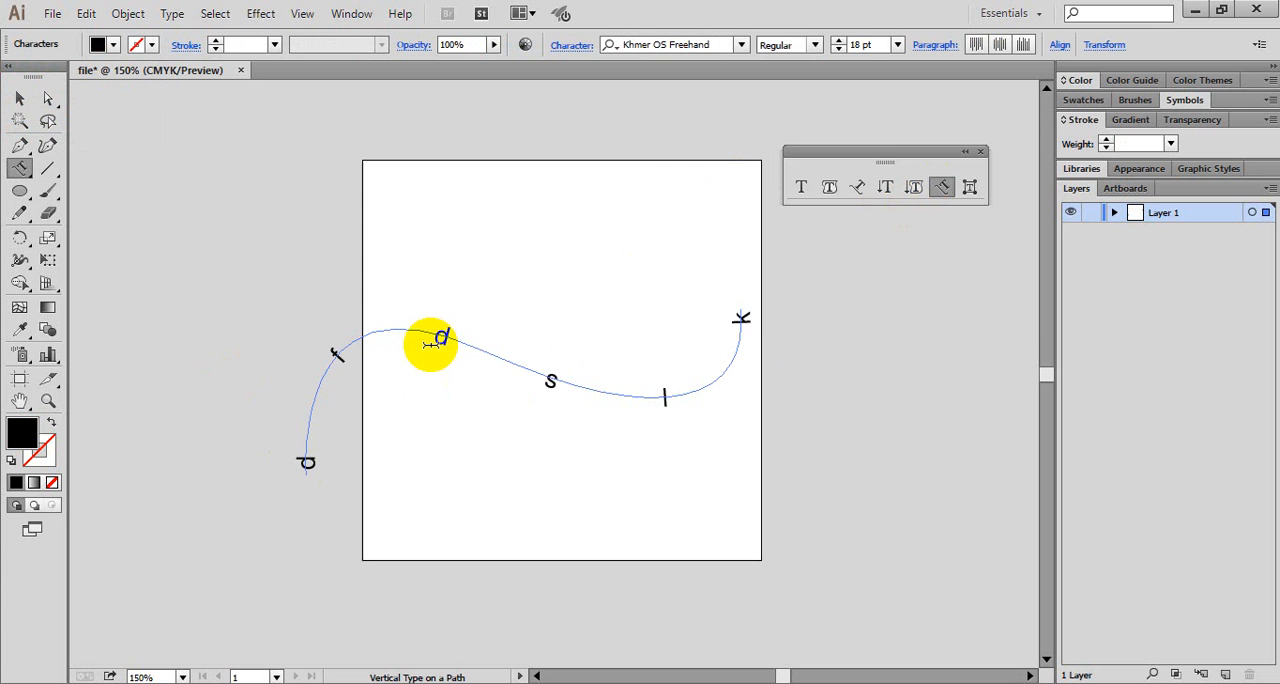
type("fjsfsfjsdfjksdfjklsdfjklsdfskldsf")
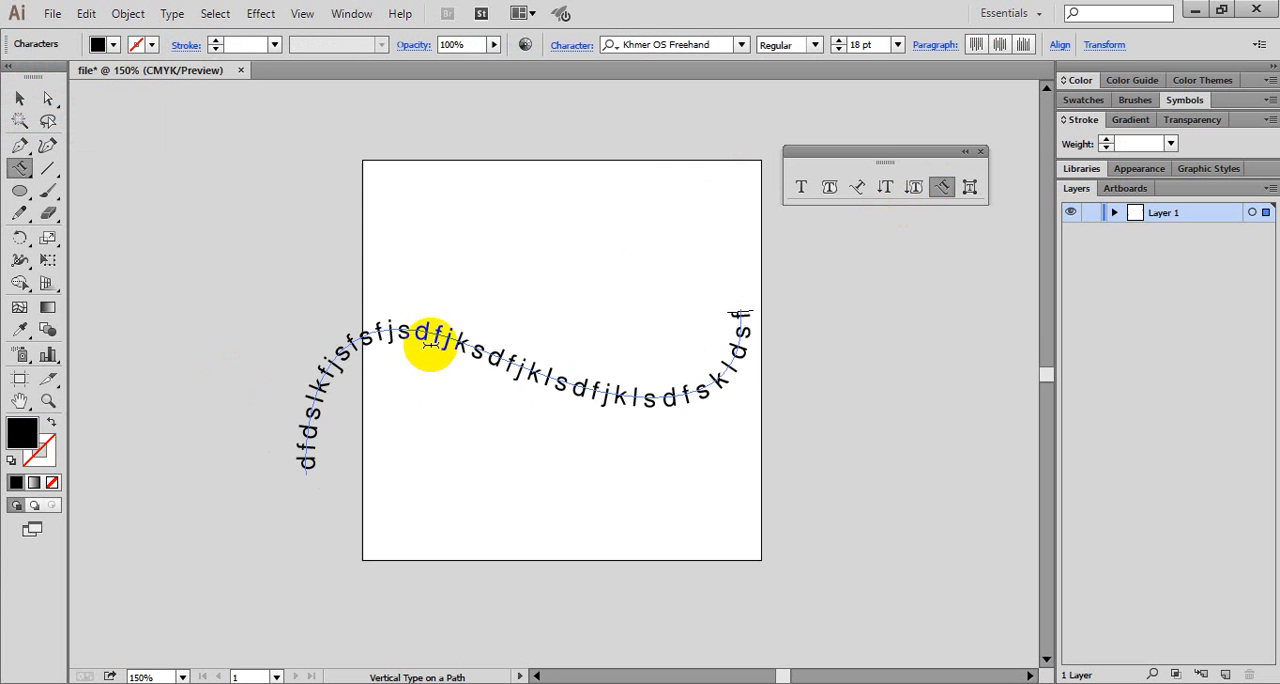
type("sdfs")
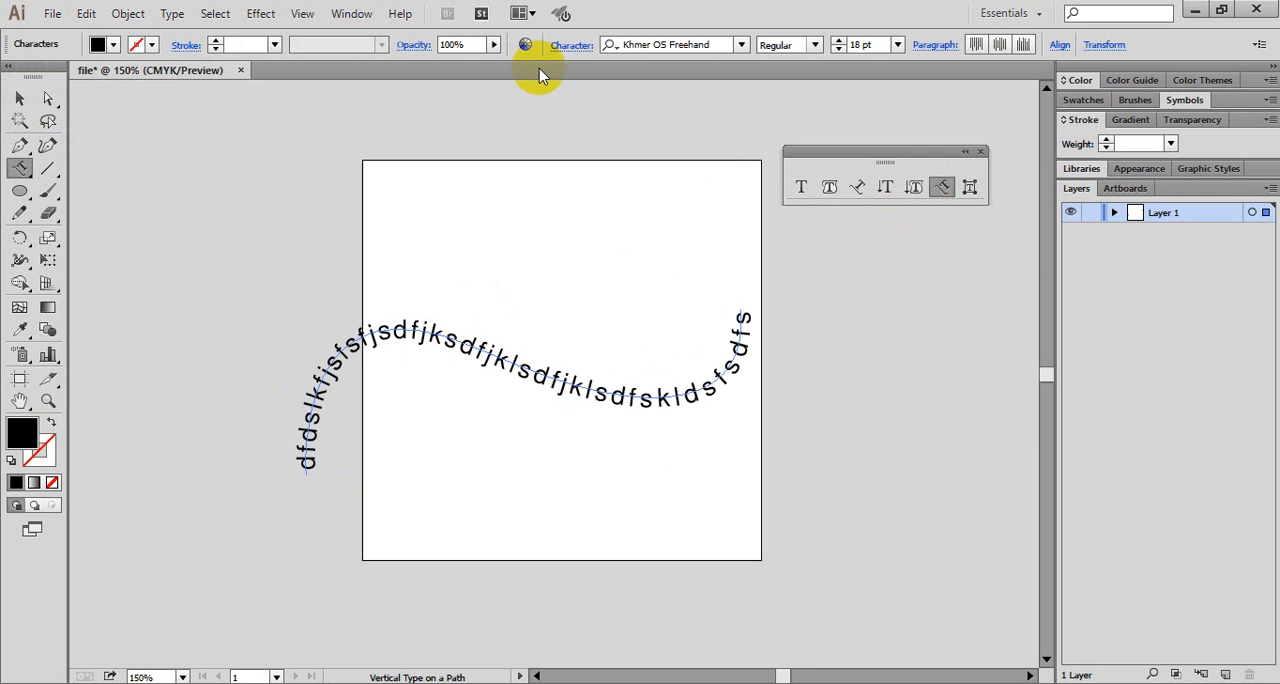
key("Escape")
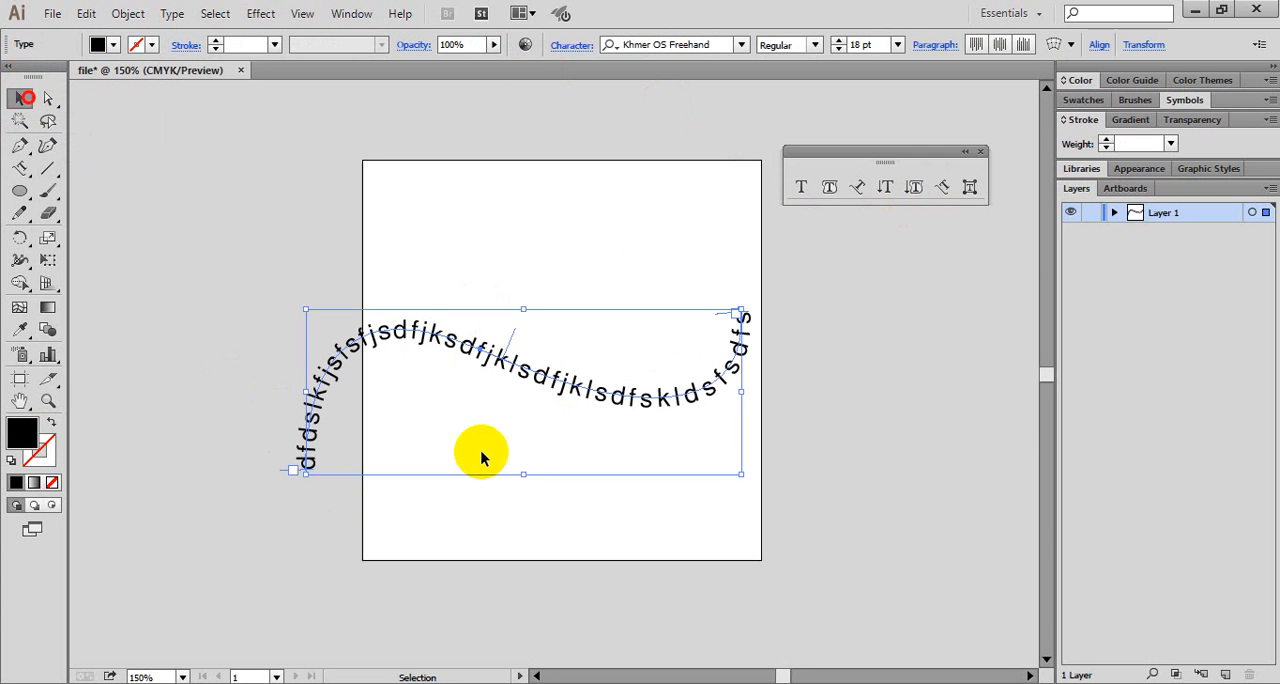
- Move the S-shaped vertical path text up over the artboard's upper edge and delete it
left_click(580, 509)
left_click_drag(640, 398, 660, 208)
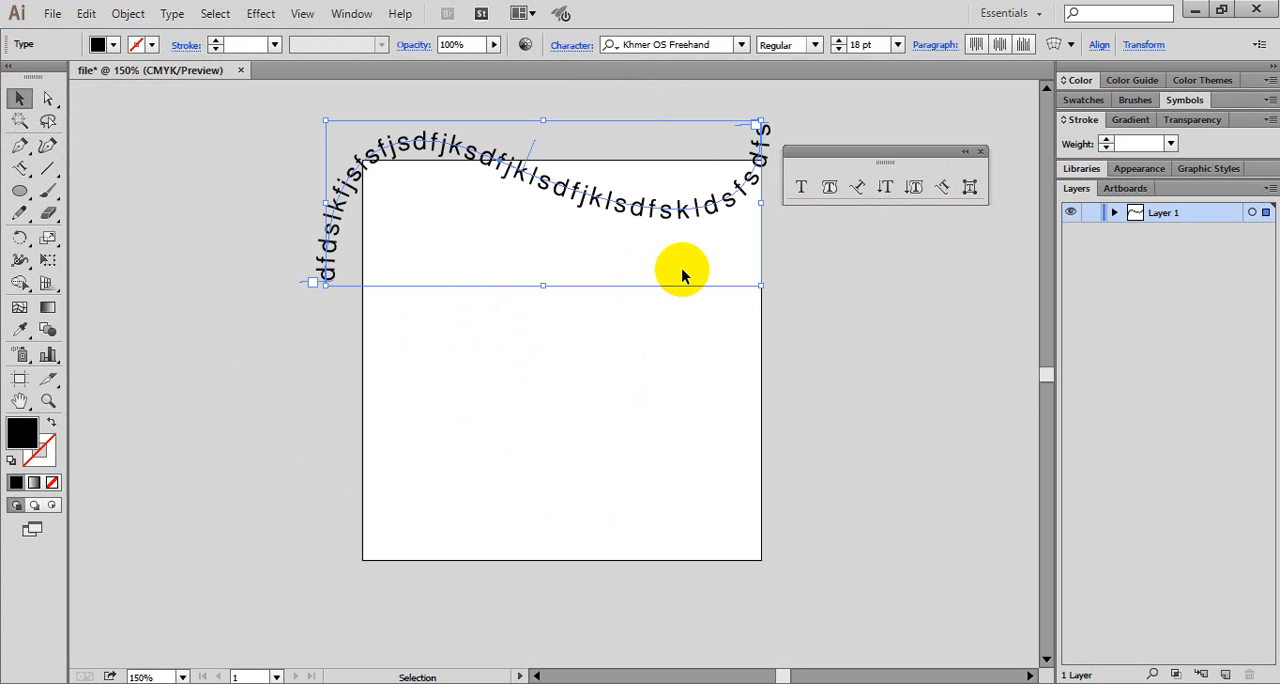
key("Delete")
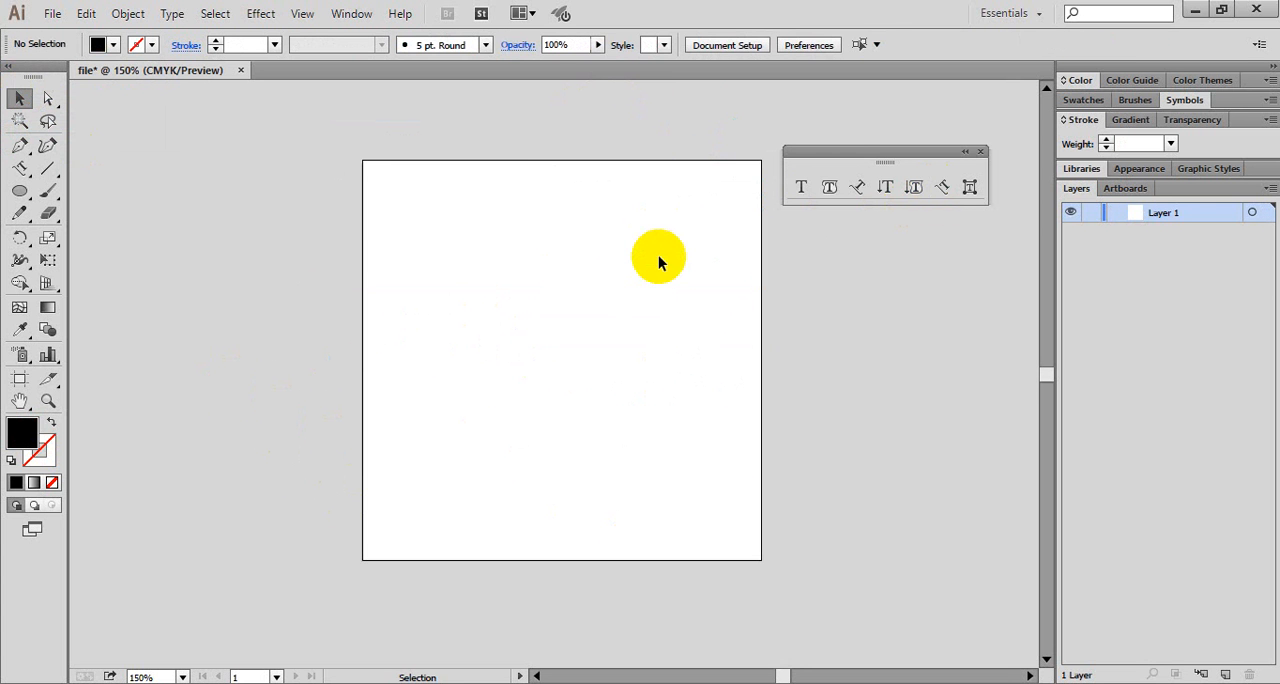
- Try to select a character on the empty artboard with the Touch Type tool
left_click(970, 187)
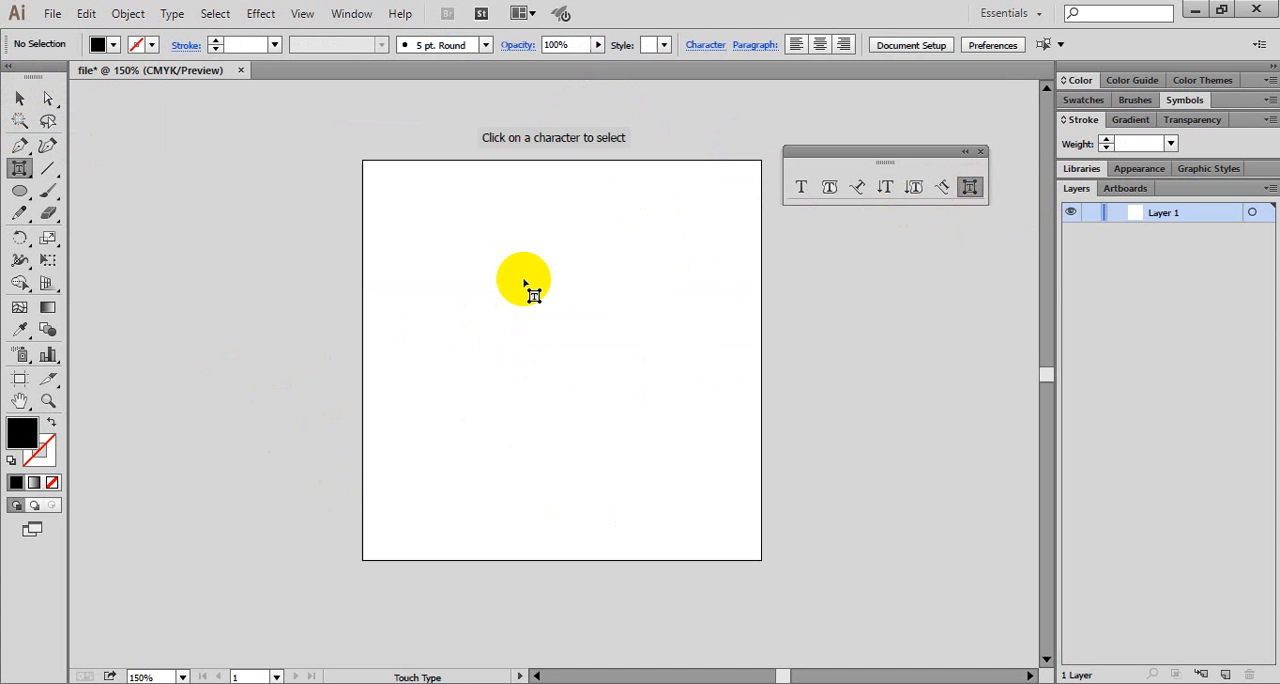
left_click(589, 393)
left_click(531, 335)
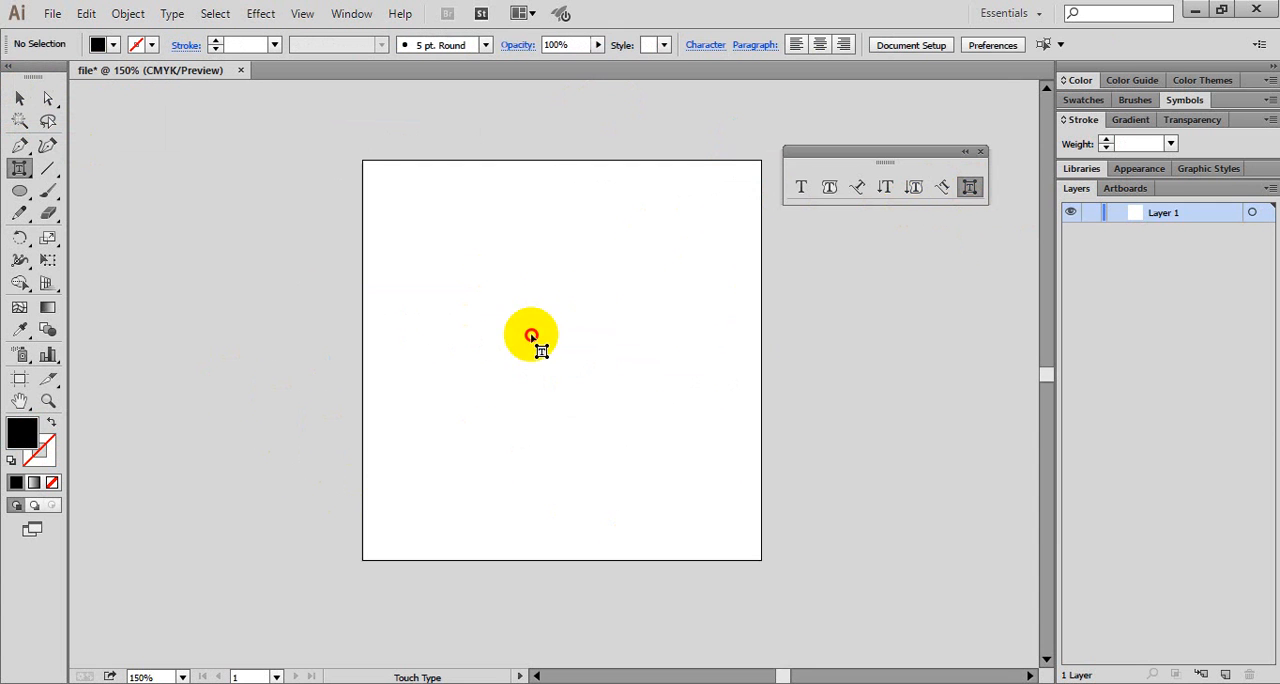
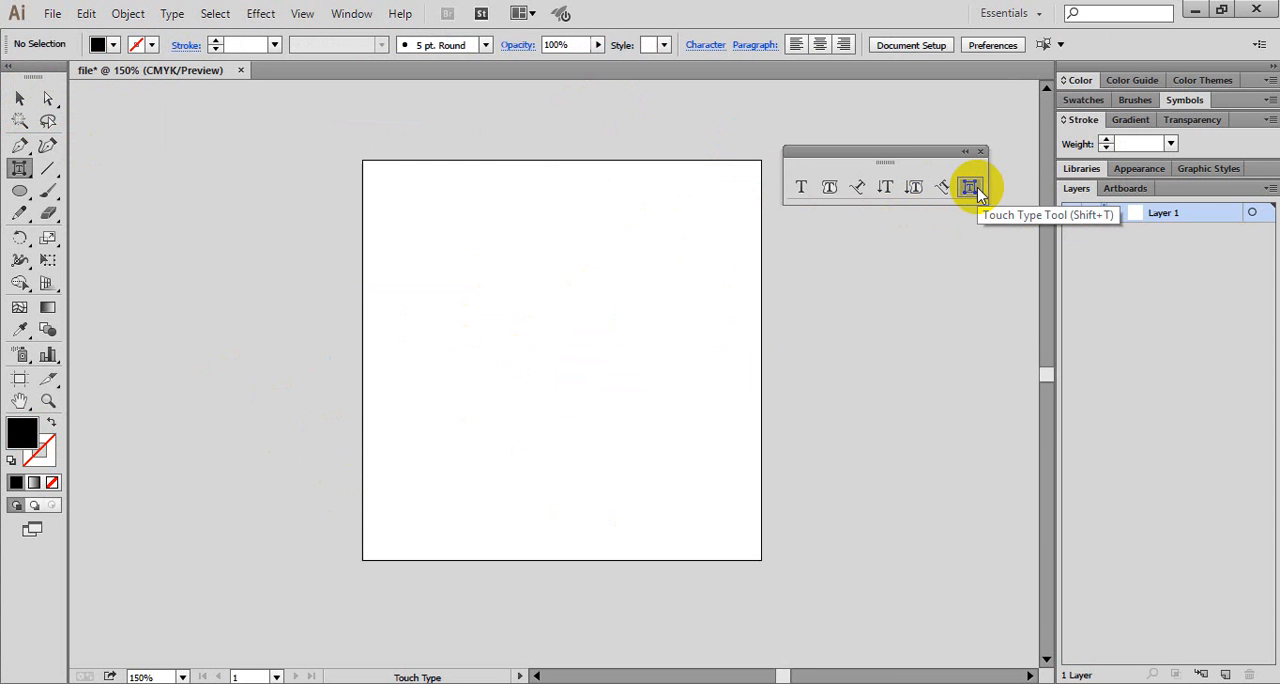
- Draw a rectangle about 5.7 by 5.1 cm beside the artboard's left edge
left_click(27, 194)
left_click_drag(30, 194, 50, 195)
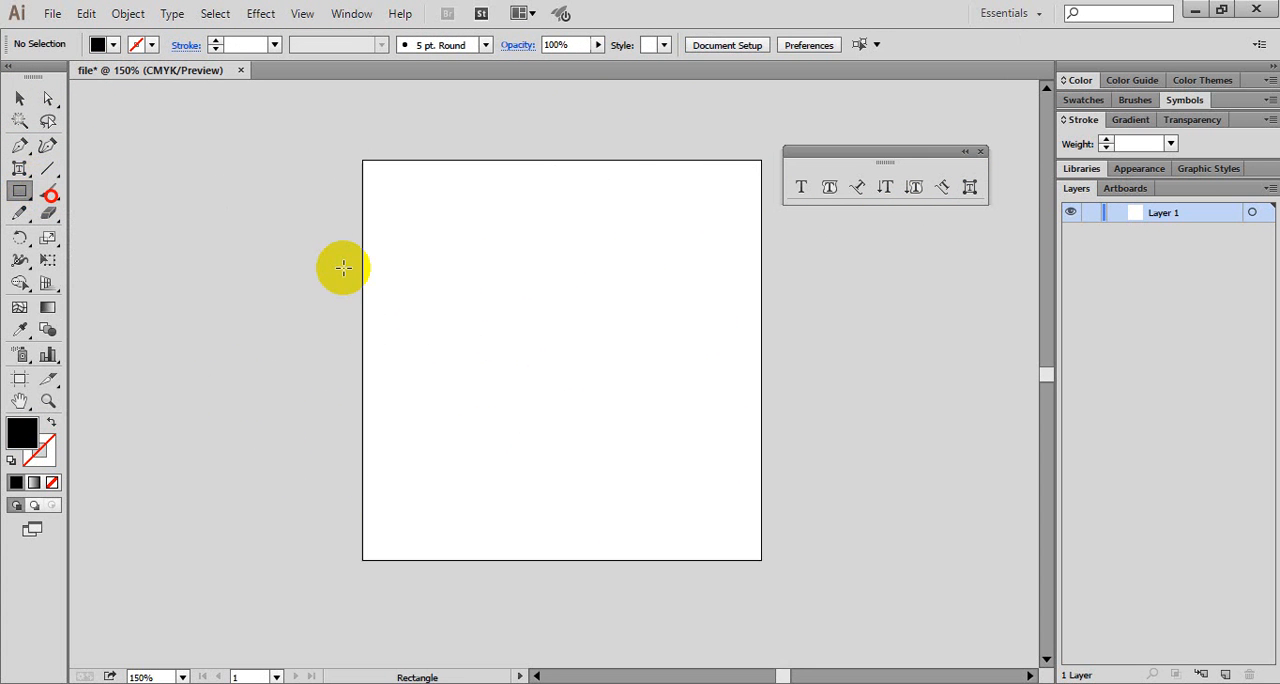
left_click(383, 256)
left_click_drag(383, 256, 597, 443)
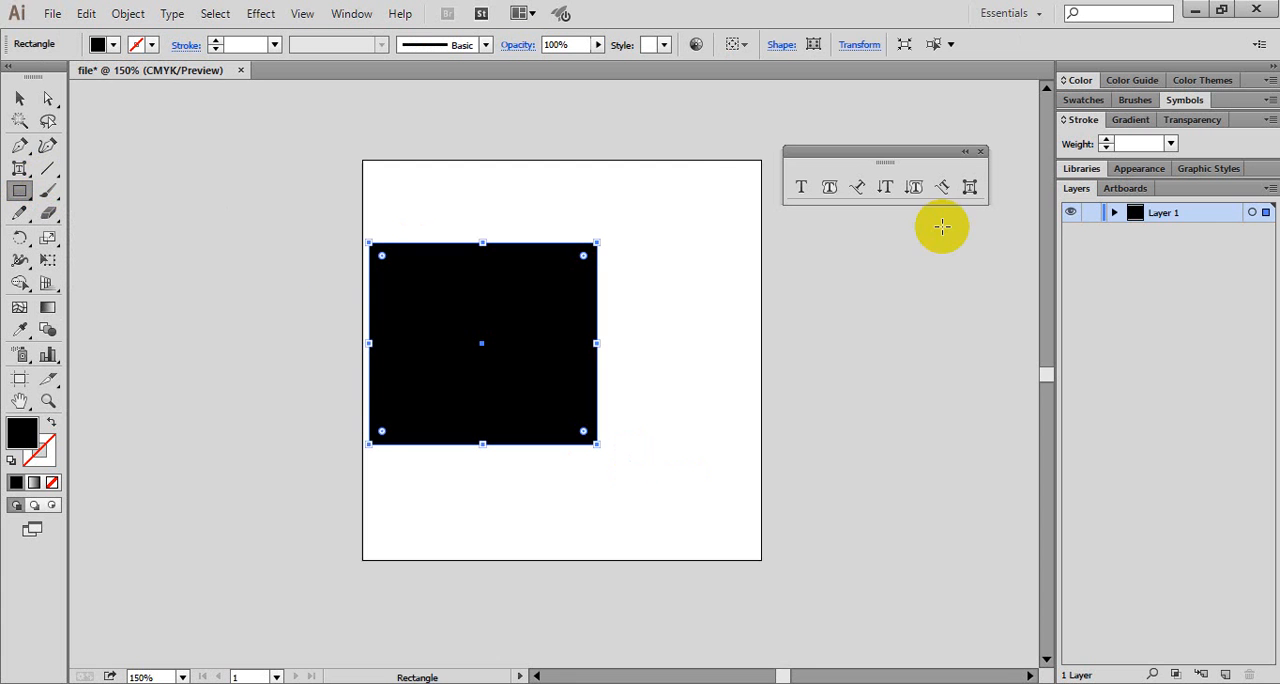
- Remove the rectangle's fill and give it a red stroke
left_click(112, 44)
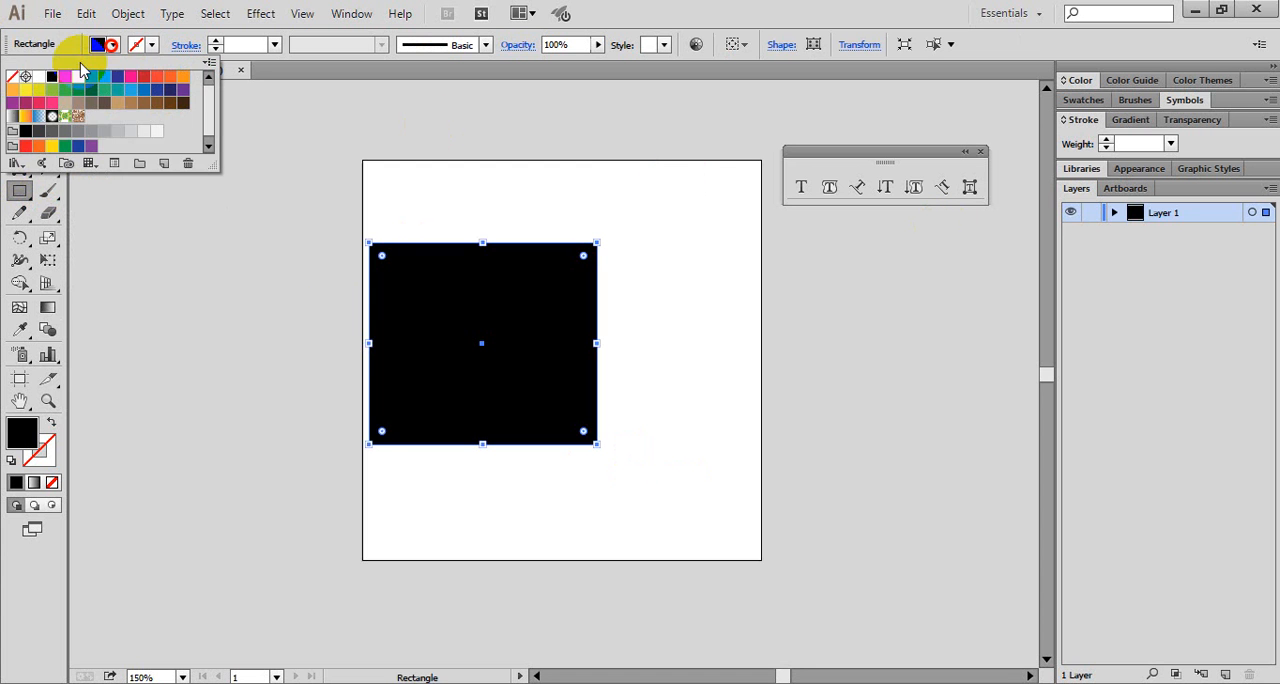
left_click(12, 76)
left_click(149, 47)
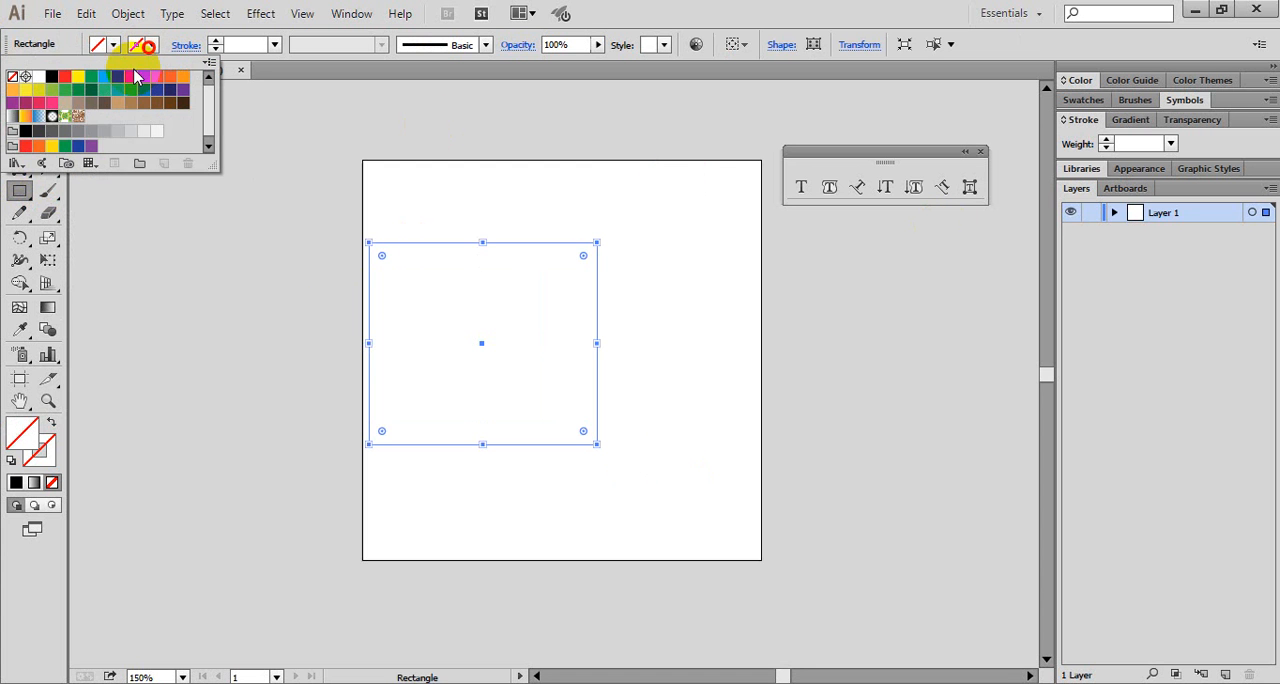
left_click(72, 77)
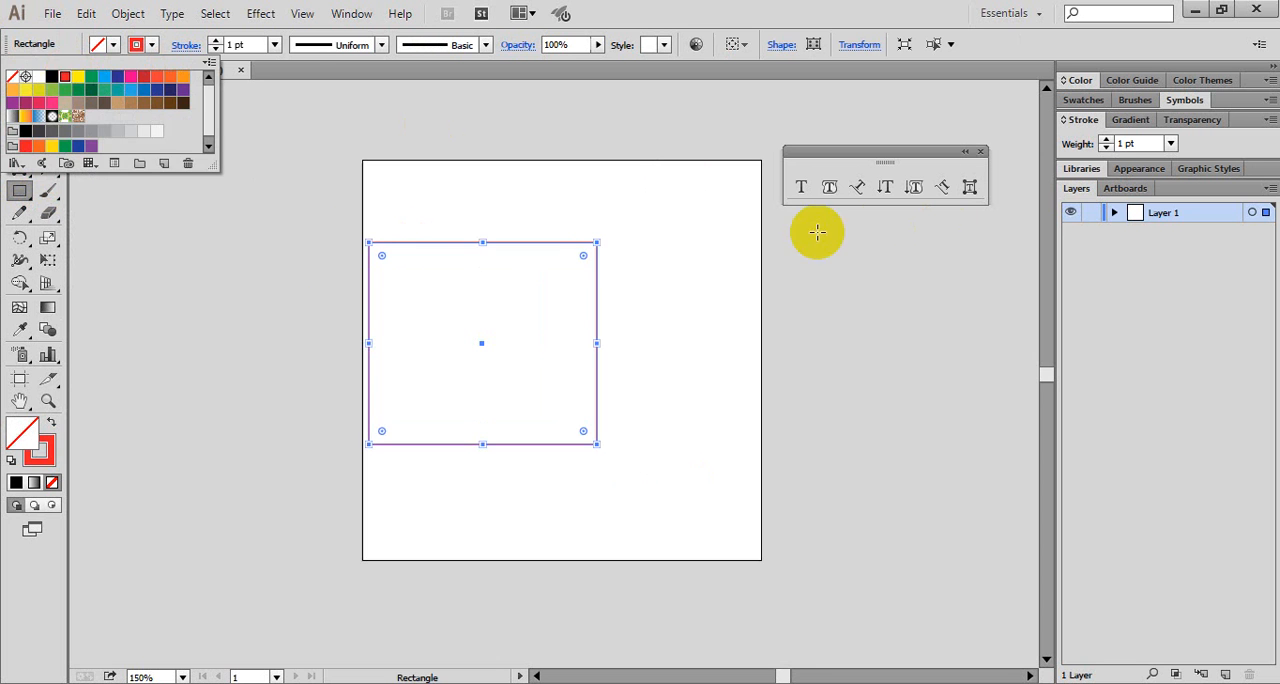
- Add a second 5.715 by 5.0565 cm rectangle overlapping the first and set its rotation point near its upper-left corner
left_click(969, 187)
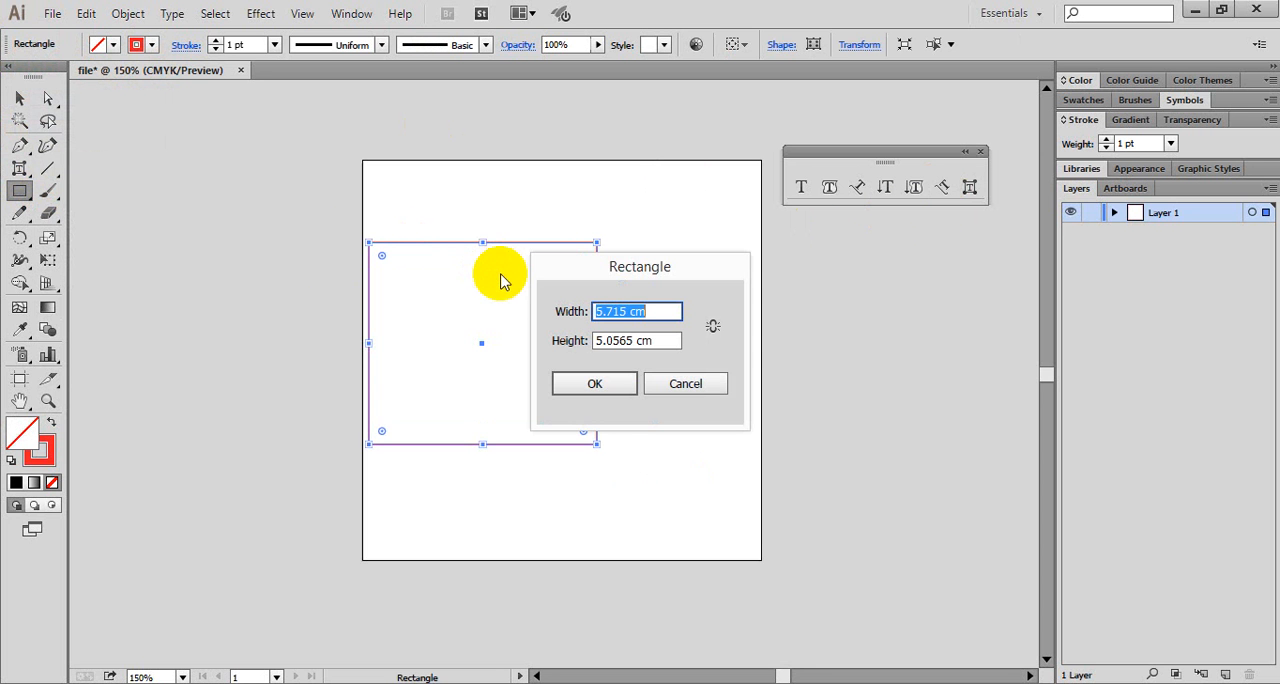
left_click(597, 385)
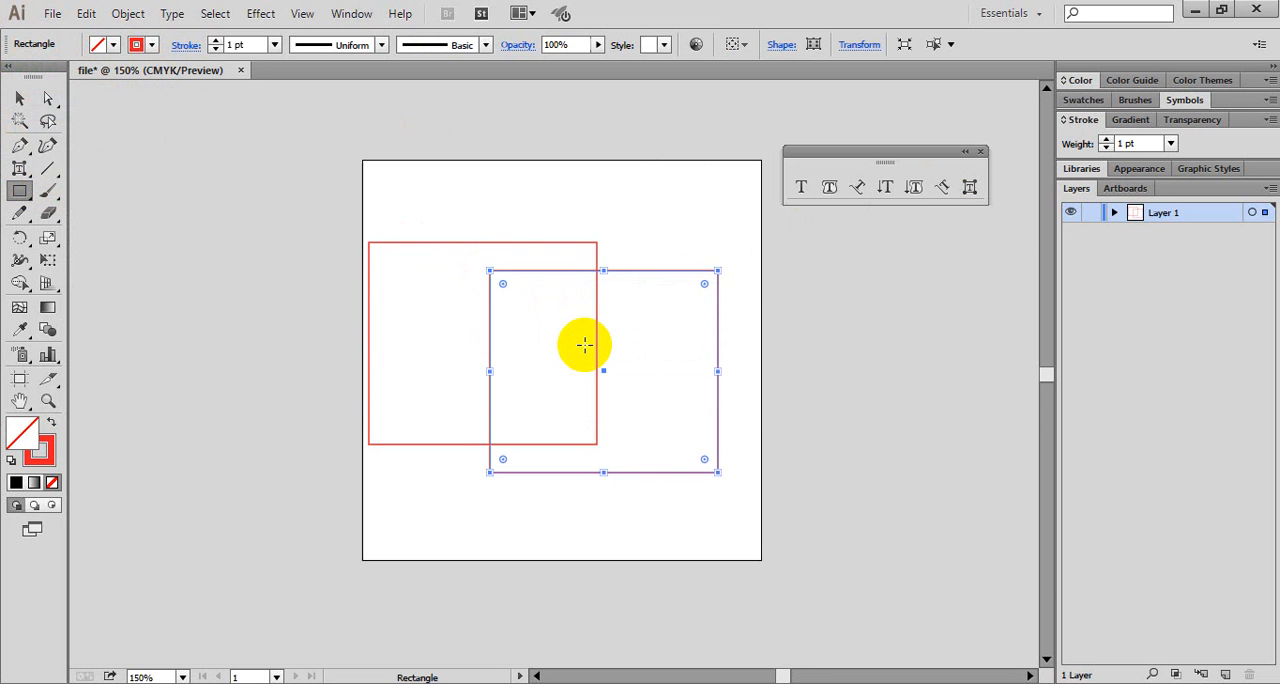
key("r")
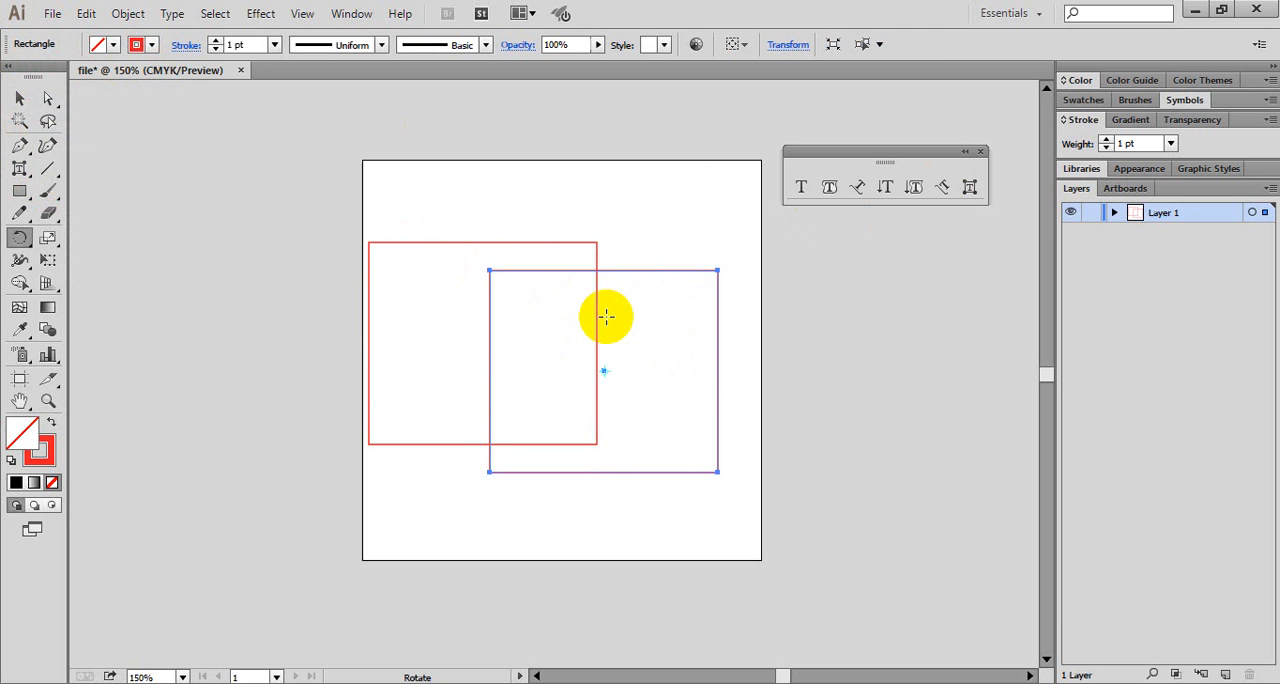
left_click(525, 293)
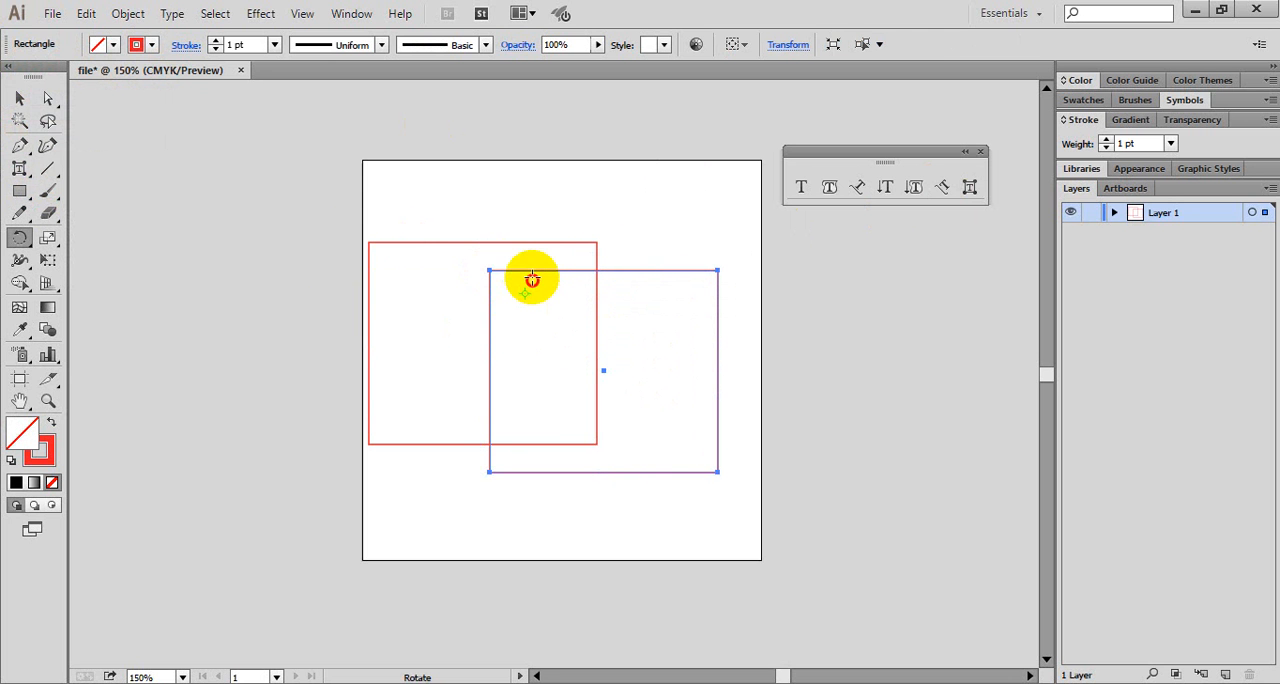
- Try to select a character on the edges and insides of the two rectangles with the Touch Type tool
left_click(970, 188)
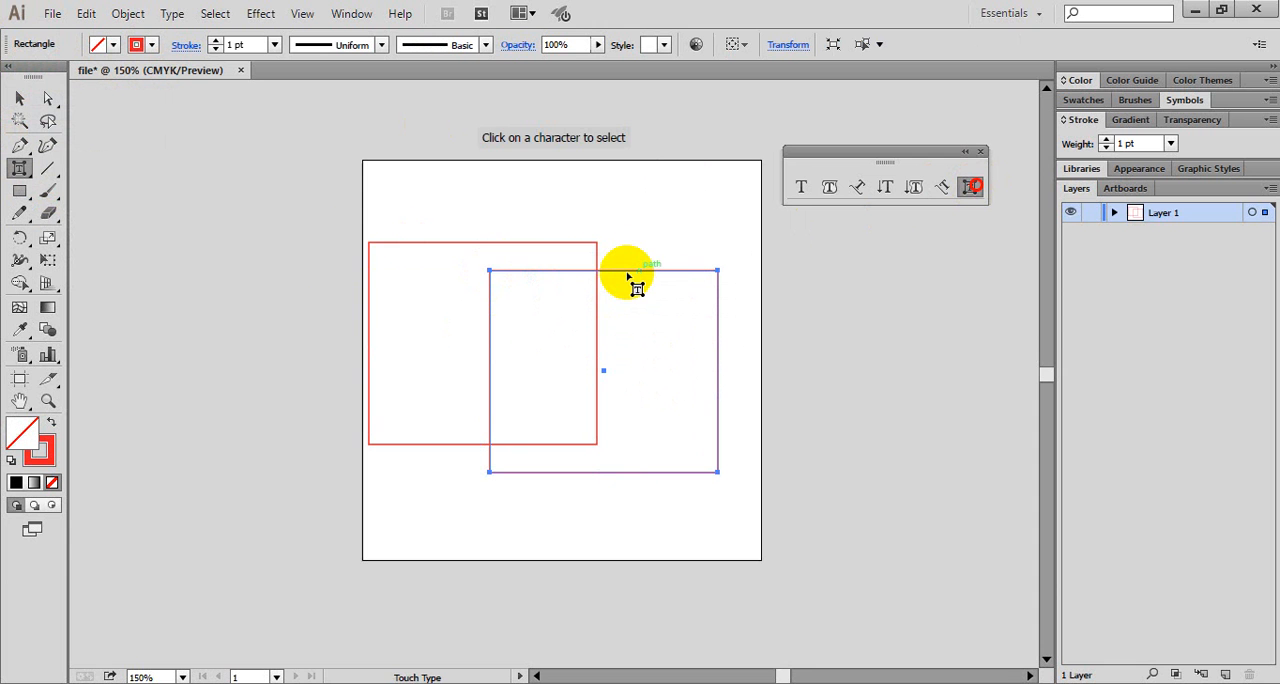
left_click(621, 273)
left_click(626, 275)
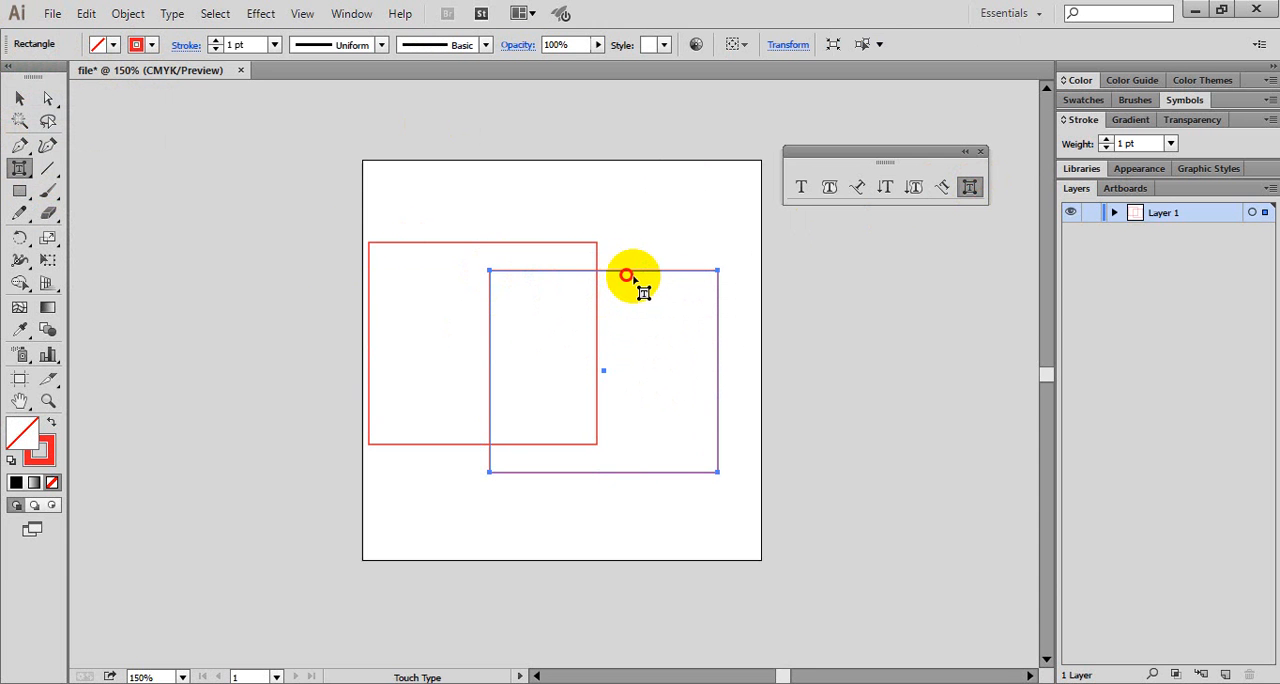
left_click(720, 350)
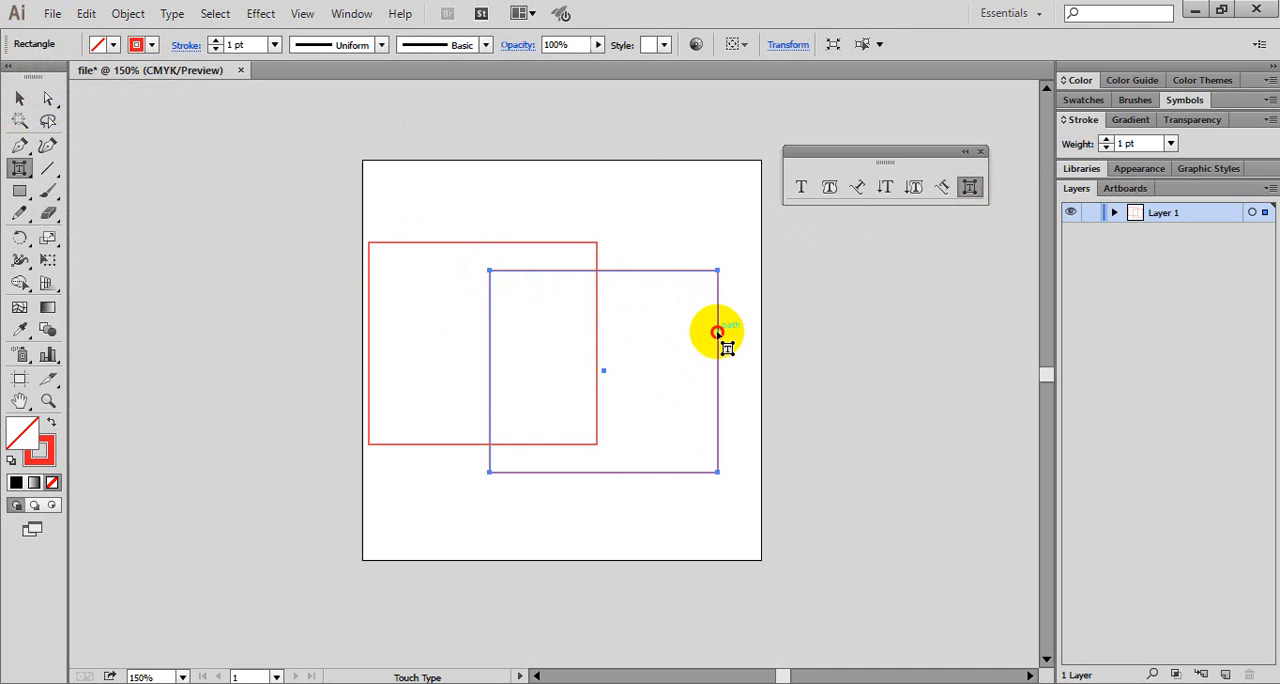
right_click(718, 334)
left_click(656, 298)
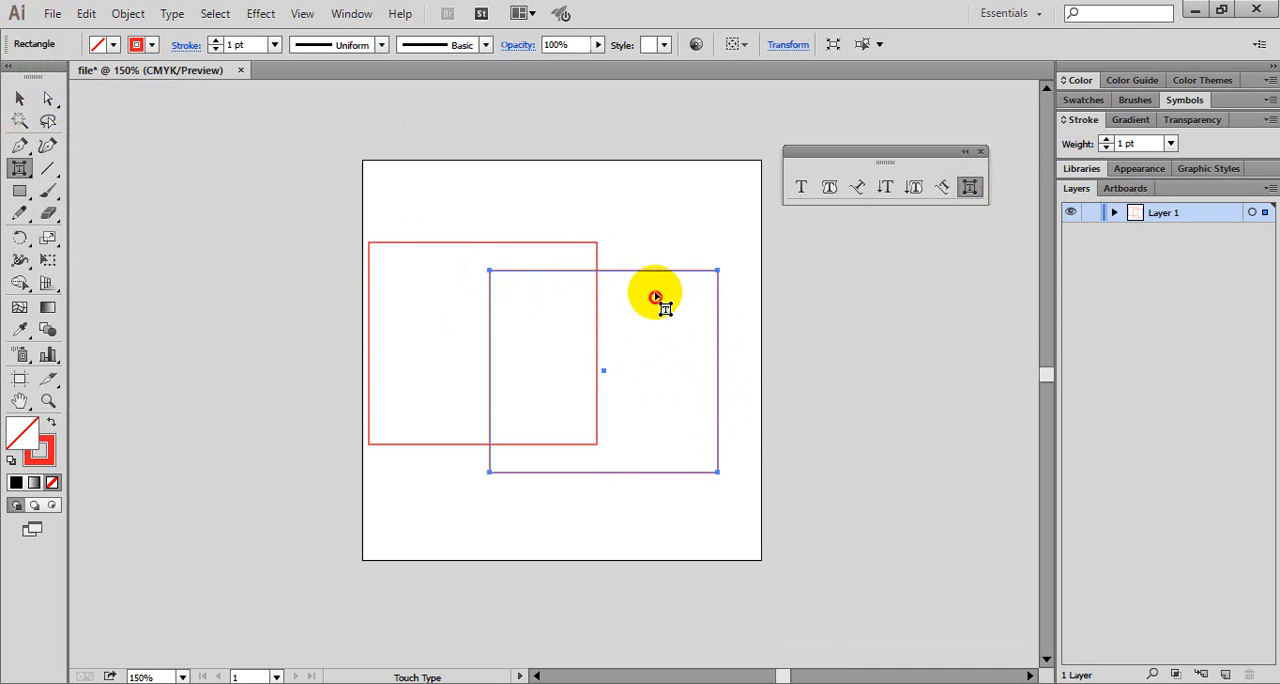
left_click(681, 290)
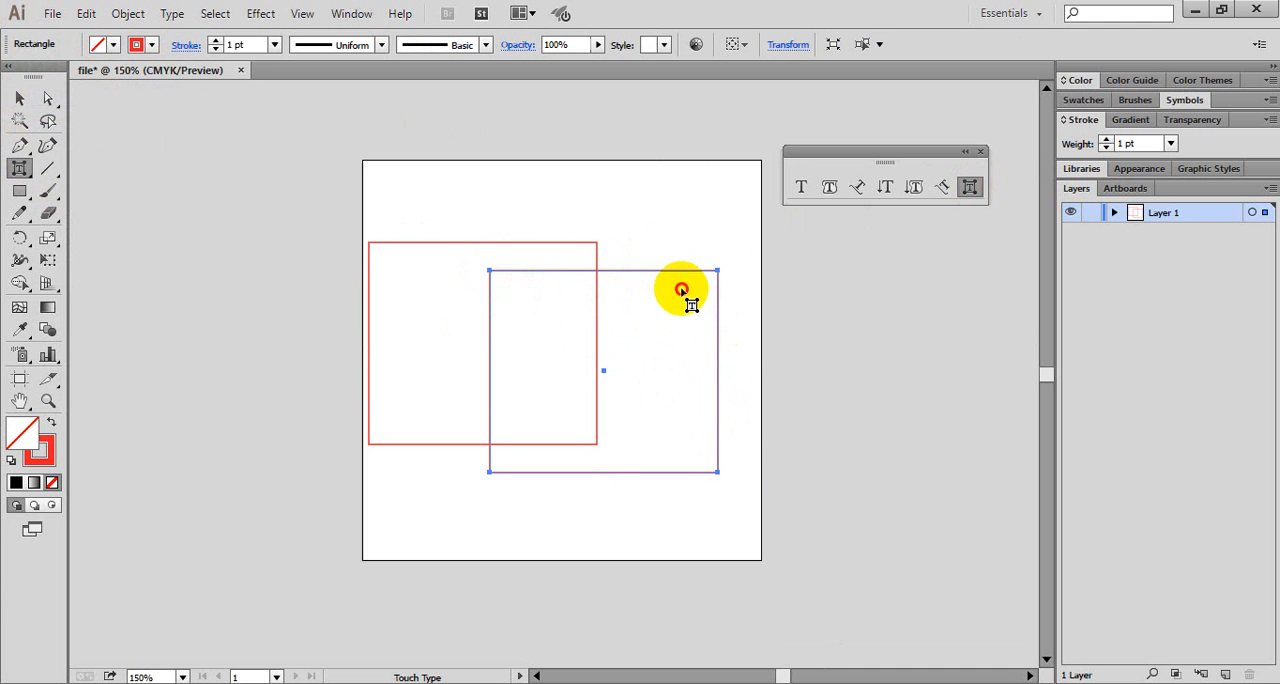
left_click(489, 274)
left_click(535, 303)
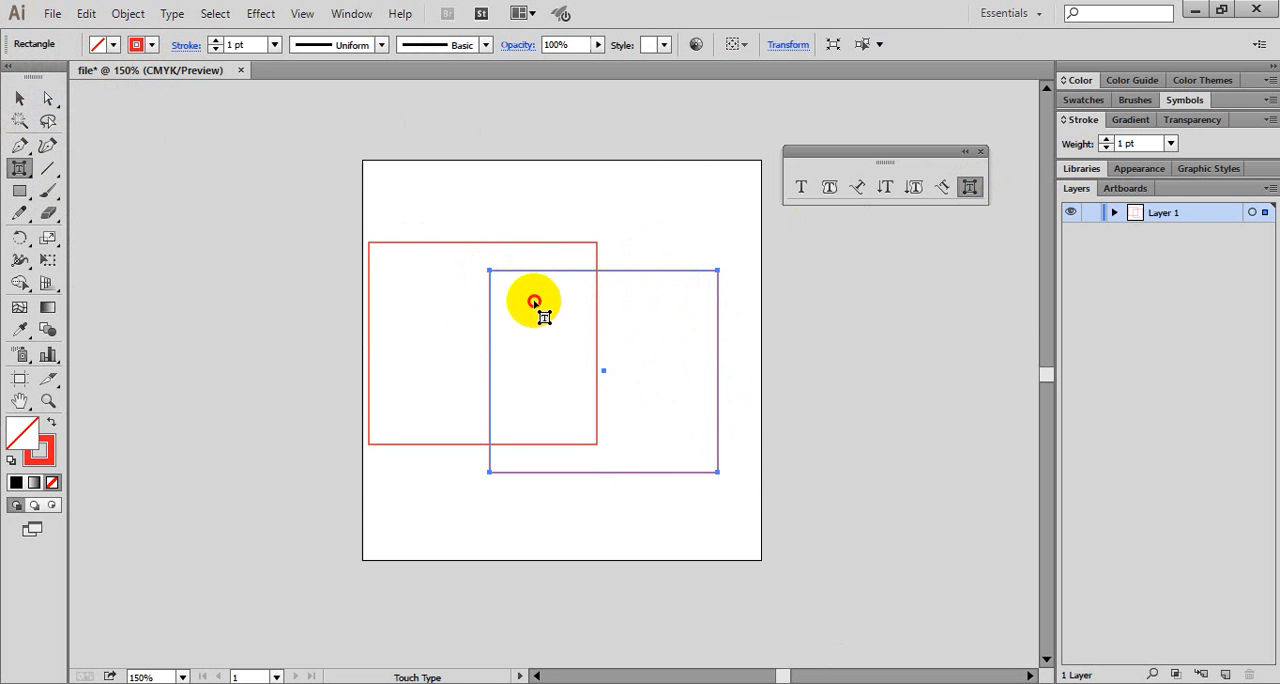
left_click(390, 244)
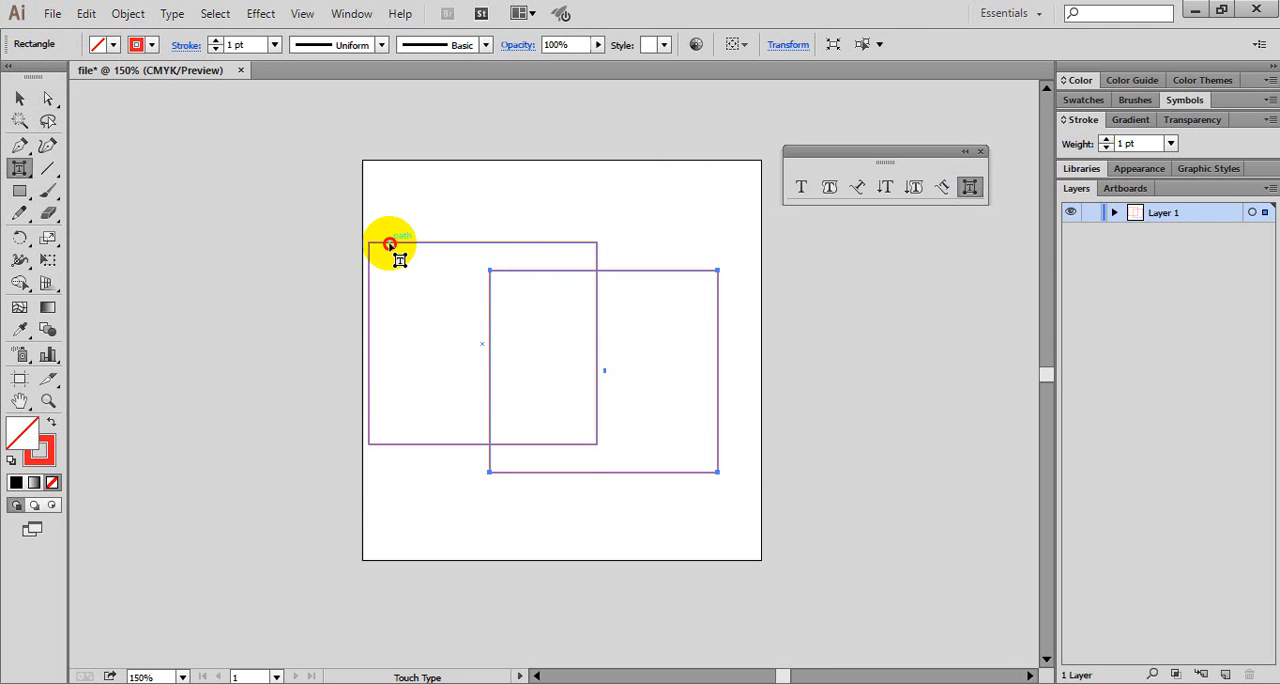
- Start Free Transform on the second rectangle, toggle Constrain on and off, move the widget beside the artboard, and return to the Selection tool
key("e")
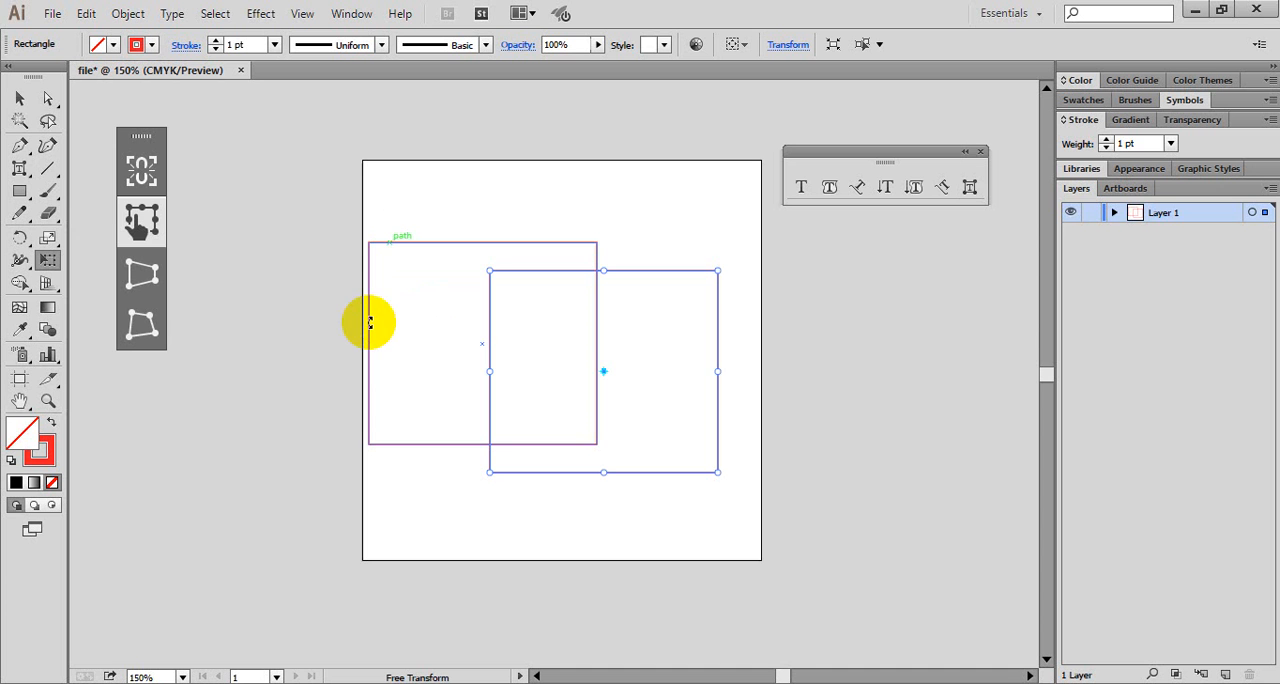
left_click(152, 162)
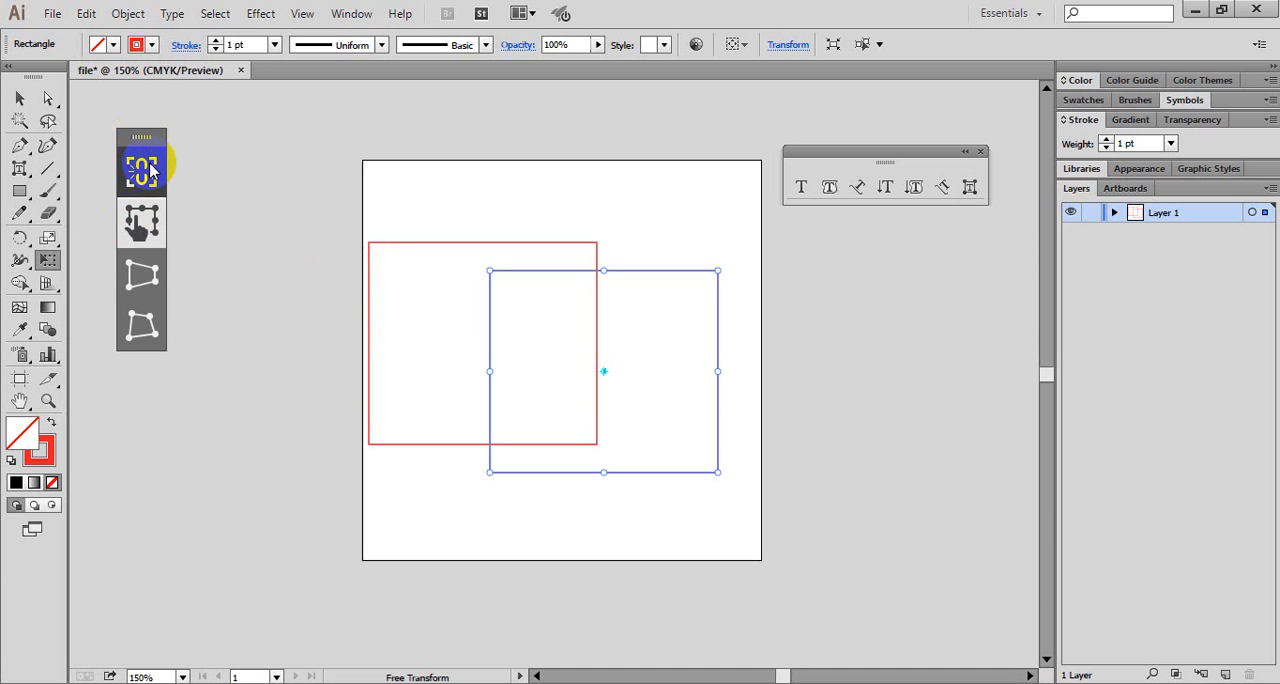
left_click_drag(134, 141, 83, 251)
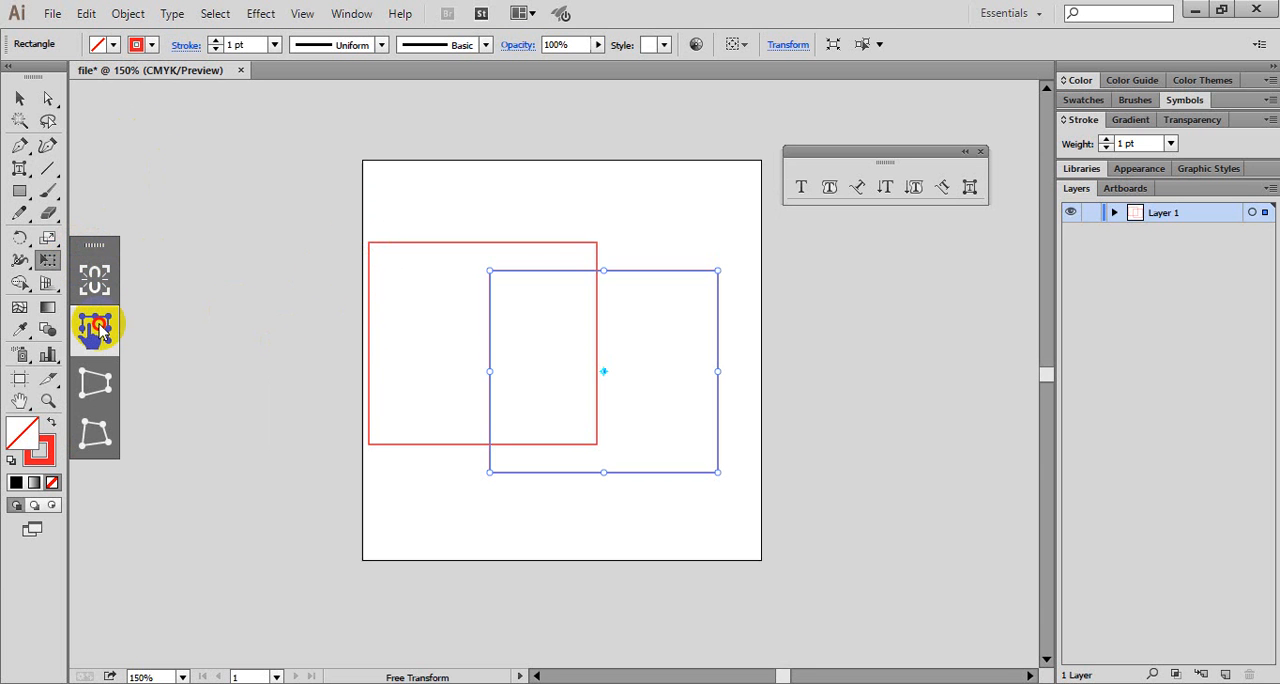
left_click(84, 291)
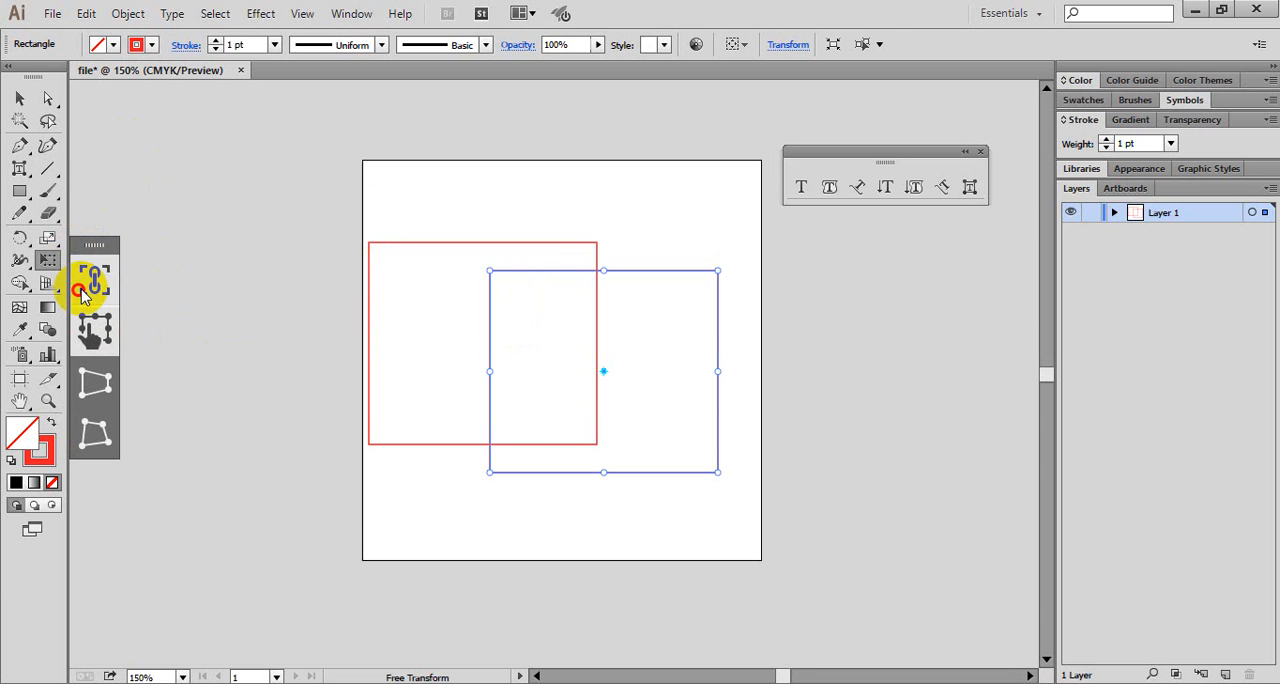
left_click(84, 290)
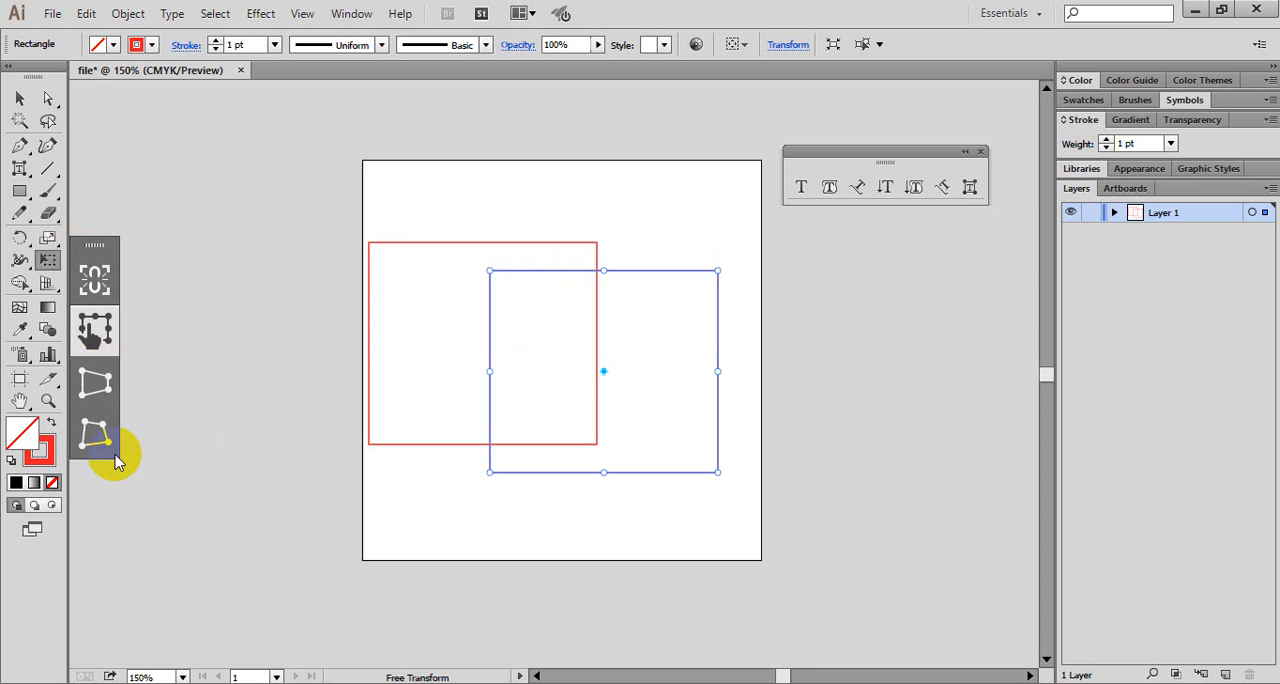
left_click_drag(64, 195, 901, 560)
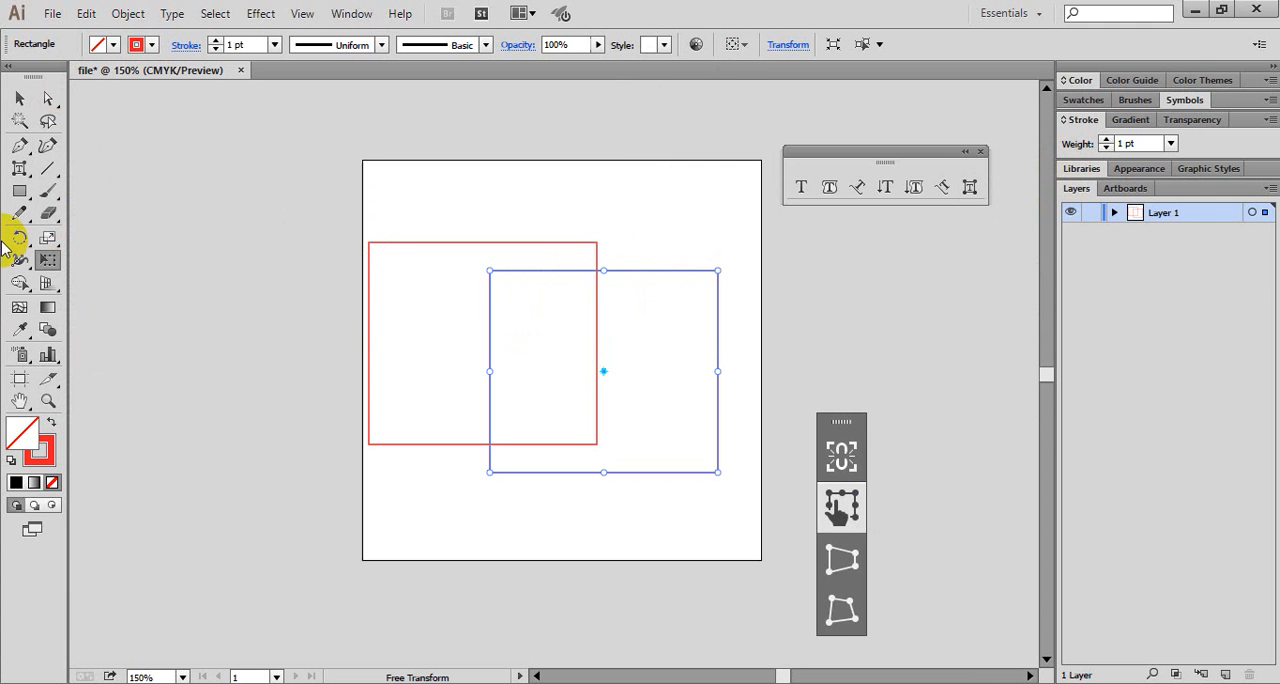
key("v")
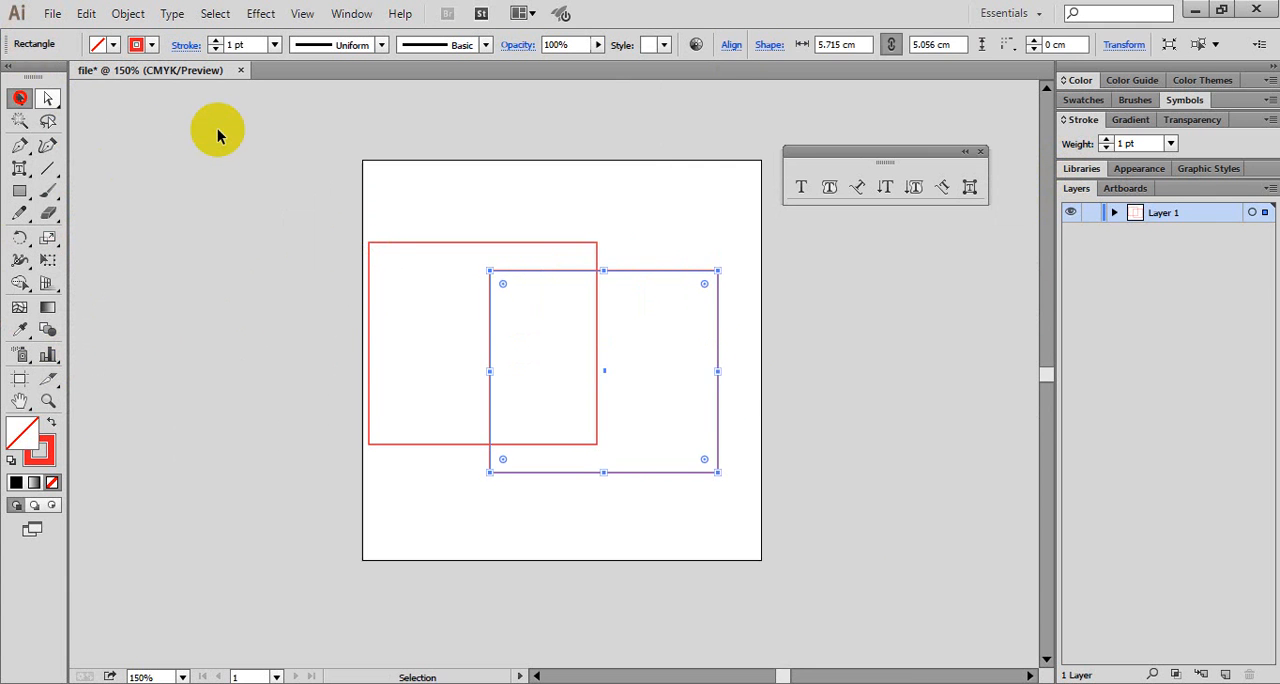
- Keep the second rectangle selected and alternate between the Touch Type and Type tools, ending on Touch Type
left_click(728, 356)
left_click(686, 271)
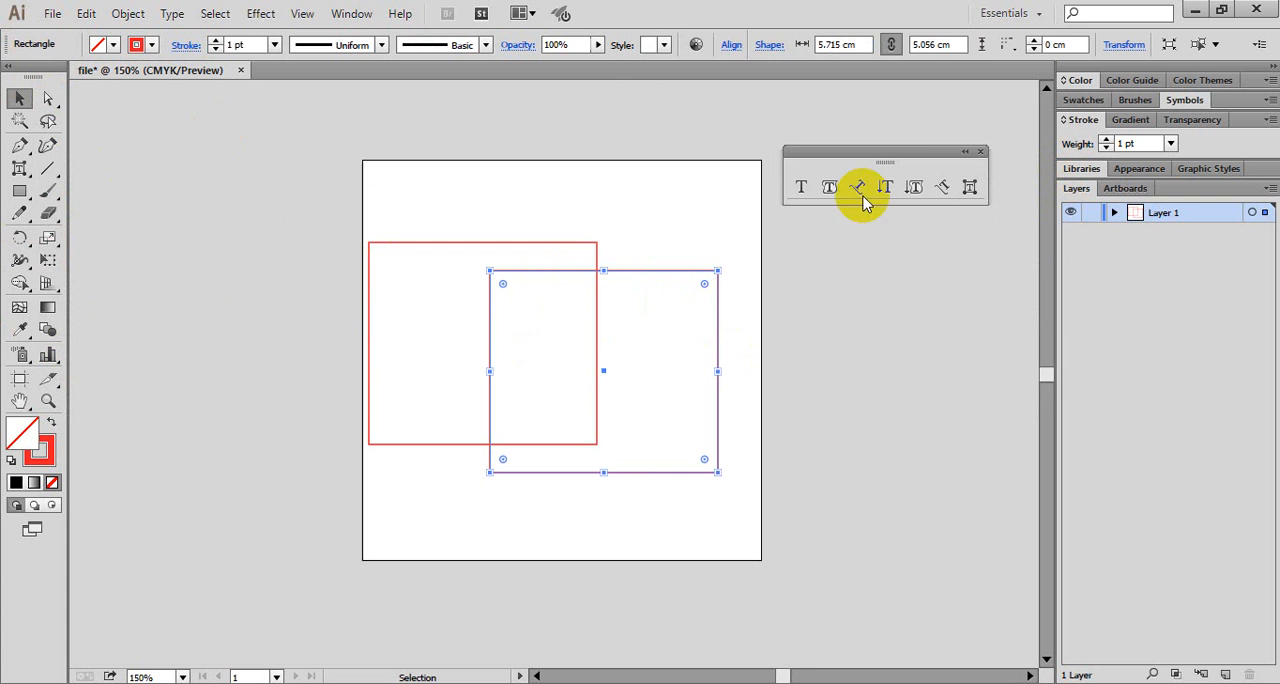
left_click(971, 187)
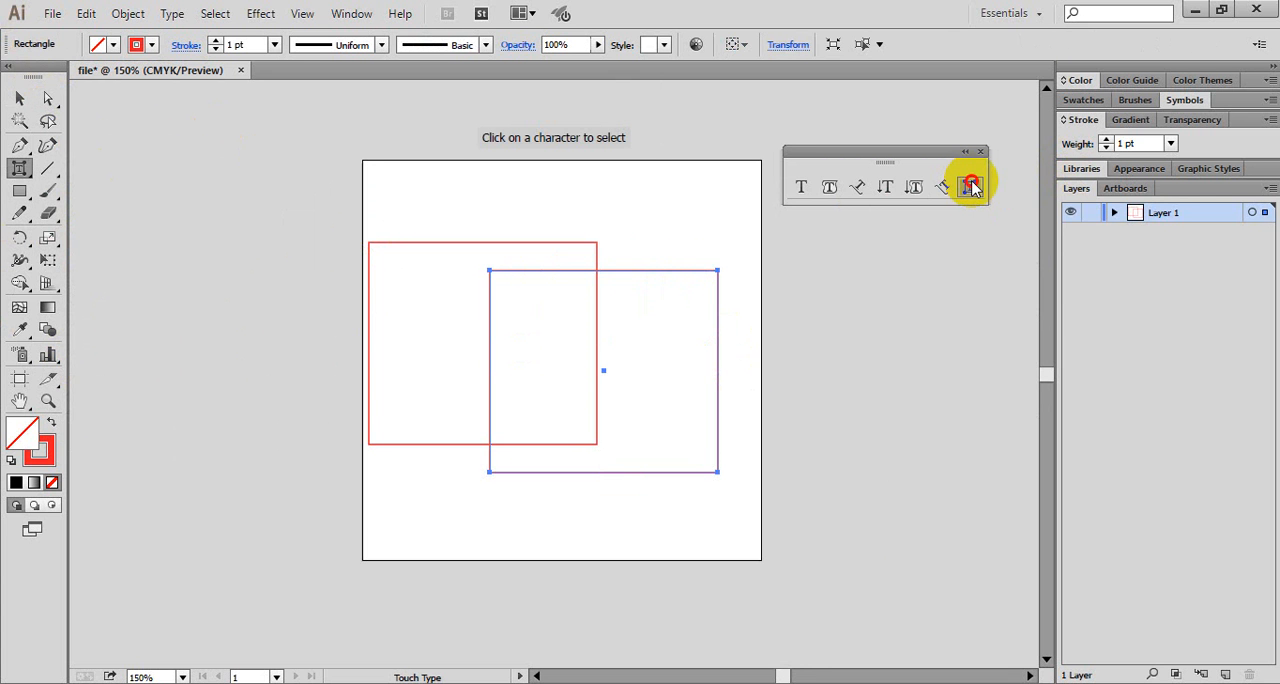
left_click(971, 187)
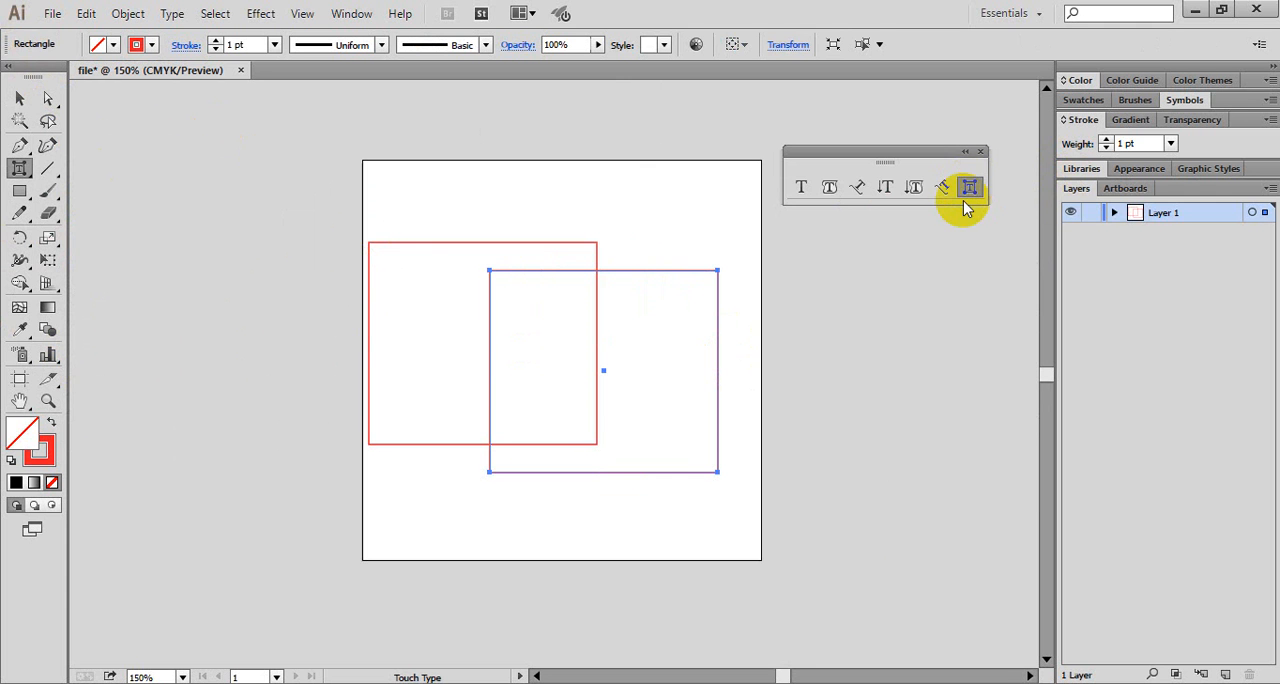
left_click(801, 188)
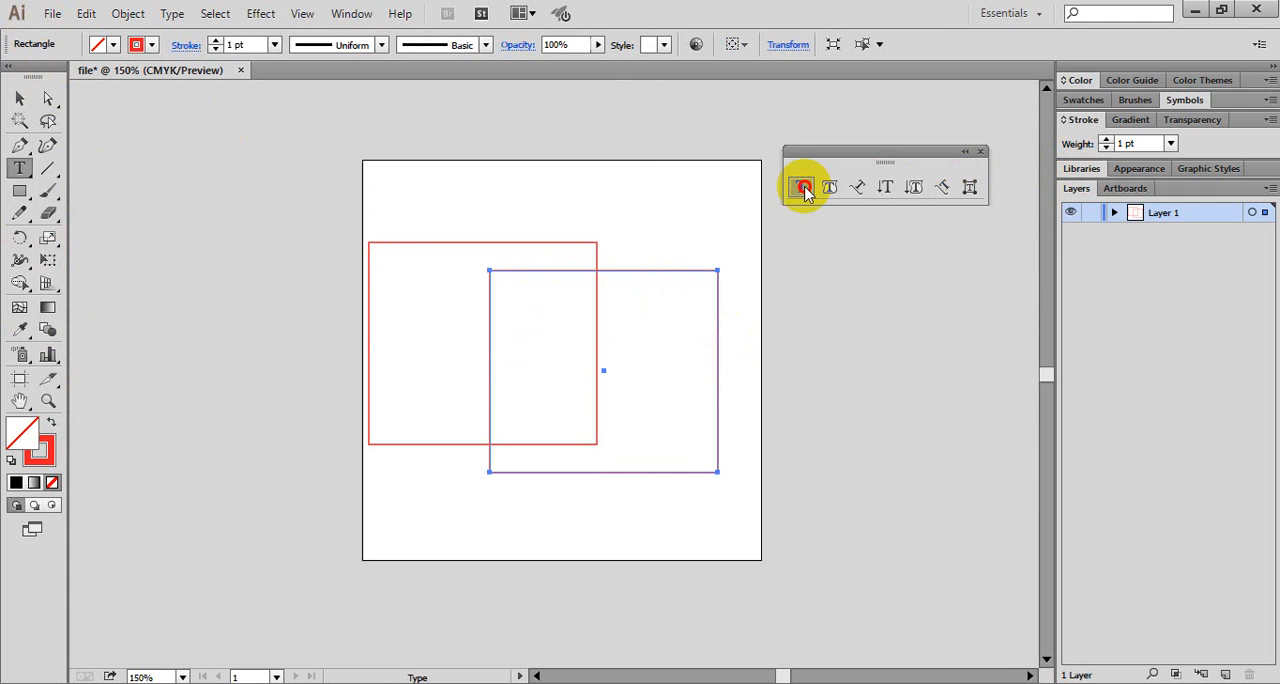
left_click(968, 188)
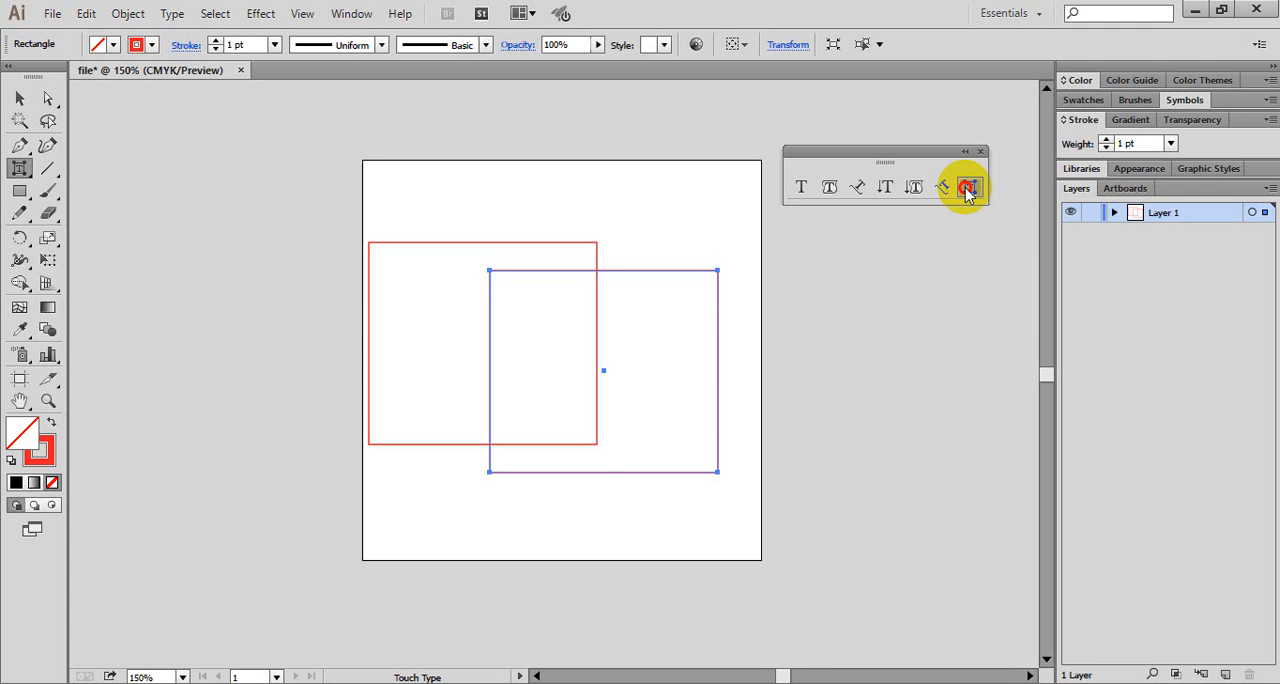
- Select both red rectangles and delete them from the artboard
key("v")
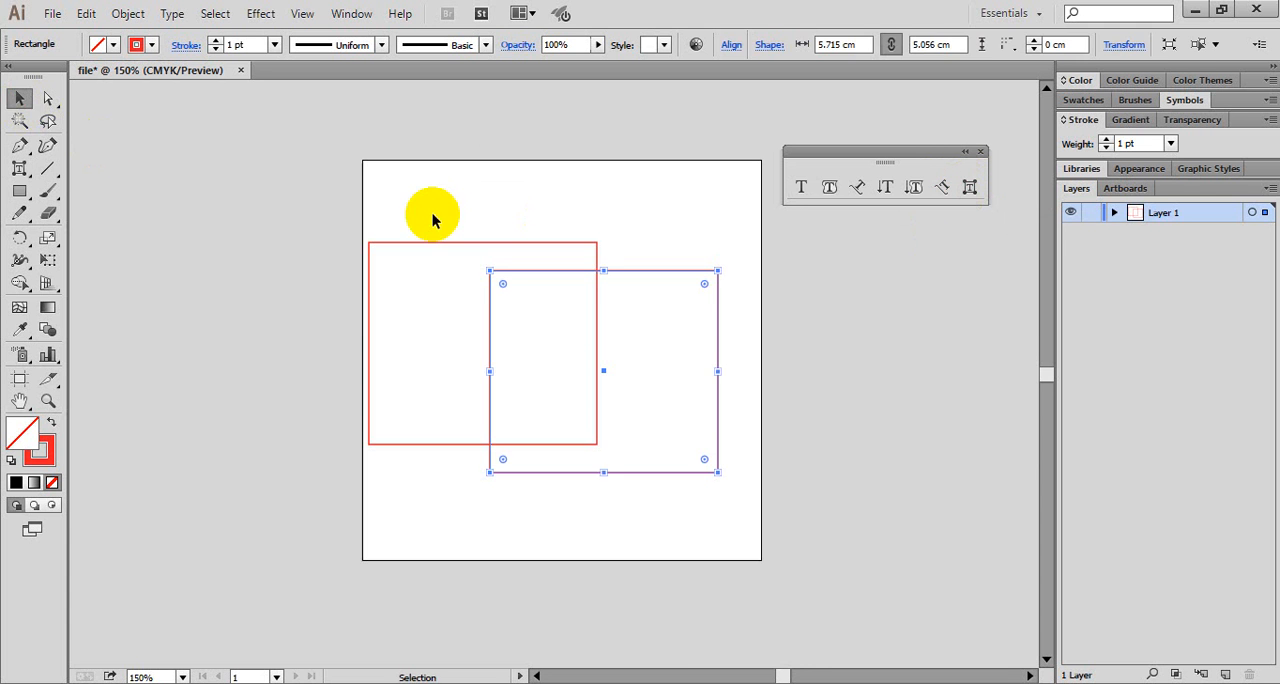
left_click_drag(242, 200, 763, 542)
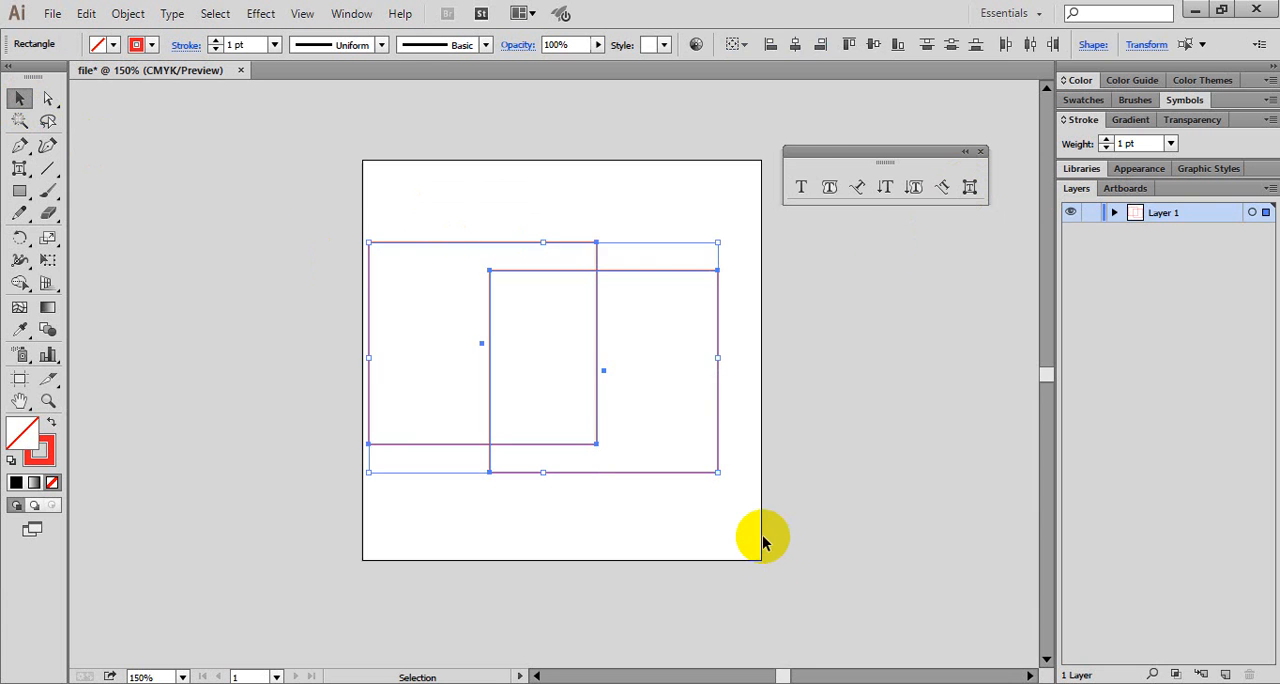
key("Delete")
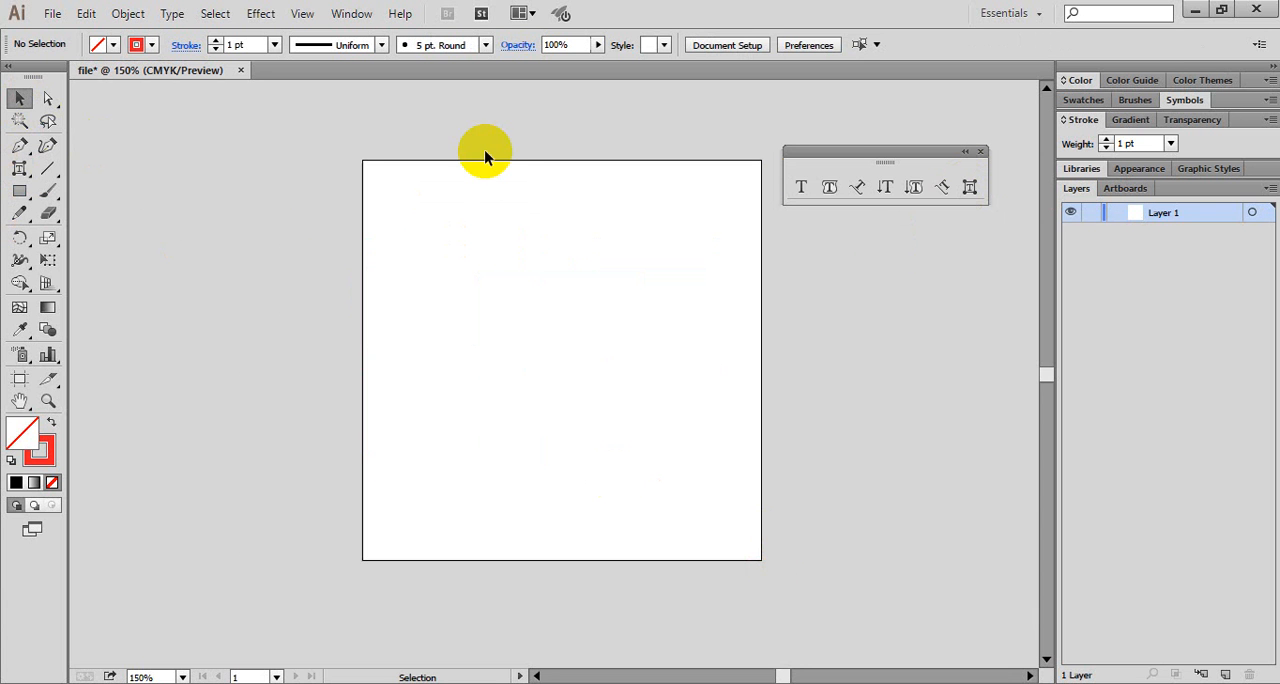
- Draw a text area in the artboard's upper right part and fill it with five lines of sample letters starting with "r w e r"
left_click(801, 186)
left_click_drag(503, 244, 748, 387)
type("werr")
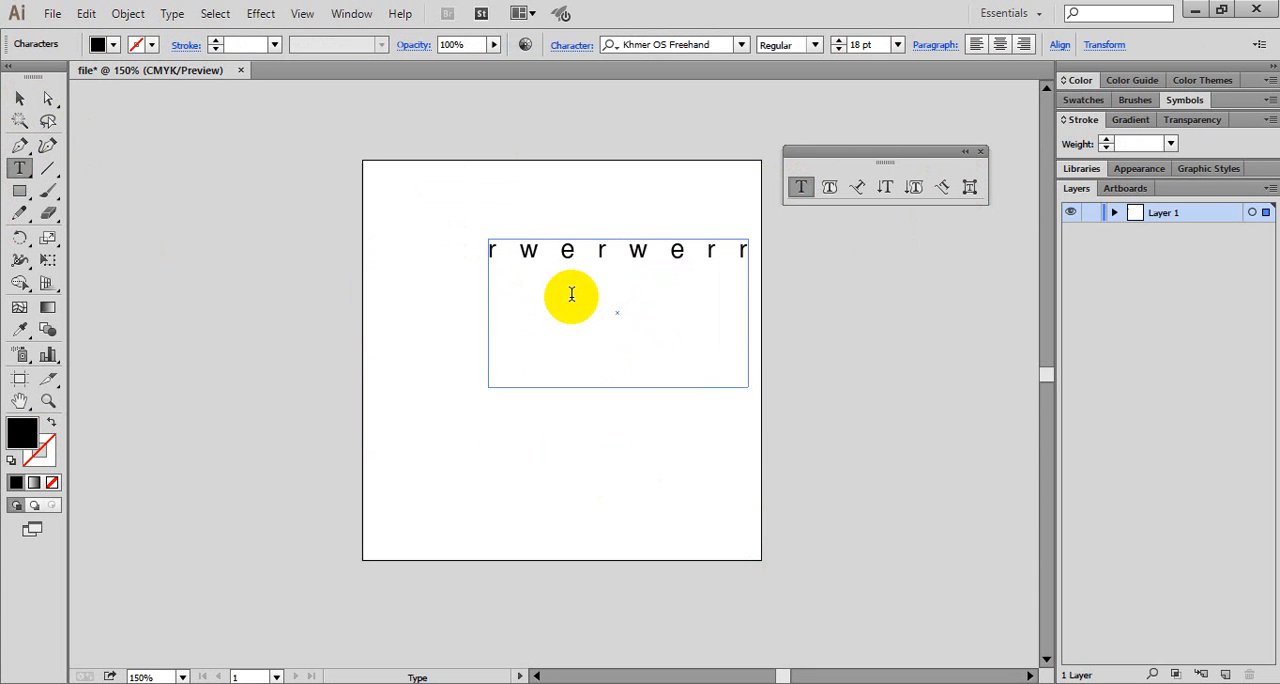
type("efefrfsdfsd")
key("Return")
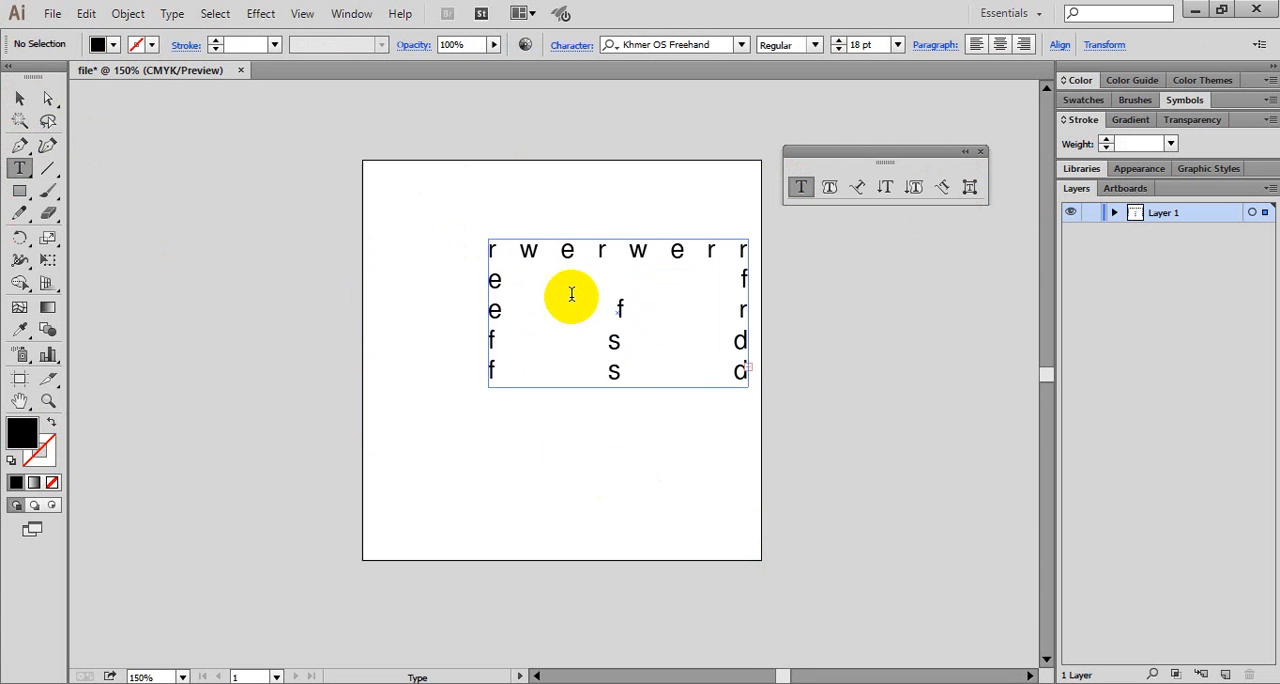
- Delete the text after the first line and enter "dfdf d fsfs fsdf" as the second line
key("BackSpace")
key("BackSpace")
key("BackSpace")
key("BackSpace")
key("BackSpace")
key("BackSpace")
key("BackSpace")
key("BackSpace")
key("BackSpace")
key("BackSpace")
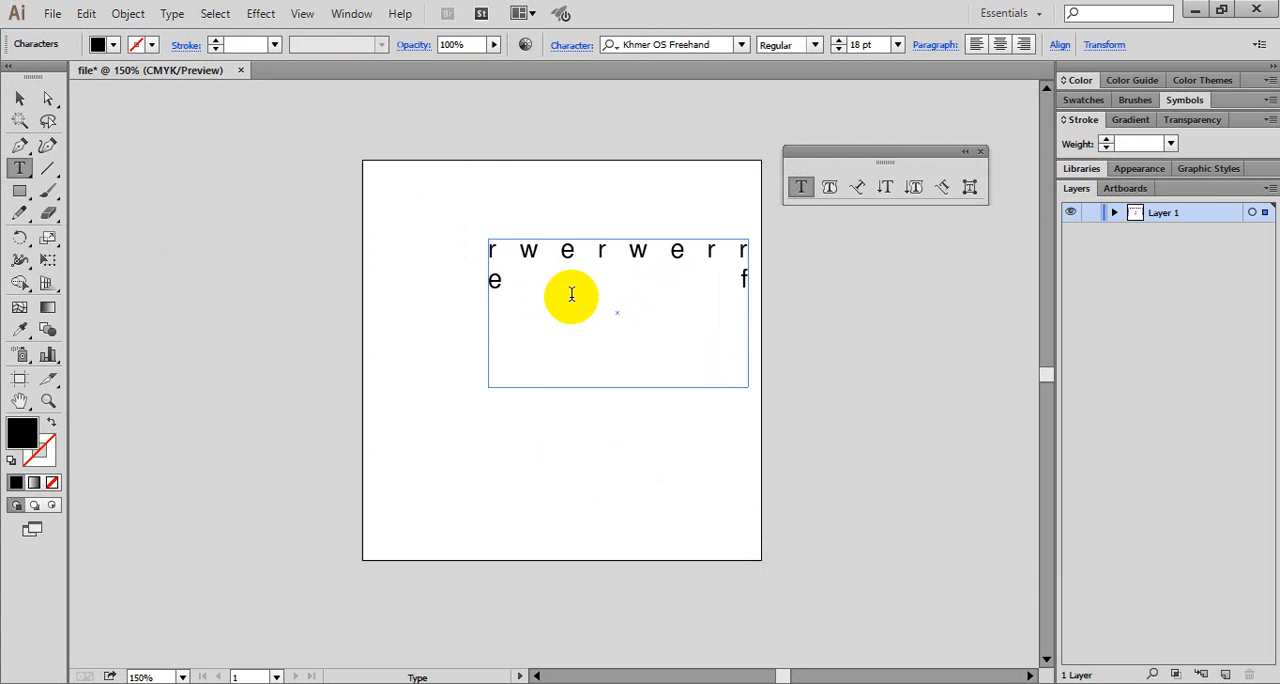
key("BackSpace")
key("BackSpace")
type("dfdf d fsfs fsdf")
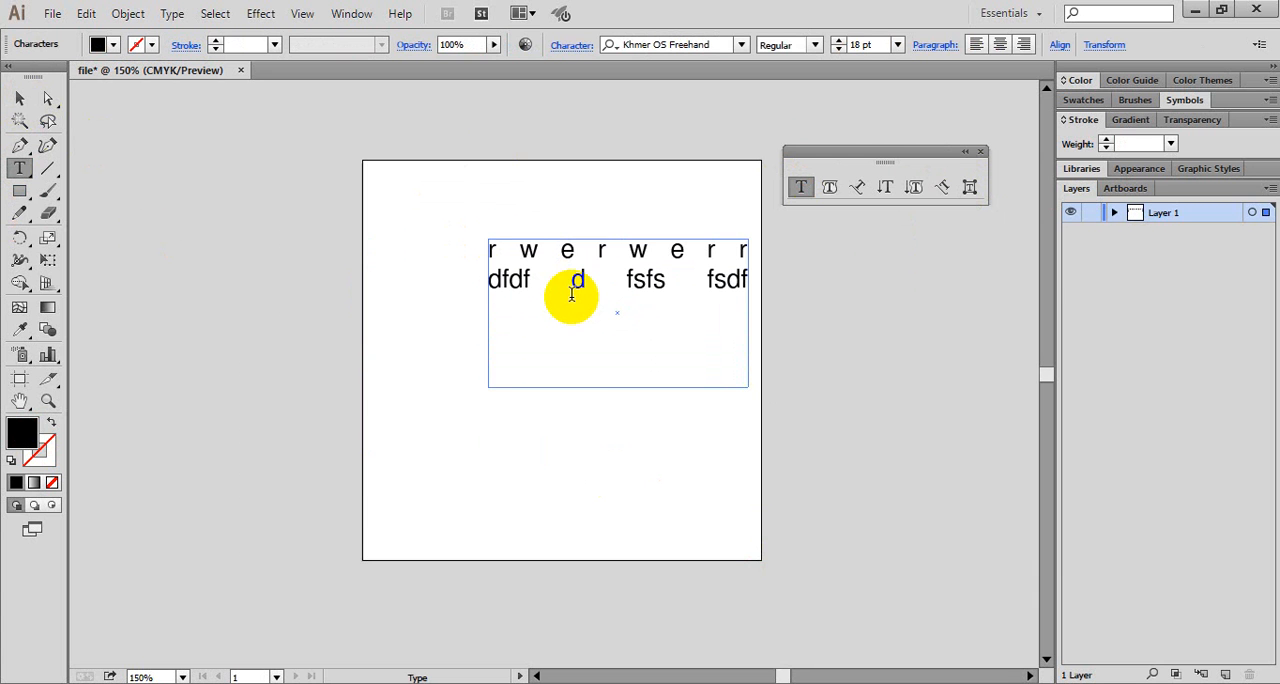
type(" sddsf")
type(" dsf dfsds dsf f f")
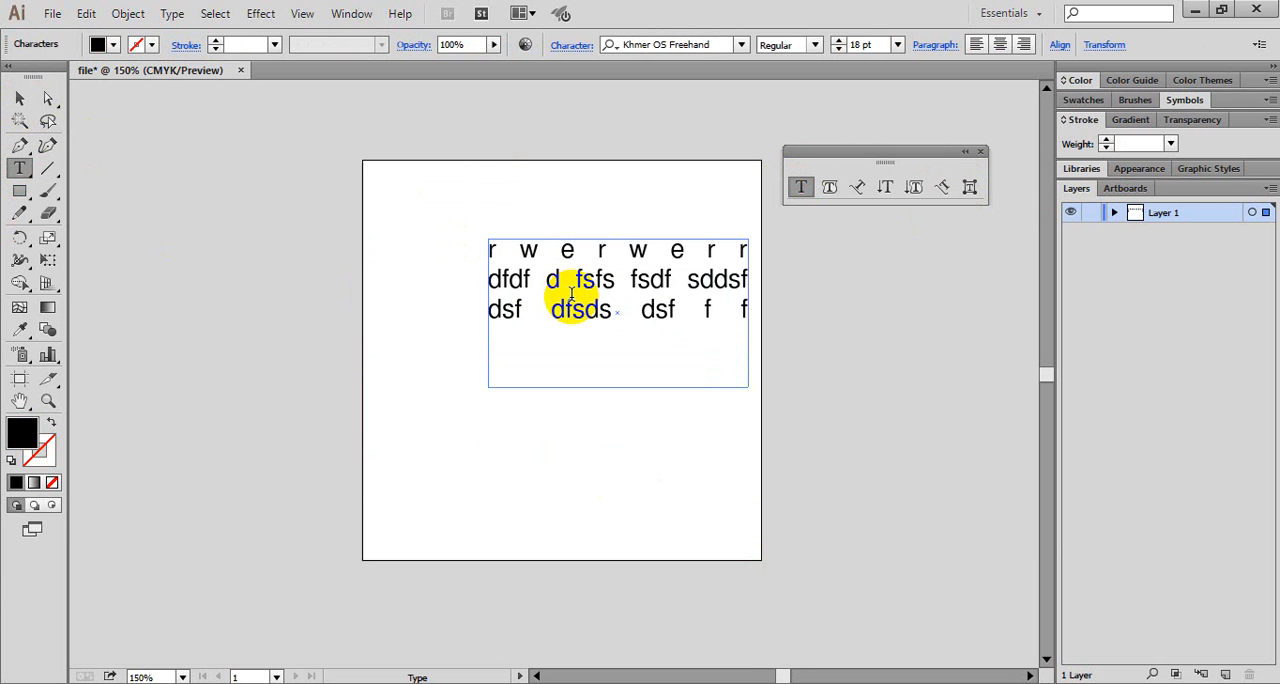
type(" dsfdsf sd")
type("f dfs dfsdsff")
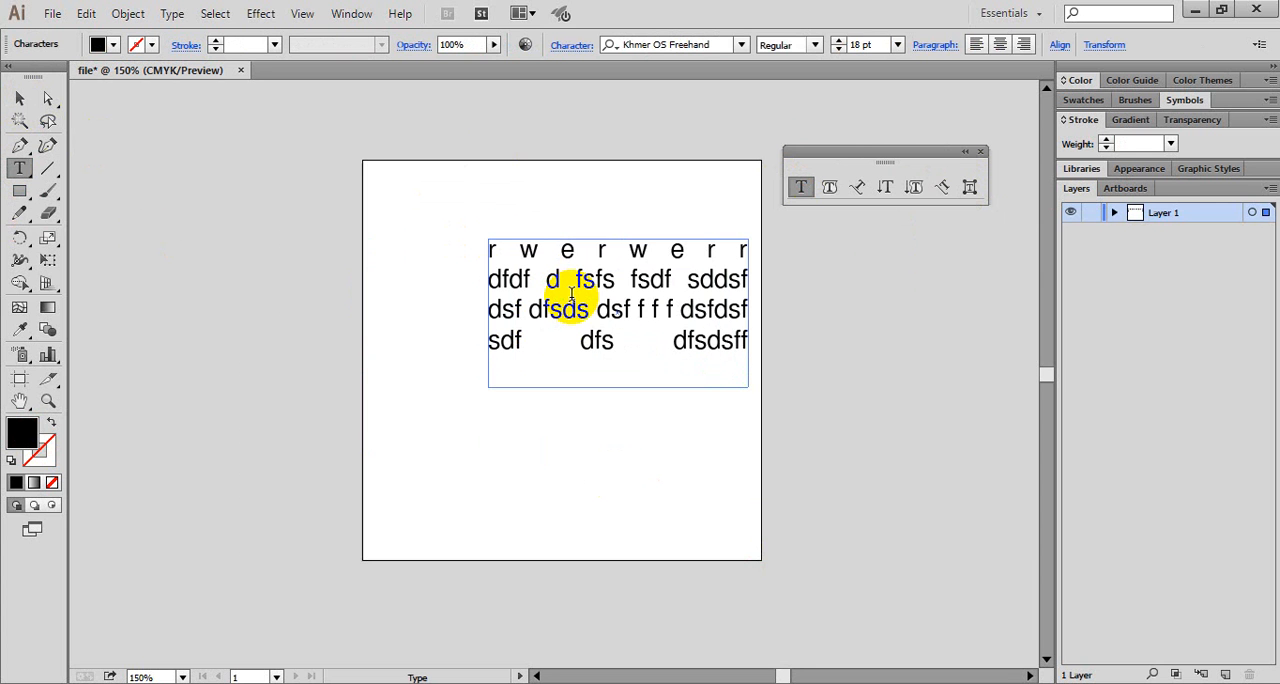
type(" f")
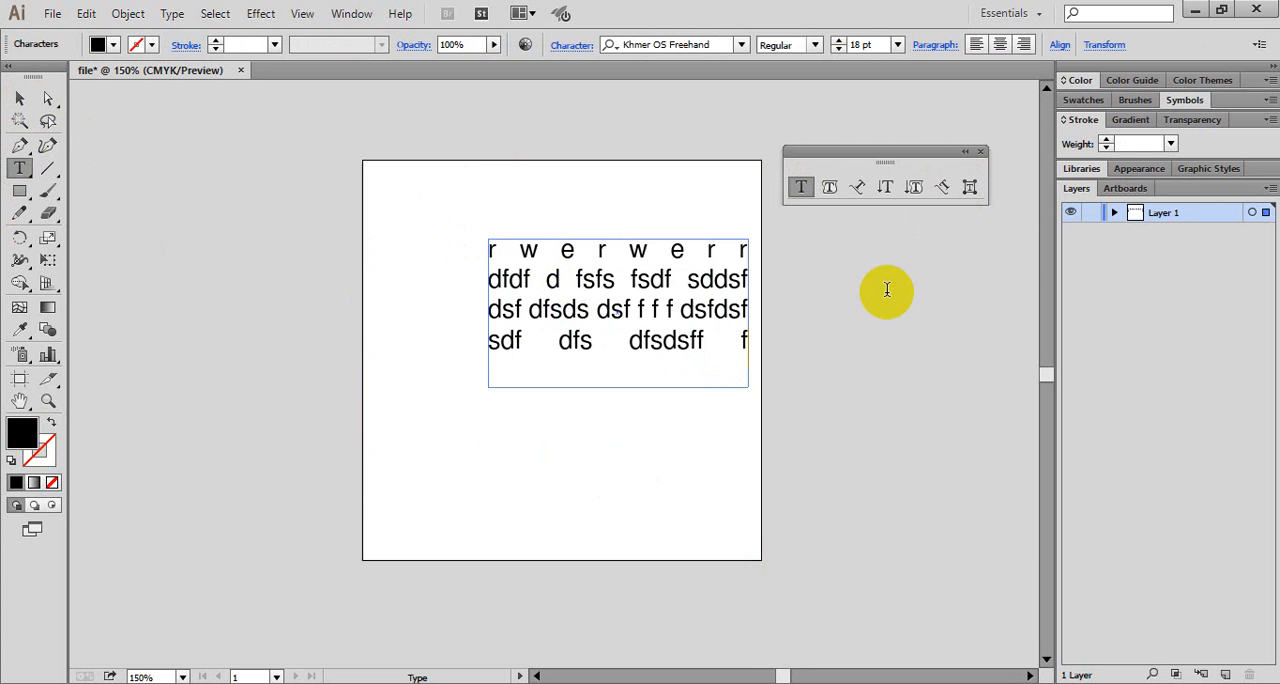
- Widen the letter w in the first line with the Touch Type tool and tilt it slightly clockwise
left_click(969, 188)
left_click(532, 253)
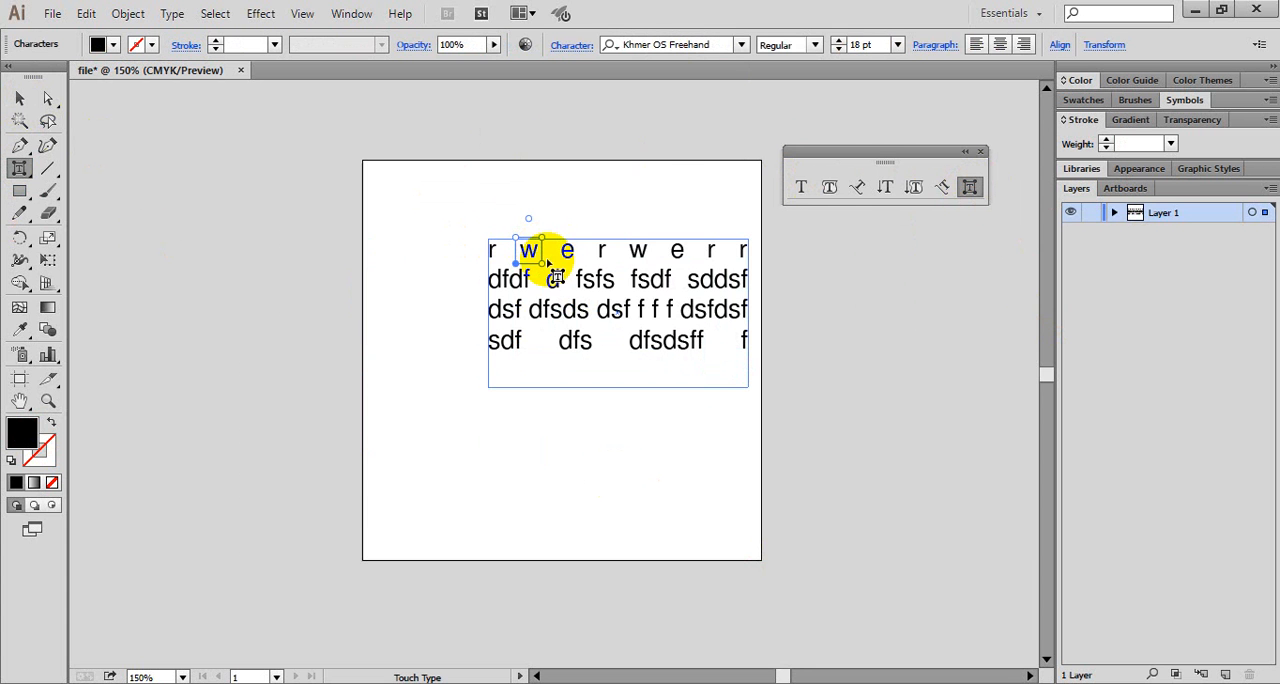
left_click_drag(547, 262, 535, 187)
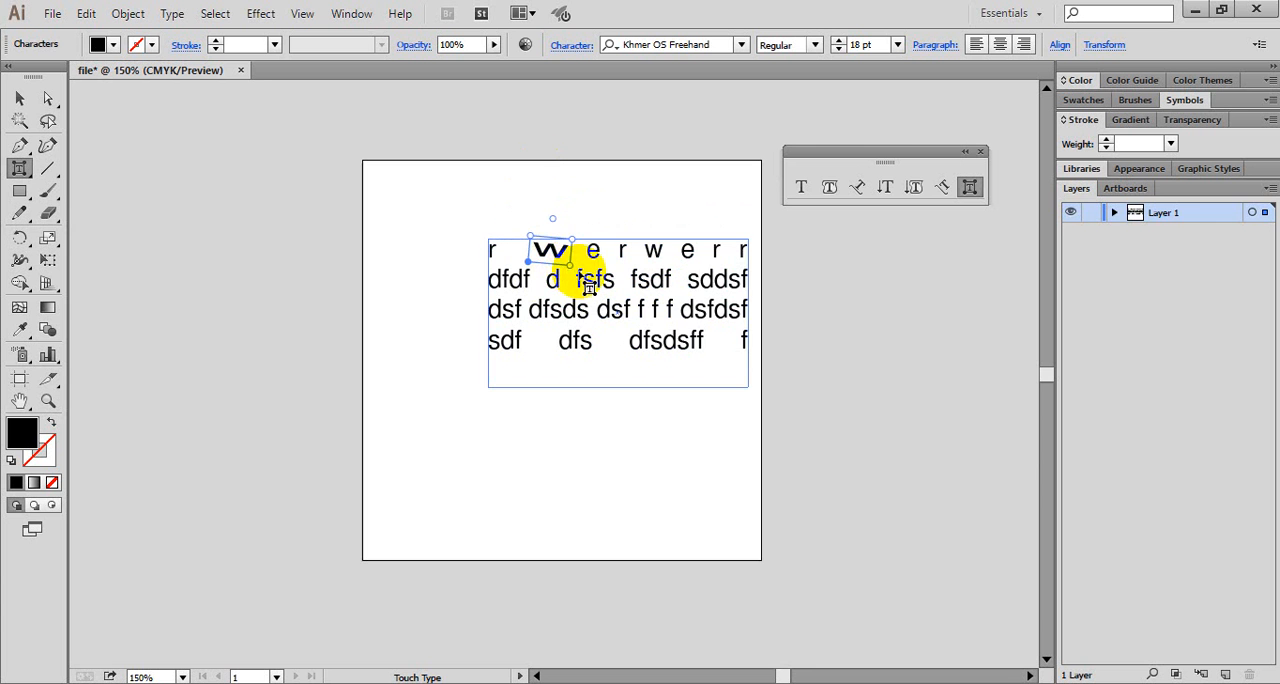
left_click(579, 283)
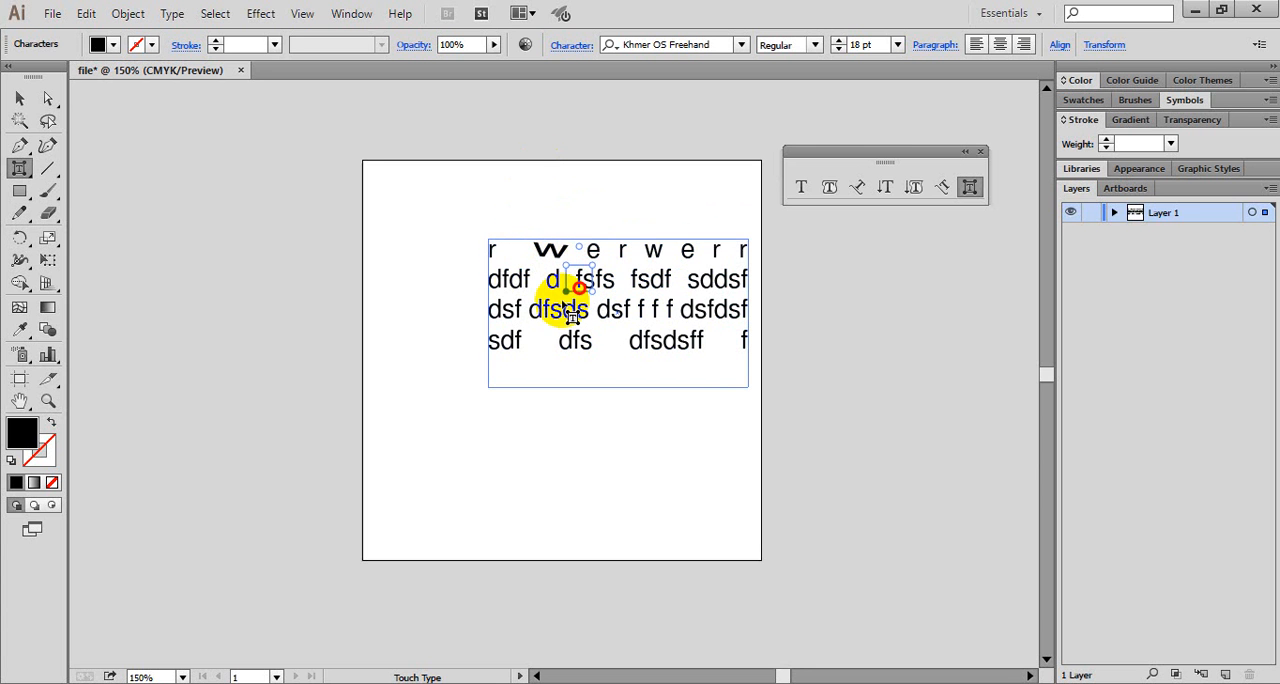
left_click(510, 272)
- Enlarge the opening letter r of the first line and move it down so it overlaps the second line
left_click(494, 250)
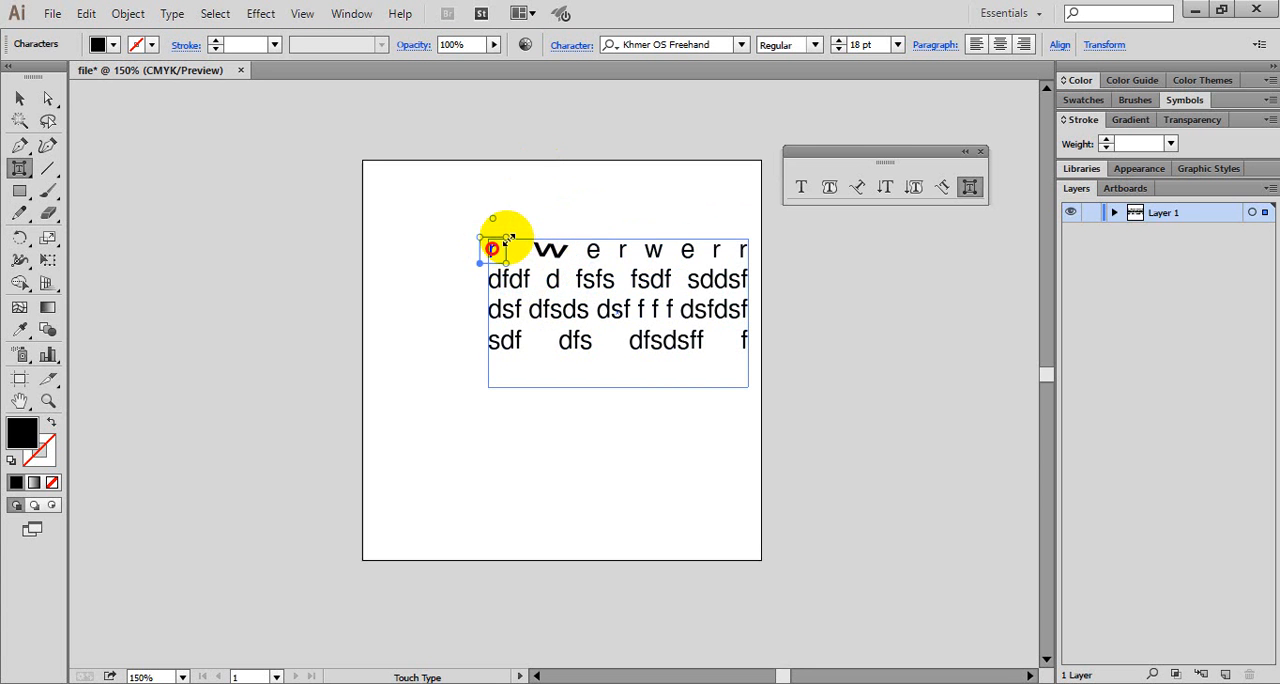
left_click_drag(508, 240, 575, 188)
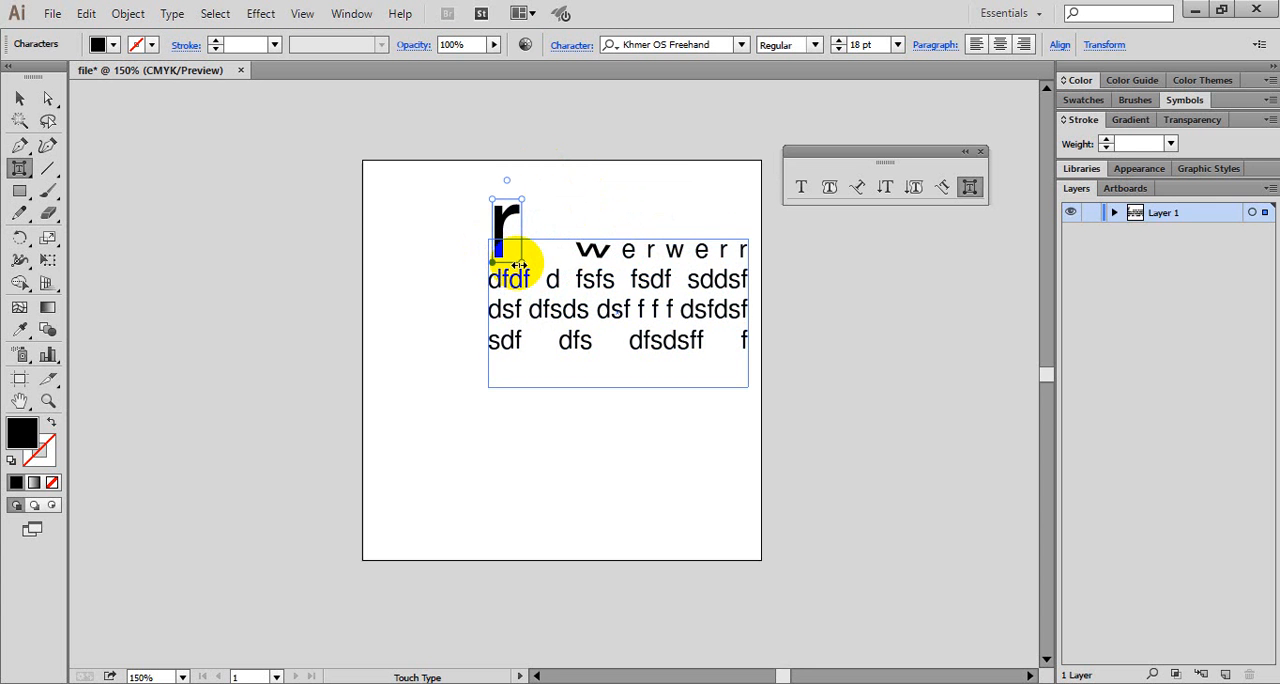
left_click_drag(519, 264, 626, 207)
- Stretch the letter s of "dfs" in the fourth line horizontally to about twice its width
left_click(597, 279)
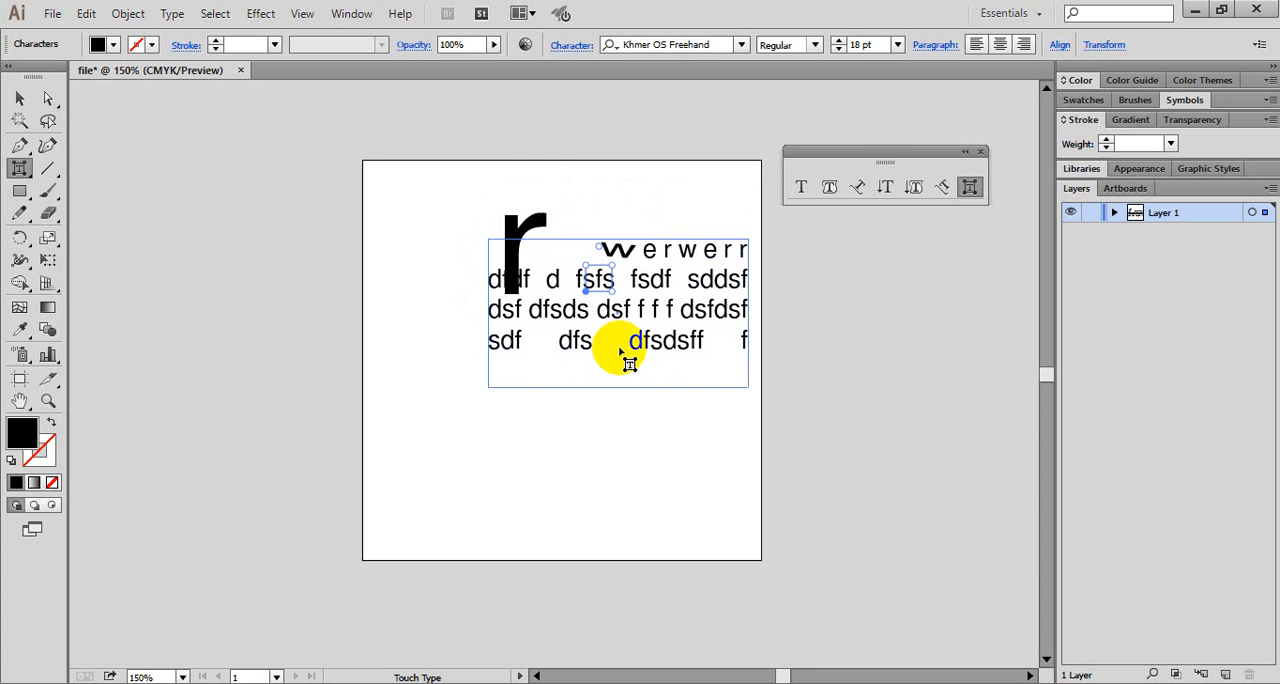
left_click(585, 348)
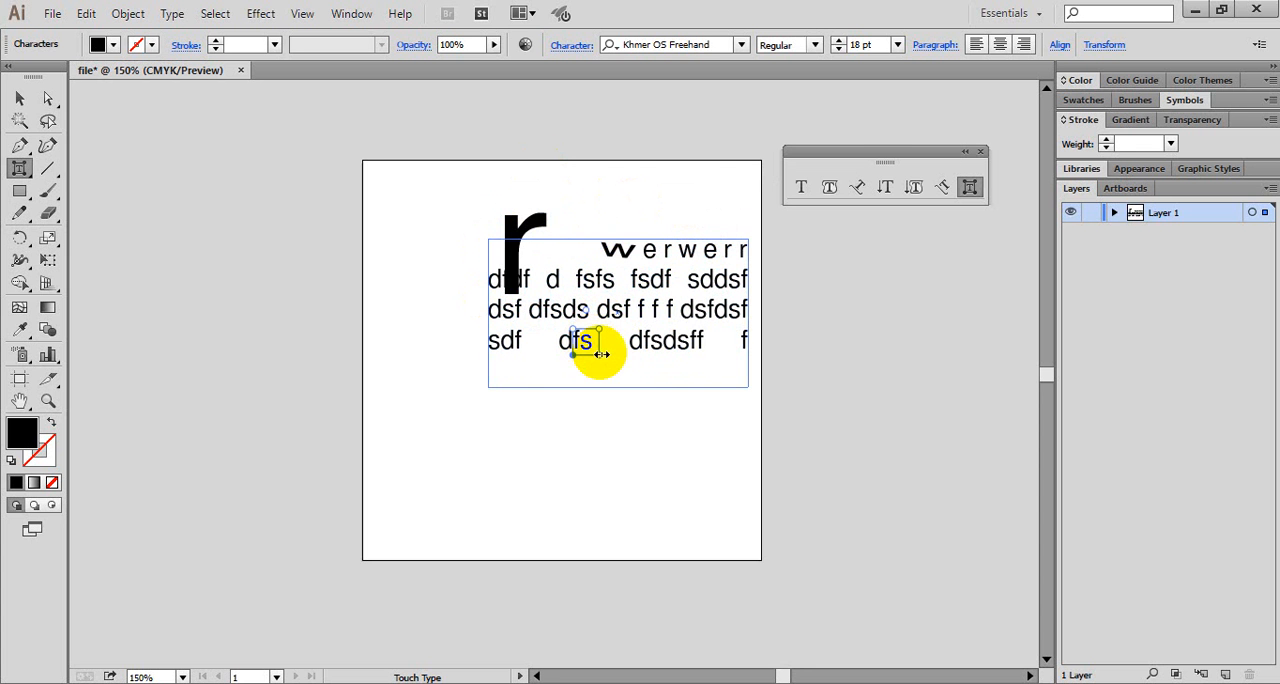
left_click_drag(601, 354, 616, 355)
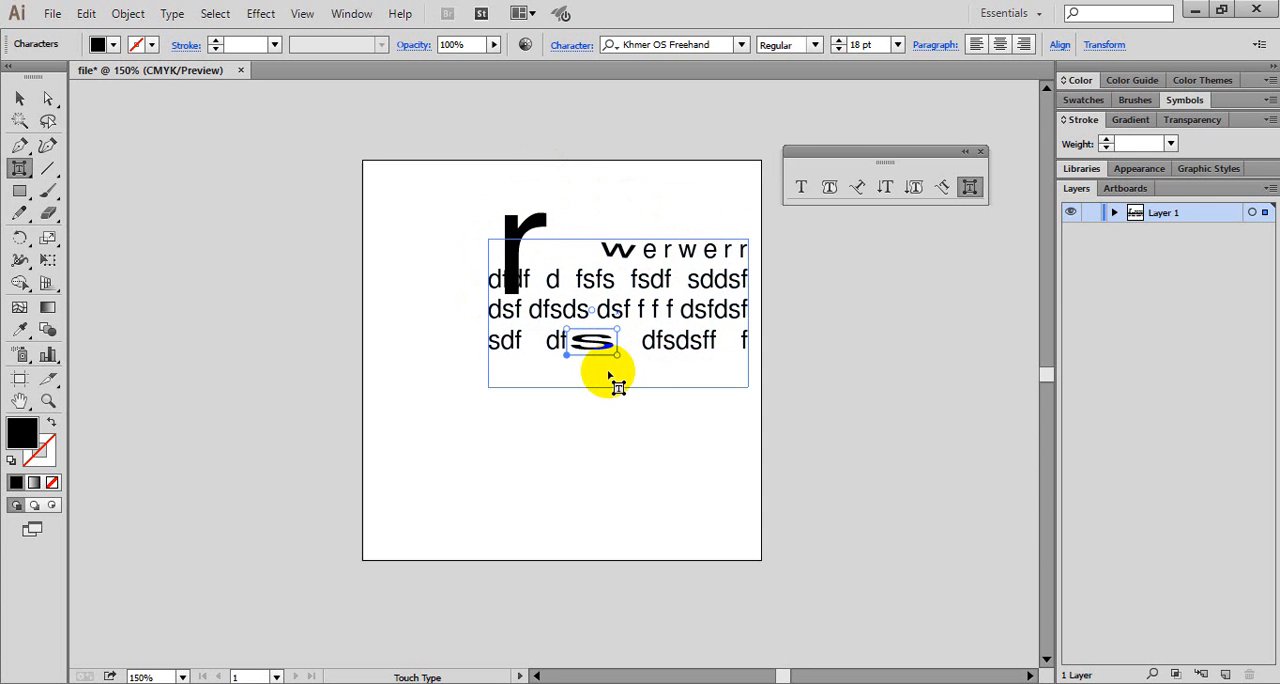
left_click(619, 347)
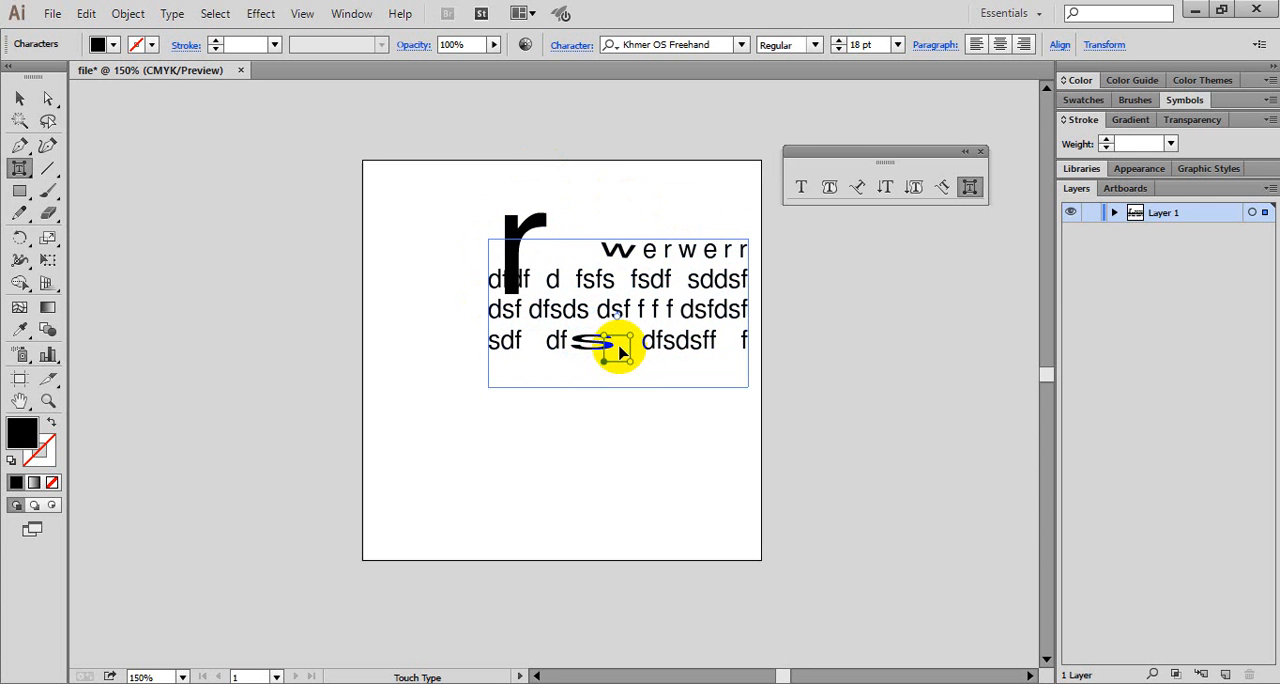
- Rotate the widened w about a quarter turn clockwise and turn the stretched s in the fourth line steeply clockwise
left_click(613, 252)
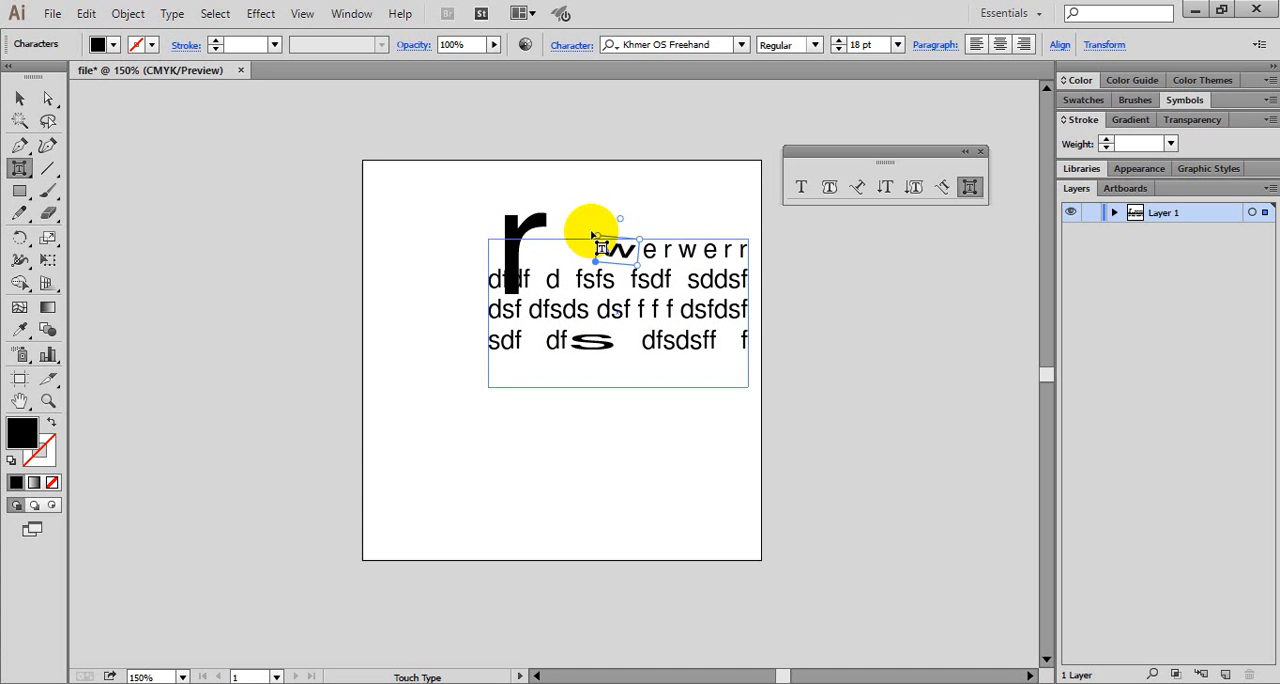
left_click_drag(619, 218, 687, 374)
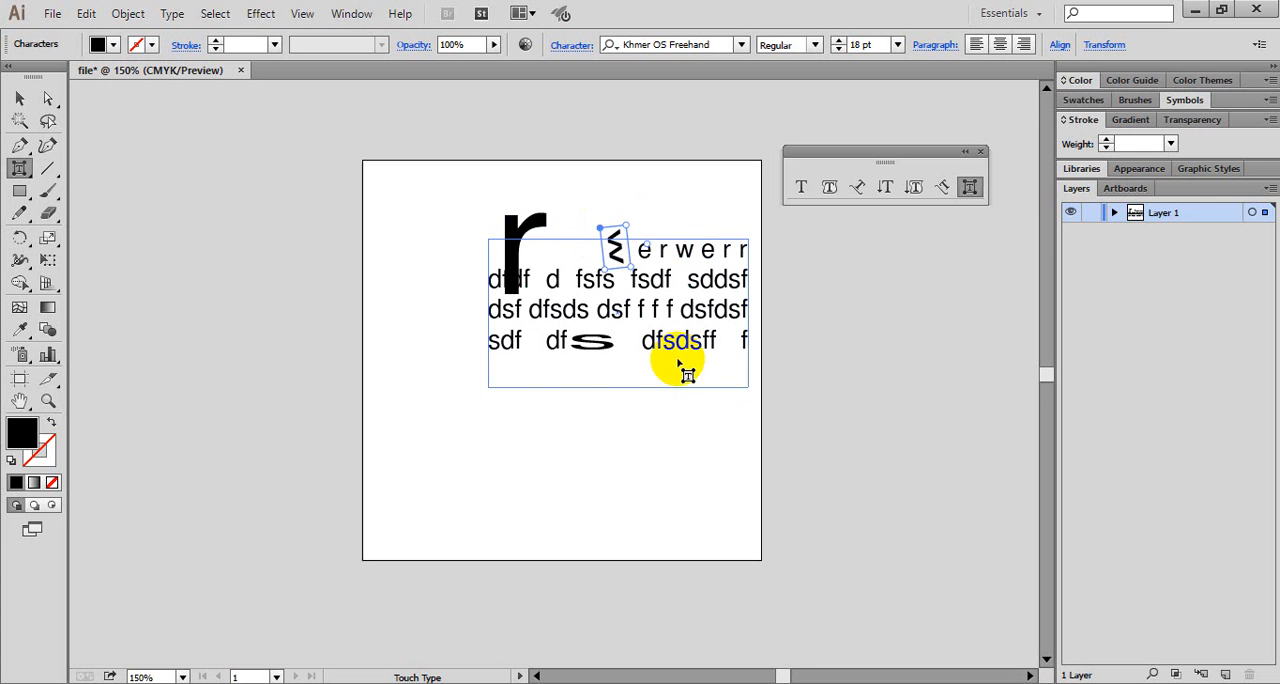
left_click(608, 350)
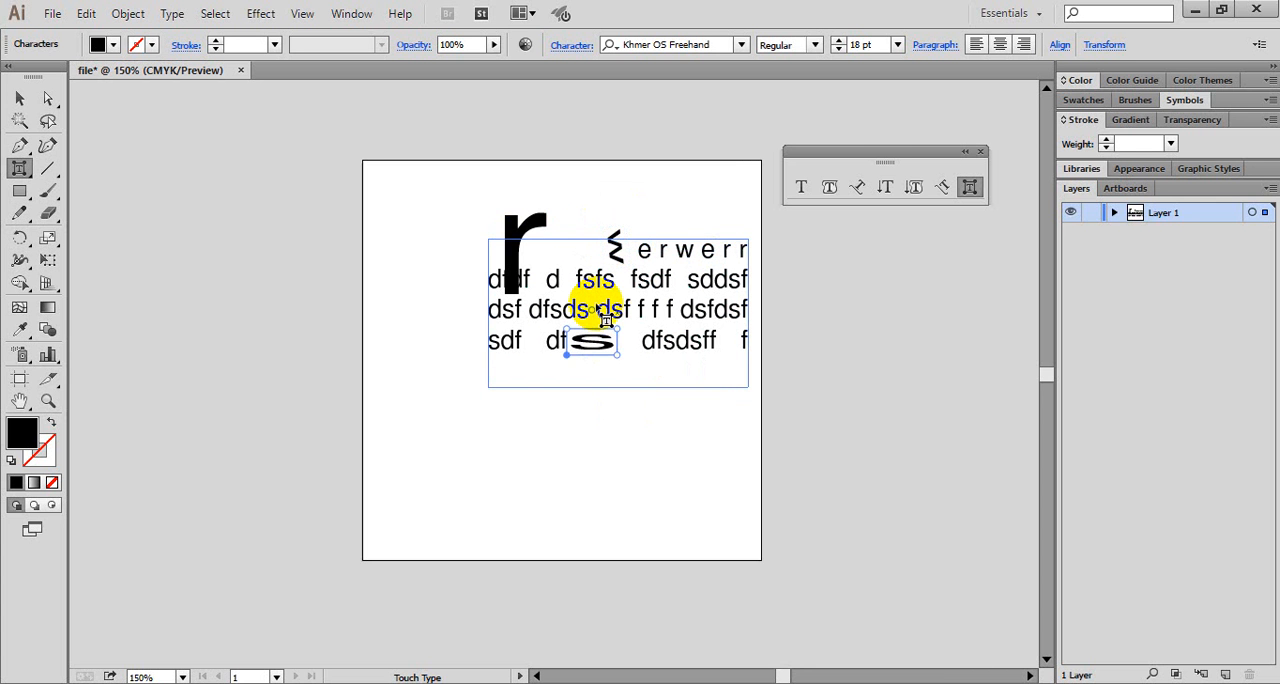
left_click_drag(589, 309, 643, 428)
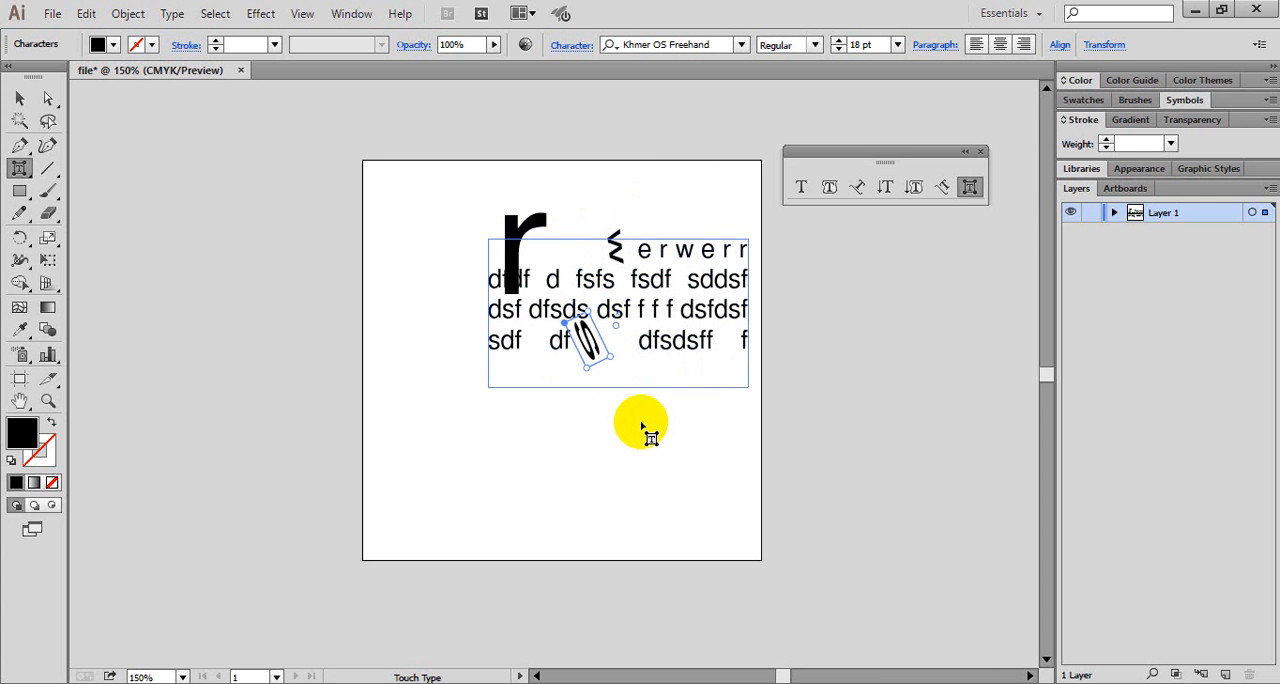
left_click(652, 310)
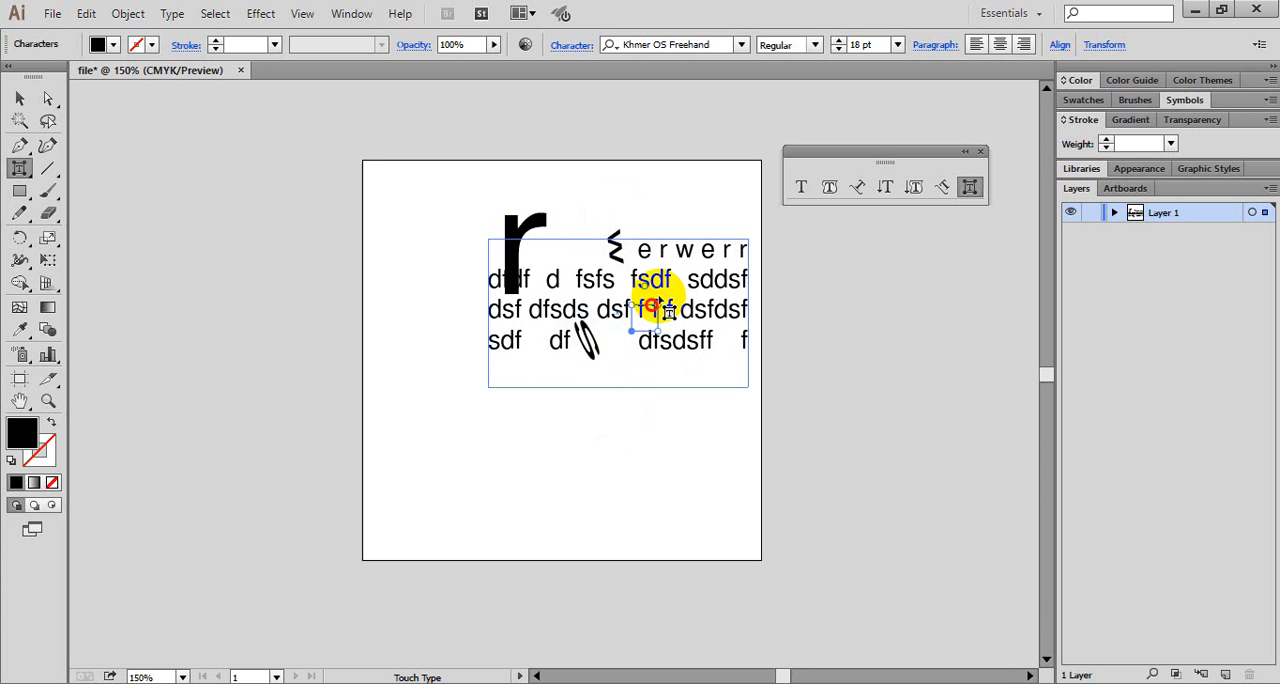
left_click(658, 297)
left_click(670, 311)
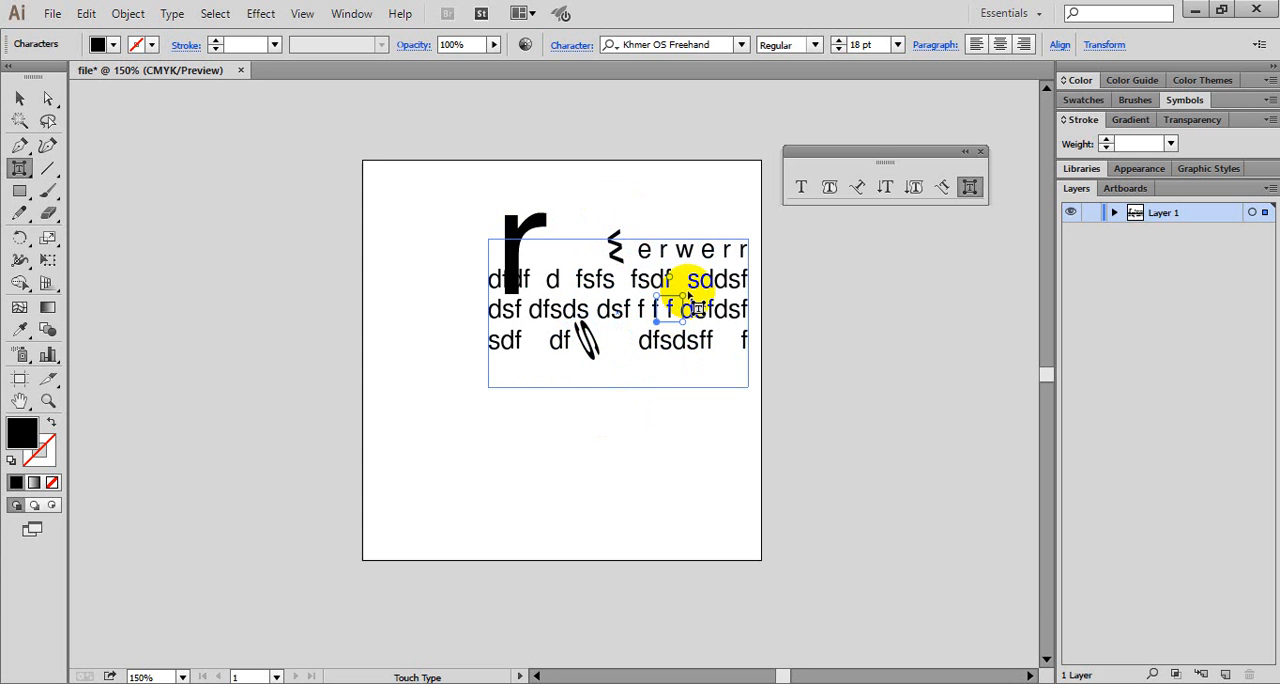
- Move the whole text area down toward the artboard's middle and delete it
left_click(19, 98)
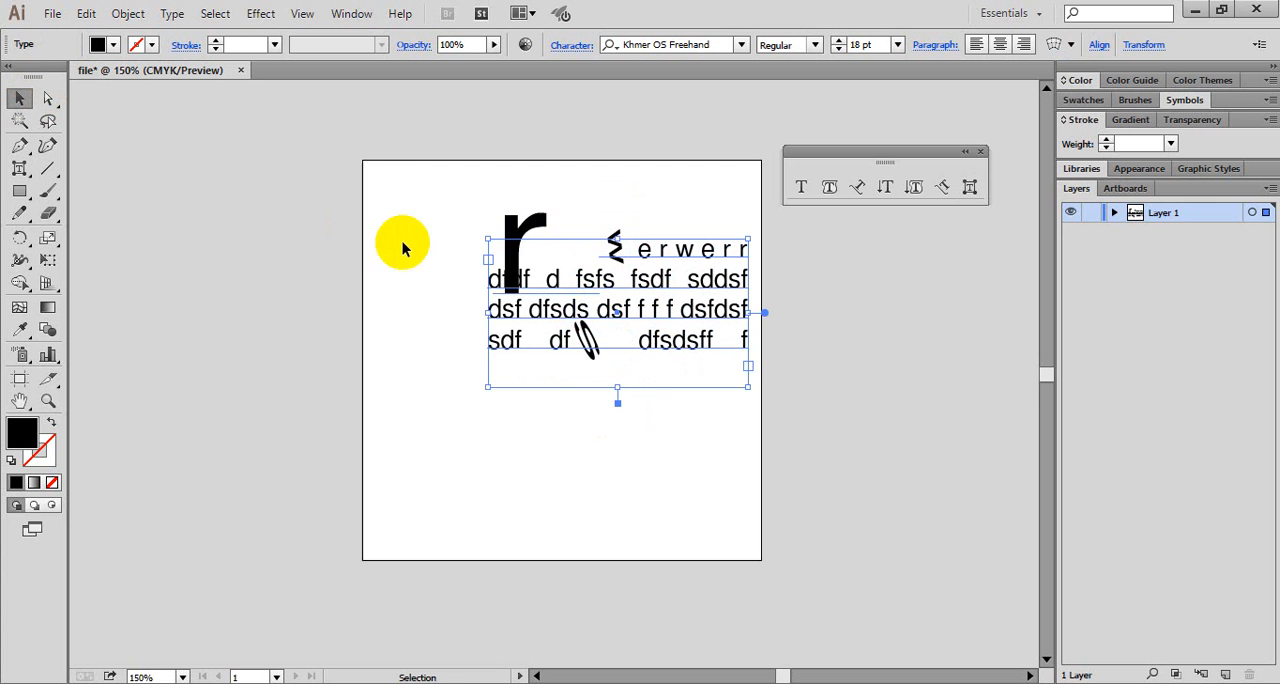
left_click_drag(532, 250, 519, 320)
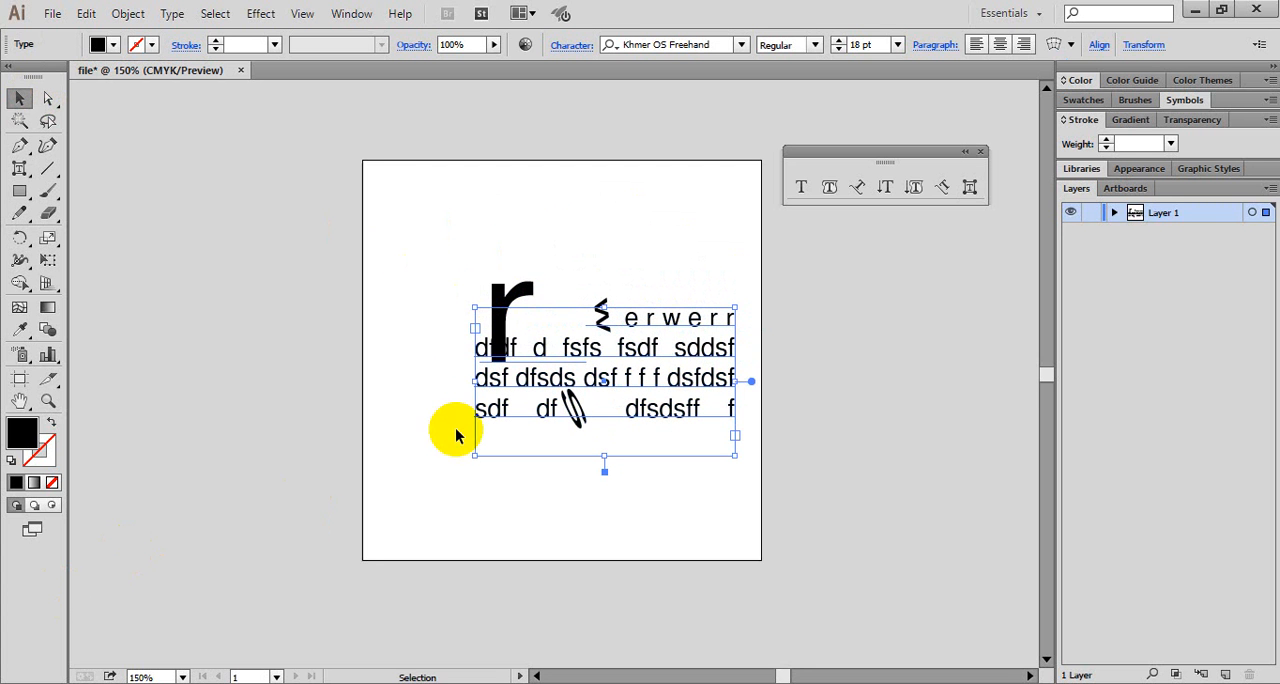
left_click(606, 325)
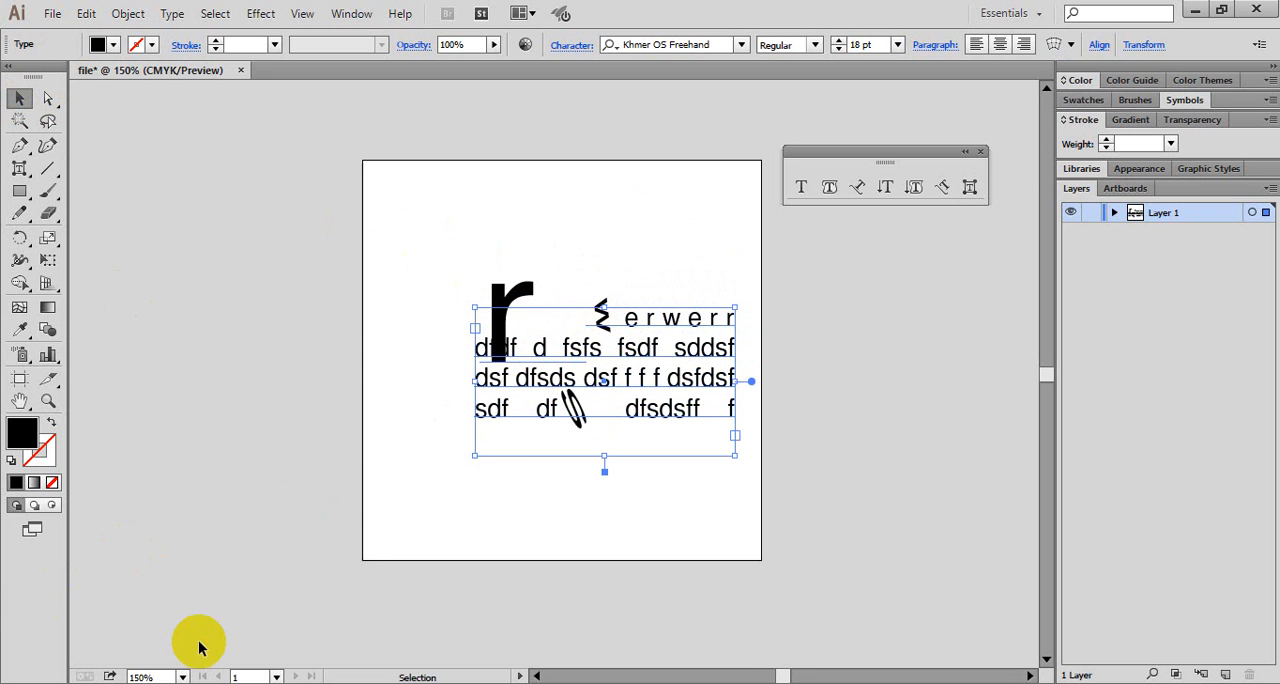
left_click_drag(535, 285, 609, 252)
key("Delete")
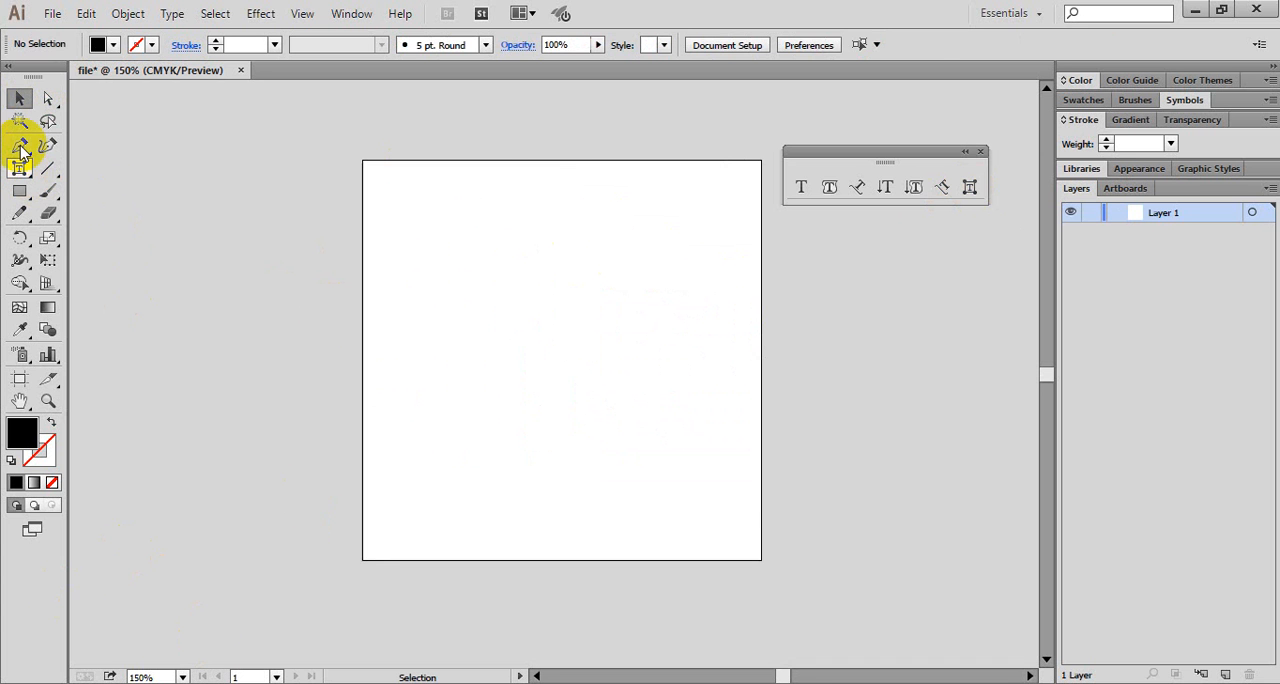
- Draw a wide text area from the artboard's left edge and enter "rtertertreter b g er tert etteer"
key("t")
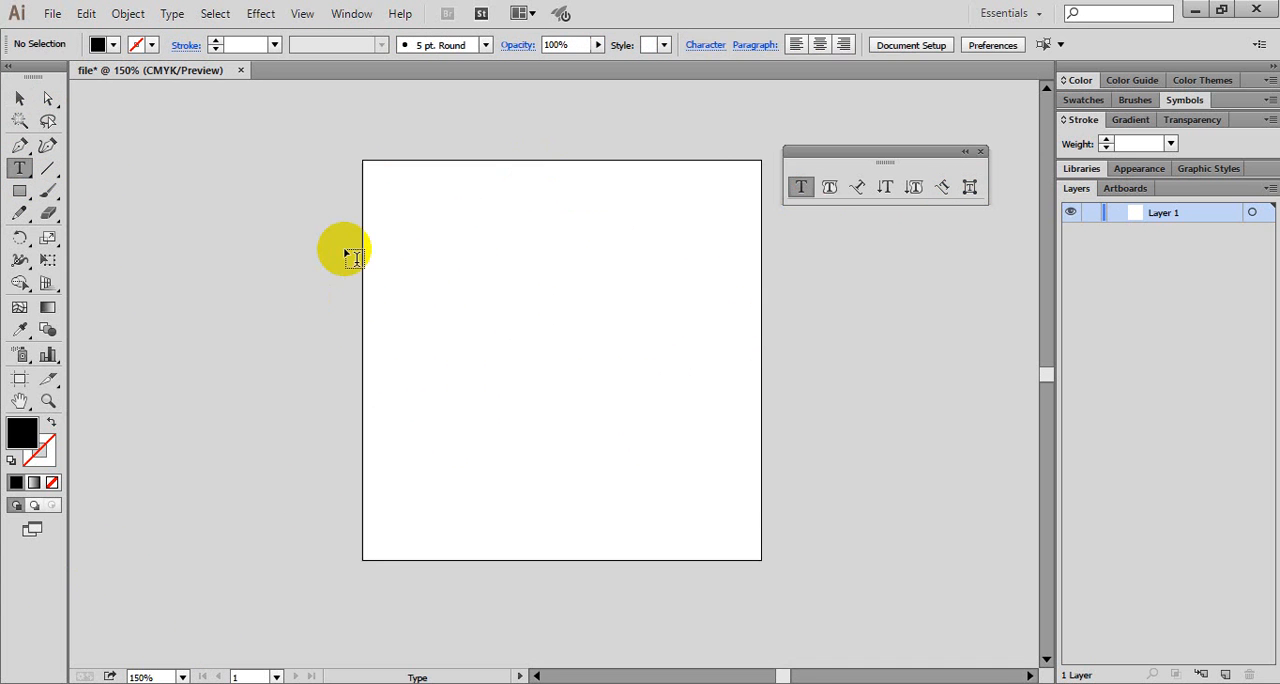
left_click_drag(362, 235, 738, 491)
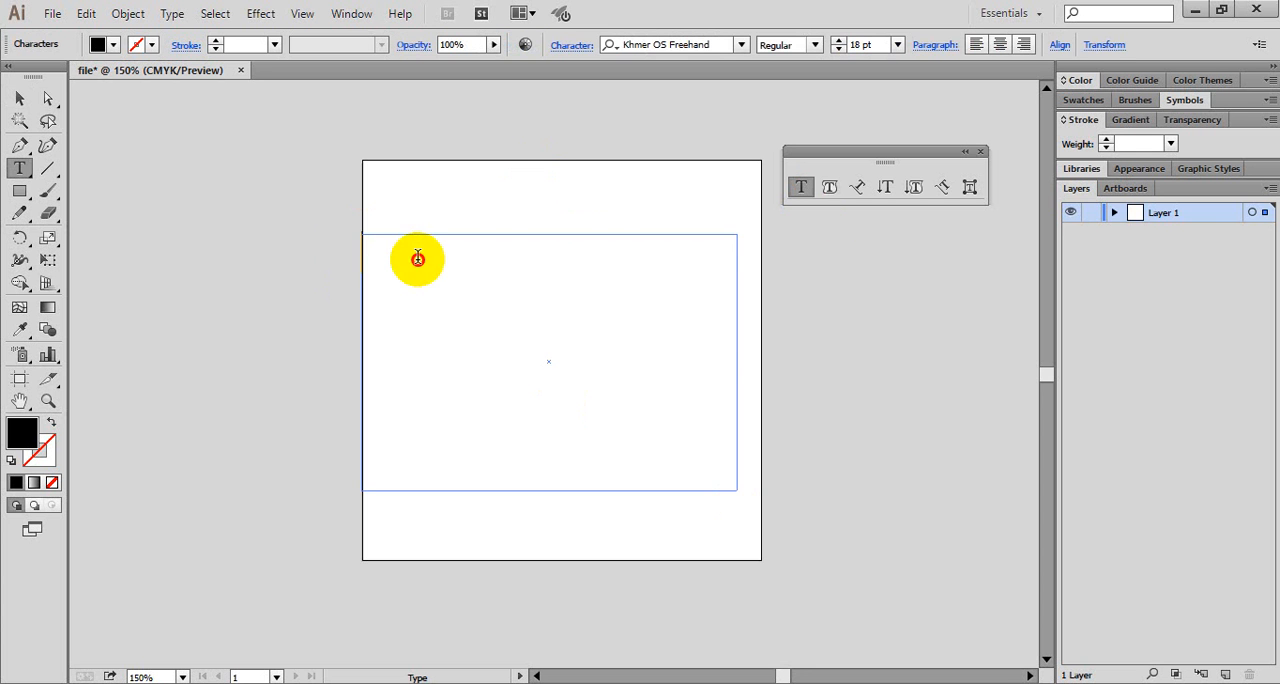
type("rtertertreter b g")
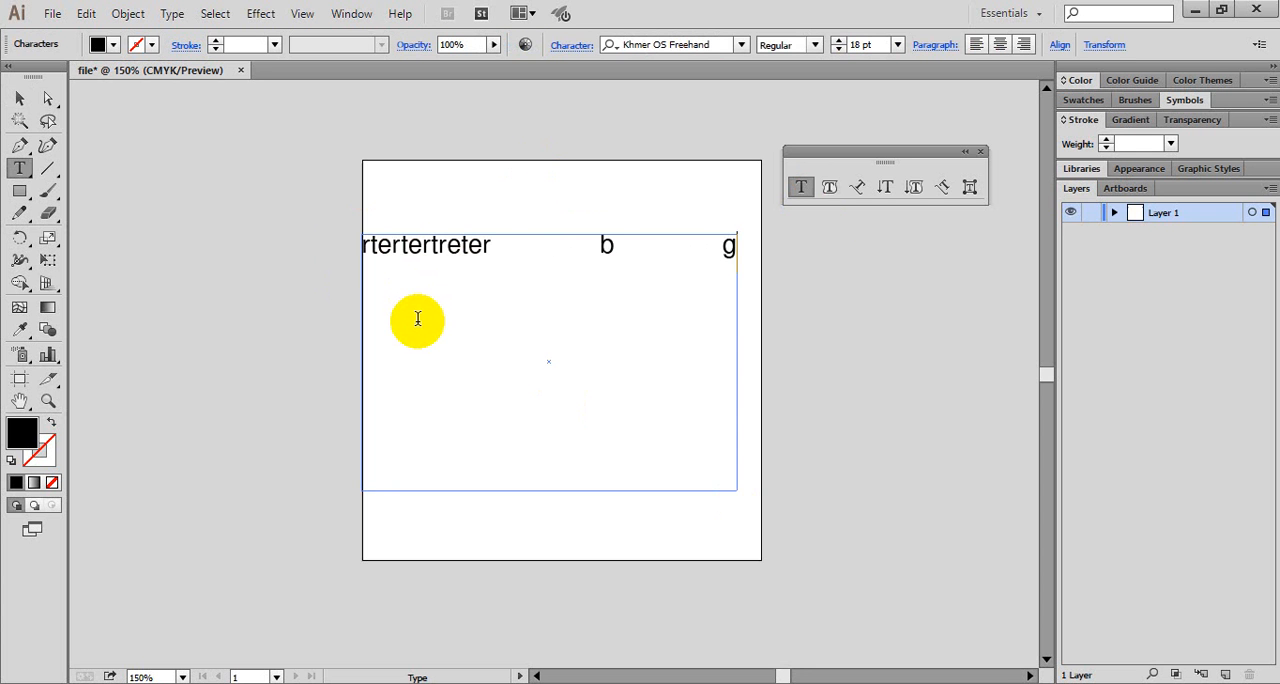
type(" er tert etteer")
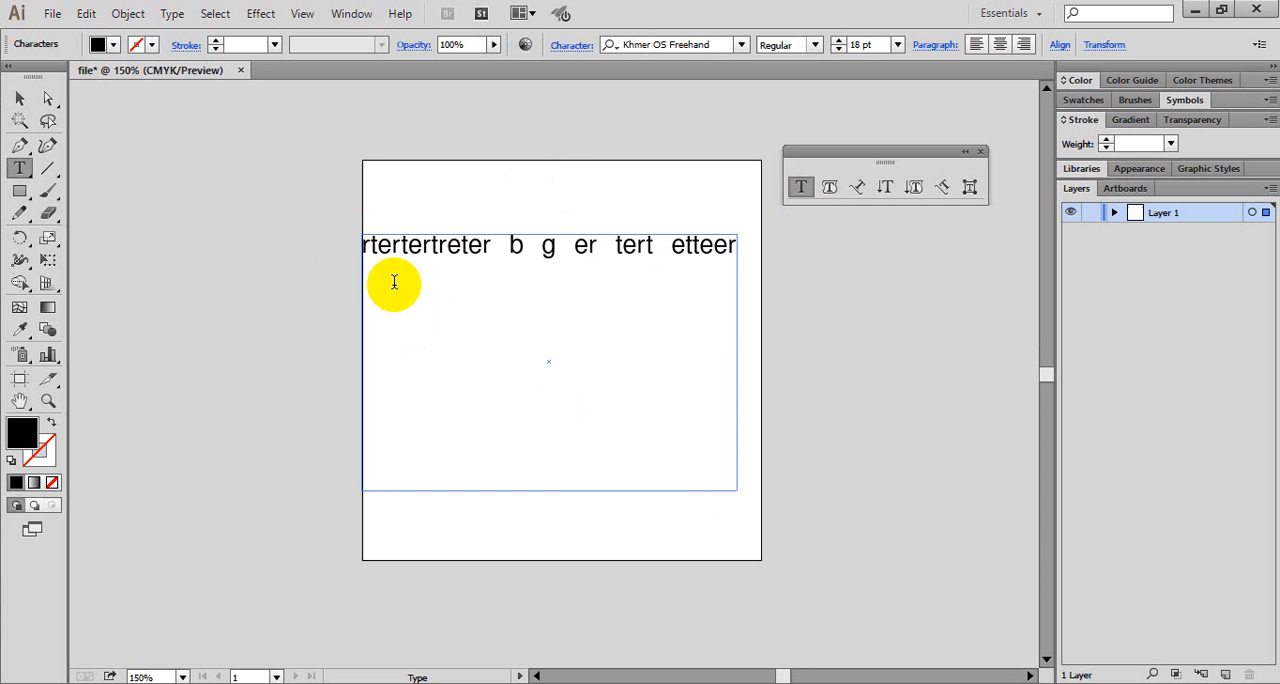
- Widen the opening letter r with Touch Type, stretch its vertical scale to about 398%, and position it across both text lines
left_click(969, 187)
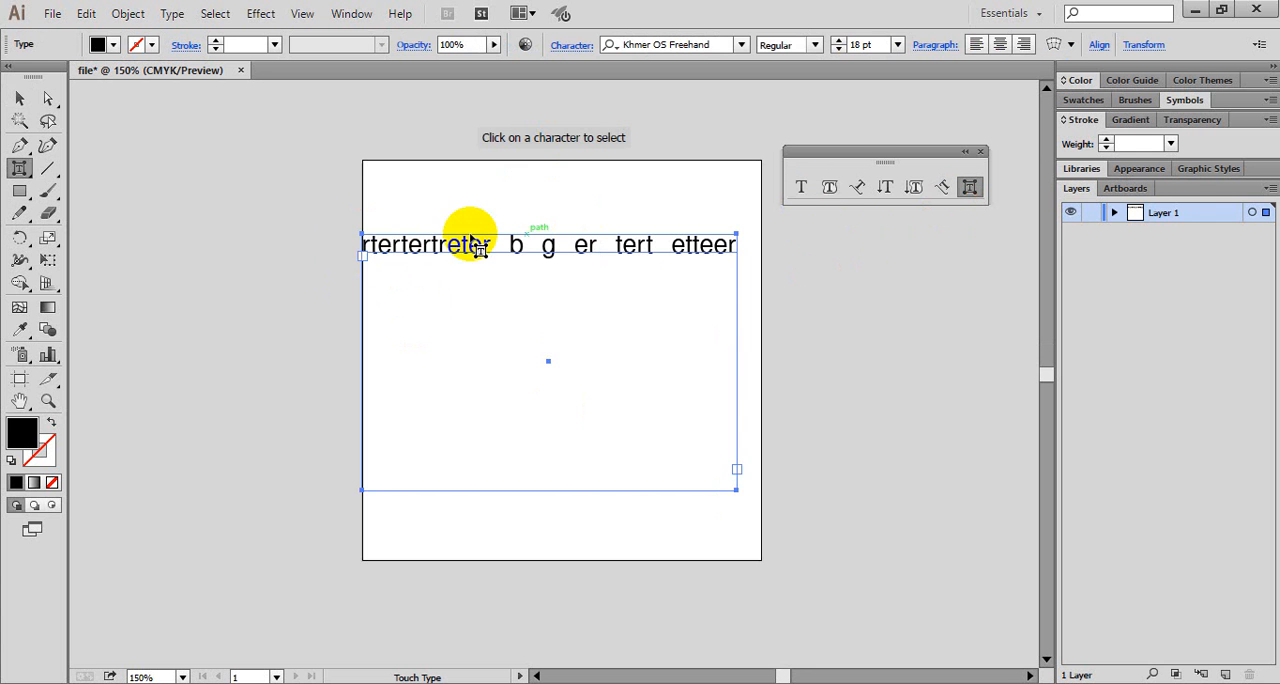
left_click(365, 245)
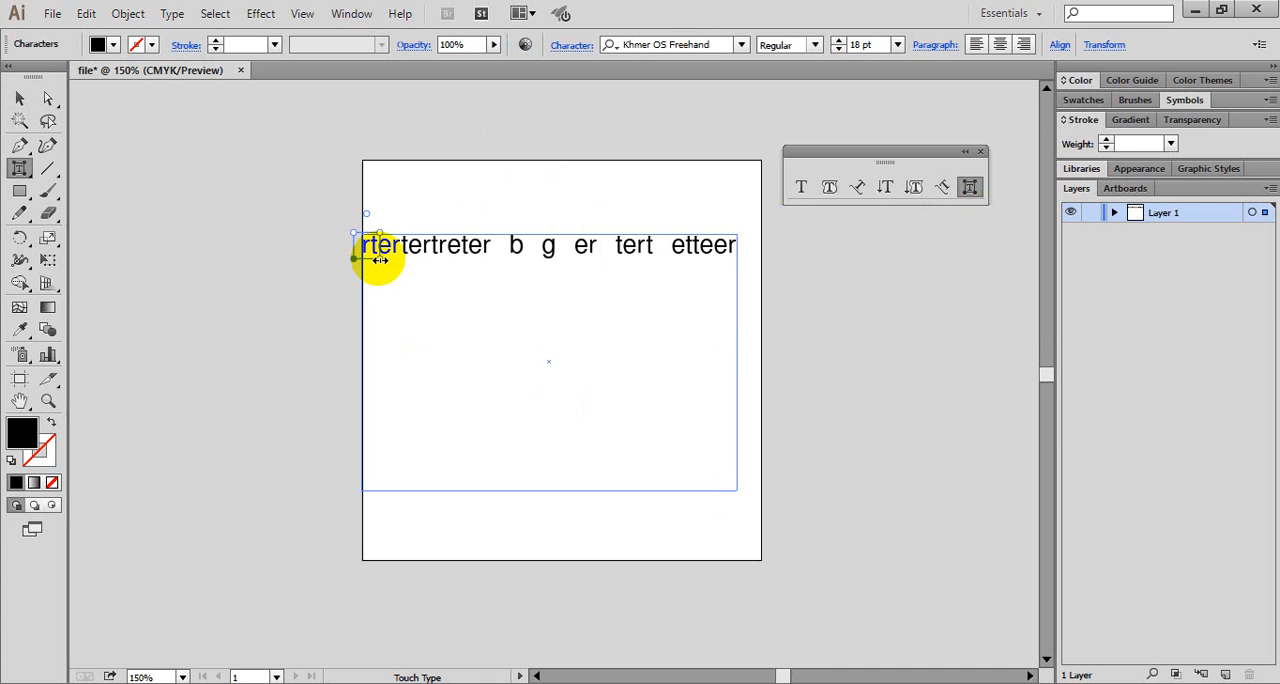
left_click_drag(380, 260, 449, 322)
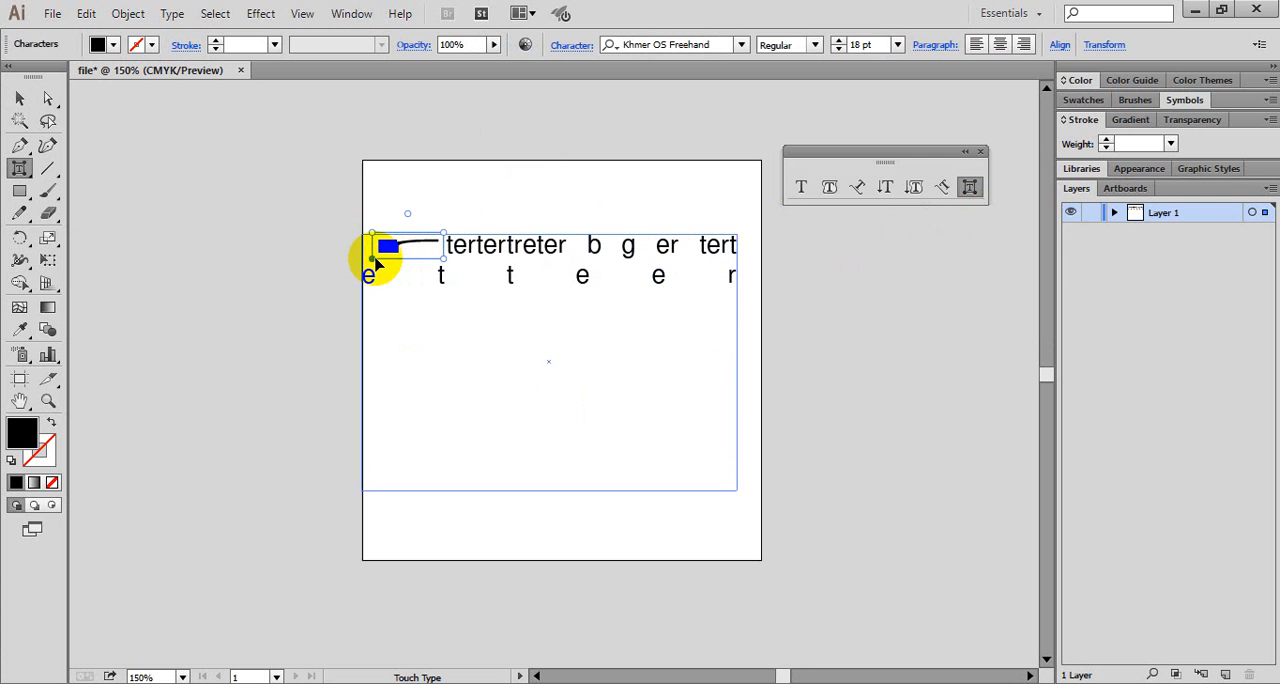
left_click(374, 262)
mouse_move(374, 262)
left_mouse_down()
mouse_move(398, 287)
mouse_move(381, 286)
mouse_move(373, 240)
left_mouse_up()
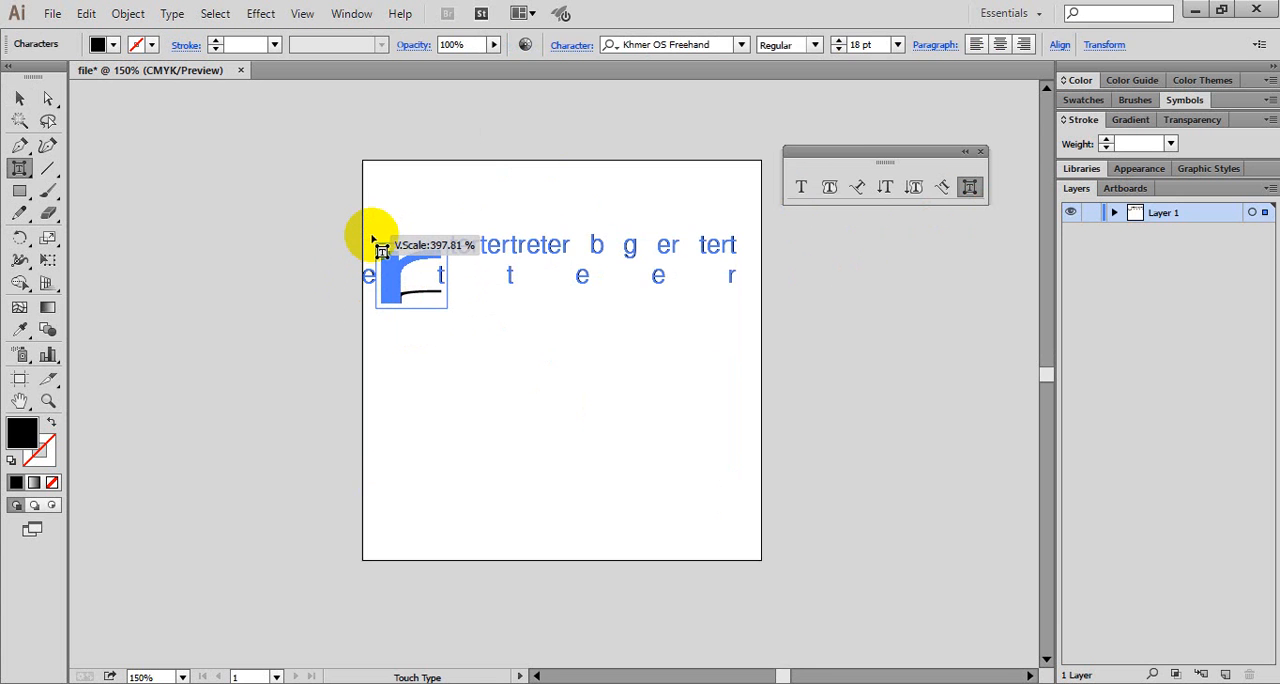
left_click(508, 327)
left_click(404, 253)
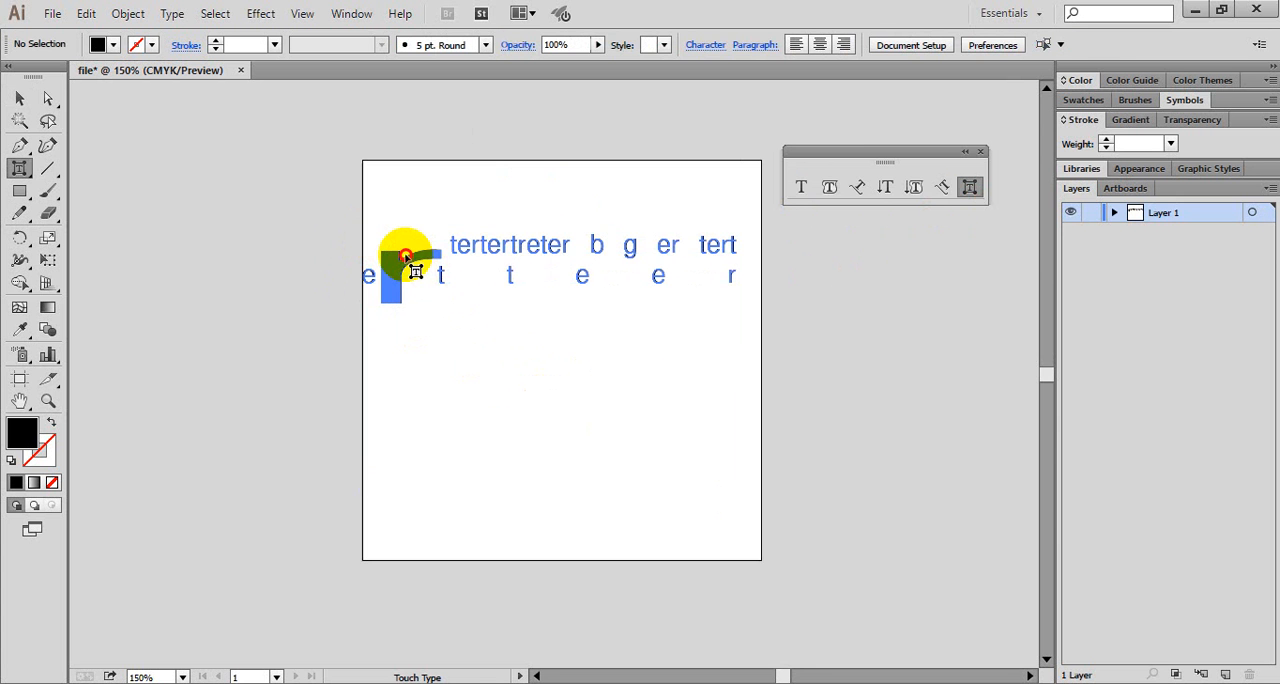
mouse_move(394, 264)
left_mouse_down()
mouse_move(390, 253)
mouse_move(383, 277)
left_mouse_up()
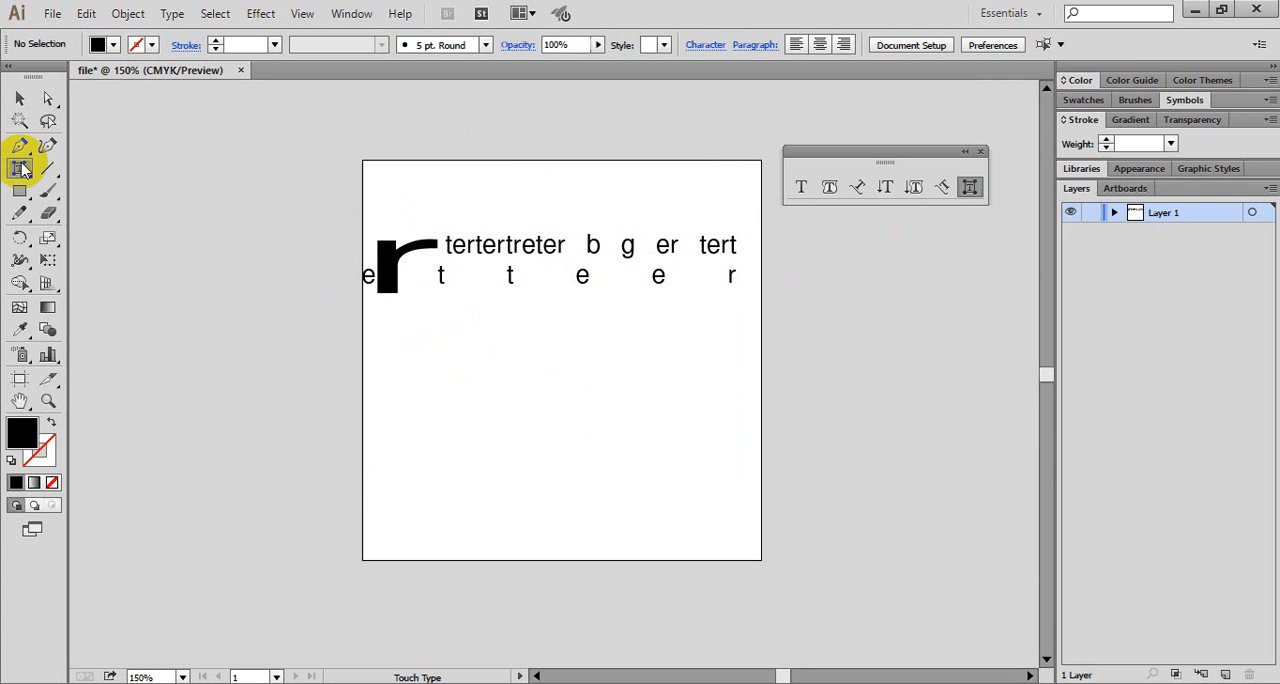
- Place the point text "R" below the two text lines in the artboard's lower left part and select it as an object
left_click(804, 187)
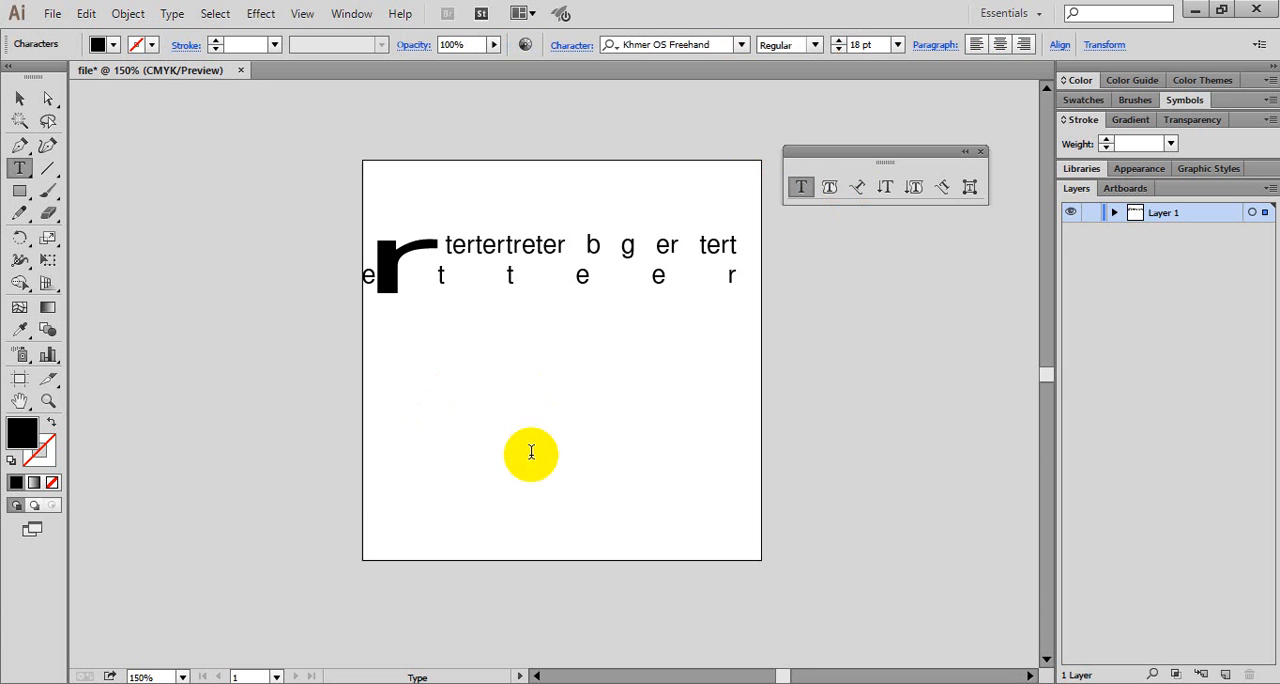
type("R")
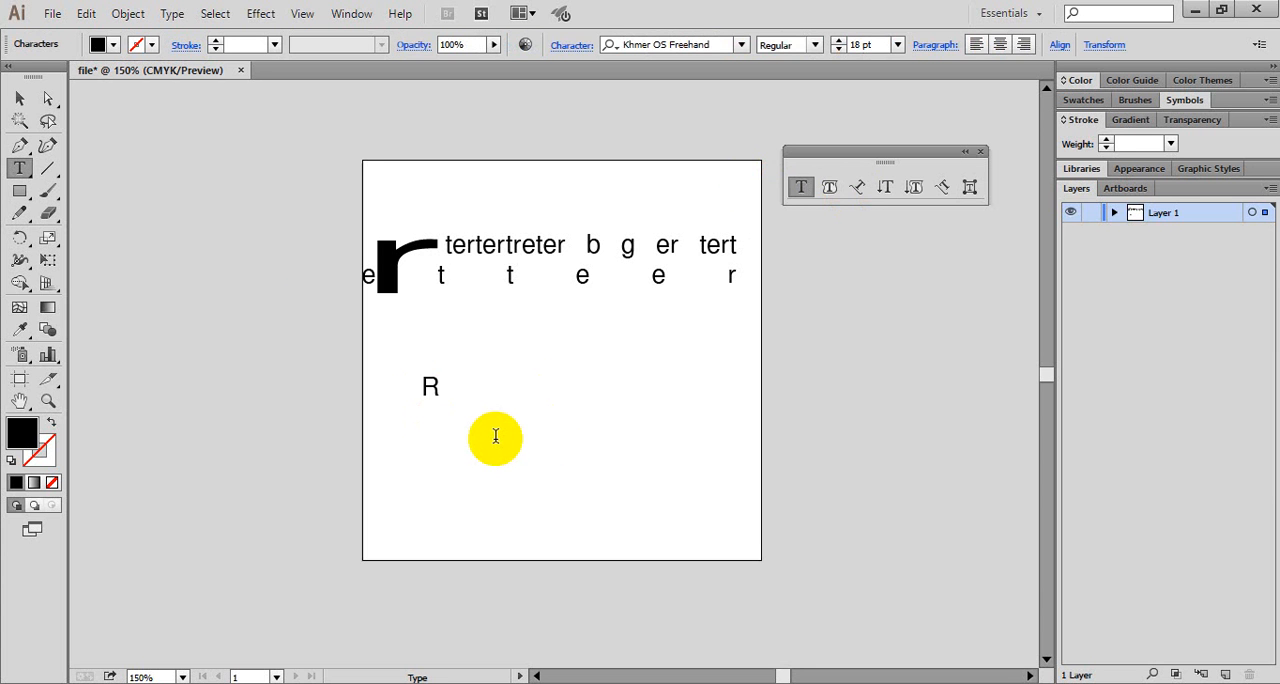
left_click(31, 98)
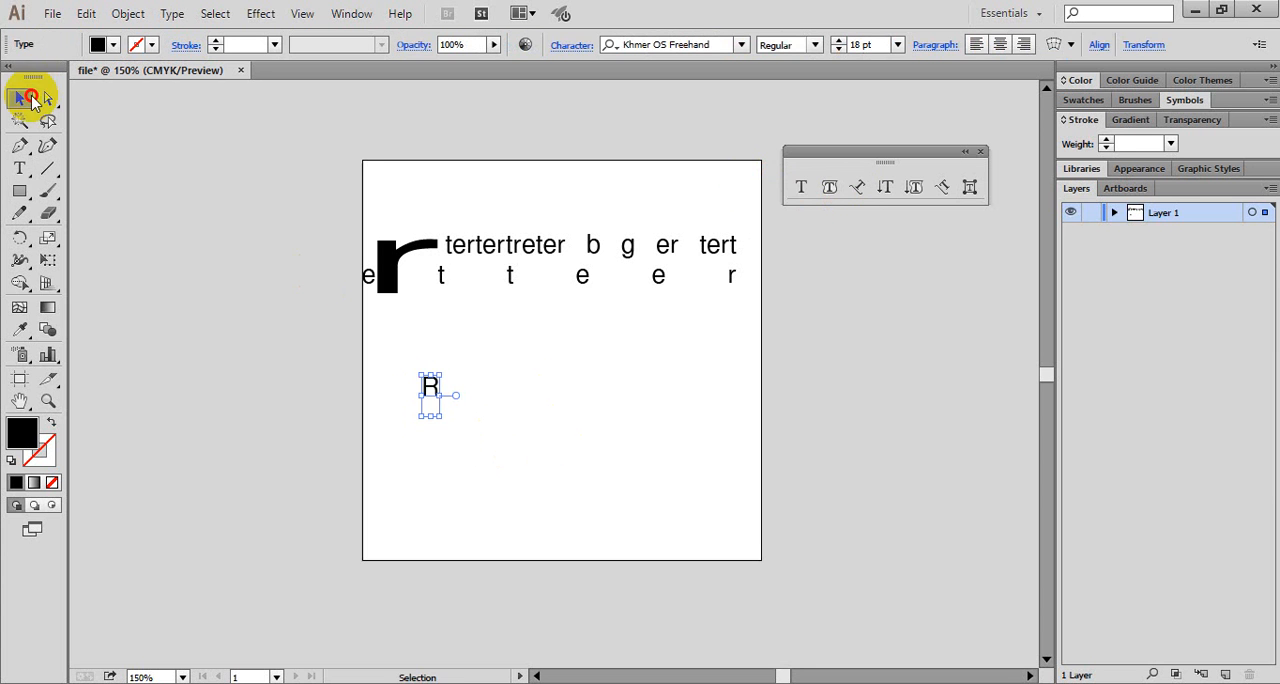
- Move the point text R to the artboard's upper-left corner and scale it up to about 104 pt
left_click(545, 393)
left_click_drag(451, 393, 457, 317)
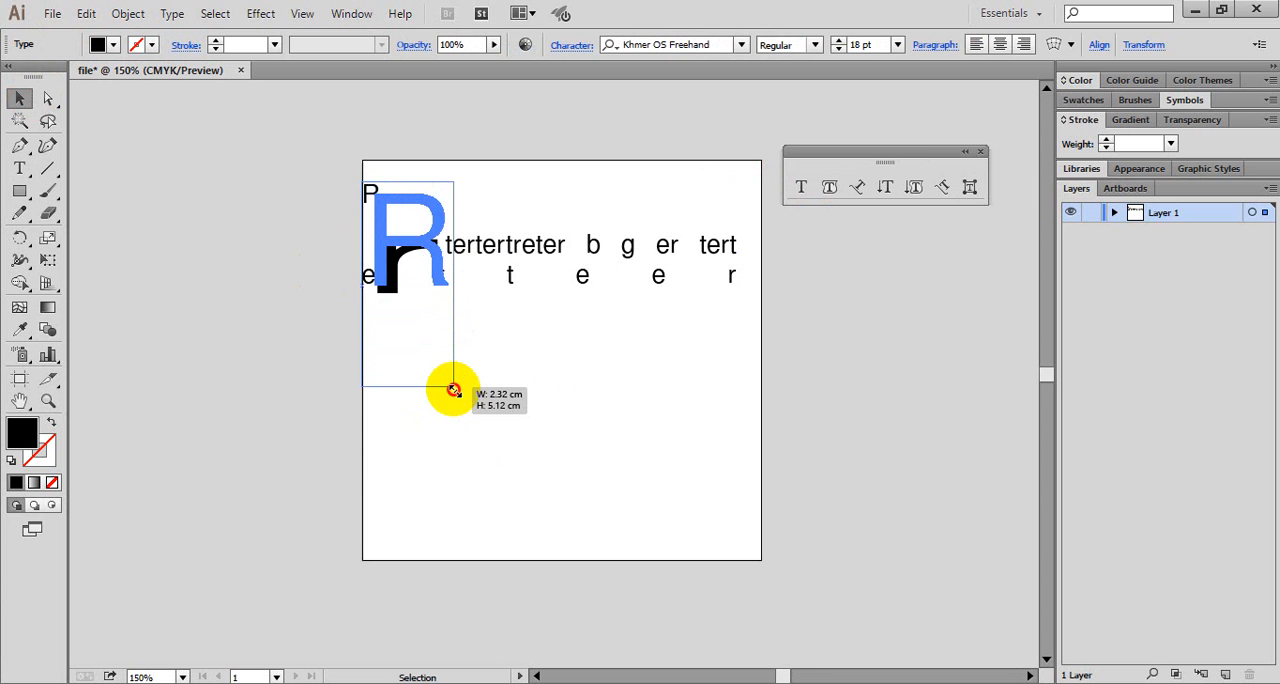
left_click_drag(453, 390, 455, 418)
left_click(660, 340)
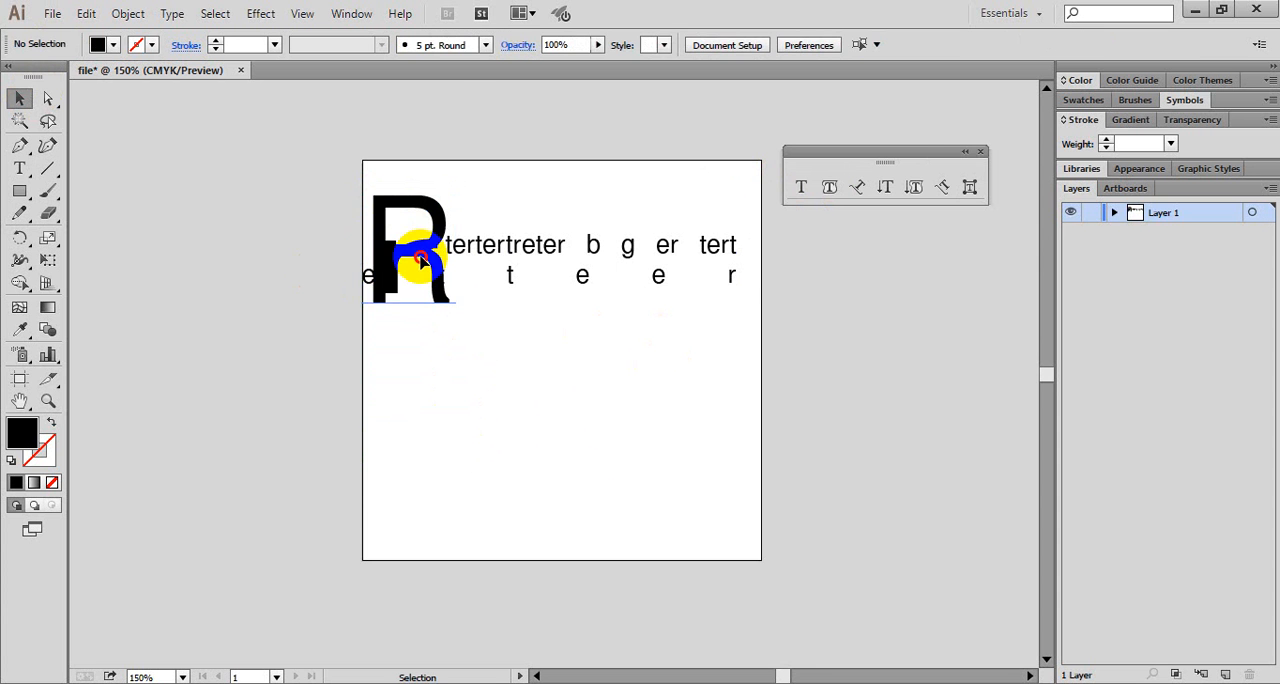
- Move the enlarged R and the text area down and to the right, keeping the R over the widened letter r
left_click_drag(421, 260, 540, 263)
left_click_drag(400, 262, 489, 270)
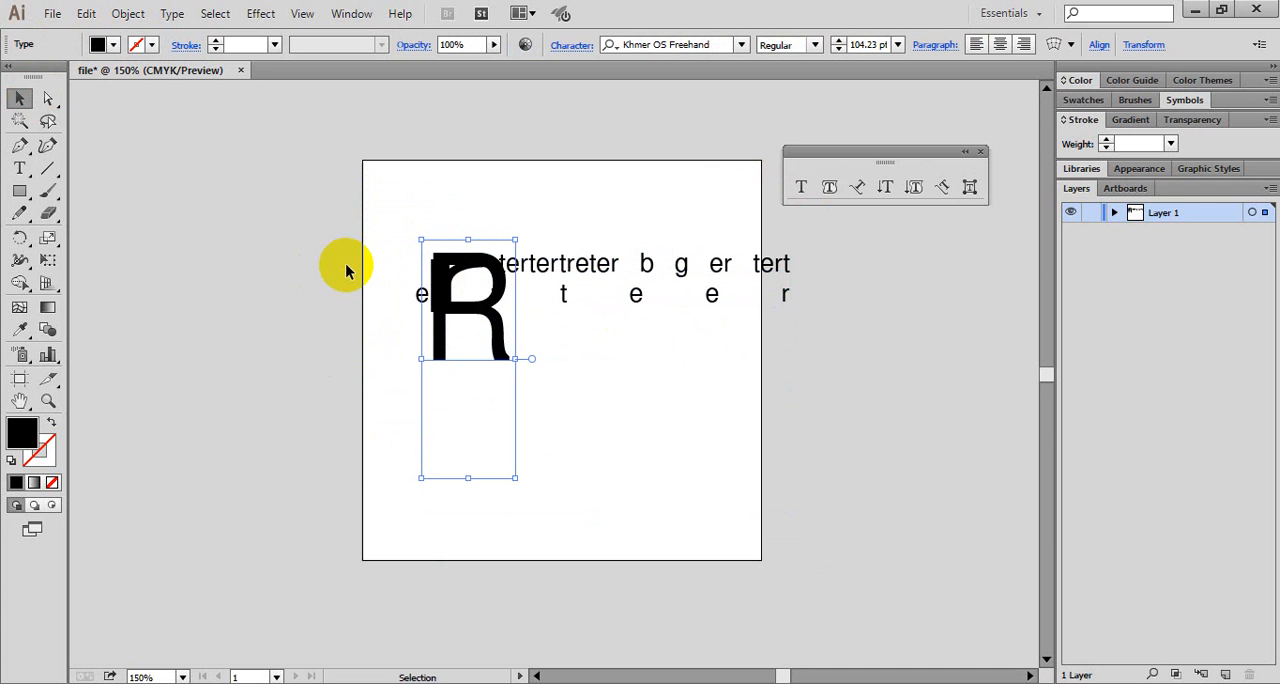
- Delete the text area and the enlarged R from the artboard, and close the floating Type tools palette
left_click(514, 243)
left_click(528, 253)
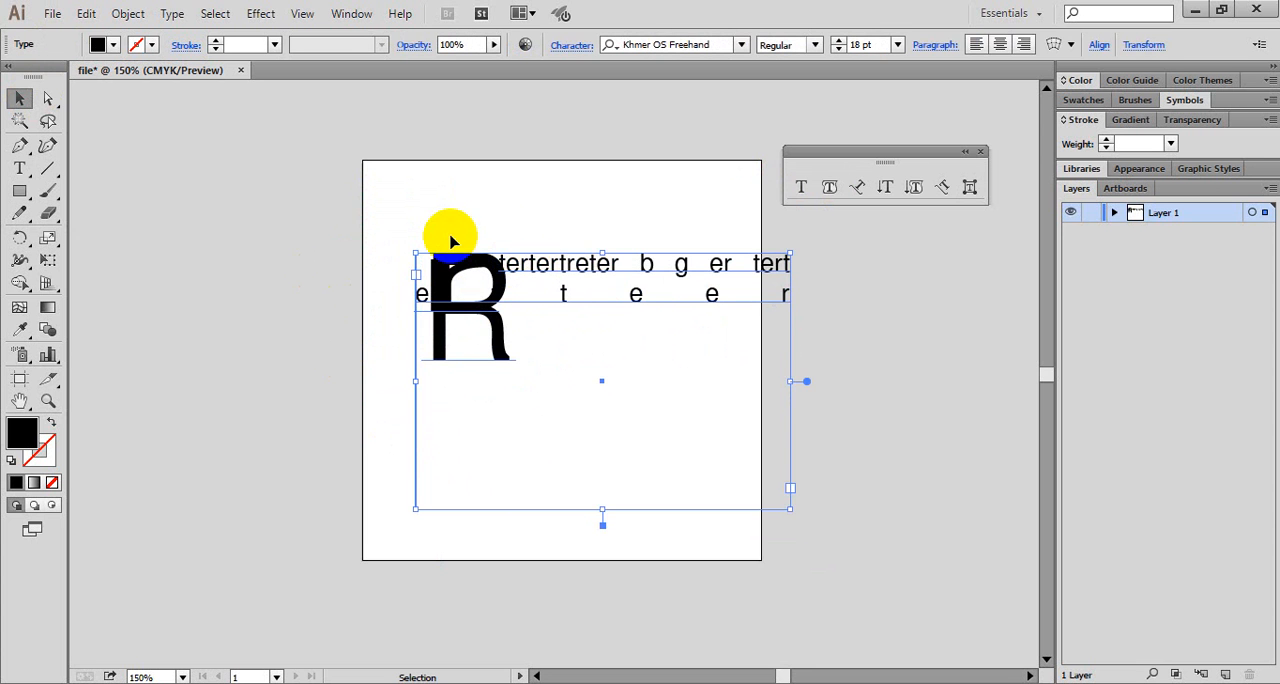
key("Delete")
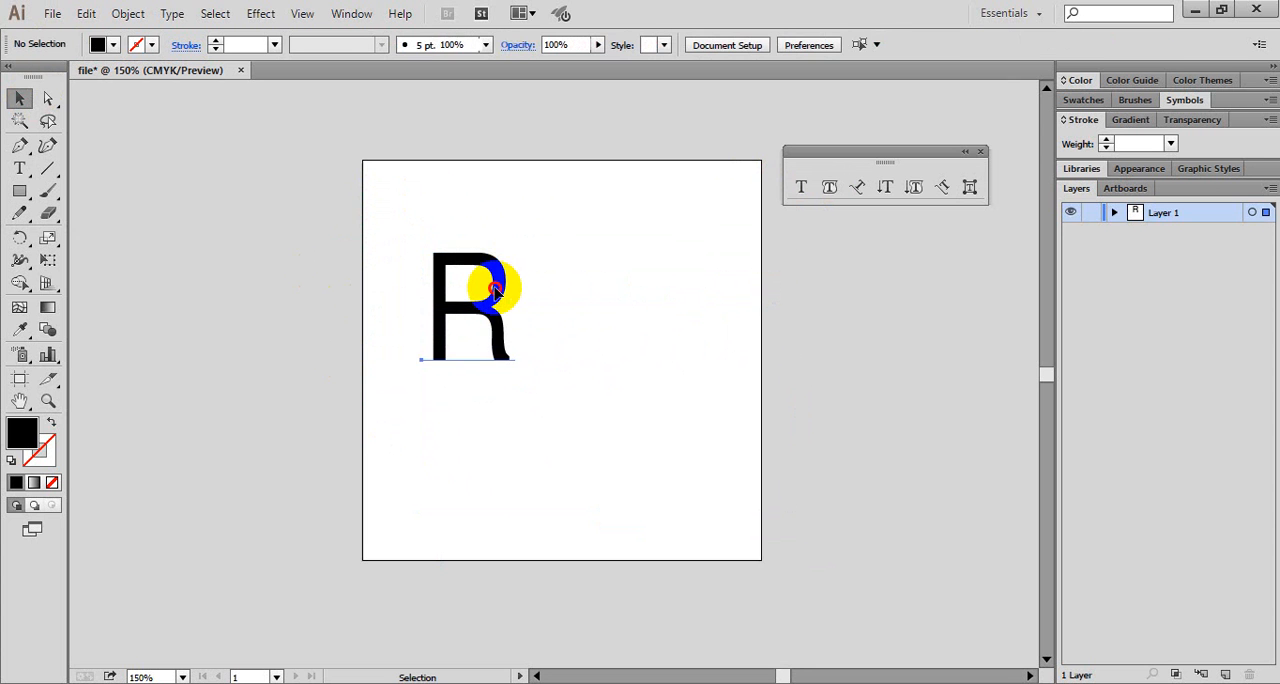
left_click(497, 291)
key("Delete")
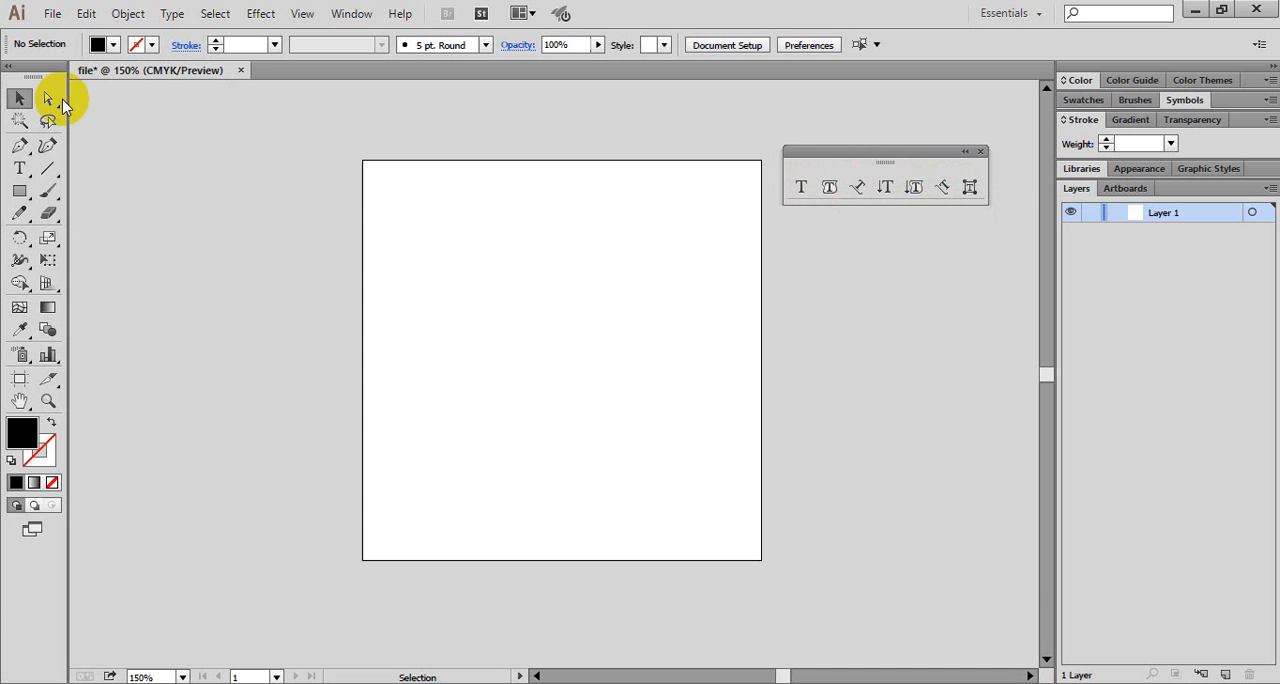
left_click(500, 216)
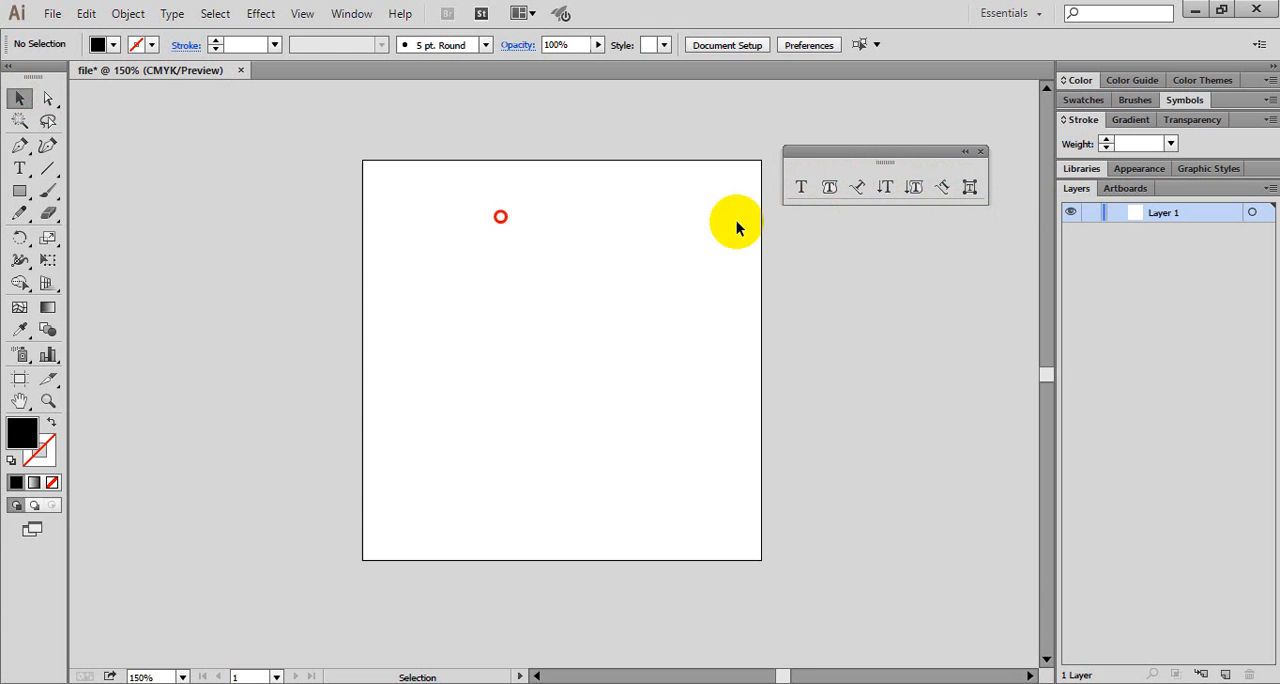
left_click(981, 152)
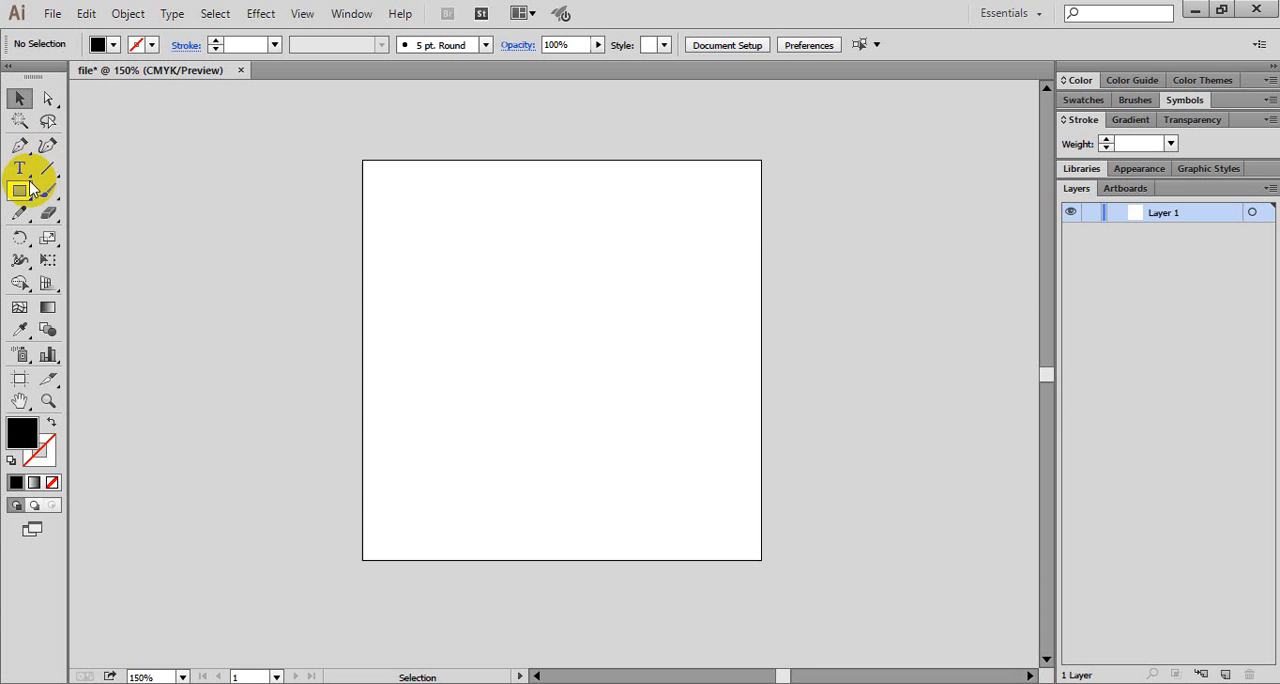